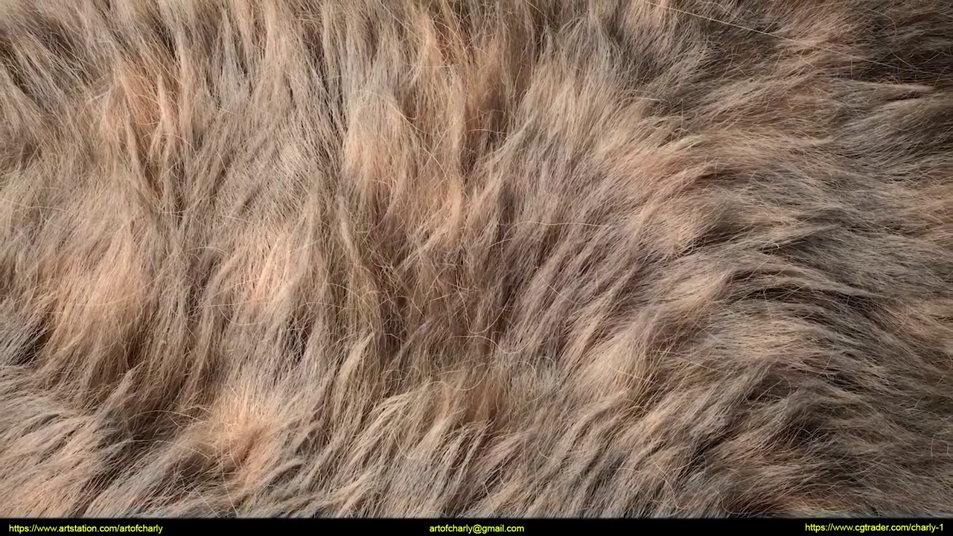
# Switch to the #видео_ответы channel and browse its Ornatrix feedback video posts
pyautogui.scroll(-5, 555, 228)
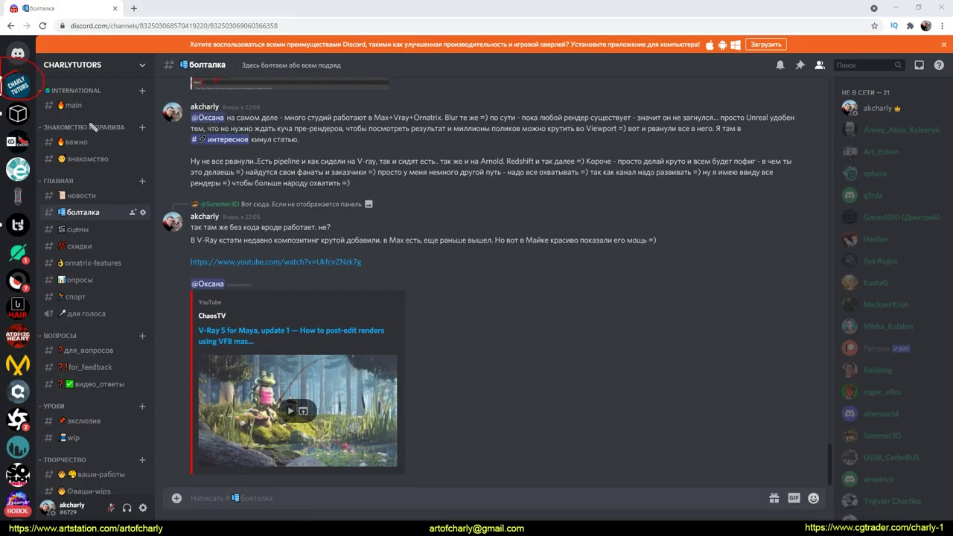
pyautogui.click(99, 250)
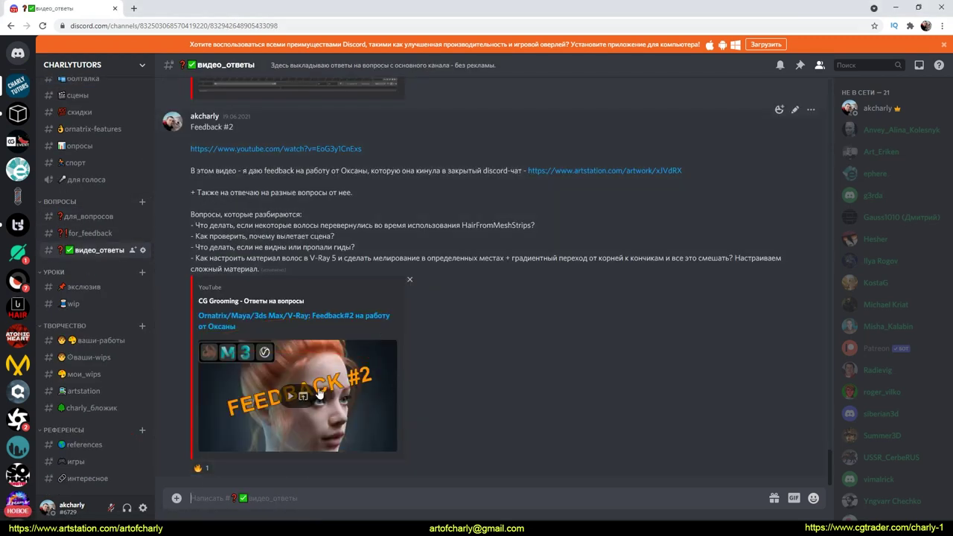
pyautogui.scroll(5, 319, 393)
pyautogui.scroll(5, 319, 388)
pyautogui.scroll(5, 319, 387)
pyautogui.scroll(5, 327, 393)
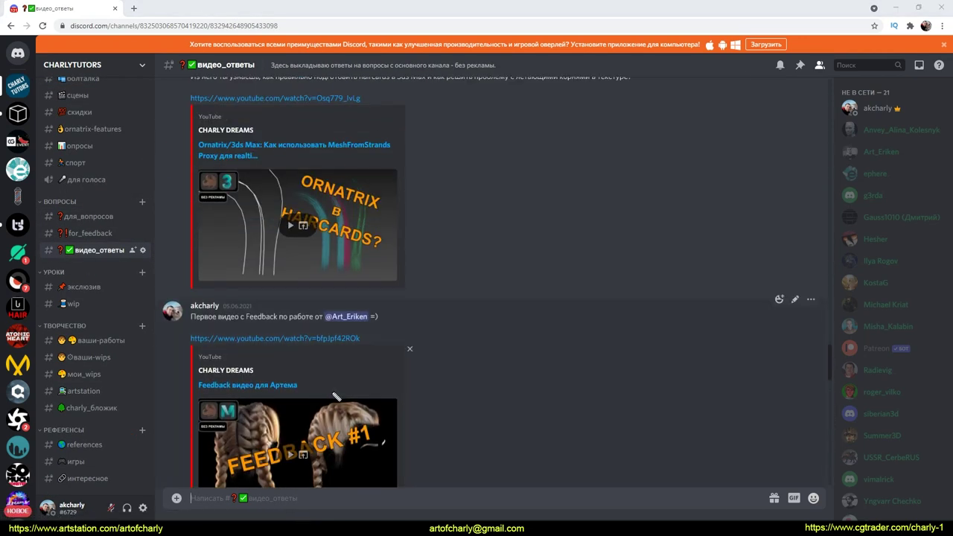
pyautogui.scroll(-3, 550, 353)
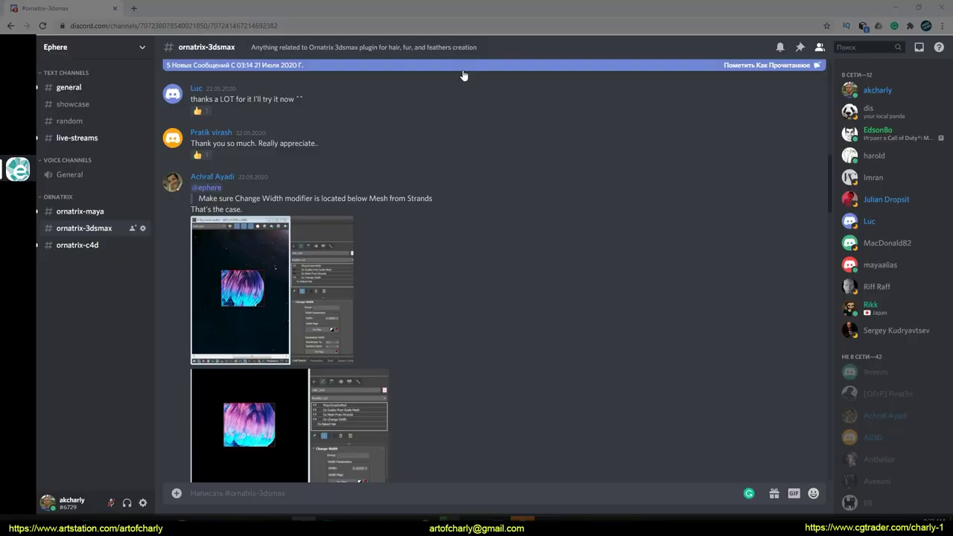
pyautogui.scroll(4, 415, 194)
pyautogui.scroll(3, 415, 194)
pyautogui.scroll(-5, 416, 182)
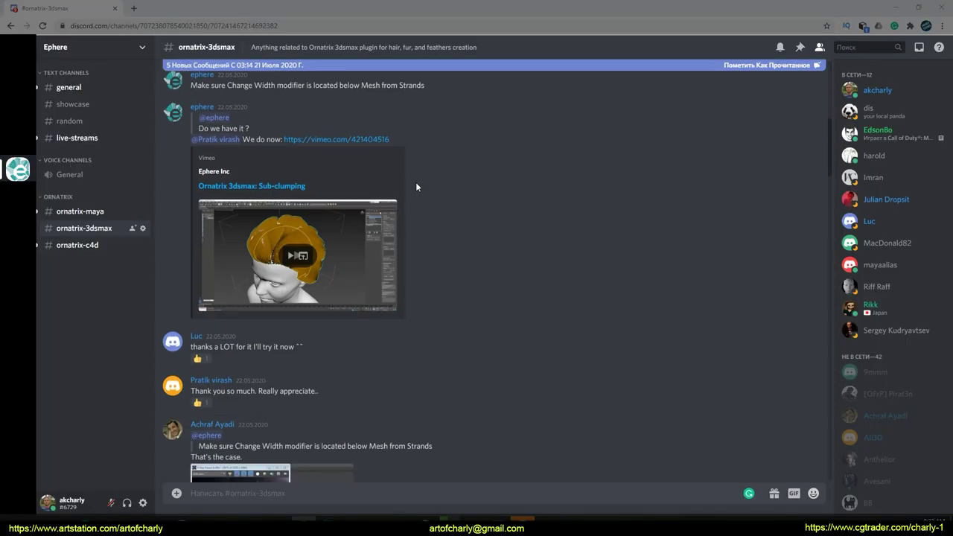
pyautogui.scroll(-5, 416, 181)
pyautogui.scroll(-4, 383, 186)
pyautogui.scroll(-4, 383, 186)
pyautogui.scroll(-4, 383, 184)
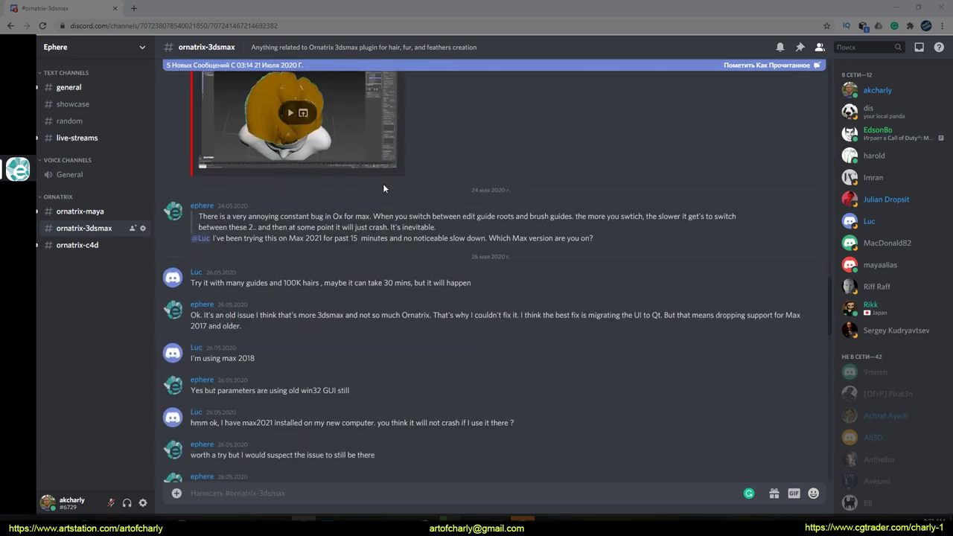
pyautogui.scroll(-5, 383, 184)
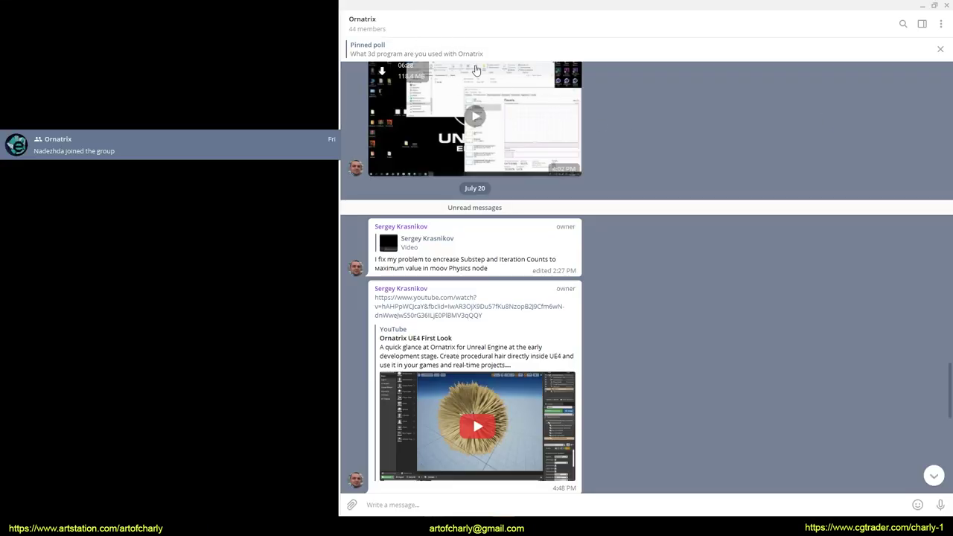
pyautogui.scroll(-2, 616, 153)
pyautogui.scroll(-3, 651, 177)
pyautogui.scroll(-6, 648, 171)
pyautogui.scroll(-1, 649, 182)
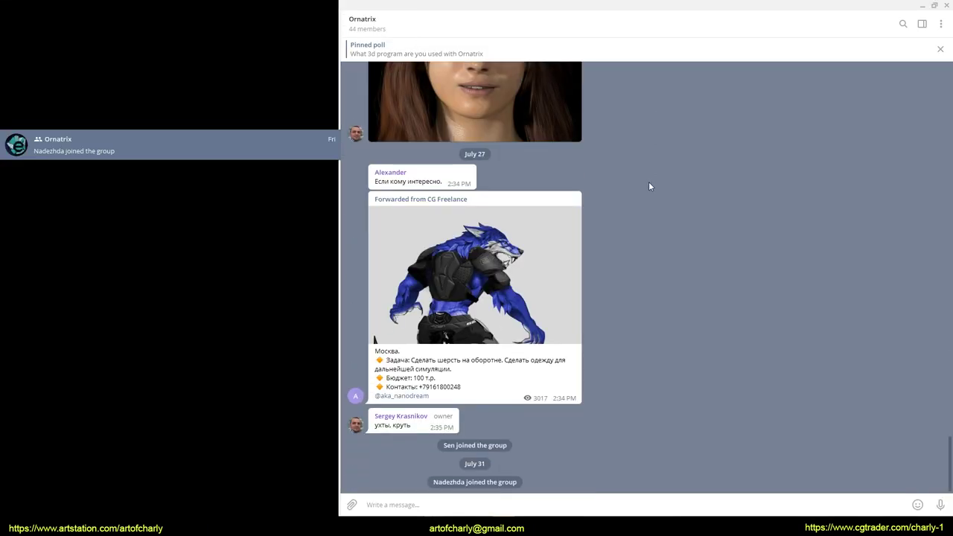
pyautogui.scroll(5, 649, 187)
pyautogui.scroll(4, 623, 219)
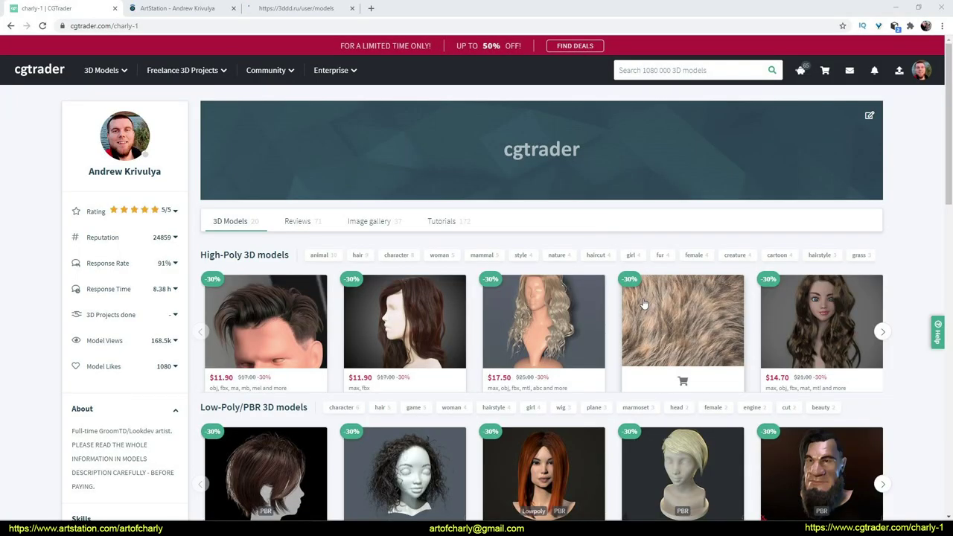
# Scroll the CharlyTutors channel page, then browse its СООБЩЕСТВО (Community) feed
pyautogui.scroll(-3, 394, 294)
pyautogui.scroll(1, 394, 294)
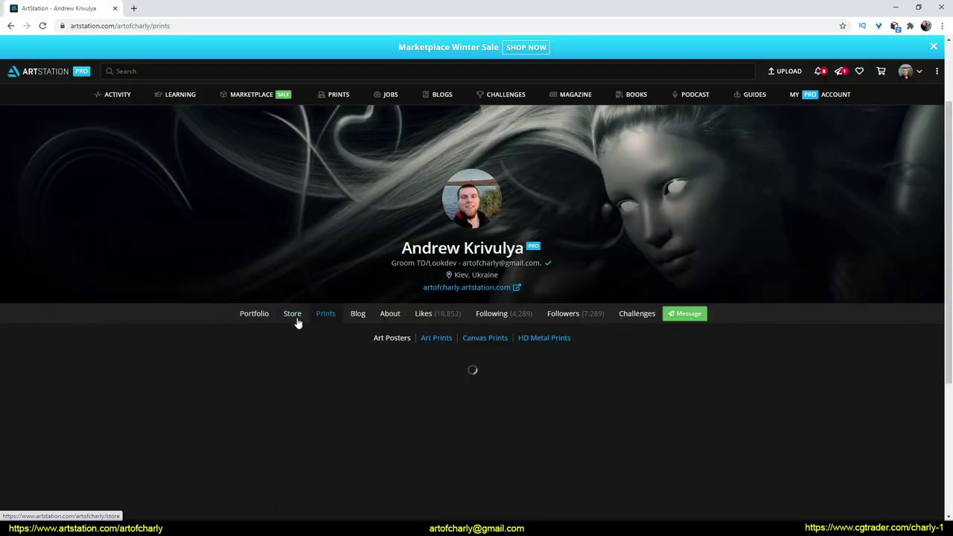
pyautogui.scroll(-5, 296, 321)
pyautogui.scroll(-3, 262, 347)
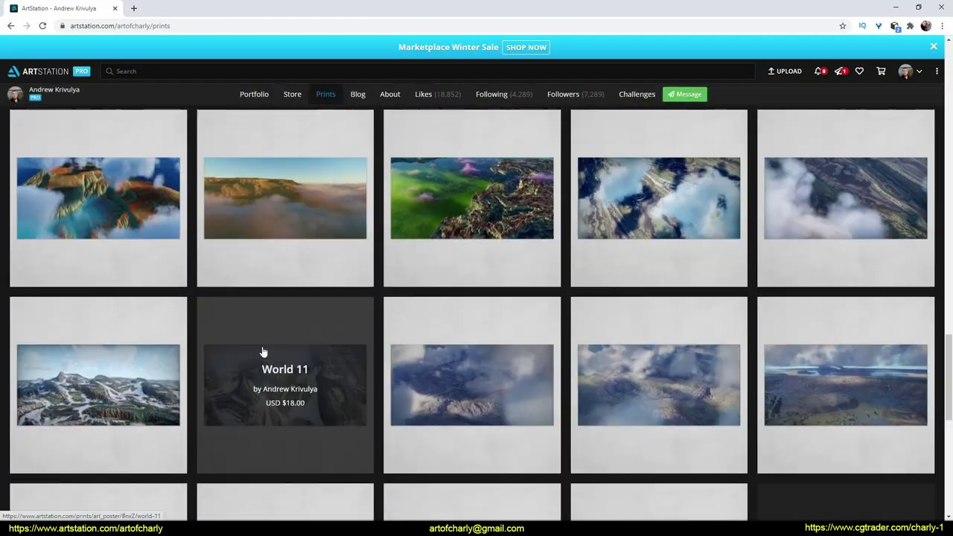
pyautogui.scroll(-3, 263, 352)
pyautogui.scroll(-5, 263, 352)
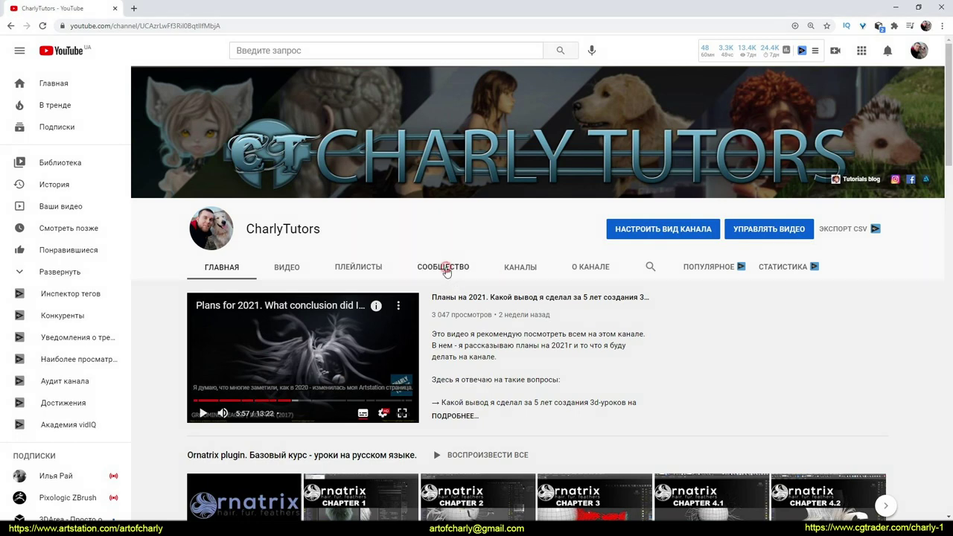
pyautogui.click(443, 267)
pyautogui.scroll(-2, 580, 365)
pyautogui.scroll(-1, 580, 365)
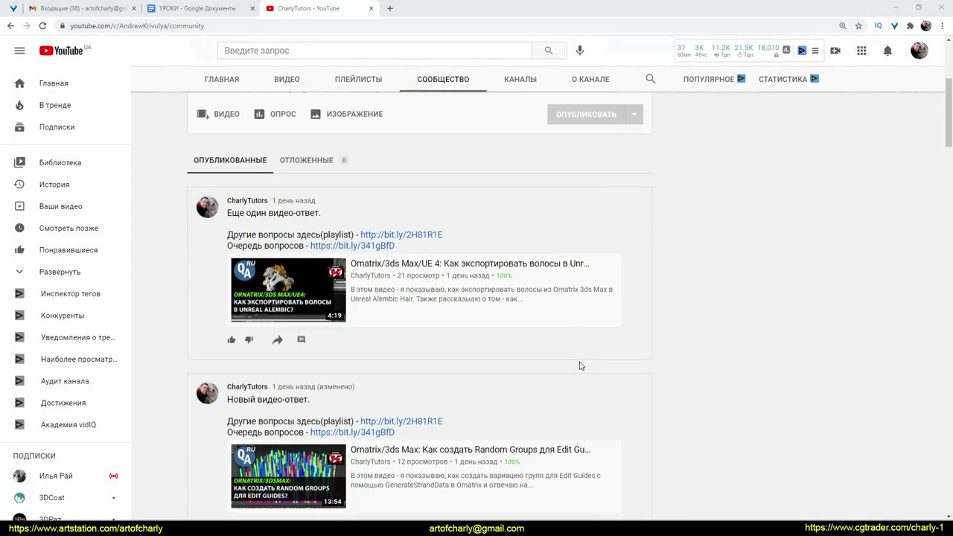
pyautogui.scroll(-2, 581, 365)
pyautogui.scroll(-3, 580, 365)
pyautogui.scroll(-2, 581, 365)
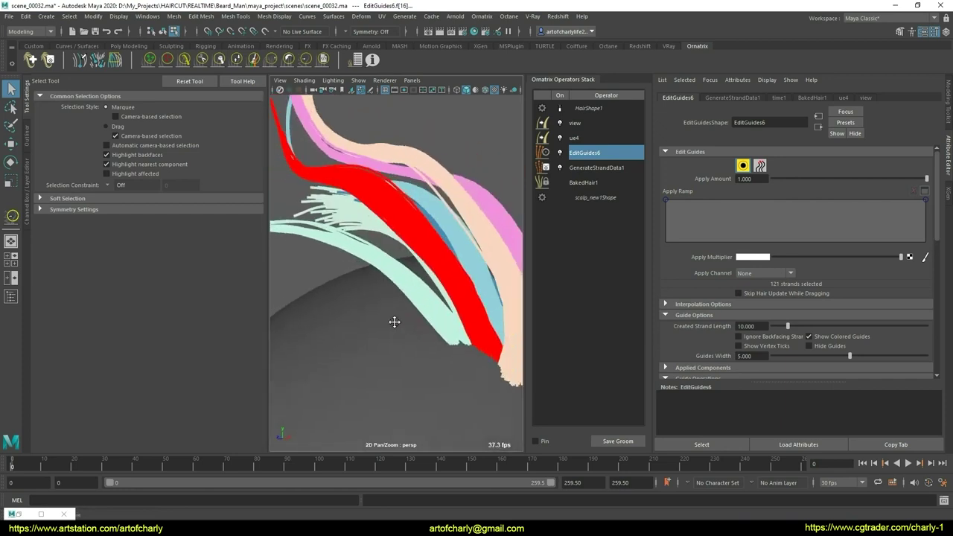
# Orbit around the head, deselect, then reselect the hair guide strands
pyautogui.moveTo(427, 323); pyautogui.dragTo(444, 319, button='middle')
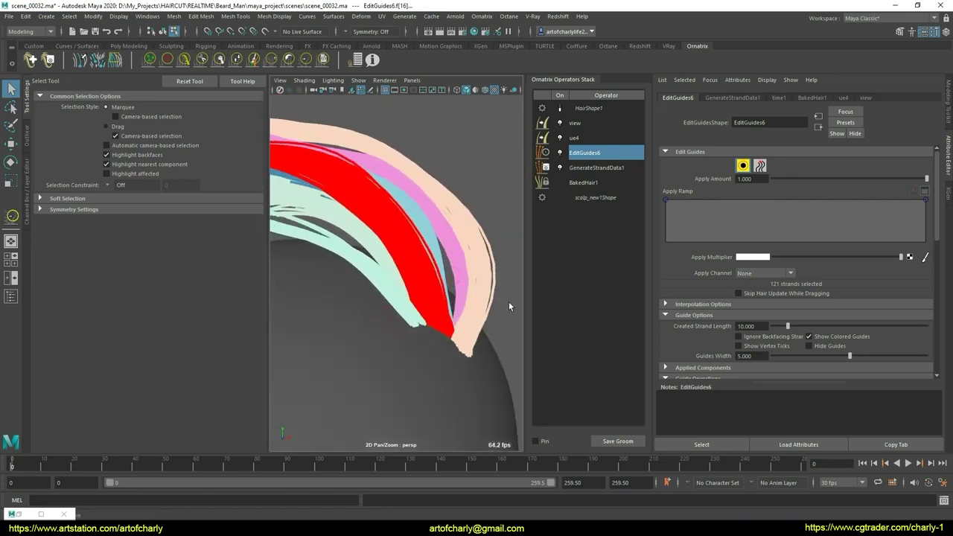
pyautogui.keyDown('alt'); pyautogui.moveTo(527, 293); pyautogui.dragTo(400, 292); pyautogui.keyUp('alt')
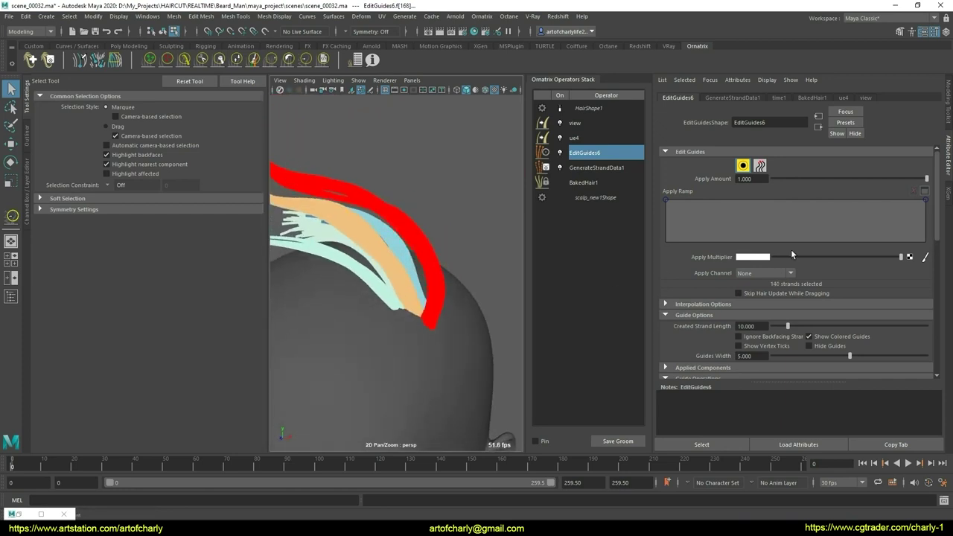
pyautogui.scroll(-3, 924, 246)
pyautogui.scroll(-1, 926, 255)
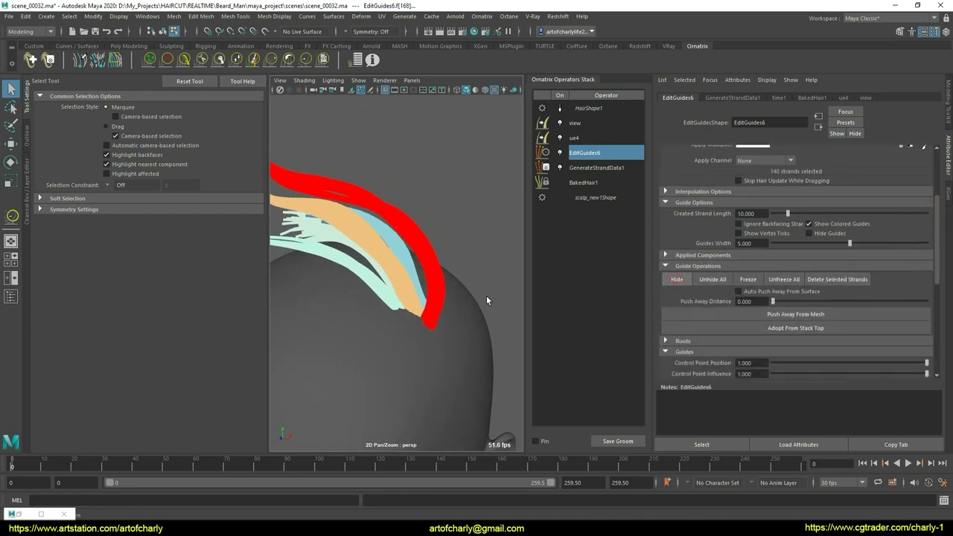
pyautogui.click(425, 284)
pyautogui.moveTo(424, 284)
pyautogui.keyDown('alt'); pyautogui.mouseDown()
pyautogui.moveTo(463, 284)
pyautogui.moveTo(370, 315)
pyautogui.moveTo(400, 318)
pyautogui.moveTo(404, 260)
pyautogui.moveTo(389, 324)
pyautogui.moveTo(421, 268)
pyautogui.moveTo(351, 277)
pyautogui.moveTo(405, 276)
pyautogui.moveTo(386, 281)
pyautogui.mouseUp(); pyautogui.keyUp('alt')
pyautogui.click(387, 308)
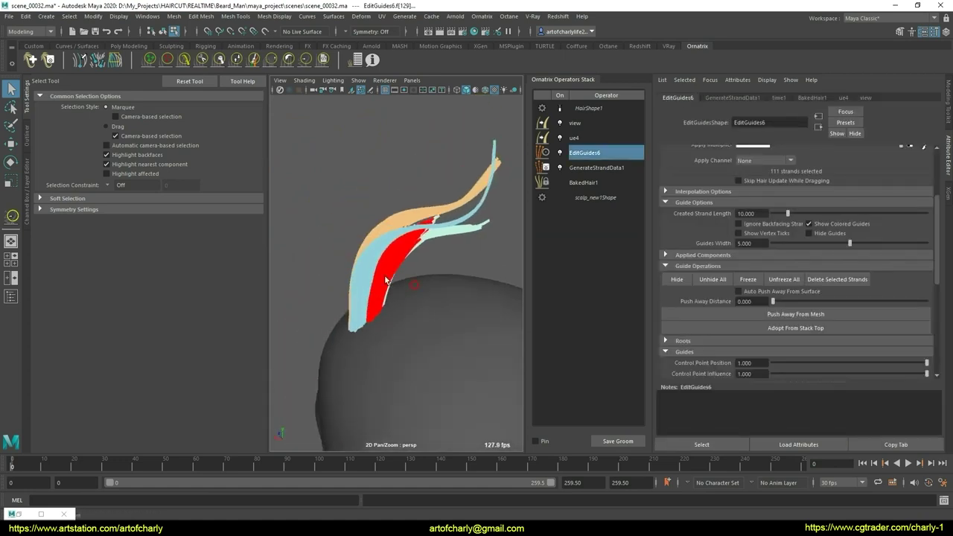
# Comb the selected guides with the Comb brush, trying the length brush between passes
pyautogui.click(184, 61)
pyautogui.moveTo(415, 241)
pyautogui.keyDown('alt'); pyautogui.mouseDown()
pyautogui.moveTo(456, 256)
pyautogui.moveTo(357, 296)
pyautogui.mouseUp(); pyautogui.keyUp('alt')
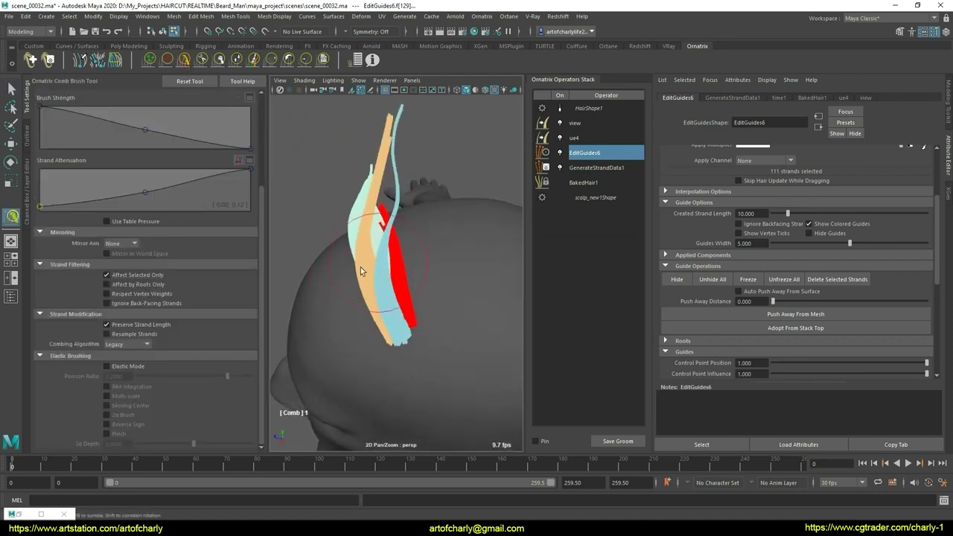
pyautogui.click(236, 63)
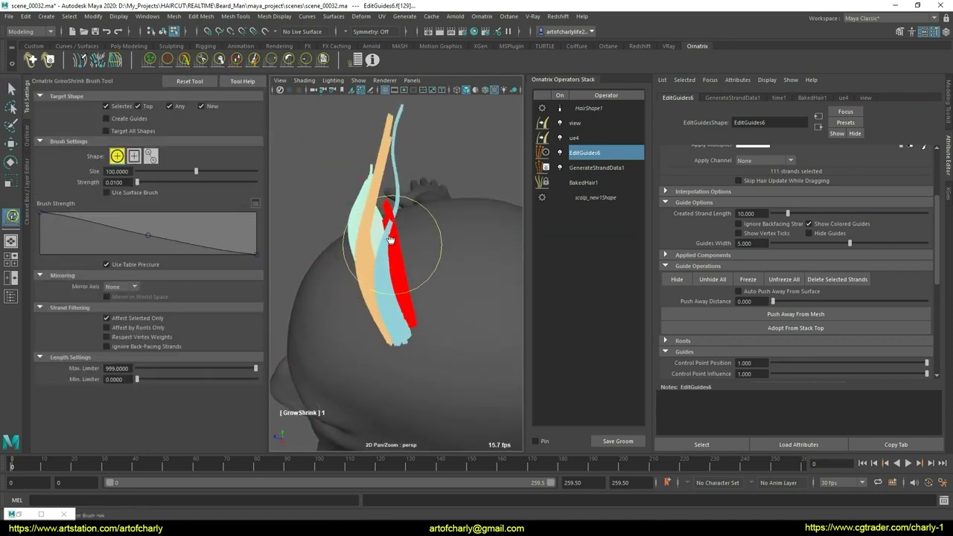
pyautogui.moveTo(372, 251)
pyautogui.keyDown('alt'); pyautogui.mouseDown()
pyautogui.moveTo(385, 254)
pyautogui.moveTo(330, 206)
pyautogui.moveTo(393, 190)
pyautogui.mouseUp(); pyautogui.keyUp('alt')
pyautogui.click(185, 61)
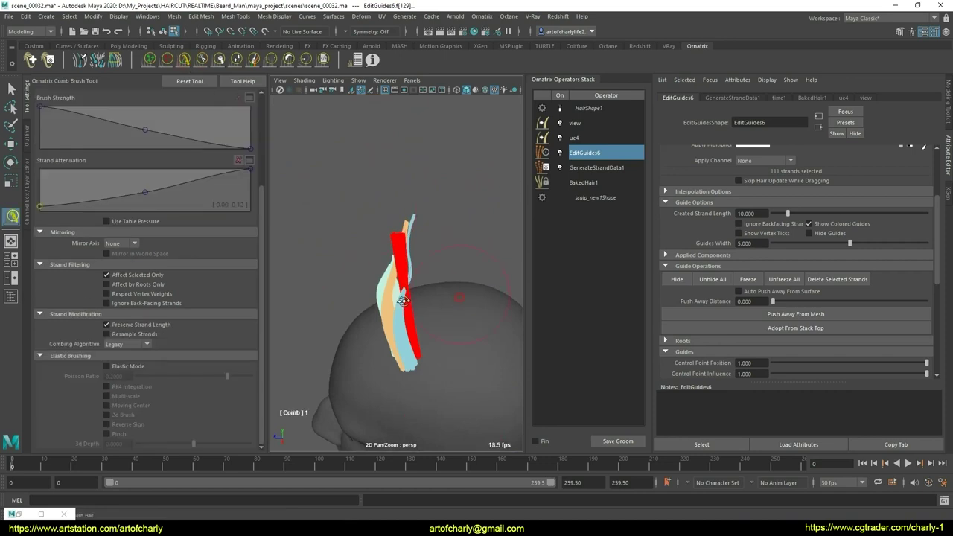
pyautogui.keyDown('alt'); pyautogui.moveTo(350, 246); pyautogui.dragTo(379, 251); pyautogui.keyUp('alt')
pyautogui.moveTo(402, 322)
pyautogui.keyDown('alt'); pyautogui.mouseDown()
pyautogui.moveTo(455, 304)
pyautogui.moveTo(415, 270)
pyautogui.moveTo(458, 298)
pyautogui.moveTo(447, 290)
pyautogui.mouseUp(); pyautogui.keyUp('alt')
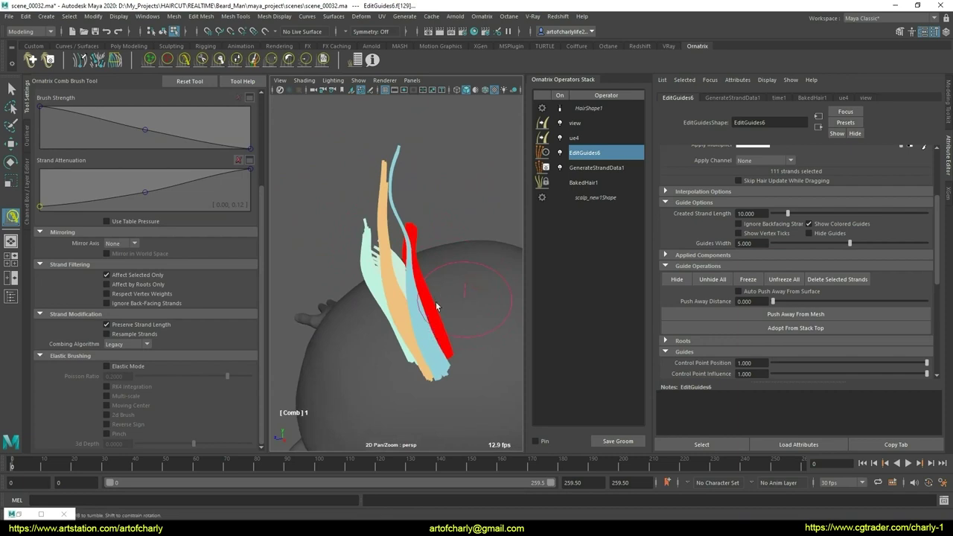
pyautogui.moveTo(439, 321)
pyautogui.keyDown('alt'); pyautogui.mouseDown()
pyautogui.moveTo(420, 313)
pyautogui.moveTo(469, 298)
pyautogui.moveTo(454, 296)
pyautogui.moveTo(505, 255)
pyautogui.mouseUp(); pyautogui.keyUp('alt')
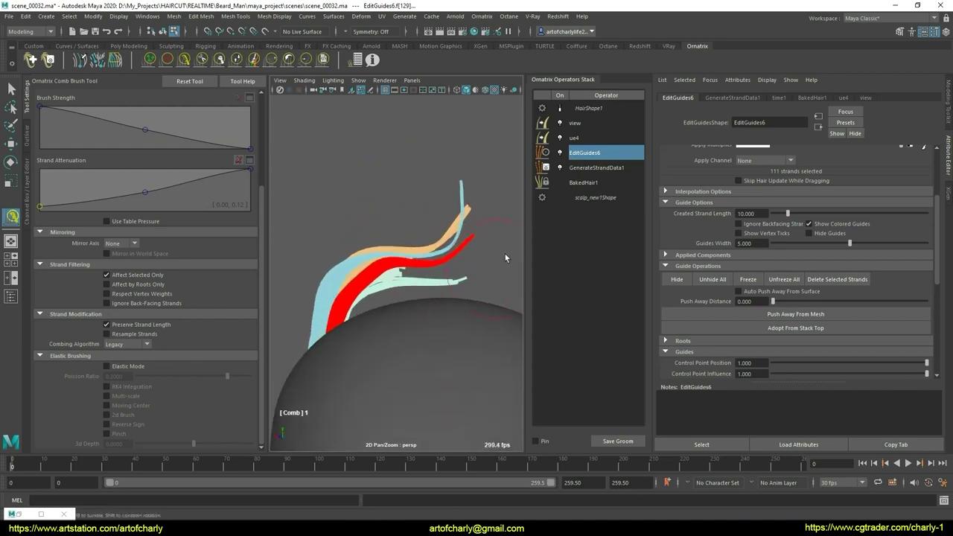
# Alternate Length, Smooth, User and Comb brushes to sweep the strands into a curve
pyautogui.click(240, 61)
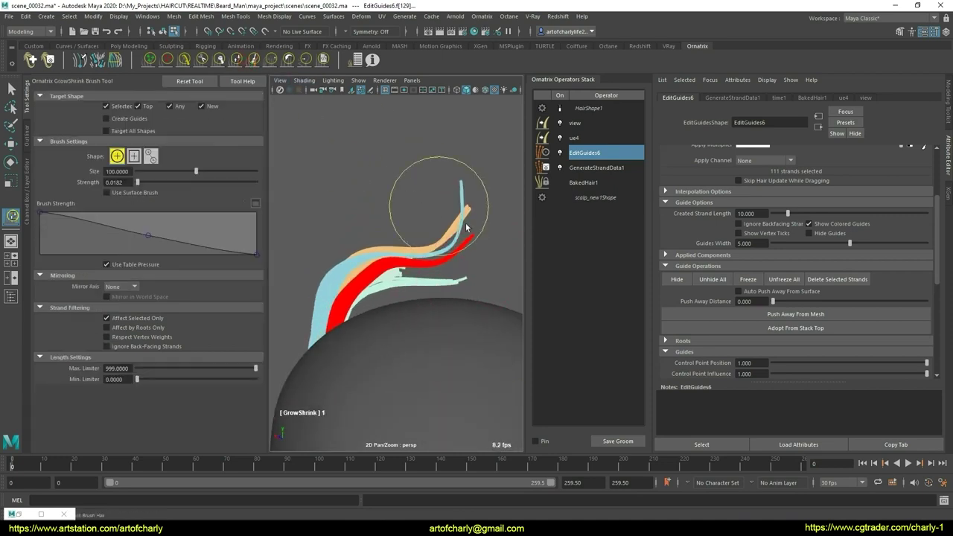
pyautogui.click(185, 64)
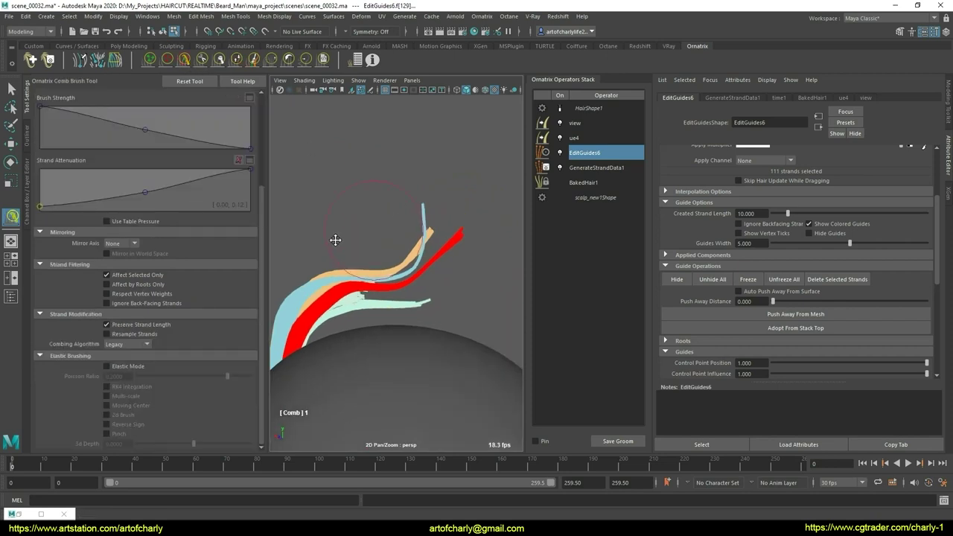
pyautogui.keyDown('alt'); pyautogui.moveTo(330, 239); pyautogui.dragTo(440, 271); pyautogui.keyUp('alt')
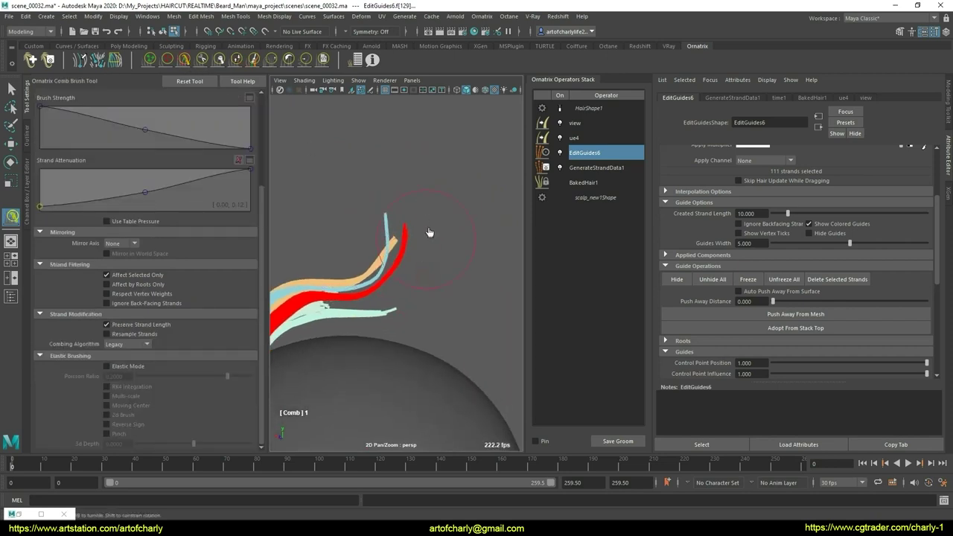
pyautogui.click(306, 59)
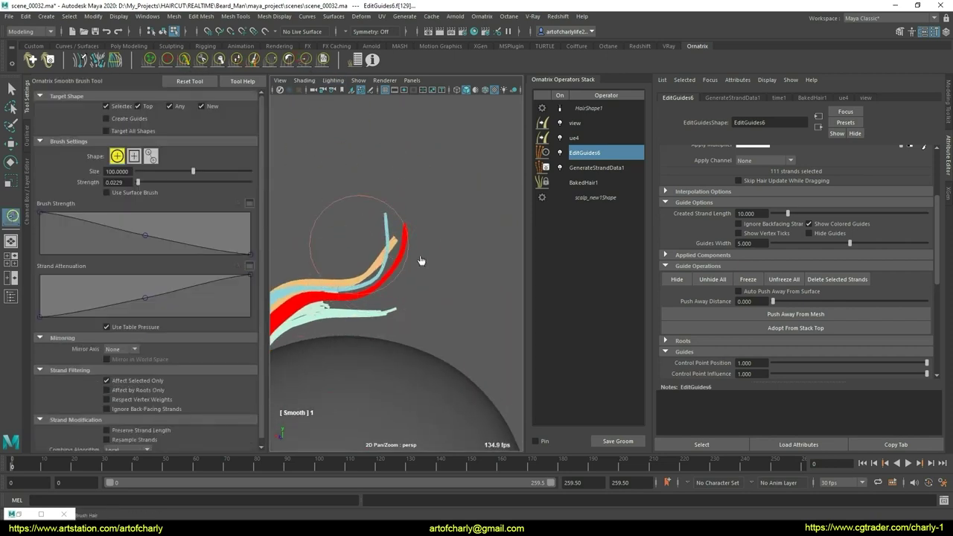
pyautogui.keyDown('alt'); pyautogui.moveTo(356, 333); pyautogui.dragTo(415, 307); pyautogui.keyUp('alt')
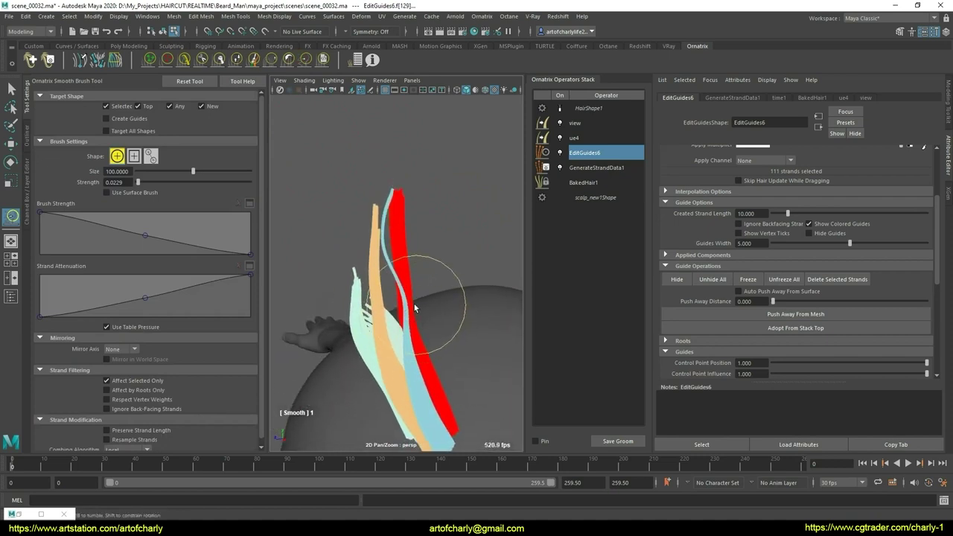
pyautogui.click(324, 60)
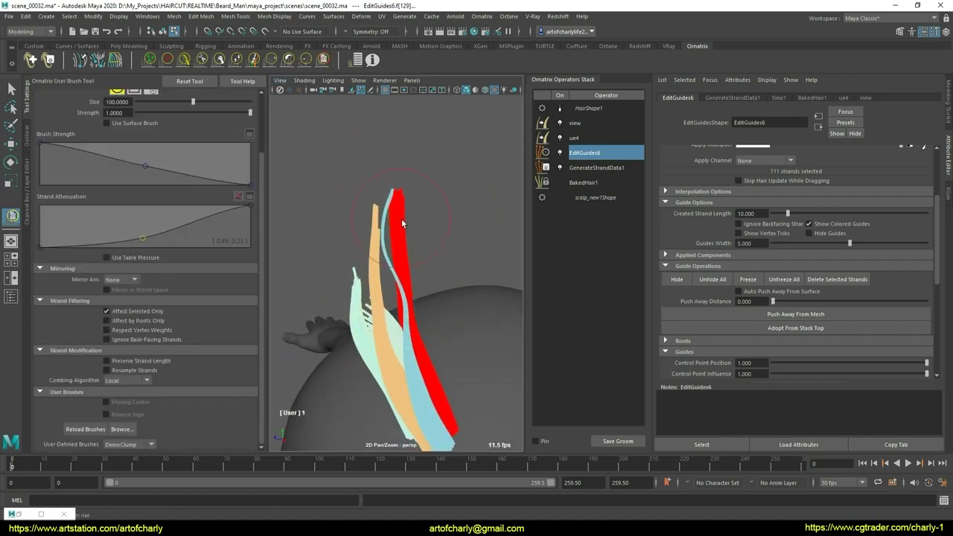
pyautogui.click(184, 60)
pyautogui.keyDown('alt'); pyautogui.moveTo(319, 272); pyautogui.dragTo(428, 290); pyautogui.keyUp('alt')
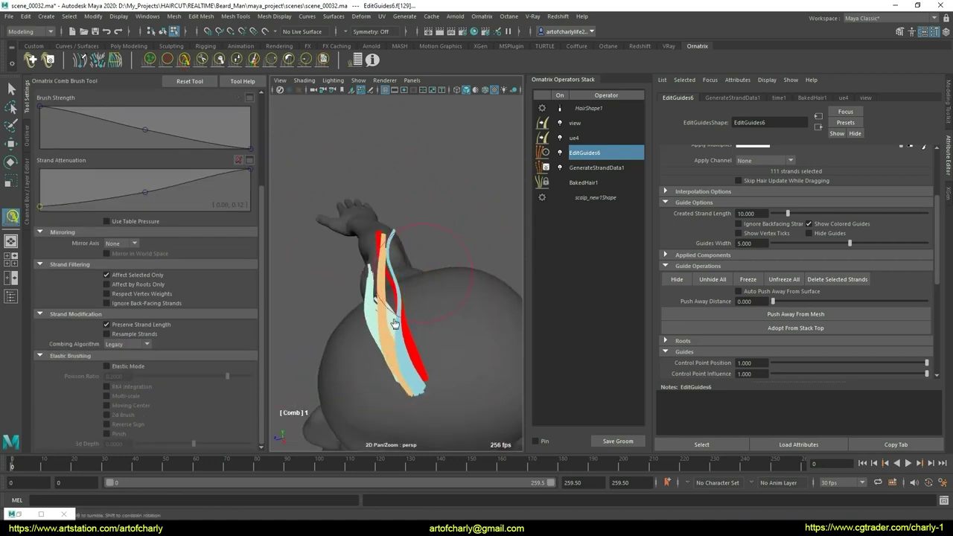
pyautogui.moveTo(394, 323)
pyautogui.keyDown('alt'); pyautogui.mouseDown()
pyautogui.moveTo(431, 316)
pyautogui.moveTo(422, 295)
pyautogui.moveTo(433, 325)
pyautogui.moveTo(415, 340)
pyautogui.mouseUp(); pyautogui.keyUp('alt')
# Return to selection, check the swept tan and light-blue clumps, and clear the selection
pyautogui.press('q')
pyautogui.keyDown('alt'); pyautogui.moveTo(415, 340); pyautogui.dragTo(353, 335, button='middle'); pyautogui.keyUp('alt')
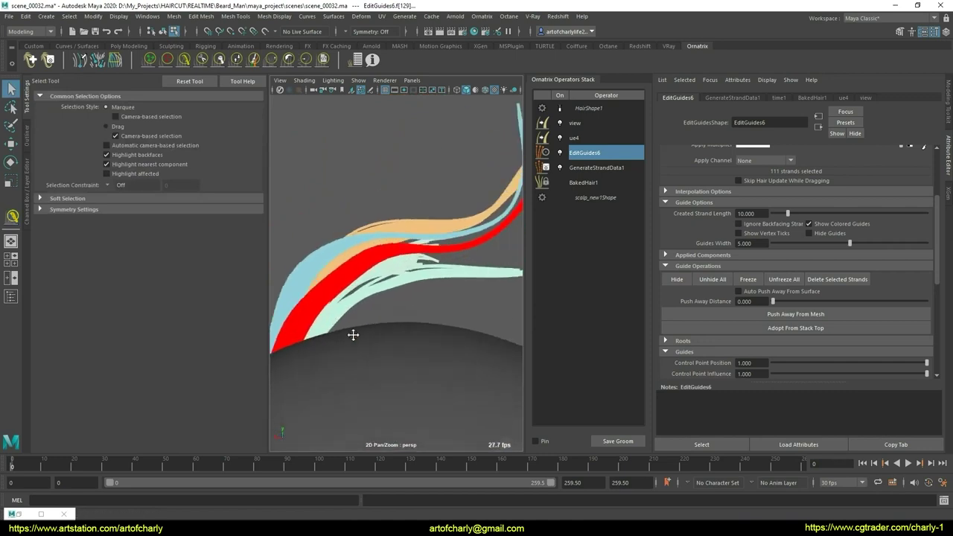
pyautogui.keyDown('alt'); pyautogui.moveTo(353, 335); pyautogui.dragTo(414, 267); pyautogui.keyUp('alt')
pyautogui.click(423, 300)
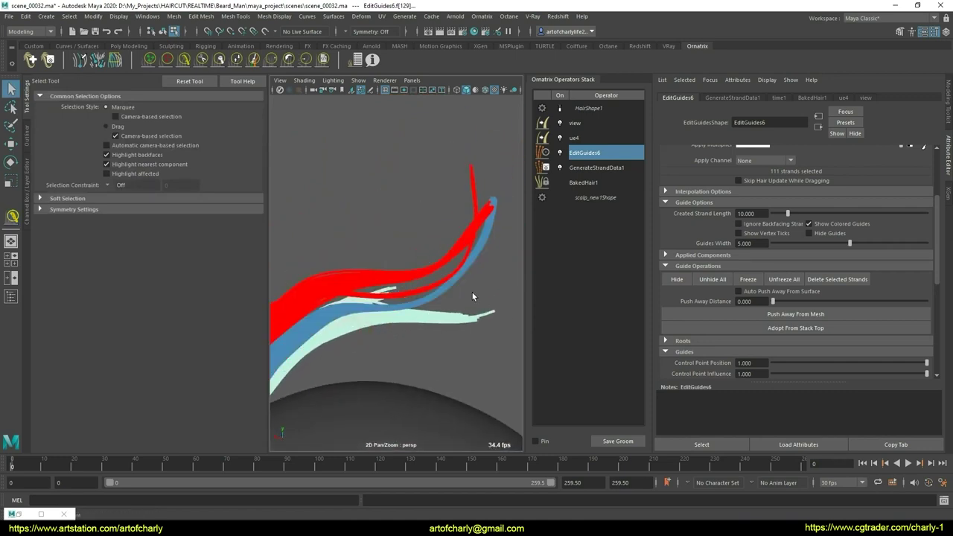
pyautogui.click(380, 350)
# Select part of the guide strands, trying the length and cut brushes
pyautogui.keyDown('alt'); pyautogui.moveTo(380, 350); pyautogui.dragTo(466, 303); pyautogui.keyUp('alt')
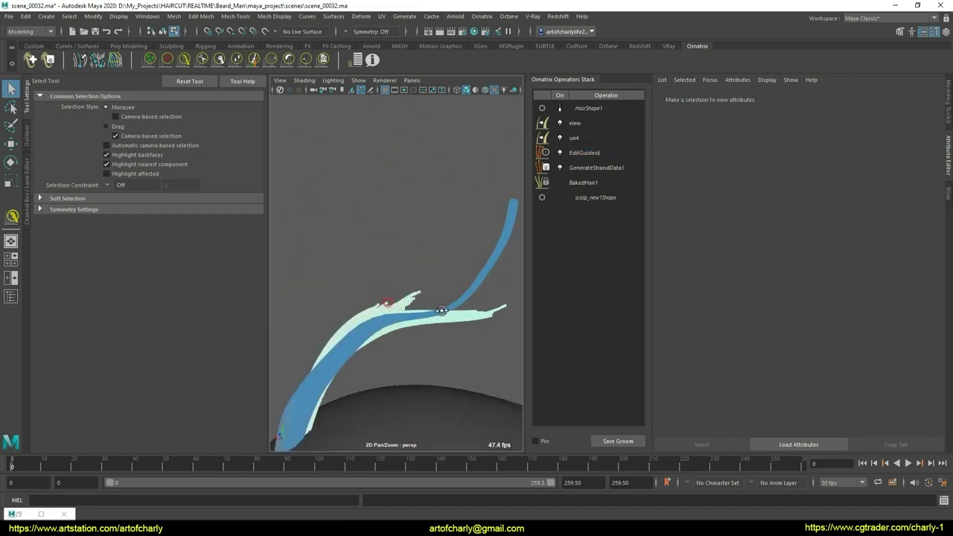
pyautogui.moveTo(475, 283)
pyautogui.keyDown('alt'); pyautogui.mouseDown()
pyautogui.moveTo(426, 329)
pyautogui.moveTo(484, 315)
pyautogui.moveTo(299, 233)
pyautogui.moveTo(388, 301)
pyautogui.mouseUp(); pyautogui.keyUp('alt')
pyautogui.click(439, 353)
pyautogui.click(237, 60)
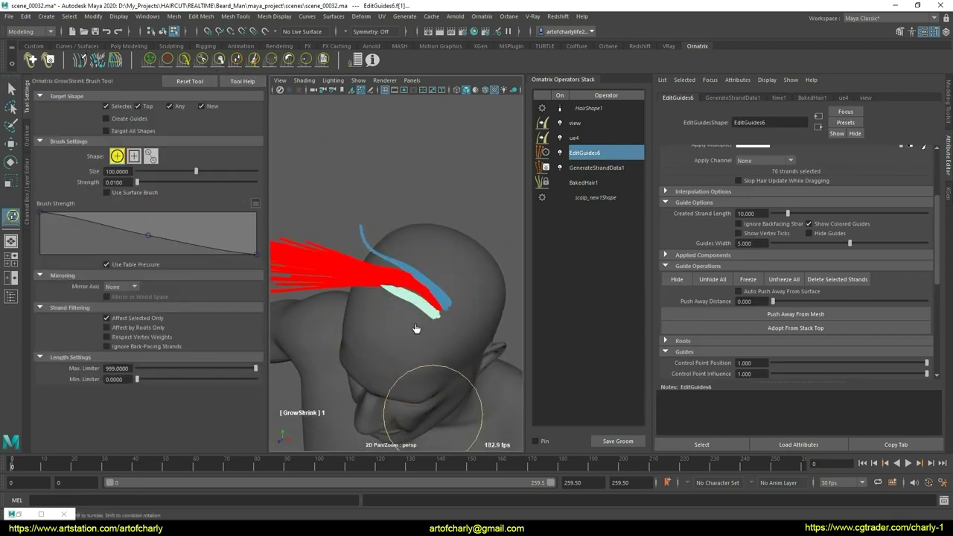
pyautogui.click(206, 63)
pyautogui.moveTo(462, 432)
pyautogui.keyDown('alt'); pyautogui.mouseDown()
pyautogui.moveTo(353, 252)
pyautogui.moveTo(349, 331)
pyautogui.mouseUp(); pyautogui.keyUp('alt')
# Comb the guide clumps so they arc up over the head
pyautogui.click(191, 64)
pyautogui.moveTo(354, 236)
pyautogui.keyDown('alt'); pyautogui.mouseDown()
pyautogui.moveTo(393, 335)
pyautogui.moveTo(384, 309)
pyautogui.moveTo(394, 325)
pyautogui.mouseUp(); pyautogui.keyUp('alt')
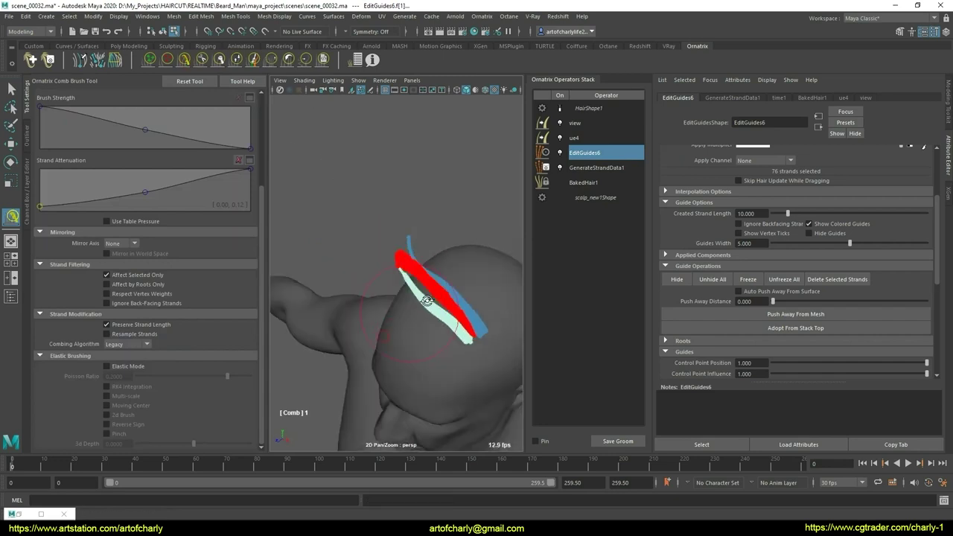
pyautogui.keyDown('alt'); pyautogui.moveTo(405, 363); pyautogui.dragTo(466, 251); pyautogui.keyUp('alt')
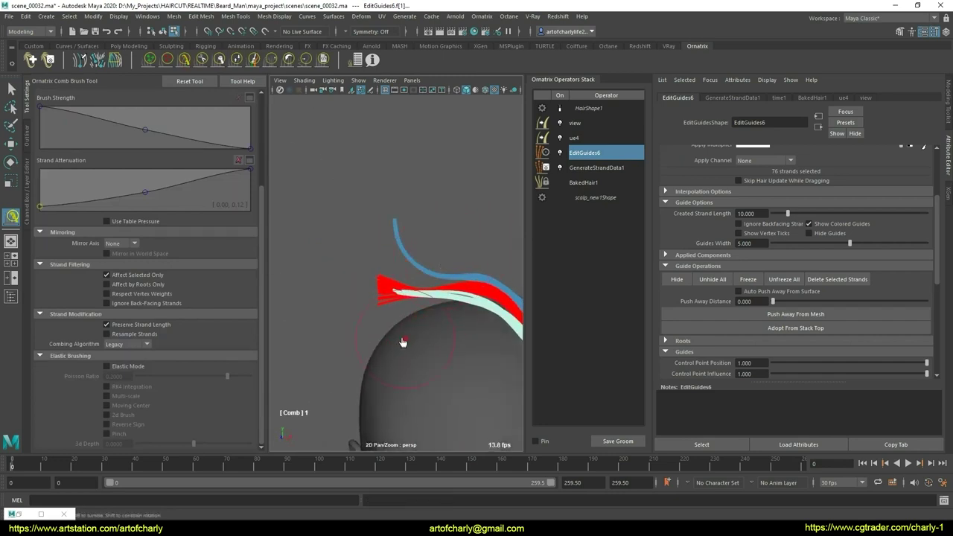
pyautogui.moveTo(435, 352)
pyautogui.keyDown('alt'); pyautogui.mouseDown()
pyautogui.moveTo(386, 346)
pyautogui.moveTo(372, 321)
pyautogui.mouseUp(); pyautogui.keyUp('alt')
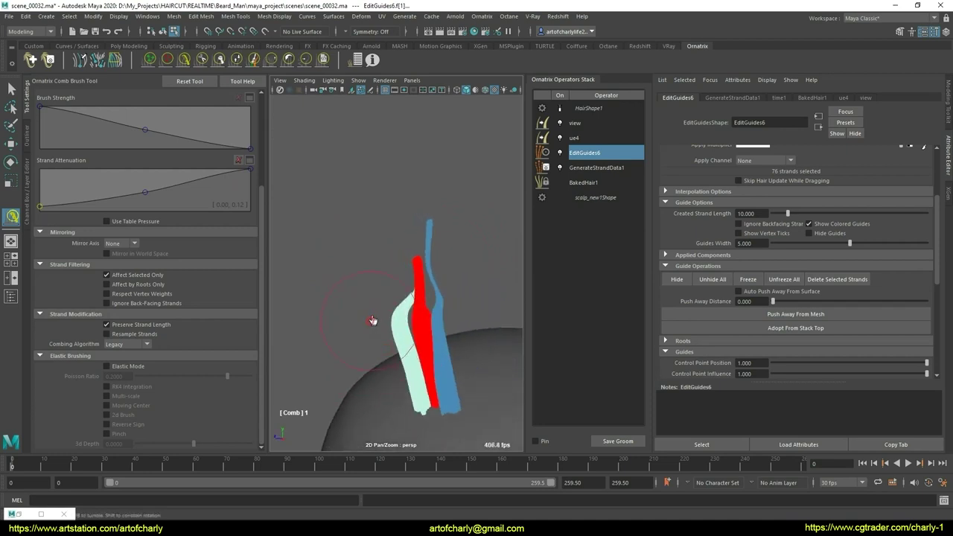
pyautogui.moveTo(430, 357)
pyautogui.keyDown('alt'); pyautogui.mouseDown()
pyautogui.moveTo(347, 311)
pyautogui.moveTo(410, 325)
pyautogui.moveTo(403, 326)
pyautogui.mouseUp(); pyautogui.keyUp('alt')
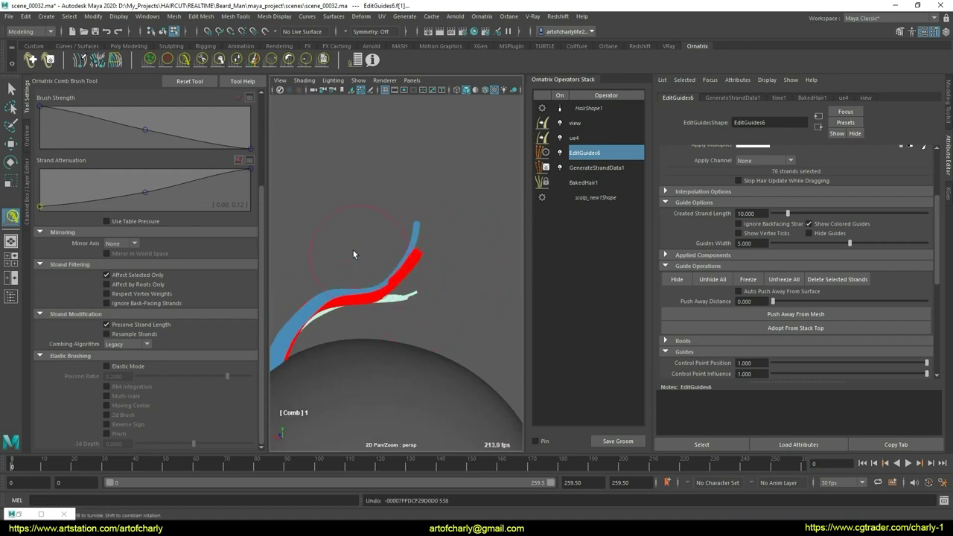
pyautogui.keyDown('alt'); pyautogui.moveTo(292, 312); pyautogui.dragTo(311, 99); pyautogui.keyUp('alt')
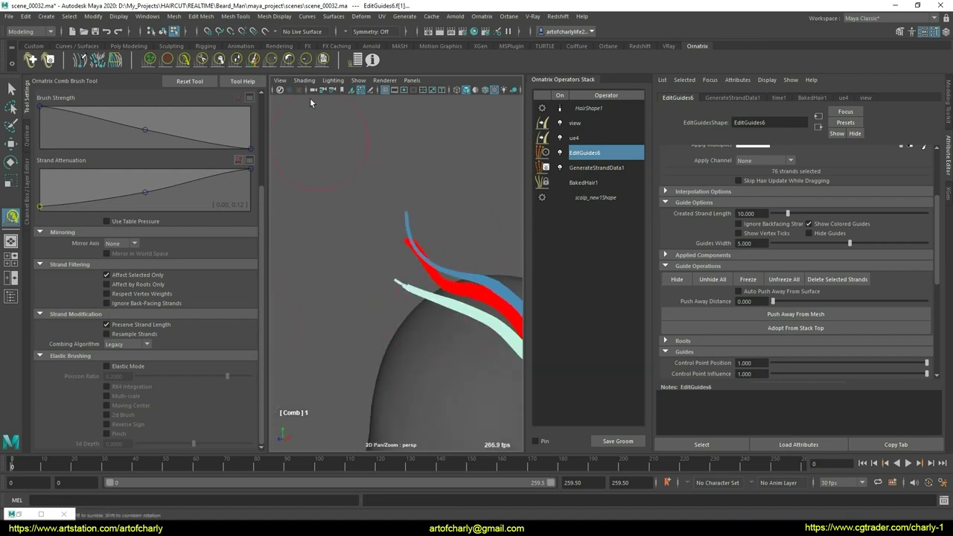
# Smooth and comb the clumps into an even wave, then marquee-select a wider patch
pyautogui.click(324, 59)
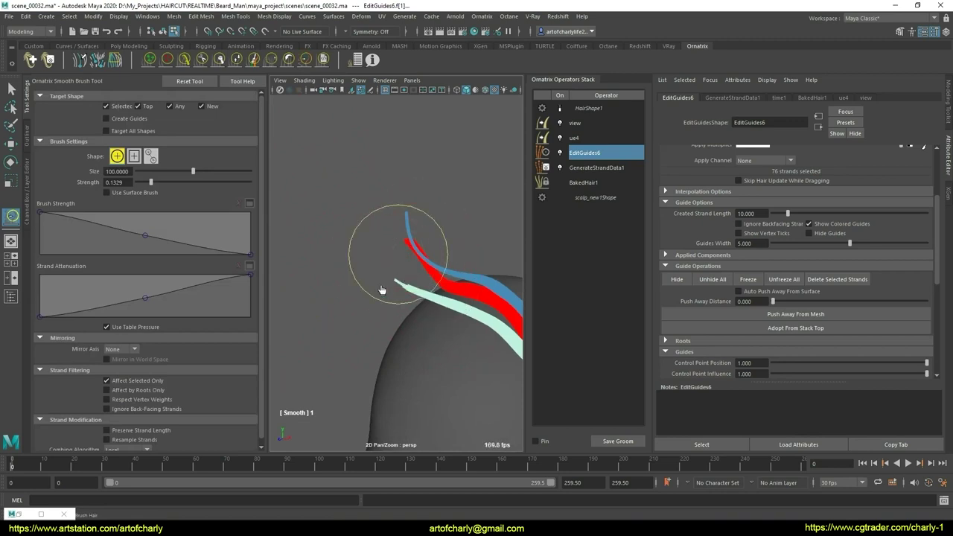
pyautogui.keyDown('alt'); pyautogui.moveTo(381, 290); pyautogui.dragTo(270, 175); pyautogui.keyUp('alt')
pyautogui.click(185, 60)
pyautogui.keyDown('alt'); pyautogui.moveTo(336, 261); pyautogui.dragTo(488, 260); pyautogui.keyUp('alt')
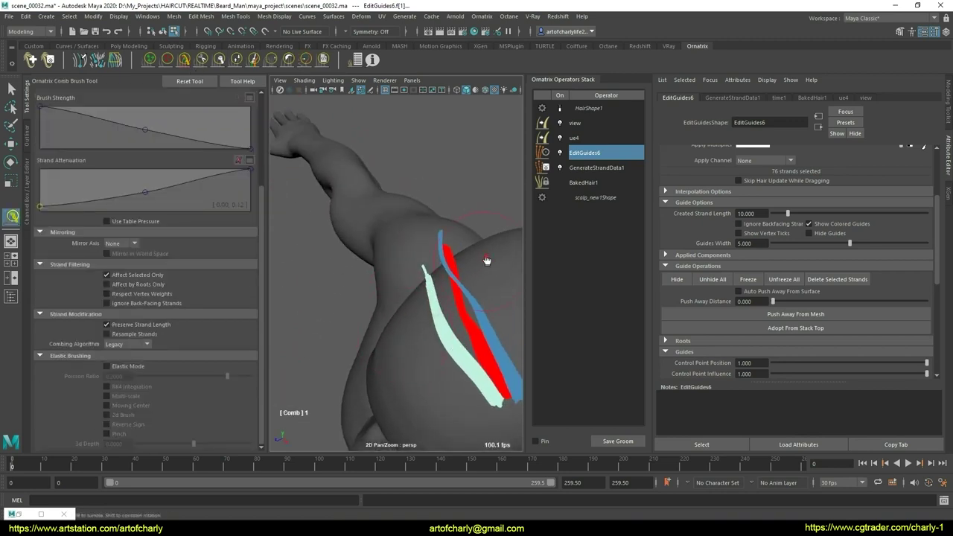
pyautogui.keyDown('alt'); pyautogui.moveTo(413, 365); pyautogui.dragTo(451, 254); pyautogui.keyUp('alt')
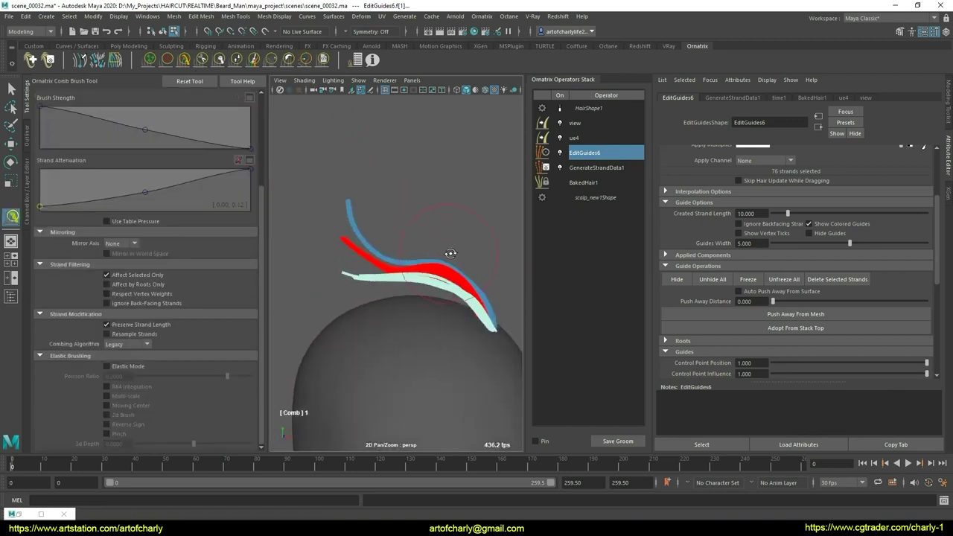
pyautogui.press('y')
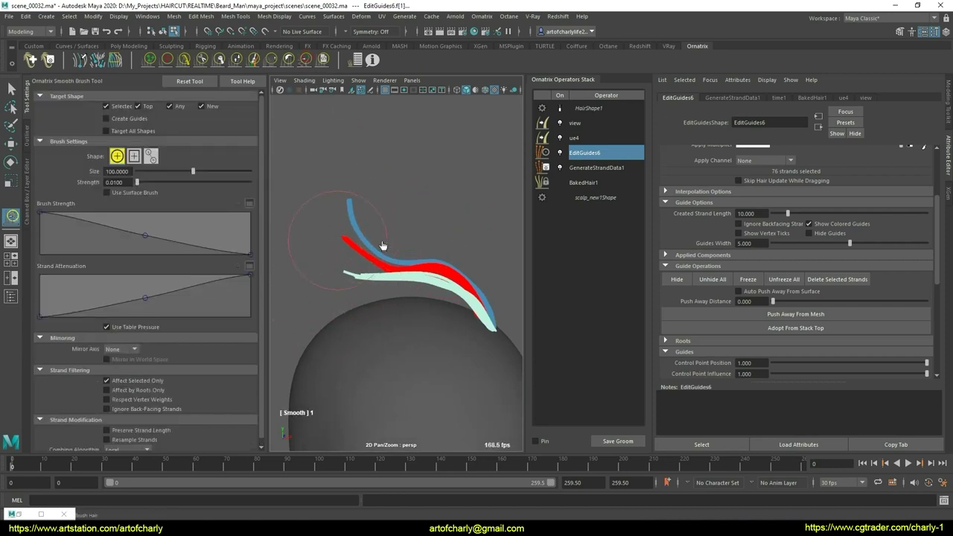
pyautogui.moveTo(436, 365)
pyautogui.keyDown('alt'); pyautogui.mouseDown()
pyautogui.moveTo(422, 359)
pyautogui.moveTo(415, 371)
pyautogui.moveTo(456, 365)
pyautogui.moveTo(498, 322)
pyautogui.moveTo(377, 365)
pyautogui.moveTo(404, 361)
pyautogui.moveTo(425, 330)
pyautogui.moveTo(394, 351)
pyautogui.moveTo(509, 322)
pyautogui.moveTo(468, 347)
pyautogui.moveTo(368, 344)
pyautogui.moveTo(385, 330)
pyautogui.moveTo(432, 347)
pyautogui.moveTo(410, 333)
pyautogui.moveTo(420, 341)
pyautogui.moveTo(384, 370)
pyautogui.moveTo(441, 330)
pyautogui.moveTo(461, 362)
pyautogui.moveTo(448, 372)
pyautogui.moveTo(464, 358)
pyautogui.moveTo(438, 342)
pyautogui.moveTo(382, 337)
pyautogui.moveTo(470, 286)
pyautogui.mouseUp(); pyautogui.keyUp('alt')
pyautogui.press('q')
pyautogui.moveTo(403, 341)
pyautogui.mouseDown()
pyautogui.moveTo(441, 345)
pyautogui.moveTo(389, 340)
pyautogui.moveTo(441, 334)
pyautogui.moveTo(458, 317)
pyautogui.moveTo(456, 273)
pyautogui.mouseUp()
# Add the pink and orange strands, invert the selection and hide the rest
pyautogui.moveTo(383, 305); pyautogui.dragTo(410, 375)
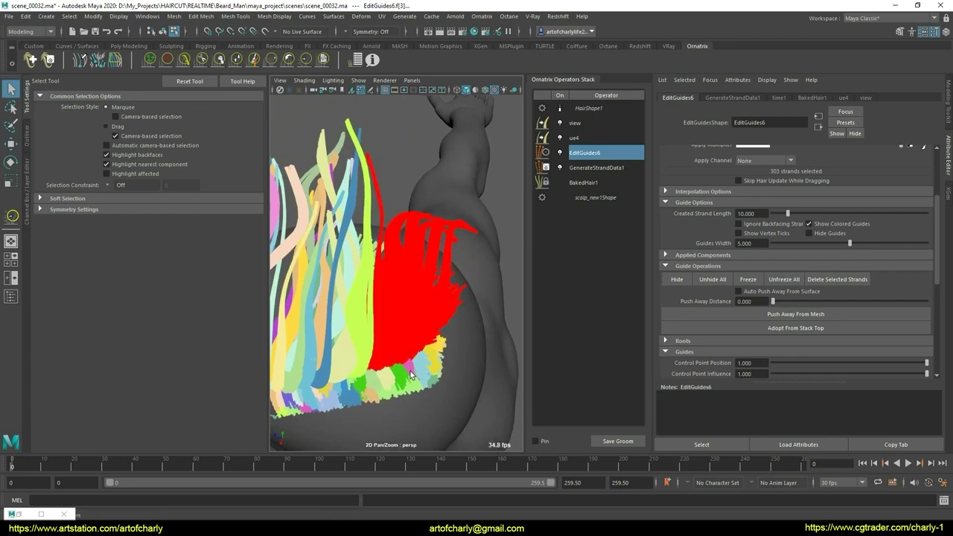
pyautogui.hotkey('ctrl', 'shift', 'i')
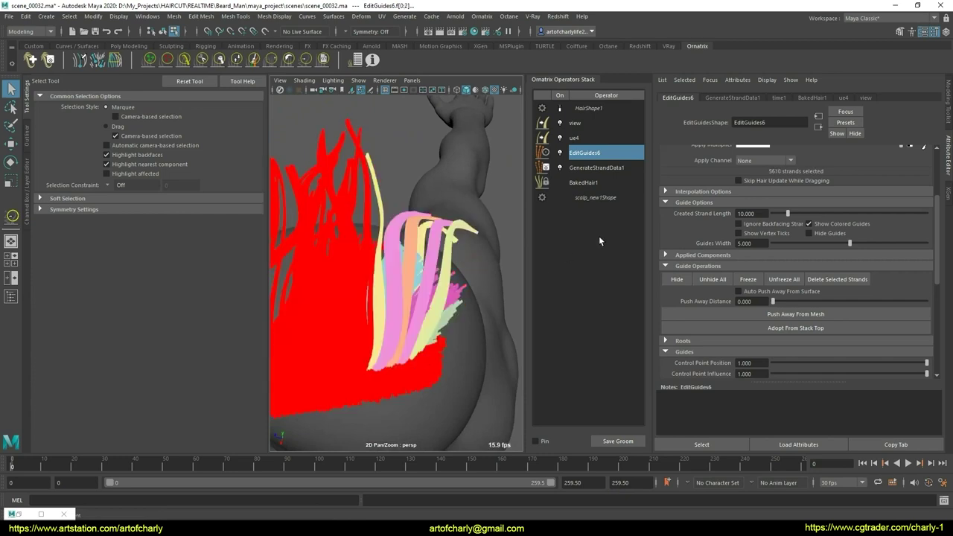
pyautogui.hotkey('ctrl', 'h')
pyautogui.click(365, 334)
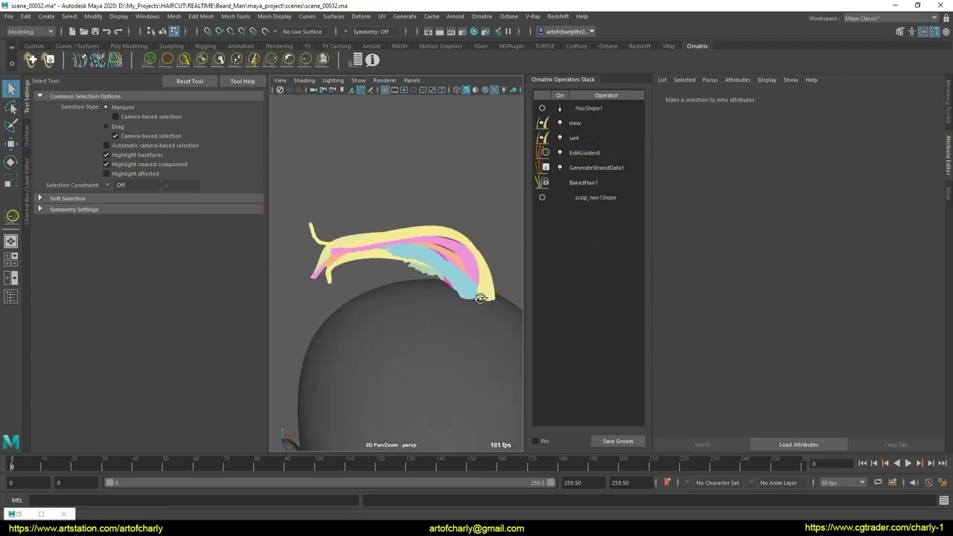
pyautogui.moveTo(365, 333)
pyautogui.keyDown('alt'); pyautogui.mouseDown()
pyautogui.moveTo(327, 299)
pyautogui.moveTo(371, 307)
pyautogui.mouseUp(); pyautogui.keyUp('alt')
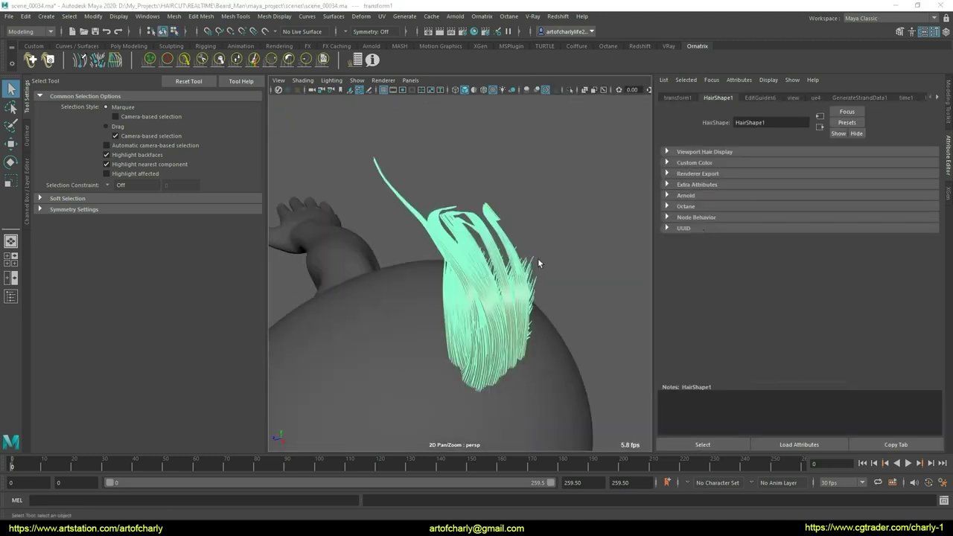
# Preview the combed guides as full BakedHair1 hair, then select the EditGuides6 operator
pyautogui.click(358, 61)
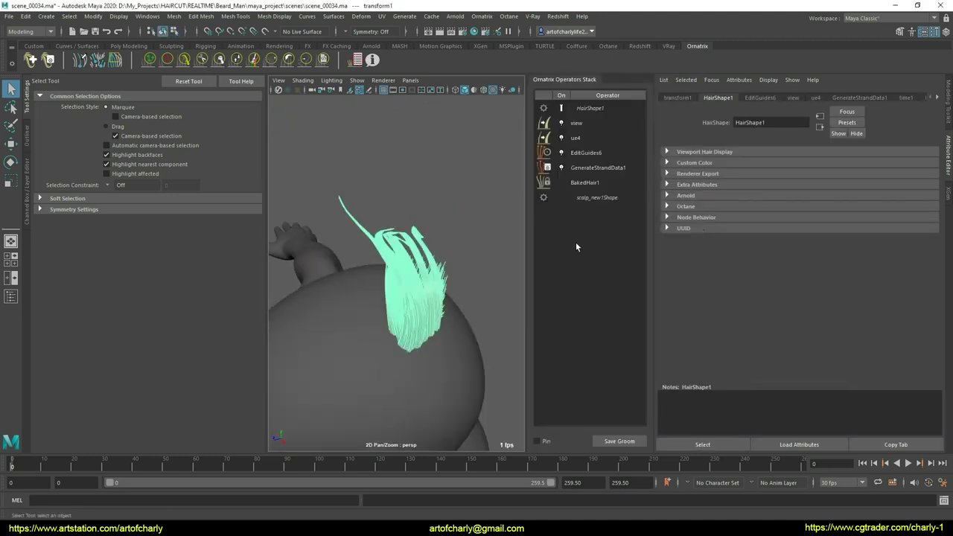
pyautogui.click(600, 153)
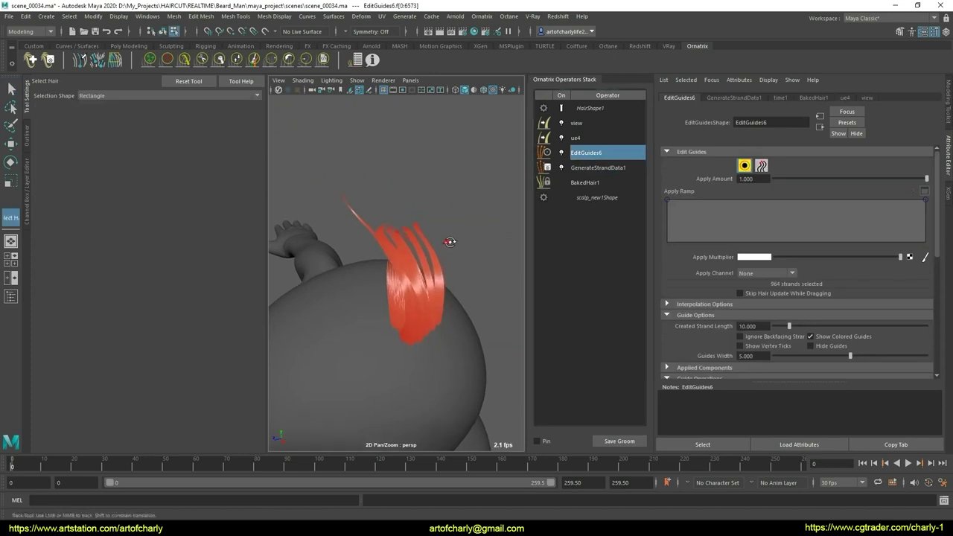
pyautogui.moveTo(449, 240)
pyautogui.keyDown('alt'); pyautogui.mouseDown()
pyautogui.moveTo(423, 226)
pyautogui.moveTo(455, 278)
pyautogui.moveTo(447, 238)
pyautogui.moveTo(457, 219)
pyautogui.moveTo(428, 220)
pyautogui.mouseUp(); pyautogui.keyUp('alt')
pyautogui.scroll(-3, 724, 256)
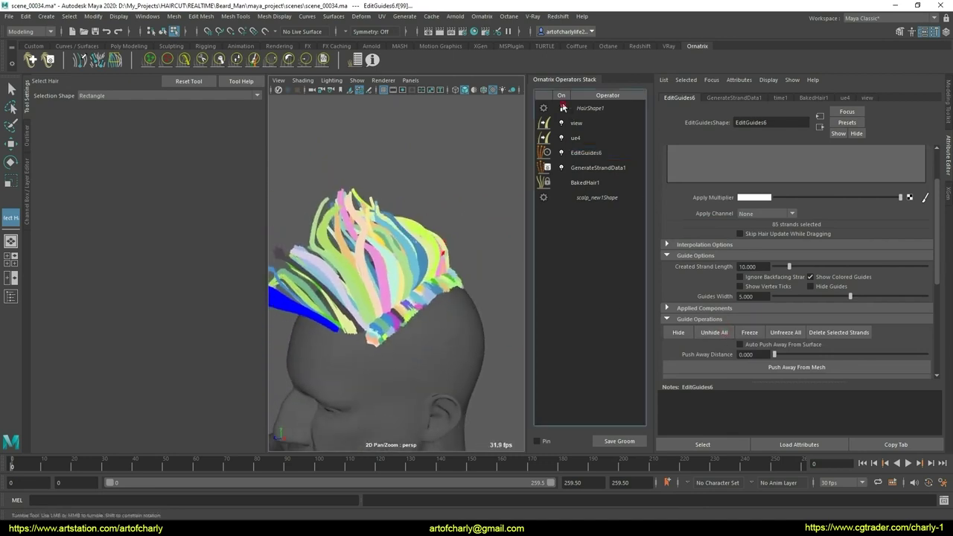
pyautogui.click(596, 181)
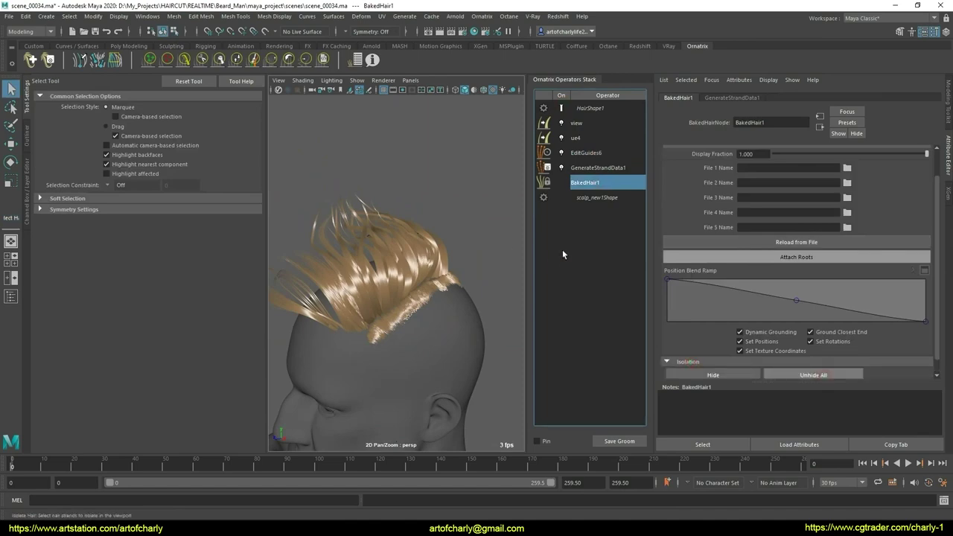
pyautogui.moveTo(433, 274)
pyautogui.keyDown('alt'); pyautogui.mouseDown()
pyautogui.moveTo(520, 269)
pyautogui.moveTo(283, 275)
pyautogui.moveTo(530, 248)
pyautogui.mouseUp(); pyautogui.keyUp('alt')
pyautogui.keyDown('alt'); pyautogui.moveTo(431, 266); pyautogui.dragTo(522, 236); pyautogui.keyUp('alt')
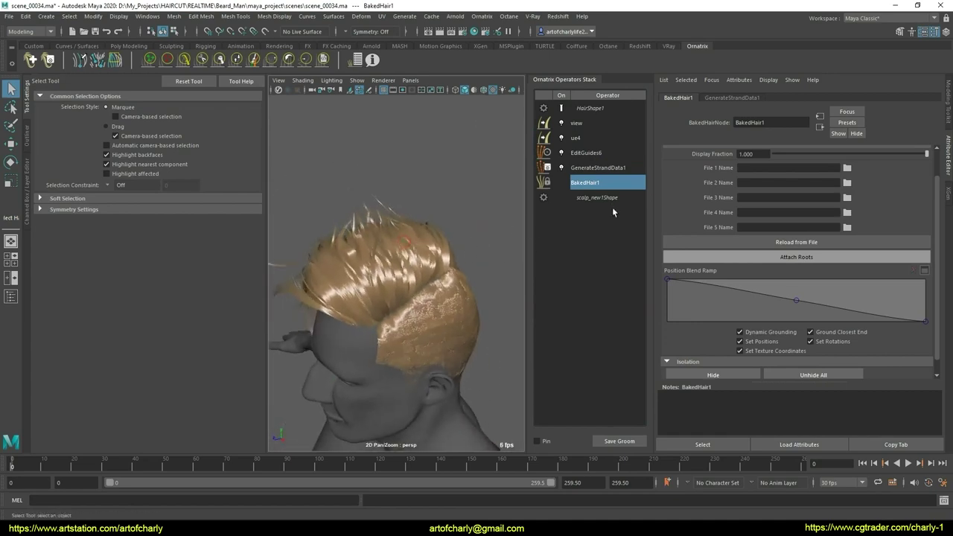
pyautogui.click(584, 152)
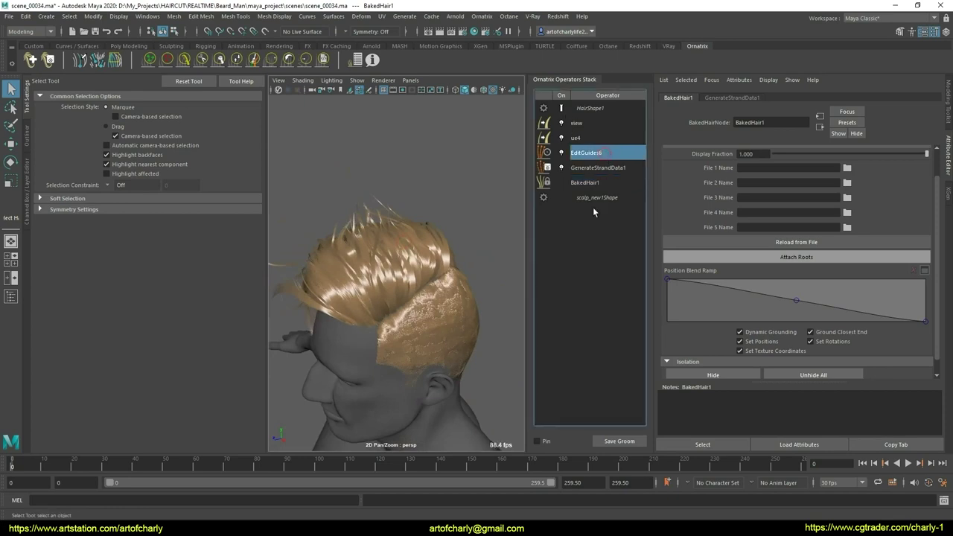
# Collapse the stack up to EditGuides6 into baked hair and set Display Fraction to 1.000
pyautogui.rightClick(601, 154)
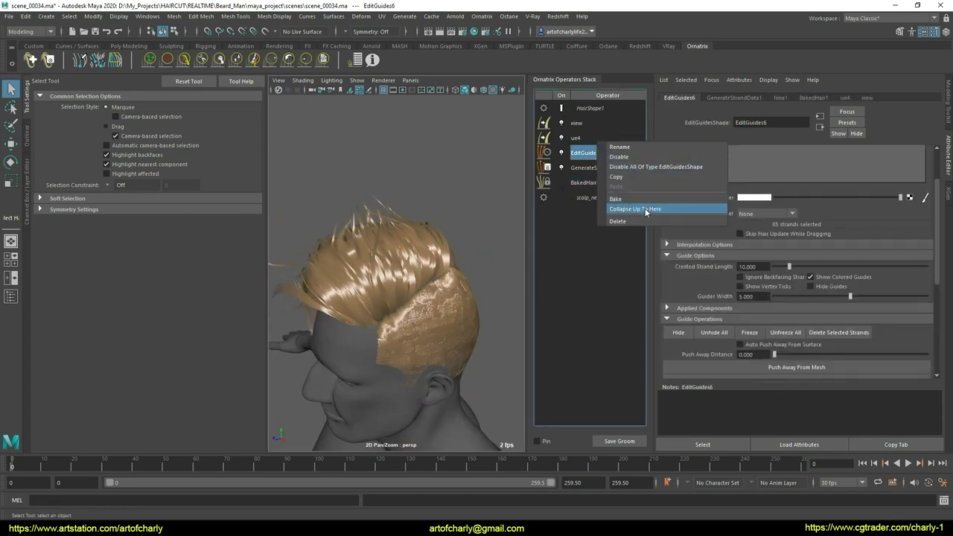
pyautogui.click(719, 248)
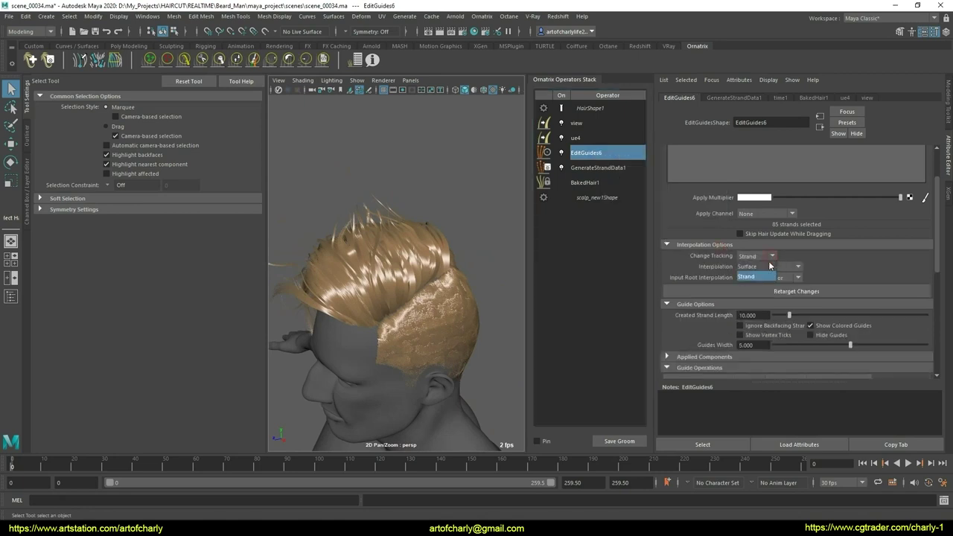
pyautogui.moveTo(457, 254)
pyautogui.keyDown('alt'); pyautogui.mouseDown()
pyautogui.moveTo(489, 199)
pyautogui.moveTo(557, 184)
pyautogui.mouseUp(); pyautogui.keyUp('alt')
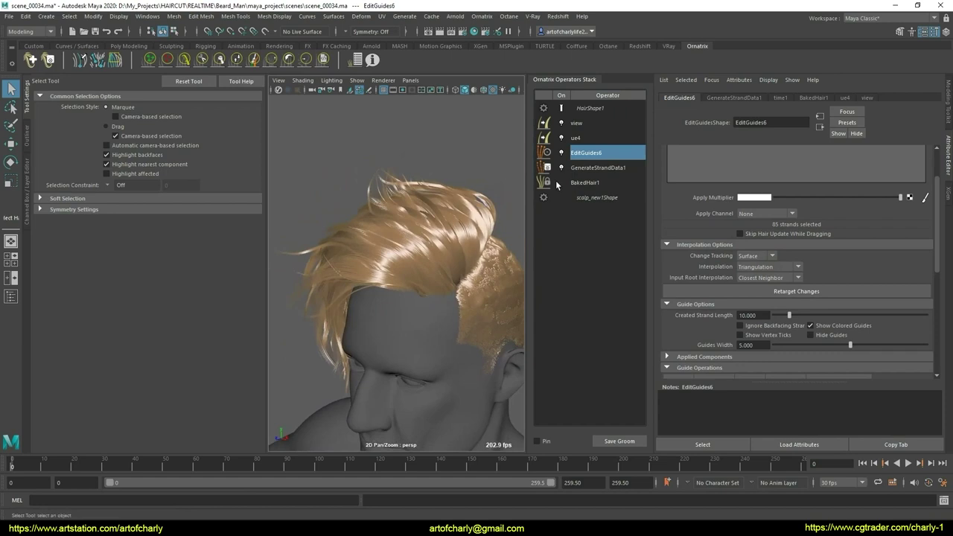
pyautogui.rightClick(604, 158)
pyautogui.click(425, 239)
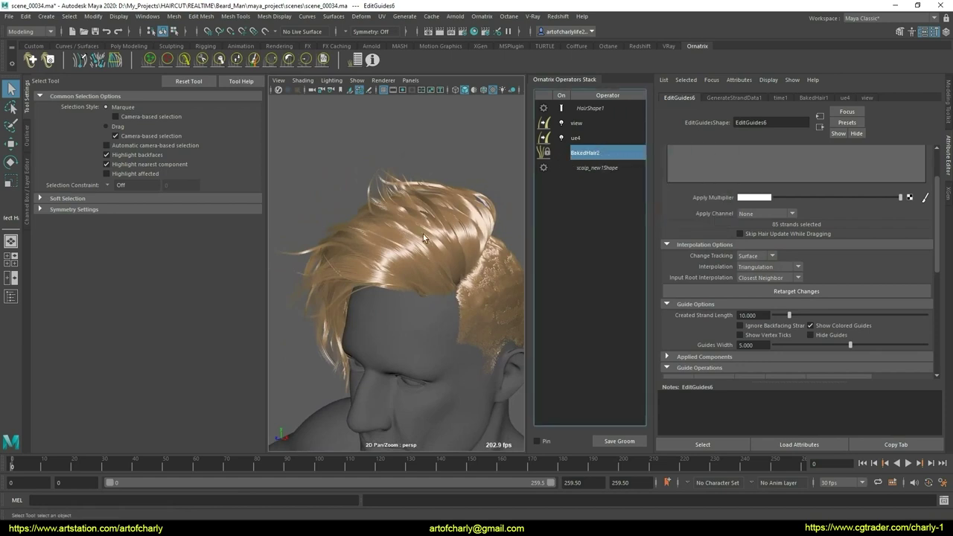
pyautogui.moveTo(842, 153); pyautogui.dragTo(947, 154)
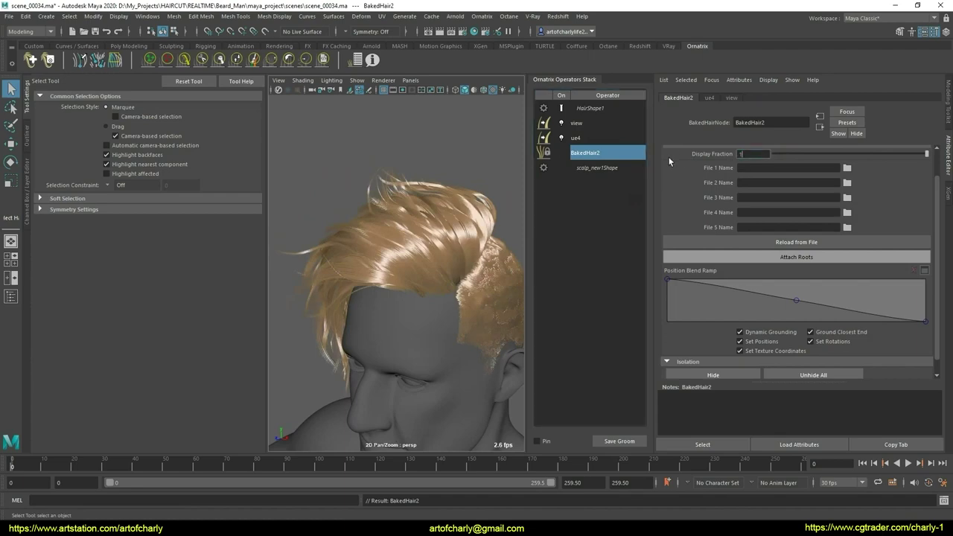
pyautogui.press('Return')
pyautogui.keyDown('alt'); pyautogui.moveTo(458, 218); pyautogui.dragTo(431, 233); pyautogui.keyUp('alt')
pyautogui.click(597, 156)
pyautogui.write('1')
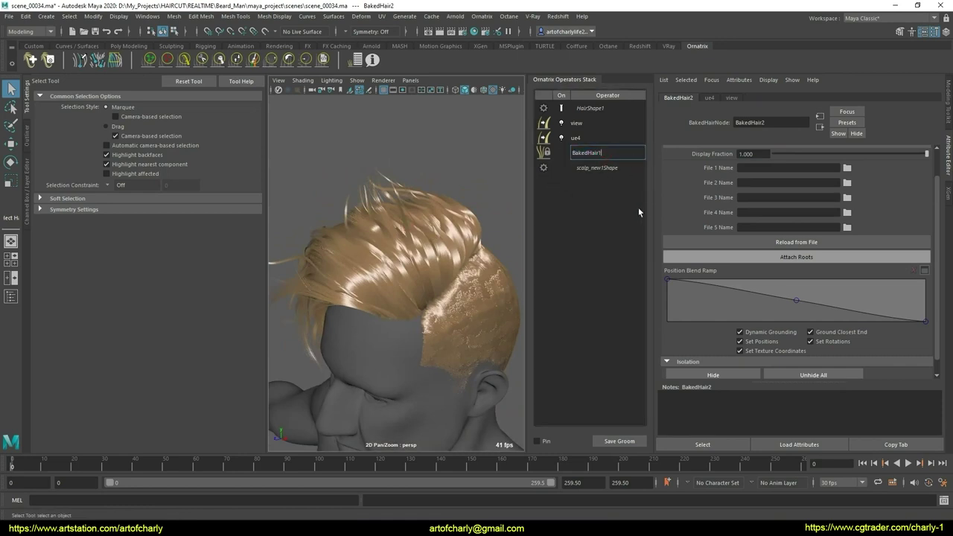
# Add an Edit Guides operator above BakedHair1 and activate the Isolate Hair tool
pyautogui.click(481, 16)
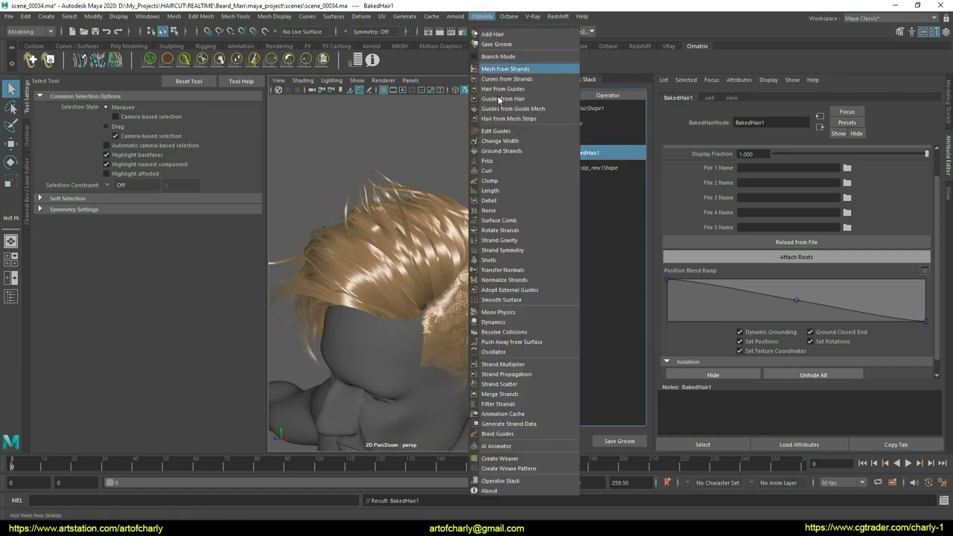
pyautogui.click(522, 133)
pyautogui.click(597, 168)
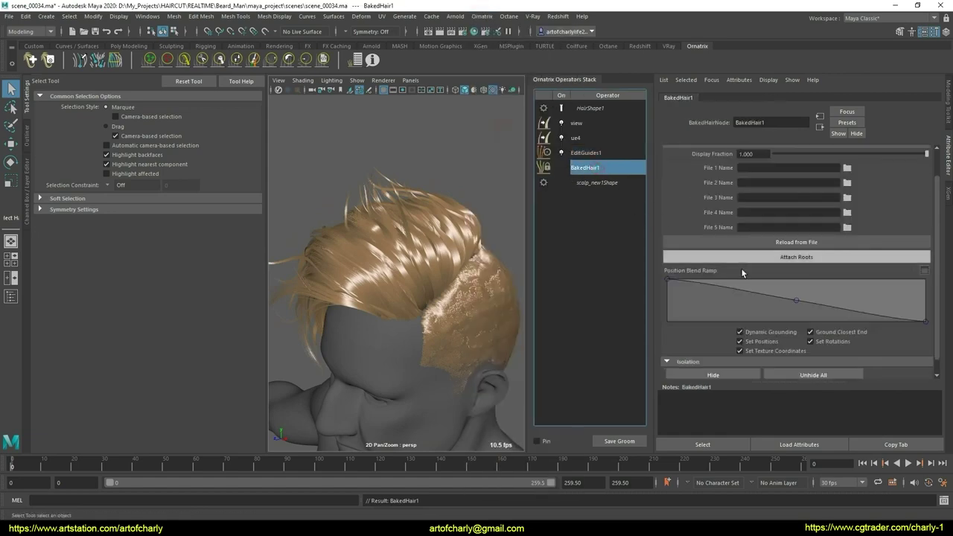
pyautogui.scroll(-1, 709, 309)
pyautogui.click(729, 360)
pyautogui.moveTo(413, 294)
pyautogui.keyDown('alt'); pyautogui.mouseDown()
pyautogui.moveTo(291, 297)
pyautogui.moveTo(389, 351)
pyautogui.moveTo(447, 316)
pyautogui.moveTo(423, 358)
pyautogui.moveTo(412, 348)
pyautogui.mouseUp(); pyautogui.keyUp('alt')
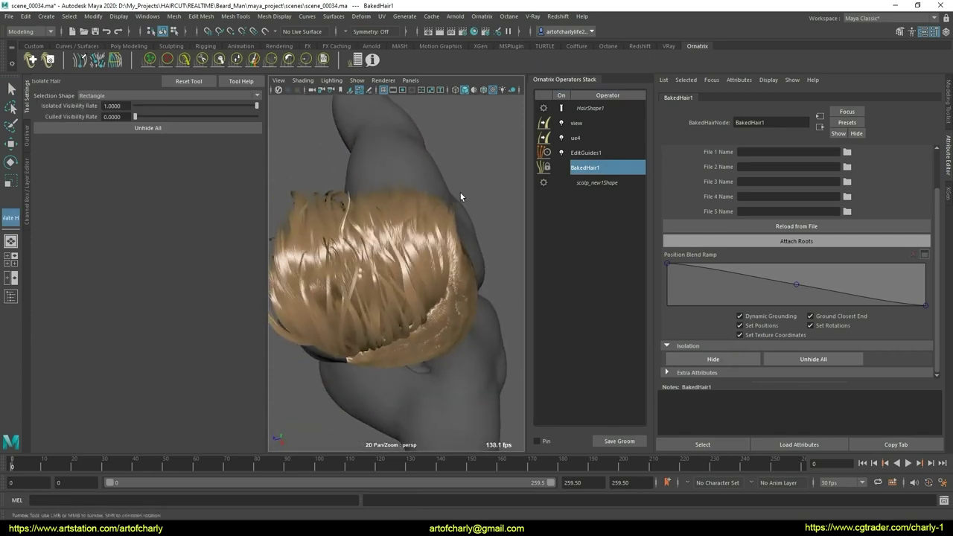
# Isolate the back-of-head hair and hide the lower back and nape regions
pyautogui.moveTo(406, 314)
pyautogui.mouseDown()
pyautogui.moveTo(296, 202)
pyautogui.moveTo(441, 318)
pyautogui.moveTo(366, 292)
pyautogui.mouseUp()
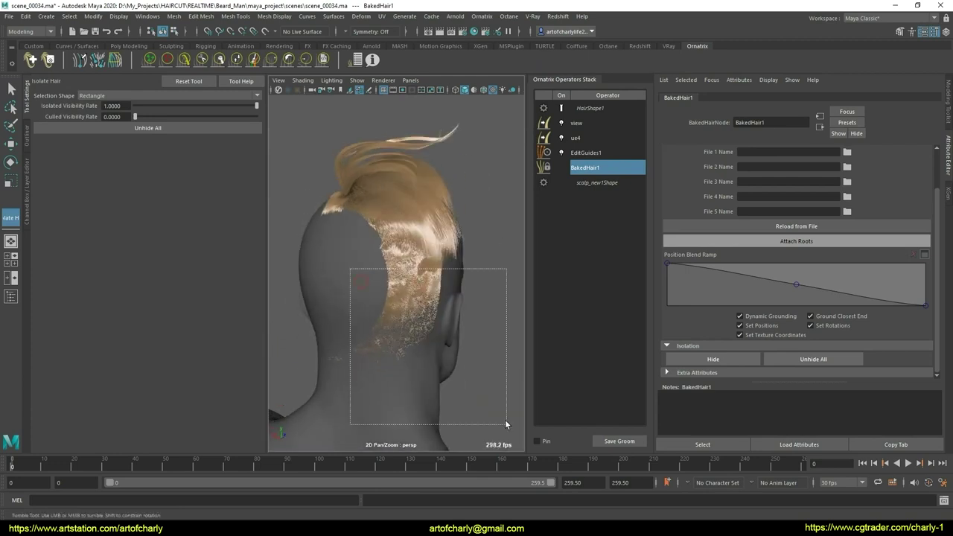
pyautogui.moveTo(505, 425); pyautogui.dragTo(505, 425)
pyautogui.keyDown('alt'); pyautogui.moveTo(462, 353); pyautogui.dragTo(301, 297); pyautogui.keyUp('alt')
pyautogui.moveTo(485, 430)
pyautogui.keyDown('alt'); pyautogui.mouseDown()
pyautogui.moveTo(464, 358)
pyautogui.moveTo(365, 283)
pyautogui.mouseUp(); pyautogui.keyUp('alt')
pyautogui.keyDown('alt'); pyautogui.moveTo(366, 283); pyautogui.dragTo(384, 293, button='middle'); pyautogui.keyUp('alt')
pyautogui.keyDown('alt'); pyautogui.moveTo(384, 293); pyautogui.dragTo(393, 325); pyautogui.keyUp('alt')
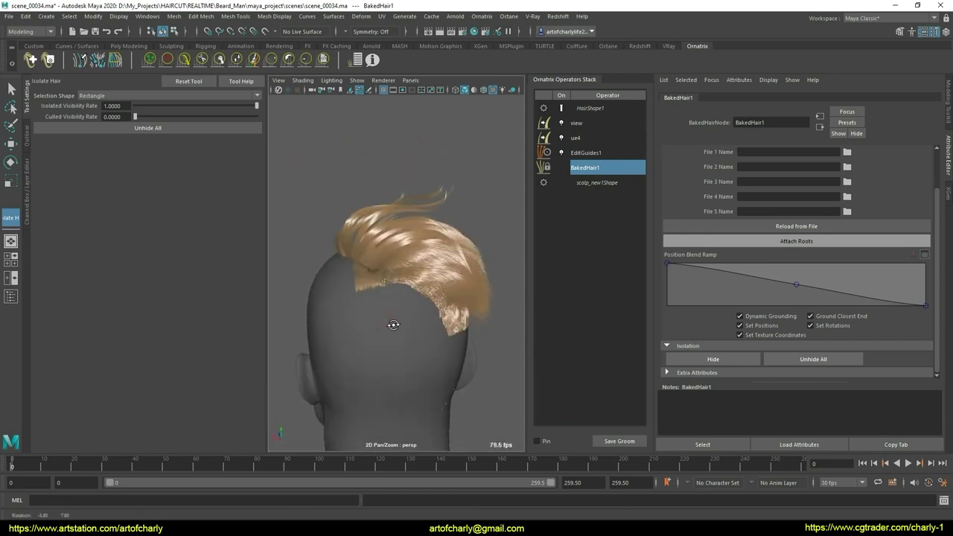
# Set the isolation shape to freehand Lasso and inspect the upper back of the hair
pyautogui.click(98, 96)
pyautogui.click(98, 105)
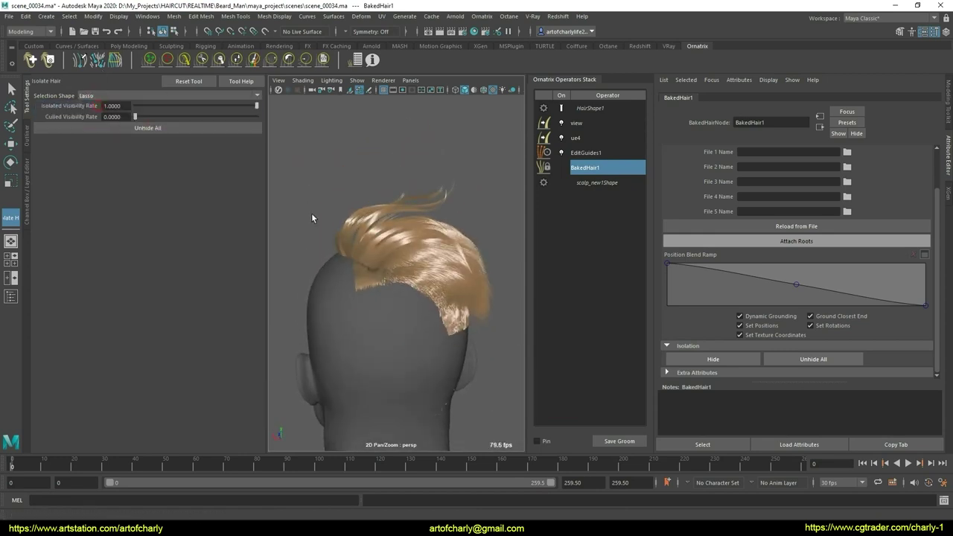
pyautogui.keyDown('alt'); pyautogui.moveTo(311, 213); pyautogui.dragTo(336, 227); pyautogui.keyUp('alt')
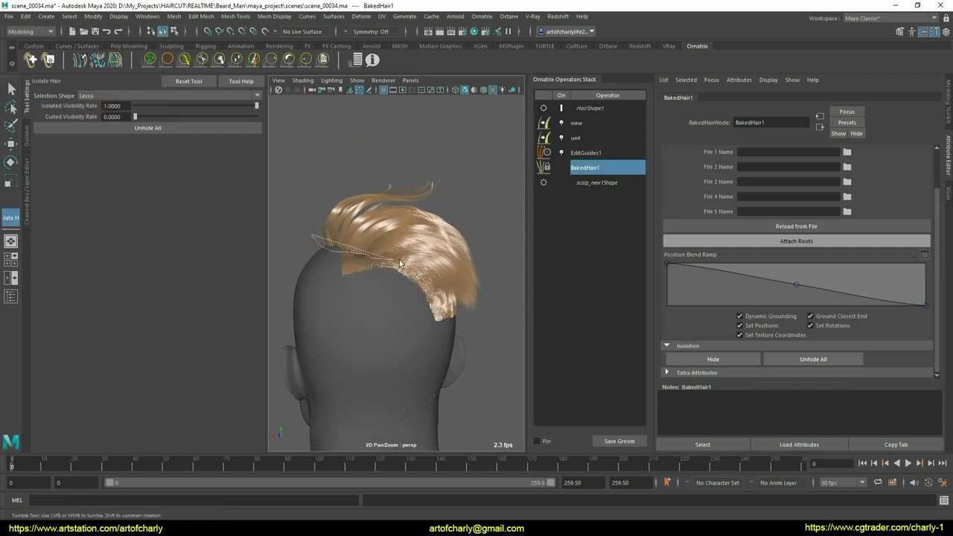
pyautogui.moveTo(330, 304)
pyautogui.keyDown('alt'); pyautogui.mouseDown()
pyautogui.moveTo(215, 289)
pyautogui.moveTo(320, 248)
pyautogui.moveTo(334, 286)
pyautogui.moveTo(388, 309)
pyautogui.moveTo(348, 311)
pyautogui.moveTo(320, 277)
pyautogui.mouseUp(); pyautogui.keyUp('alt')
pyautogui.scroll(3, 392, 306)
pyautogui.scroll(-3, 349, 310)
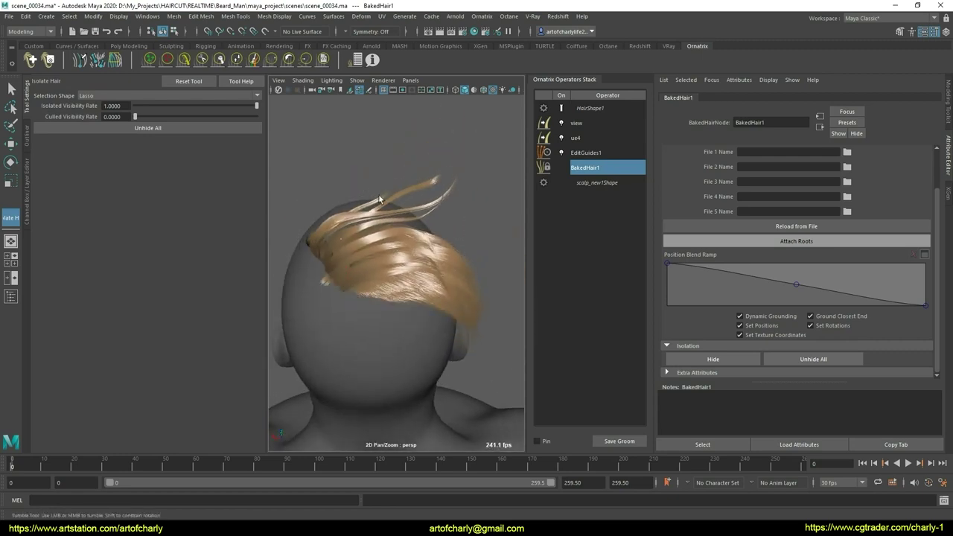
pyautogui.moveTo(379, 199)
pyautogui.keyDown('alt'); pyautogui.mouseDown()
pyautogui.moveTo(230, 221)
pyautogui.moveTo(357, 280)
pyautogui.moveTo(363, 214)
pyautogui.moveTo(403, 245)
pyautogui.mouseUp(); pyautogui.keyUp('alt')
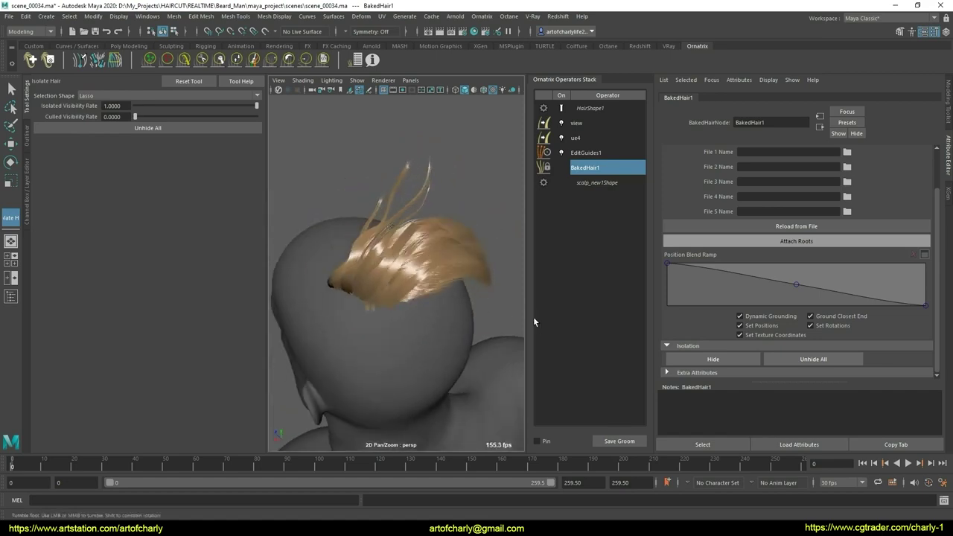
# Unhide all hair, lasso and hide the back patch, then show EditGuides1's editable guides
pyautogui.moveTo(392, 280)
pyautogui.keyDown('alt'); pyautogui.mouseDown()
pyautogui.moveTo(374, 270)
pyautogui.moveTo(404, 264)
pyautogui.moveTo(436, 286)
pyautogui.moveTo(486, 267)
pyautogui.mouseUp(); pyautogui.keyUp('alt')
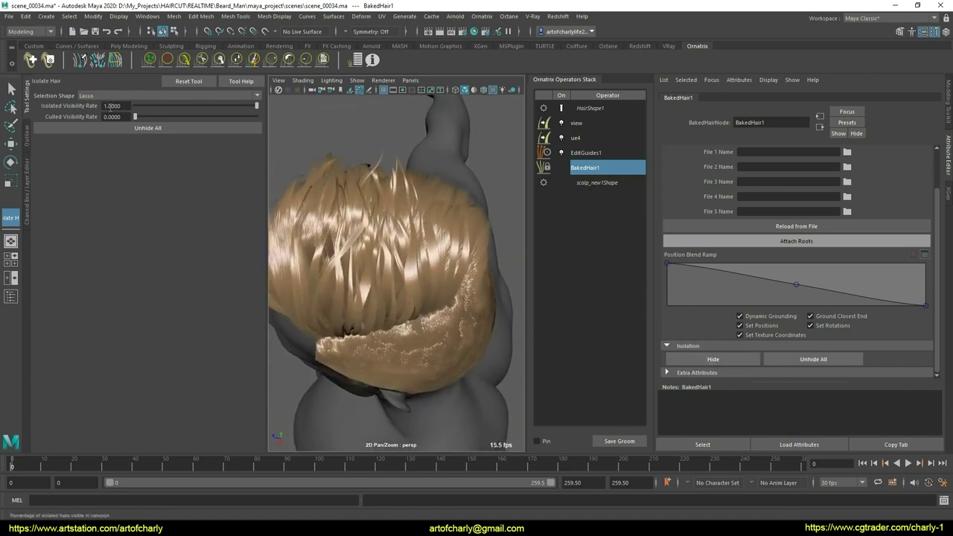
pyautogui.keyDown('alt'); pyautogui.moveTo(390, 272); pyautogui.dragTo(378, 337); pyautogui.keyUp('alt')
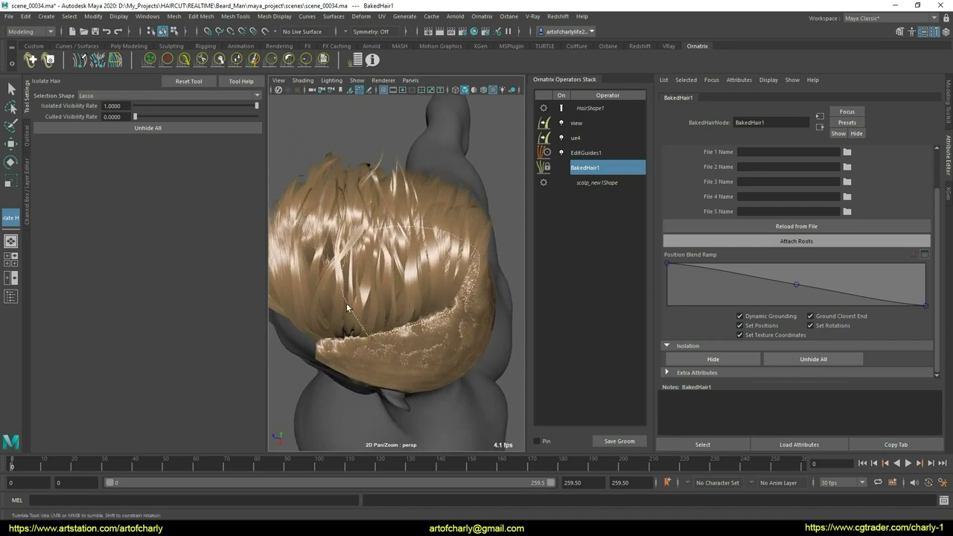
pyautogui.moveTo(347, 303); pyautogui.dragTo(348, 304)
pyautogui.moveTo(400, 279)
pyautogui.keyDown('alt'); pyautogui.mouseDown()
pyautogui.moveTo(531, 237)
pyautogui.moveTo(352, 263)
pyautogui.mouseUp(); pyautogui.keyUp('alt')
pyautogui.moveTo(377, 292)
pyautogui.keyDown('alt'); pyautogui.mouseDown()
pyautogui.moveTo(413, 294)
pyautogui.moveTo(356, 307)
pyautogui.moveTo(417, 294)
pyautogui.moveTo(387, 291)
pyautogui.mouseUp(); pyautogui.keyUp('alt')
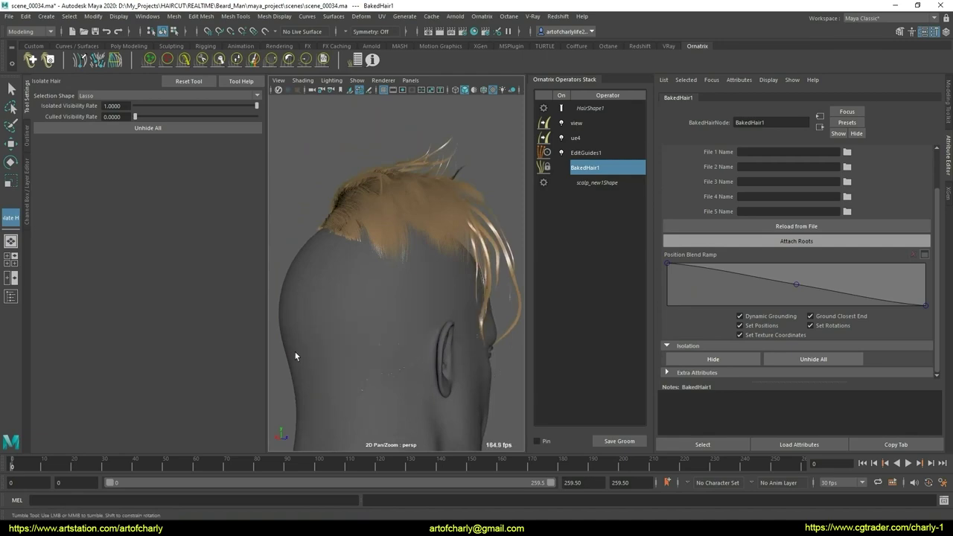
pyautogui.moveTo(294, 351)
pyautogui.keyDown('alt'); pyautogui.mouseDown()
pyautogui.moveTo(362, 386)
pyautogui.moveTo(385, 380)
pyautogui.moveTo(269, 349)
pyautogui.moveTo(405, 330)
pyautogui.mouseUp(); pyautogui.keyUp('alt')
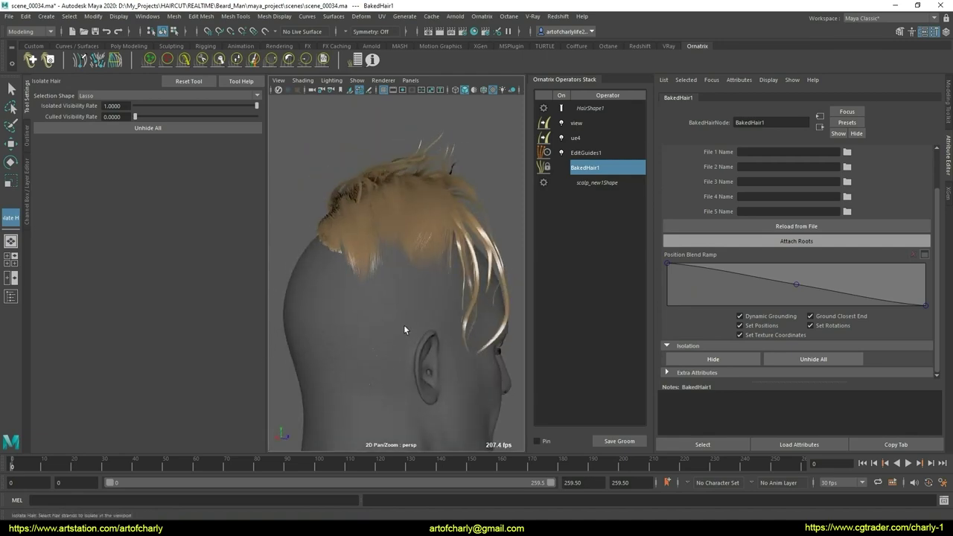
pyautogui.moveTo(314, 361)
pyautogui.keyDown('alt'); pyautogui.mouseDown()
pyautogui.moveTo(447, 383)
pyautogui.moveTo(400, 382)
pyautogui.moveTo(398, 362)
pyautogui.moveTo(283, 342)
pyautogui.moveTo(341, 340)
pyautogui.moveTo(357, 328)
pyautogui.mouseUp(); pyautogui.keyUp('alt')
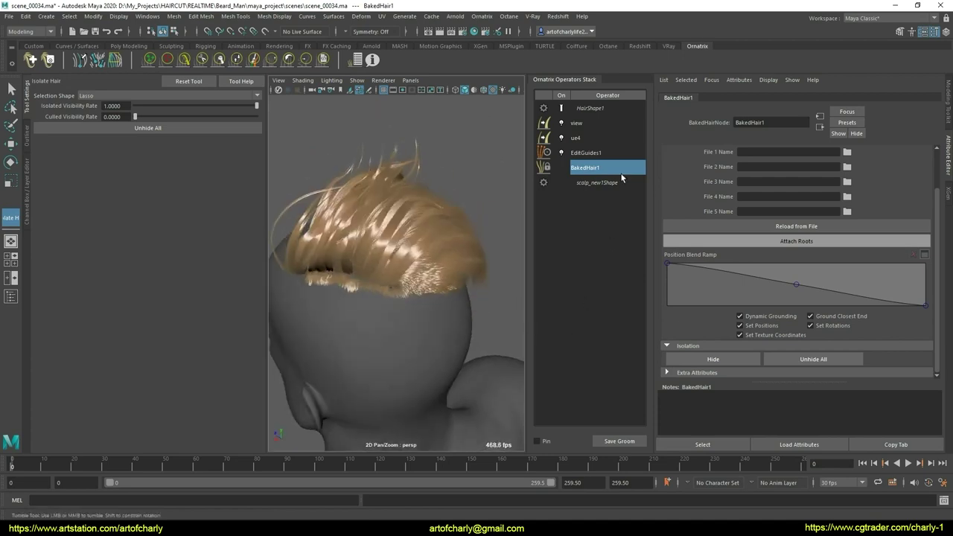
pyautogui.click(587, 152)
pyautogui.click(562, 109)
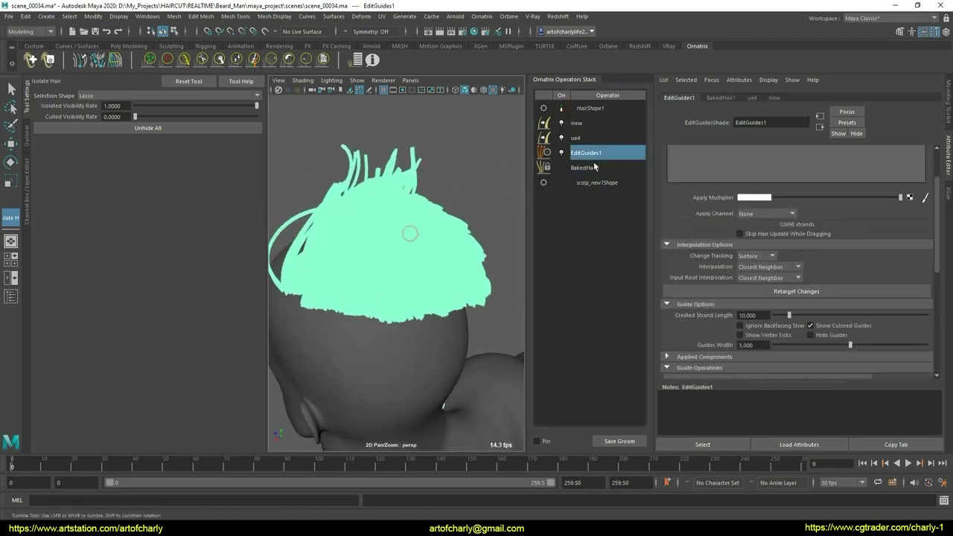
# Select all the guide strands with Select Hair, then pick a single guide
pyautogui.scroll(2, 708, 193)
pyautogui.click(745, 166)
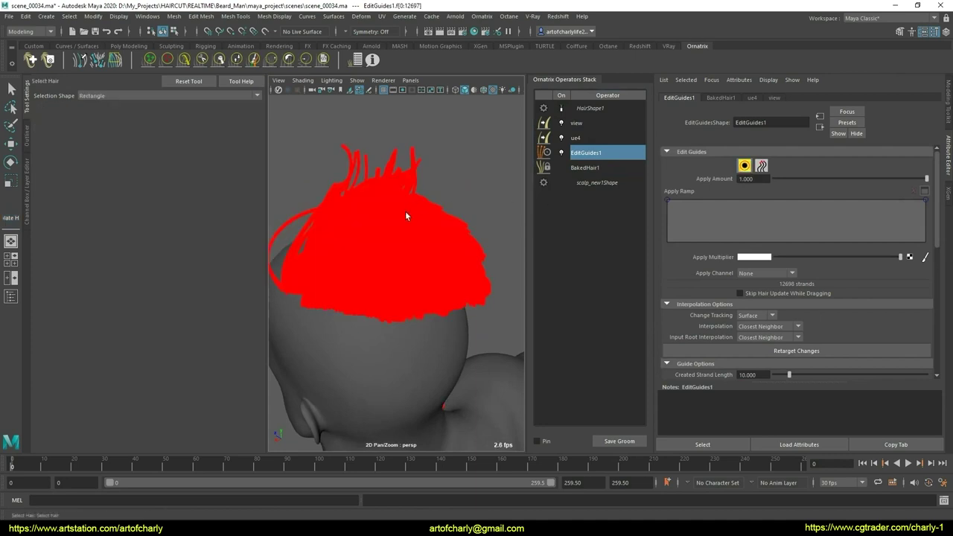
pyautogui.moveTo(405, 213)
pyautogui.keyDown('alt'); pyautogui.mouseDown()
pyautogui.moveTo(443, 219)
pyautogui.moveTo(368, 238)
pyautogui.moveTo(418, 237)
pyautogui.moveTo(403, 270)
pyautogui.mouseUp(); pyautogui.keyUp('alt')
pyautogui.click(309, 242)
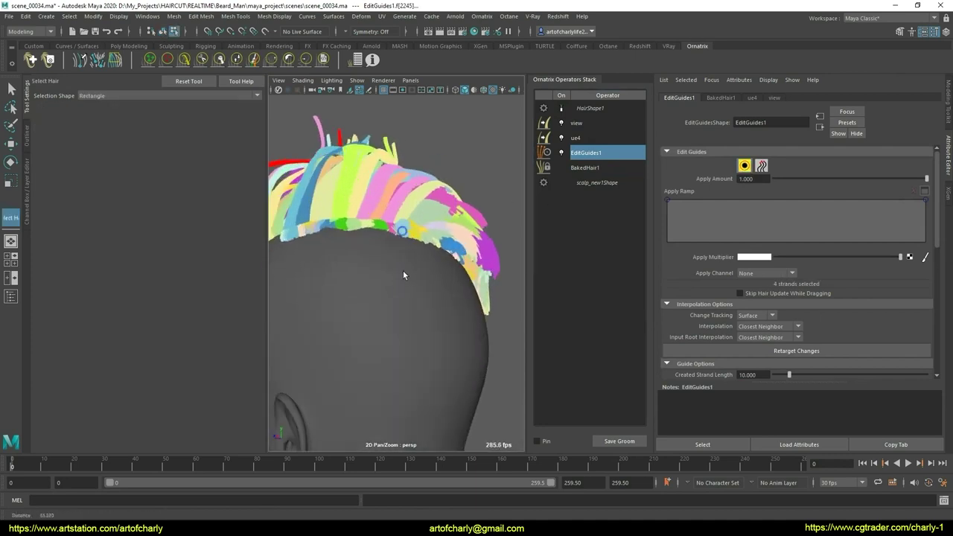
# Orbit around the head to inspect the coloured guide groups from top, side and back
pyautogui.keyDown('alt'); pyautogui.moveTo(403, 270); pyautogui.dragTo(396, 255, button='right'); pyautogui.keyUp('alt')
pyautogui.moveTo(395, 255)
pyautogui.keyDown('alt'); pyautogui.mouseDown()
pyautogui.moveTo(402, 245)
pyautogui.moveTo(317, 255)
pyautogui.moveTo(239, 228)
pyautogui.moveTo(301, 237)
pyautogui.moveTo(335, 209)
pyautogui.moveTo(376, 242)
pyautogui.mouseUp(); pyautogui.keyUp('alt')
pyautogui.keyDown('alt'); pyautogui.moveTo(376, 243); pyautogui.dragTo(384, 248, button='middle'); pyautogui.keyUp('alt')
pyautogui.keyDown('alt'); pyautogui.moveTo(384, 248); pyautogui.dragTo(417, 235); pyautogui.keyUp('alt')
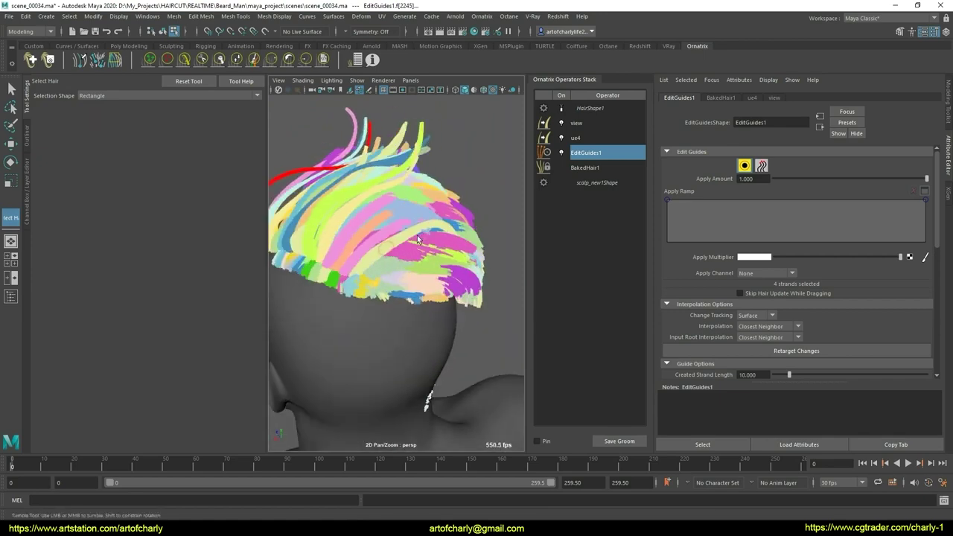
pyautogui.keyDown('alt'); pyautogui.moveTo(418, 235); pyautogui.dragTo(415, 300, button='right'); pyautogui.keyUp('alt')
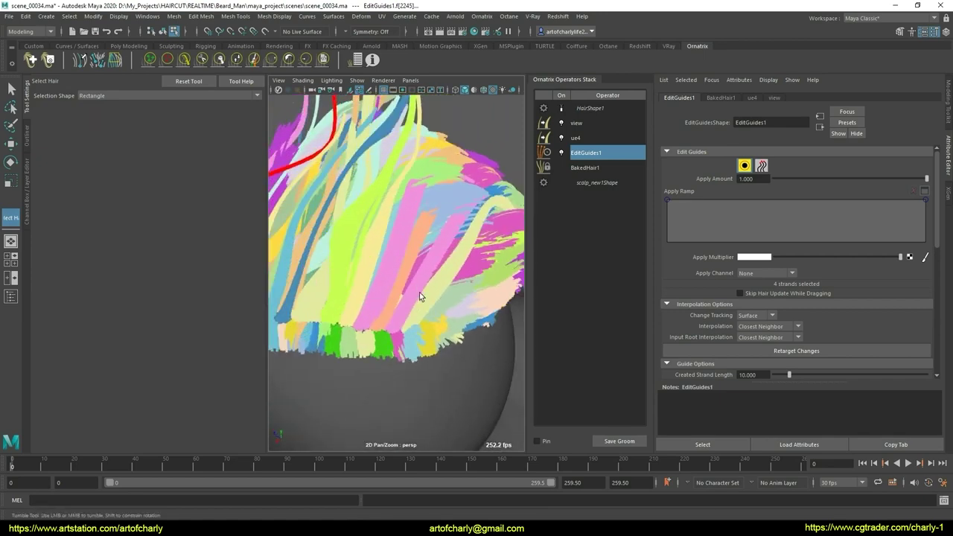
pyautogui.keyDown('alt'); pyautogui.moveTo(419, 296); pyautogui.dragTo(414, 269, button='middle'); pyautogui.keyUp('alt')
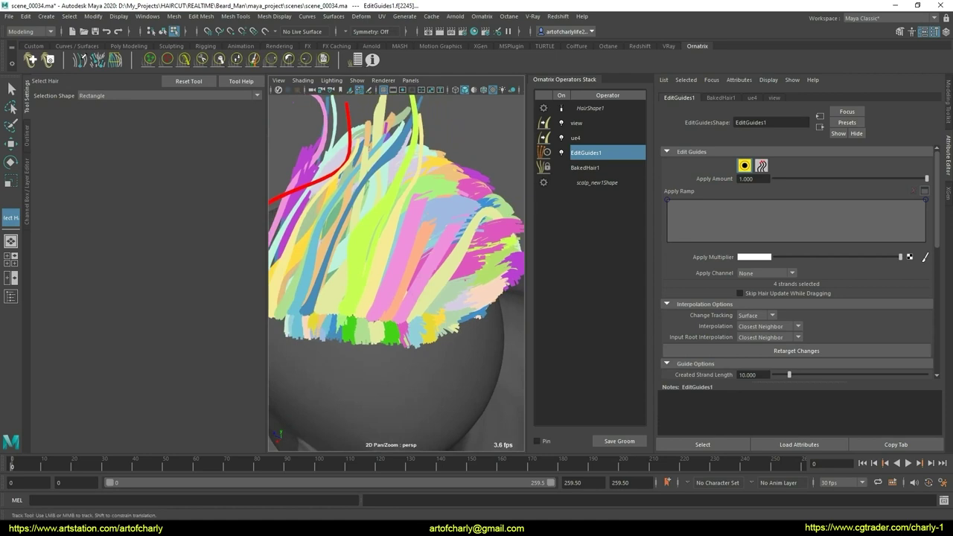
pyautogui.keyDown('alt'); pyautogui.moveTo(415, 293); pyautogui.dragTo(437, 298); pyautogui.keyUp('alt')
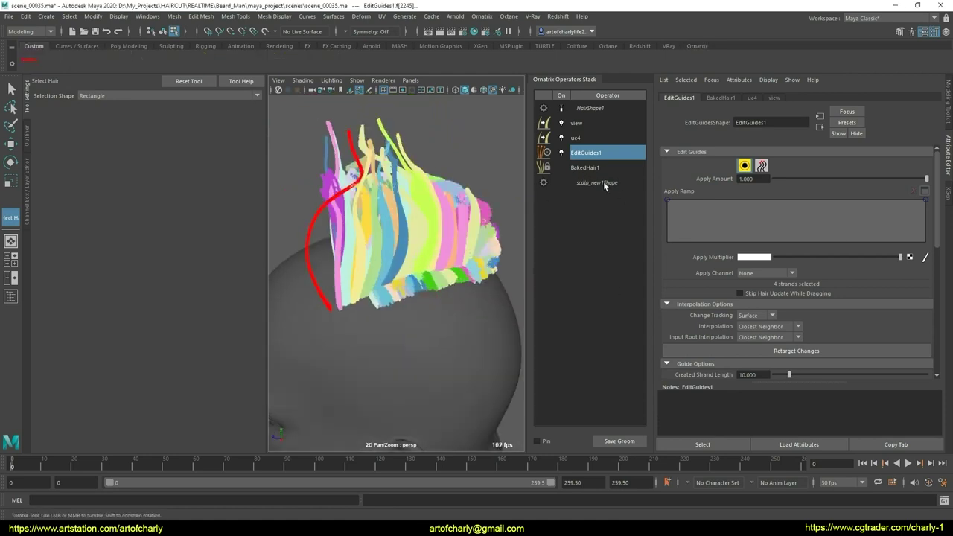
# Re-enable the HairShape1 display to show blond hair and select BakedHair1
pyautogui.scroll(-4, 679, 290)
pyautogui.keyDown('alt'); pyautogui.moveTo(433, 246); pyautogui.dragTo(444, 240, button='middle'); pyautogui.keyUp('alt')
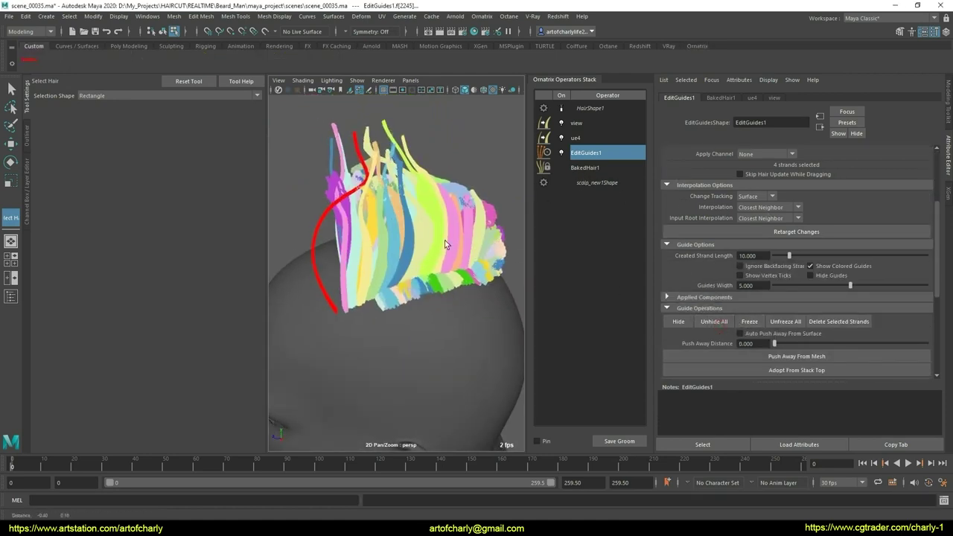
pyautogui.click(562, 108)
pyautogui.click(595, 168)
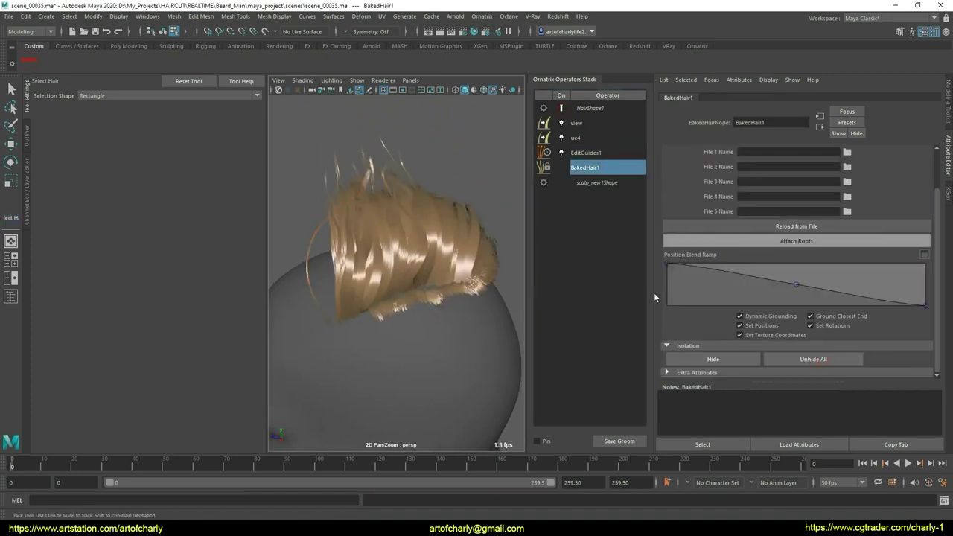
# Assign the existing aiStandardHair1SG material to HairShape1 so the hair turns dark
pyautogui.moveTo(467, 295)
pyautogui.keyDown('alt'); pyautogui.mouseDown()
pyautogui.moveTo(435, 225)
pyautogui.moveTo(469, 209)
pyautogui.mouseUp(); pyautogui.keyUp('alt')
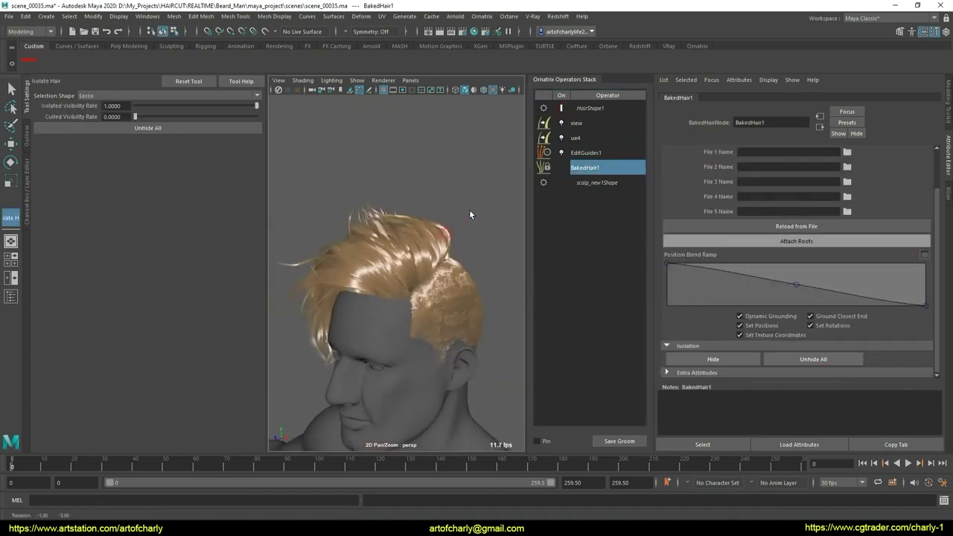
pyautogui.click(589, 108)
pyautogui.moveTo(402, 247)
pyautogui.mouseDown(button='right')
pyautogui.moveTo(481, 480)
pyautogui.moveTo(505, 456)
pyautogui.mouseUp(button='right')
pyautogui.click(588, 153)
pyautogui.moveTo(467, 234)
pyautogui.keyDown('alt'); pyautogui.mouseDown()
pyautogui.moveTo(330, 238)
pyautogui.moveTo(334, 263)
pyautogui.moveTo(466, 233)
pyautogui.mouseUp(); pyautogui.keyUp('alt')
# Review the BakedHair1, ue4 and view width operators in the Ornatrix stack
pyautogui.click(588, 167)
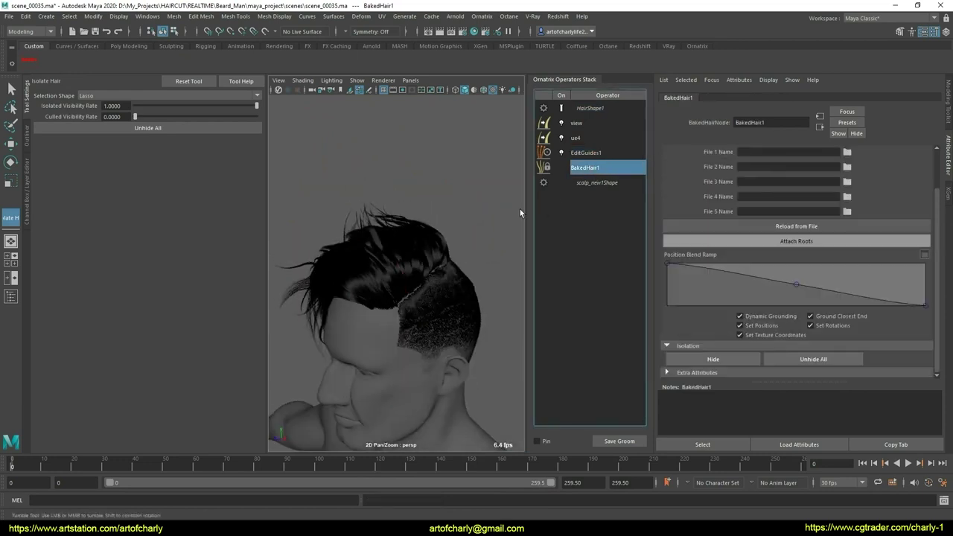
pyautogui.moveTo(519, 208)
pyautogui.keyDown('alt'); pyautogui.mouseDown()
pyautogui.moveTo(428, 193)
pyautogui.moveTo(417, 201)
pyautogui.mouseUp(); pyautogui.keyUp('alt')
pyautogui.click(605, 138)
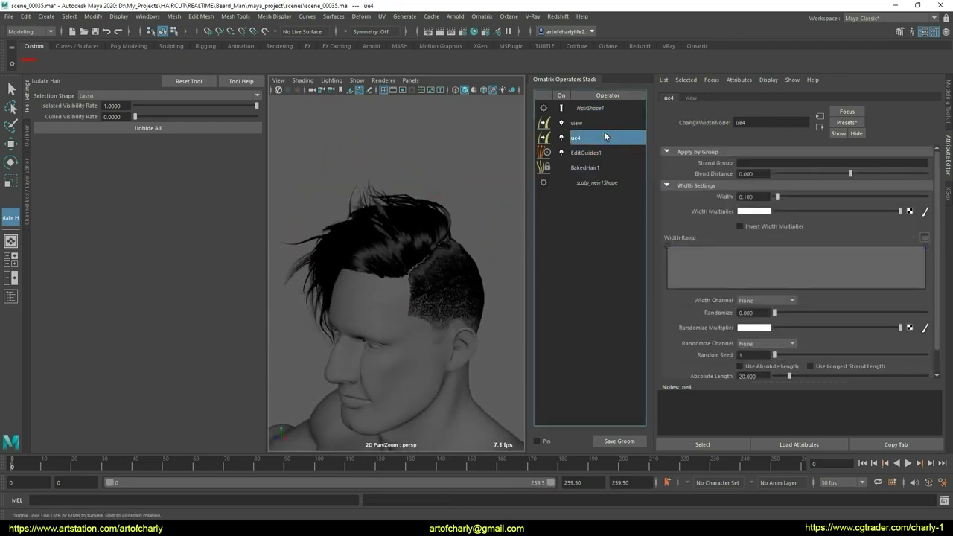
pyautogui.click(605, 123)
pyautogui.click(598, 139)
# With the view operator selected, start an Arnold RenderView IPR preview of the hair
pyautogui.click(595, 123)
pyautogui.moveTo(447, 238)
pyautogui.keyDown('alt'); pyautogui.mouseDown()
pyautogui.moveTo(473, 227)
pyautogui.moveTo(481, 189)
pyautogui.mouseUp(); pyautogui.keyUp('alt')
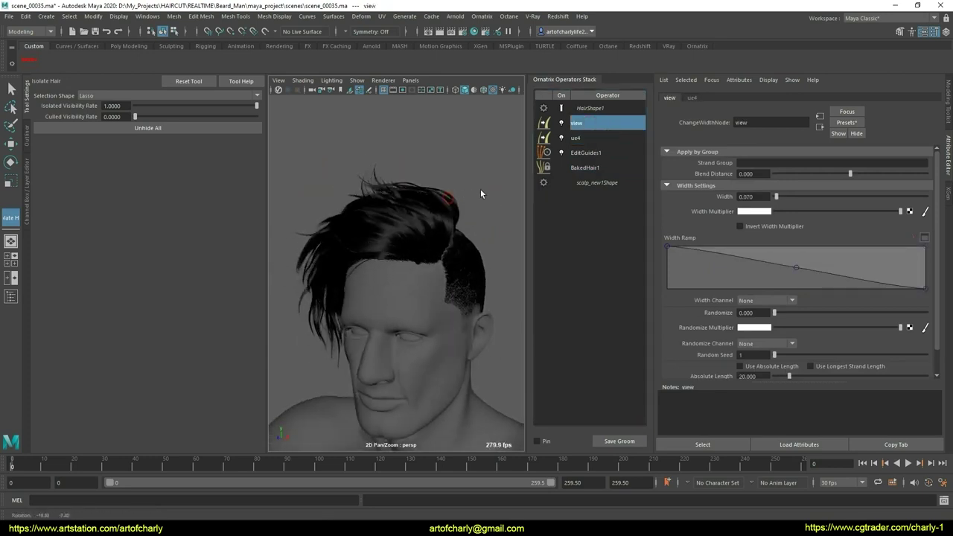
pyautogui.click(456, 17)
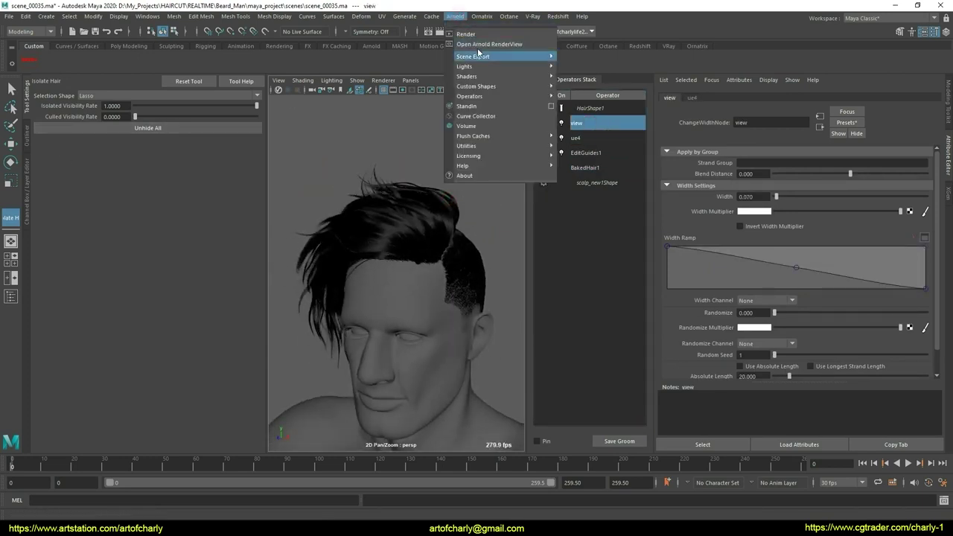
pyautogui.click(495, 55)
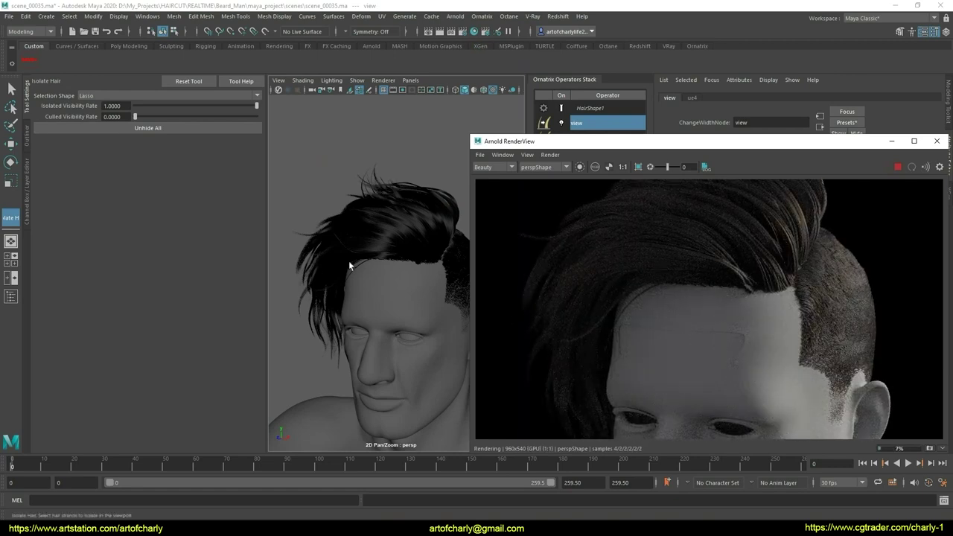
# Move the render window left to uncover the strand Width setting and begin editing it
pyautogui.moveTo(375, 279)
pyautogui.keyDown('alt'); pyautogui.mouseDown()
pyautogui.moveTo(367, 232)
pyautogui.moveTo(349, 282)
pyautogui.moveTo(359, 323)
pyautogui.mouseUp(); pyautogui.keyUp('alt')
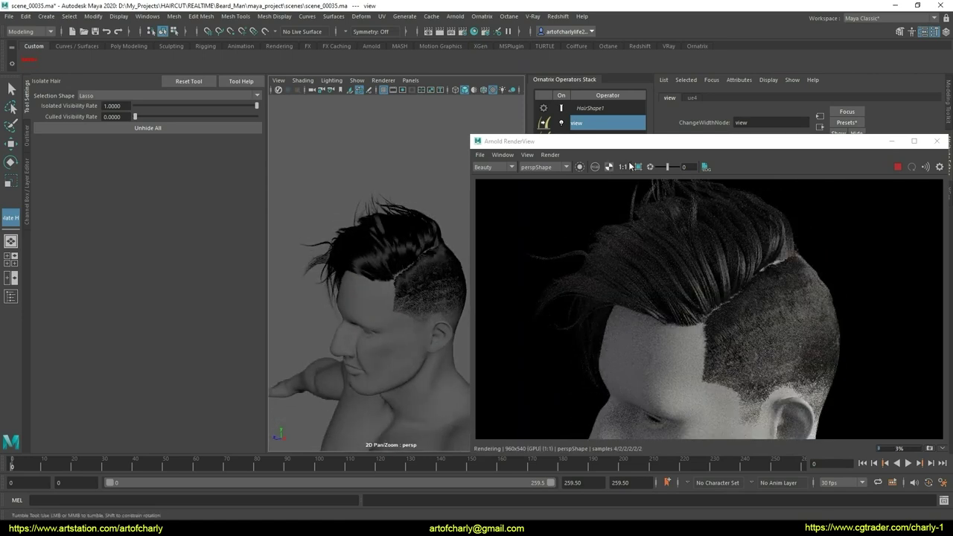
pyautogui.moveTo(630, 141); pyautogui.dragTo(259, 142)
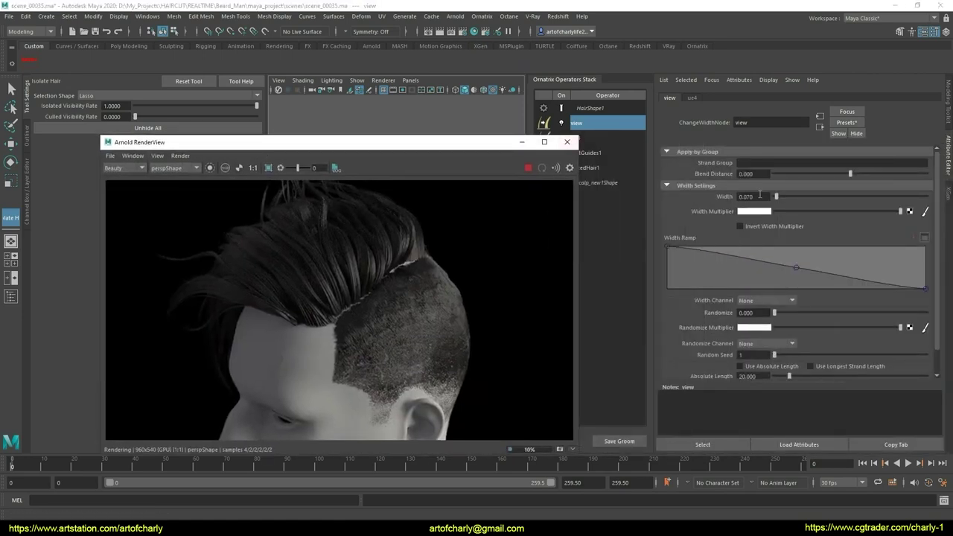
pyautogui.click(760, 196)
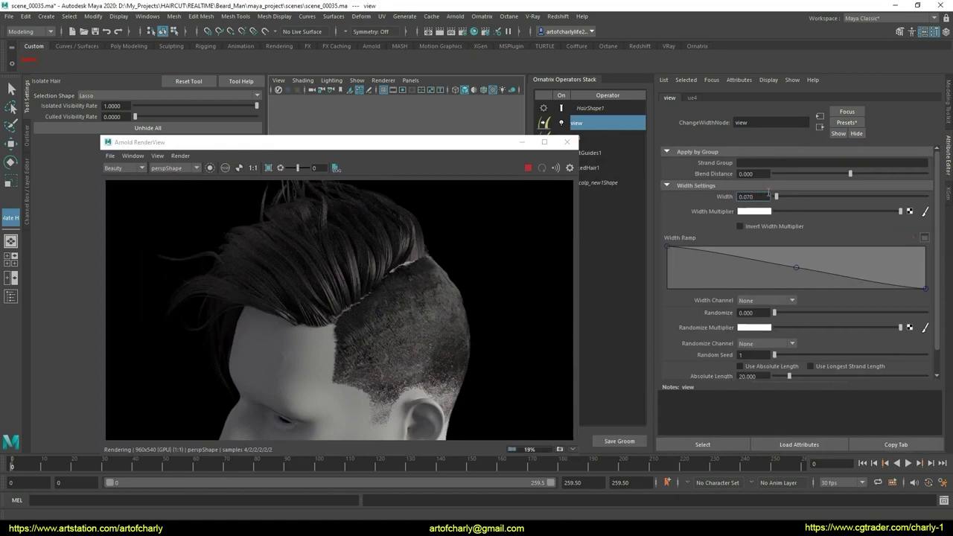
# Duplicate the view width operator and rename the copy 'render'
pyautogui.rightClick(603, 122)
pyautogui.rightClick(603, 123)
pyautogui.click(620, 161)
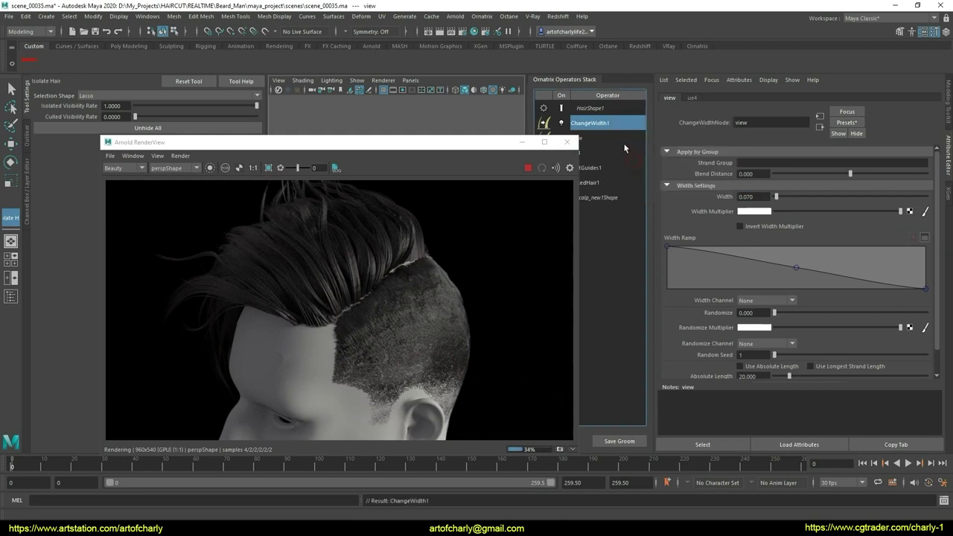
pyautogui.doubleClick(596, 124)
pyautogui.write('ren')
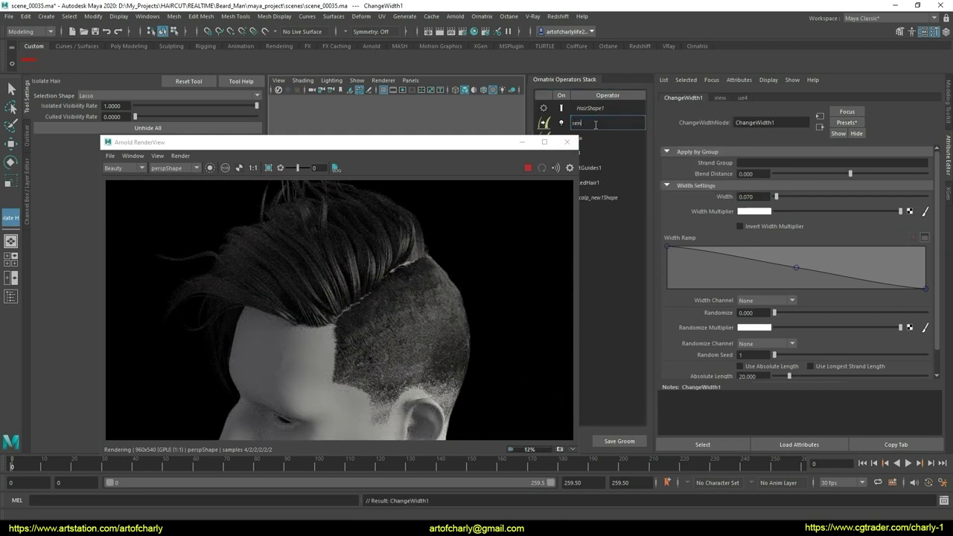
pyautogui.write('der')
pyautogui.press('Return')
# Try a render operator Width of 0.010, then revert it to 0.020
pyautogui.click(758, 196)
pyautogui.write('0.010')
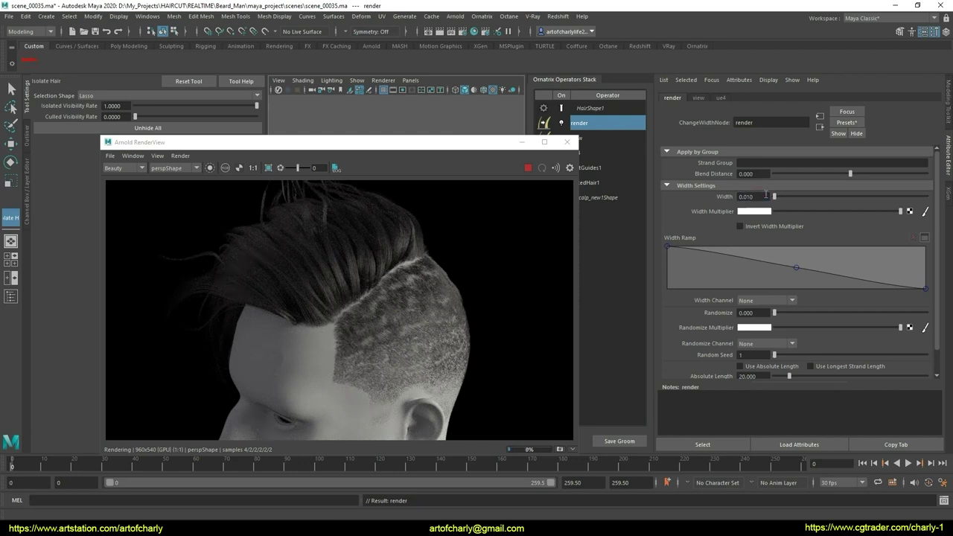
pyautogui.press('Return')
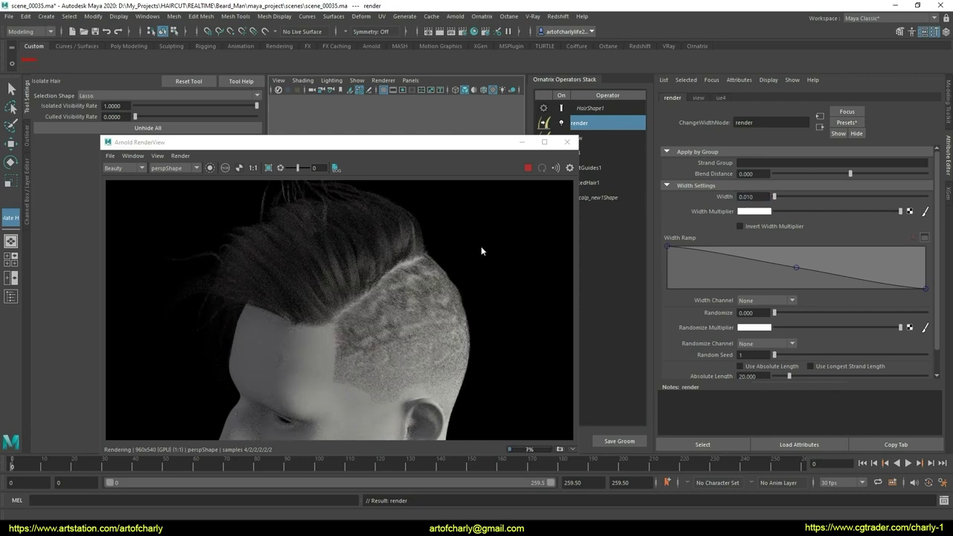
pyautogui.hotkey('ctrl', 'z')
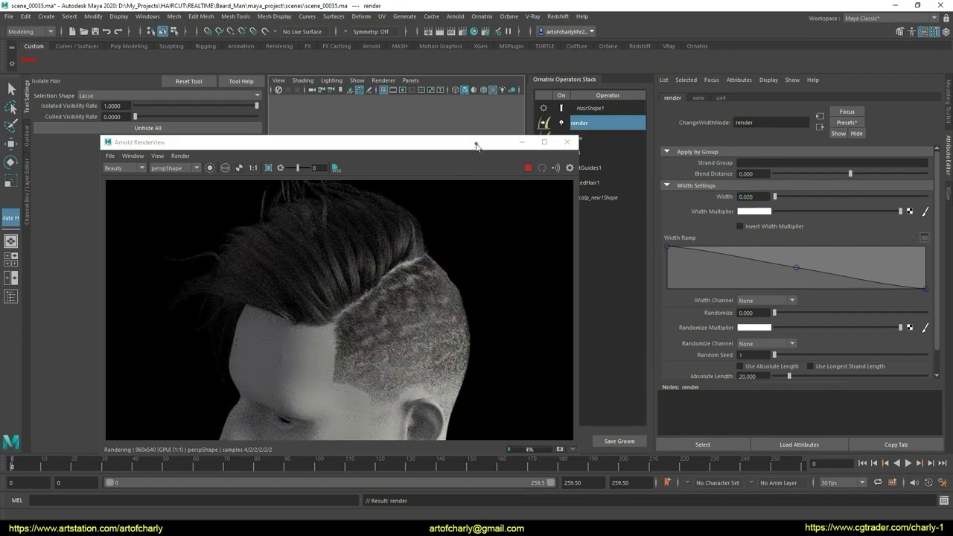
# Re-render the haircut from new side angles in RenderView, then close the preview
pyautogui.moveTo(476, 145); pyautogui.dragTo(740, 136)
pyautogui.moveTo(326, 302)
pyautogui.keyDown('alt'); pyautogui.mouseDown()
pyautogui.moveTo(242, 288)
pyautogui.moveTo(270, 308)
pyautogui.moveTo(278, 337)
pyautogui.moveTo(298, 277)
pyautogui.moveTo(307, 273)
pyautogui.moveTo(293, 315)
pyautogui.moveTo(284, 310)
pyautogui.moveTo(310, 308)
pyautogui.moveTo(295, 303)
pyautogui.moveTo(308, 271)
pyautogui.moveTo(334, 271)
pyautogui.mouseUp(); pyautogui.keyUp('alt')
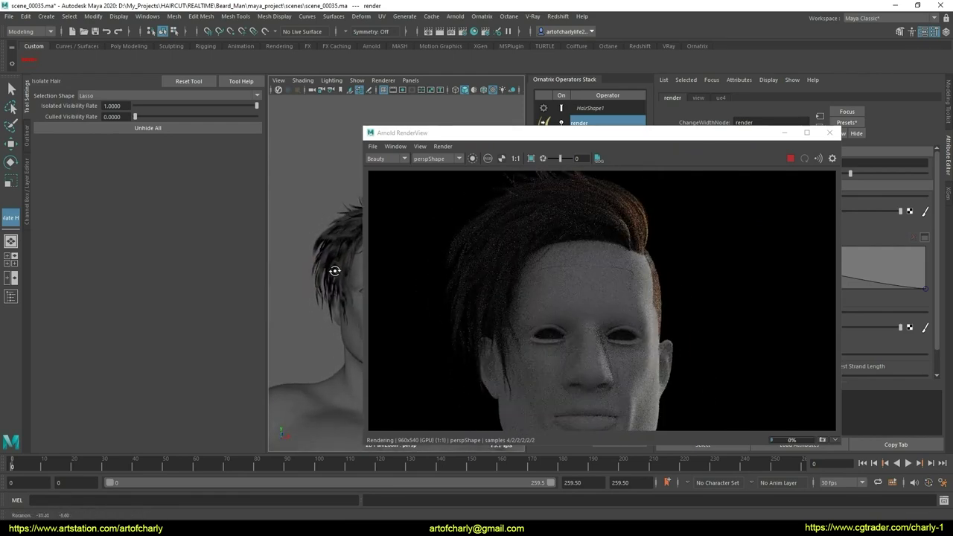
pyautogui.moveTo(323, 309)
pyautogui.keyDown('alt'); pyautogui.mouseDown()
pyautogui.moveTo(377, 327)
pyautogui.moveTo(335, 313)
pyautogui.moveTo(281, 323)
pyautogui.moveTo(349, 306)
pyautogui.mouseUp(); pyautogui.keyUp('alt')
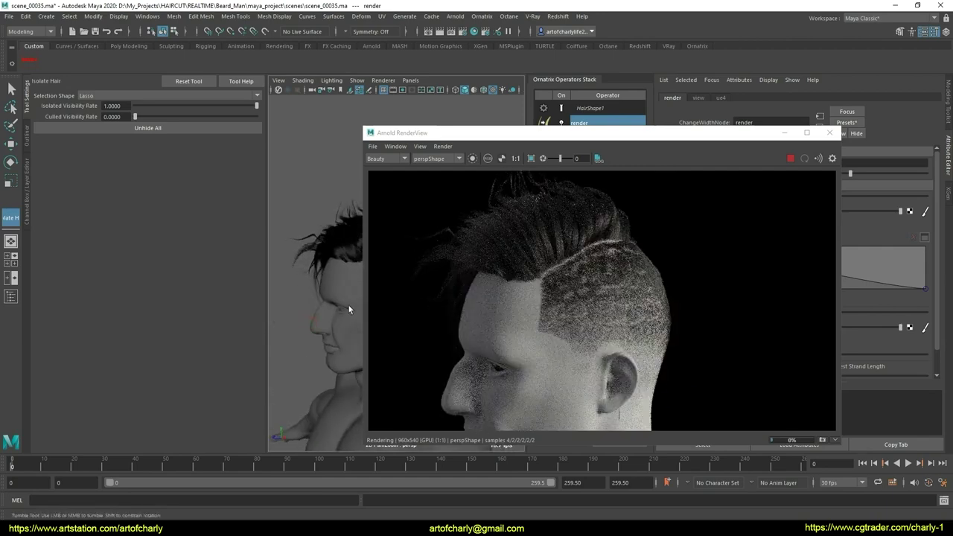
pyautogui.click(830, 132)
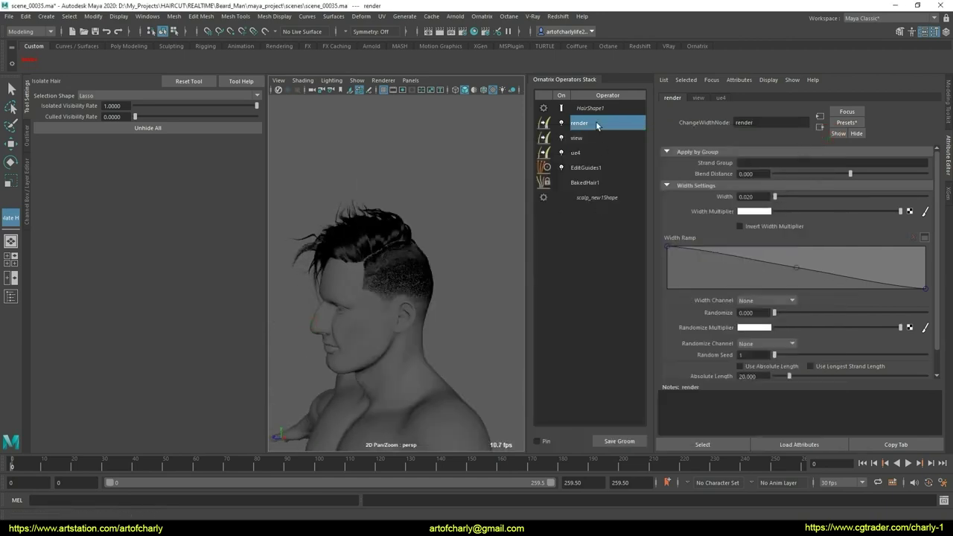
# Switch off the render width operator and assign hairPhysicalShader1 to HairShape1
pyautogui.click(562, 123)
pyautogui.click(590, 138)
pyautogui.click(598, 110)
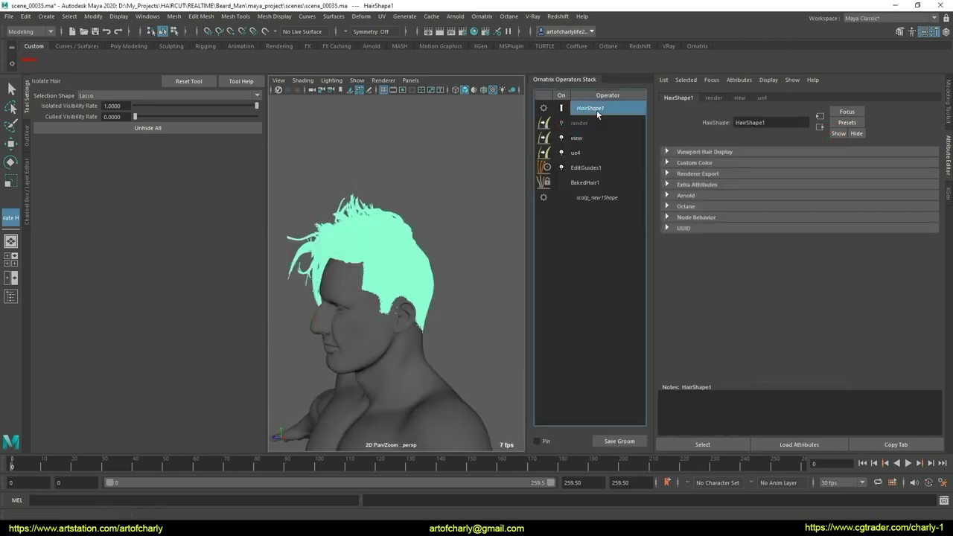
pyautogui.rightClick(398, 223)
pyautogui.moveTo(396, 455)
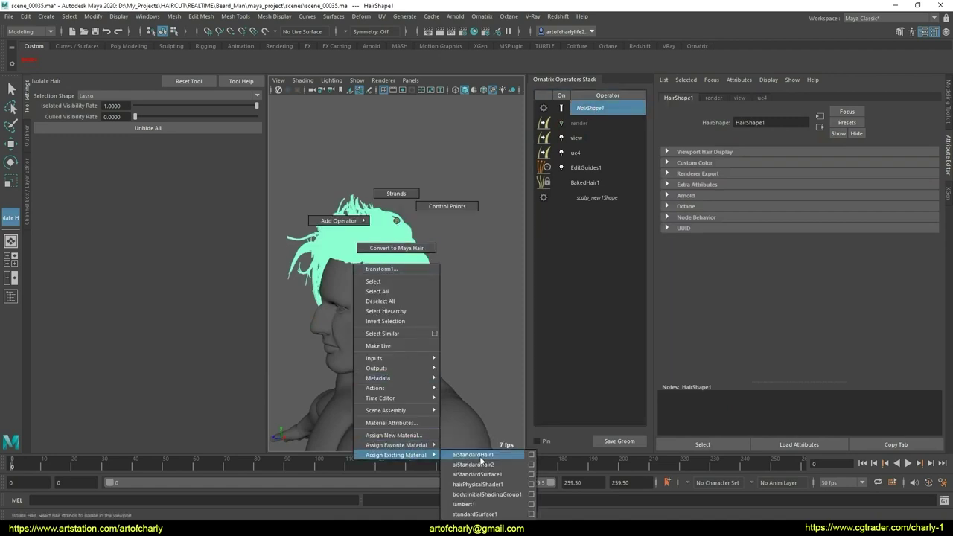
pyautogui.click(481, 484)
# Orbit around the blonde hair and select the ue4 width operator
pyautogui.click(595, 169)
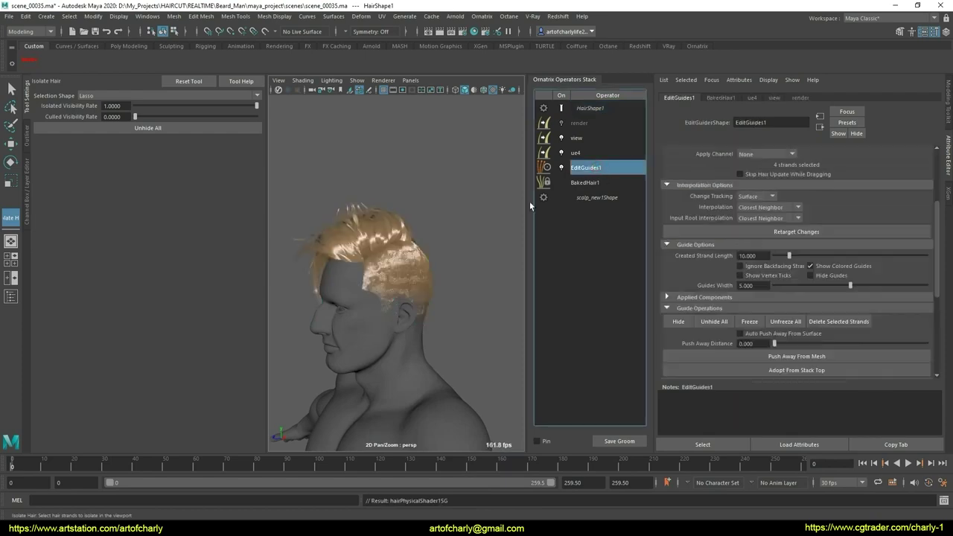
pyautogui.moveTo(462, 222)
pyautogui.keyDown('alt'); pyautogui.mouseDown()
pyautogui.moveTo(484, 219)
pyautogui.moveTo(467, 337)
pyautogui.moveTo(350, 322)
pyautogui.moveTo(405, 246)
pyautogui.moveTo(420, 350)
pyautogui.moveTo(424, 296)
pyautogui.moveTo(519, 283)
pyautogui.moveTo(492, 334)
pyautogui.moveTo(426, 281)
pyautogui.moveTo(400, 238)
pyautogui.moveTo(407, 264)
pyautogui.moveTo(525, 278)
pyautogui.mouseUp(); pyautogui.keyUp('alt')
pyautogui.click(578, 152)
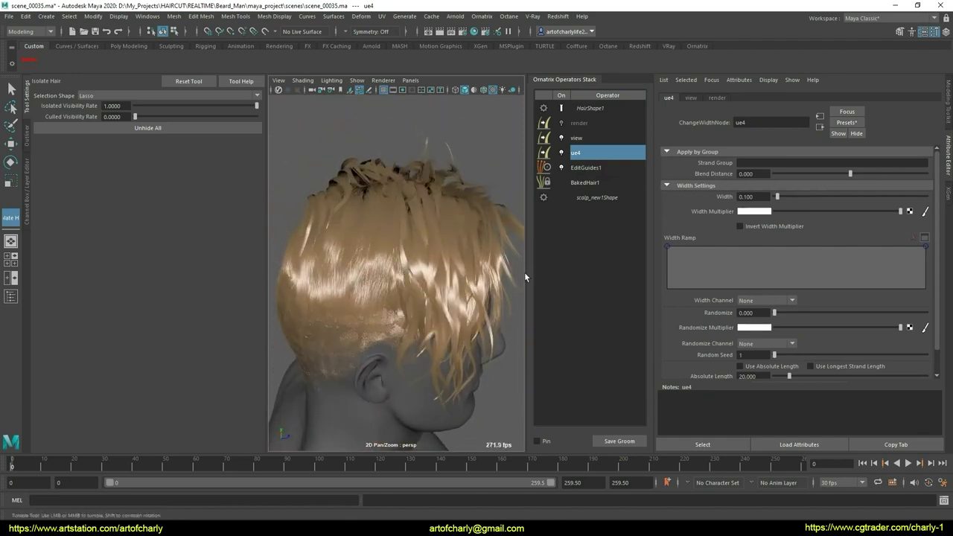
# On BakedHair1, use Isolation Hide to keep only the strands along the top of the head
pyautogui.click(584, 182)
pyautogui.click(722, 358)
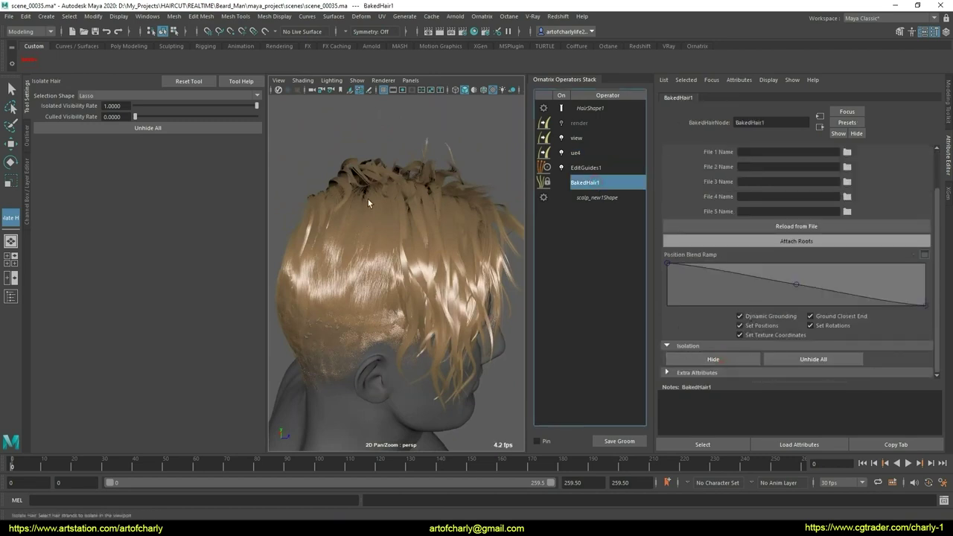
pyautogui.click(398, 193)
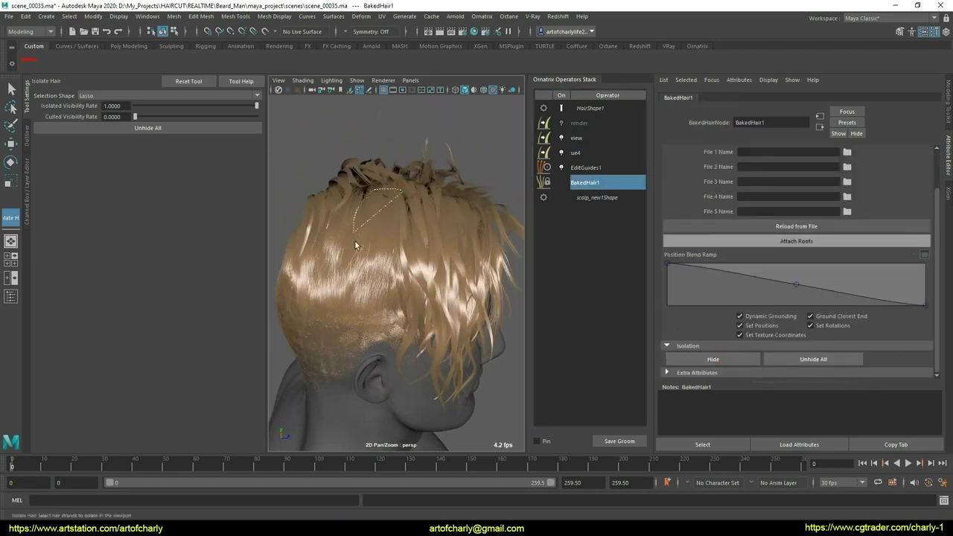
pyautogui.moveTo(406, 193); pyautogui.dragTo(407, 196)
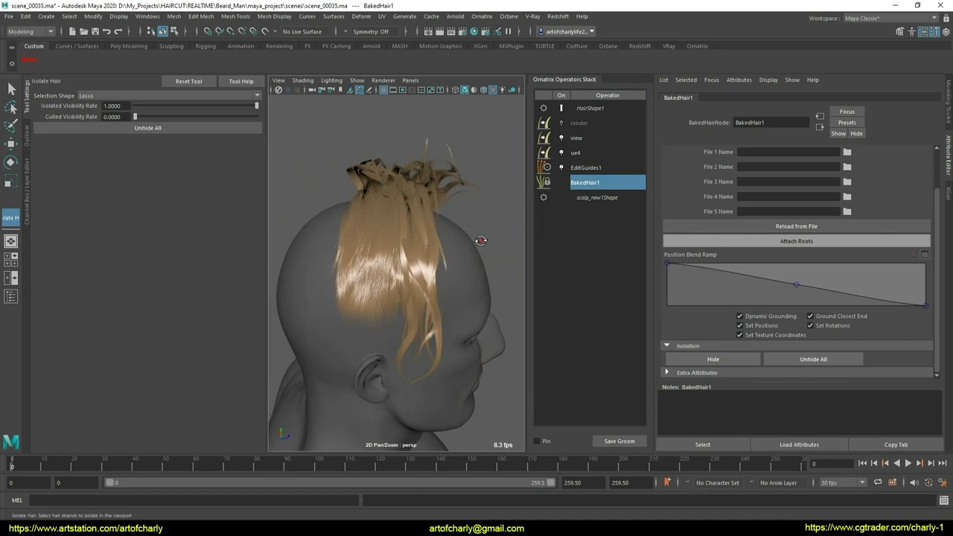
pyautogui.moveTo(481, 241)
pyautogui.keyDown('alt'); pyautogui.mouseDown()
pyautogui.moveTo(380, 261)
pyautogui.moveTo(420, 244)
pyautogui.mouseUp(); pyautogui.keyUp('alt')
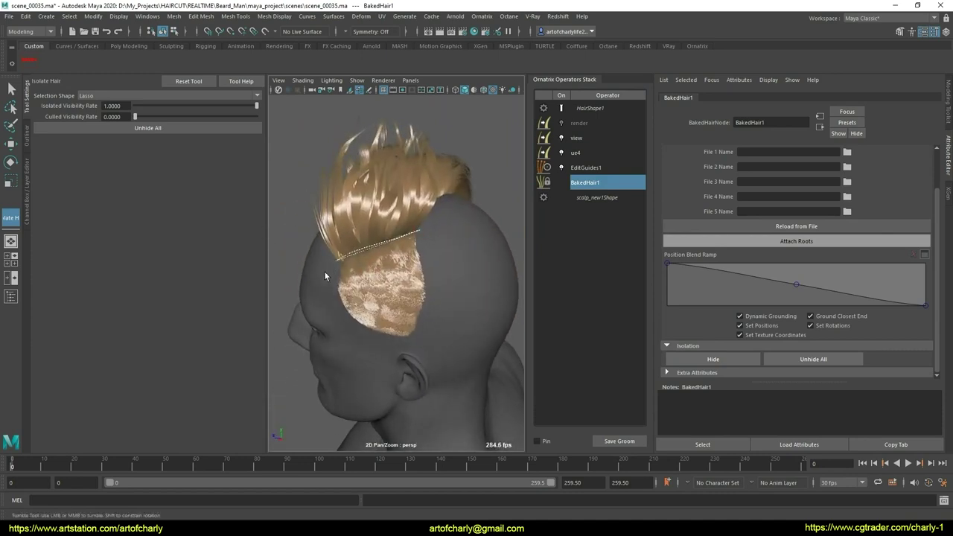
pyautogui.moveTo(422, 230)
pyautogui.keyDown('alt'); pyautogui.mouseDown()
pyautogui.moveTo(475, 261)
pyautogui.moveTo(347, 260)
pyautogui.moveTo(314, 292)
pyautogui.moveTo(561, 223)
pyautogui.mouseUp(); pyautogui.keyUp('alt')
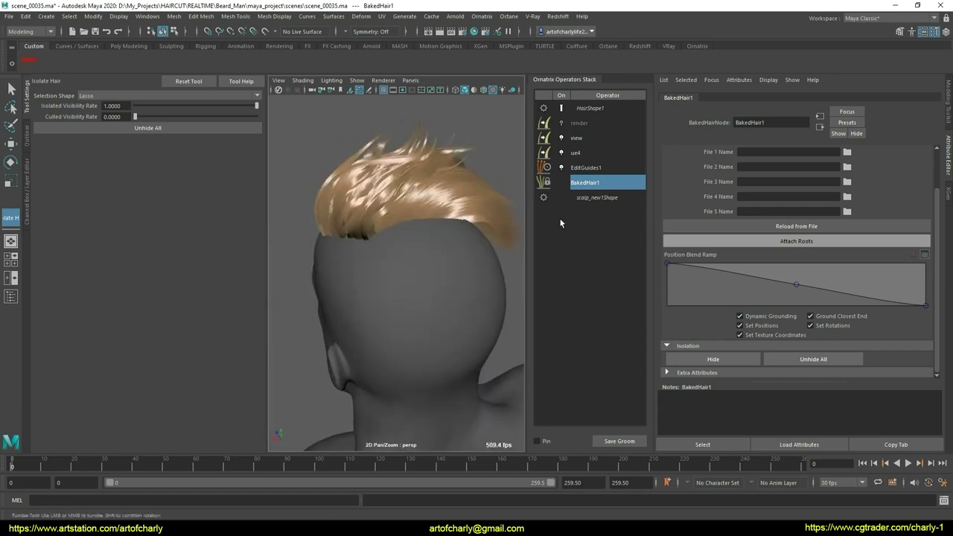
# Select EditGuides1 and turn on guide editing
pyautogui.click(601, 165)
pyautogui.keyDown('alt'); pyautogui.moveTo(521, 194); pyautogui.dragTo(476, 207); pyautogui.keyUp('alt')
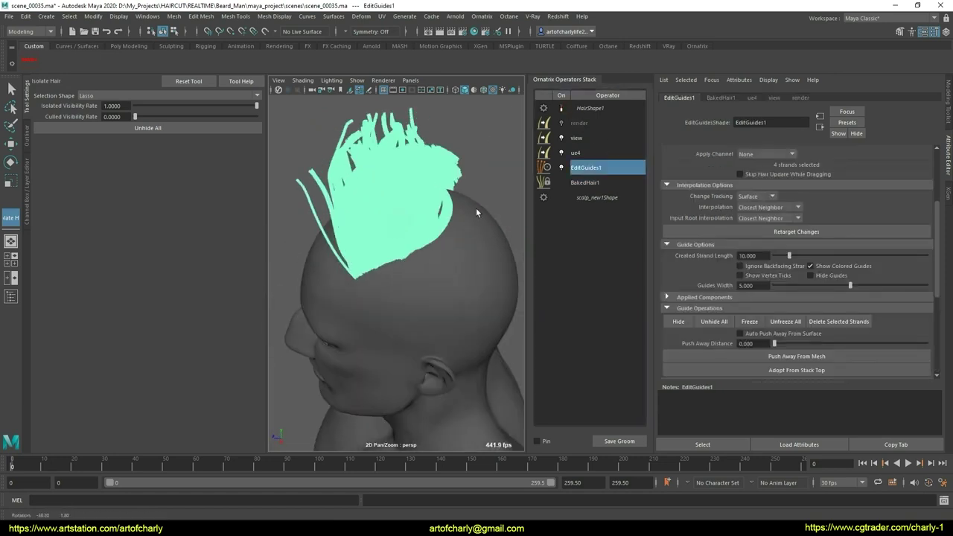
pyautogui.click(744, 167)
pyautogui.moveTo(394, 277)
pyautogui.keyDown('alt'); pyautogui.mouseDown()
pyautogui.moveTo(417, 246)
pyautogui.moveTo(409, 286)
pyautogui.moveTo(454, 301)
pyautogui.moveTo(435, 298)
pyautogui.moveTo(457, 286)
pyautogui.mouseUp(); pyautogui.keyUp('alt')
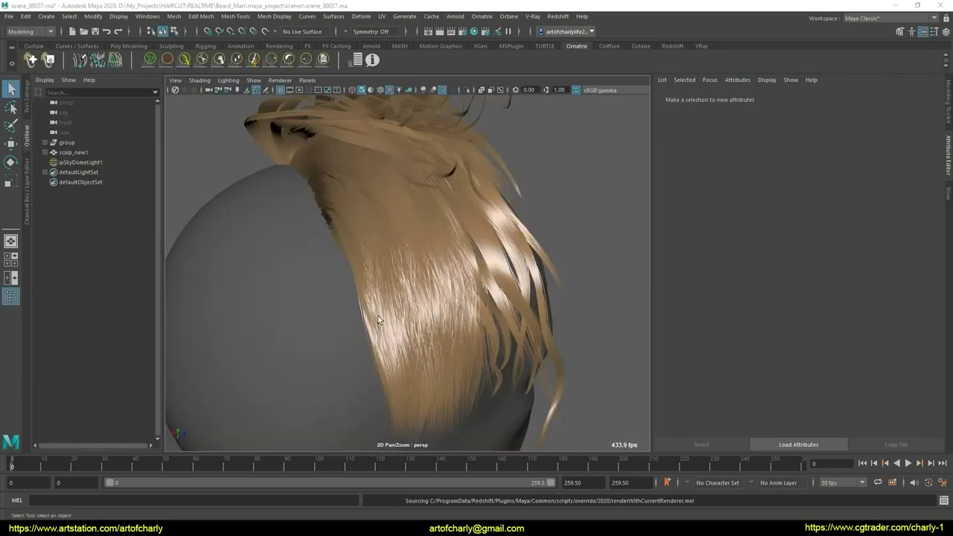
# Orbit around the isolated strip from back, sides and above, then open BakedHair1 in the operator stack
pyautogui.moveTo(497, 260)
pyautogui.keyDown('alt'); pyautogui.mouseDown()
pyautogui.moveTo(422, 313)
pyautogui.moveTo(411, 270)
pyautogui.moveTo(406, 301)
pyautogui.mouseUp(); pyautogui.keyUp('alt')
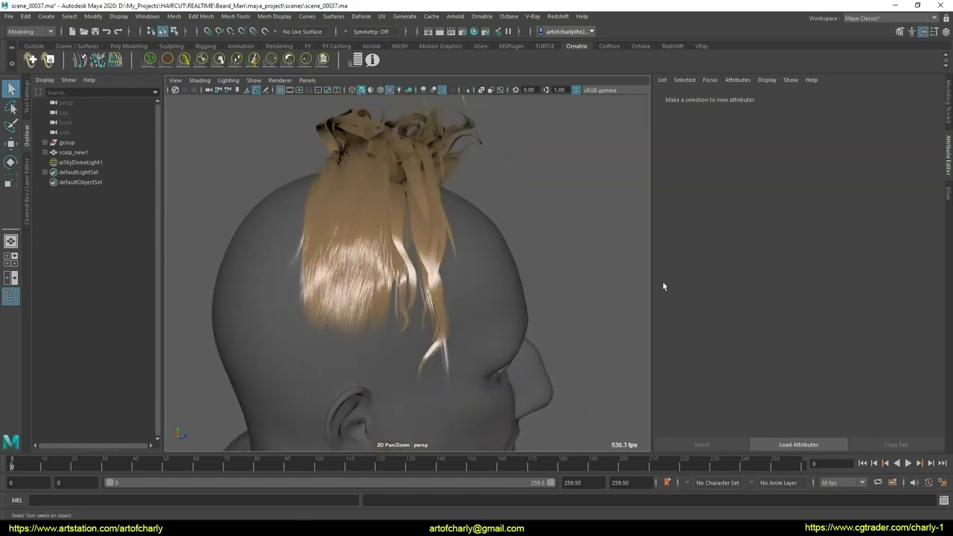
pyautogui.moveTo(403, 238)
pyautogui.keyDown('alt'); pyautogui.mouseDown()
pyautogui.moveTo(389, 228)
pyautogui.moveTo(610, 241)
pyautogui.moveTo(534, 248)
pyautogui.mouseUp(); pyautogui.keyUp('alt')
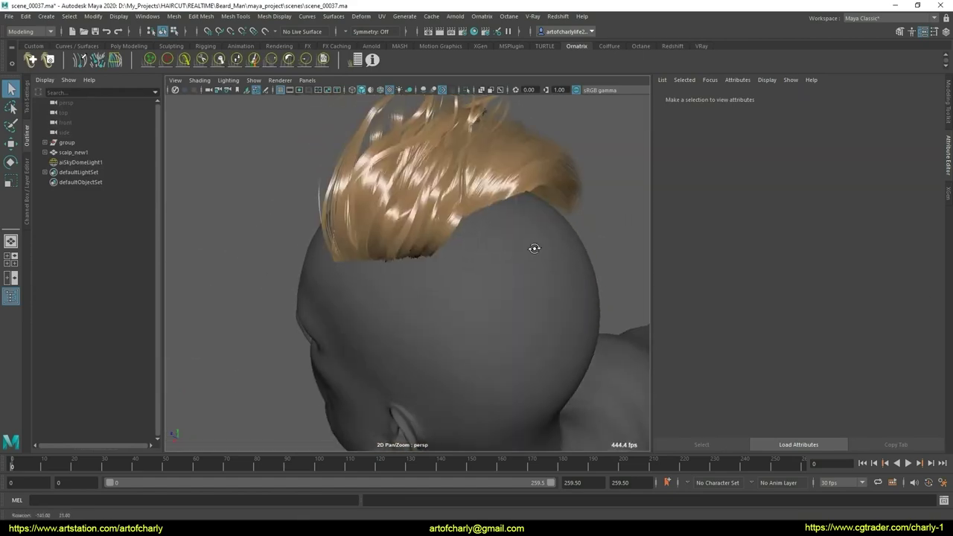
pyautogui.moveTo(486, 288)
pyautogui.keyDown('alt'); pyautogui.mouseDown()
pyautogui.moveTo(498, 255)
pyautogui.moveTo(610, 209)
pyautogui.mouseUp(); pyautogui.keyUp('alt')
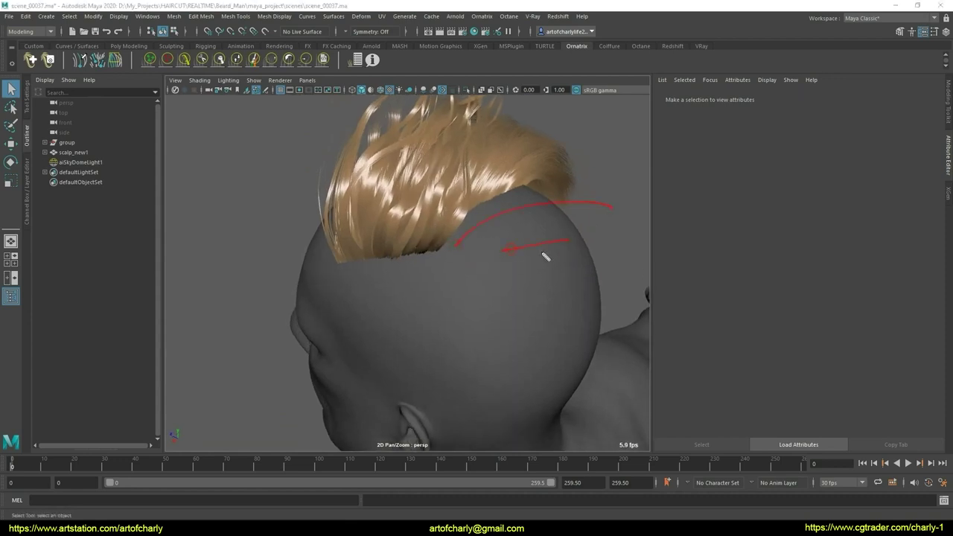
pyautogui.moveTo(613, 268)
pyautogui.keyDown('alt'); pyautogui.mouseDown()
pyautogui.moveTo(362, 287)
pyautogui.moveTo(365, 270)
pyautogui.moveTo(308, 289)
pyautogui.moveTo(364, 333)
pyautogui.moveTo(395, 313)
pyautogui.moveTo(392, 293)
pyautogui.moveTo(439, 360)
pyautogui.moveTo(513, 330)
pyautogui.moveTo(379, 336)
pyautogui.moveTo(419, 365)
pyautogui.moveTo(478, 339)
pyautogui.moveTo(508, 306)
pyautogui.mouseUp(); pyautogui.keyUp('alt')
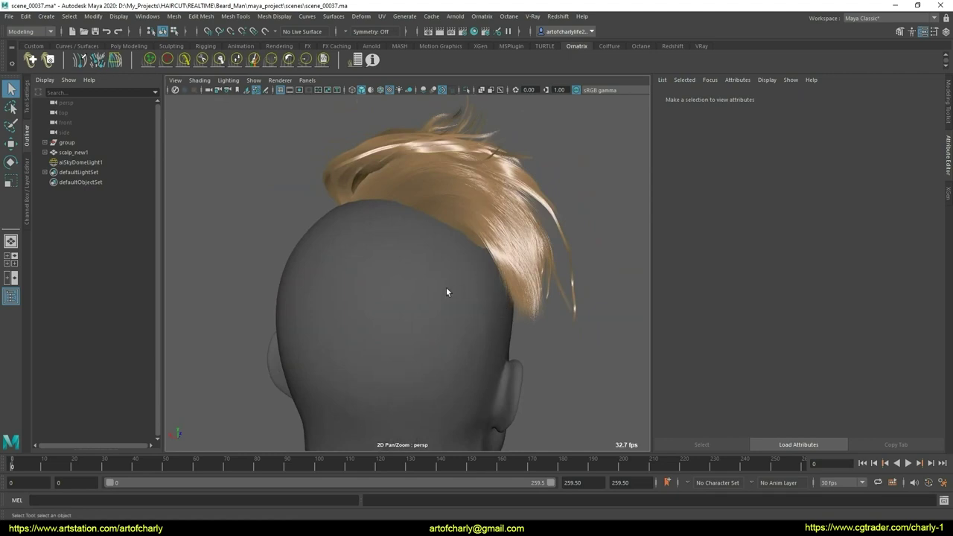
pyautogui.keyDown('alt'); pyautogui.moveTo(446, 288); pyautogui.dragTo(410, 276); pyautogui.keyUp('alt')
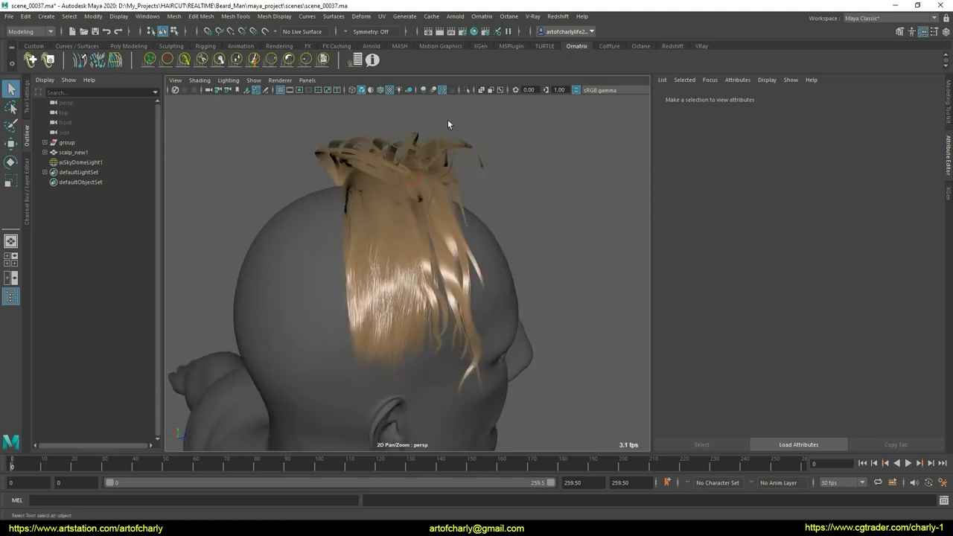
pyautogui.click(356, 59)
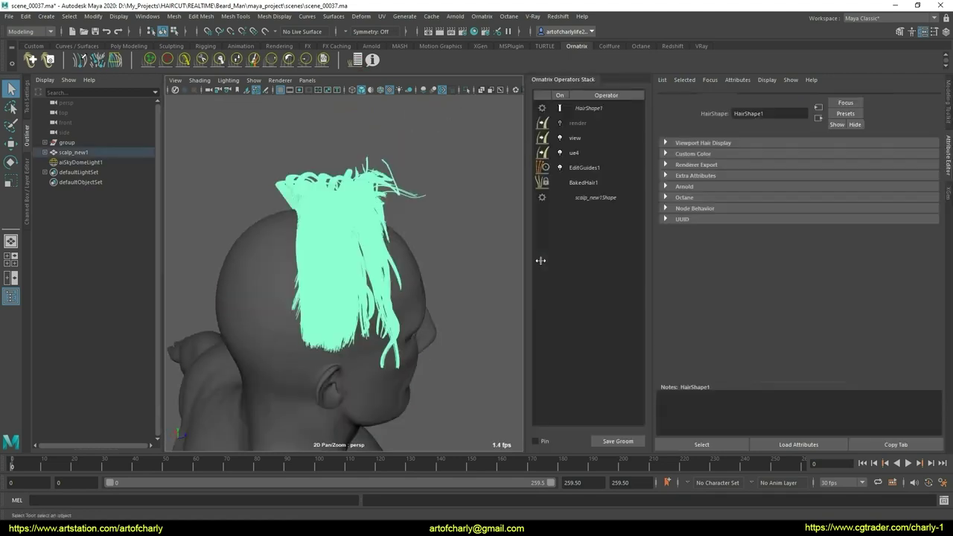
pyautogui.click(589, 183)
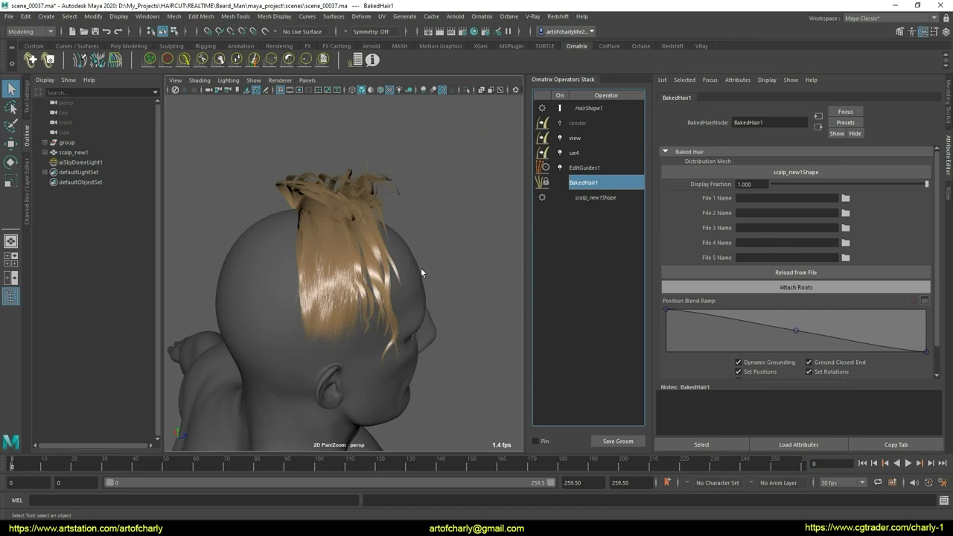
# Show the hair as coloured guides, select EditGuides1, and zoom in on the hairline
pyautogui.click(569, 123)
pyautogui.click(592, 168)
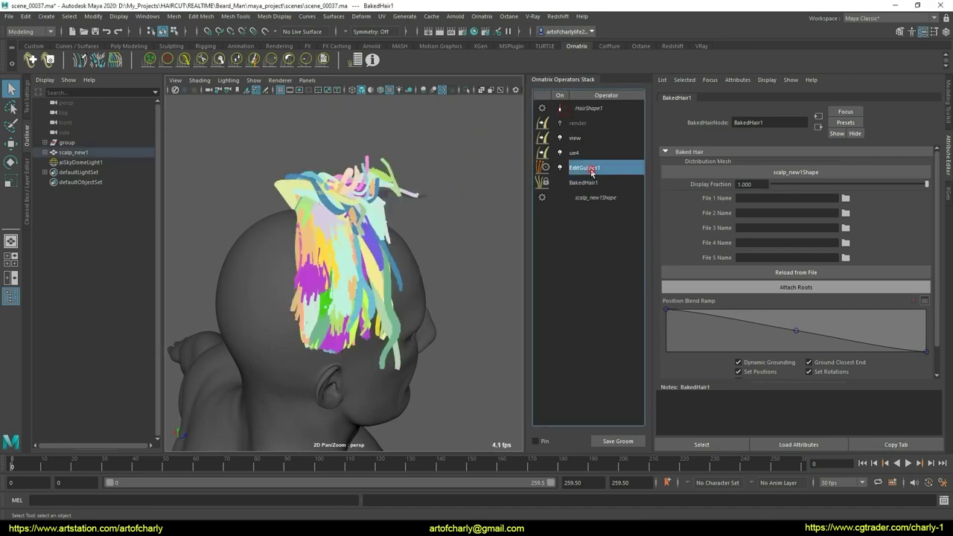
pyautogui.moveTo(477, 298)
pyautogui.keyDown('alt'); pyautogui.mouseDown()
pyautogui.moveTo(286, 305)
pyautogui.moveTo(346, 267)
pyautogui.mouseUp(); pyautogui.keyUp('alt')
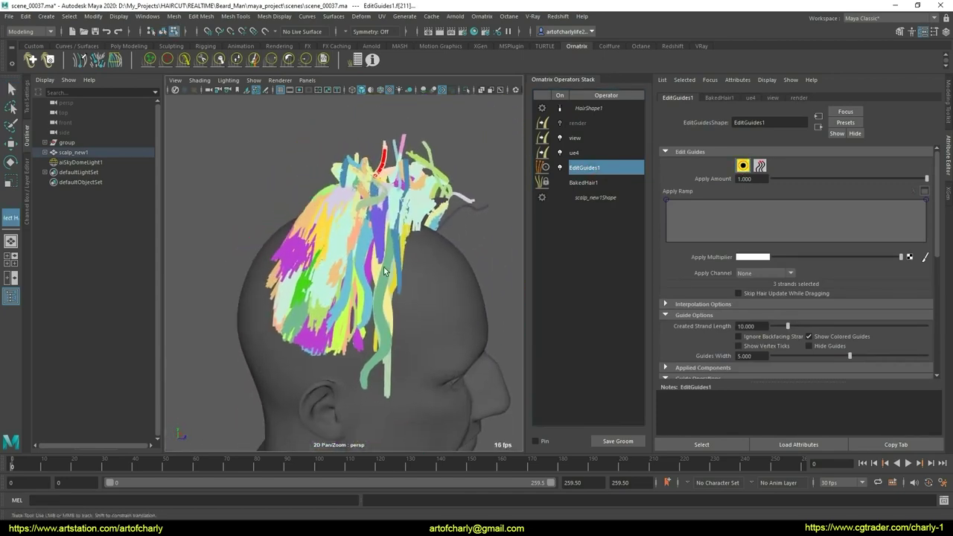
pyautogui.keyDown('alt'); pyautogui.moveTo(345, 267); pyautogui.dragTo(312, 275); pyautogui.keyUp('alt')
pyautogui.keyDown('alt'); pyautogui.moveTo(313, 276); pyautogui.dragTo(328, 285, button='right'); pyautogui.keyUp('alt')
pyautogui.moveTo(328, 285)
pyautogui.keyDown('alt'); pyautogui.mouseDown()
pyautogui.moveTo(316, 315)
pyautogui.moveTo(302, 295)
pyautogui.moveTo(311, 313)
pyautogui.moveTo(283, 294)
pyautogui.mouseUp(); pyautogui.keyUp('alt')
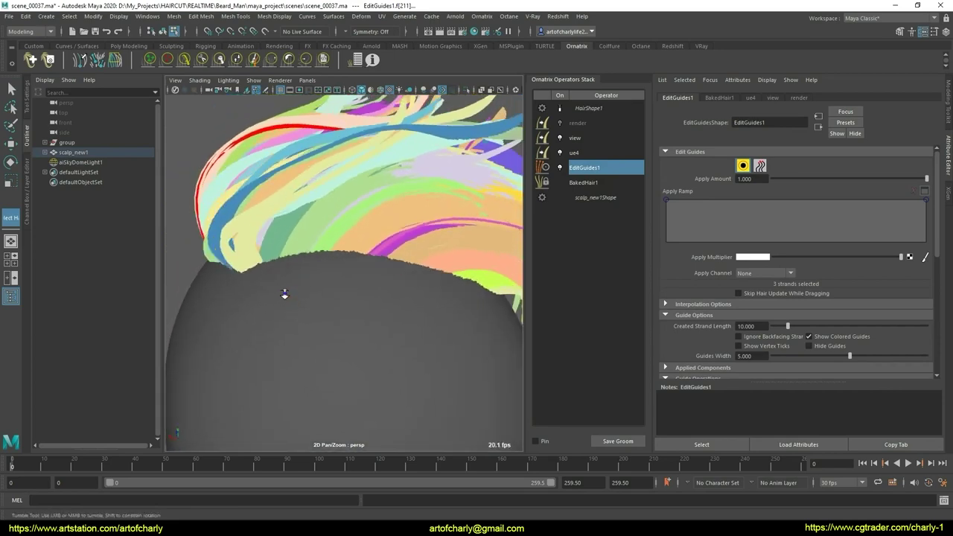
pyautogui.keyDown('alt'); pyautogui.moveTo(283, 293); pyautogui.dragTo(325, 333, button='right'); pyautogui.keyUp('alt')
pyautogui.keyDown('alt'); pyautogui.moveTo(325, 334); pyautogui.dragTo(316, 349, button='middle'); pyautogui.keyUp('alt')
pyautogui.moveTo(316, 348)
pyautogui.keyDown('alt'); pyautogui.mouseDown()
pyautogui.moveTo(295, 366)
pyautogui.moveTo(320, 321)
pyautogui.moveTo(315, 334)
pyautogui.moveTo(410, 306)
pyautogui.mouseUp(); pyautogui.keyUp('alt')
pyautogui.scroll(-5, 701, 310)
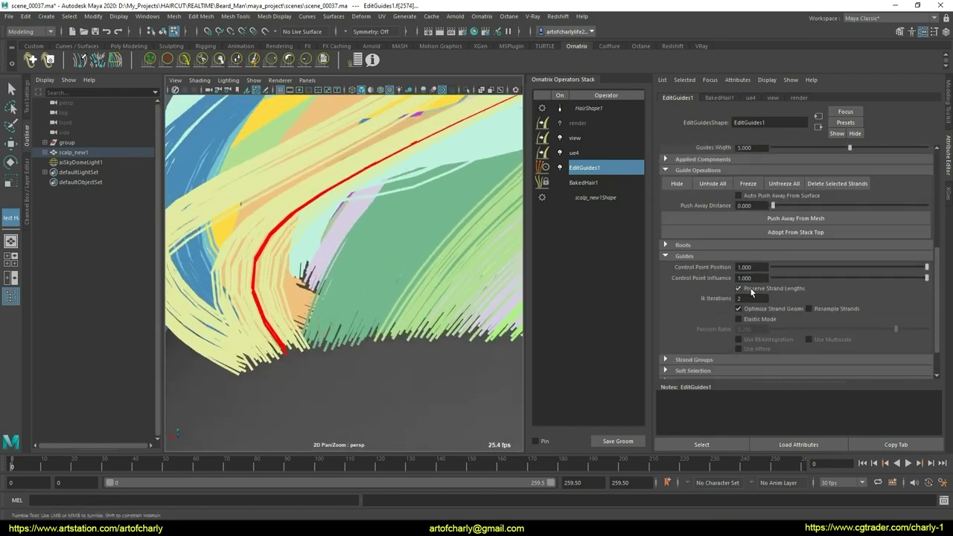
pyautogui.scroll(-3, 706, 340)
# Select the guides across the hairline and hide them
pyautogui.click(722, 318)
pyautogui.scroll(-3, 741, 328)
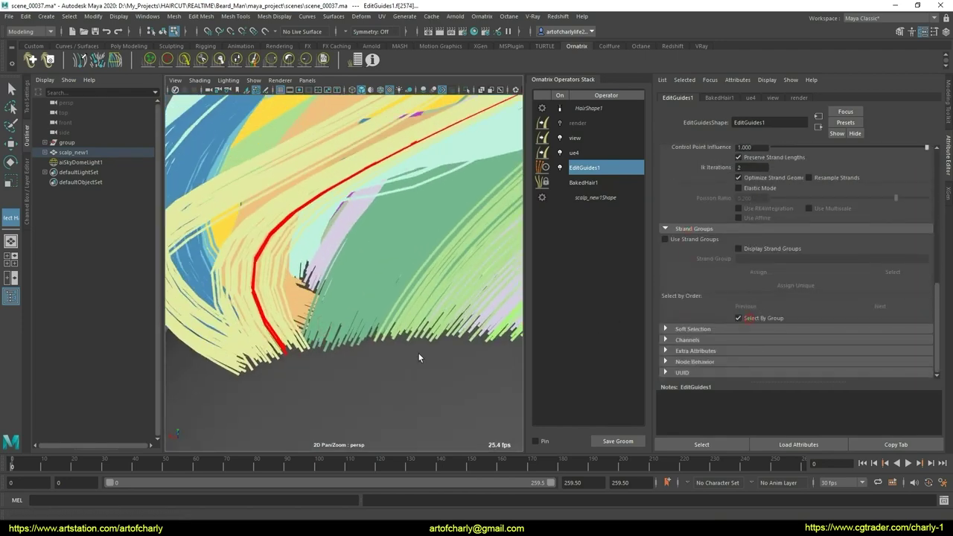
pyautogui.keyDown('alt'); pyautogui.moveTo(417, 358); pyautogui.dragTo(307, 363, button='right'); pyautogui.keyUp('alt')
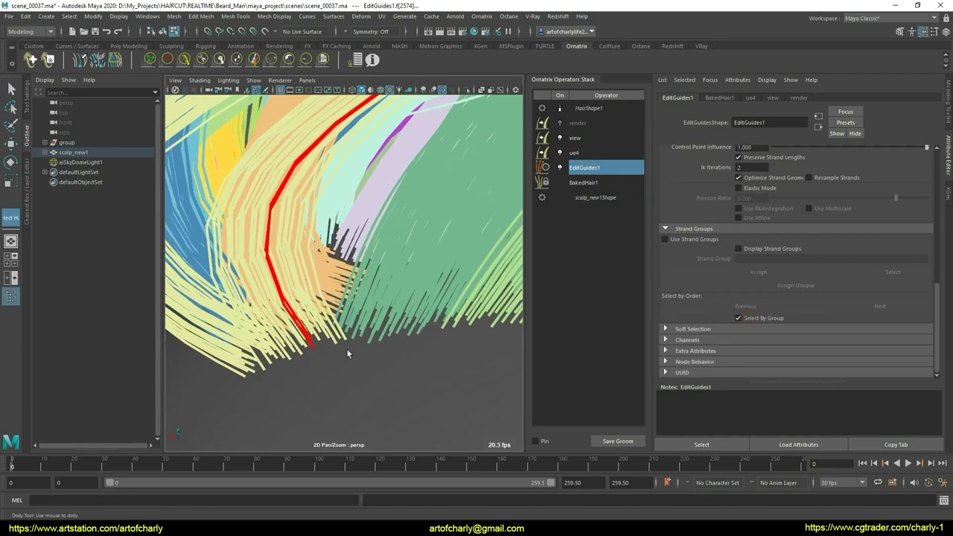
pyautogui.moveTo(347, 349); pyautogui.dragTo(454, 344)
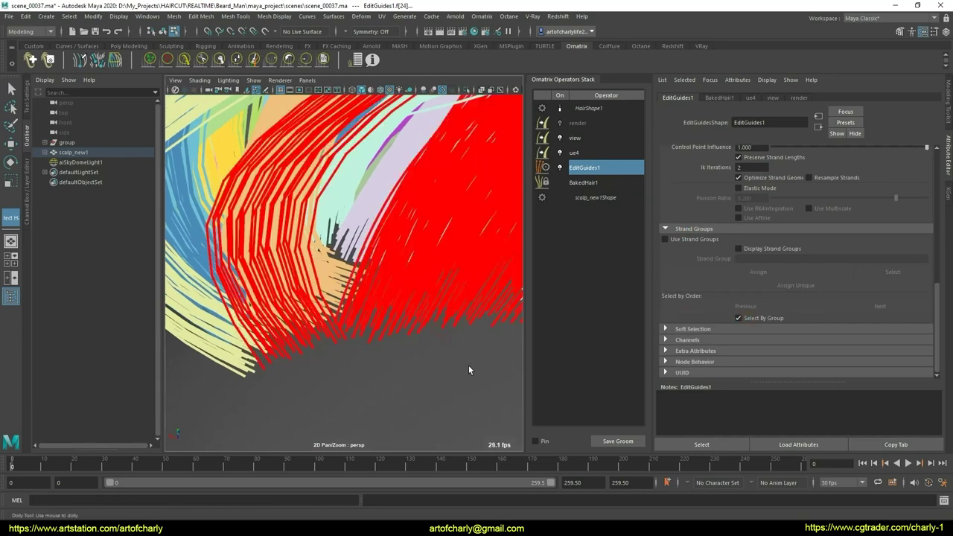
pyautogui.keyDown('alt'); pyautogui.moveTo(468, 365); pyautogui.dragTo(311, 338, button='right'); pyautogui.keyUp('alt')
pyautogui.keyDown('alt'); pyautogui.moveTo(310, 339); pyautogui.dragTo(328, 323, button='middle'); pyautogui.keyUp('alt')
pyautogui.moveTo(327, 323)
pyautogui.keyDown('alt'); pyautogui.mouseDown(button='right')
pyautogui.moveTo(315, 375)
pyautogui.moveTo(335, 407)
pyautogui.mouseUp(button='right'); pyautogui.keyUp('alt')
pyautogui.keyDown('alt'); pyautogui.moveTo(292, 366); pyautogui.dragTo(354, 407, button='right'); pyautogui.keyUp('alt')
pyautogui.moveTo(355, 407)
pyautogui.keyDown('alt'); pyautogui.mouseDown()
pyautogui.moveTo(348, 324)
pyautogui.moveTo(356, 296)
pyautogui.mouseUp(); pyautogui.keyUp('alt')
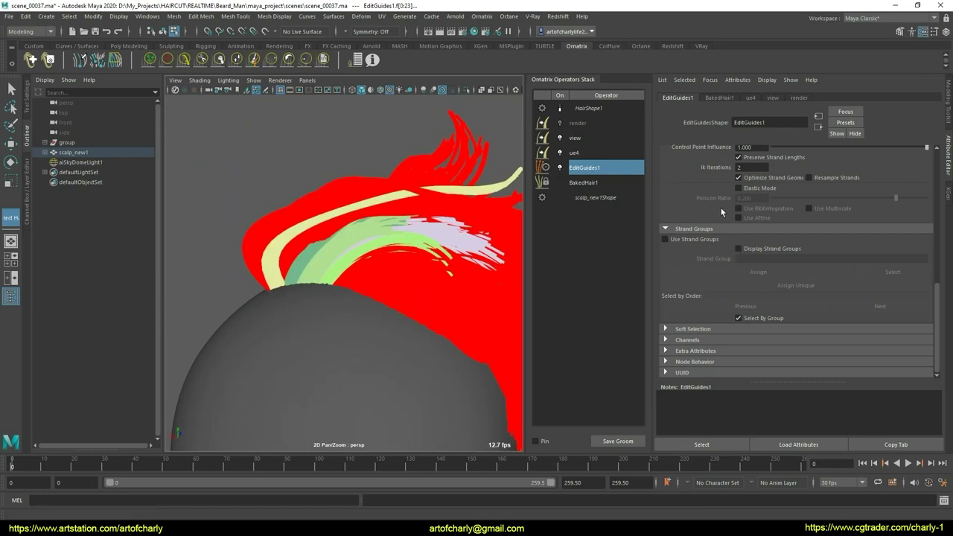
pyautogui.scroll(5, 721, 213)
pyautogui.click(676, 201)
# Reselect EditGuides1 and set up the Comb Brush with Affect Selected Only
pyautogui.moveTo(396, 303)
pyautogui.keyDown('alt'); pyautogui.mouseDown()
pyautogui.moveTo(424, 295)
pyautogui.moveTo(351, 266)
pyautogui.moveTo(392, 271)
pyautogui.moveTo(377, 308)
pyautogui.moveTo(342, 287)
pyautogui.moveTo(365, 326)
pyautogui.moveTo(338, 328)
pyautogui.moveTo(337, 279)
pyautogui.mouseUp(); pyautogui.keyUp('alt')
pyautogui.click(338, 329)
pyautogui.keyDown('alt'); pyautogui.moveTo(318, 268); pyautogui.dragTo(366, 275); pyautogui.keyUp('alt')
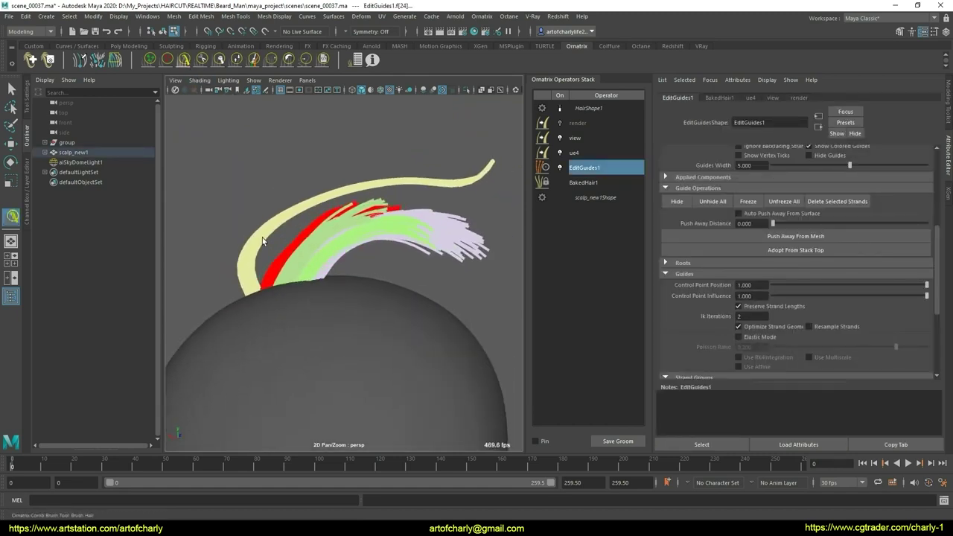
pyautogui.click(29, 104)
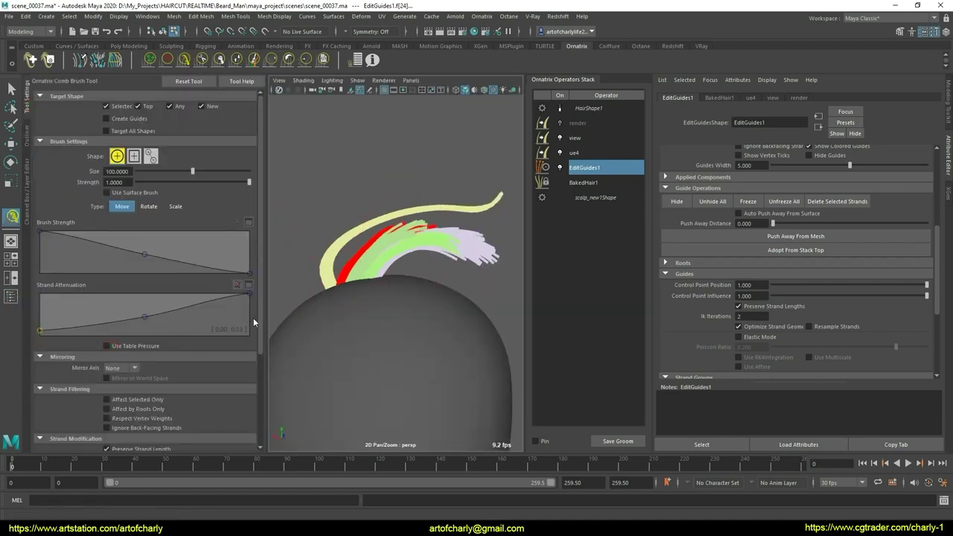
pyautogui.scroll(-3, 253, 328)
pyautogui.click(152, 323)
pyautogui.scroll(-2, 228, 375)
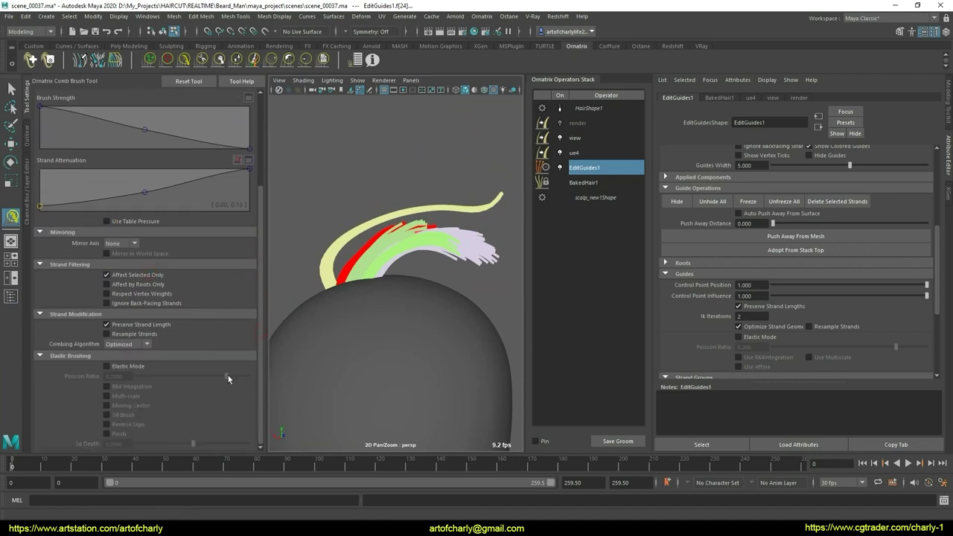
# Check HairShape1's viewport display settings, then return to EditGuides1
pyautogui.keyDown('alt'); pyautogui.moveTo(364, 270); pyautogui.dragTo(383, 281); pyautogui.keyUp('alt')
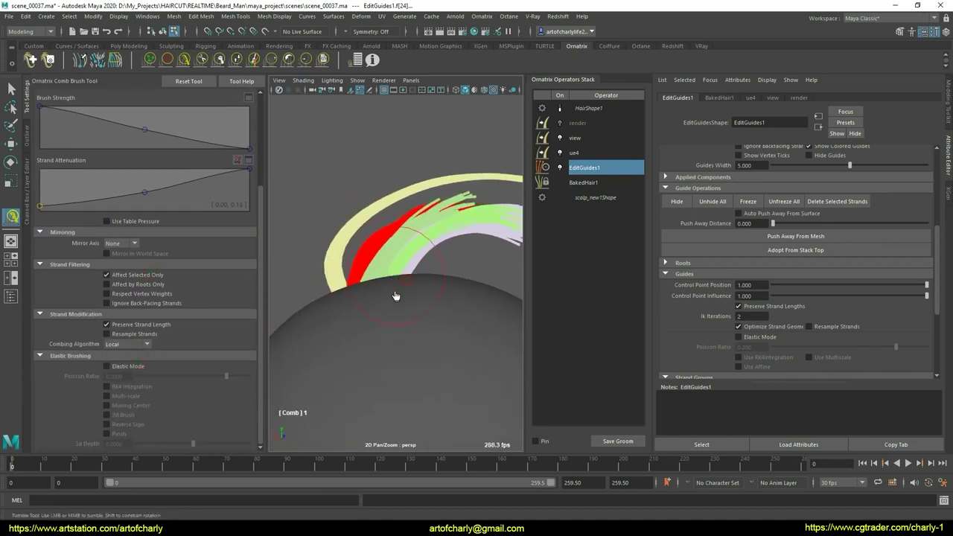
pyautogui.keyDown('alt'); pyautogui.moveTo(382, 281); pyautogui.dragTo(392, 253); pyautogui.keyUp('alt')
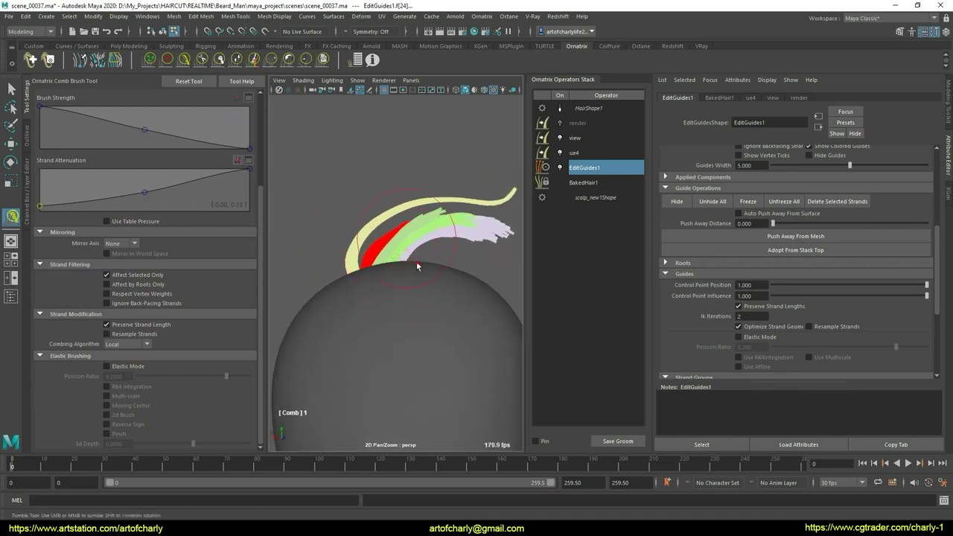
pyautogui.moveTo(399, 290)
pyautogui.keyDown('alt'); pyautogui.mouseDown()
pyautogui.moveTo(394, 277)
pyautogui.moveTo(374, 301)
pyautogui.mouseUp(); pyautogui.keyUp('alt')
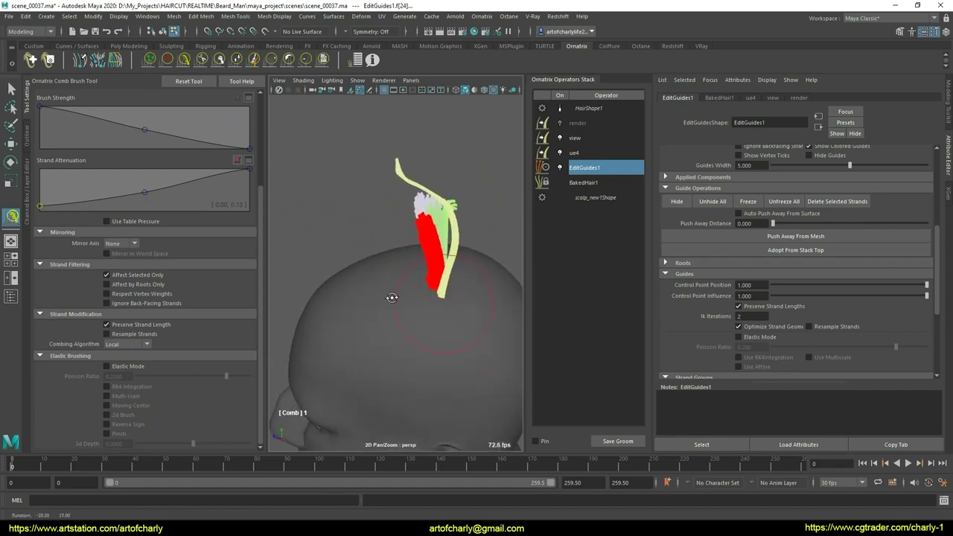
pyautogui.keyDown('alt'); pyautogui.moveTo(374, 301); pyautogui.dragTo(298, 261); pyautogui.keyUp('alt')
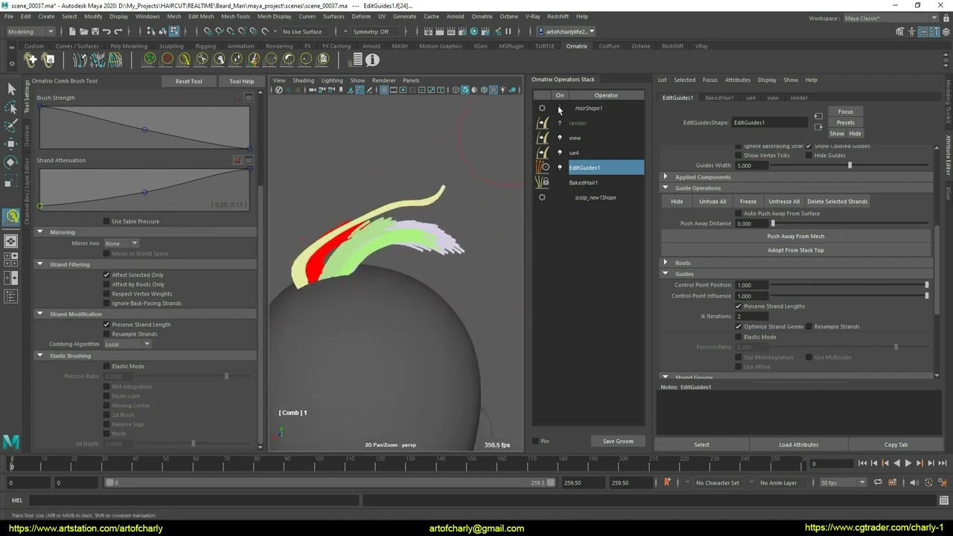
pyautogui.click(583, 110)
pyautogui.click(707, 151)
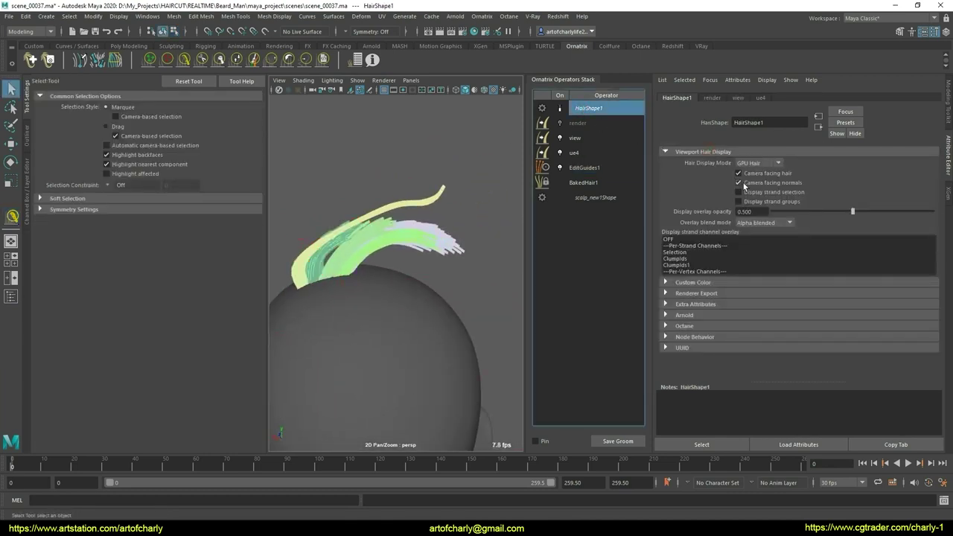
pyautogui.click(584, 168)
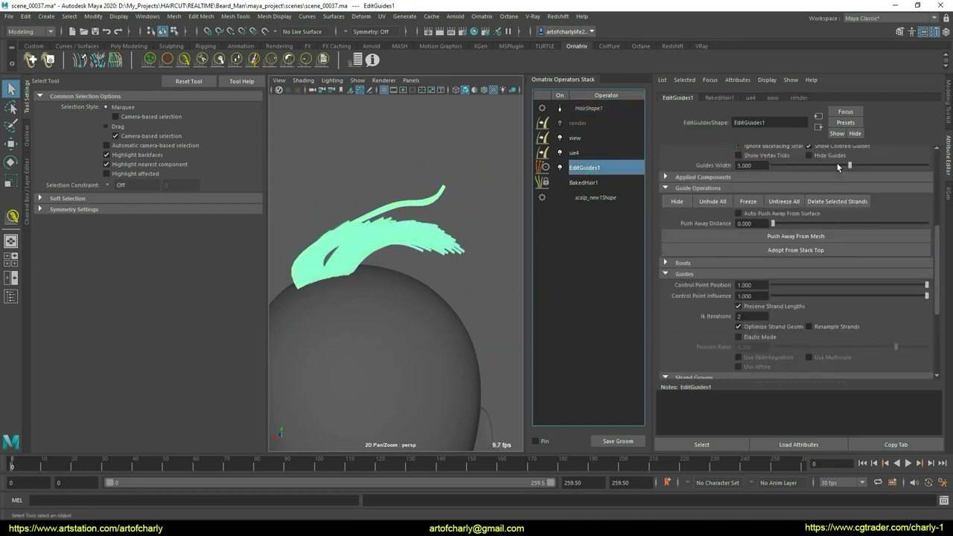
pyautogui.moveTo(935, 239); pyautogui.dragTo(893, 132)
# Select a group of guide strands and comb them into an arc over the crown
pyautogui.click(742, 165)
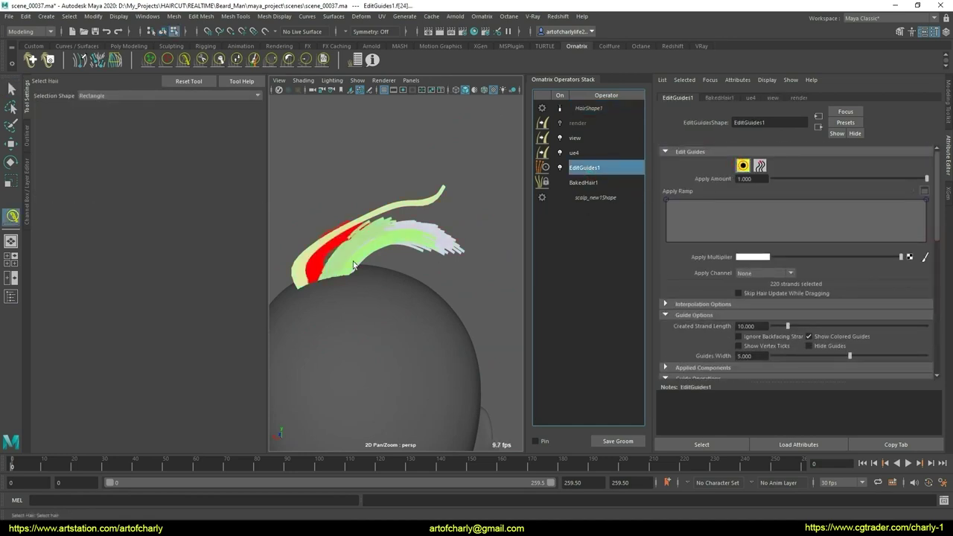
pyautogui.keyDown('alt'); pyautogui.moveTo(343, 230); pyautogui.dragTo(273, 230); pyautogui.keyUp('alt')
pyautogui.click(183, 60)
pyautogui.scroll(3, 367, 251)
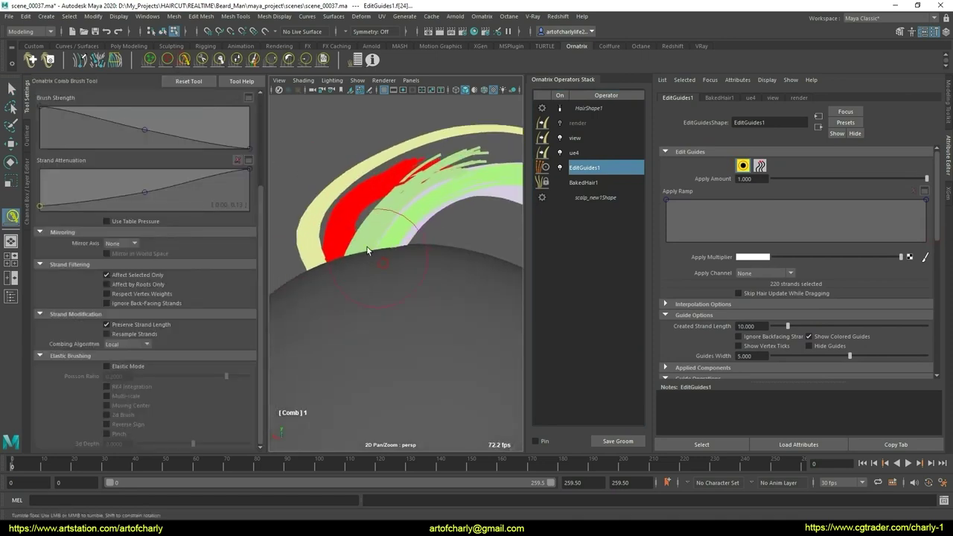
pyautogui.keyDown('alt'); pyautogui.moveTo(377, 274); pyautogui.dragTo(397, 240); pyautogui.keyUp('alt')
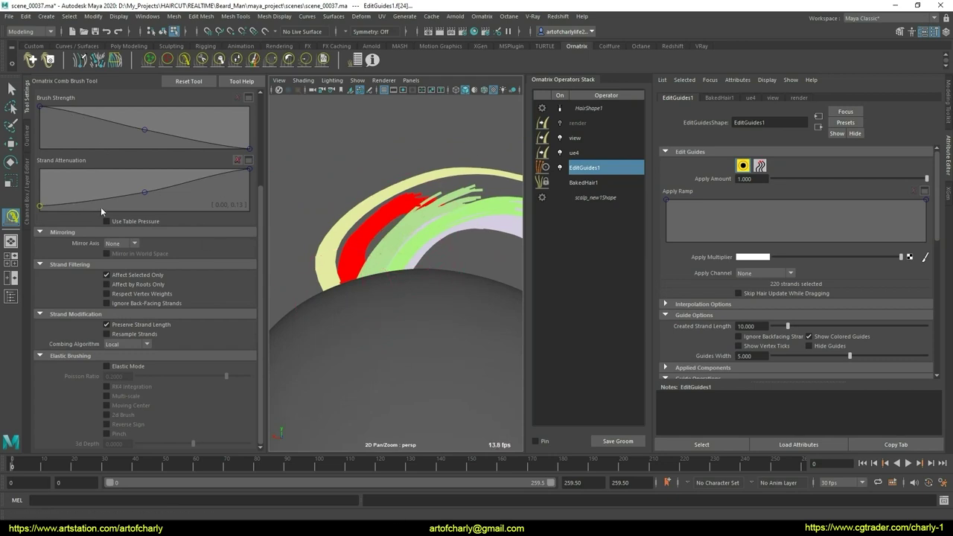
# Lengthen the red strands with GrowShrink, trim them with Cut, and comb them up from the crown
pyautogui.click(230, 61)
pyautogui.moveTo(394, 181)
pyautogui.keyDown('alt'); pyautogui.mouseDown()
pyautogui.moveTo(399, 307)
pyautogui.moveTo(381, 320)
pyautogui.mouseUp(); pyautogui.keyUp('alt')
pyautogui.moveTo(389, 276)
pyautogui.keyDown('alt'); pyautogui.mouseDown()
pyautogui.moveTo(401, 286)
pyautogui.moveTo(398, 324)
pyautogui.mouseUp(); pyautogui.keyUp('alt')
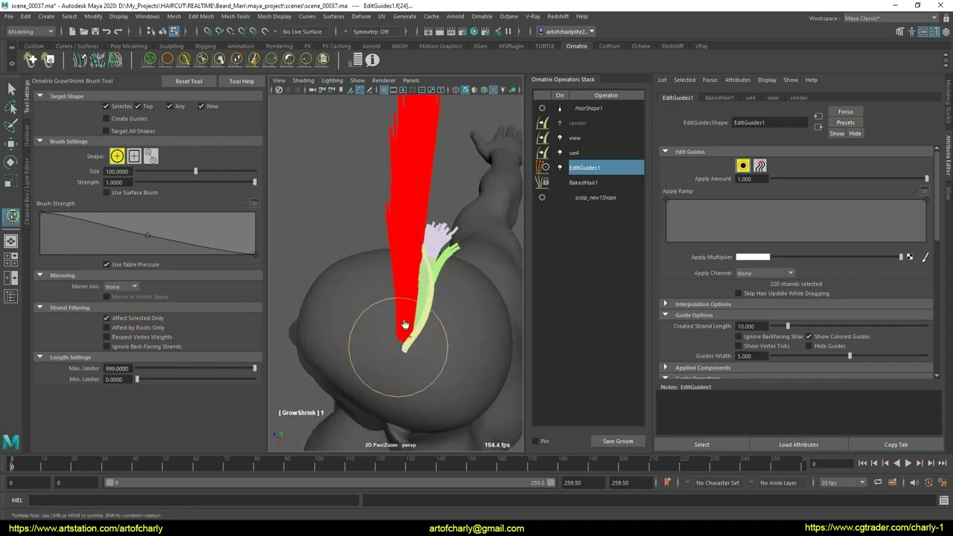
pyautogui.click(202, 60)
pyautogui.moveTo(365, 178); pyautogui.dragTo(477, 175)
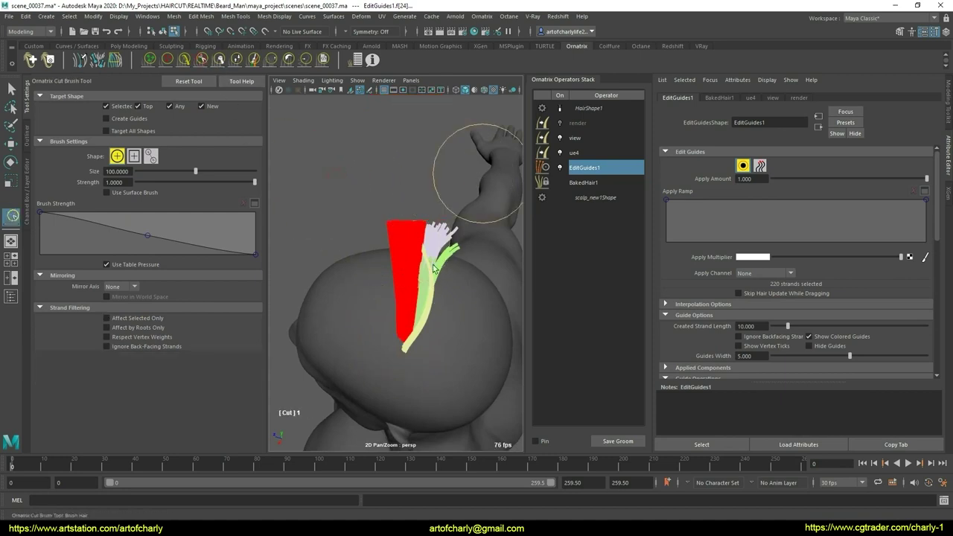
pyautogui.click(184, 61)
pyautogui.keyDown('alt'); pyautogui.moveTo(350, 223); pyautogui.dragTo(402, 244); pyautogui.keyUp('alt')
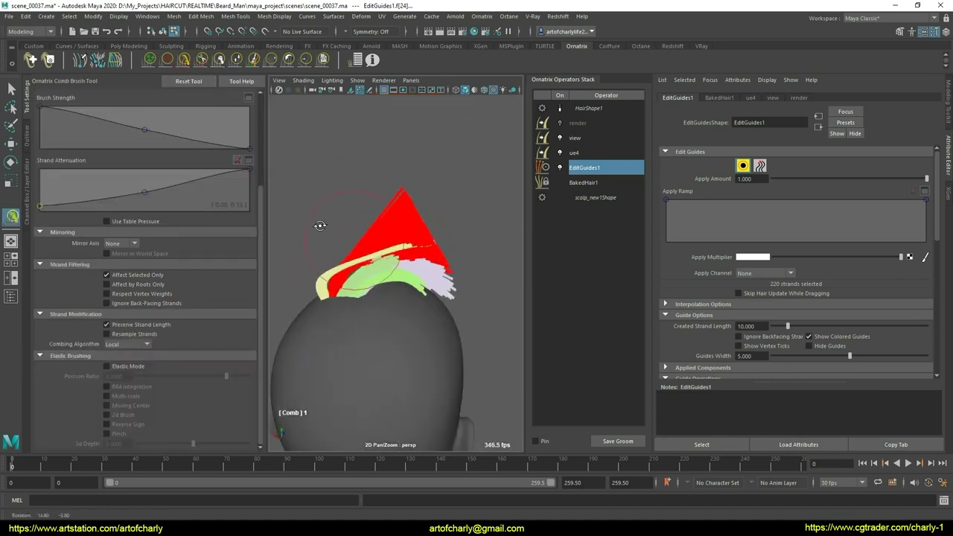
pyautogui.click(323, 60)
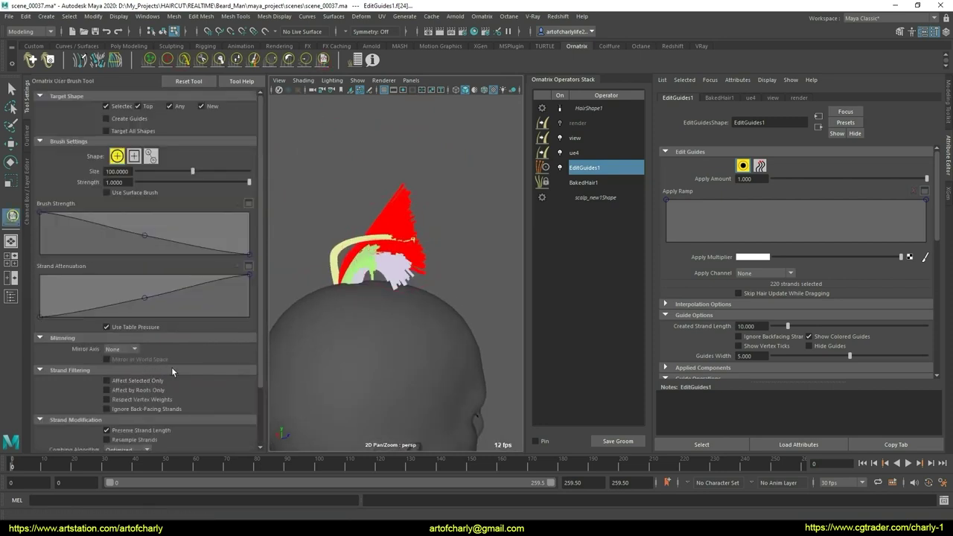
# Set the User Brush to DemoClump with the Local combing algorithm
pyautogui.scroll(-3, 256, 337)
pyautogui.click(143, 445)
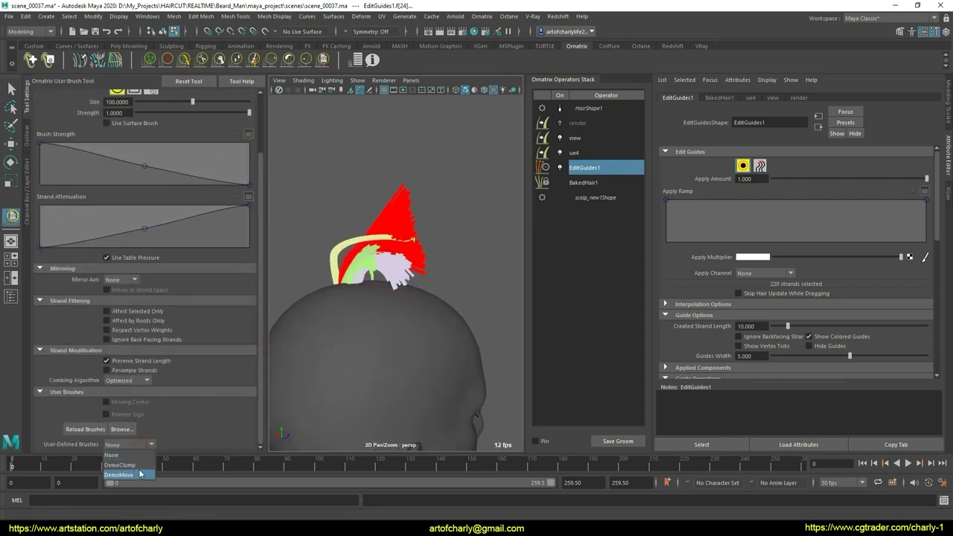
pyautogui.click(123, 468)
pyautogui.click(136, 382)
pyautogui.click(134, 402)
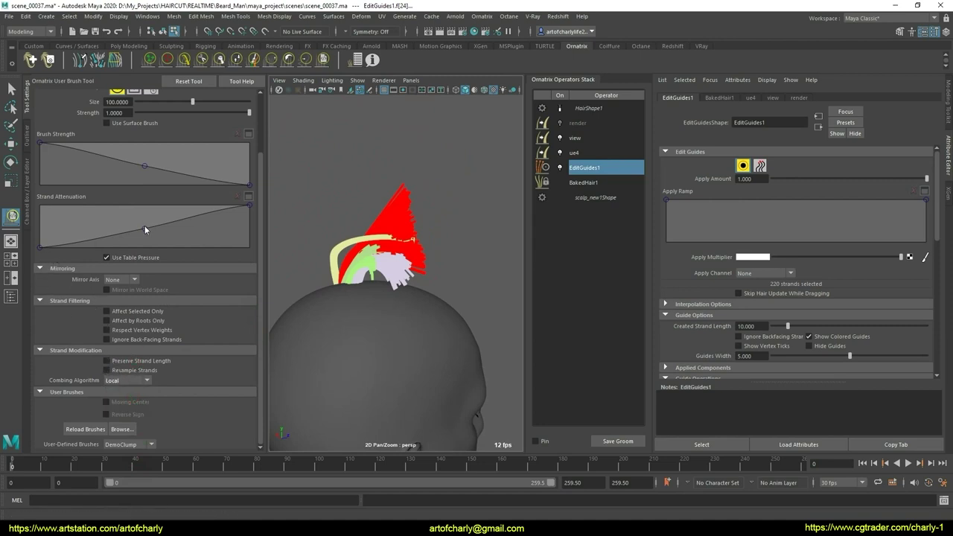
# Brush the red and green strands into a clumped forward arc
pyautogui.keyDown('alt'); pyautogui.moveTo(402, 199); pyautogui.dragTo(411, 270); pyautogui.keyUp('alt')
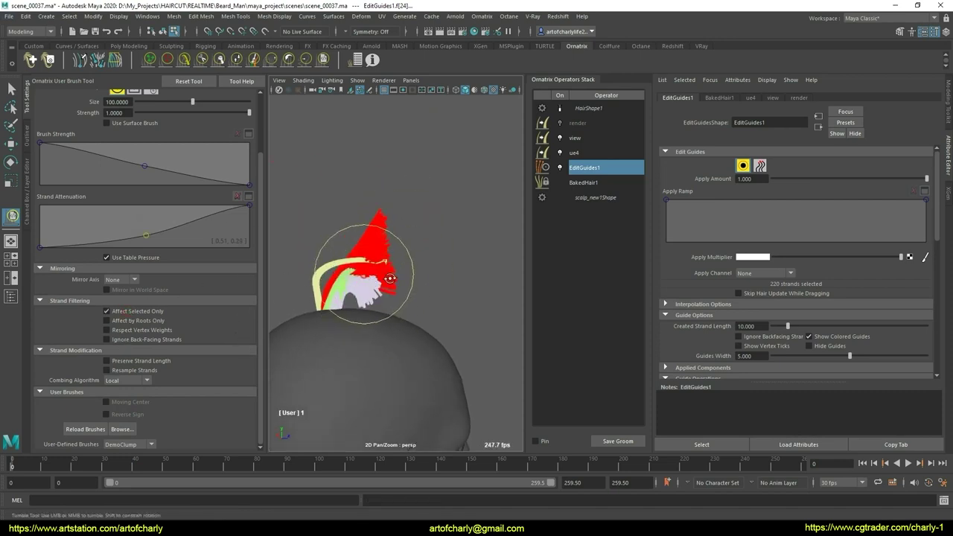
pyautogui.moveTo(376, 296); pyautogui.dragTo(388, 271)
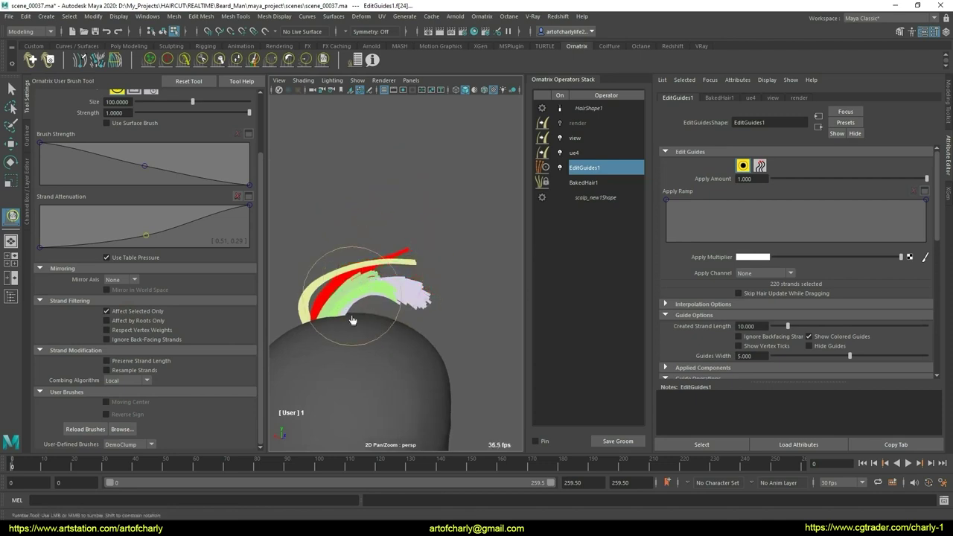
pyautogui.moveTo(351, 319)
pyautogui.mouseDown()
pyautogui.moveTo(358, 175)
pyautogui.moveTo(382, 293)
pyautogui.mouseUp()
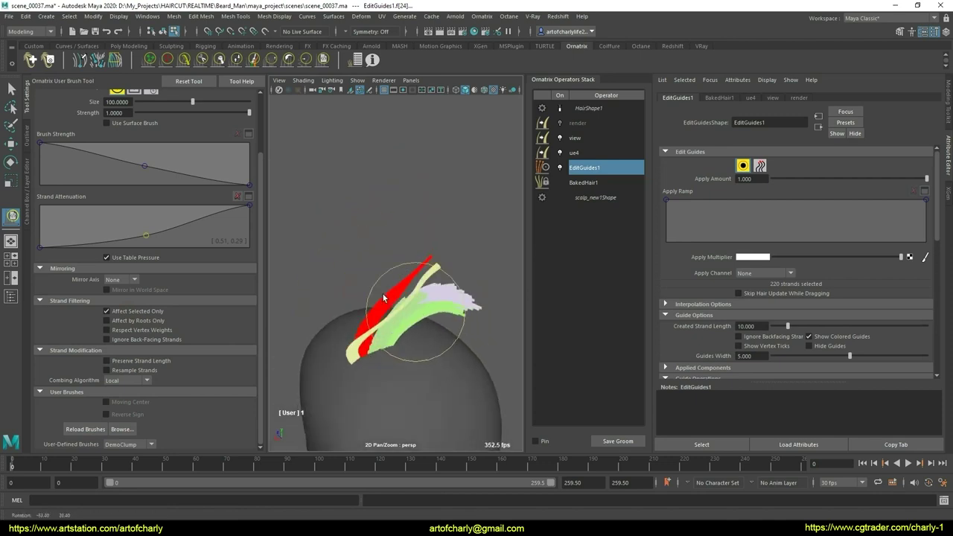
# Switch to the Comb Brush and set its Combing Algorithm to Legacy
pyautogui.click(184, 60)
pyautogui.moveTo(364, 251)
pyautogui.keyDown('alt'); pyautogui.mouseDown()
pyautogui.moveTo(375, 335)
pyautogui.moveTo(364, 327)
pyautogui.mouseUp(); pyautogui.keyUp('alt')
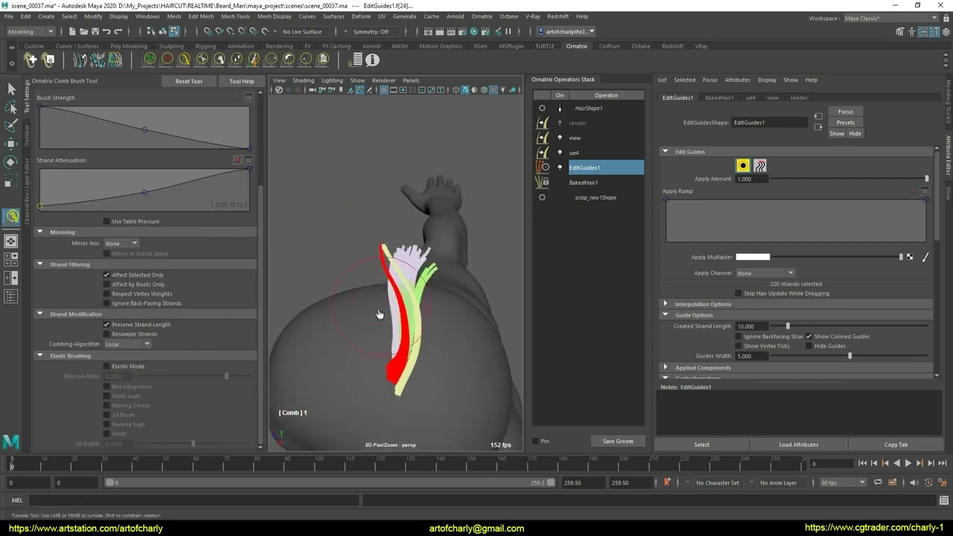
pyautogui.click(128, 344)
pyautogui.click(123, 355)
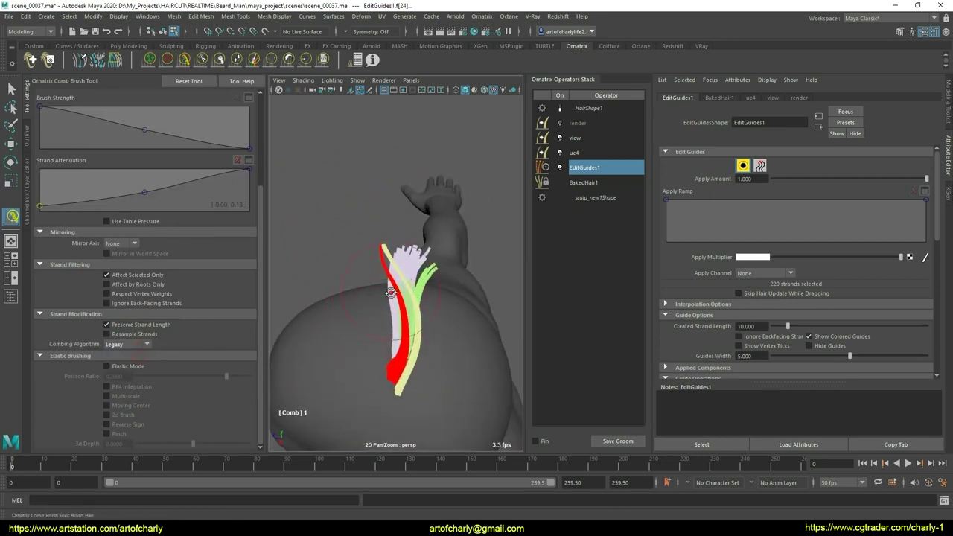
pyautogui.moveTo(391, 293)
pyautogui.keyDown('alt'); pyautogui.mouseDown()
pyautogui.moveTo(370, 297)
pyautogui.moveTo(374, 319)
pyautogui.moveTo(392, 258)
pyautogui.mouseUp(); pyautogui.keyUp('alt')
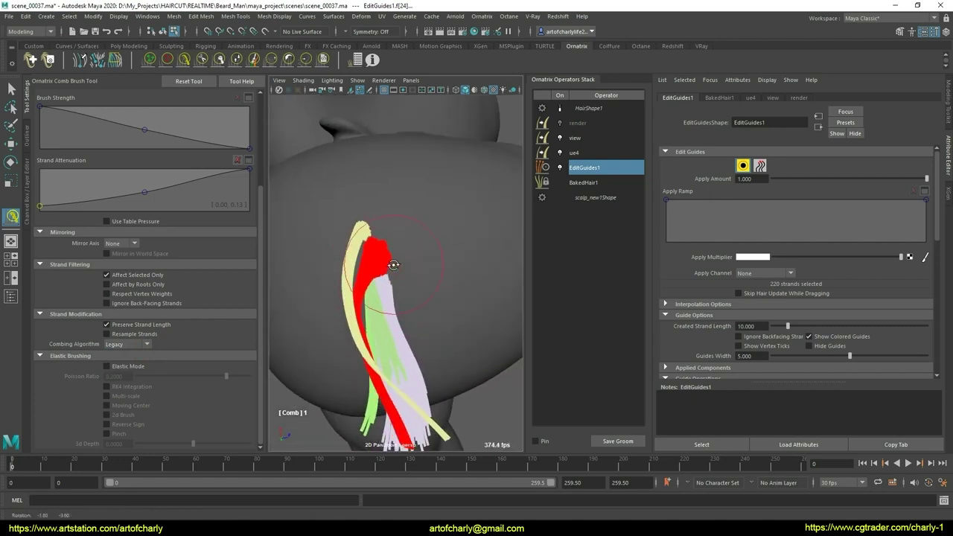
pyautogui.moveTo(396, 318)
pyautogui.keyDown('alt'); pyautogui.mouseDown()
pyautogui.moveTo(365, 303)
pyautogui.moveTo(373, 276)
pyautogui.moveTo(453, 264)
pyautogui.moveTo(391, 274)
pyautogui.moveTo(395, 244)
pyautogui.moveTo(388, 312)
pyautogui.mouseUp(); pyautogui.keyUp('alt')
# Comb the lilac guides into a steep, rising arc sweeping up across the head
pyautogui.keyDown('alt'); pyautogui.moveTo(448, 323); pyautogui.dragTo(389, 302); pyautogui.keyUp('alt')
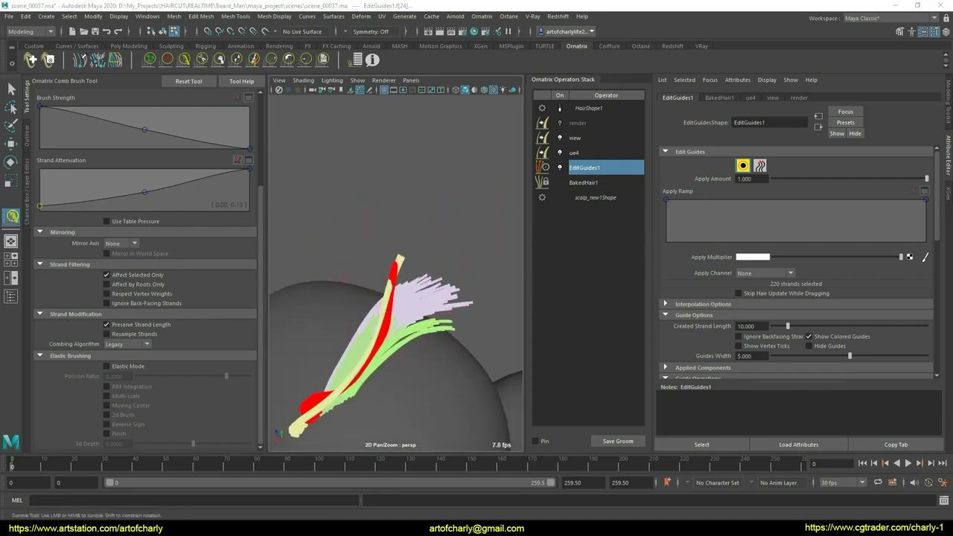
pyautogui.keyDown('alt'); pyautogui.moveTo(426, 278); pyautogui.dragTo(408, 216); pyautogui.keyUp('alt')
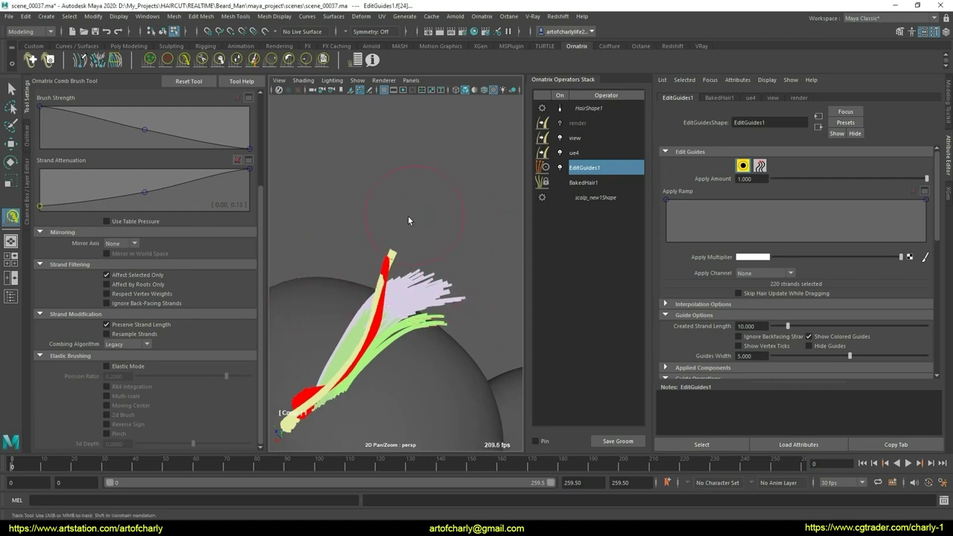
pyautogui.moveTo(400, 307)
pyautogui.keyDown('alt'); pyautogui.mouseDown()
pyautogui.moveTo(395, 289)
pyautogui.moveTo(419, 303)
pyautogui.mouseUp(); pyautogui.keyUp('alt')
pyautogui.keyDown('alt'); pyautogui.moveTo(420, 303); pyautogui.dragTo(441, 317, button='middle'); pyautogui.keyUp('alt')
pyautogui.keyDown('alt'); pyautogui.moveTo(440, 317); pyautogui.dragTo(429, 242); pyautogui.keyUp('alt')
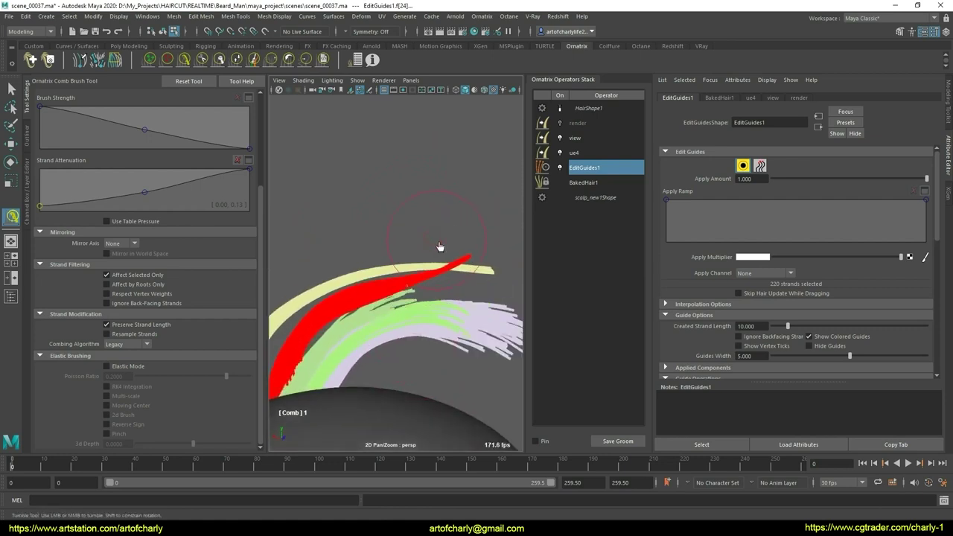
pyautogui.moveTo(473, 297)
pyautogui.keyDown('alt'); pyautogui.mouseDown()
pyautogui.moveTo(422, 304)
pyautogui.moveTo(447, 328)
pyautogui.moveTo(365, 313)
pyautogui.mouseUp(); pyautogui.keyUp('alt')
pyautogui.keyDown('alt'); pyautogui.moveTo(365, 312); pyautogui.dragTo(424, 301, button='middle'); pyautogui.keyUp('alt')
pyautogui.moveTo(424, 302)
pyautogui.keyDown('alt'); pyautogui.mouseDown()
pyautogui.moveTo(415, 330)
pyautogui.moveTo(424, 362)
pyautogui.moveTo(372, 332)
pyautogui.mouseUp(); pyautogui.keyUp('alt')
pyautogui.keyDown('alt'); pyautogui.moveTo(372, 332); pyautogui.dragTo(389, 313, button='right'); pyautogui.keyUp('alt')
pyautogui.keyDown('alt'); pyautogui.moveTo(388, 314); pyautogui.dragTo(382, 313); pyautogui.keyUp('alt')
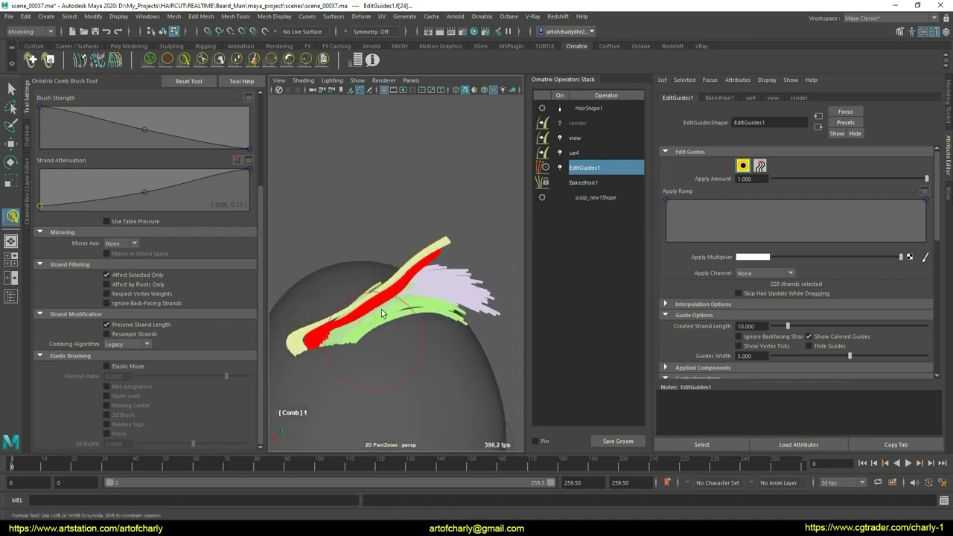
pyautogui.keyDown('alt'); pyautogui.moveTo(414, 343); pyautogui.dragTo(645, 267, button='right'); pyautogui.keyUp('alt')
# Enable Use Strand Groups in the EditGuides1 attributes, then return to the Select Tool
pyautogui.scroll(-5, 936, 235)
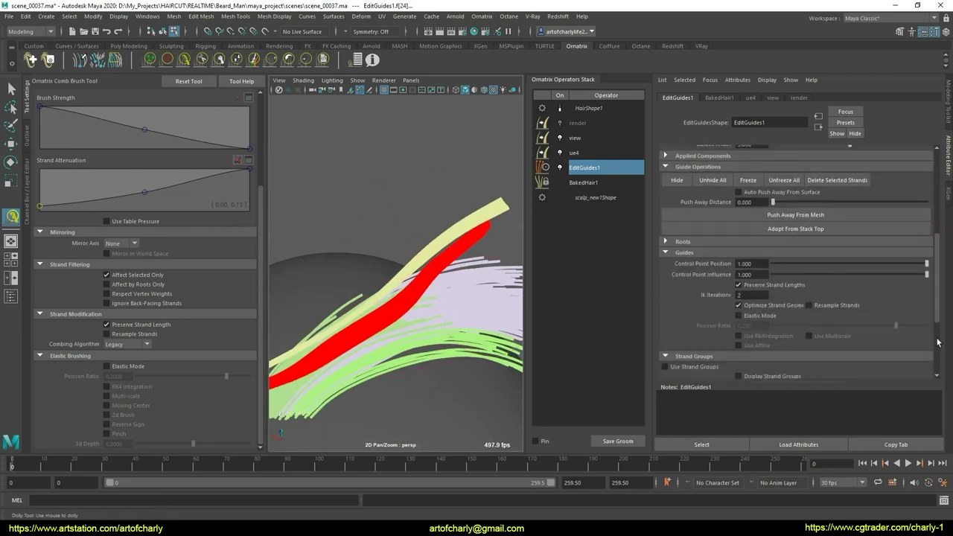
pyautogui.scroll(-5, 819, 283)
pyautogui.scroll(-3, 764, 318)
pyautogui.click(682, 240)
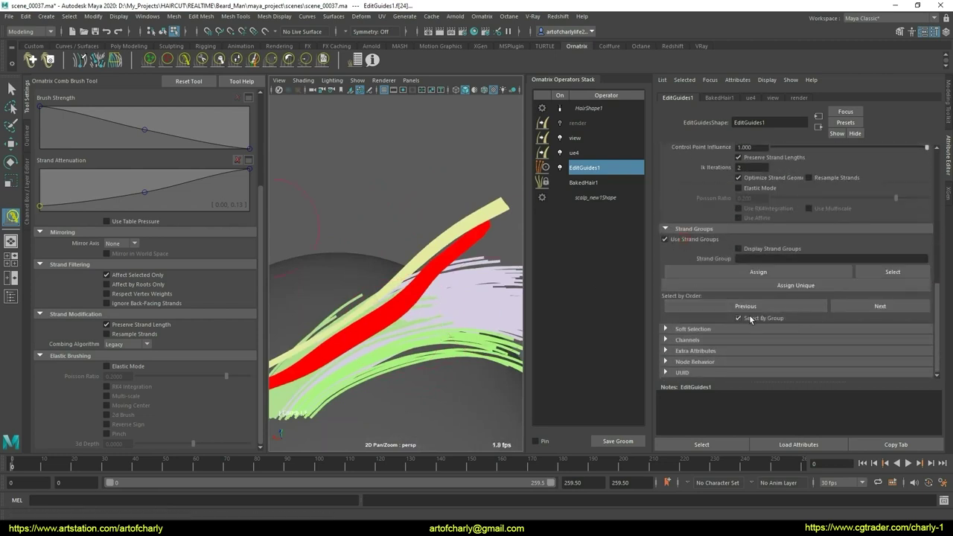
pyautogui.moveTo(384, 284)
pyautogui.keyDown('alt'); pyautogui.mouseDown()
pyautogui.moveTo(389, 213)
pyautogui.moveTo(415, 272)
pyautogui.moveTo(412, 302)
pyautogui.moveTo(428, 305)
pyautogui.moveTo(418, 277)
pyautogui.moveTo(432, 290)
pyautogui.moveTo(448, 266)
pyautogui.moveTo(417, 287)
pyautogui.moveTo(345, 301)
pyautogui.moveTo(372, 298)
pyautogui.moveTo(452, 335)
pyautogui.moveTo(408, 297)
pyautogui.mouseUp(); pyautogui.keyUp('alt')
pyautogui.press('q')
pyautogui.scroll(-5, 448, 285)
pyautogui.scroll(3, 408, 297)
pyautogui.scroll(1, 403, 271)
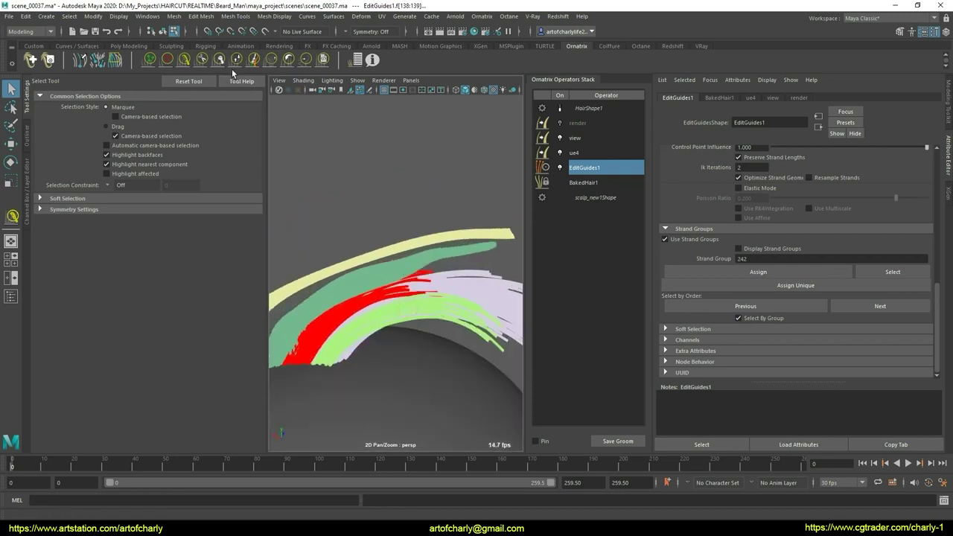
# Lengthen the red strands so they fan up-right, then trim them shorter
pyautogui.press('y')
pyautogui.scroll(-5, 394, 255)
pyautogui.moveTo(394, 255)
pyautogui.keyDown('alt'); pyautogui.mouseDown()
pyautogui.moveTo(404, 288)
pyautogui.moveTo(394, 315)
pyautogui.moveTo(408, 294)
pyautogui.moveTo(417, 318)
pyautogui.moveTo(403, 309)
pyautogui.moveTo(415, 306)
pyautogui.mouseUp(); pyautogui.keyUp('alt')
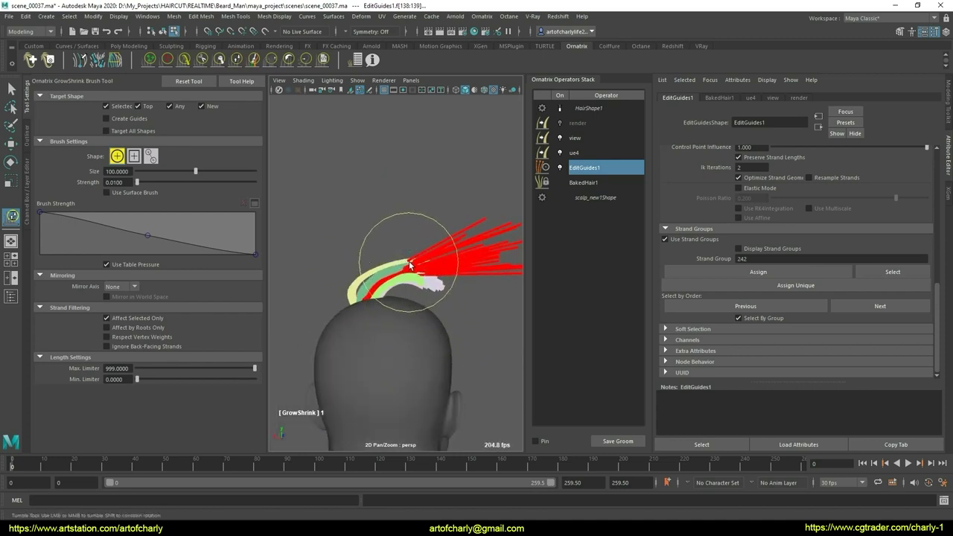
pyautogui.moveTo(414, 271)
pyautogui.mouseDown()
pyautogui.moveTo(416, 278)
pyautogui.moveTo(393, 240)
pyautogui.mouseUp()
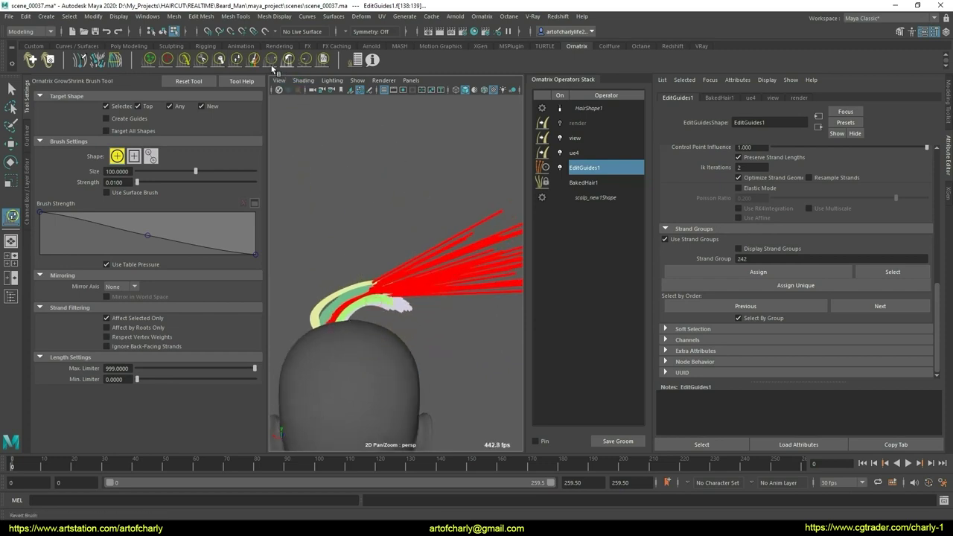
pyautogui.click(220, 60)
pyautogui.keyDown('alt'); pyautogui.moveTo(285, 117); pyautogui.dragTo(372, 245, button='right'); pyautogui.keyUp('alt')
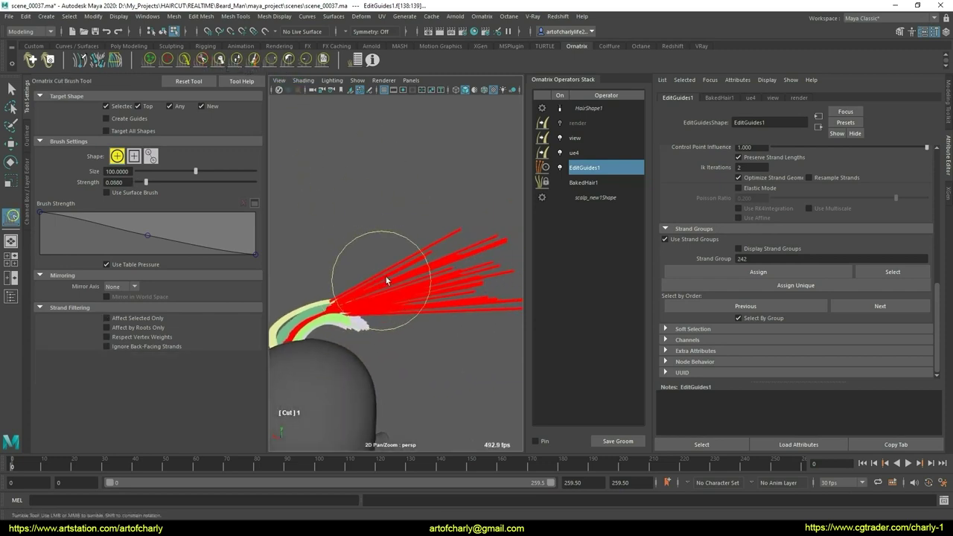
pyautogui.moveTo(393, 256); pyautogui.dragTo(435, 213)
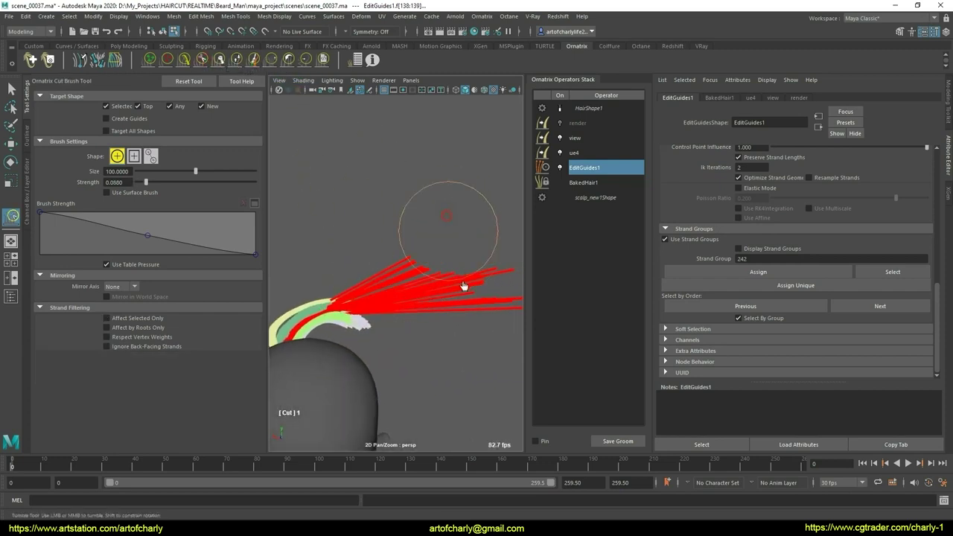
# Clump the red strands and comb the yellow and green guides into a taller arc
pyautogui.click(323, 59)
pyautogui.moveTo(363, 287)
pyautogui.mouseDown()
pyautogui.moveTo(409, 371)
pyautogui.moveTo(389, 281)
pyautogui.moveTo(355, 213)
pyautogui.mouseUp()
pyautogui.click(184, 60)
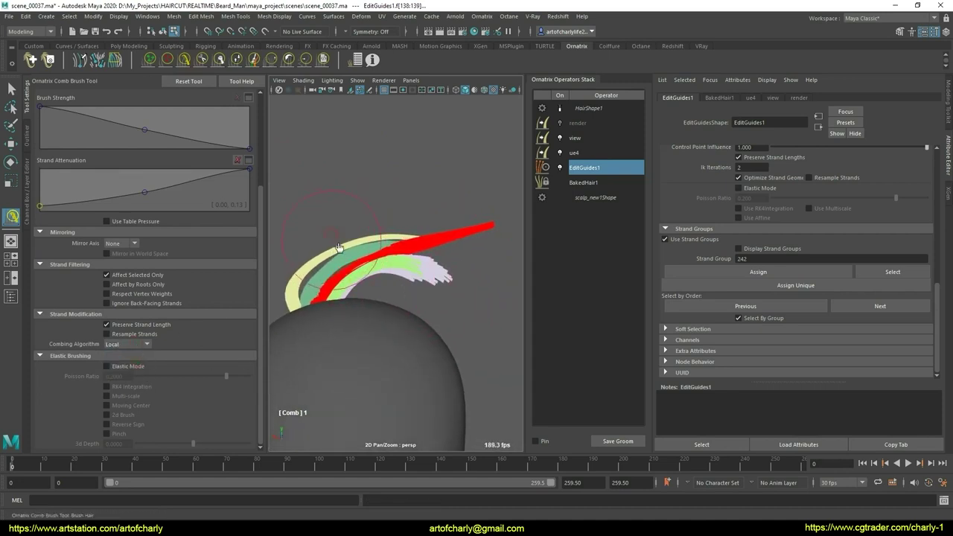
pyautogui.moveTo(339, 247)
pyautogui.mouseDown()
pyautogui.moveTo(417, 239)
pyautogui.moveTo(340, 248)
pyautogui.moveTo(349, 217)
pyautogui.mouseUp()
pyautogui.moveTo(382, 267)
pyautogui.keyDown('alt'); pyautogui.mouseDown()
pyautogui.moveTo(425, 262)
pyautogui.moveTo(403, 292)
pyautogui.mouseUp(); pyautogui.keyUp('alt')
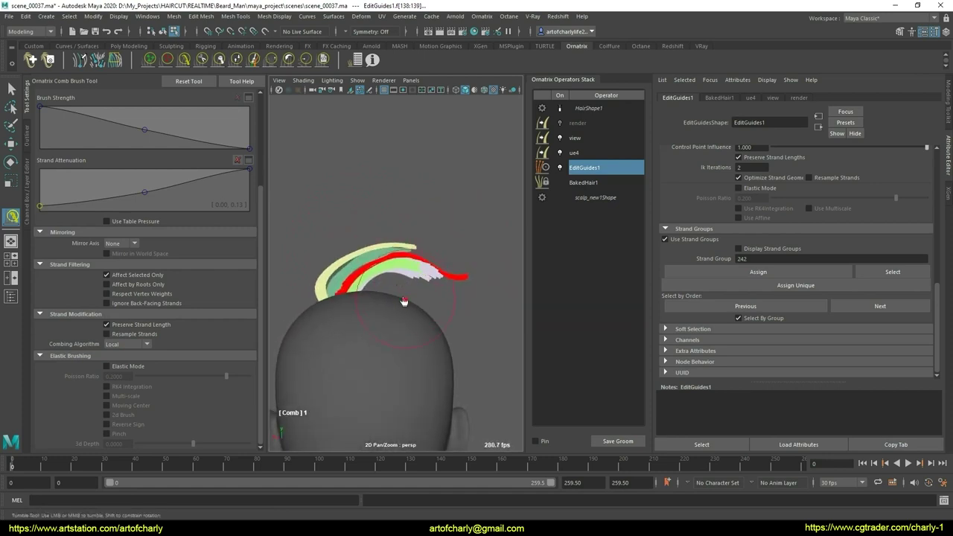
pyautogui.keyDown('alt'); pyautogui.moveTo(419, 266); pyautogui.dragTo(402, 284, button='right'); pyautogui.keyUp('alt')
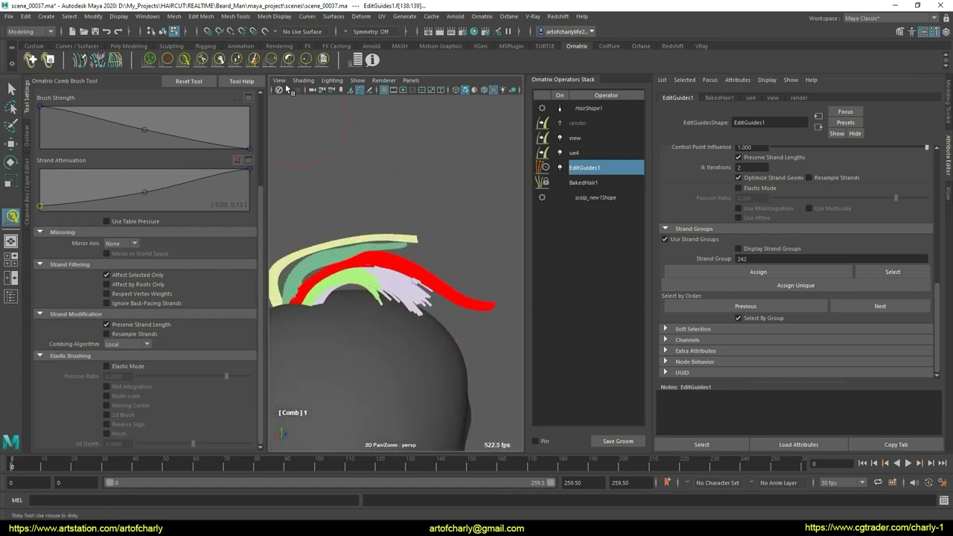
# Comb the lavender strands beside the red group, then smooth them and return to selection
pyautogui.click(237, 63)
pyautogui.keyDown('alt'); pyautogui.moveTo(447, 308); pyautogui.dragTo(437, 347); pyautogui.keyUp('alt')
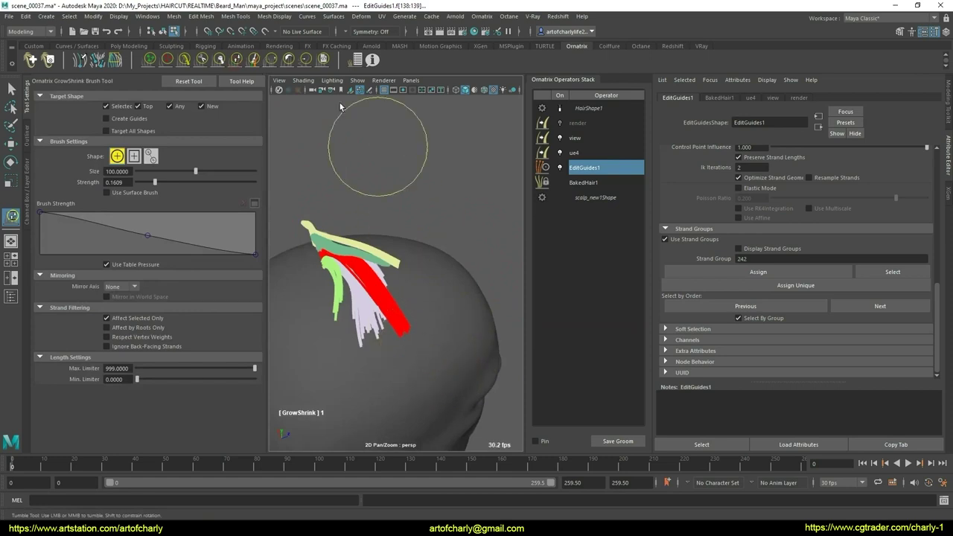
pyautogui.click(324, 59)
pyautogui.moveTo(434, 331)
pyautogui.keyDown('alt'); pyautogui.mouseDown()
pyautogui.moveTo(478, 232)
pyautogui.moveTo(370, 224)
pyautogui.mouseUp(); pyautogui.keyUp('alt')
pyautogui.click(168, 63)
pyautogui.moveTo(369, 263)
pyautogui.keyDown('alt'); pyautogui.mouseDown()
pyautogui.moveTo(361, 292)
pyautogui.moveTo(405, 272)
pyautogui.mouseUp(); pyautogui.keyUp('alt')
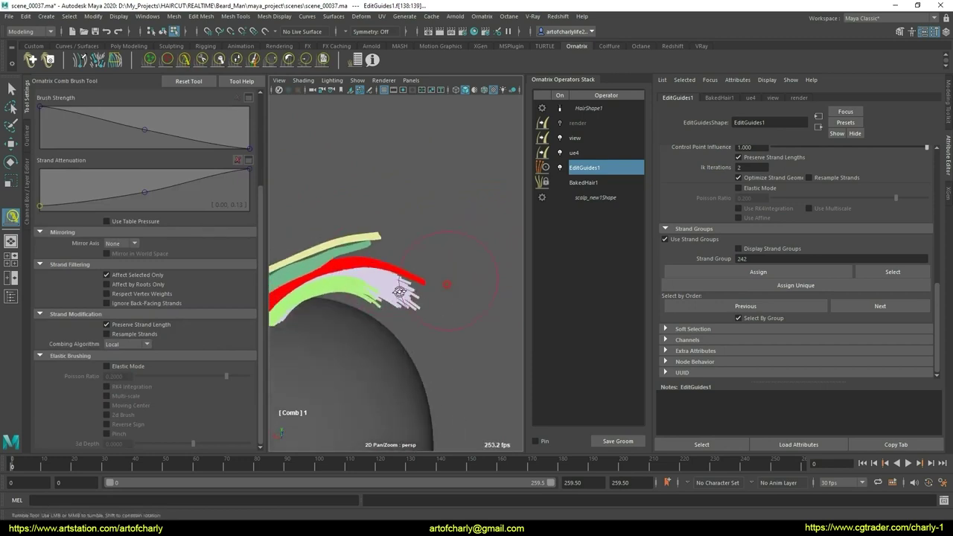
pyautogui.keyDown('alt'); pyautogui.moveTo(405, 273); pyautogui.dragTo(392, 307, button='right'); pyautogui.keyUp('alt')
pyautogui.keyDown('alt'); pyautogui.moveTo(392, 308); pyautogui.dragTo(402, 323); pyautogui.keyUp('alt')
pyautogui.moveTo(406, 274); pyautogui.dragTo(408, 266)
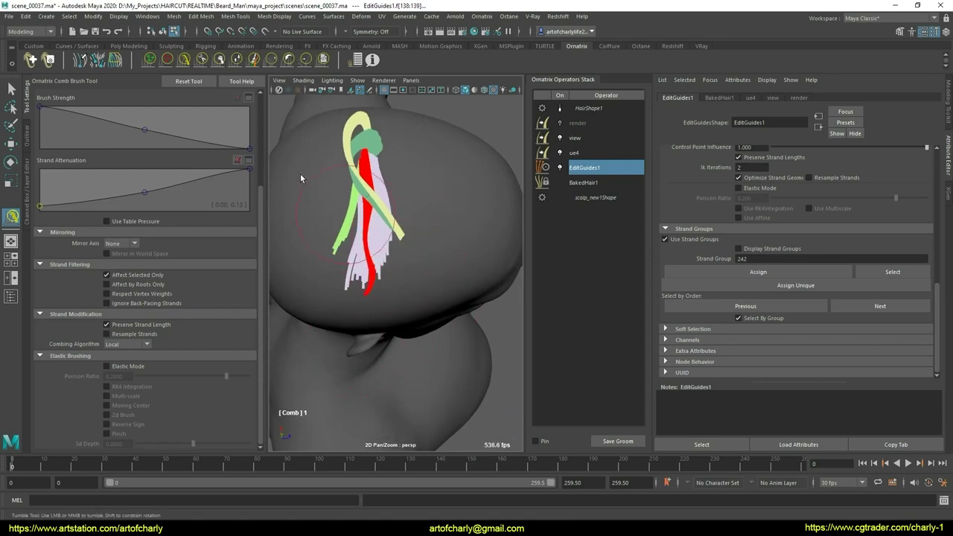
pyautogui.click(310, 68)
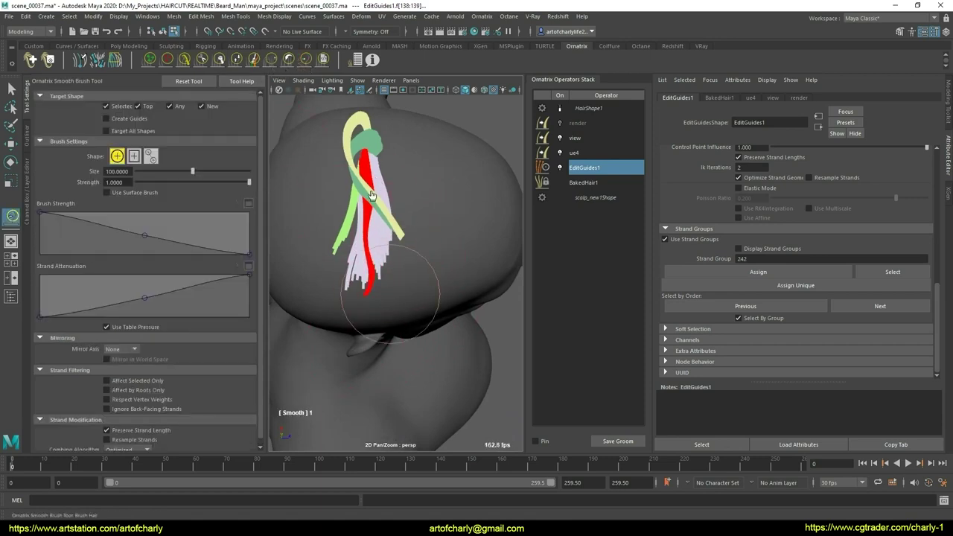
pyautogui.moveTo(393, 277)
pyautogui.keyDown('alt'); pyautogui.mouseDown()
pyautogui.moveTo(426, 266)
pyautogui.moveTo(420, 234)
pyautogui.moveTo(422, 358)
pyautogui.moveTo(379, 330)
pyautogui.moveTo(438, 319)
pyautogui.moveTo(394, 305)
pyautogui.moveTo(409, 271)
pyautogui.moveTo(396, 283)
pyautogui.moveTo(343, 246)
pyautogui.moveTo(436, 246)
pyautogui.moveTo(425, 270)
pyautogui.moveTo(451, 276)
pyautogui.moveTo(384, 278)
pyautogui.moveTo(391, 289)
pyautogui.mouseUp(); pyautogui.keyUp('alt')
pyautogui.press('q')
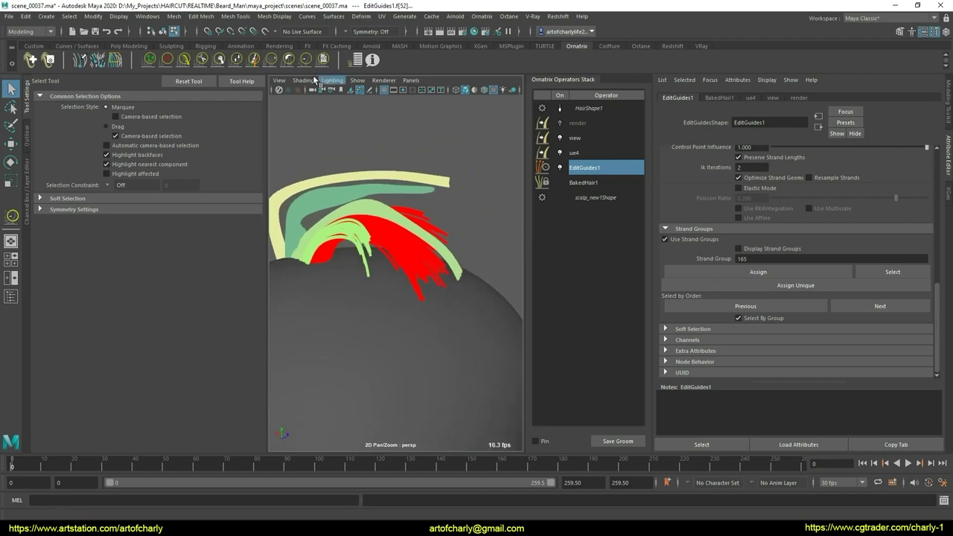
# Cut the red guide strands short with the Cut Brush
pyautogui.click(237, 59)
pyautogui.scroll(-3, 383, 201)
pyautogui.moveTo(383, 201)
pyautogui.keyDown('alt'); pyautogui.mouseDown()
pyautogui.moveTo(373, 320)
pyautogui.moveTo(376, 298)
pyautogui.moveTo(402, 291)
pyautogui.moveTo(387, 267)
pyautogui.moveTo(411, 324)
pyautogui.mouseUp(); pyautogui.keyUp('alt')
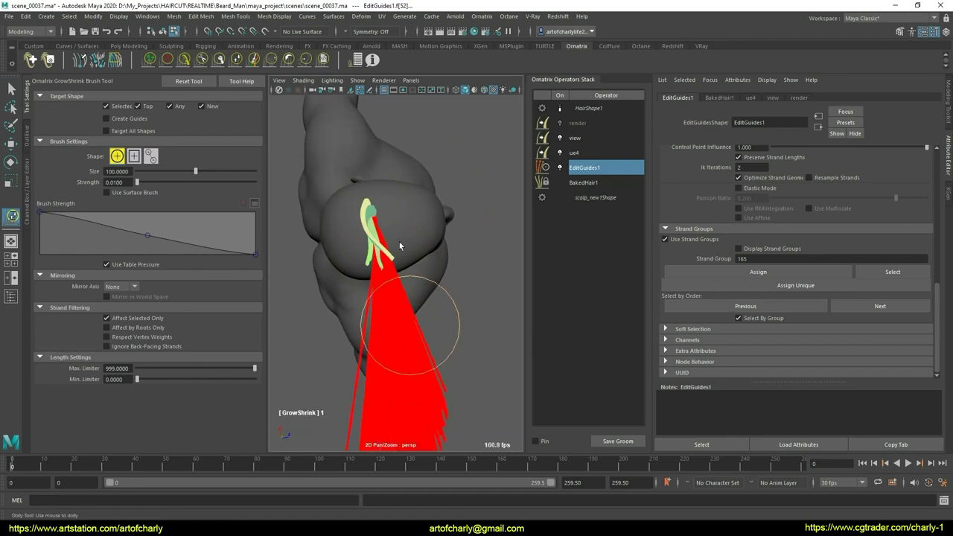
pyautogui.click(203, 61)
pyautogui.moveTo(350, 341)
pyautogui.mouseDown()
pyautogui.moveTo(436, 319)
pyautogui.moveTo(414, 264)
pyautogui.moveTo(359, 276)
pyautogui.moveTo(414, 289)
pyautogui.mouseUp()
# Orbit around the head to inspect the red and green guides from several angles
pyautogui.click(185, 60)
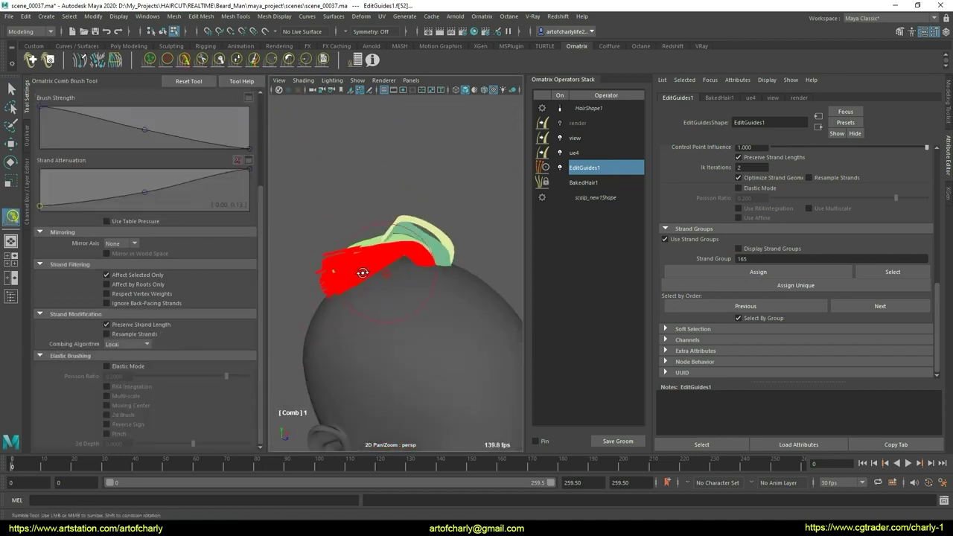
pyautogui.keyDown('alt'); pyautogui.moveTo(339, 277); pyautogui.dragTo(445, 232); pyautogui.keyUp('alt')
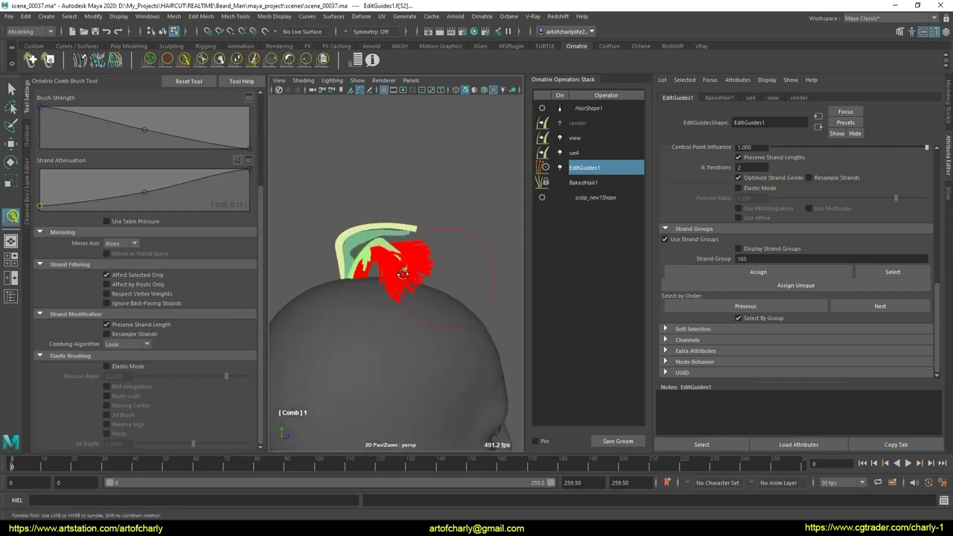
pyautogui.keyDown('alt'); pyautogui.moveTo(438, 306); pyautogui.dragTo(438, 249); pyautogui.keyUp('alt')
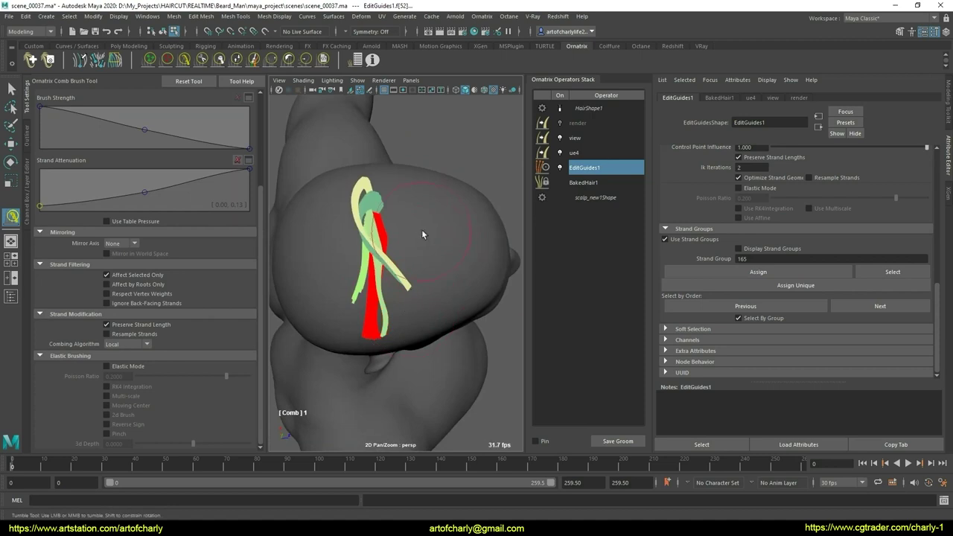
pyautogui.moveTo(407, 284)
pyautogui.keyDown('alt'); pyautogui.mouseDown()
pyautogui.moveTo(425, 245)
pyautogui.moveTo(459, 238)
pyautogui.moveTo(407, 214)
pyautogui.mouseUp(); pyautogui.keyUp('alt')
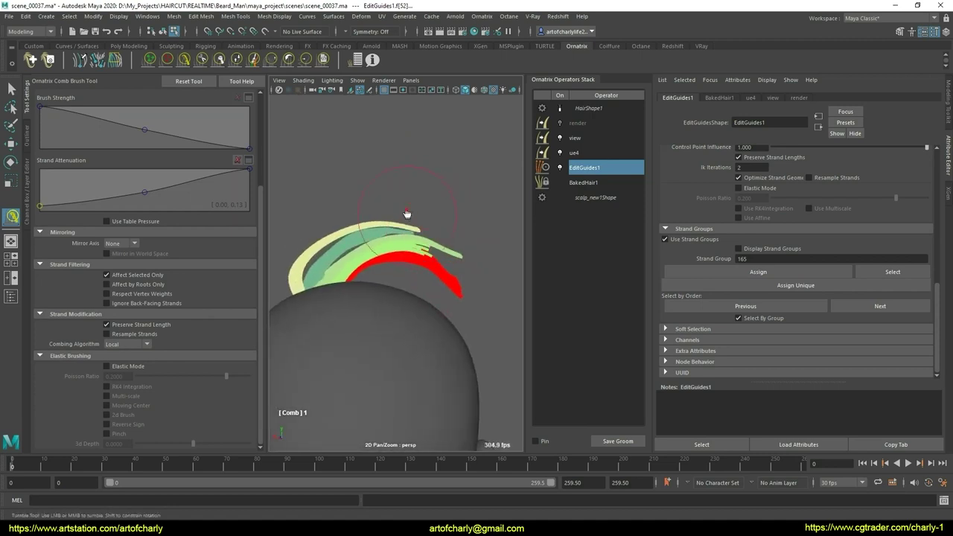
pyautogui.moveTo(463, 277)
pyautogui.keyDown('alt'); pyautogui.mouseDown()
pyautogui.moveTo(421, 320)
pyautogui.moveTo(425, 256)
pyautogui.moveTo(319, 112)
pyautogui.moveTo(410, 327)
pyautogui.mouseUp(); pyautogui.keyUp('alt')
pyautogui.click(310, 66)
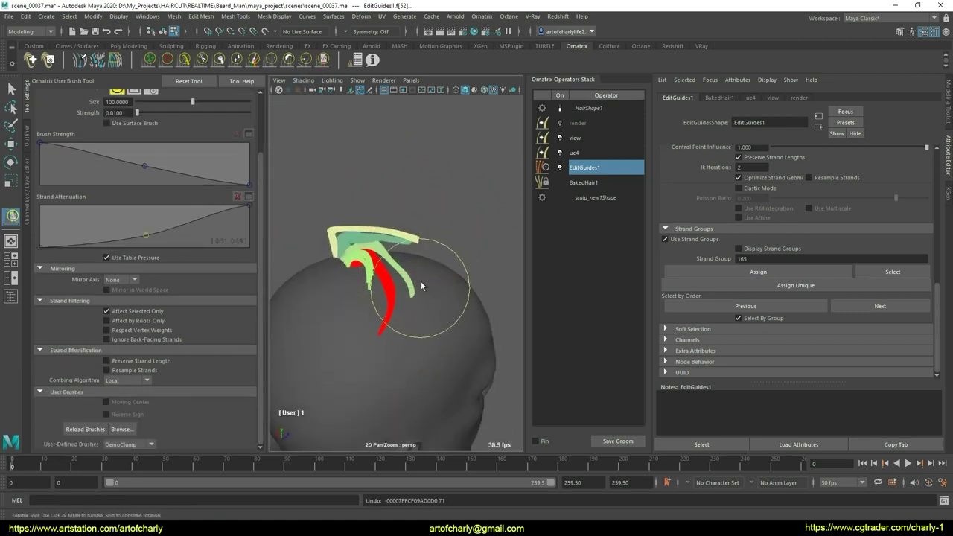
pyautogui.keyDown('alt'); pyautogui.moveTo(421, 281); pyautogui.dragTo(419, 315); pyautogui.keyUp('alt')
pyautogui.keyDown('alt'); pyautogui.moveTo(425, 234); pyautogui.dragTo(298, 195); pyautogui.keyUp('alt')
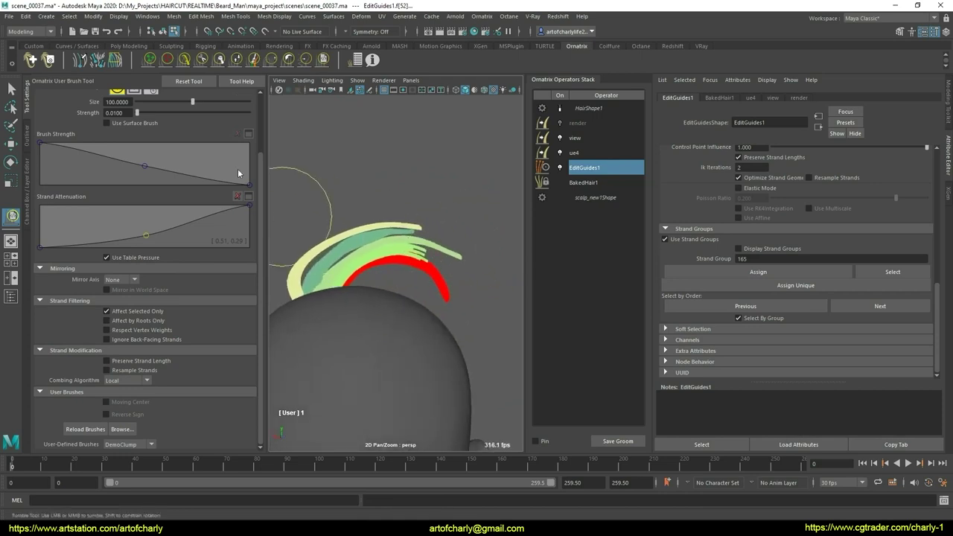
# Enable Elastic Mode on the Comb Brush and sweep the red clump into a low arc
pyautogui.click(186, 64)
pyautogui.click(125, 366)
pyautogui.moveTo(426, 297)
pyautogui.keyDown('alt'); pyautogui.mouseDown()
pyautogui.moveTo(426, 286)
pyautogui.moveTo(404, 310)
pyautogui.moveTo(427, 294)
pyautogui.moveTo(330, 347)
pyautogui.moveTo(417, 324)
pyautogui.moveTo(310, 194)
pyautogui.mouseUp(); pyautogui.keyUp('alt')
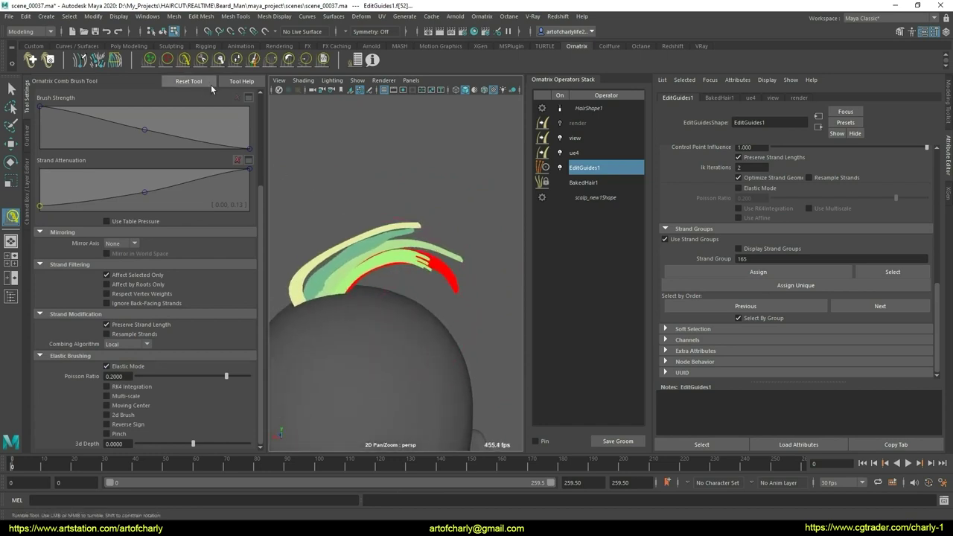
pyautogui.press('q')
pyautogui.moveTo(271, 314)
pyautogui.keyDown('alt'); pyautogui.mouseDown()
pyautogui.moveTo(402, 335)
pyautogui.moveTo(343, 295)
pyautogui.moveTo(383, 299)
pyautogui.mouseUp(); pyautogui.keyUp('alt')
pyautogui.scroll(5, 400, 340)
pyautogui.scroll(-5, 462, 331)
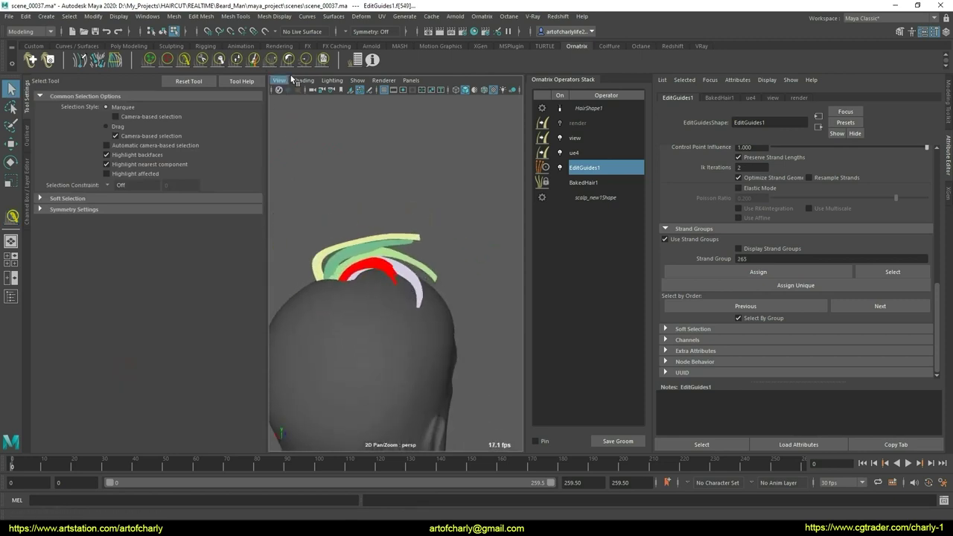
# Lengthen the red strands and clump them into one thick strand with DemoClump
pyautogui.click(236, 62)
pyautogui.moveTo(319, 192)
pyautogui.keyDown('alt'); pyautogui.mouseDown()
pyautogui.moveTo(415, 281)
pyautogui.moveTo(437, 320)
pyautogui.moveTo(429, 296)
pyautogui.moveTo(438, 326)
pyautogui.mouseUp(); pyautogui.keyUp('alt')
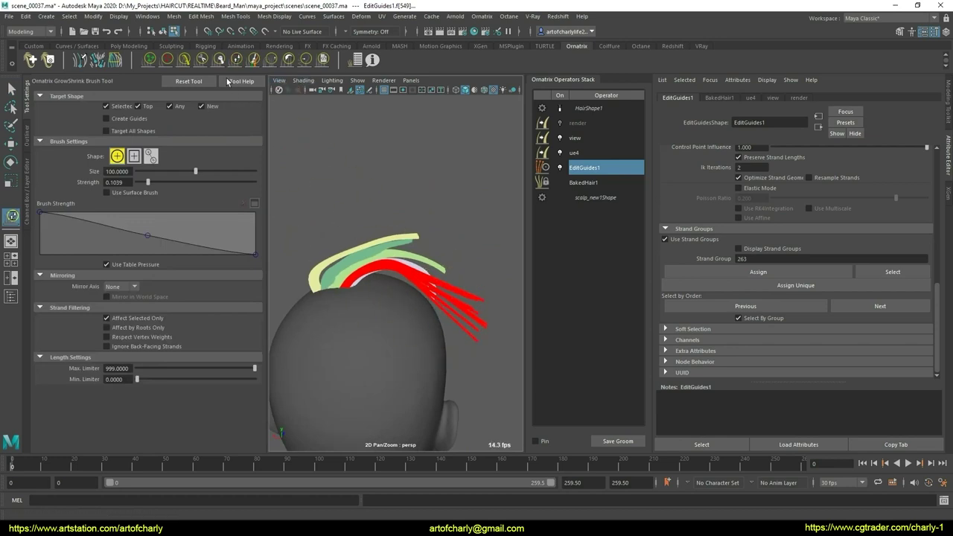
pyautogui.click(323, 59)
pyautogui.moveTo(435, 287); pyautogui.dragTo(463, 323)
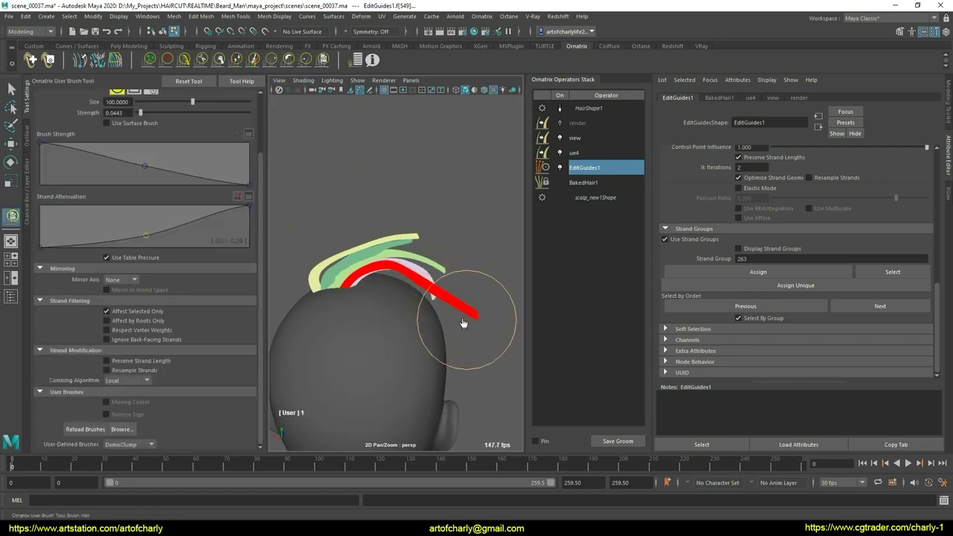
pyautogui.click(185, 62)
pyautogui.moveTo(354, 251)
pyautogui.keyDown('alt'); pyautogui.mouseDown()
pyautogui.moveTo(410, 270)
pyautogui.moveTo(424, 238)
pyautogui.mouseUp(); pyautogui.keyUp('alt')
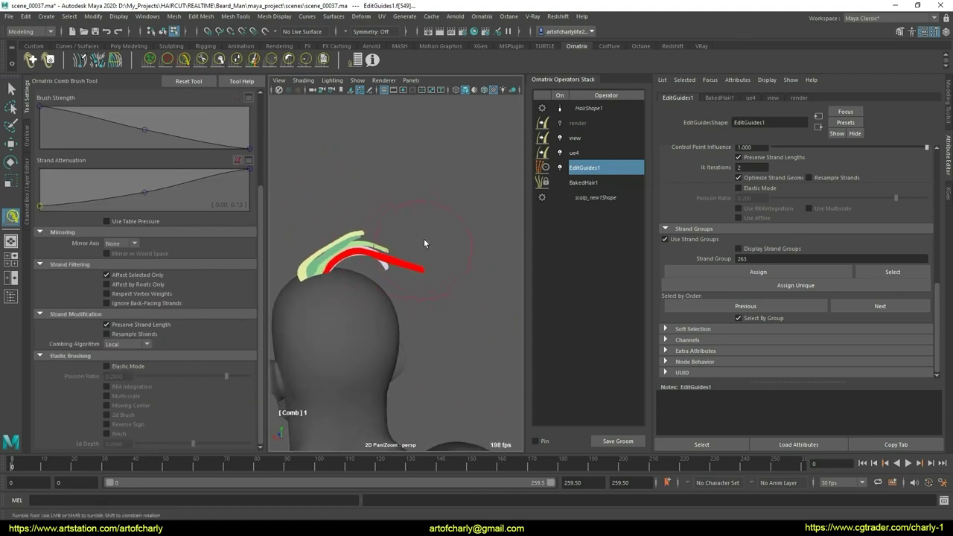
pyautogui.moveTo(415, 271)
pyautogui.keyDown('alt'); pyautogui.mouseDown()
pyautogui.moveTo(362, 275)
pyautogui.moveTo(432, 250)
pyautogui.moveTo(344, 281)
pyautogui.moveTo(362, 245)
pyautogui.moveTo(362, 266)
pyautogui.moveTo(425, 291)
pyautogui.moveTo(392, 260)
pyautogui.mouseUp(); pyautogui.keyUp('alt')
# Shorten the tip of the red strand, then return to the Select Tool
pyautogui.click(236, 60)
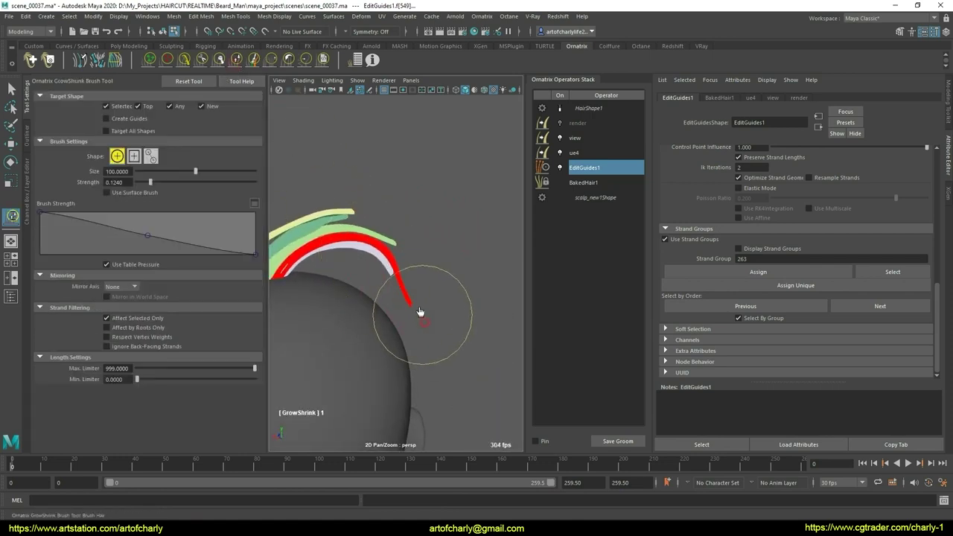
pyautogui.moveTo(421, 312); pyautogui.dragTo(418, 308)
pyautogui.click(323, 59)
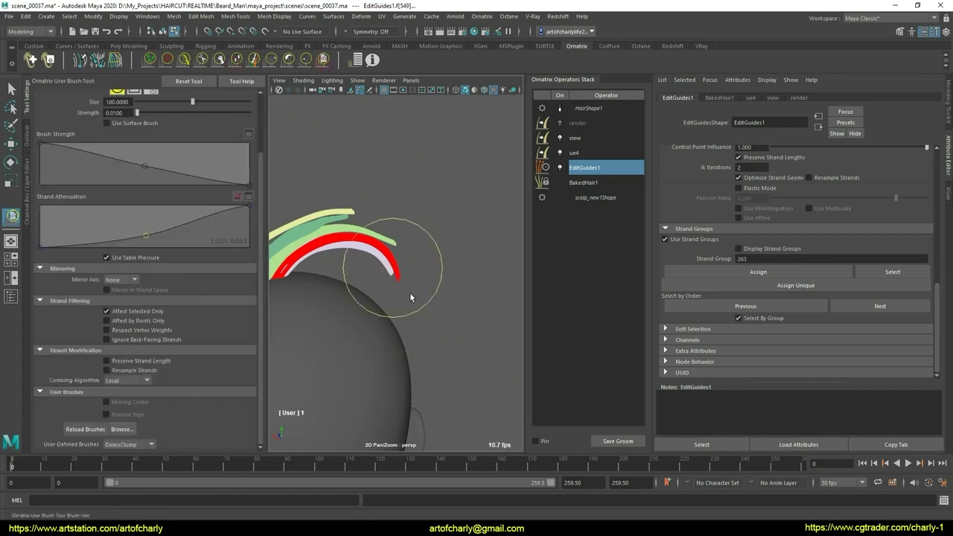
pyautogui.click(236, 61)
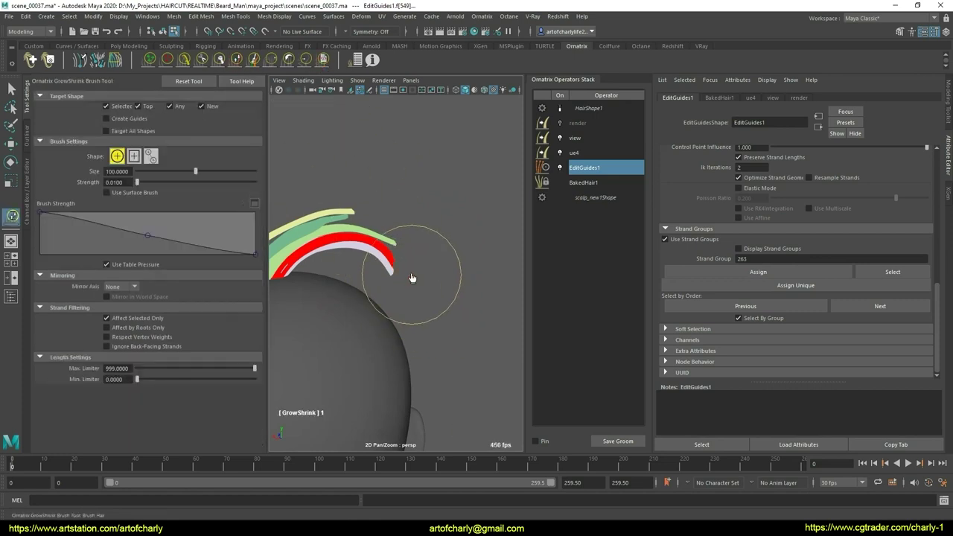
pyautogui.click(325, 67)
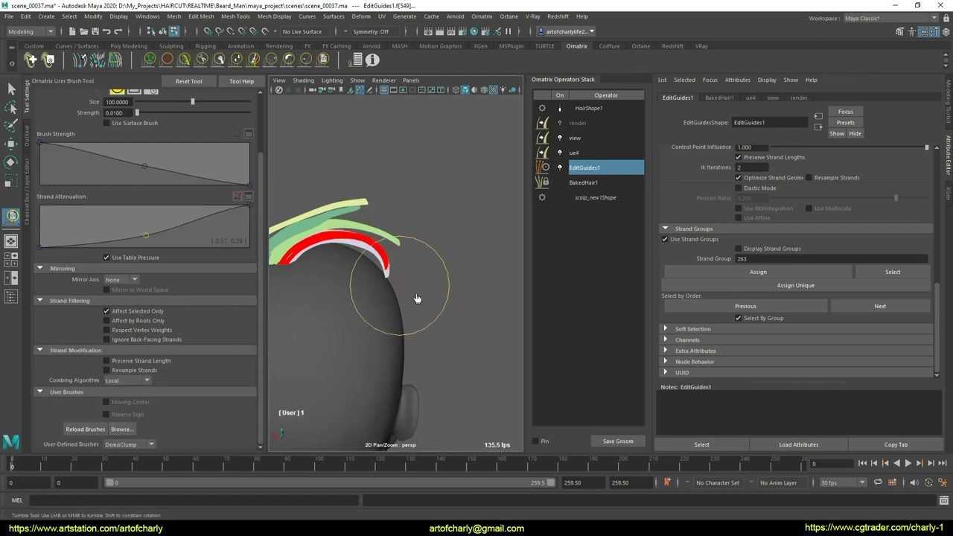
pyautogui.moveTo(417, 297)
pyautogui.keyDown('alt'); pyautogui.mouseDown()
pyautogui.moveTo(356, 299)
pyautogui.moveTo(422, 260)
pyautogui.mouseUp(); pyautogui.keyUp('alt')
pyautogui.press('q')
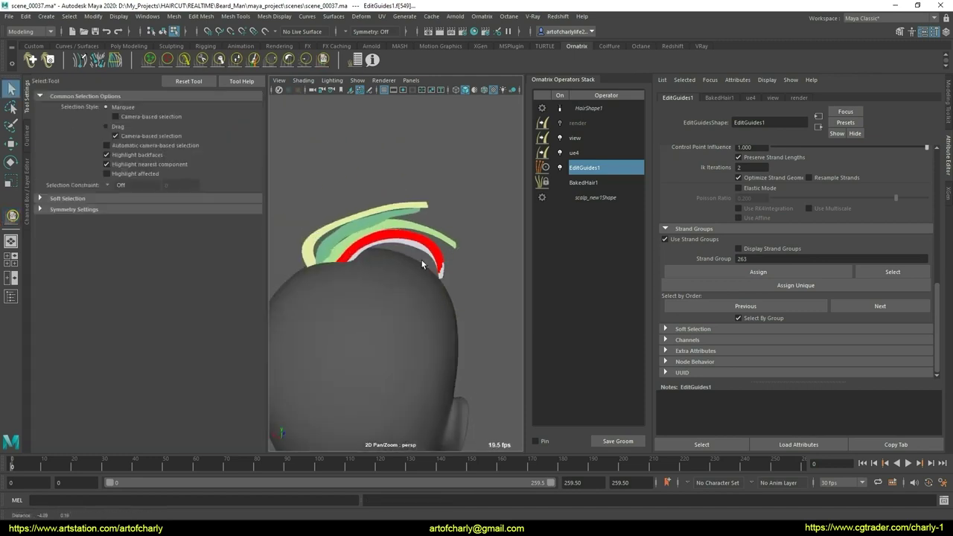
pyautogui.keyDown('alt'); pyautogui.moveTo(422, 260); pyautogui.dragTo(429, 311, button='right'); pyautogui.keyUp('alt')
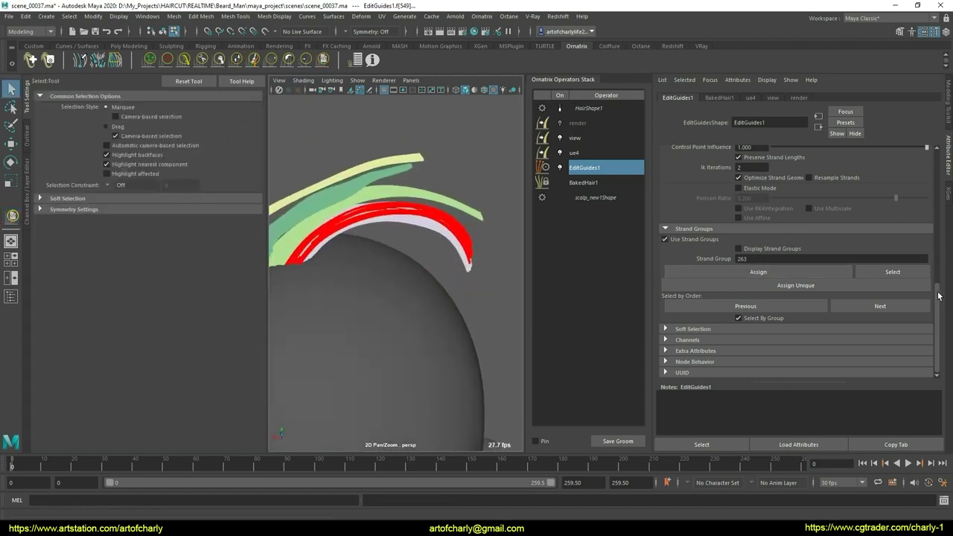
pyautogui.scroll(2, 879, 268)
pyautogui.scroll(2, 804, 224)
pyautogui.scroll(2, 745, 194)
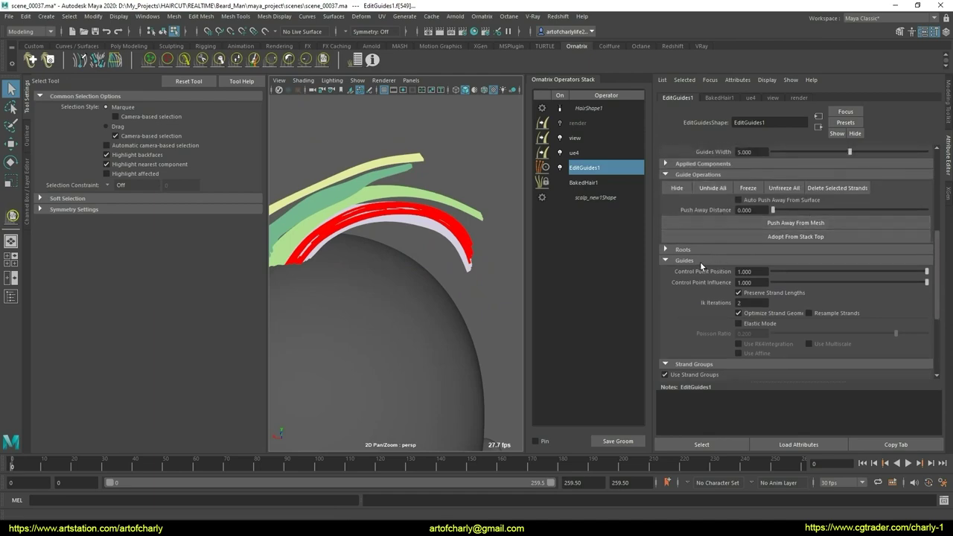
# Collapse the guide settings section and unhide all guide strands
pyautogui.click(701, 261)
pyautogui.click(711, 189)
pyautogui.keyDown('alt'); pyautogui.moveTo(394, 281); pyautogui.dragTo(404, 259); pyautogui.keyUp('alt')
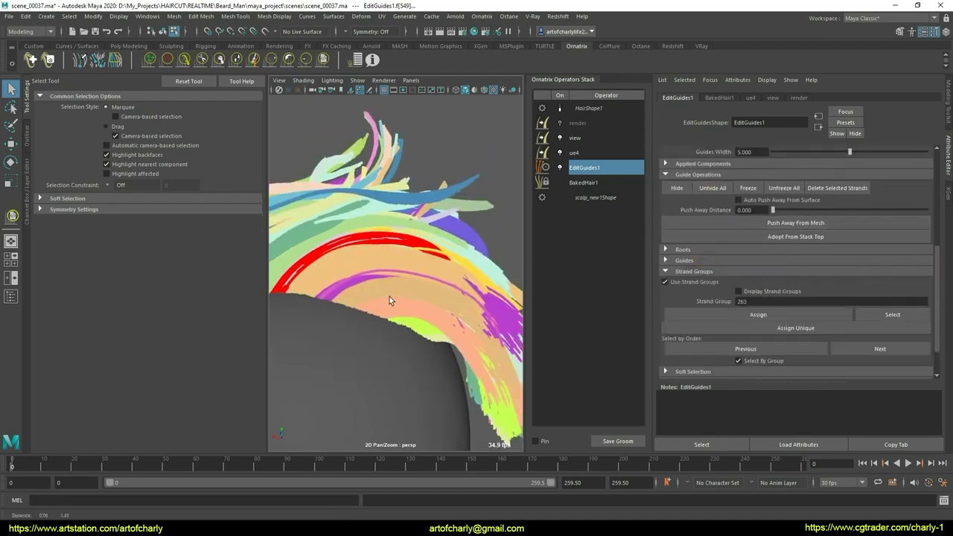
pyautogui.scroll(3, 405, 259)
pyautogui.scroll(3, 353, 315)
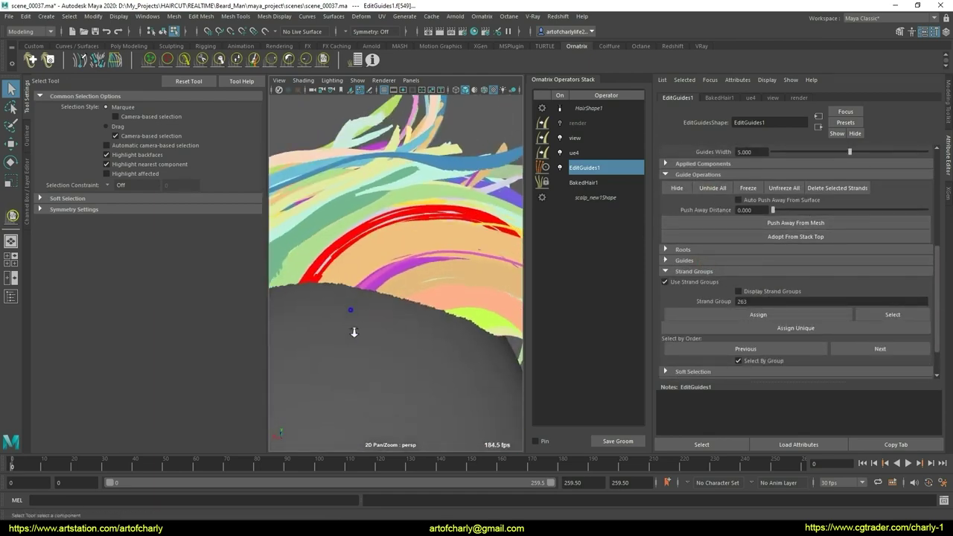
pyautogui.scroll(3, 380, 317)
pyautogui.scroll(2, 377, 335)
pyautogui.moveTo(377, 334)
pyautogui.keyDown('alt'); pyautogui.mouseDown()
pyautogui.moveTo(426, 315)
pyautogui.moveTo(378, 302)
pyautogui.moveTo(412, 314)
pyautogui.moveTo(370, 315)
pyautogui.mouseUp(); pyautogui.keyUp('alt')
# Add strand group 41 and another strand group to the guide selection
pyautogui.keyDown('shift'); pyautogui.click(376, 290); pyautogui.keyUp('shift')
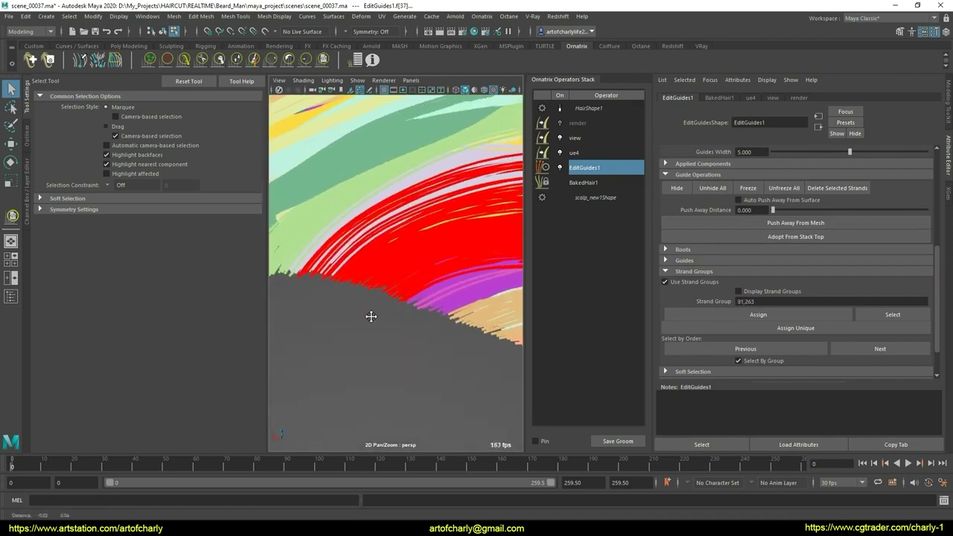
pyautogui.keyDown('alt'); pyautogui.moveTo(370, 315); pyautogui.dragTo(403, 377, button='right'); pyautogui.keyUp('alt')
pyautogui.moveTo(403, 377)
pyautogui.keyDown('alt'); pyautogui.mouseDown()
pyautogui.moveTo(366, 331)
pyautogui.moveTo(384, 328)
pyautogui.mouseUp(); pyautogui.keyUp('alt')
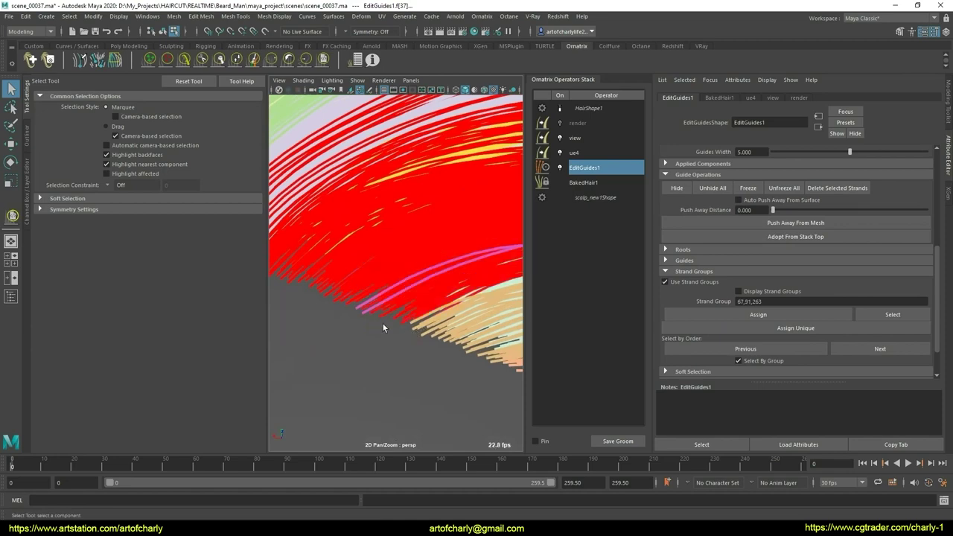
pyautogui.keyDown('alt'); pyautogui.moveTo(384, 345); pyautogui.dragTo(332, 264, button='right'); pyautogui.keyUp('alt')
pyautogui.moveTo(332, 264)
pyautogui.keyDown('alt'); pyautogui.mouseDown()
pyautogui.moveTo(308, 286)
pyautogui.moveTo(330, 283)
pyautogui.mouseUp(); pyautogui.keyUp('alt')
pyautogui.keyDown('alt'); pyautogui.moveTo(330, 283); pyautogui.dragTo(397, 311, button='middle'); pyautogui.keyUp('alt')
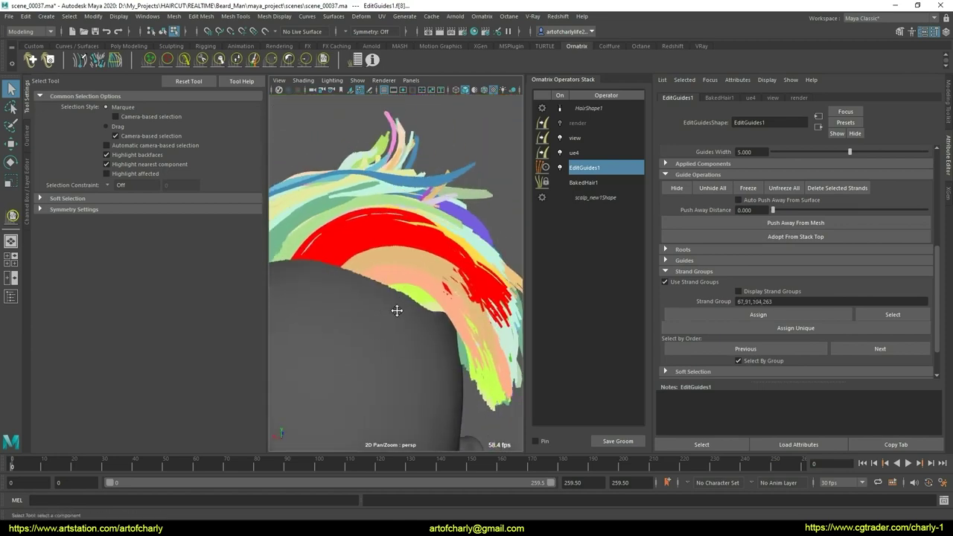
pyautogui.scroll(2, 380, 320)
pyautogui.scroll(2, 372, 330)
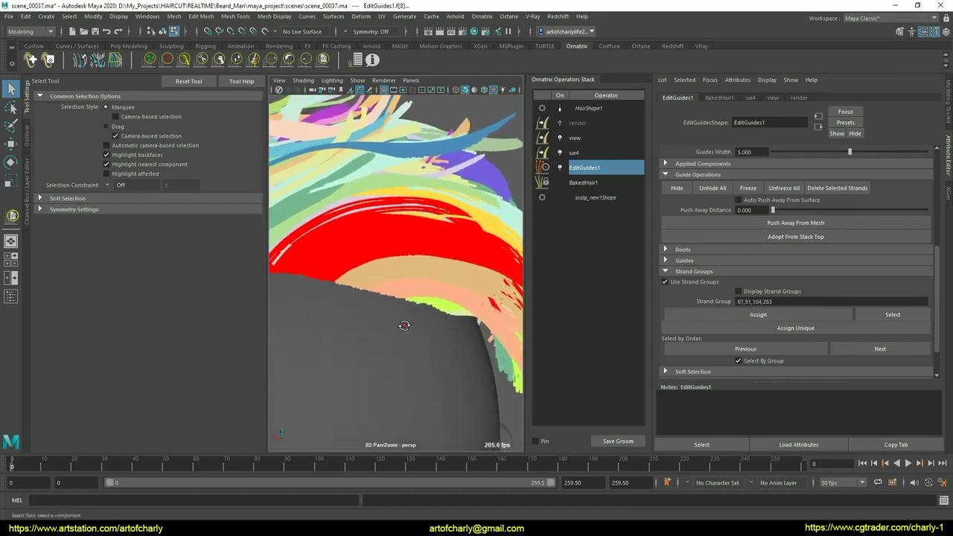
pyautogui.scroll(2, 373, 330)
pyautogui.scroll(2, 384, 326)
pyautogui.scroll(2, 319, 342)
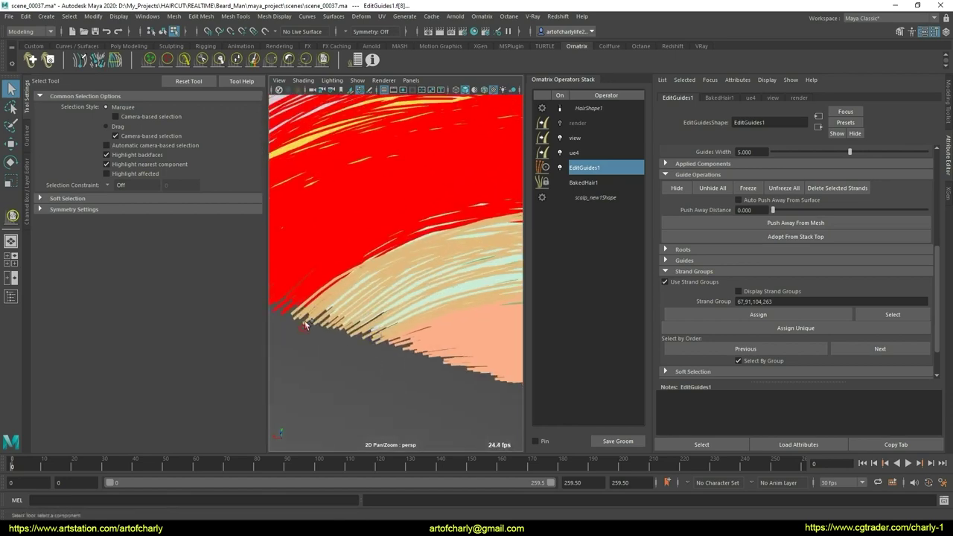
pyautogui.click(372, 347)
pyautogui.scroll(-2, 379, 338)
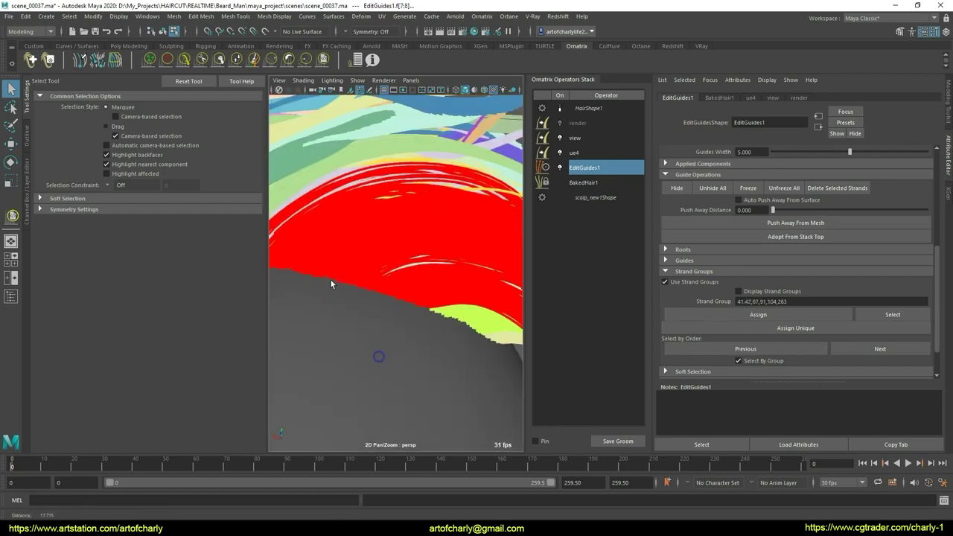
pyautogui.scroll(-2, 331, 280)
pyautogui.scroll(-2, 368, 298)
pyautogui.scroll(-2, 374, 310)
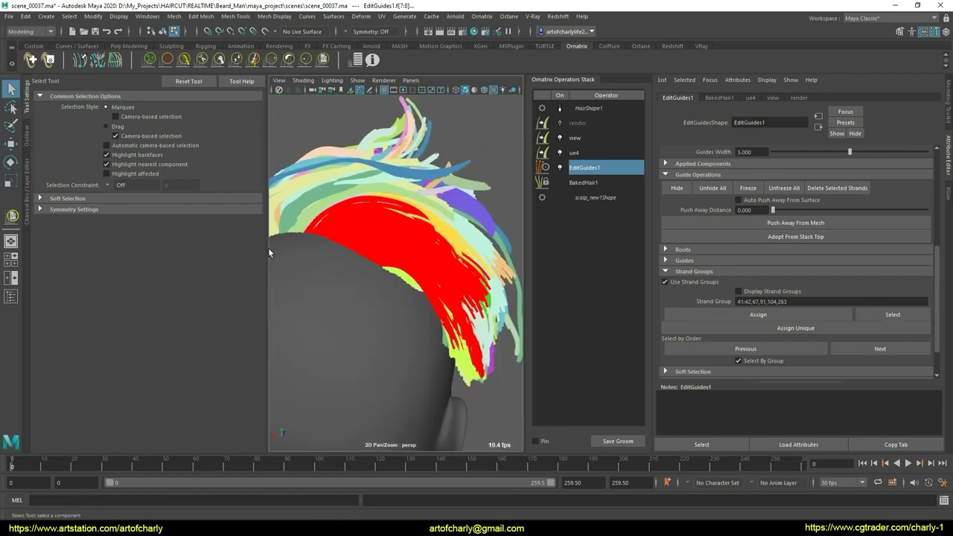
# Invert the selection, hide those guides, and pick strand groups 67,104 along the lower edge
pyautogui.hotkey('ctrl', 'shift', 'i')
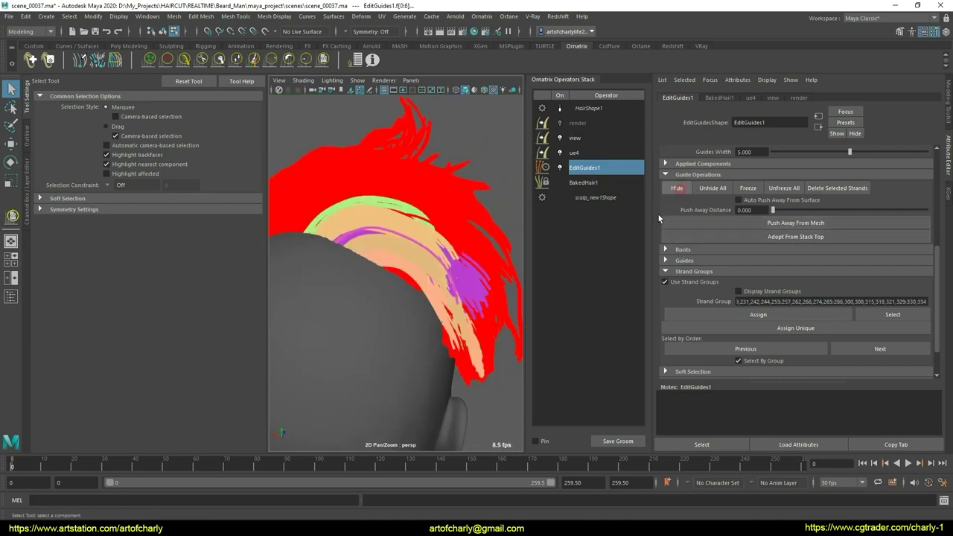
pyautogui.click(677, 188)
pyautogui.moveTo(392, 317)
pyautogui.keyDown('alt'); pyautogui.mouseDown()
pyautogui.moveTo(395, 258)
pyautogui.moveTo(388, 283)
pyautogui.moveTo(465, 269)
pyautogui.moveTo(356, 315)
pyautogui.moveTo(400, 301)
pyautogui.moveTo(412, 285)
pyautogui.mouseUp(); pyautogui.keyUp('alt')
pyautogui.click(395, 258)
pyautogui.scroll(3, 403, 279)
pyautogui.scroll(4, 362, 356)
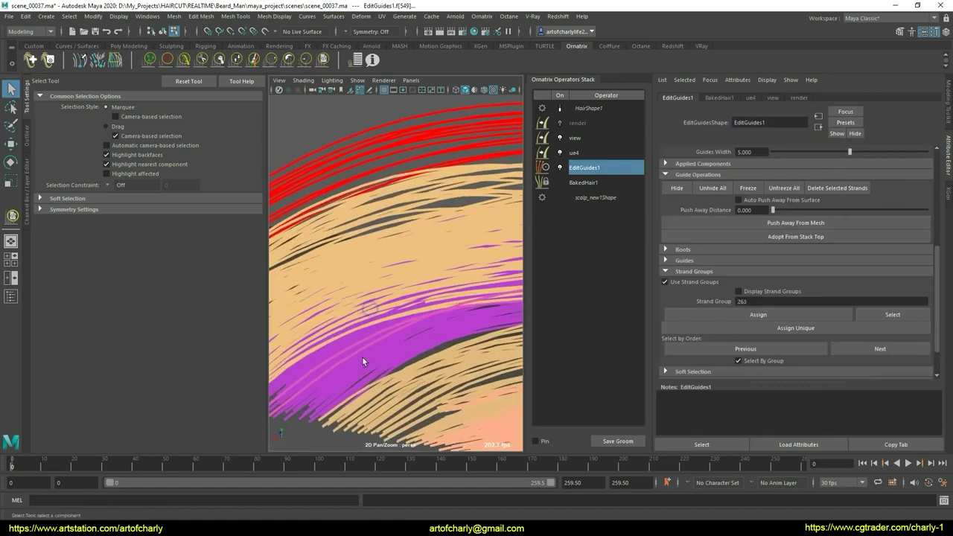
pyautogui.scroll(3, 342, 341)
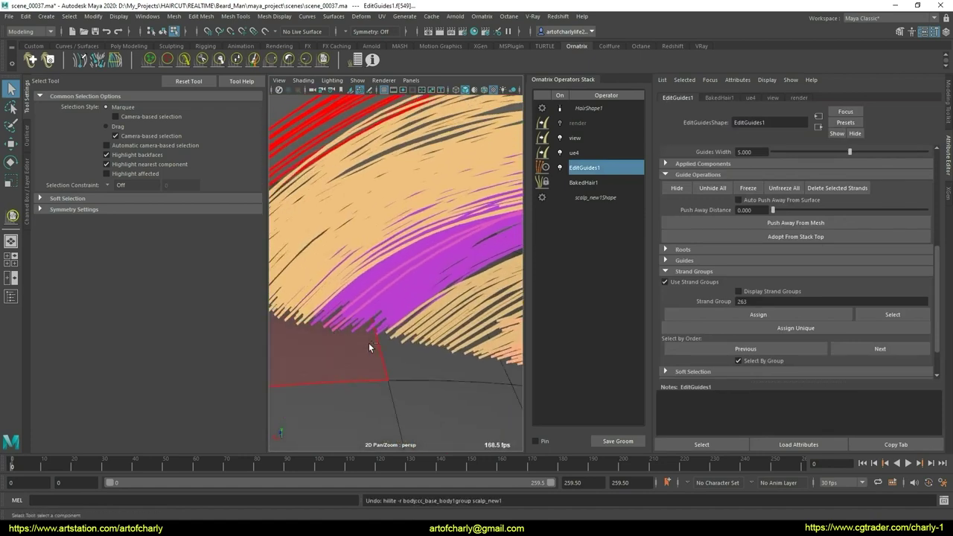
pyautogui.moveTo(369, 343)
pyautogui.keyDown('alt'); pyautogui.mouseDown(button='middle')
pyautogui.moveTo(354, 340)
pyautogui.moveTo(349, 290)
pyautogui.mouseUp(button='middle'); pyautogui.keyUp('alt')
# Click through strand groups 67/104, 41 and 91, then box-select groups 3, 41 and 42
pyautogui.click(348, 290)
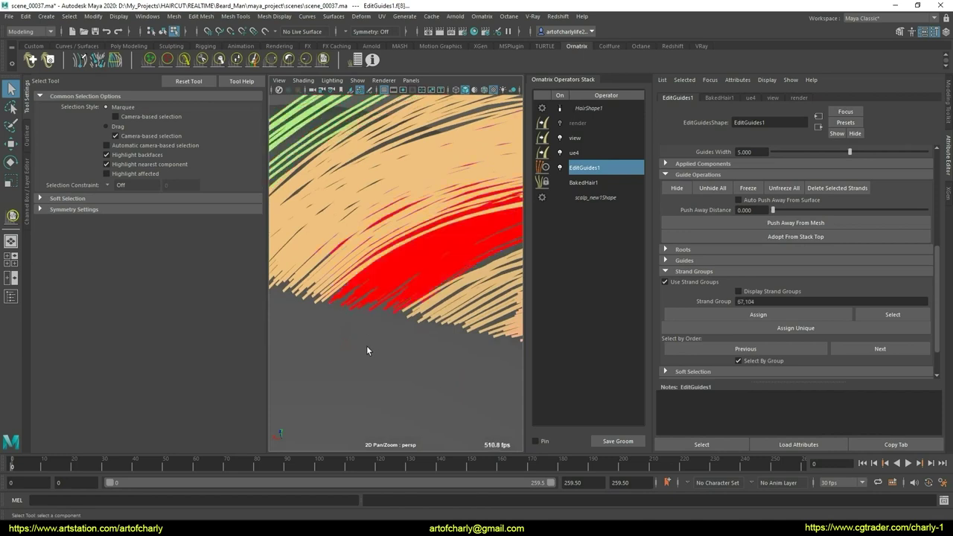
pyautogui.scroll(-3, 366, 346)
pyautogui.scroll(-2, 319, 294)
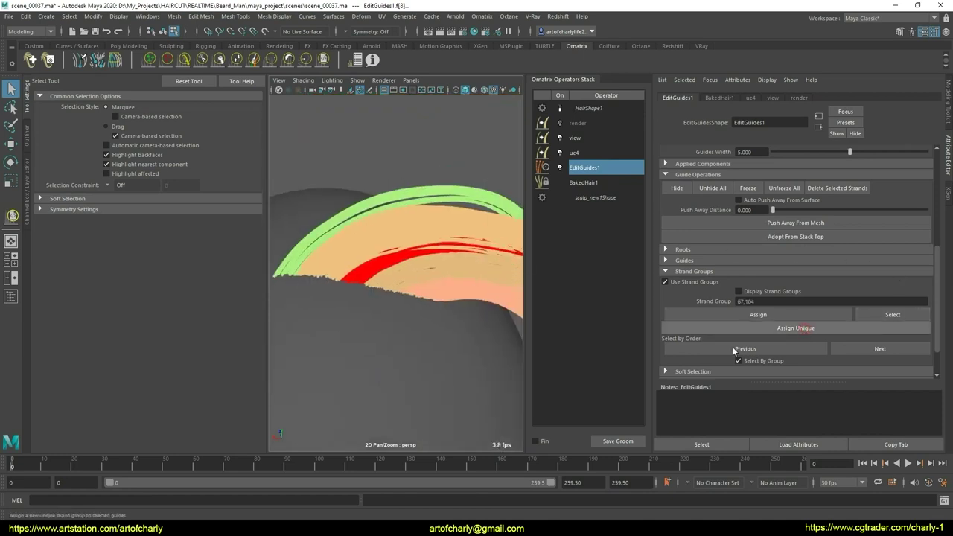
pyautogui.scroll(3, 373, 314)
pyautogui.click(376, 314)
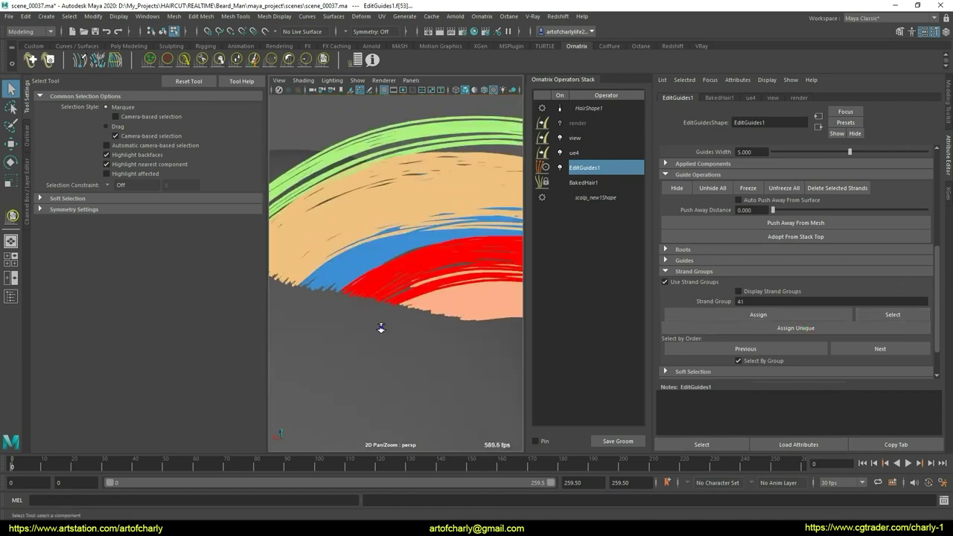
pyautogui.moveTo(381, 326)
pyautogui.keyDown('alt'); pyautogui.mouseDown()
pyautogui.moveTo(388, 315)
pyautogui.moveTo(369, 311)
pyautogui.moveTo(411, 351)
pyautogui.moveTo(372, 417)
pyautogui.moveTo(360, 340)
pyautogui.moveTo(376, 314)
pyautogui.mouseUp(); pyautogui.keyUp('alt')
pyautogui.moveTo(376, 315)
pyautogui.keyDown('alt'); pyautogui.mouseDown(button='right')
pyautogui.moveTo(484, 343)
pyautogui.moveTo(404, 382)
pyautogui.moveTo(340, 358)
pyautogui.mouseUp(button='right'); pyautogui.keyUp('alt')
pyautogui.click(340, 357)
pyautogui.keyDown('alt'); pyautogui.moveTo(341, 358); pyautogui.dragTo(357, 340); pyautogui.keyUp('alt')
pyautogui.keyDown('alt'); pyautogui.moveTo(358, 341); pyautogui.dragTo(325, 327, button='right'); pyautogui.keyUp('alt')
pyautogui.moveTo(325, 328)
pyautogui.keyDown('alt'); pyautogui.mouseDown()
pyautogui.moveTo(357, 350)
pyautogui.moveTo(417, 331)
pyautogui.moveTo(447, 339)
pyautogui.moveTo(442, 275)
pyautogui.mouseUp(); pyautogui.keyUp('alt')
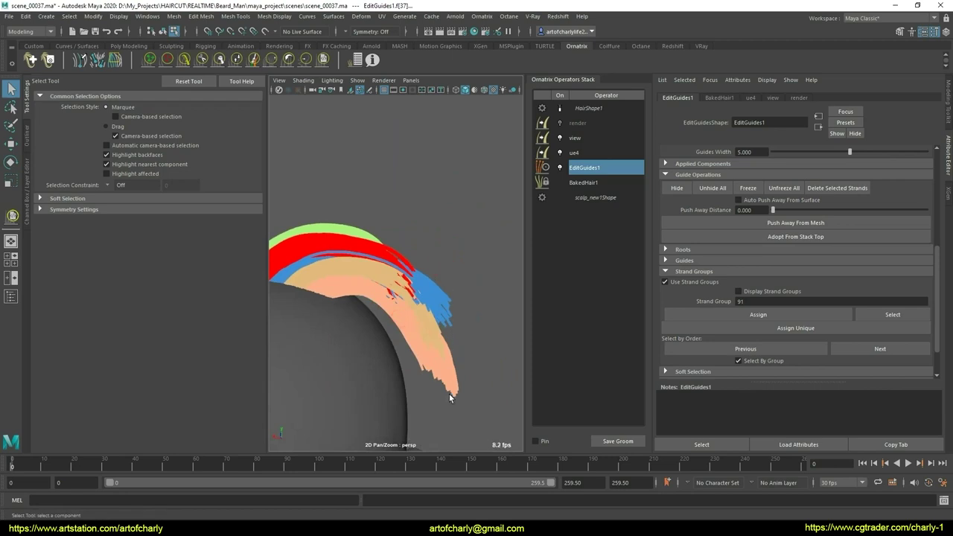
pyautogui.moveTo(415, 341); pyautogui.dragTo(432, 341)
# Switch the Comb brush's combing algorithm from Optimized to Legacy, comb the side strands, then return to Select
pyautogui.click(184, 60)
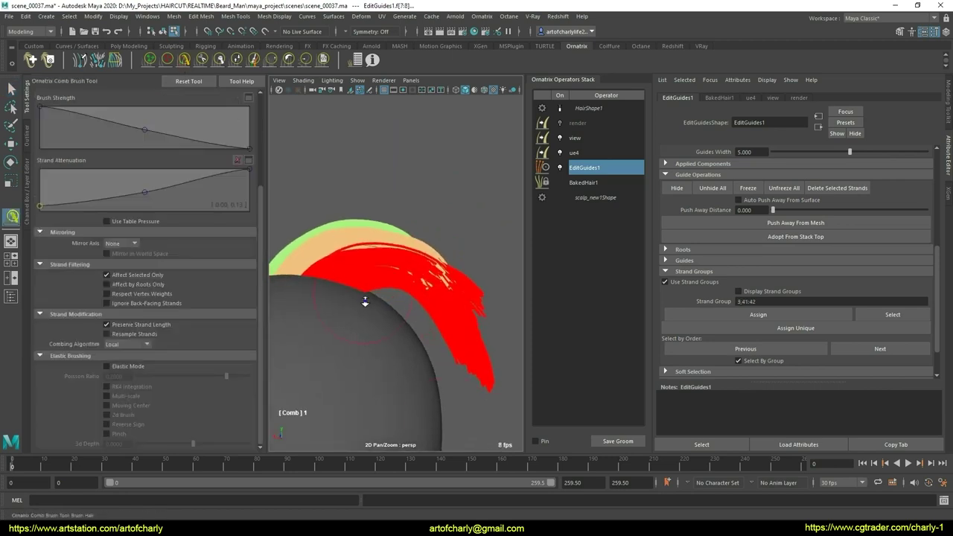
pyautogui.keyDown('alt'); pyautogui.moveTo(365, 299); pyautogui.dragTo(313, 313); pyautogui.keyUp('alt')
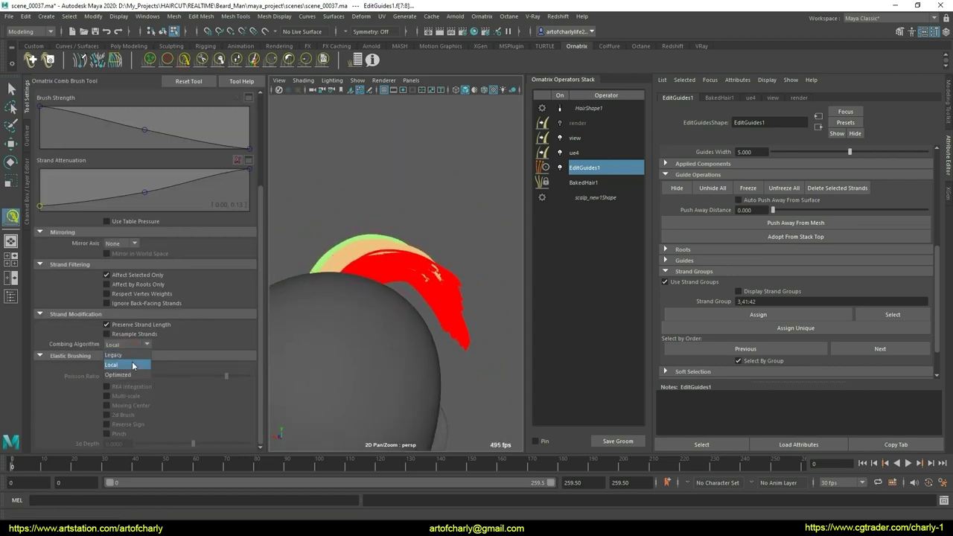
pyautogui.click(119, 374)
pyautogui.keyDown('alt'); pyautogui.moveTo(447, 299); pyautogui.dragTo(442, 297); pyautogui.keyUp('alt')
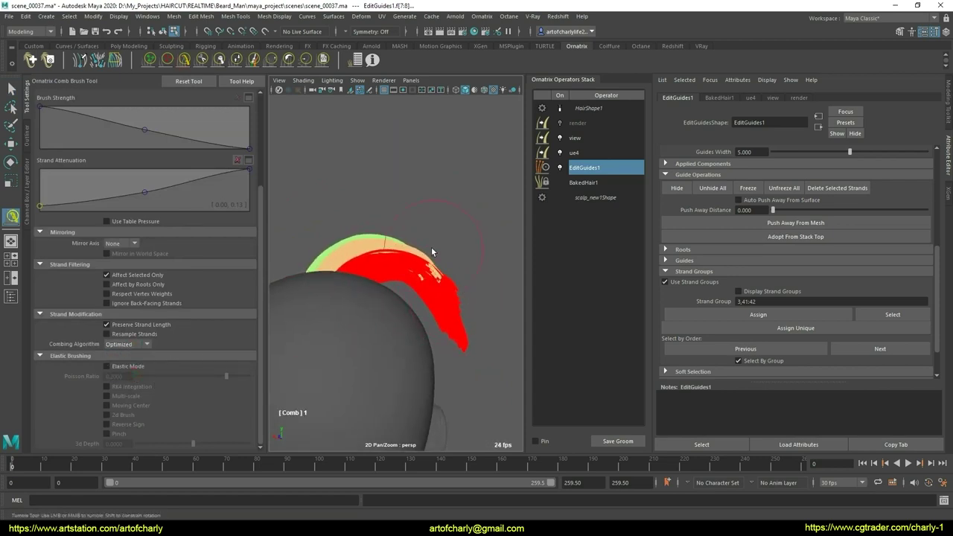
pyautogui.click(131, 353)
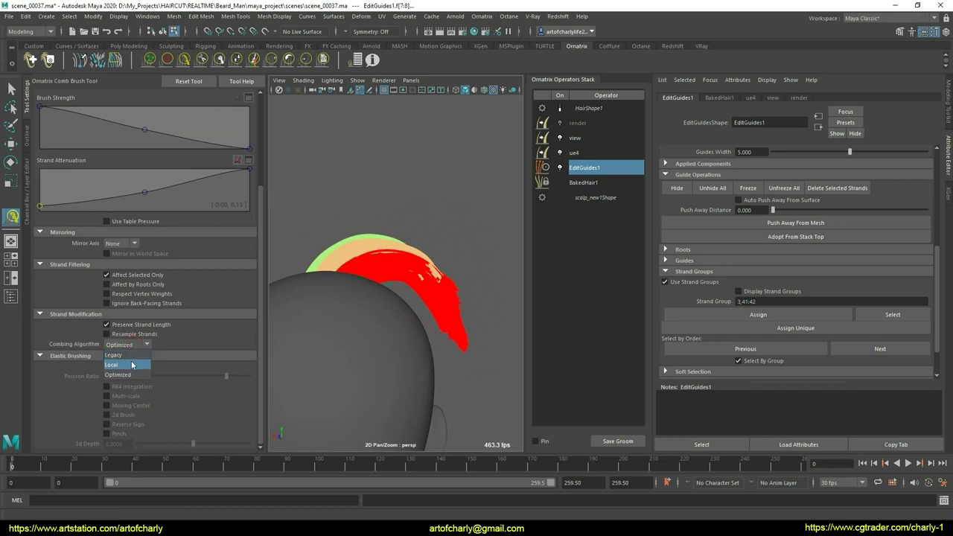
pyautogui.click(128, 365)
pyautogui.moveTo(390, 229)
pyautogui.keyDown('alt'); pyautogui.mouseDown()
pyautogui.moveTo(377, 222)
pyautogui.moveTo(418, 248)
pyautogui.mouseUp(); pyautogui.keyUp('alt')
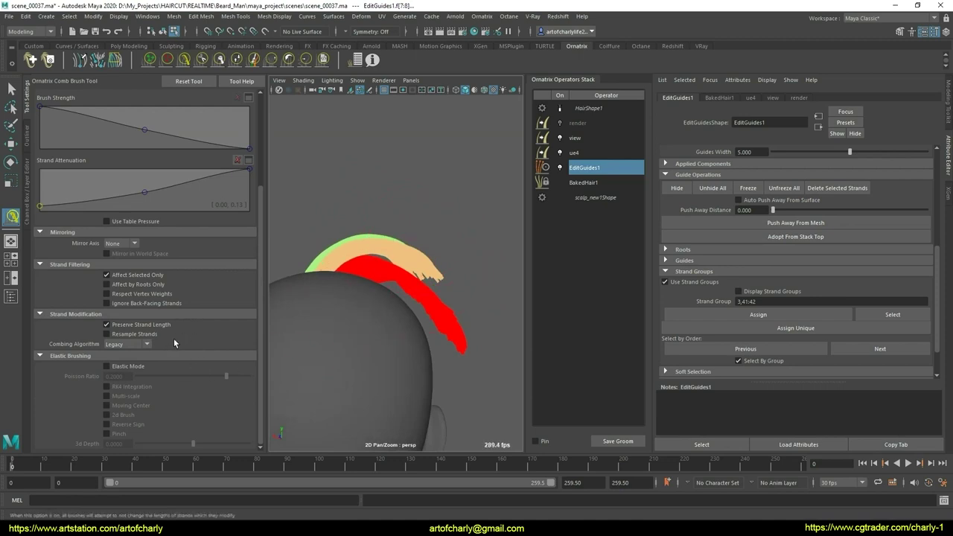
pyautogui.click(146, 344)
pyautogui.click(139, 367)
pyautogui.moveTo(298, 295)
pyautogui.keyDown('alt'); pyautogui.mouseDown(button='right')
pyautogui.moveTo(438, 329)
pyautogui.moveTo(486, 288)
pyautogui.mouseUp(button='right'); pyautogui.keyUp('alt')
pyautogui.press('q')
pyautogui.moveTo(480, 304)
pyautogui.keyDown('alt'); pyautogui.mouseDown()
pyautogui.moveTo(426, 295)
pyautogui.moveTo(417, 290)
pyautogui.moveTo(427, 281)
pyautogui.mouseUp(); pyautogui.keyUp('alt')
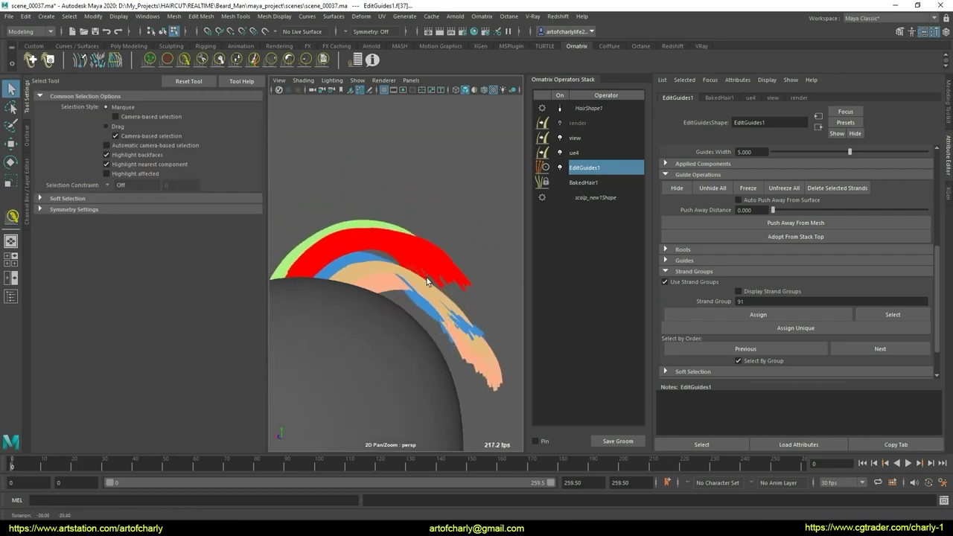
# Lengthen the red strands with GrowShrink, trim them with Cut, and clump them with DemoClump
pyautogui.click(237, 59)
pyautogui.keyDown('alt'); pyautogui.moveTo(319, 191); pyautogui.dragTo(461, 347); pyautogui.keyUp('alt')
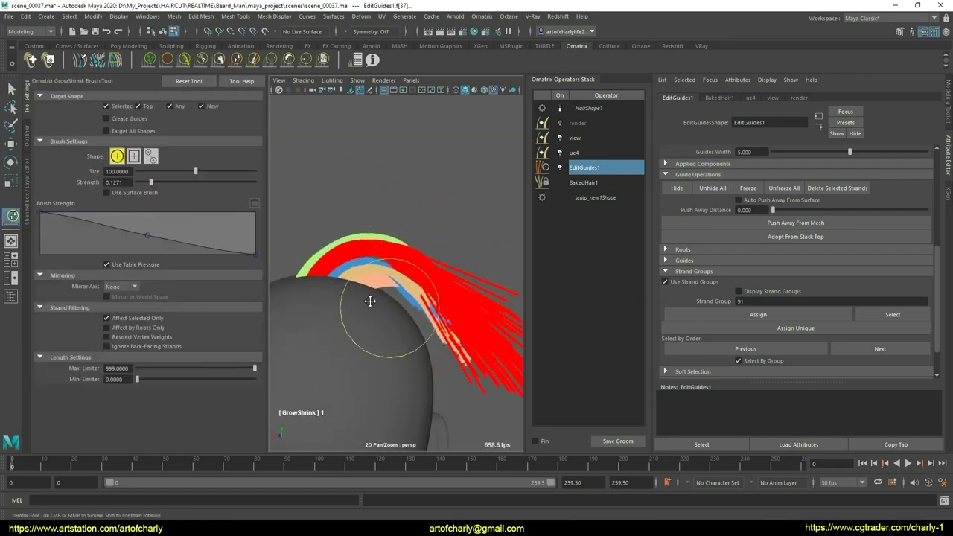
pyautogui.keyDown('alt'); pyautogui.moveTo(371, 300); pyautogui.dragTo(395, 270); pyautogui.keyUp('alt')
pyautogui.keyDown('alt'); pyautogui.moveTo(396, 271); pyautogui.dragTo(341, 240, button='middle'); pyautogui.keyUp('alt')
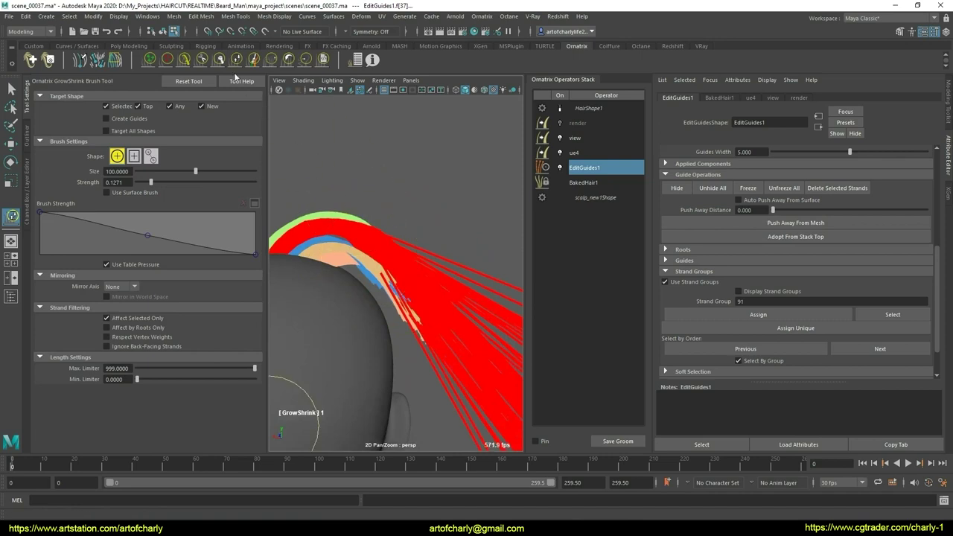
pyautogui.click(202, 60)
pyautogui.moveTo(394, 170)
pyautogui.mouseDown()
pyautogui.moveTo(500, 234)
pyautogui.moveTo(402, 384)
pyautogui.mouseUp()
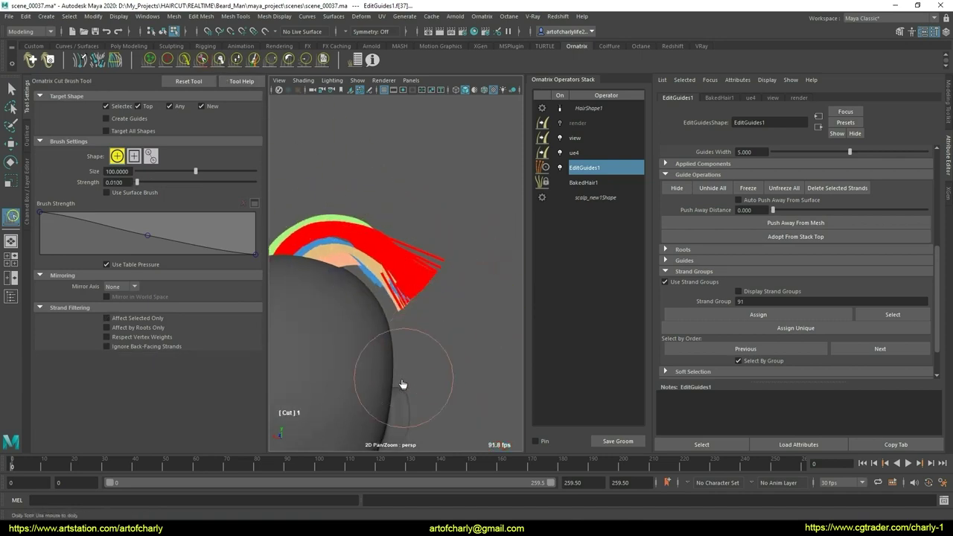
pyautogui.click(324, 60)
pyautogui.moveTo(380, 216)
pyautogui.mouseDown()
pyautogui.moveTo(402, 268)
pyautogui.moveTo(330, 298)
pyautogui.moveTo(390, 271)
pyautogui.moveTo(444, 295)
pyautogui.mouseUp()
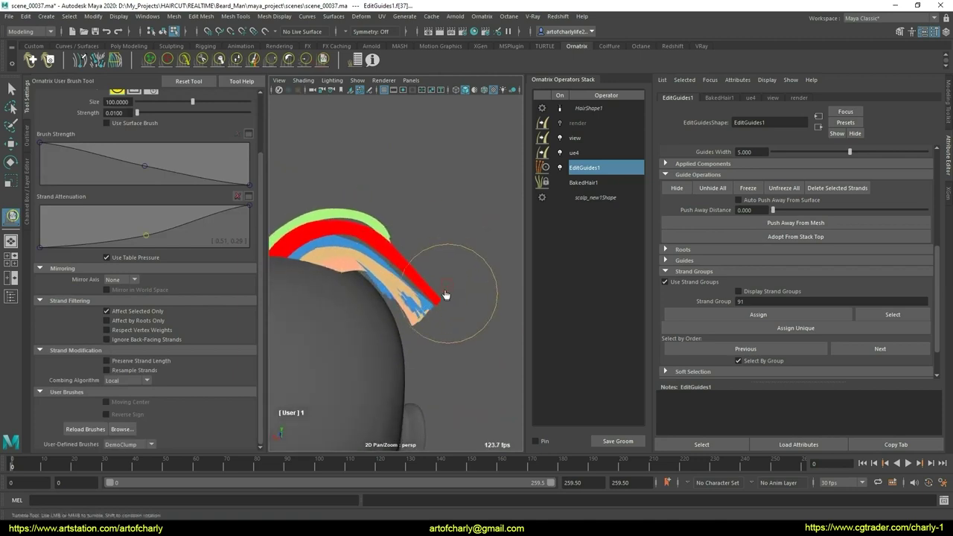
# Refine the red lock with the GrowShrink, Smooth, DemoClump and Comb brushes, then return to Select
pyautogui.click(237, 63)
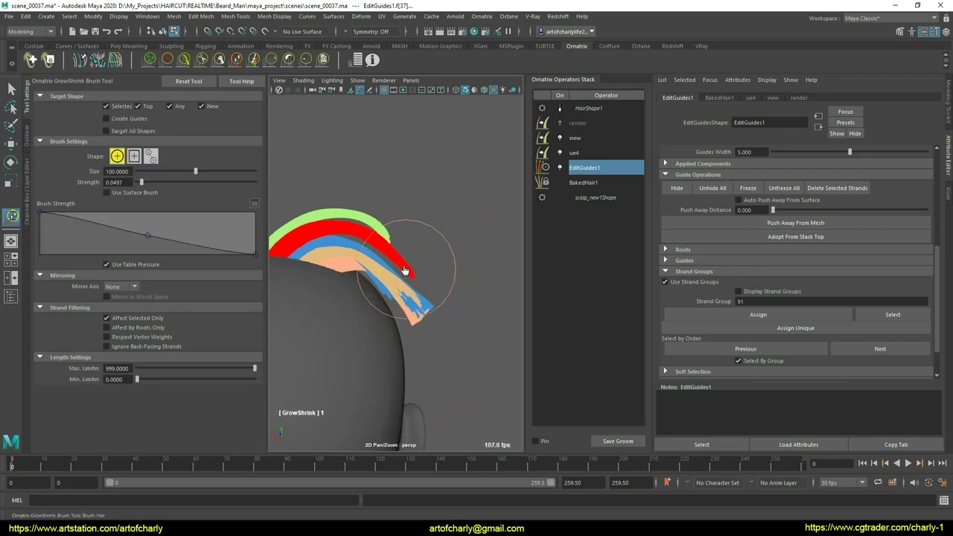
pyautogui.click(306, 59)
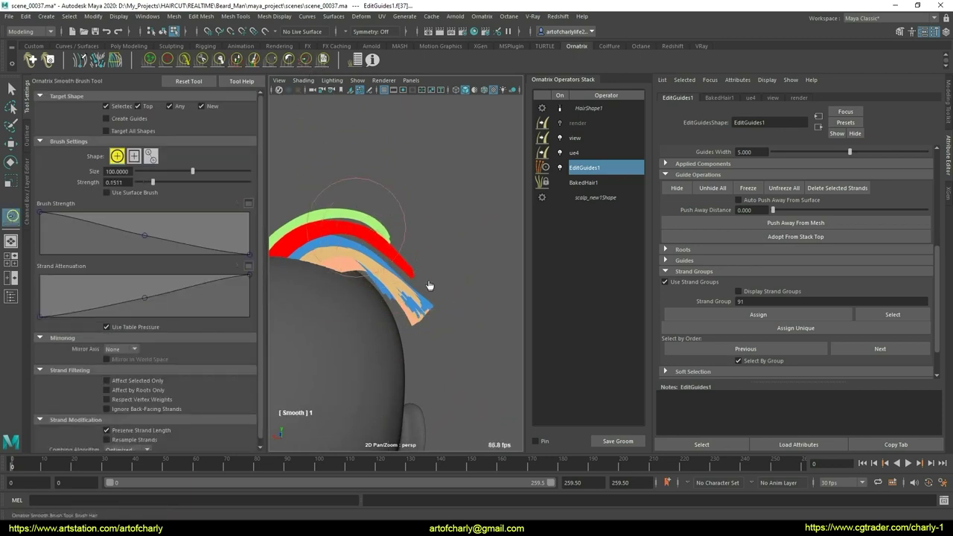
pyautogui.click(323, 60)
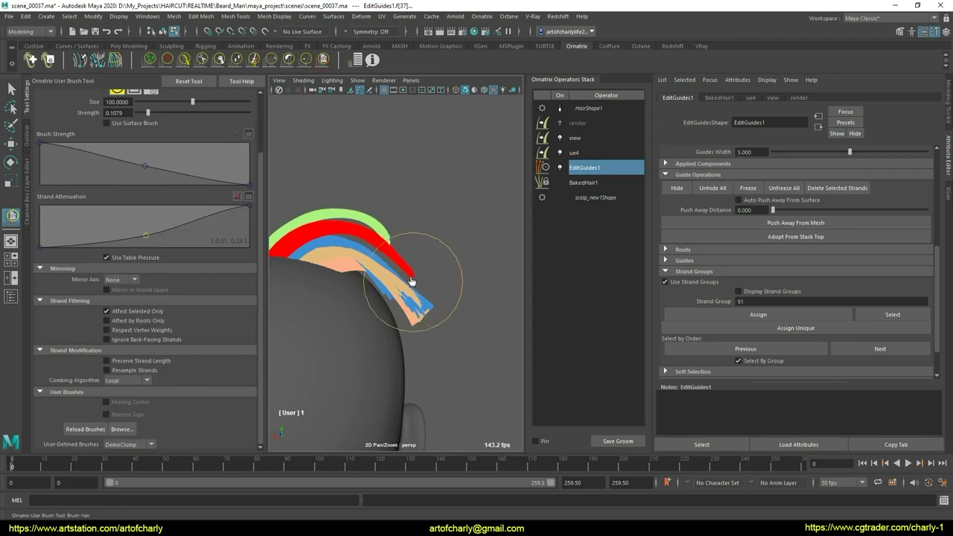
pyautogui.click(198, 63)
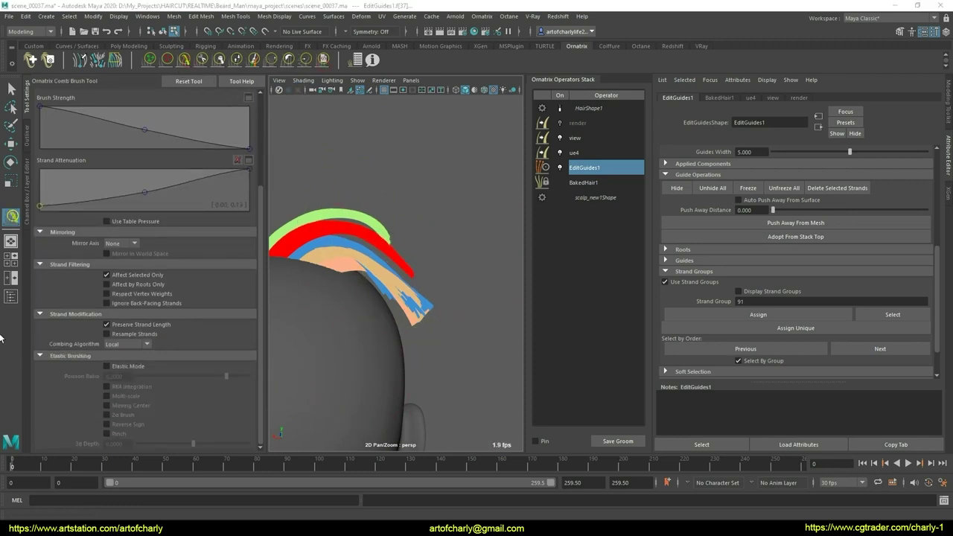
pyautogui.keyDown('alt'); pyautogui.moveTo(426, 145); pyautogui.dragTo(192, 116); pyautogui.keyUp('alt')
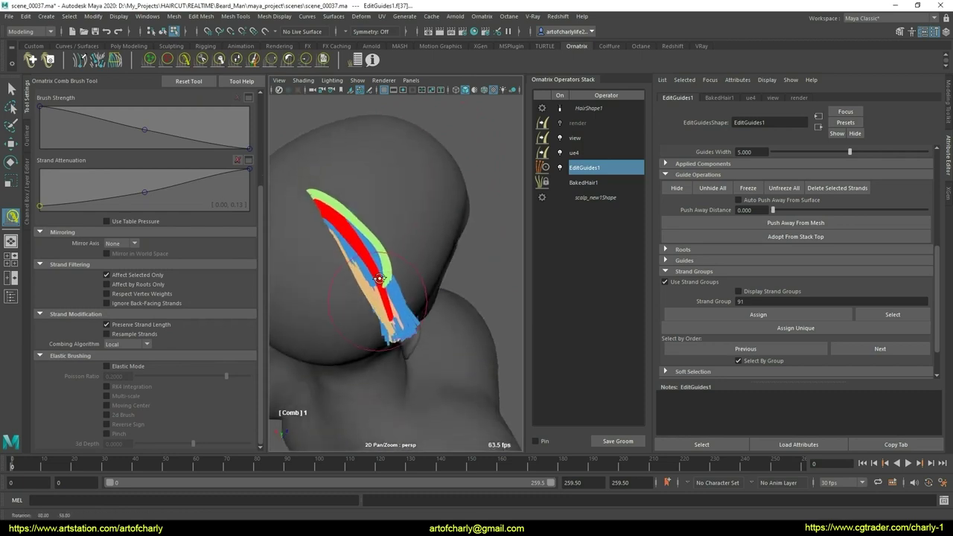
pyautogui.keyDown('alt'); pyautogui.moveTo(392, 279); pyautogui.dragTo(396, 306); pyautogui.keyUp('alt')
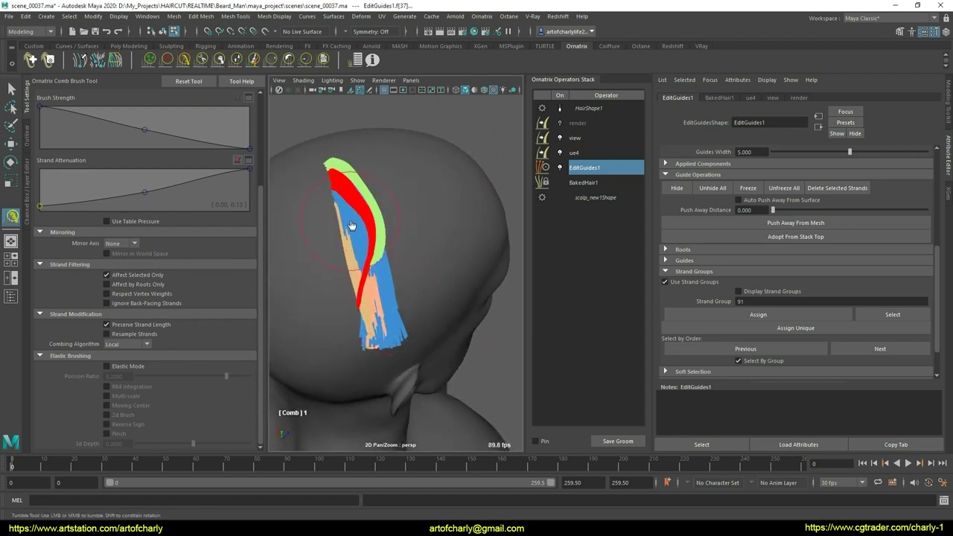
pyautogui.moveTo(376, 255)
pyautogui.keyDown('alt'); pyautogui.mouseDown()
pyautogui.moveTo(443, 300)
pyautogui.moveTo(350, 257)
pyautogui.moveTo(383, 267)
pyautogui.moveTo(402, 298)
pyautogui.mouseUp(); pyautogui.keyUp('alt')
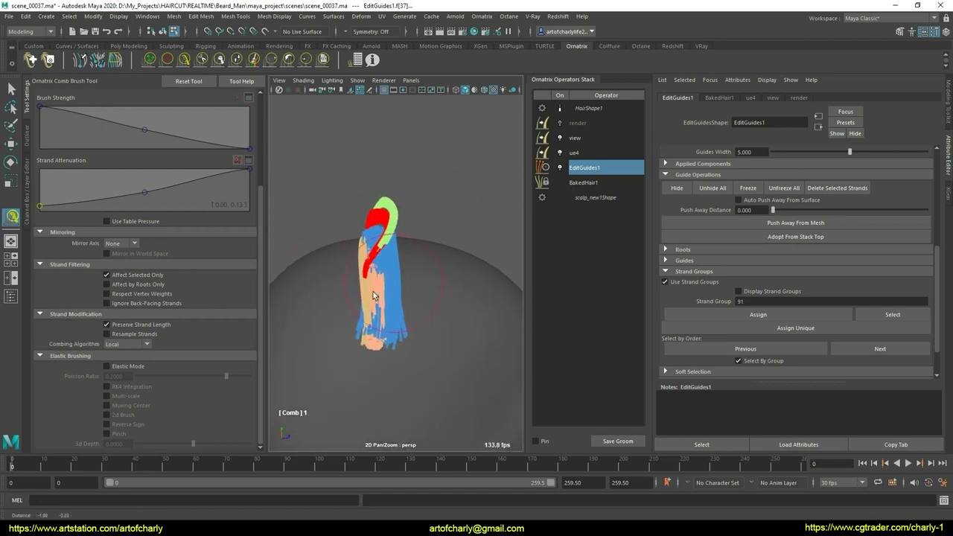
pyautogui.scroll(5, 415, 333)
pyautogui.moveTo(415, 333)
pyautogui.keyDown('alt'); pyautogui.mouseDown()
pyautogui.moveTo(420, 264)
pyautogui.moveTo(382, 217)
pyautogui.mouseUp(); pyautogui.keyUp('alt')
pyautogui.press('q')
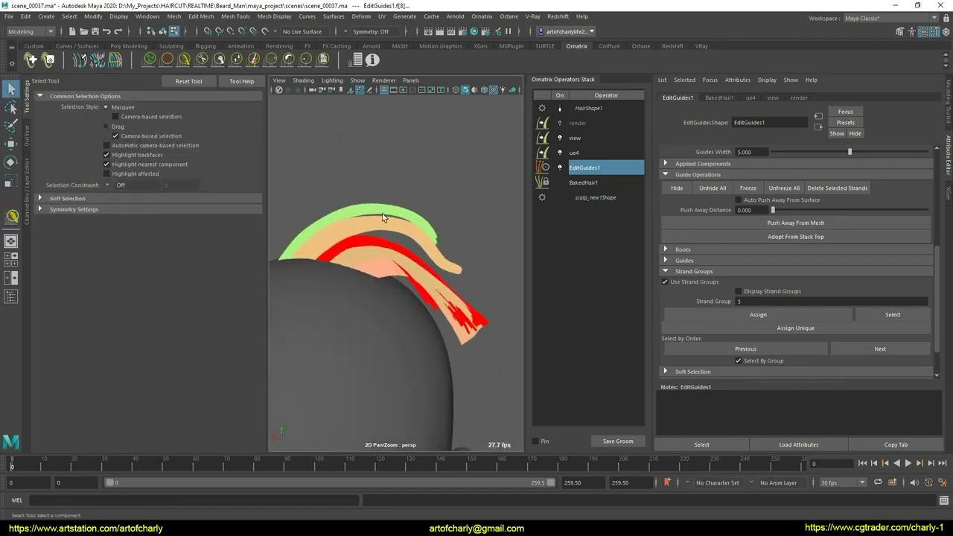
# Lengthen the red strands down past the ear, then trim them shorter with the Cut brush
pyautogui.click(238, 64)
pyautogui.scroll(-3, 392, 283)
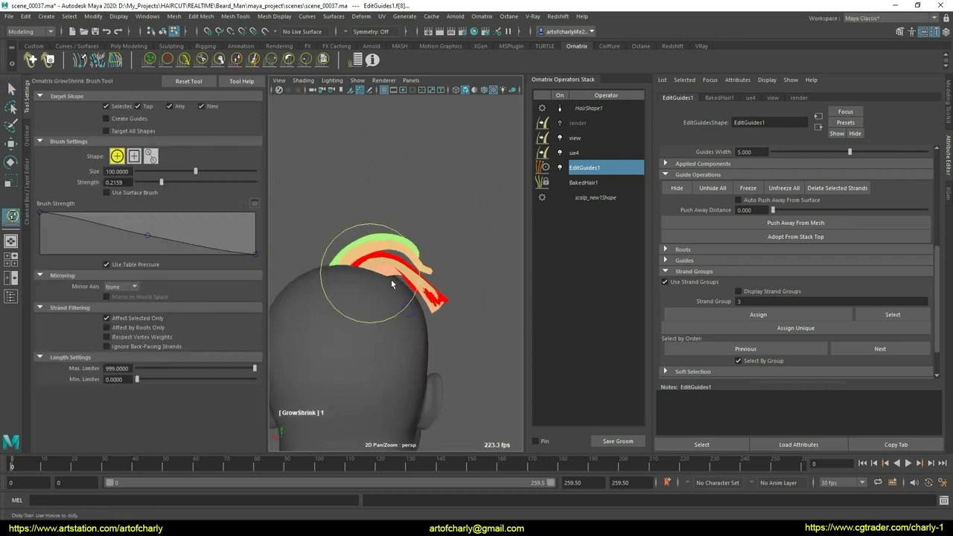
pyautogui.moveTo(413, 275)
pyautogui.keyDown('alt'); pyautogui.mouseDown()
pyautogui.moveTo(387, 216)
pyautogui.moveTo(452, 340)
pyautogui.moveTo(342, 225)
pyautogui.mouseUp(); pyautogui.keyUp('alt')
pyautogui.click(218, 62)
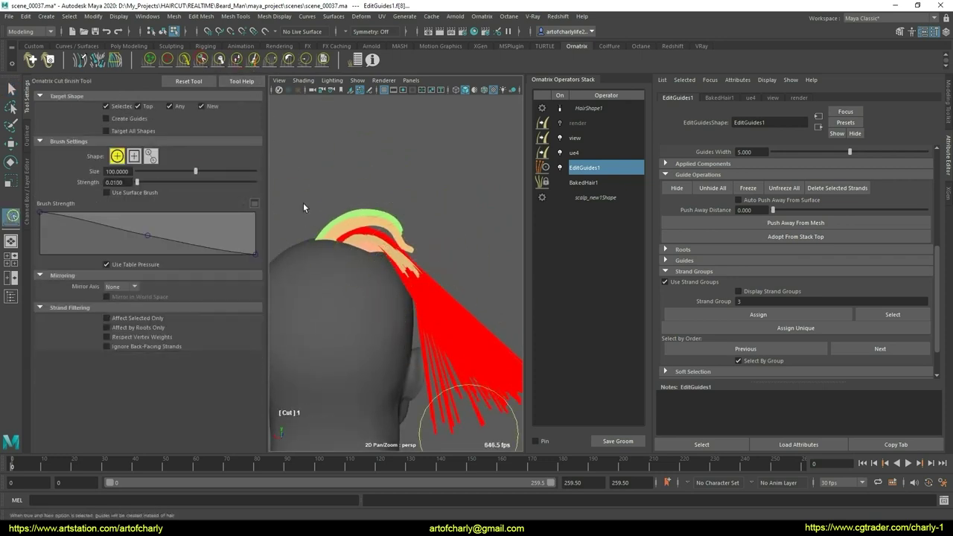
pyautogui.moveTo(477, 387)
pyautogui.mouseDown()
pyautogui.moveTo(425, 309)
pyautogui.moveTo(441, 304)
pyautogui.moveTo(409, 272)
pyautogui.moveTo(455, 276)
pyautogui.moveTo(447, 296)
pyautogui.mouseUp()
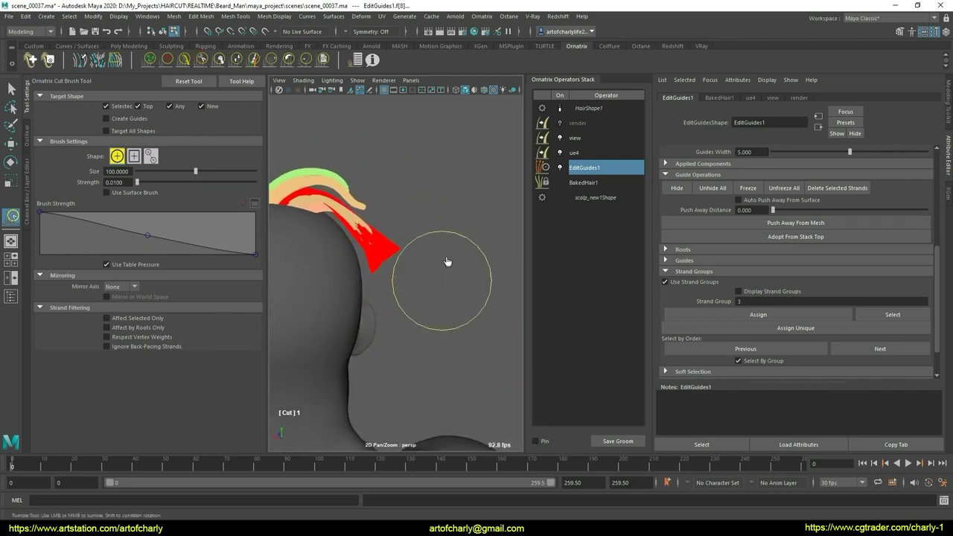
pyautogui.click(322, 59)
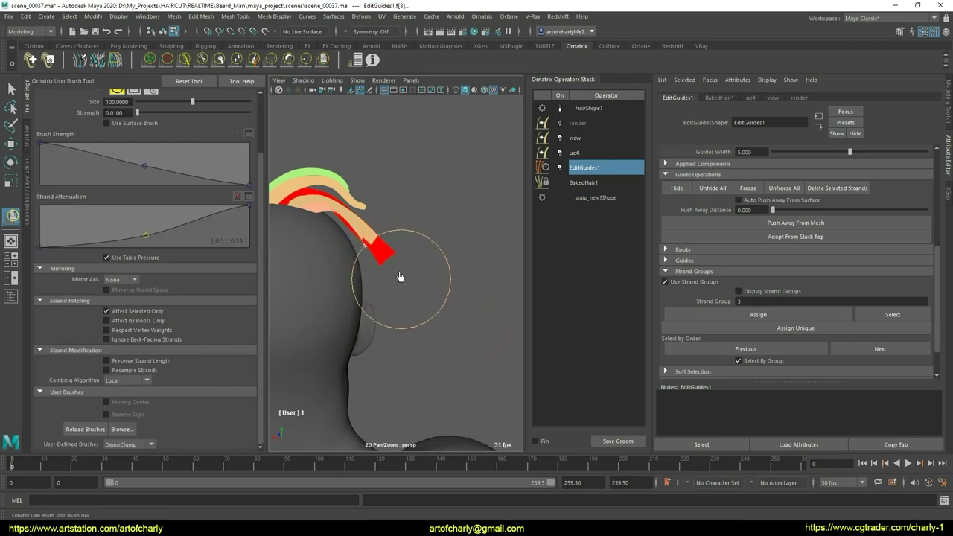
# Sculpt the guide groups with the Comb, GrowShrink and DemoClump brushes, tumbling around the head
pyautogui.click(184, 61)
pyautogui.moveTo(362, 262)
pyautogui.keyDown('alt'); pyautogui.mouseDown()
pyautogui.moveTo(385, 266)
pyautogui.moveTo(377, 246)
pyautogui.moveTo(361, 279)
pyautogui.moveTo(365, 268)
pyautogui.moveTo(340, 266)
pyautogui.moveTo(351, 266)
pyautogui.mouseUp(); pyautogui.keyUp('alt')
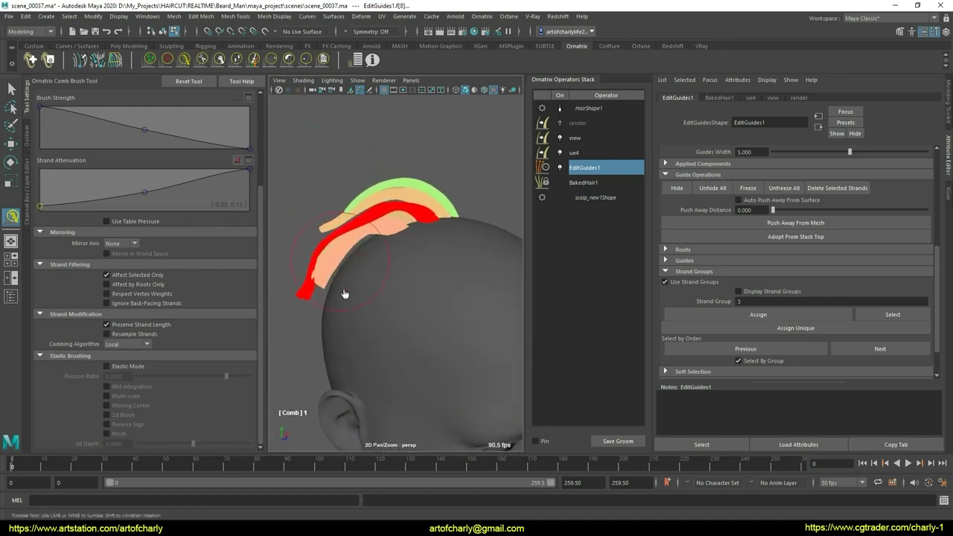
pyautogui.keyDown('alt'); pyautogui.moveTo(340, 294); pyautogui.dragTo(402, 298, button='middle'); pyautogui.keyUp('alt')
pyautogui.click(222, 60)
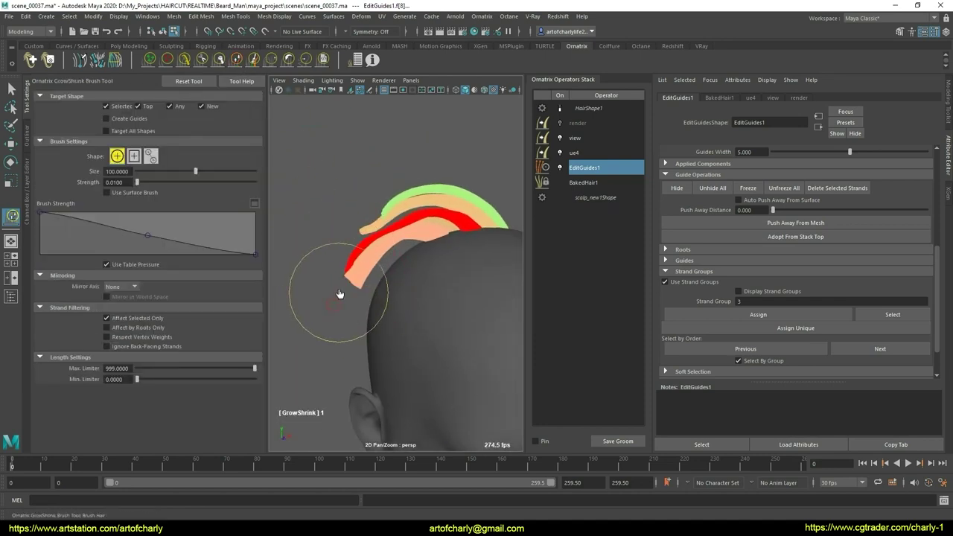
pyautogui.click(323, 60)
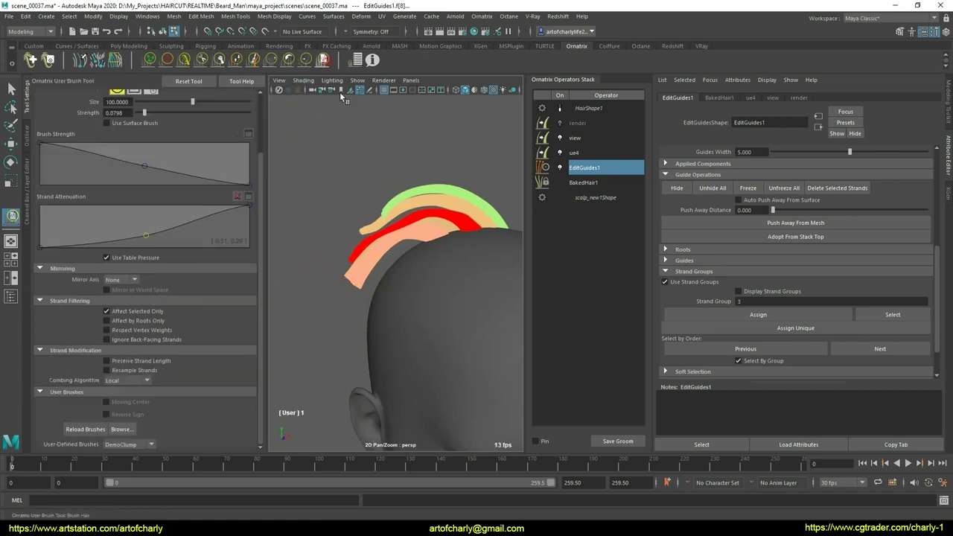
pyautogui.moveTo(357, 217)
pyautogui.keyDown('alt'); pyautogui.mouseDown()
pyautogui.moveTo(436, 273)
pyautogui.moveTo(398, 307)
pyautogui.moveTo(420, 191)
pyautogui.moveTo(457, 287)
pyautogui.moveTo(437, 298)
pyautogui.mouseUp(); pyautogui.keyUp('alt')
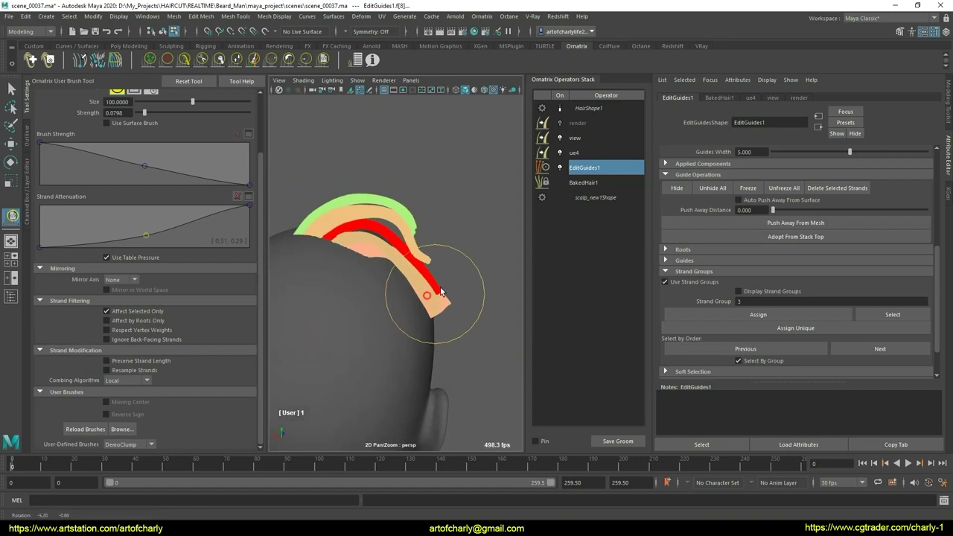
pyautogui.click(202, 61)
# Inspect the swept red, peach, green and blue strand groups from several angles
pyautogui.moveTo(283, 224)
pyautogui.keyDown('alt'); pyautogui.mouseDown()
pyautogui.moveTo(406, 281)
pyautogui.moveTo(365, 251)
pyautogui.moveTo(384, 260)
pyautogui.moveTo(385, 278)
pyautogui.moveTo(466, 269)
pyautogui.moveTo(418, 301)
pyautogui.moveTo(412, 361)
pyautogui.mouseUp(); pyautogui.keyUp('alt')
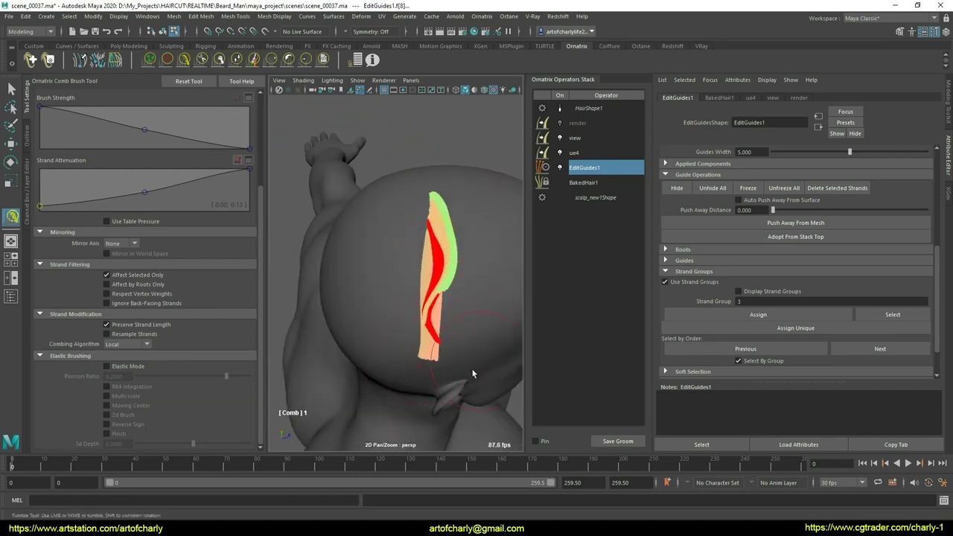
pyautogui.moveTo(468, 366)
pyautogui.keyDown('alt'); pyautogui.mouseDown()
pyautogui.moveTo(485, 294)
pyautogui.moveTo(462, 256)
pyautogui.moveTo(415, 300)
pyautogui.mouseUp(); pyautogui.keyUp('alt')
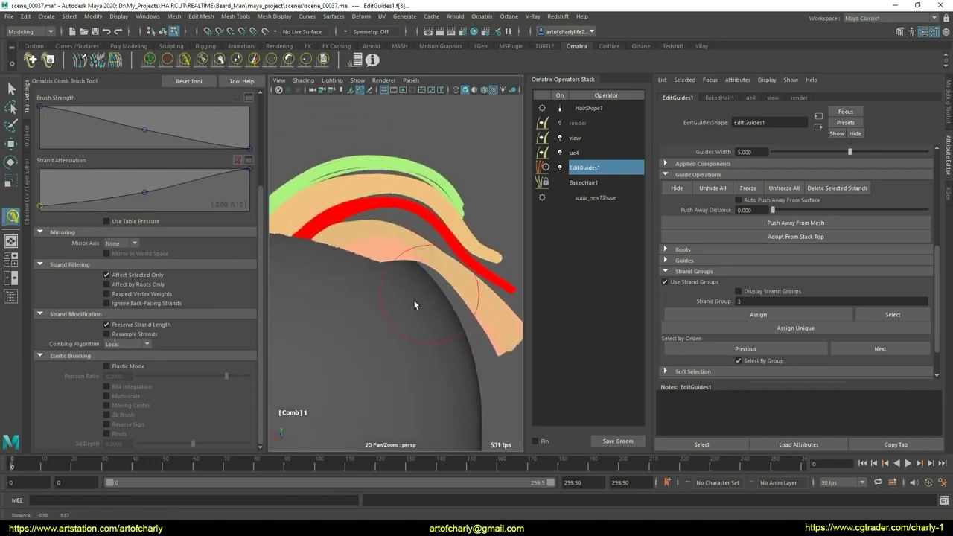
pyautogui.keyDown('alt'); pyautogui.moveTo(421, 305); pyautogui.dragTo(479, 336, button='right'); pyautogui.keyUp('alt')
pyautogui.moveTo(415, 289)
pyautogui.keyDown('alt'); pyautogui.mouseDown()
pyautogui.moveTo(419, 295)
pyautogui.moveTo(400, 272)
pyautogui.moveTo(390, 291)
pyautogui.moveTo(395, 262)
pyautogui.moveTo(388, 272)
pyautogui.moveTo(408, 303)
pyautogui.mouseUp(); pyautogui.keyUp('alt')
pyautogui.press('q')
pyautogui.keyDown('alt'); pyautogui.moveTo(408, 302); pyautogui.dragTo(348, 280, button='right'); pyautogui.keyUp('alt')
pyautogui.moveTo(349, 280)
pyautogui.keyDown('alt'); pyautogui.mouseDown()
pyautogui.moveTo(373, 276)
pyautogui.moveTo(350, 280)
pyautogui.moveTo(395, 332)
pyautogui.moveTo(351, 322)
pyautogui.moveTo(403, 302)
pyautogui.moveTo(425, 346)
pyautogui.moveTo(440, 336)
pyautogui.moveTo(380, 348)
pyautogui.moveTo(415, 361)
pyautogui.moveTo(350, 360)
pyautogui.mouseUp(); pyautogui.keyUp('alt')
pyautogui.click(186, 60)
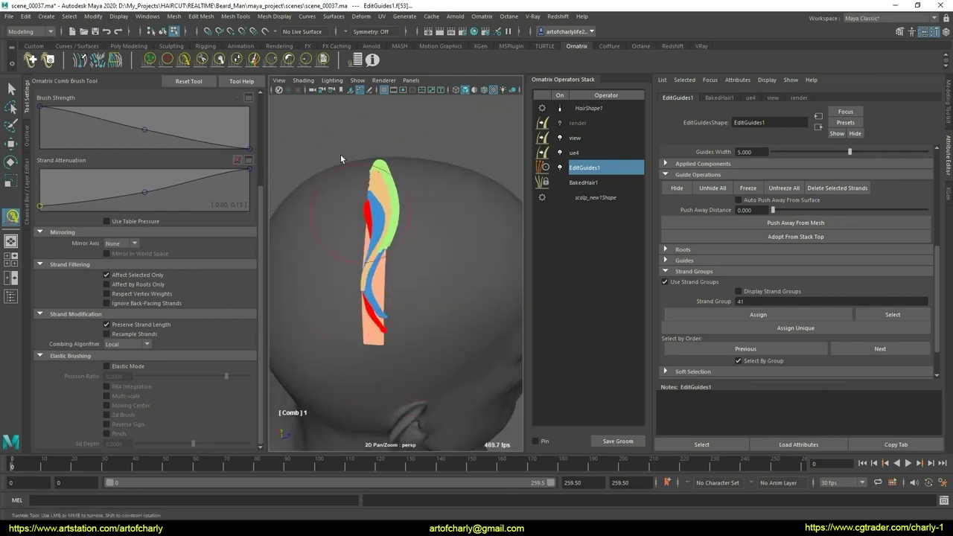
# Cut the overly long red guides short with the Cut brush
pyautogui.click(323, 60)
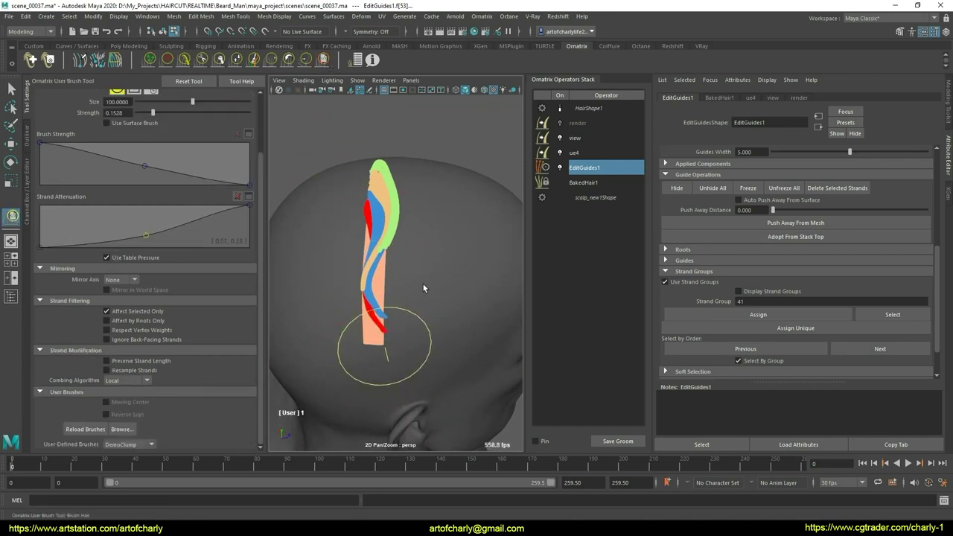
pyautogui.moveTo(423, 284)
pyautogui.keyDown('alt'); pyautogui.mouseDown()
pyautogui.moveTo(350, 213)
pyautogui.moveTo(393, 293)
pyautogui.moveTo(436, 308)
pyautogui.moveTo(436, 351)
pyautogui.moveTo(400, 322)
pyautogui.moveTo(394, 297)
pyautogui.mouseUp(); pyautogui.keyUp('alt')
pyautogui.click(201, 59)
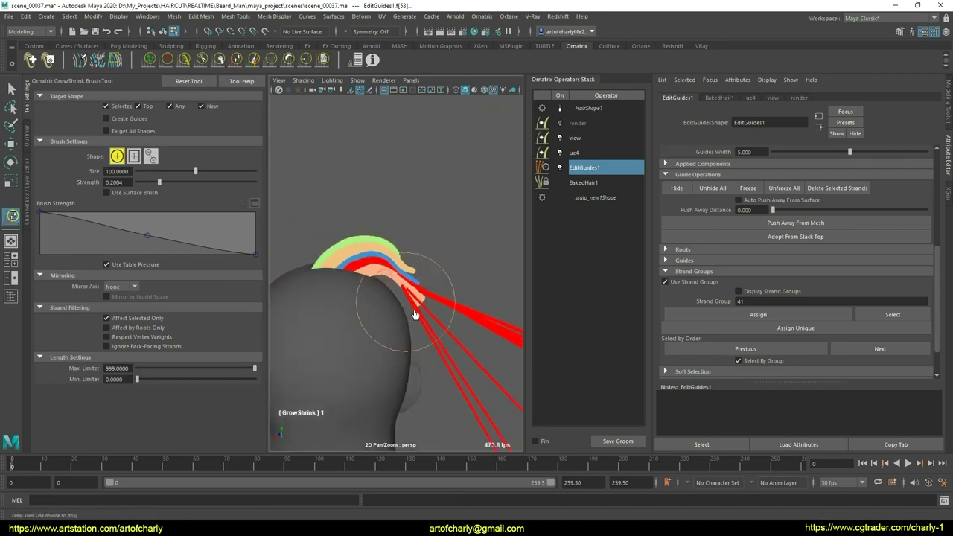
pyautogui.click(202, 62)
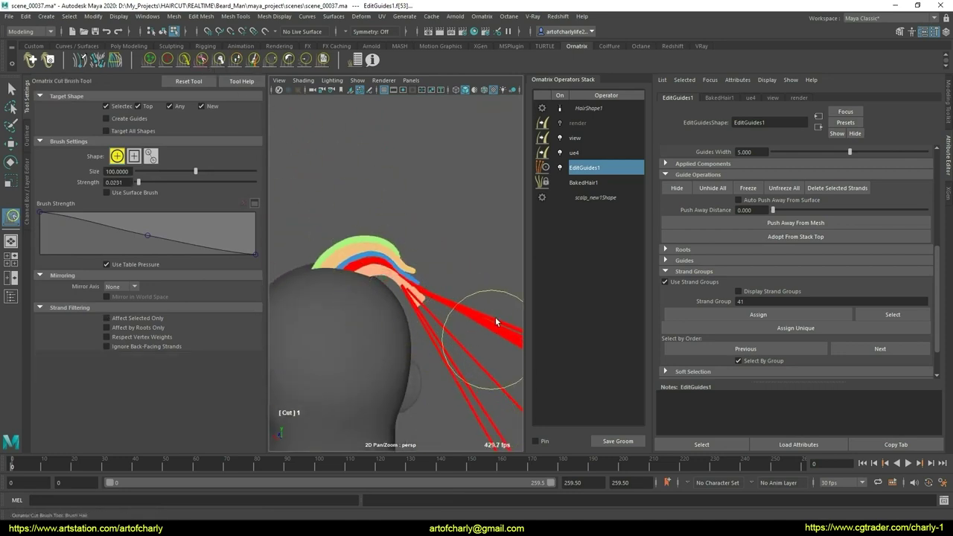
pyautogui.moveTo(500, 319)
pyautogui.mouseDown()
pyautogui.moveTo(457, 345)
pyautogui.moveTo(378, 304)
pyautogui.mouseUp()
# Comb and clump the strands, undo a bad stroke, smooth them, and select guides near the tips
pyautogui.click(197, 64)
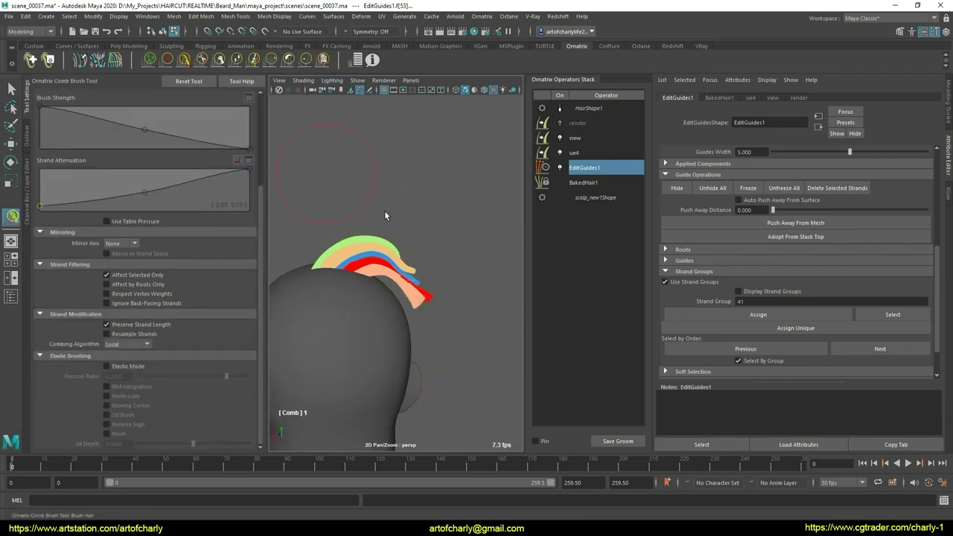
pyautogui.keyDown('alt'); pyautogui.moveTo(384, 210); pyautogui.dragTo(396, 391); pyautogui.keyUp('alt')
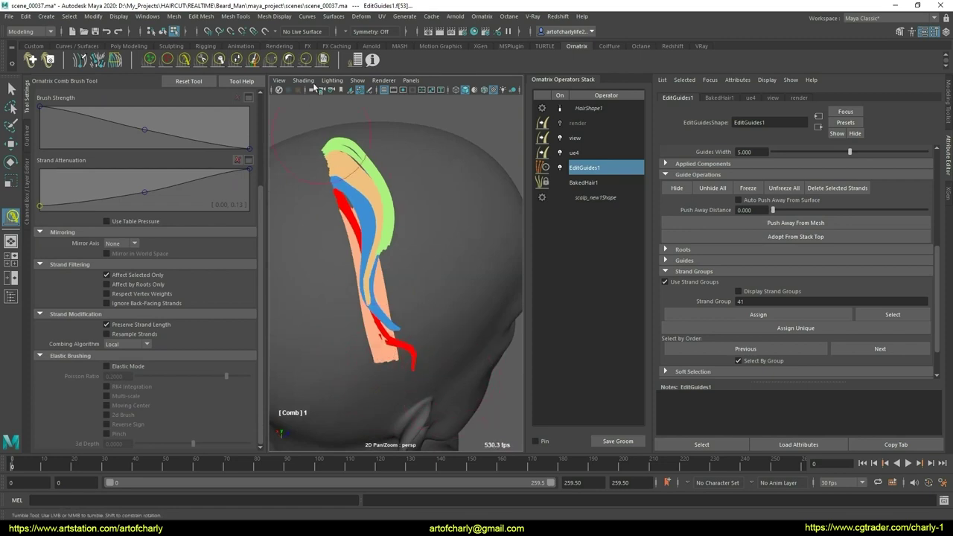
pyautogui.click(324, 59)
pyautogui.hotkey('ctrl', 'z')
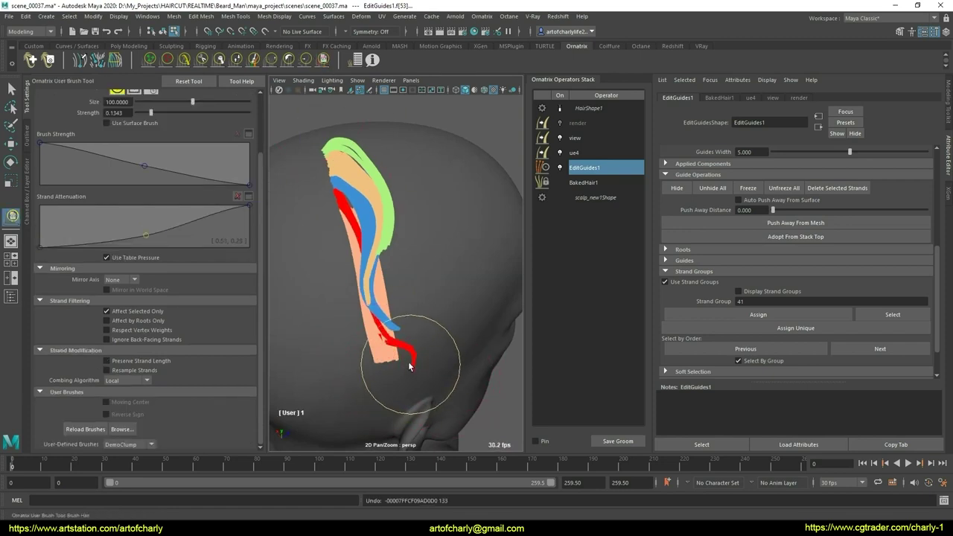
pyautogui.keyDown('alt'); pyautogui.moveTo(415, 297); pyautogui.dragTo(390, 220); pyautogui.keyUp('alt')
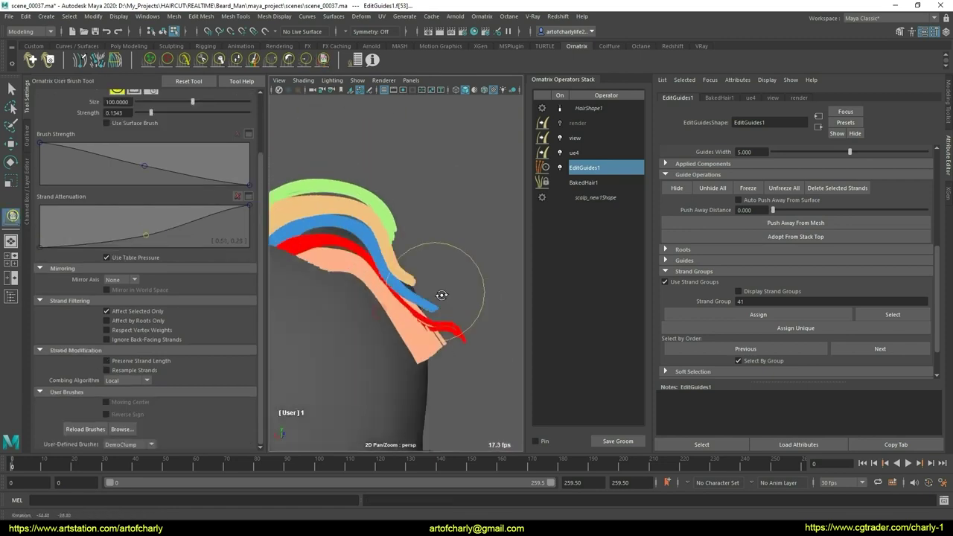
pyautogui.click(305, 60)
pyautogui.keyDown('alt'); pyautogui.moveTo(432, 305); pyautogui.dragTo(391, 302); pyautogui.keyUp('alt')
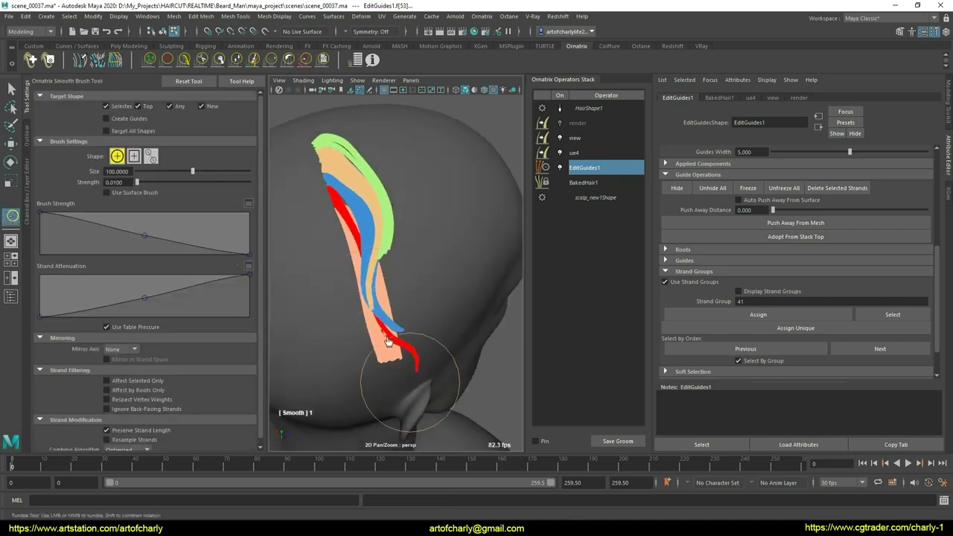
pyautogui.moveTo(387, 341)
pyautogui.keyDown('alt'); pyautogui.mouseDown()
pyautogui.moveTo(411, 290)
pyautogui.moveTo(445, 281)
pyautogui.mouseUp(); pyautogui.keyUp('alt')
pyautogui.press('q')
pyautogui.moveTo(419, 333); pyautogui.dragTo(442, 356)
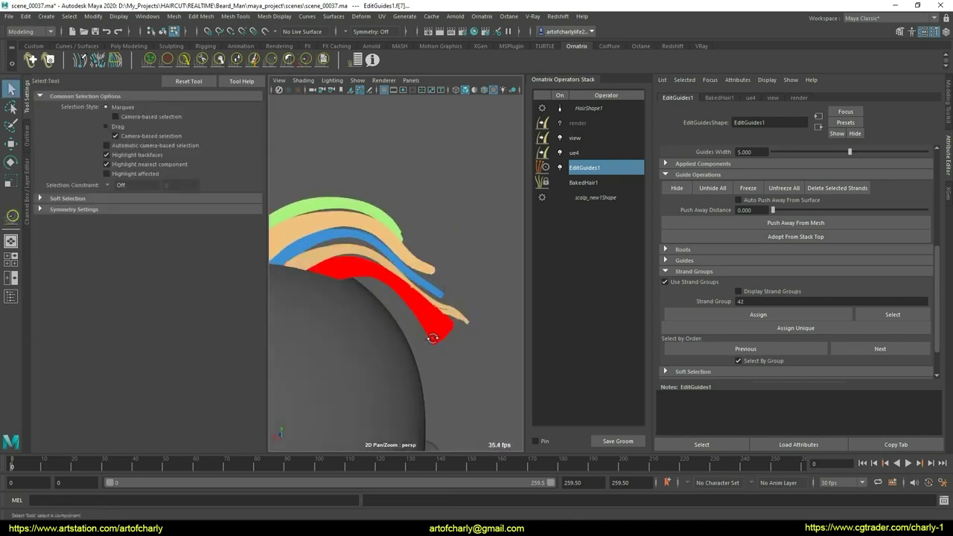
# Lengthen the red guides with GrowShrink, then trim them with the Cut brush
pyautogui.click(236, 60)
pyautogui.moveTo(357, 283)
pyautogui.keyDown('alt'); pyautogui.mouseDown()
pyautogui.moveTo(380, 313)
pyautogui.moveTo(420, 319)
pyautogui.moveTo(451, 357)
pyautogui.moveTo(360, 277)
pyautogui.moveTo(447, 340)
pyautogui.moveTo(383, 287)
pyautogui.moveTo(426, 320)
pyautogui.mouseUp(); pyautogui.keyUp('alt')
pyautogui.click(202, 59)
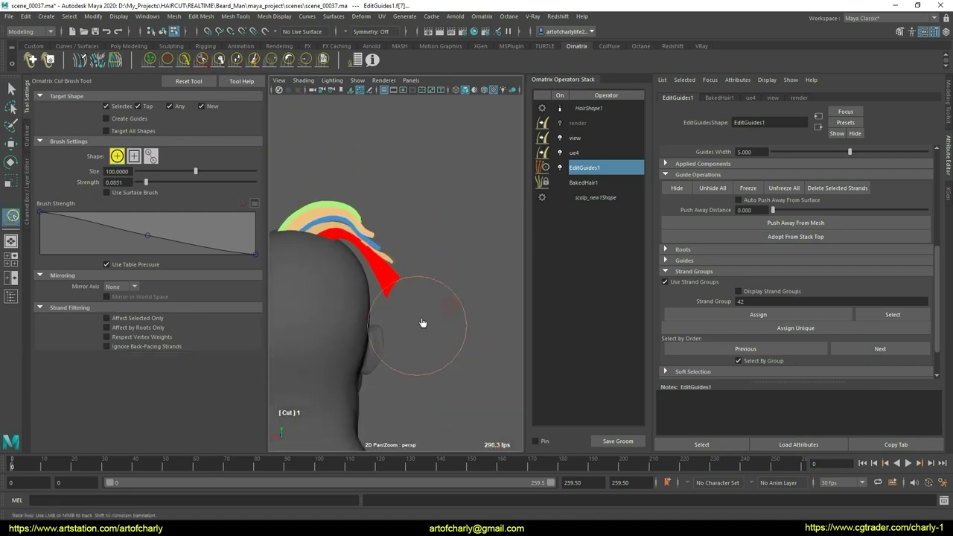
pyautogui.click(322, 59)
pyautogui.moveTo(405, 174)
pyautogui.keyDown('alt'); pyautogui.mouseDown()
pyautogui.moveTo(388, 306)
pyautogui.moveTo(415, 277)
pyautogui.mouseUp(); pyautogui.keyUp('alt')
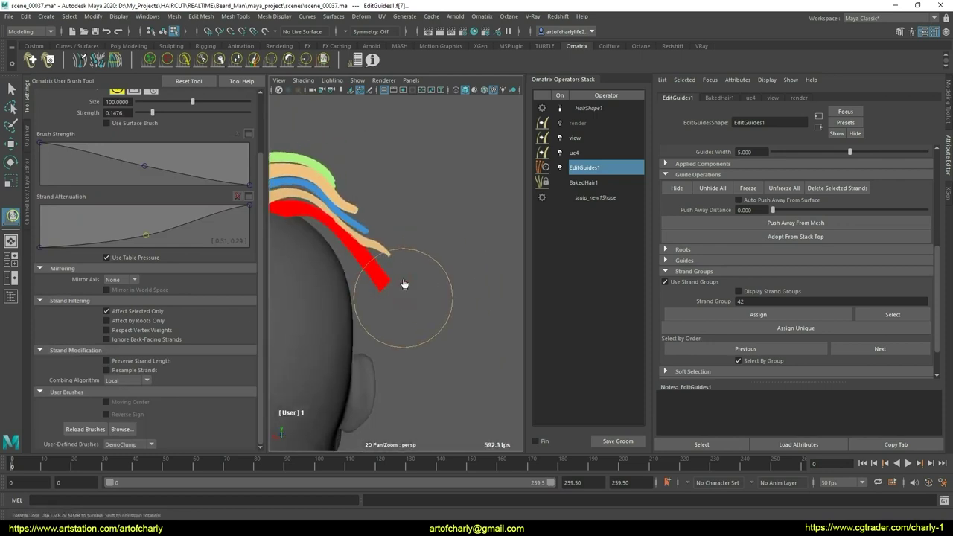
# Refine the red lock's curve with the Comb, Smooth and DemoClump brushes, then return to Select
pyautogui.click(184, 60)
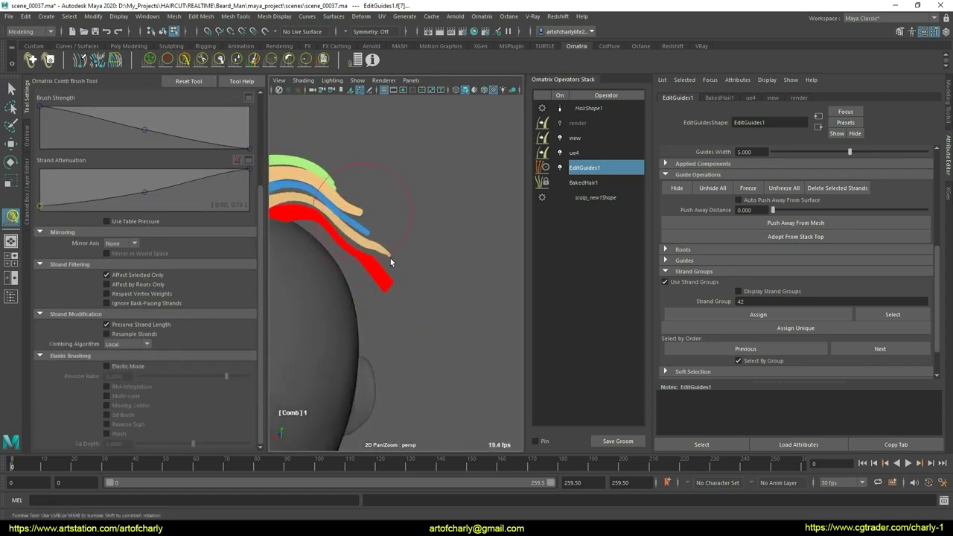
pyautogui.moveTo(391, 259)
pyautogui.keyDown('alt'); pyautogui.mouseDown()
pyautogui.moveTo(347, 269)
pyautogui.moveTo(356, 259)
pyautogui.mouseUp(); pyautogui.keyUp('alt')
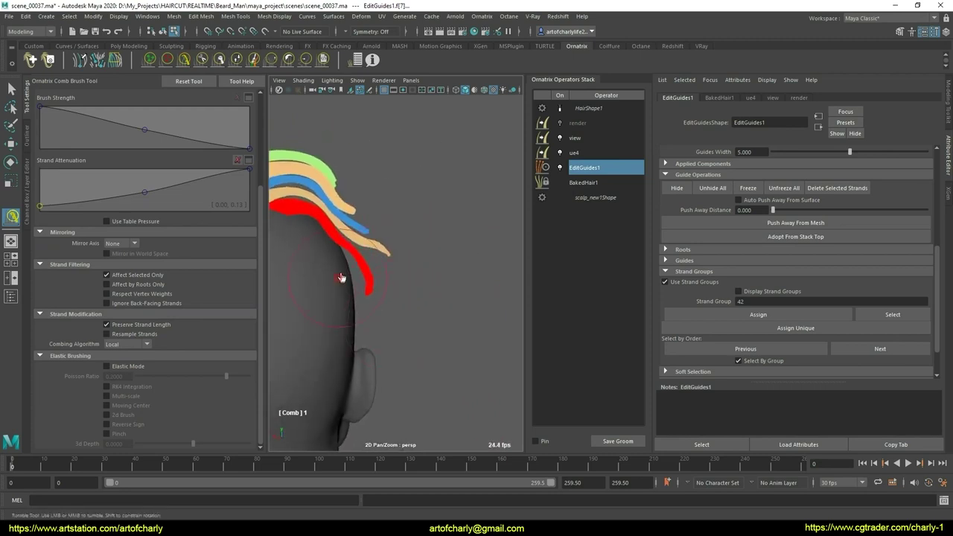
pyautogui.click(310, 65)
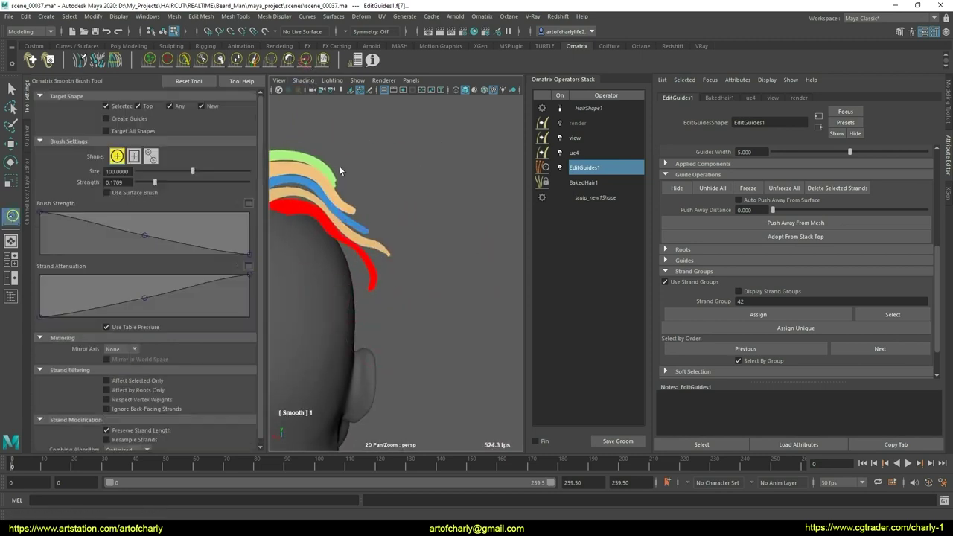
pyautogui.click(324, 60)
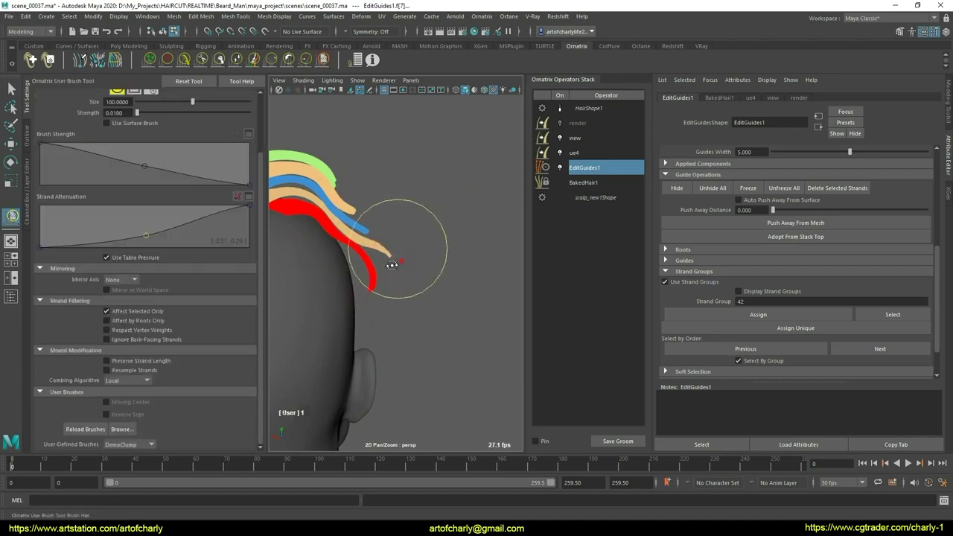
pyautogui.moveTo(390, 241)
pyautogui.keyDown('alt'); pyautogui.mouseDown()
pyautogui.moveTo(393, 298)
pyautogui.moveTo(409, 302)
pyautogui.mouseUp(); pyautogui.keyUp('alt')
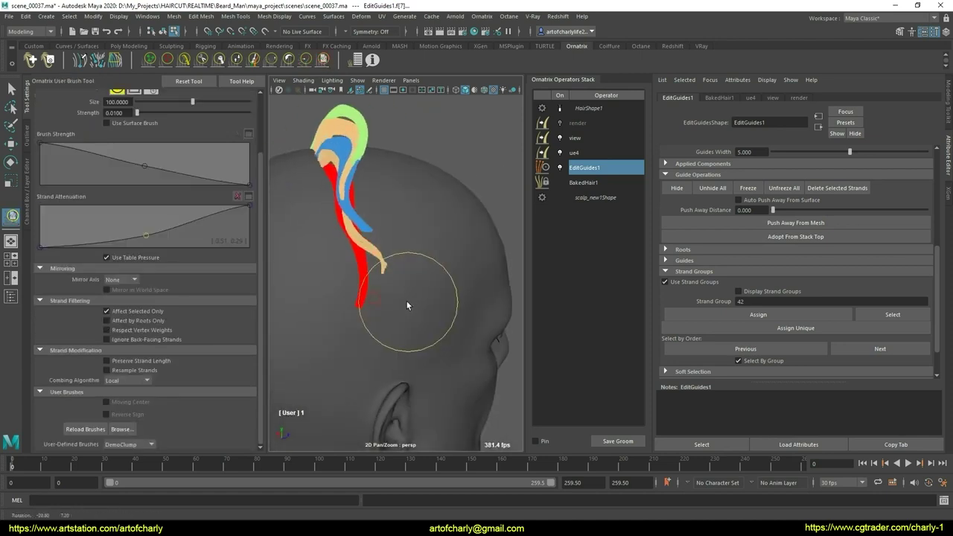
pyautogui.press('q')
pyautogui.keyDown('alt'); pyautogui.moveTo(400, 271); pyautogui.dragTo(373, 248, button='right'); pyautogui.keyUp('alt')
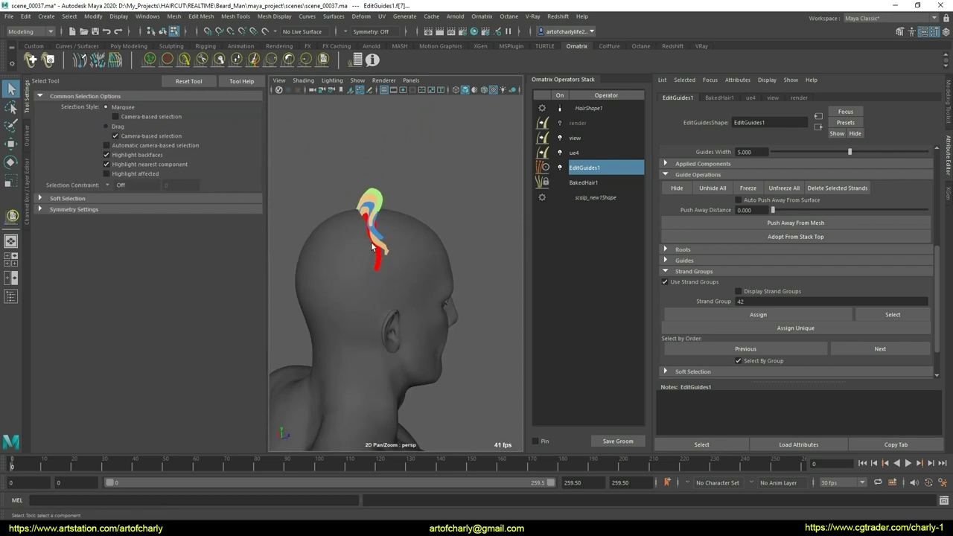
# Save the scene as scene_00038 and reveal all hidden guides with Unhide All
pyautogui.click(33, 46)
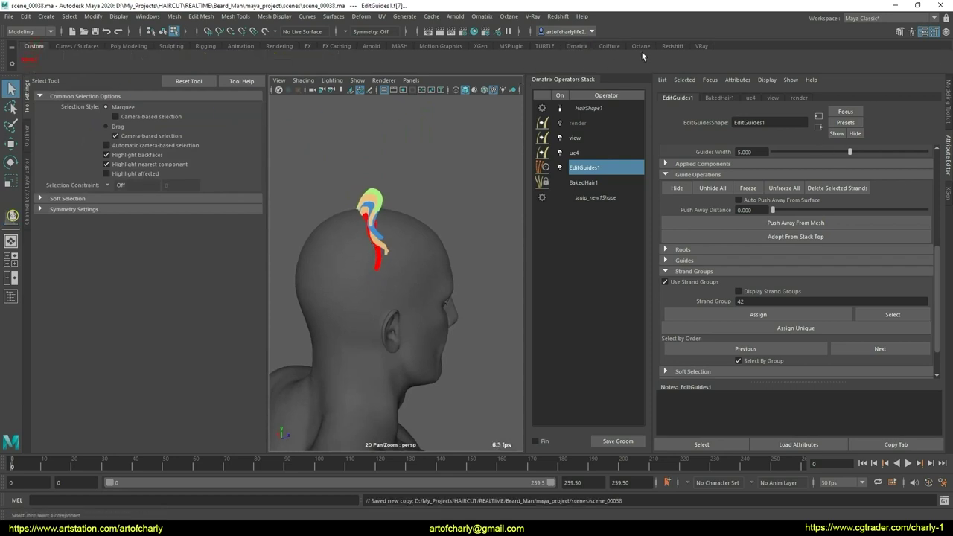
pyautogui.click(579, 47)
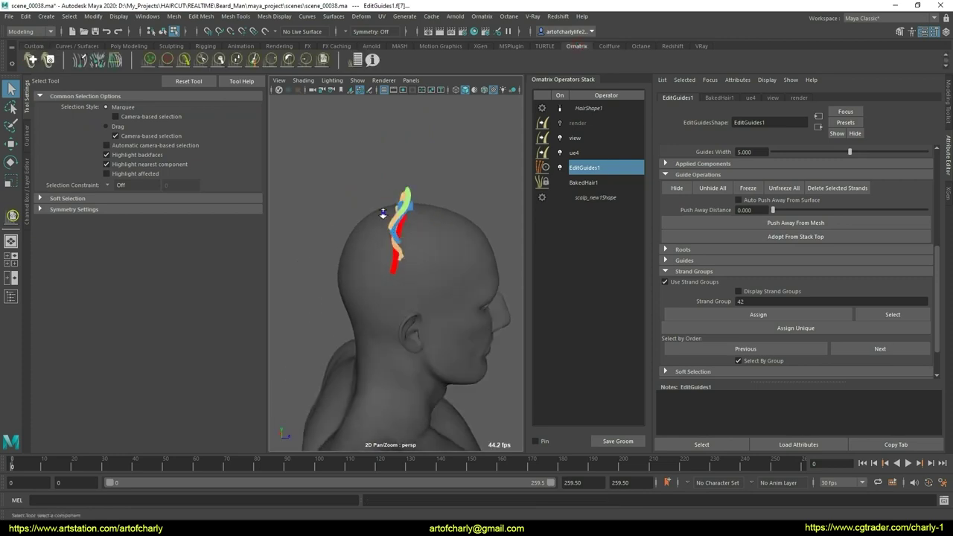
pyautogui.keyDown('alt'); pyautogui.moveTo(385, 208); pyautogui.dragTo(410, 255, button='right'); pyautogui.keyUp('alt')
pyautogui.scroll(-1, 711, 220)
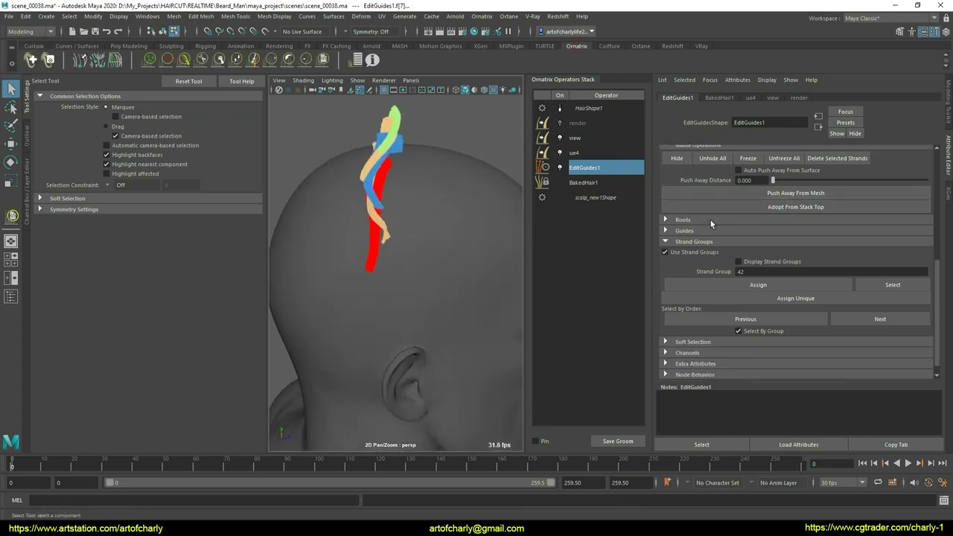
pyautogui.scroll(1, 710, 220)
pyautogui.click(712, 187)
# Draw a new red guide strand above the ear, reaching down toward the nape
pyautogui.moveTo(405, 301)
pyautogui.keyDown('alt'); pyautogui.mouseDown()
pyautogui.moveTo(477, 272)
pyautogui.moveTo(348, 279)
pyautogui.moveTo(446, 276)
pyautogui.mouseUp(); pyautogui.keyUp('alt')
pyautogui.scroll(3, 447, 275)
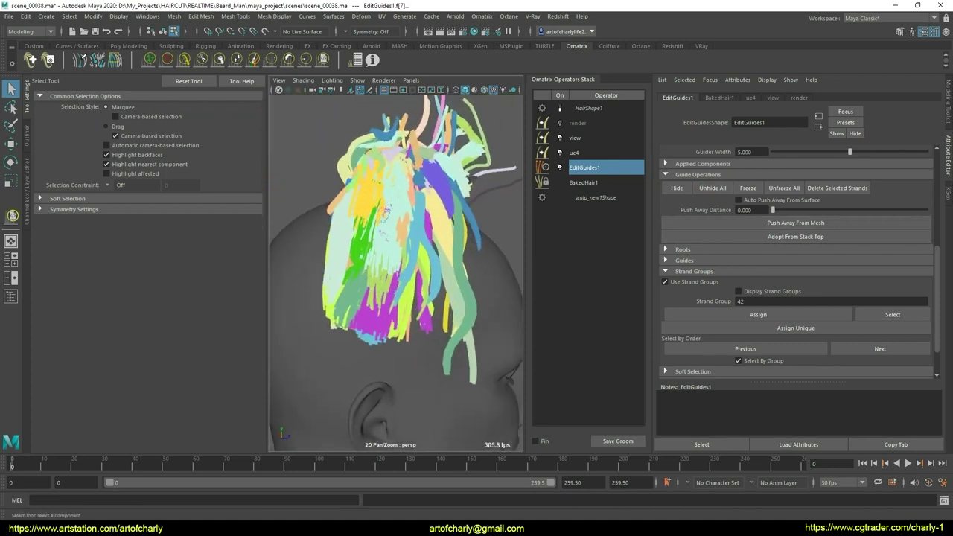
pyautogui.moveTo(386, 212)
pyautogui.keyDown('alt'); pyautogui.mouseDown()
pyautogui.moveTo(432, 298)
pyautogui.moveTo(427, 329)
pyautogui.moveTo(442, 306)
pyautogui.moveTo(413, 306)
pyautogui.moveTo(416, 315)
pyautogui.mouseUp(); pyautogui.keyUp('alt')
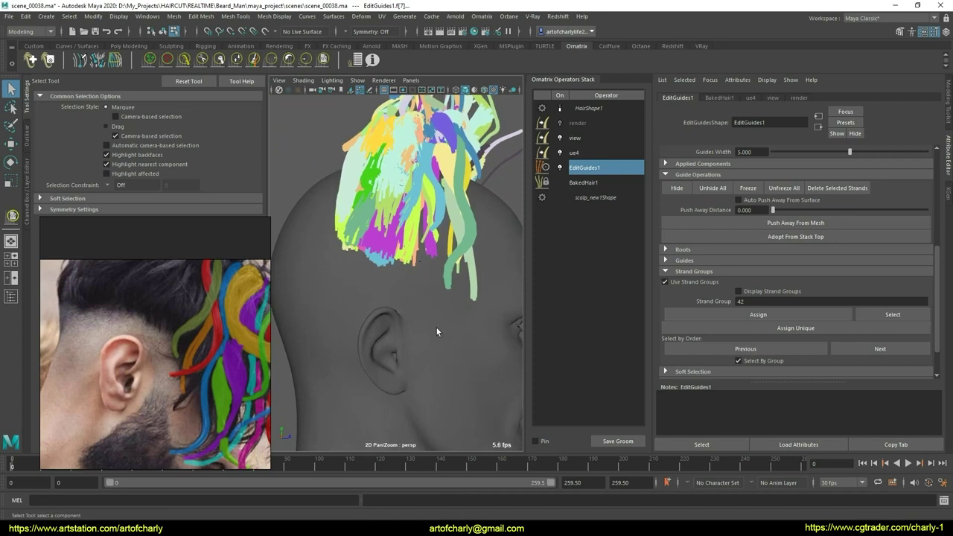
pyautogui.moveTo(423, 280); pyautogui.dragTo(439, 385)
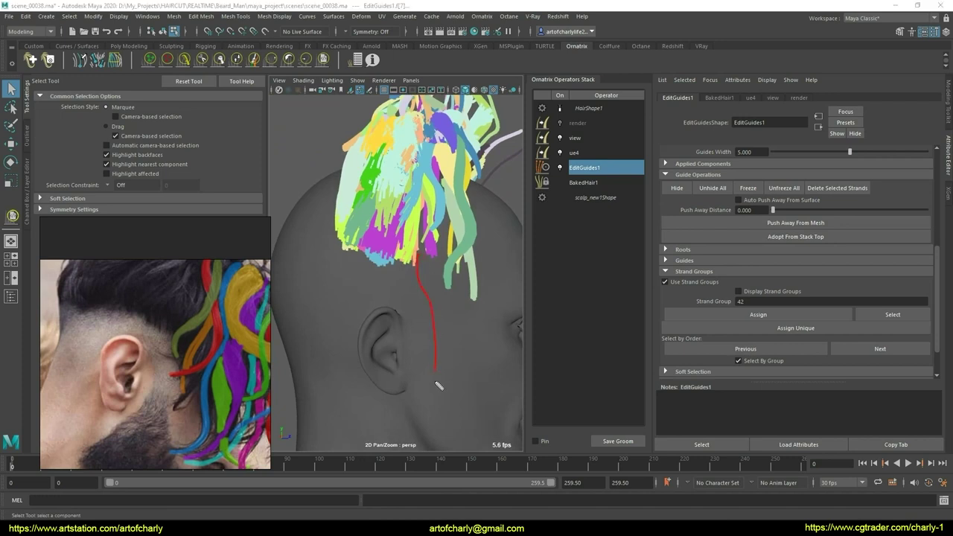
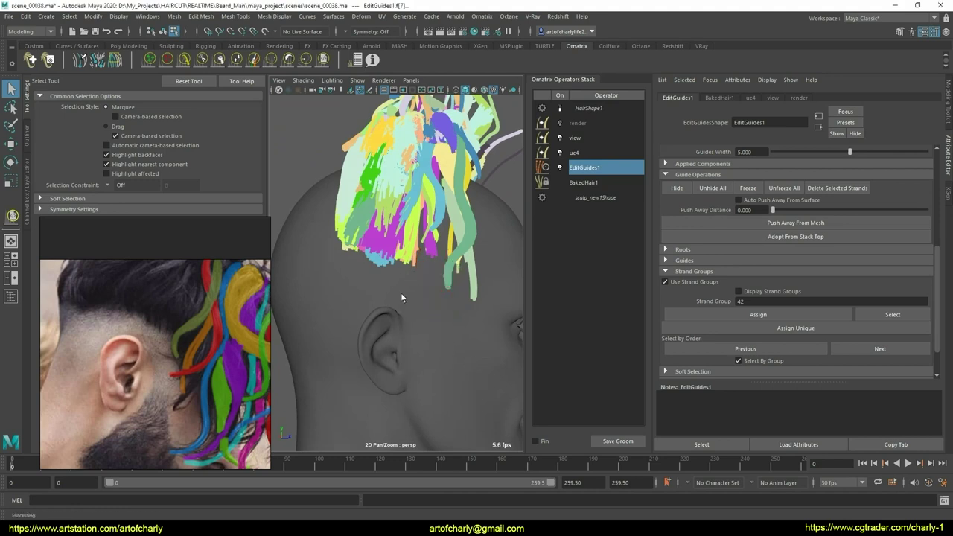
# Select the lower guide strands, invert the selection, and hide the upper strands
pyautogui.keyDown('alt'); pyautogui.moveTo(473, 364); pyautogui.dragTo(514, 350); pyautogui.keyUp('alt')
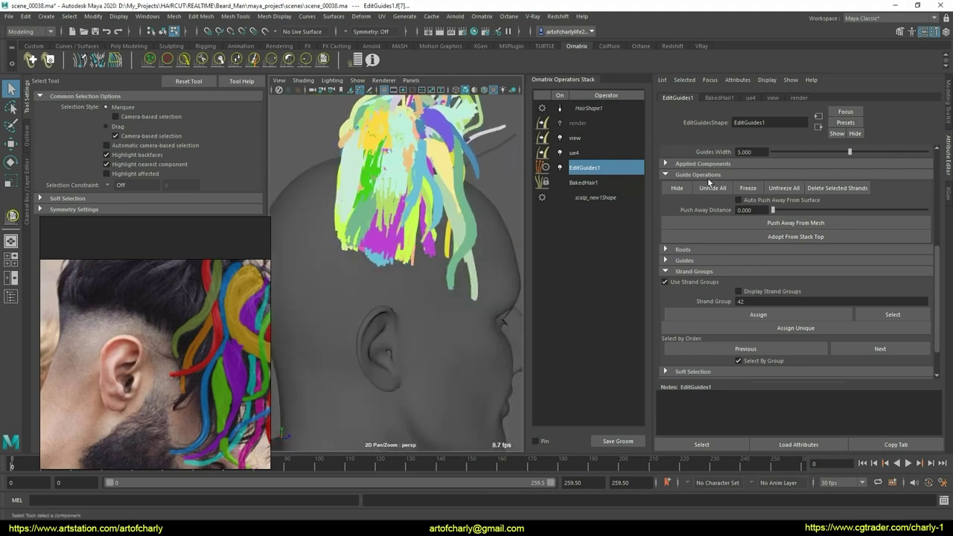
pyautogui.scroll(2, 760, 186)
pyautogui.scroll(3, 761, 188)
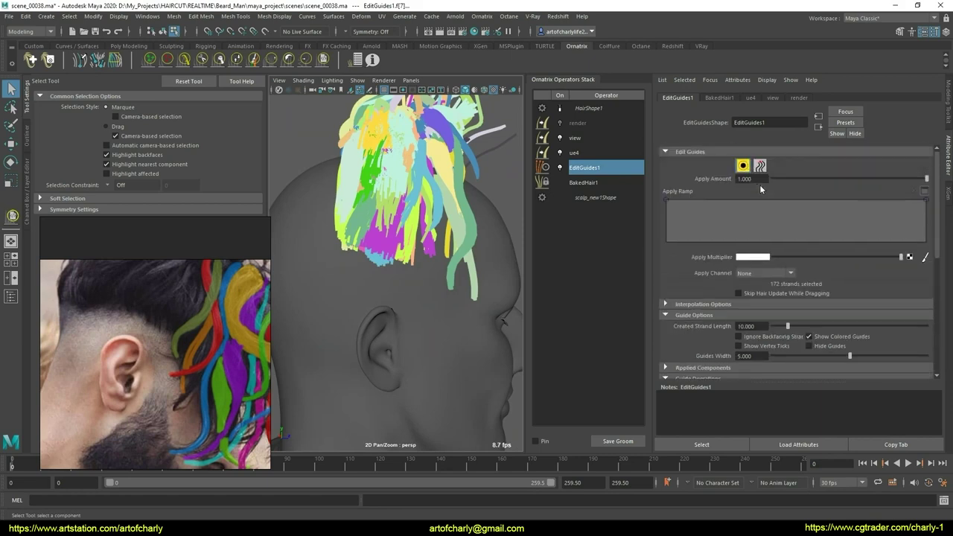
pyautogui.keyDown('alt'); pyautogui.moveTo(417, 283); pyautogui.dragTo(458, 272); pyautogui.keyUp('alt')
pyautogui.scroll(-5, 747, 328)
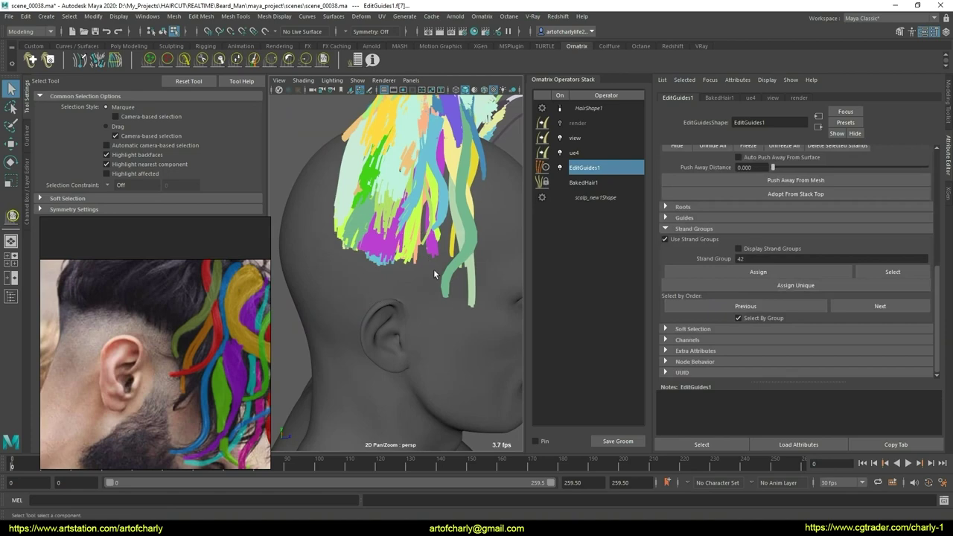
pyautogui.moveTo(421, 240)
pyautogui.keyDown('alt'); pyautogui.mouseDown()
pyautogui.moveTo(451, 241)
pyautogui.moveTo(379, 241)
pyautogui.moveTo(424, 256)
pyautogui.mouseUp(); pyautogui.keyUp('alt')
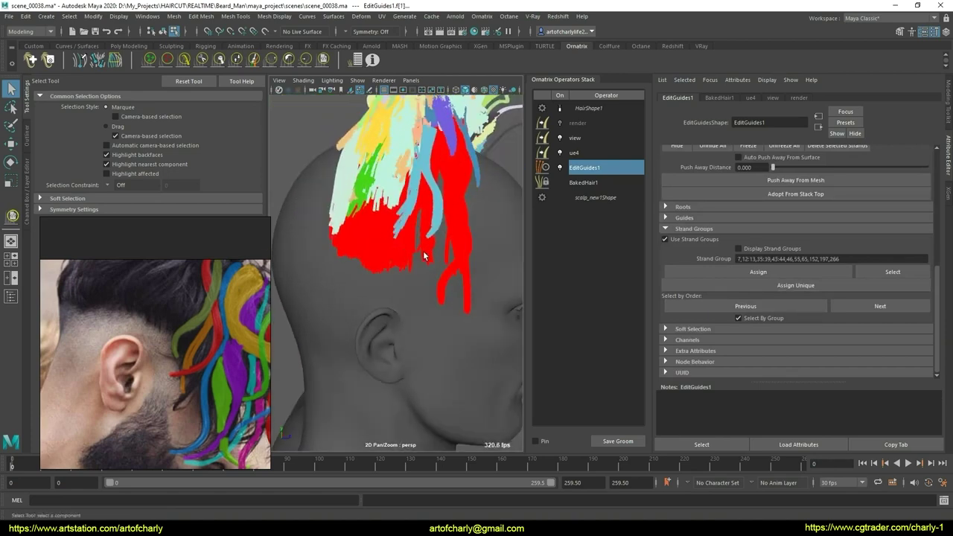
pyautogui.hotkey('ctrl', 'shift', 'i')
pyautogui.scroll(2, 715, 238)
pyautogui.scroll(1, 712, 223)
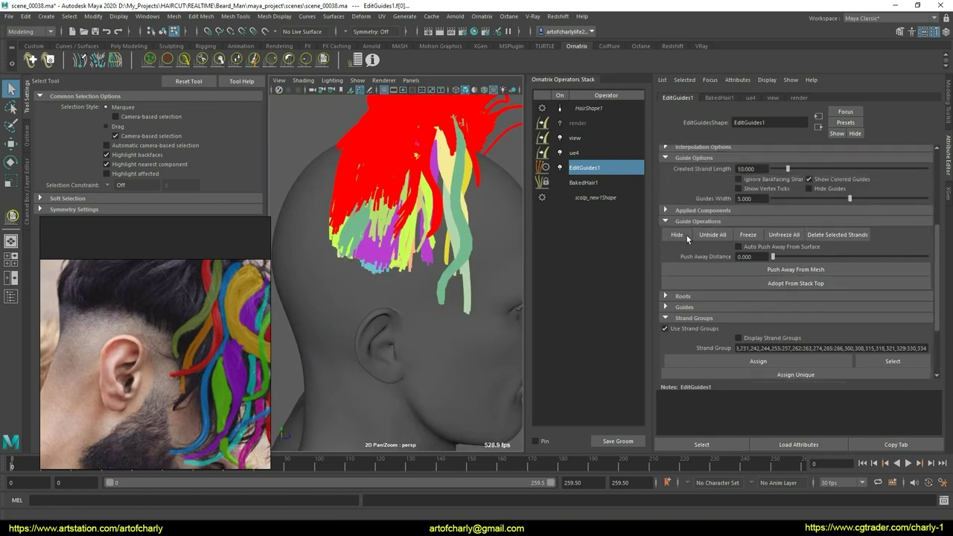
pyautogui.click(687, 239)
# Clear the strand selection and show the EditGuides1 operator settings
pyautogui.click(504, 194)
pyautogui.moveTo(504, 194)
pyautogui.keyDown('alt'); pyautogui.mouseDown()
pyautogui.moveTo(483, 215)
pyautogui.moveTo(439, 199)
pyautogui.moveTo(418, 222)
pyautogui.moveTo(414, 213)
pyautogui.moveTo(447, 223)
pyautogui.mouseUp(); pyautogui.keyUp('alt')
pyautogui.scroll(2, 438, 199)
pyautogui.scroll(1, 436, 201)
pyautogui.scroll(1, 436, 203)
pyautogui.scroll(1, 433, 203)
pyautogui.scroll(-3, 418, 214)
pyautogui.click(589, 170)
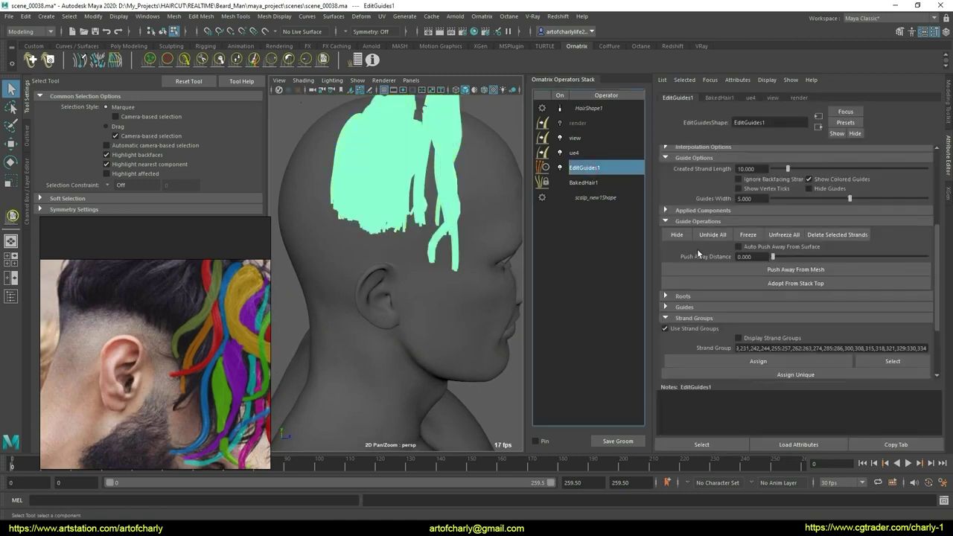
# On BakedHair1, turn HairShape1 display on, Unhide All isolated hair, and reselect EditGuides1
pyautogui.click(583, 183)
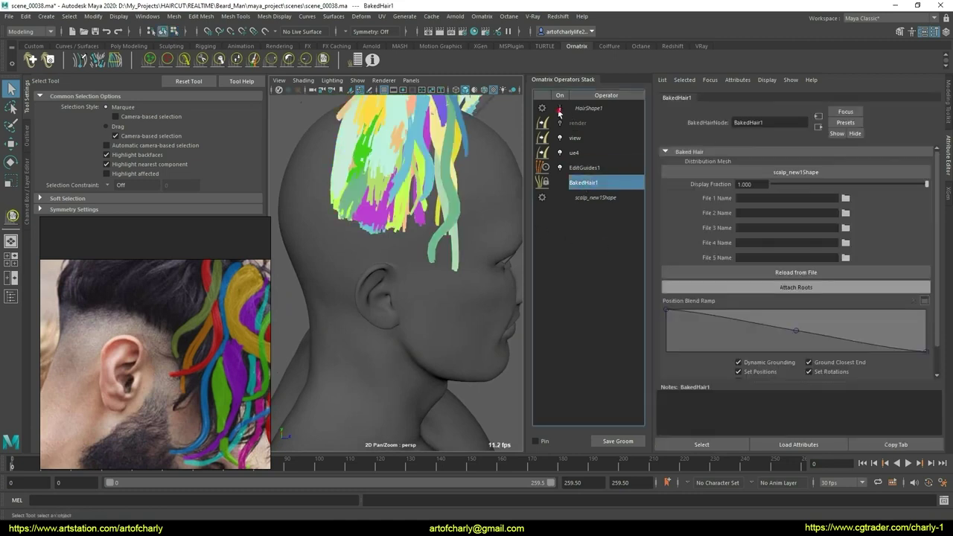
pyautogui.click(560, 109)
pyautogui.scroll(-1, 741, 298)
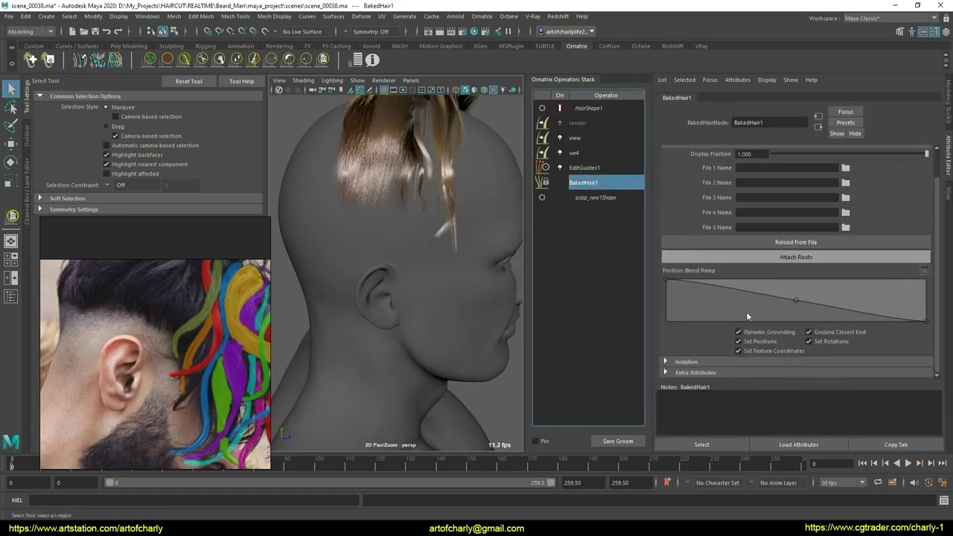
pyautogui.click(725, 361)
pyautogui.click(812, 359)
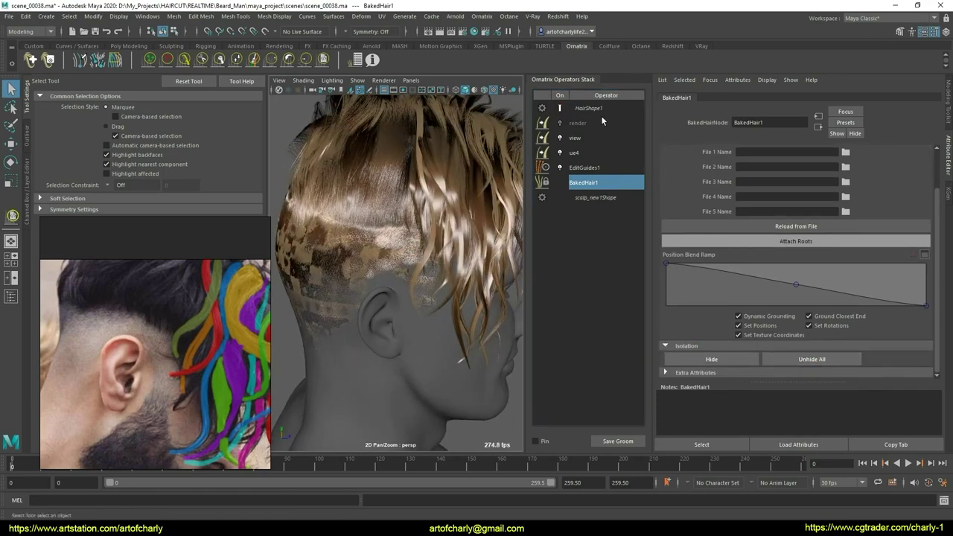
pyautogui.click(600, 110)
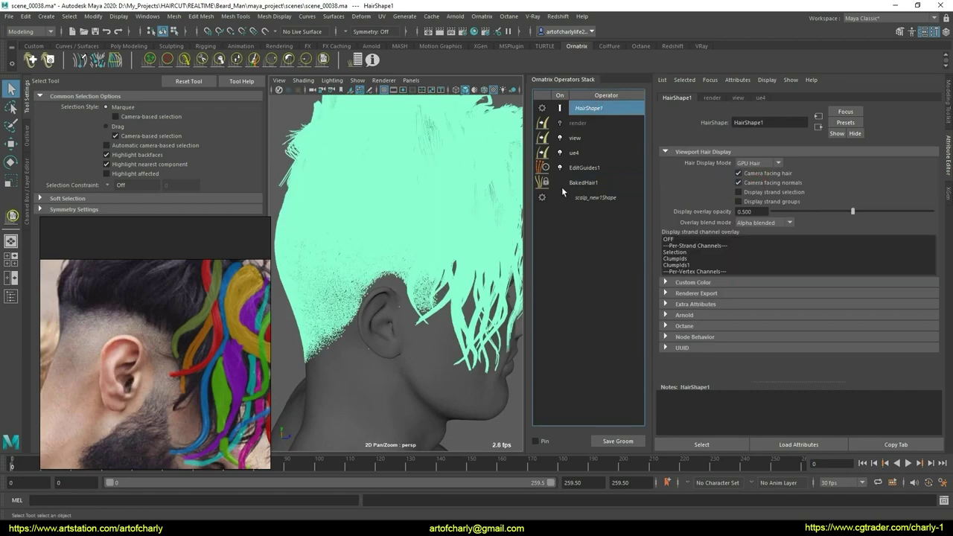
pyautogui.click(585, 169)
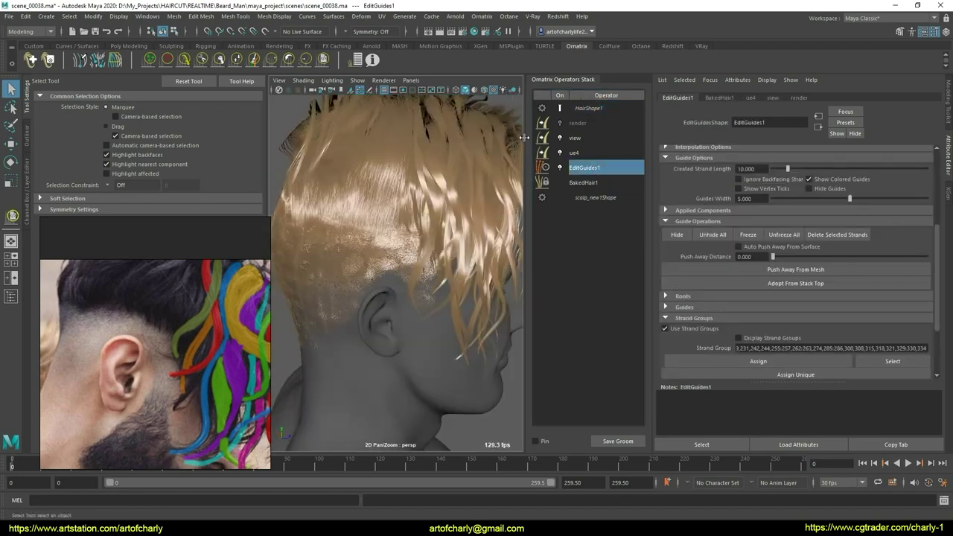
# Set EditGuides1 to Strand change tracking with Triangulation interpolation
pyautogui.moveTo(527, 134); pyautogui.dragTo(536, 127)
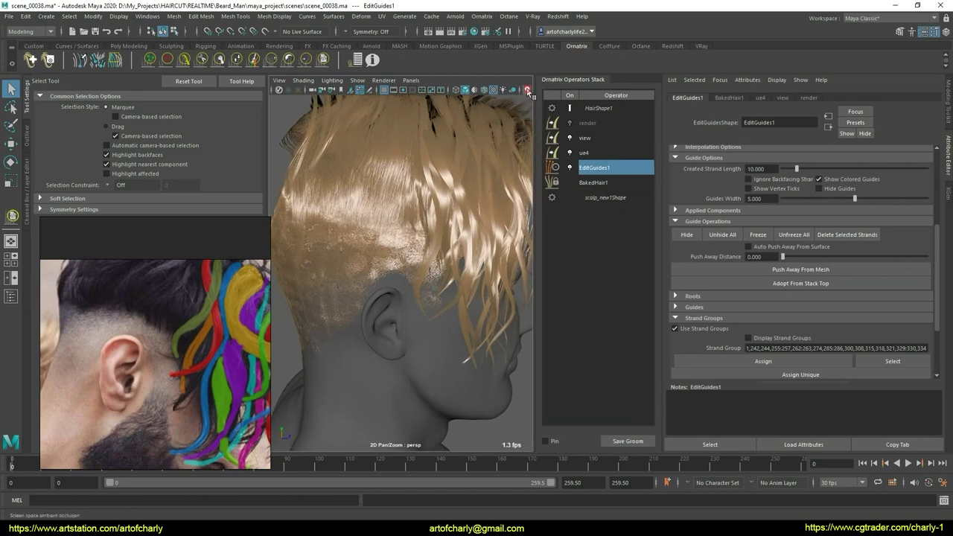
pyautogui.keyDown('alt'); pyautogui.moveTo(445, 257); pyautogui.dragTo(424, 198, button='middle'); pyautogui.keyUp('alt')
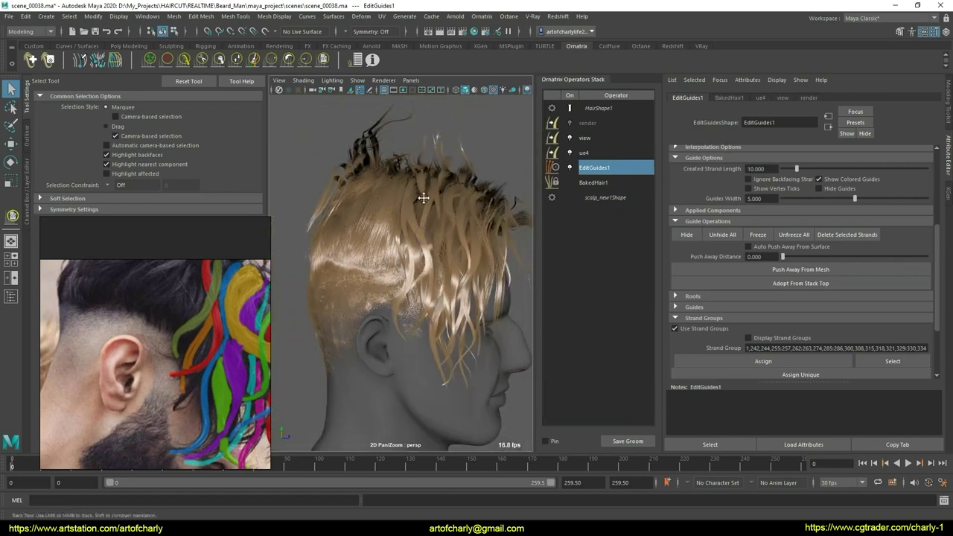
pyautogui.keyDown('alt'); pyautogui.moveTo(423, 197); pyautogui.dragTo(537, 237); pyautogui.keyUp('alt')
pyautogui.keyDown('alt'); pyautogui.moveTo(399, 239); pyautogui.dragTo(425, 235); pyautogui.keyUp('alt')
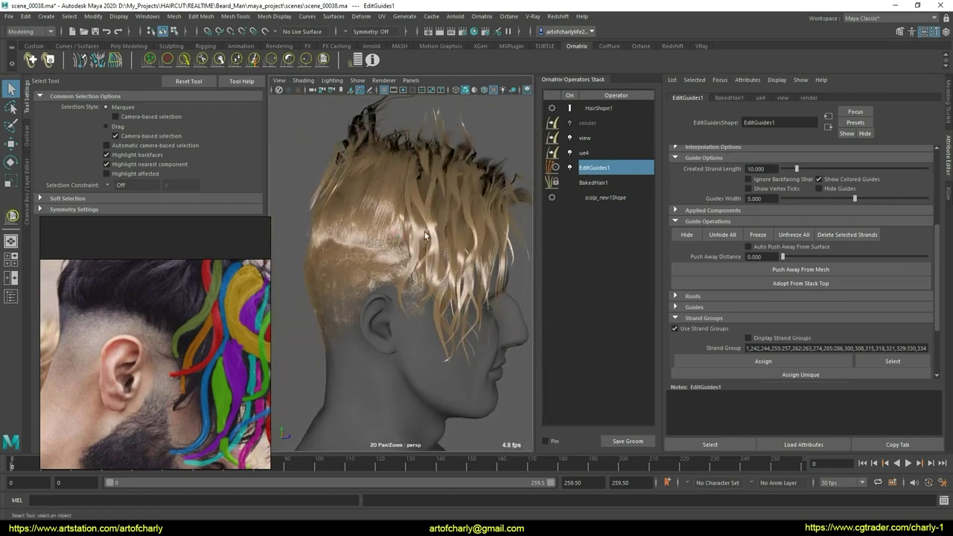
pyautogui.keyDown('alt'); pyautogui.moveTo(365, 248); pyautogui.dragTo(370, 229); pyautogui.keyUp('alt')
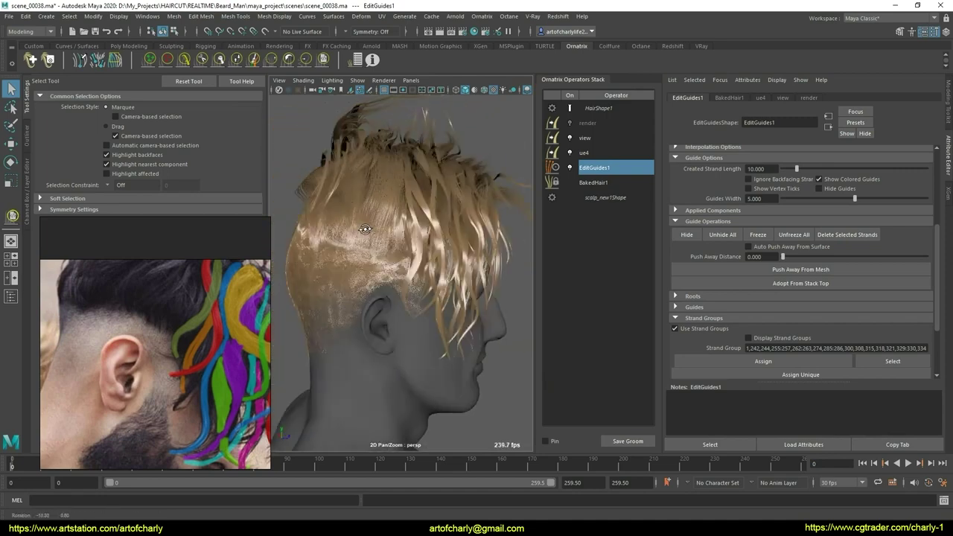
pyautogui.scroll(3, 725, 260)
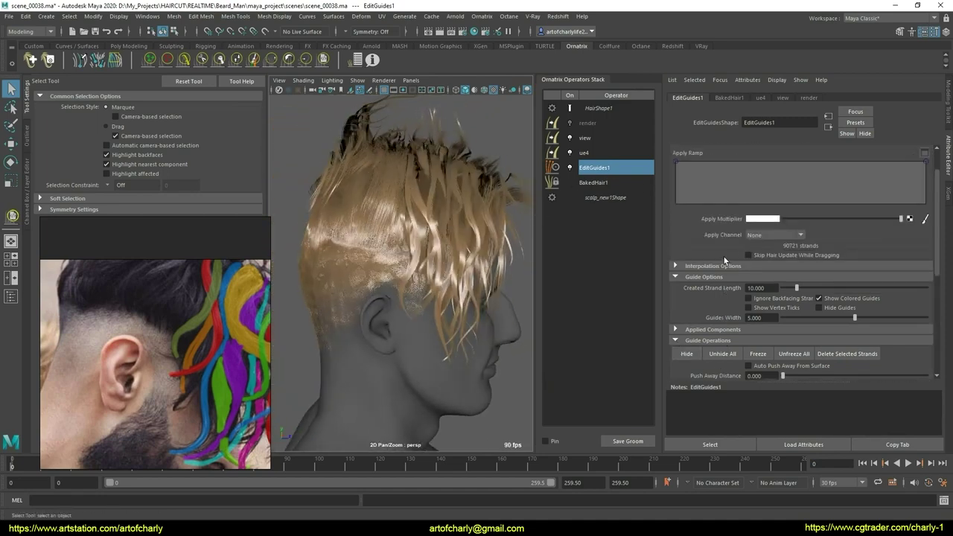
pyautogui.click(720, 265)
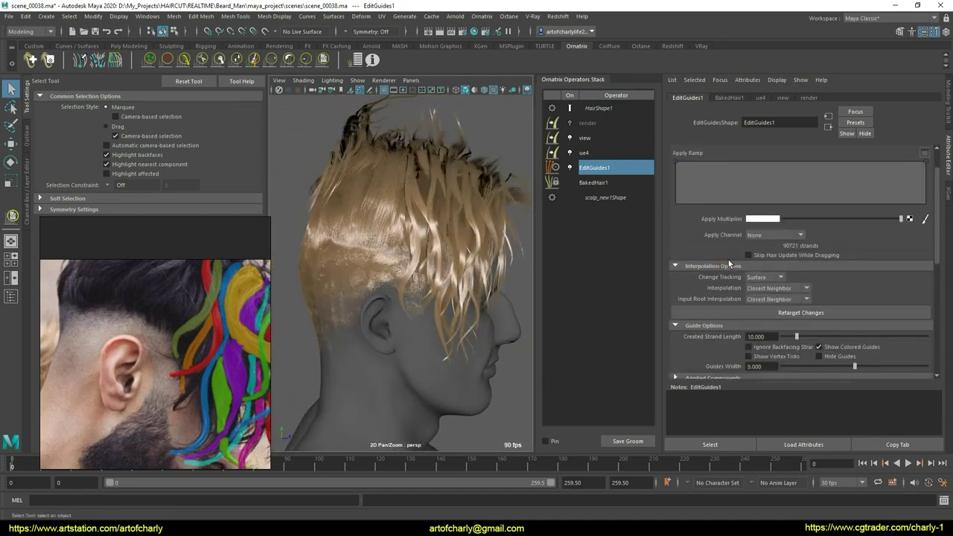
pyautogui.click(793, 289)
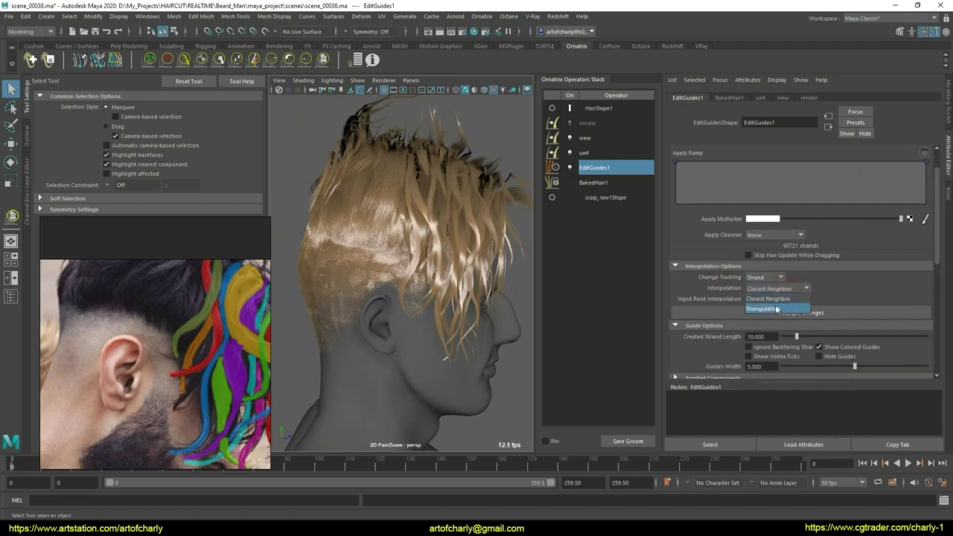
pyautogui.click(768, 306)
# Orbit around the back of the head and select the BakedHair1 operator
pyautogui.keyDown('alt'); pyautogui.moveTo(493, 283); pyautogui.dragTo(434, 239); pyautogui.keyUp('alt')
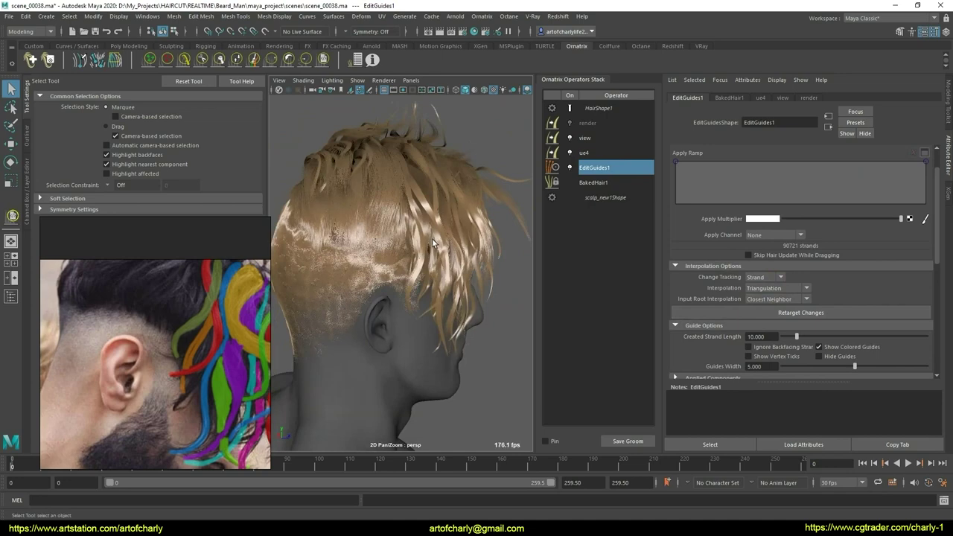
pyautogui.moveTo(432, 238)
pyautogui.keyDown('alt'); pyautogui.mouseDown()
pyautogui.moveTo(383, 243)
pyautogui.moveTo(438, 227)
pyautogui.moveTo(406, 236)
pyautogui.mouseUp(); pyautogui.keyUp('alt')
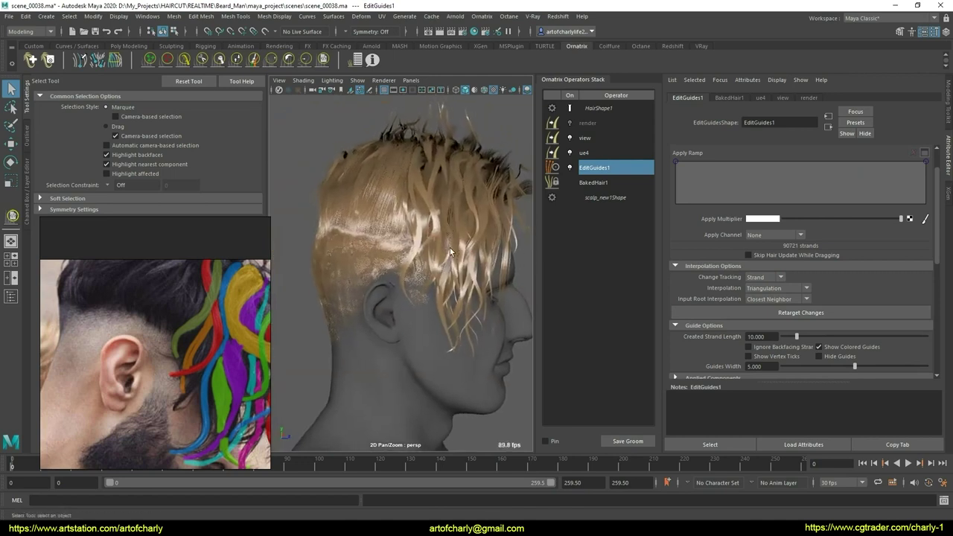
pyautogui.click(594, 182)
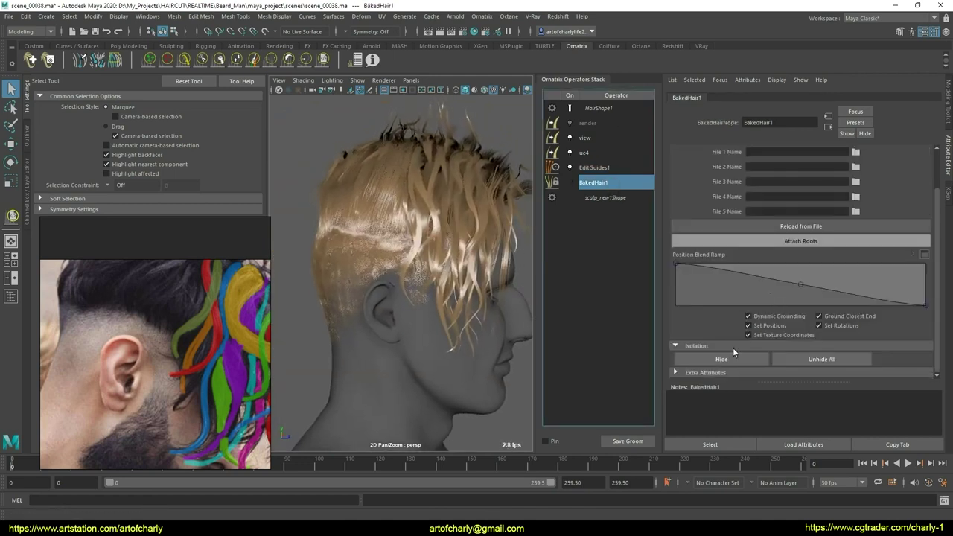
# Hide the side and back hair with a Lasso-shaped Isolation > Hide on BakedHair1
pyautogui.click(733, 356)
pyautogui.keyDown('alt'); pyautogui.moveTo(394, 281); pyautogui.dragTo(408, 309, button='right'); pyautogui.keyUp('alt')
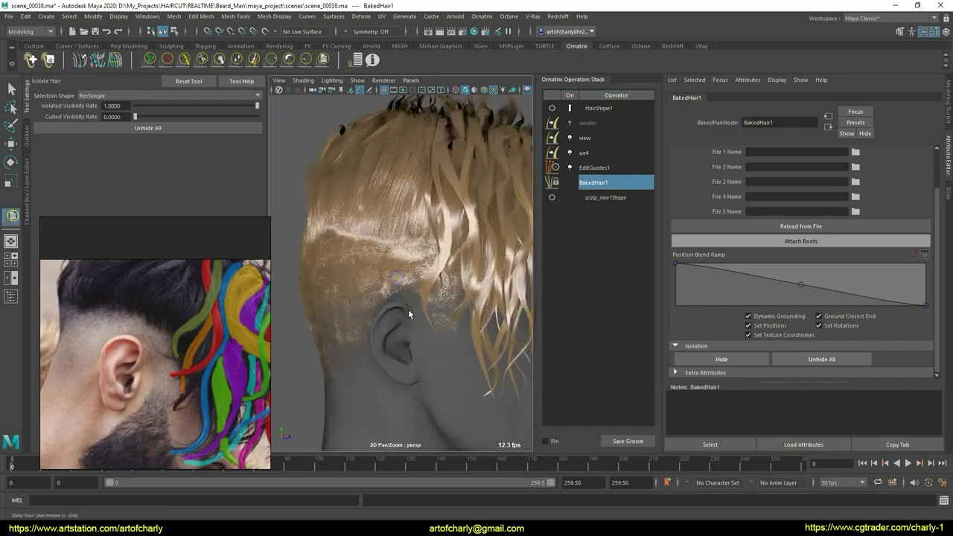
pyautogui.moveTo(408, 309)
pyautogui.keyDown('alt'); pyautogui.mouseDown()
pyautogui.moveTo(389, 257)
pyautogui.moveTo(353, 235)
pyautogui.moveTo(500, 247)
pyautogui.mouseUp(); pyautogui.keyUp('alt')
pyautogui.click(121, 96)
pyautogui.click(105, 105)
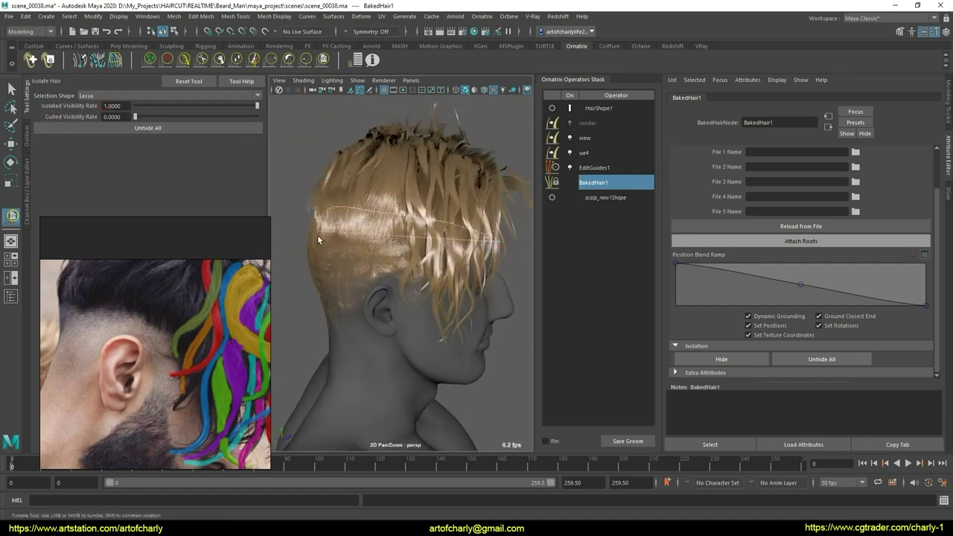
pyautogui.moveTo(507, 276)
pyautogui.mouseDown()
pyautogui.moveTo(456, 265)
pyautogui.moveTo(362, 275)
pyautogui.moveTo(451, 332)
pyautogui.mouseUp()
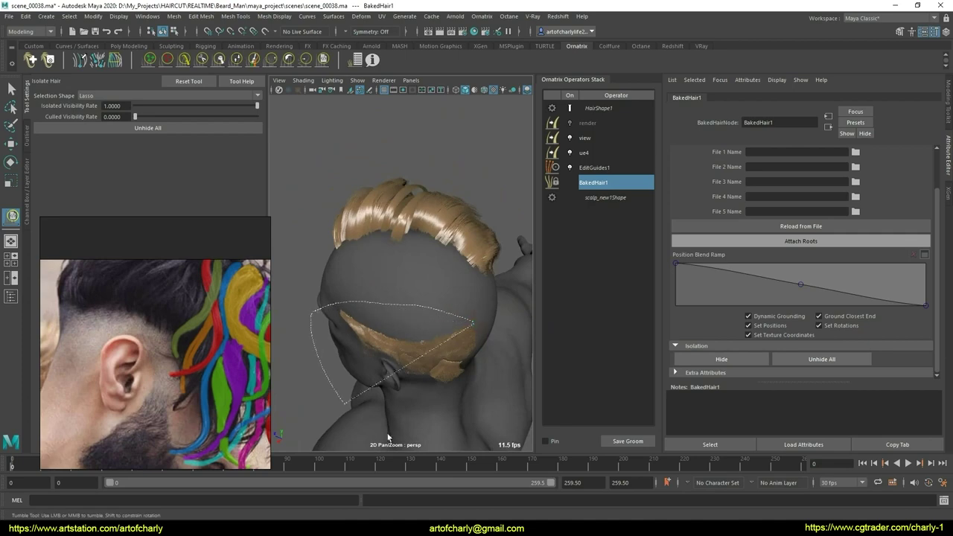
pyautogui.moveTo(467, 308)
pyautogui.mouseDown()
pyautogui.moveTo(505, 348)
pyautogui.moveTo(398, 279)
pyautogui.moveTo(450, 273)
pyautogui.moveTo(428, 281)
pyautogui.mouseUp()
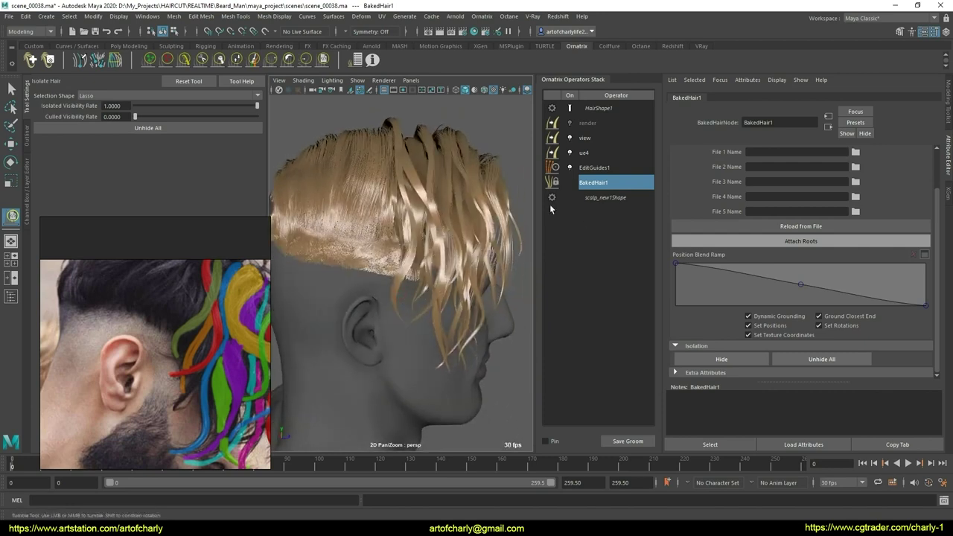
pyautogui.click(607, 168)
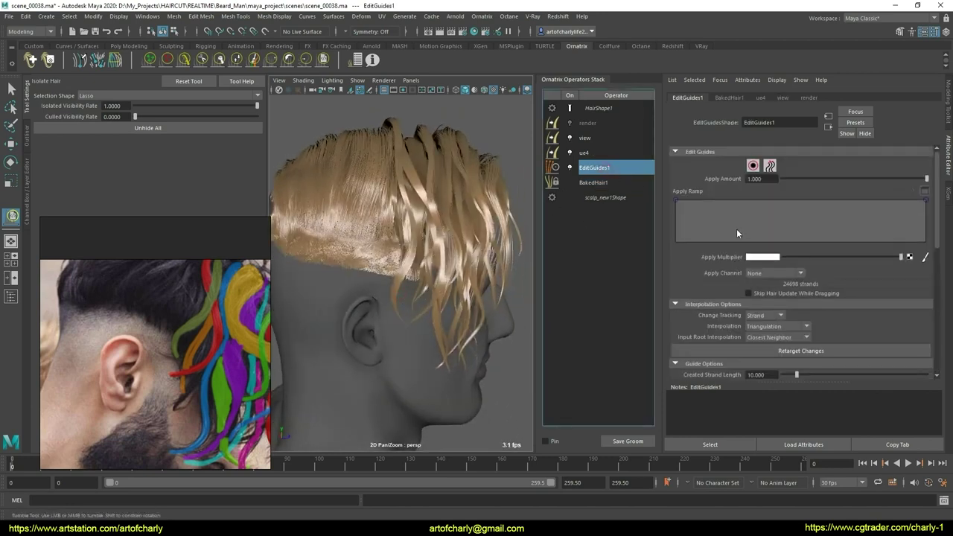
# Turn on guide editing, select all strands, then clear the selection
pyautogui.click(754, 166)
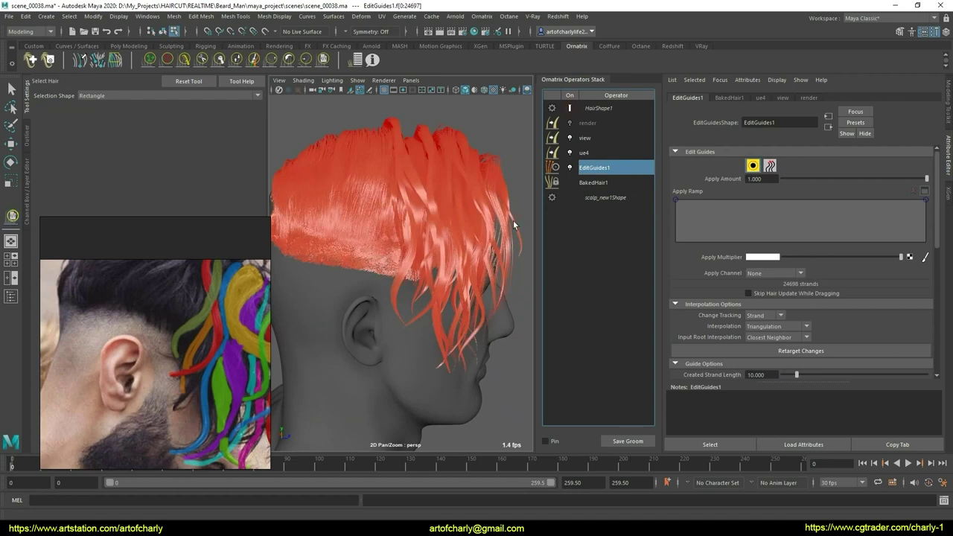
pyautogui.hotkey('ctrl', 'a')
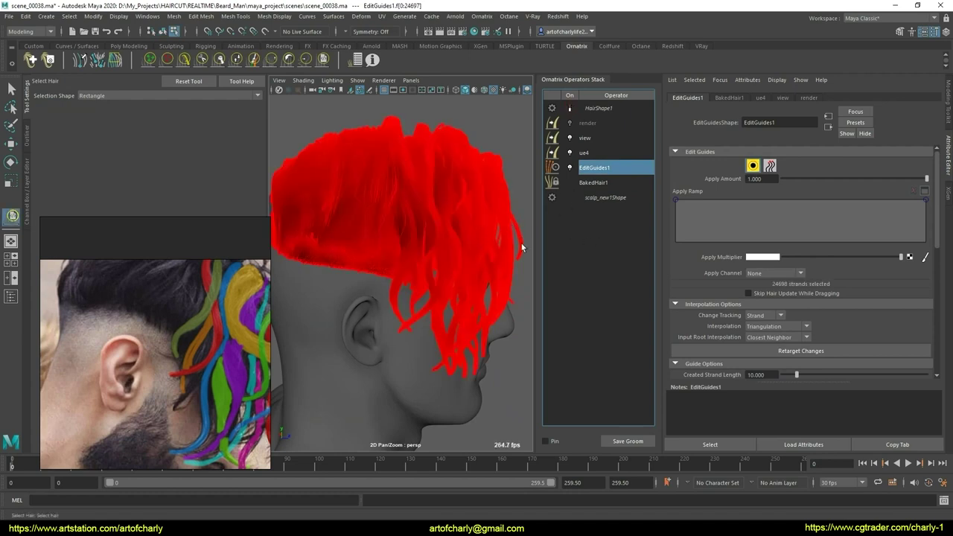
pyautogui.moveTo(521, 242)
pyautogui.keyDown('alt'); pyautogui.mouseDown()
pyautogui.moveTo(362, 266)
pyautogui.moveTo(374, 239)
pyautogui.mouseUp(); pyautogui.keyUp('alt')
pyautogui.scroll(-5, 795, 274)
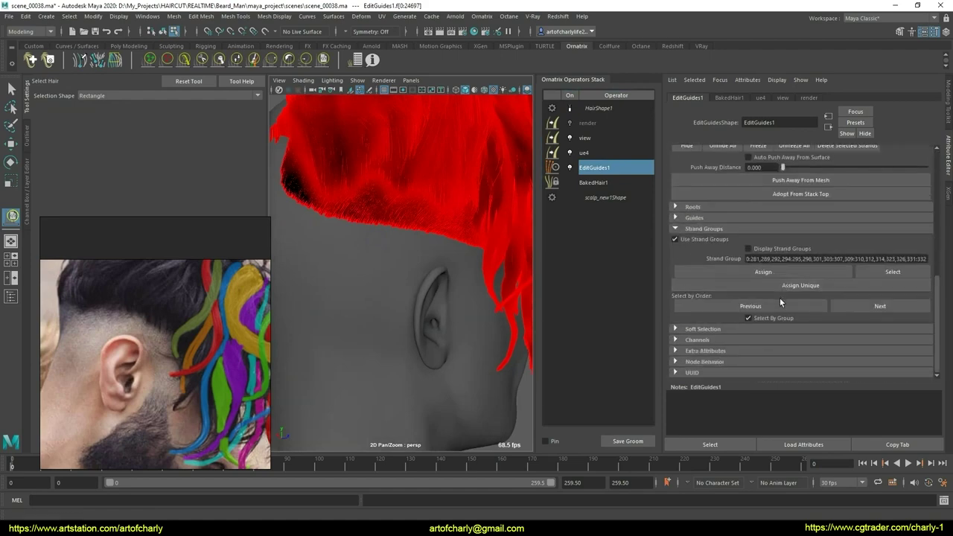
pyautogui.scroll(3, 342, 252)
pyautogui.click(390, 257)
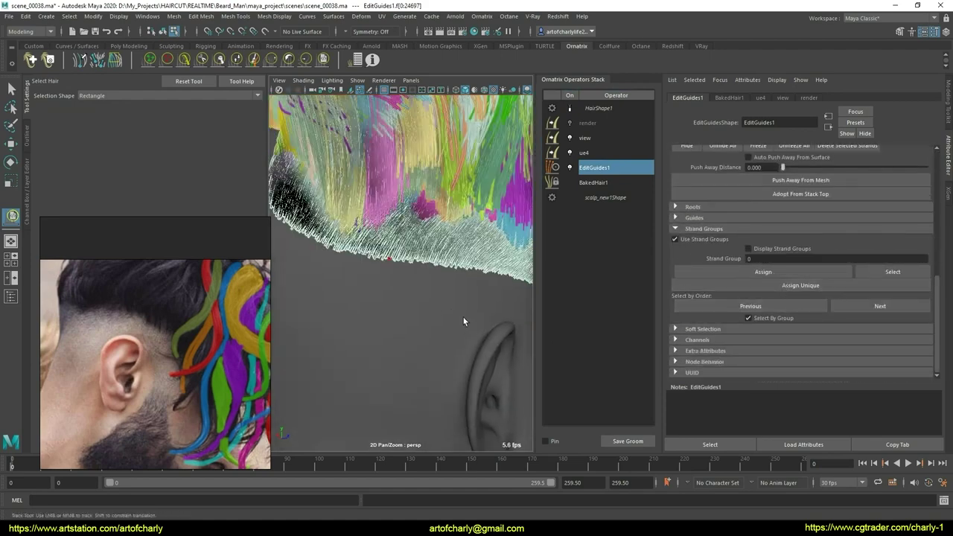
# From a side view, marquee-select the strand groups hanging over the face
pyautogui.scroll(2, 412, 327)
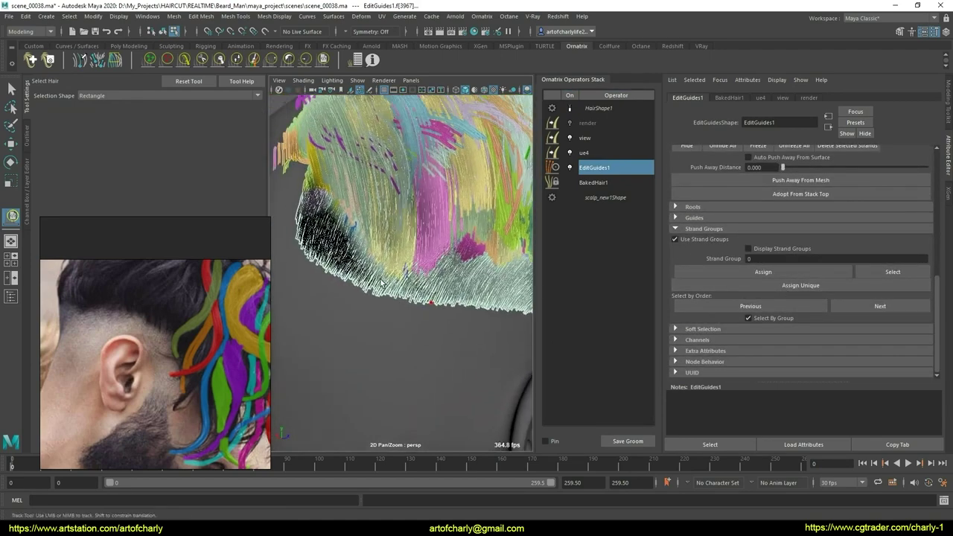
pyautogui.scroll(2, 419, 287)
pyautogui.scroll(-3, 419, 286)
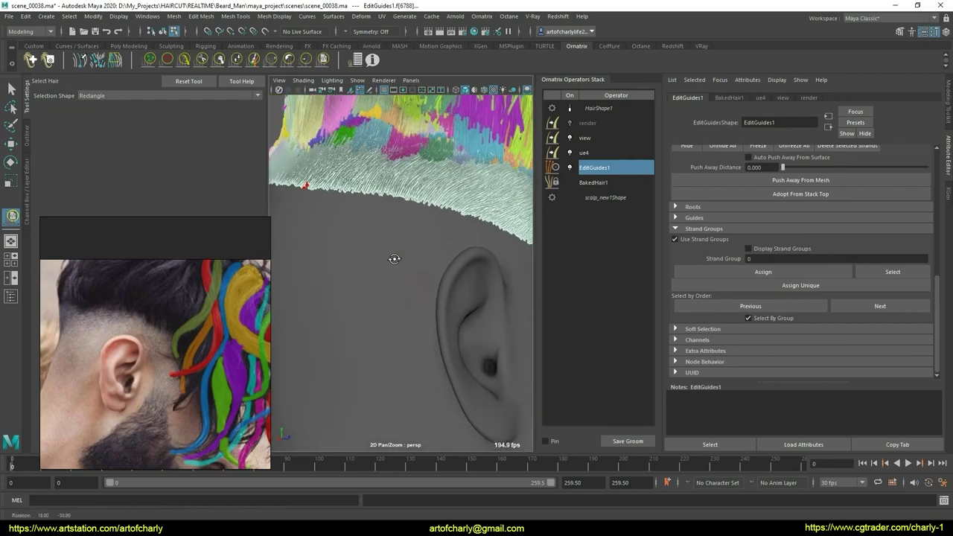
pyautogui.scroll(1, 395, 260)
pyautogui.moveTo(383, 266)
pyautogui.keyDown('alt'); pyautogui.mouseDown()
pyautogui.moveTo(344, 277)
pyautogui.moveTo(409, 279)
pyautogui.mouseUp(); pyautogui.keyUp('alt')
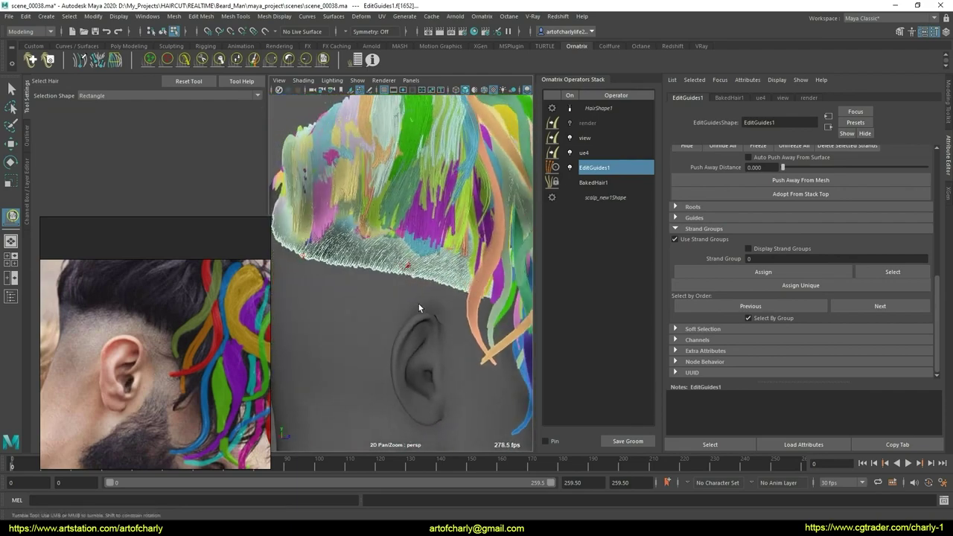
pyautogui.scroll(-2, 412, 304)
pyautogui.moveTo(412, 304)
pyautogui.keyDown('alt'); pyautogui.mouseDown()
pyautogui.moveTo(424, 243)
pyautogui.moveTo(403, 238)
pyautogui.mouseUp(); pyautogui.keyUp('alt')
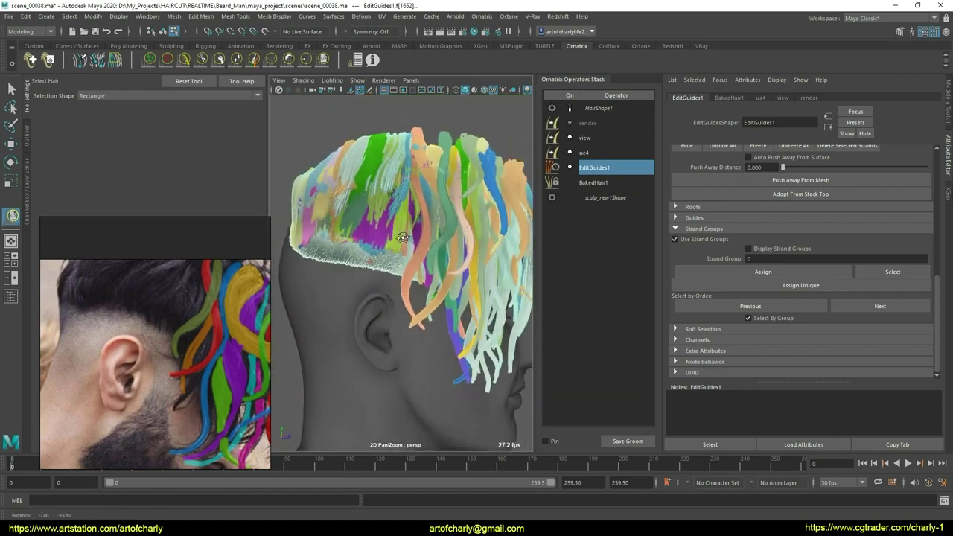
pyautogui.keyDown('alt'); pyautogui.moveTo(403, 238); pyautogui.dragTo(396, 290, button='right'); pyautogui.keyUp('alt')
pyautogui.moveTo(395, 290)
pyautogui.keyDown('ctrl'); pyautogui.keyDown('alt'); pyautogui.mouseDown()
pyautogui.moveTo(516, 359)
pyautogui.moveTo(301, 335)
pyautogui.moveTo(472, 366)
pyautogui.moveTo(435, 333)
pyautogui.moveTo(477, 365)
pyautogui.mouseUp(); pyautogui.keyUp('alt'); pyautogui.keyUp('ctrl')
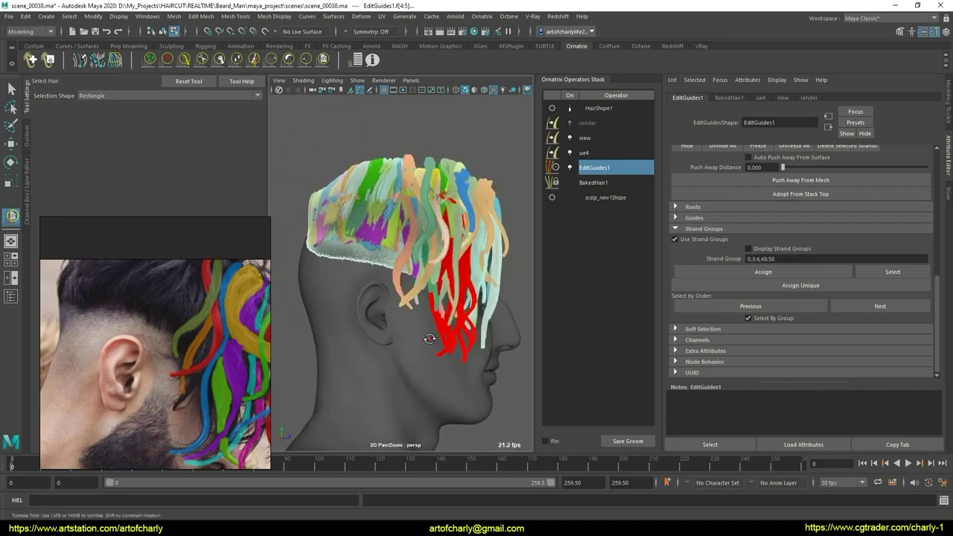
# Select and hide the front top strand groups
pyautogui.scroll(2, 426, 347)
pyautogui.scroll(2, 428, 349)
pyautogui.scroll(2, 432, 352)
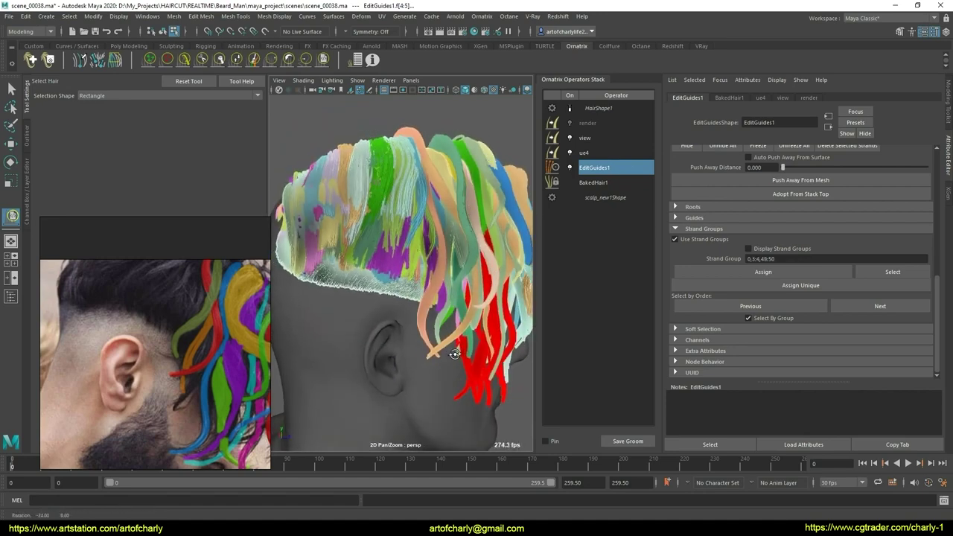
pyautogui.scroll(2, 437, 355)
pyautogui.scroll(-3, 437, 354)
pyautogui.moveTo(319, 264); pyautogui.dragTo(513, 311)
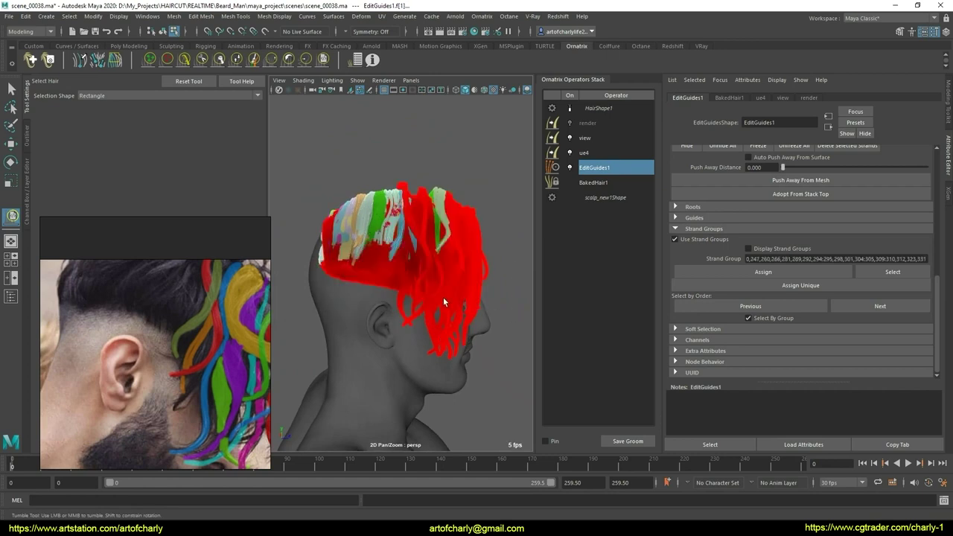
pyautogui.moveTo(443, 297)
pyautogui.keyDown('alt'); pyautogui.mouseDown()
pyautogui.moveTo(446, 271)
pyautogui.moveTo(522, 266)
pyautogui.moveTo(460, 264)
pyautogui.moveTo(376, 288)
pyautogui.moveTo(460, 259)
pyautogui.moveTo(465, 268)
pyautogui.mouseUp(); pyautogui.keyUp('alt')
pyautogui.moveTo(454, 331)
pyautogui.keyDown('alt'); pyautogui.mouseDown()
pyautogui.moveTo(432, 334)
pyautogui.moveTo(447, 325)
pyautogui.moveTo(399, 316)
pyautogui.moveTo(503, 373)
pyautogui.mouseUp(); pyautogui.keyUp('alt')
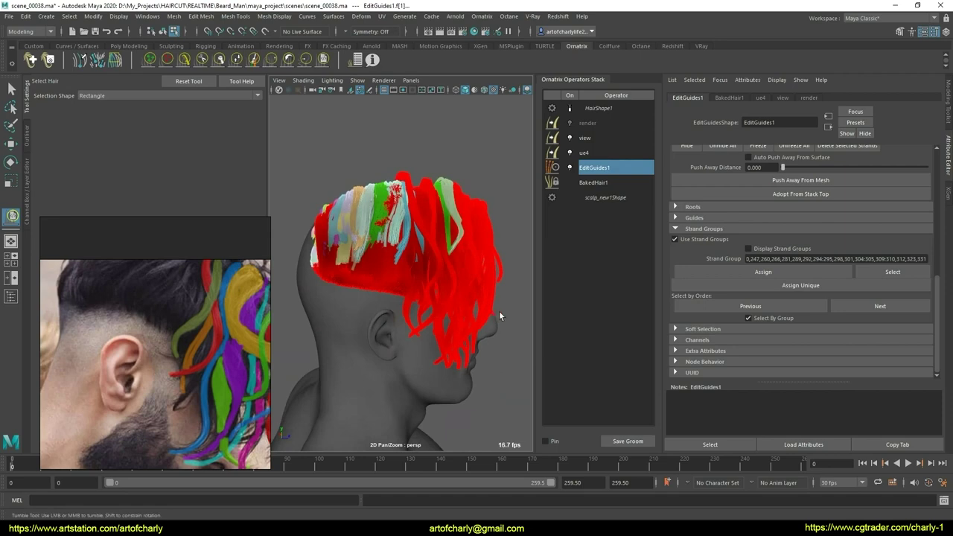
pyautogui.moveTo(499, 310)
pyautogui.mouseDown()
pyautogui.moveTo(359, 280)
pyautogui.moveTo(522, 272)
pyautogui.mouseUp()
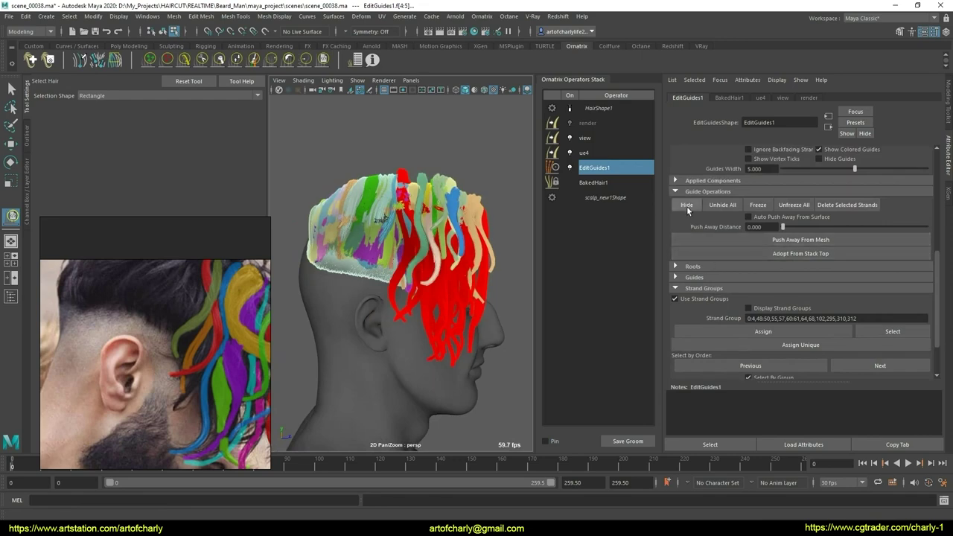
pyautogui.click(410, 246)
# Hide the strand groups on top of the head and the long back group
pyautogui.moveTo(410, 247)
pyautogui.keyDown('alt'); pyautogui.mouseDown(button='right')
pyautogui.moveTo(447, 239)
pyautogui.moveTo(406, 227)
pyautogui.mouseUp(button='right'); pyautogui.keyUp('alt')
pyautogui.keyDown('alt'); pyautogui.moveTo(406, 227); pyautogui.dragTo(411, 224); pyautogui.keyUp('alt')
pyautogui.moveTo(328, 147); pyautogui.dragTo(486, 188)
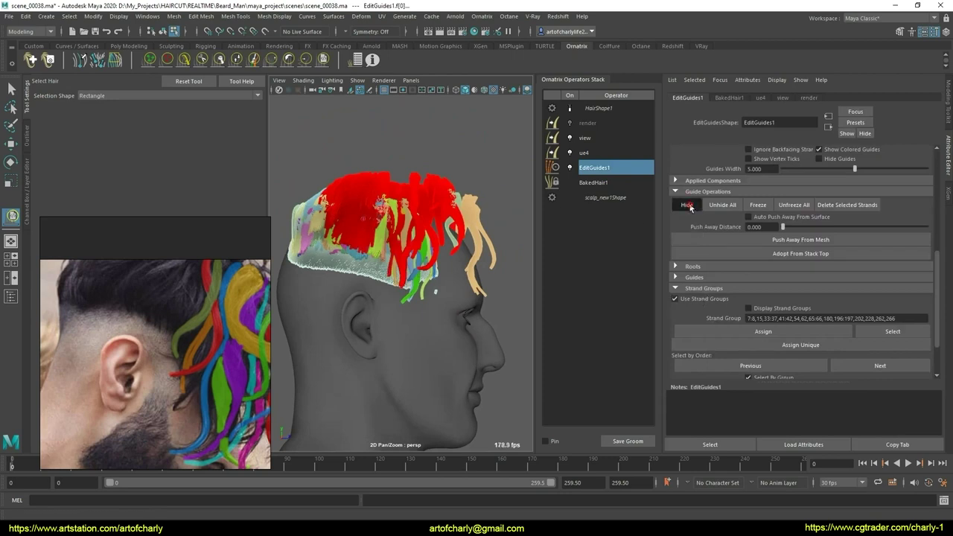
pyautogui.click(431, 219)
pyautogui.keyDown('alt'); pyautogui.moveTo(431, 219); pyautogui.dragTo(485, 229); pyautogui.keyUp('alt')
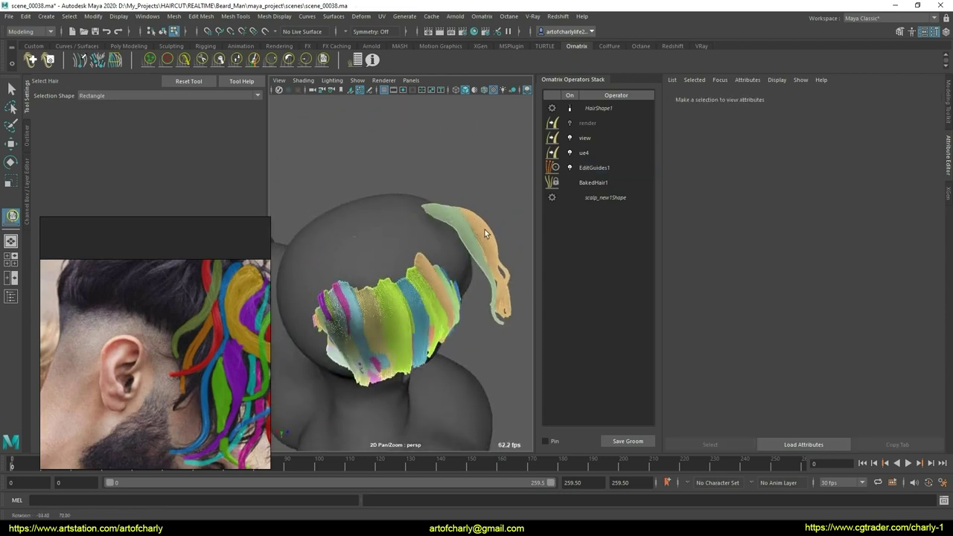
pyautogui.moveTo(474, 179); pyautogui.dragTo(432, 211)
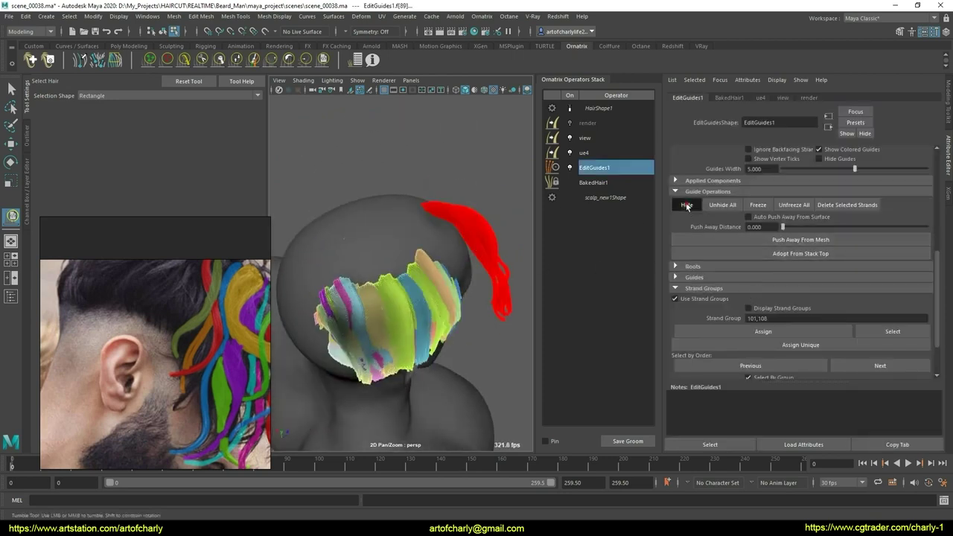
pyautogui.click(422, 256)
# Hide the crown groups, then select group 18 and neighbours and hide them
pyautogui.moveTo(421, 256)
pyautogui.keyDown('alt'); pyautogui.mouseDown()
pyautogui.moveTo(403, 240)
pyautogui.moveTo(308, 320)
pyautogui.moveTo(388, 251)
pyautogui.moveTo(404, 219)
pyautogui.moveTo(721, 249)
pyautogui.mouseUp(); pyautogui.keyUp('alt')
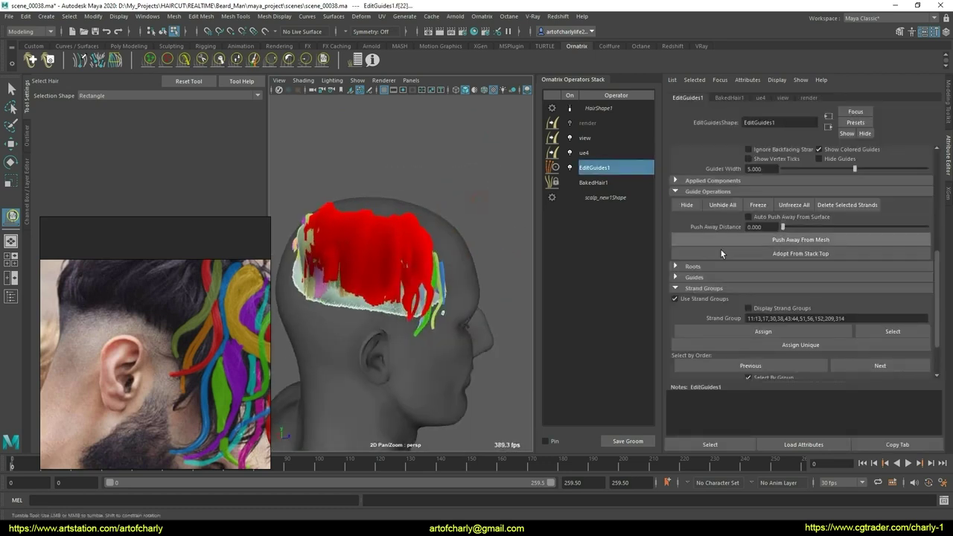
pyautogui.click(441, 248)
pyautogui.moveTo(441, 247)
pyautogui.keyDown('alt'); pyautogui.mouseDown()
pyautogui.moveTo(432, 251)
pyautogui.moveTo(465, 273)
pyautogui.moveTo(435, 278)
pyautogui.mouseUp(); pyautogui.keyUp('alt')
pyautogui.click(393, 243)
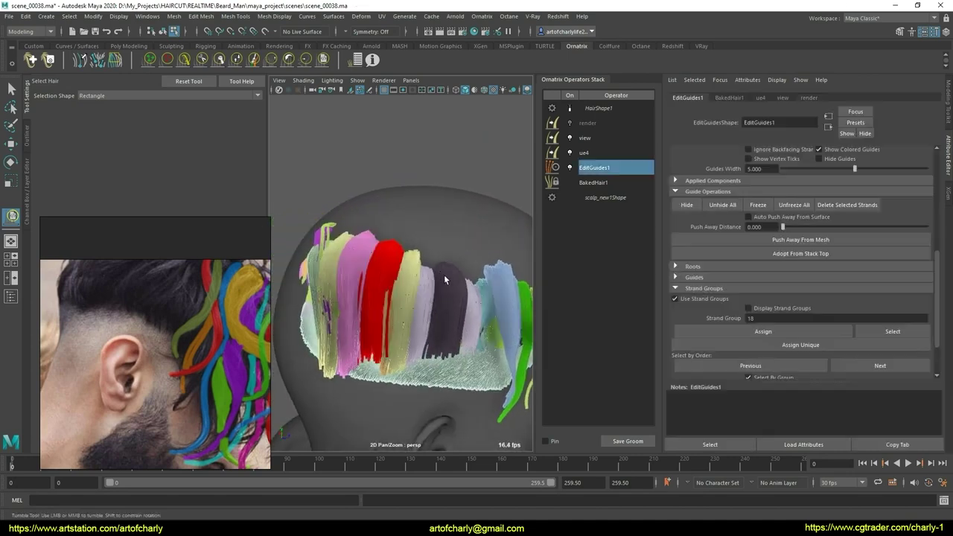
pyautogui.keyDown('alt'); pyautogui.moveTo(444, 274); pyautogui.dragTo(377, 235, button='middle'); pyautogui.keyUp('alt')
pyautogui.keyDown('shift'); pyautogui.click(373, 238); pyautogui.keyUp('shift')
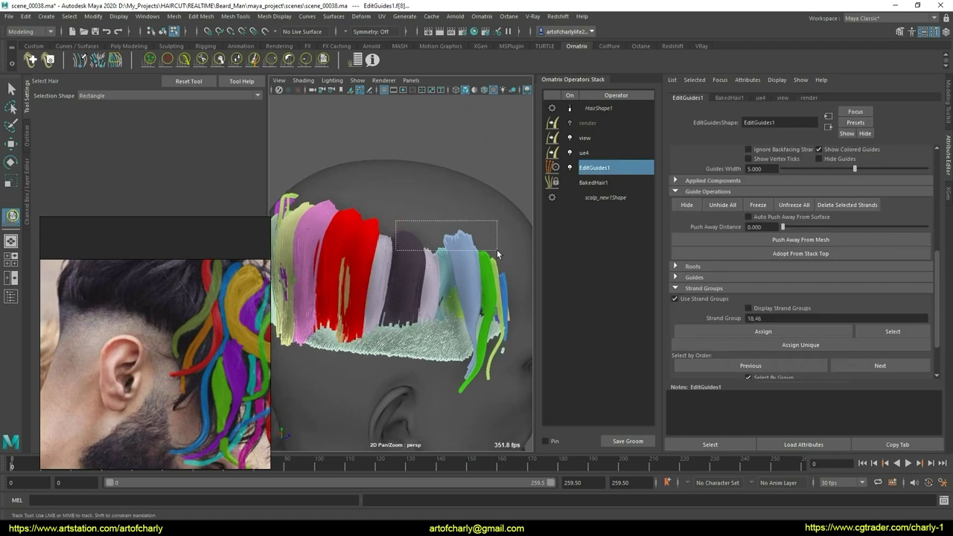
pyautogui.keyDown('shift'); pyautogui.moveTo(395, 221); pyautogui.dragTo(500, 258); pyautogui.keyUp('shift')
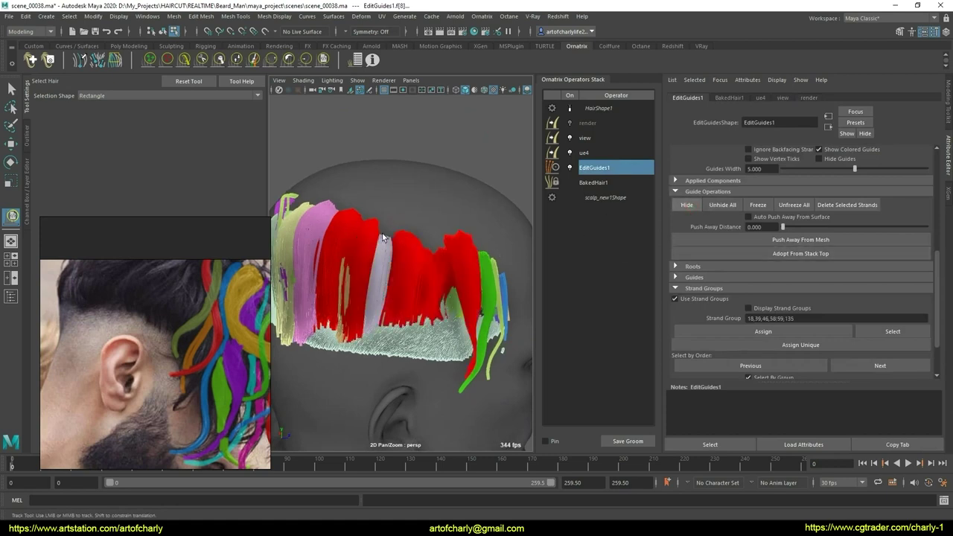
pyautogui.click(687, 205)
pyautogui.keyDown('alt'); pyautogui.moveTo(437, 235); pyautogui.dragTo(375, 207); pyautogui.keyUp('alt')
# Switch Selection Shape to Lasso and hide the leftover strands
pyautogui.click(137, 94)
pyautogui.click(137, 112)
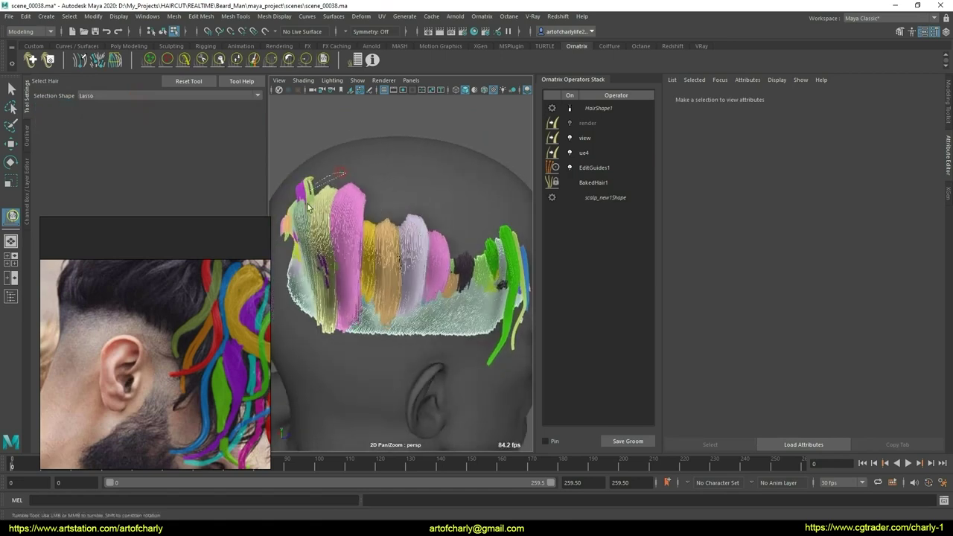
pyautogui.moveTo(310, 207); pyautogui.dragTo(345, 193)
pyautogui.moveTo(459, 204)
pyautogui.keyDown('alt'); pyautogui.mouseDown()
pyautogui.moveTo(277, 197)
pyautogui.moveTo(447, 205)
pyautogui.mouseUp(); pyautogui.keyUp('alt')
pyautogui.click(435, 261)
pyautogui.moveTo(435, 261)
pyautogui.keyDown('alt'); pyautogui.mouseDown()
pyautogui.moveTo(416, 244)
pyautogui.moveTo(468, 231)
pyautogui.moveTo(401, 219)
pyautogui.moveTo(330, 169)
pyautogui.moveTo(339, 167)
pyautogui.mouseUp(); pyautogui.keyUp('alt')
pyautogui.scroll(3, 414, 239)
# Select and hide remaining coloured strands along the top and near the temple
pyautogui.moveTo(389, 201)
pyautogui.keyDown('alt'); pyautogui.mouseDown()
pyautogui.moveTo(362, 224)
pyautogui.moveTo(425, 234)
pyautogui.moveTo(356, 240)
pyautogui.moveTo(523, 240)
pyautogui.mouseUp(); pyautogui.keyUp('alt')
pyautogui.click(344, 237)
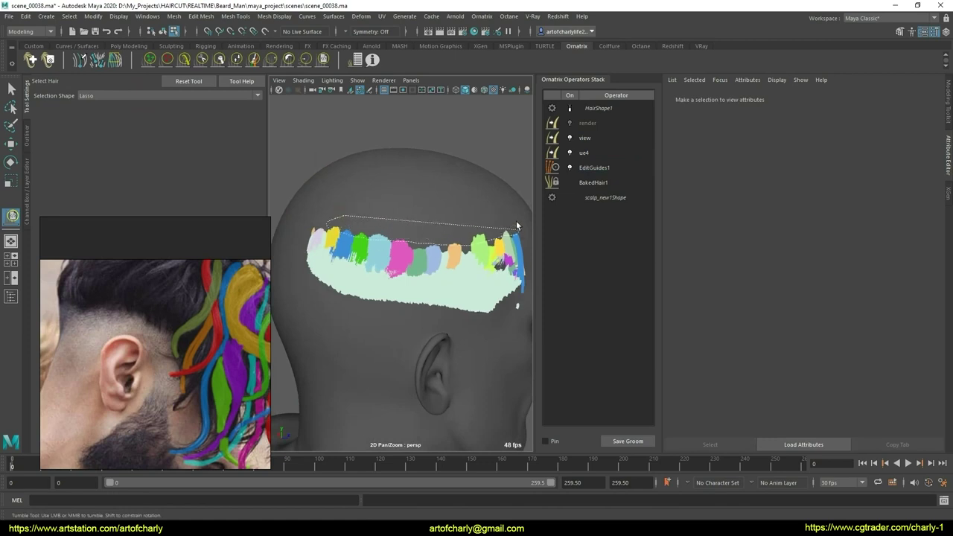
pyautogui.click(687, 205)
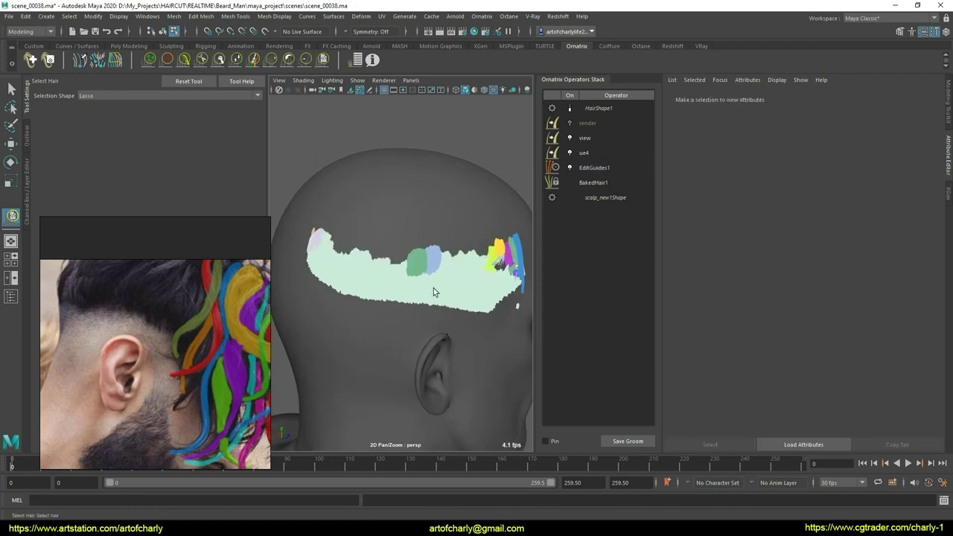
pyautogui.moveTo(399, 245)
pyautogui.mouseDown()
pyautogui.moveTo(458, 247)
pyautogui.moveTo(421, 239)
pyautogui.mouseUp()
pyautogui.click(453, 259)
pyautogui.click(686, 209)
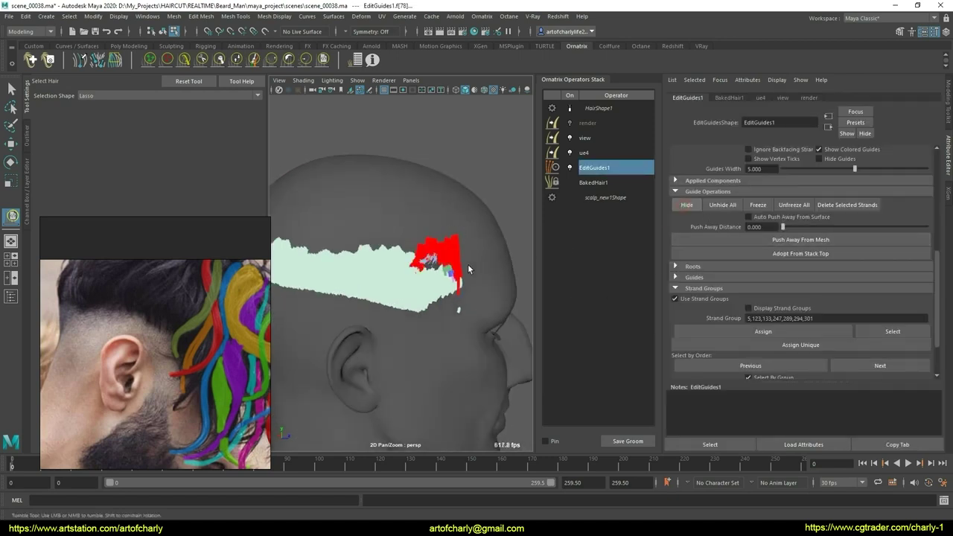
pyautogui.keyDown('alt'); pyautogui.moveTo(438, 251); pyautogui.dragTo(417, 224, button='middle'); pyautogui.keyUp('alt')
pyautogui.moveTo(361, 197)
pyautogui.mouseDown()
pyautogui.moveTo(389, 201)
pyautogui.moveTo(359, 196)
pyautogui.mouseUp()
pyautogui.click(686, 209)
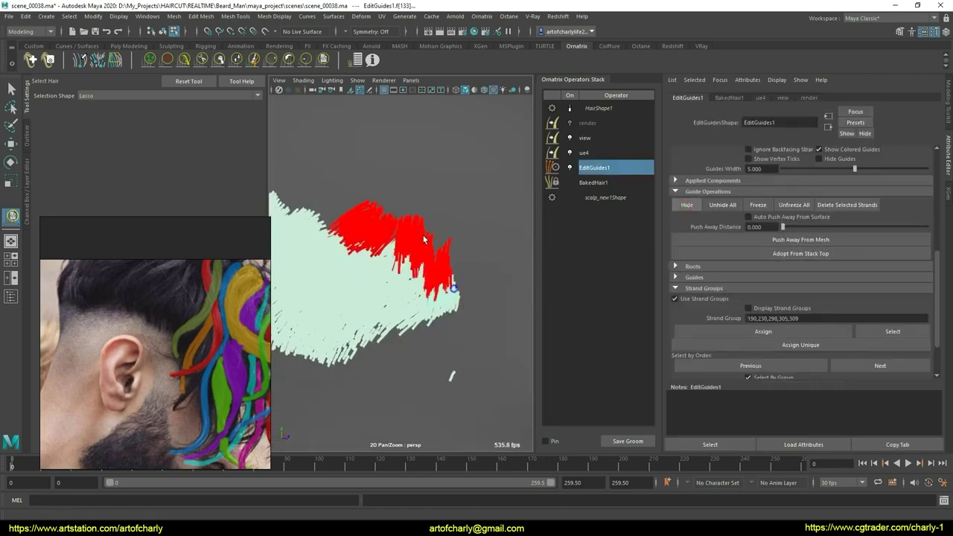
# At the back of the head, hide the strands on the patch's top-left edge
pyautogui.keyDown('alt'); pyautogui.moveTo(425, 253); pyautogui.dragTo(403, 269, button='right'); pyautogui.keyUp('alt')
pyautogui.keyDown('alt'); pyautogui.moveTo(403, 269); pyautogui.dragTo(554, 341); pyautogui.keyUp('alt')
pyautogui.keyDown('alt'); pyautogui.moveTo(554, 340); pyautogui.dragTo(464, 362, button='right'); pyautogui.keyUp('alt')
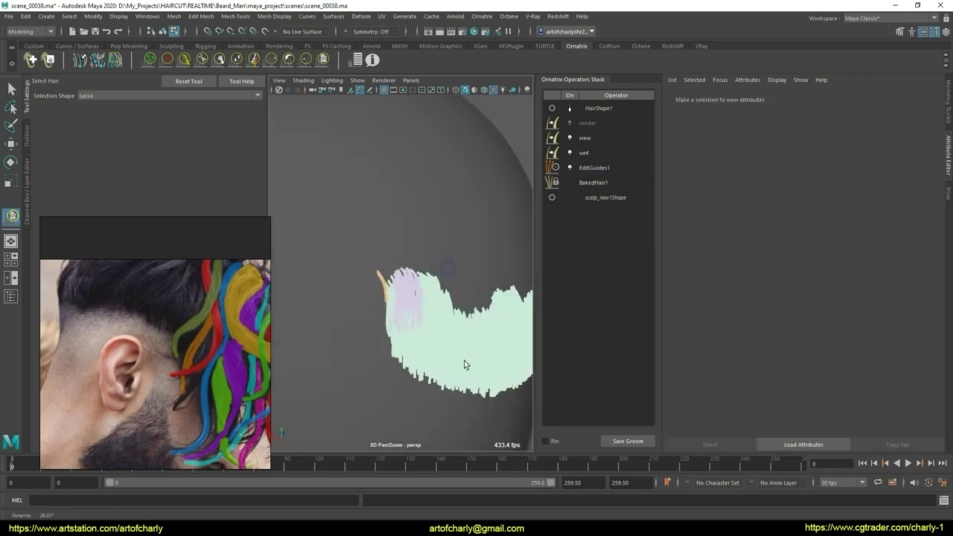
pyautogui.keyDown('alt'); pyautogui.moveTo(464, 362); pyautogui.dragTo(362, 283); pyautogui.keyUp('alt')
pyautogui.keyDown('alt'); pyautogui.moveTo(362, 283); pyautogui.dragTo(347, 224, button='middle'); pyautogui.keyUp('alt')
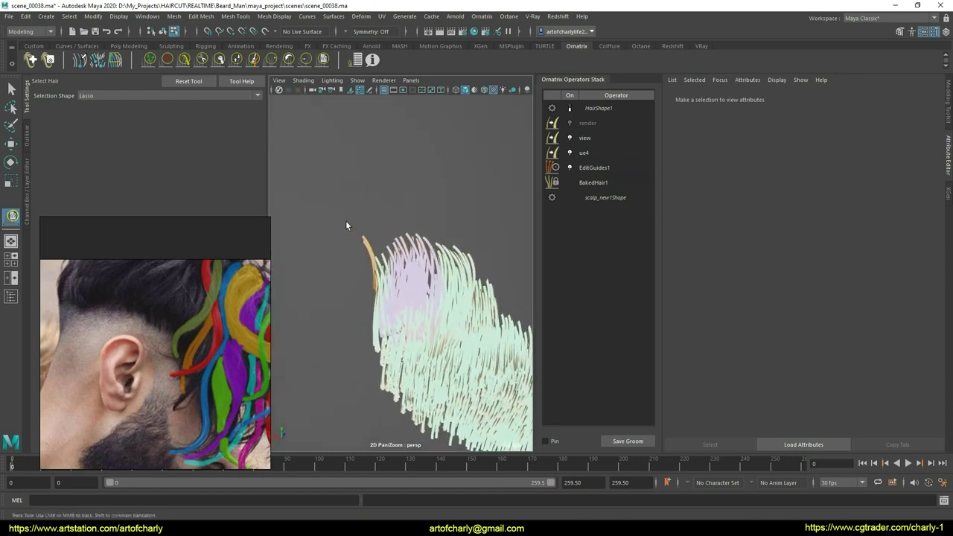
pyautogui.moveTo(347, 223); pyautogui.dragTo(443, 242)
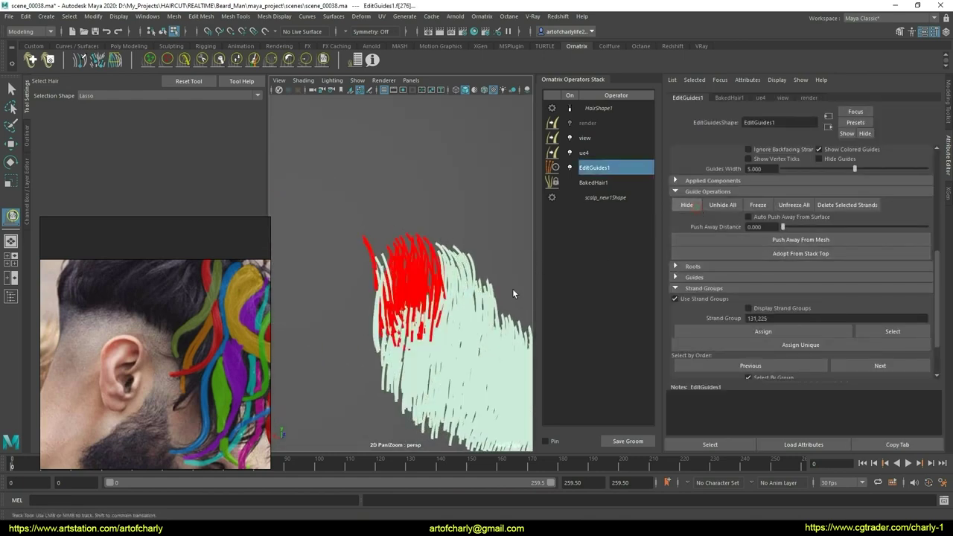
pyautogui.click(698, 207)
# Select the whole remaining short fade band
pyautogui.keyDown('alt'); pyautogui.moveTo(483, 316); pyautogui.dragTo(404, 230, button='right'); pyautogui.keyUp('alt')
pyautogui.moveTo(403, 231)
pyautogui.keyDown('alt'); pyautogui.mouseDown()
pyautogui.moveTo(458, 223)
pyautogui.moveTo(558, 319)
pyautogui.moveTo(489, 241)
pyautogui.moveTo(315, 231)
pyautogui.moveTo(469, 249)
pyautogui.moveTo(459, 311)
pyautogui.mouseUp(); pyautogui.keyUp('alt')
pyautogui.keyDown('alt'); pyautogui.moveTo(459, 312); pyautogui.dragTo(441, 284, button='right'); pyautogui.keyUp('alt')
# Put the fade strands into their own group and show all hidden groups again
pyautogui.scroll(-3, 783, 258)
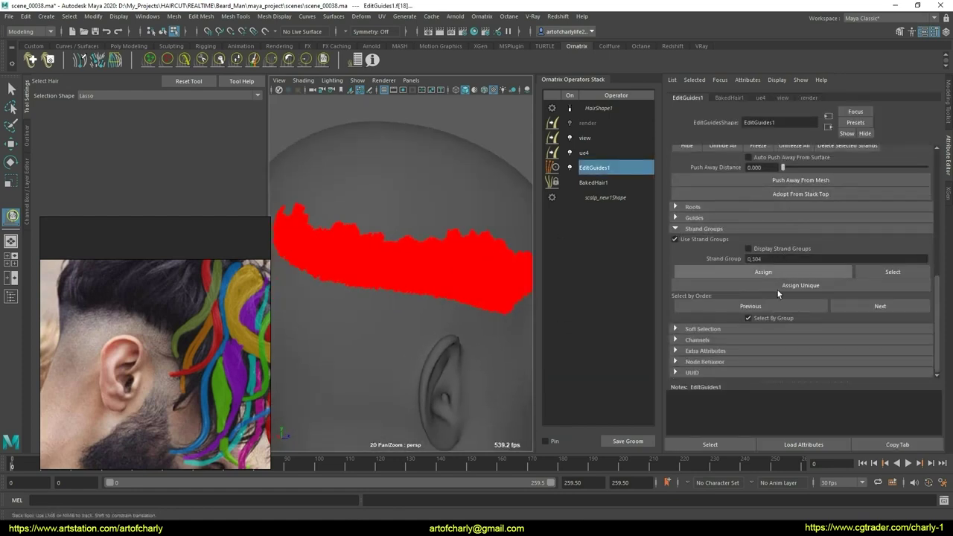
pyautogui.click(815, 287)
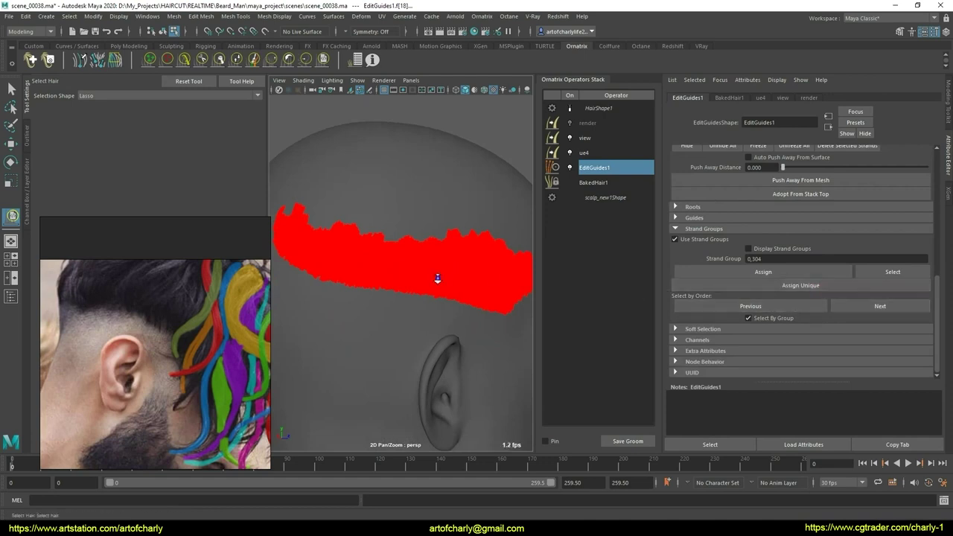
pyautogui.keyDown('alt'); pyautogui.moveTo(438, 279); pyautogui.dragTo(375, 247); pyautogui.keyUp('alt')
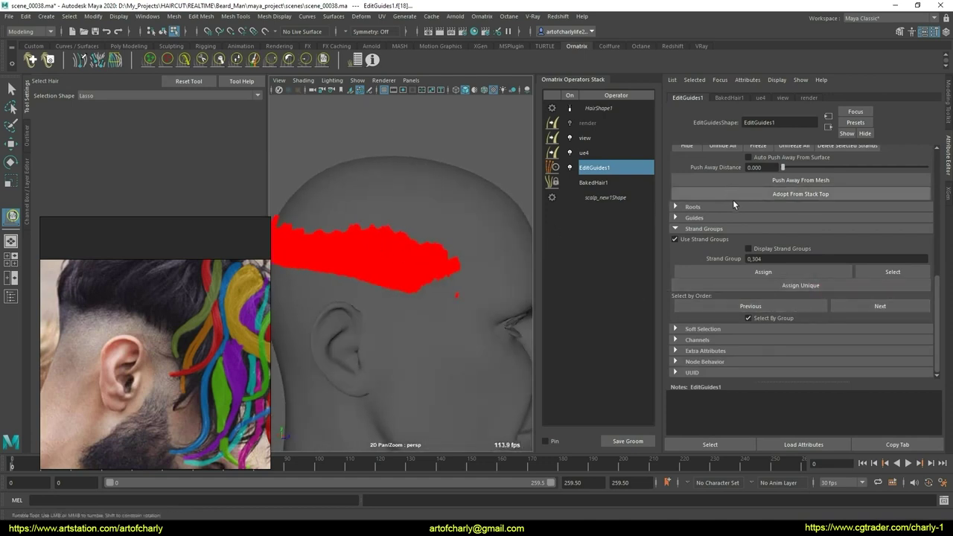
pyautogui.scroll(2, 733, 199)
pyautogui.click(717, 210)
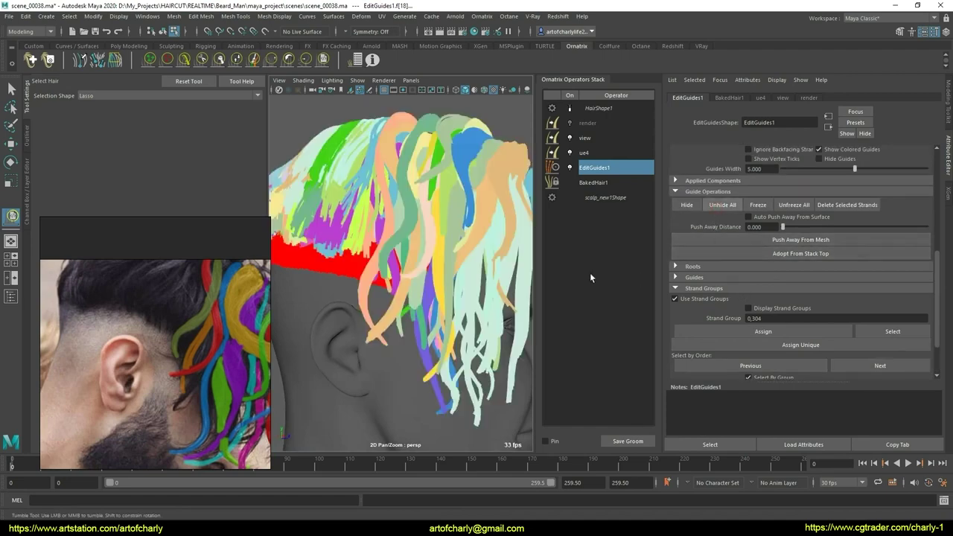
# Hide the long strands over the face, then invert to select the top strands
pyautogui.keyDown('alt'); pyautogui.moveTo(418, 298); pyautogui.dragTo(682, 216); pyautogui.keyUp('alt')
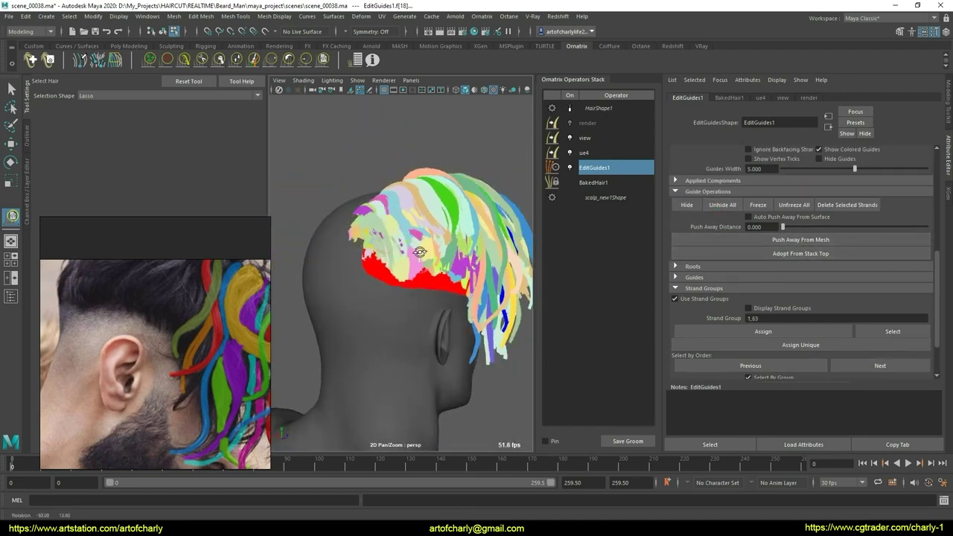
pyautogui.click(393, 310)
pyautogui.moveTo(393, 311)
pyautogui.keyDown('alt'); pyautogui.mouseDown()
pyautogui.moveTo(402, 264)
pyautogui.moveTo(349, 282)
pyautogui.moveTo(304, 279)
pyautogui.mouseUp(); pyautogui.keyUp('alt')
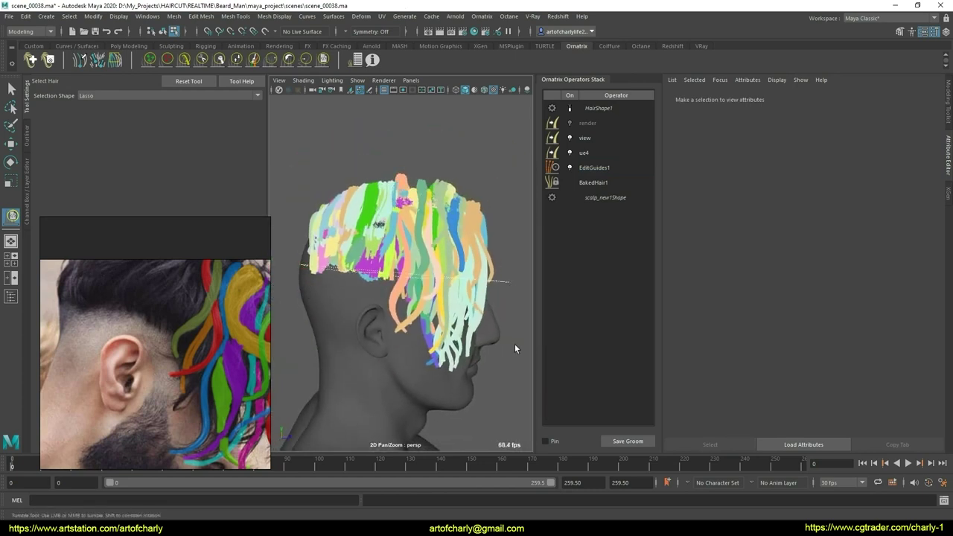
pyautogui.moveTo(515, 344); pyautogui.dragTo(374, 374)
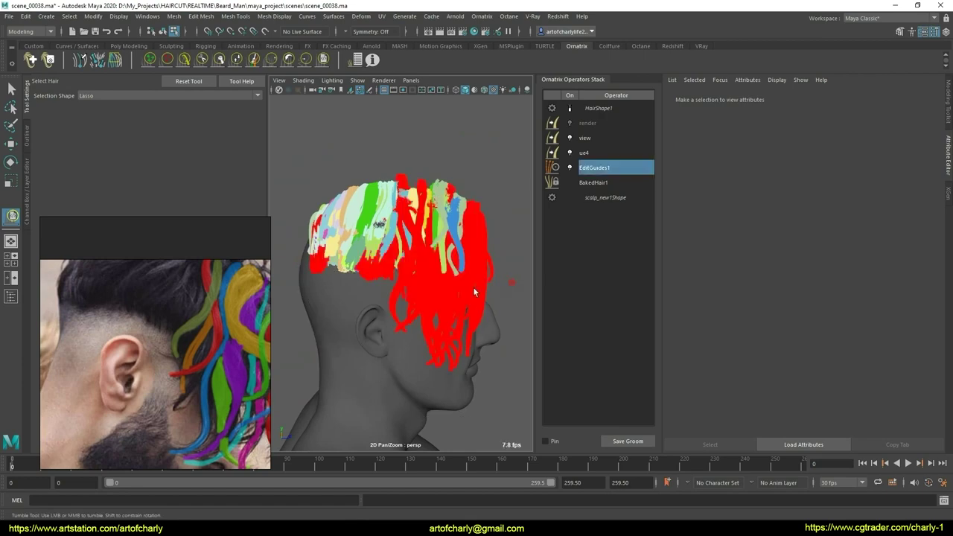
pyautogui.press('Delete')
pyautogui.moveTo(474, 292)
pyautogui.keyDown('alt'); pyautogui.mouseDown()
pyautogui.moveTo(392, 280)
pyautogui.moveTo(471, 298)
pyautogui.moveTo(389, 313)
pyautogui.moveTo(396, 326)
pyautogui.moveTo(533, 282)
pyautogui.mouseUp(); pyautogui.keyUp('alt')
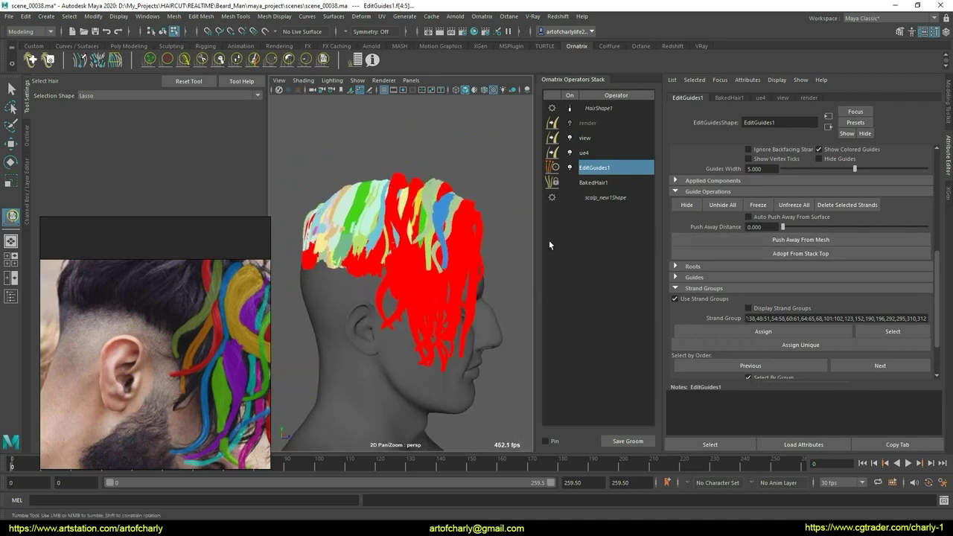
pyautogui.hotkey('ctrl', 'i')
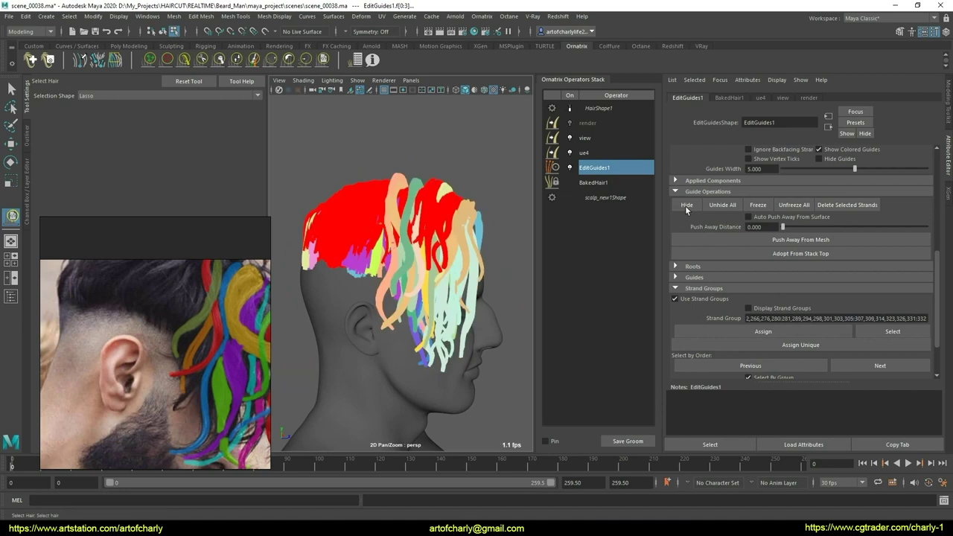
# Hide the short top strands and frame the long groups hanging beside the ear
pyautogui.click(503, 304)
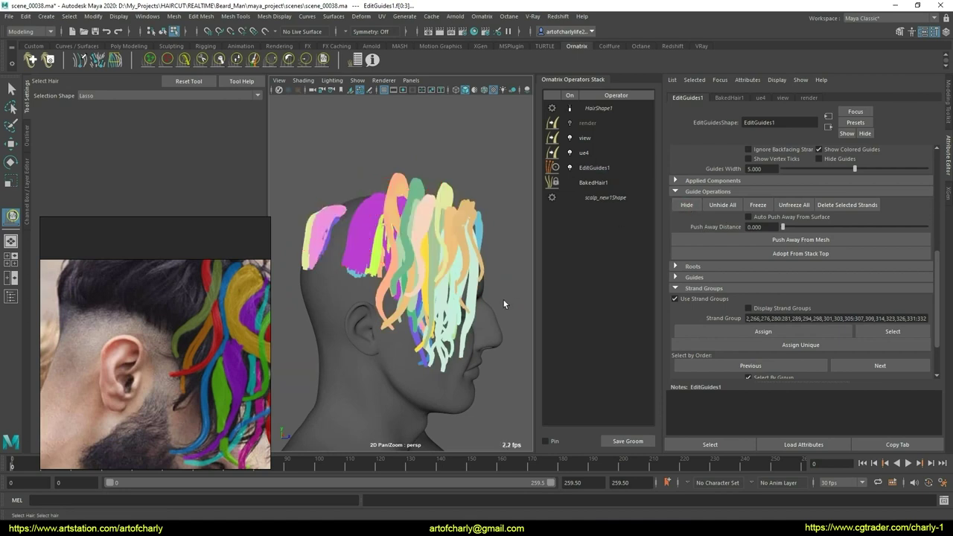
pyautogui.moveTo(503, 304)
pyautogui.keyDown('alt'); pyautogui.mouseDown()
pyautogui.moveTo(427, 302)
pyautogui.moveTo(424, 258)
pyautogui.moveTo(421, 283)
pyautogui.mouseUp(); pyautogui.keyUp('alt')
pyautogui.keyDown('alt'); pyautogui.moveTo(421, 283); pyautogui.dragTo(417, 296, button='right'); pyautogui.keyUp('alt')
pyautogui.moveTo(417, 296)
pyautogui.keyDown('alt'); pyautogui.mouseDown()
pyautogui.moveTo(432, 271)
pyautogui.moveTo(422, 248)
pyautogui.moveTo(418, 254)
pyautogui.mouseUp(); pyautogui.keyUp('alt')
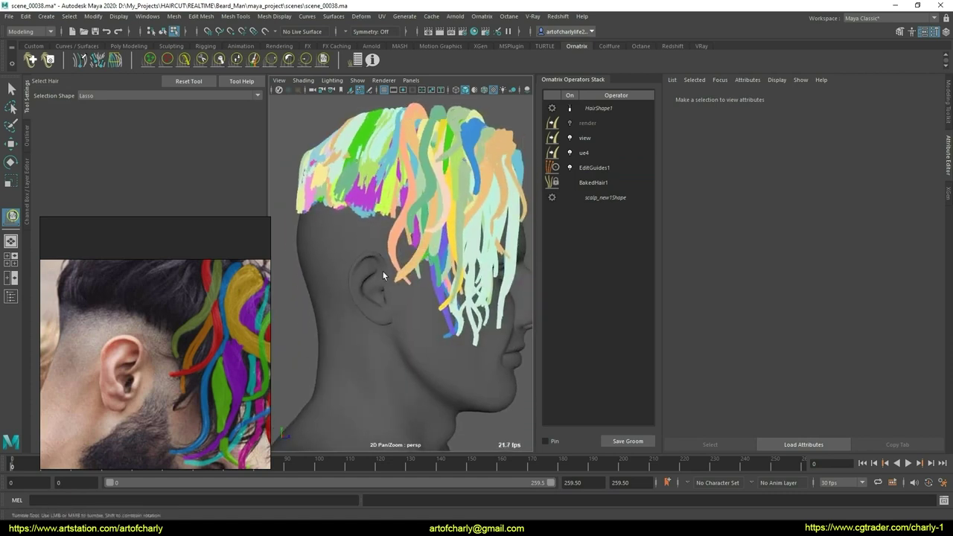
pyautogui.keyDown('alt'); pyautogui.moveTo(389, 283); pyautogui.dragTo(408, 274, button='right'); pyautogui.keyUp('alt')
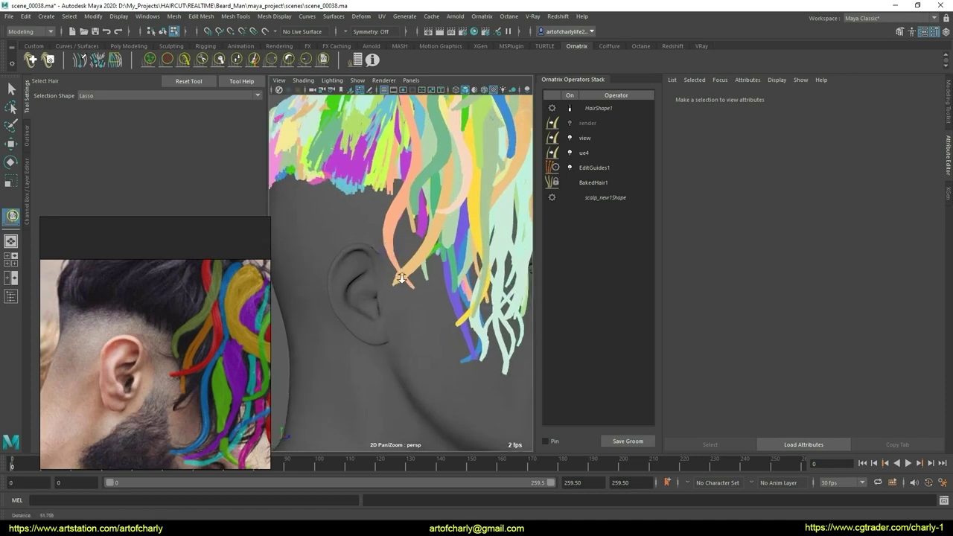
pyautogui.keyDown('alt'); pyautogui.moveTo(408, 274); pyautogui.dragTo(408, 257); pyautogui.keyUp('alt')
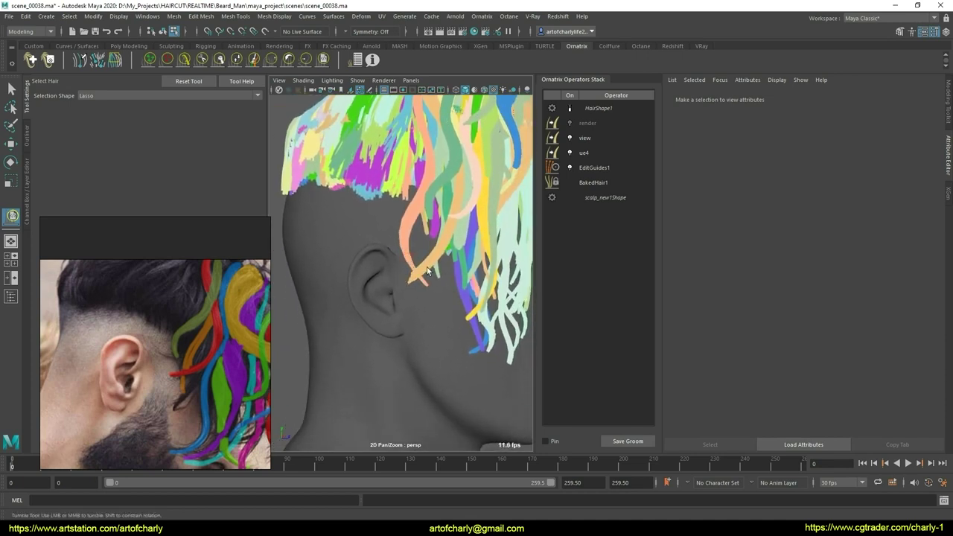
pyautogui.keyDown('alt'); pyautogui.moveTo(408, 256); pyautogui.dragTo(411, 257); pyautogui.keyUp('alt')
pyautogui.keyDown('alt'); pyautogui.moveTo(412, 257); pyautogui.dragTo(414, 259, button='middle'); pyautogui.keyUp('alt')
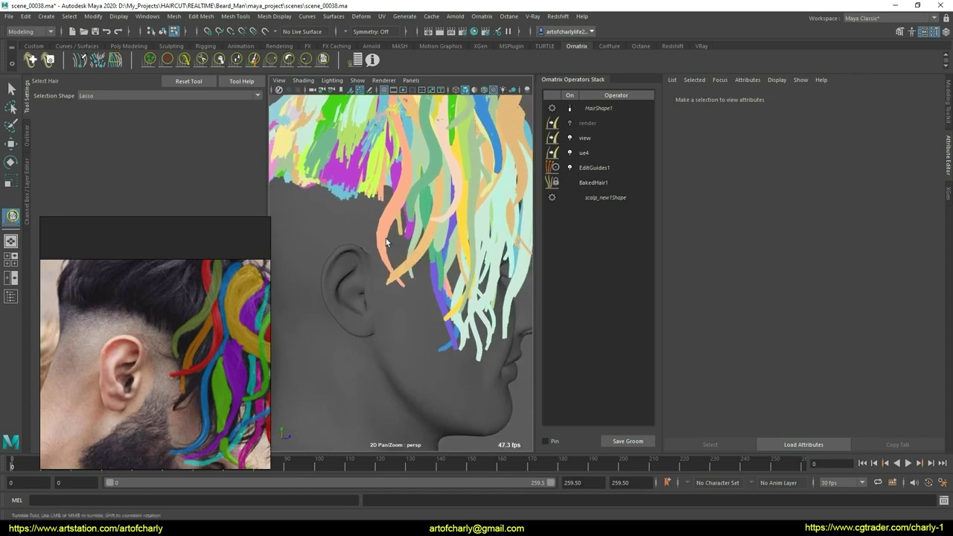
pyautogui.moveTo(386, 239)
pyautogui.keyDown('alt'); pyautogui.mouseDown()
pyautogui.moveTo(379, 260)
pyautogui.moveTo(425, 297)
pyautogui.moveTo(415, 237)
pyautogui.mouseUp(); pyautogui.keyUp('alt')
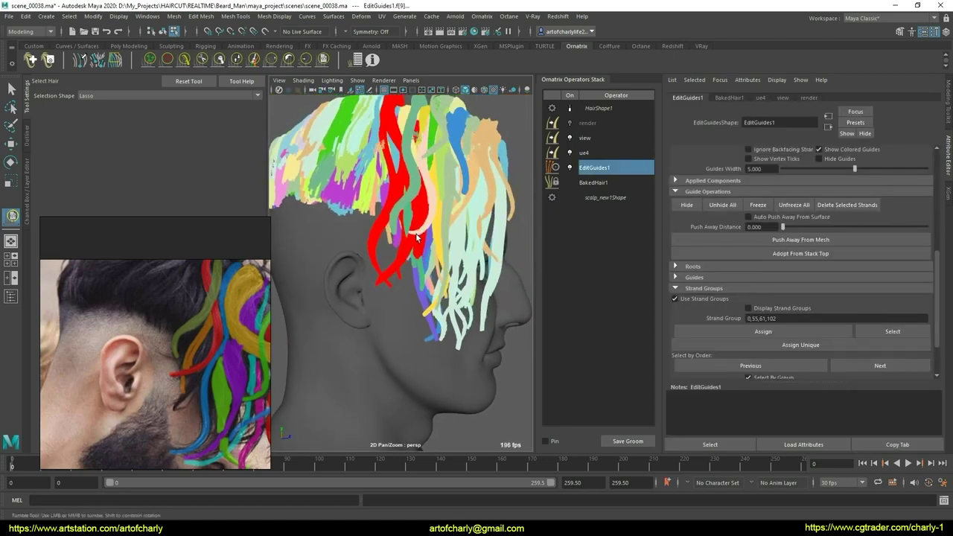
pyautogui.scroll(2, 419, 236)
pyautogui.scroll(3, 420, 235)
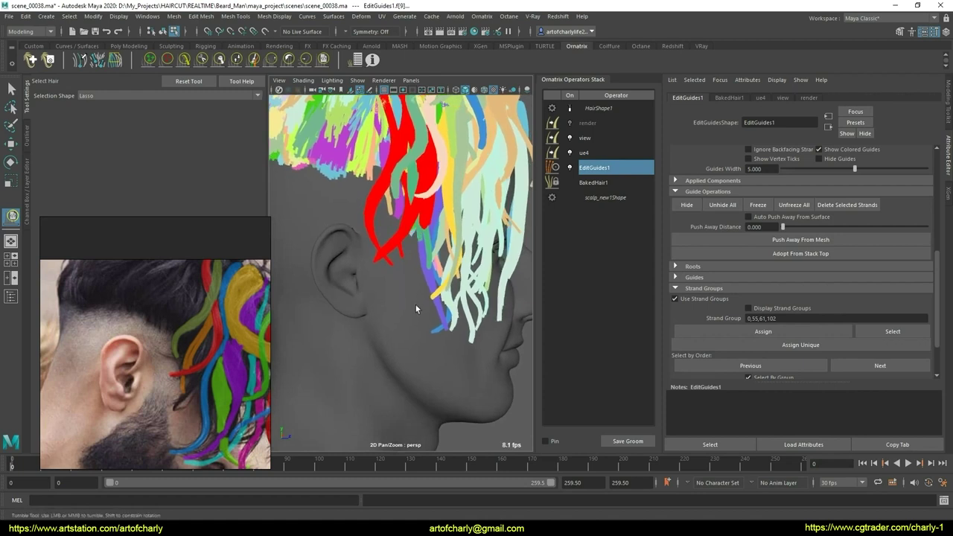
# Try a Comb Brush stroke on the strands in Elastic Mode, then undo it
pyautogui.click(184, 60)
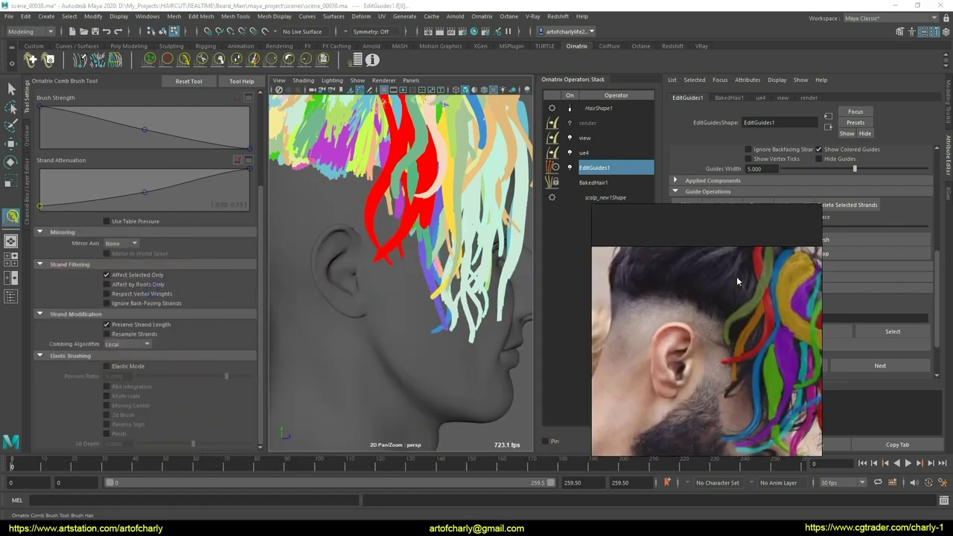
pyautogui.click(106, 366)
pyautogui.keyDown('alt'); pyautogui.moveTo(375, 315); pyautogui.dragTo(378, 313); pyautogui.keyUp('alt')
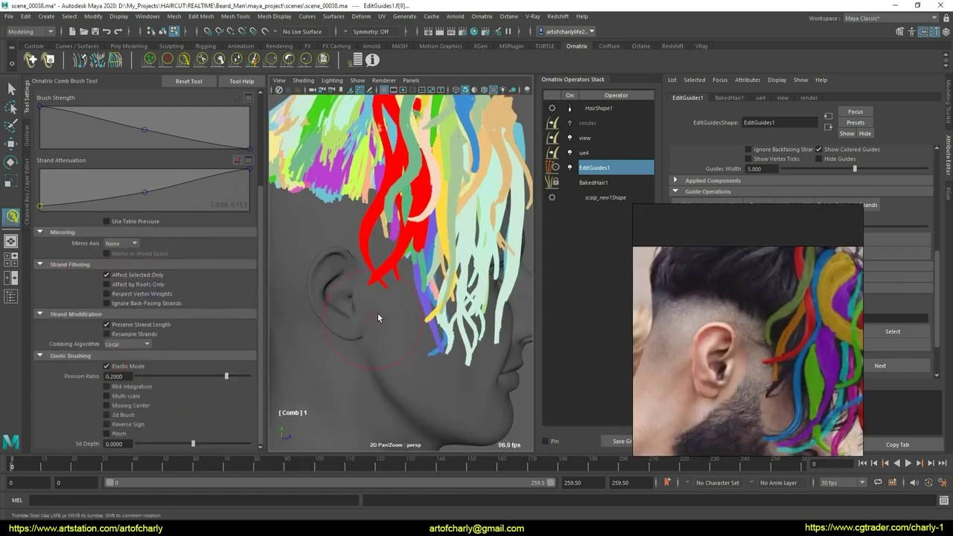
pyautogui.moveTo(375, 236)
pyautogui.mouseDown()
pyautogui.moveTo(383, 294)
pyautogui.moveTo(394, 276)
pyautogui.mouseUp()
pyautogui.hotkey('ctrl', 'z')
# Turn Elastic Mode off, set Combing Algorithm to Legacy, and comb the red strands into a curve
pyautogui.click(127, 367)
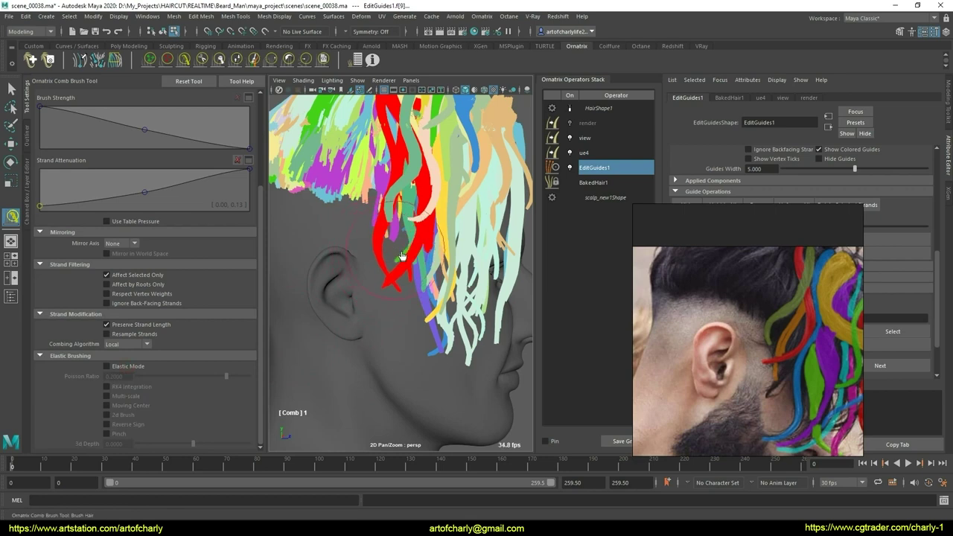
pyautogui.hotkey('ctrl', 'z')
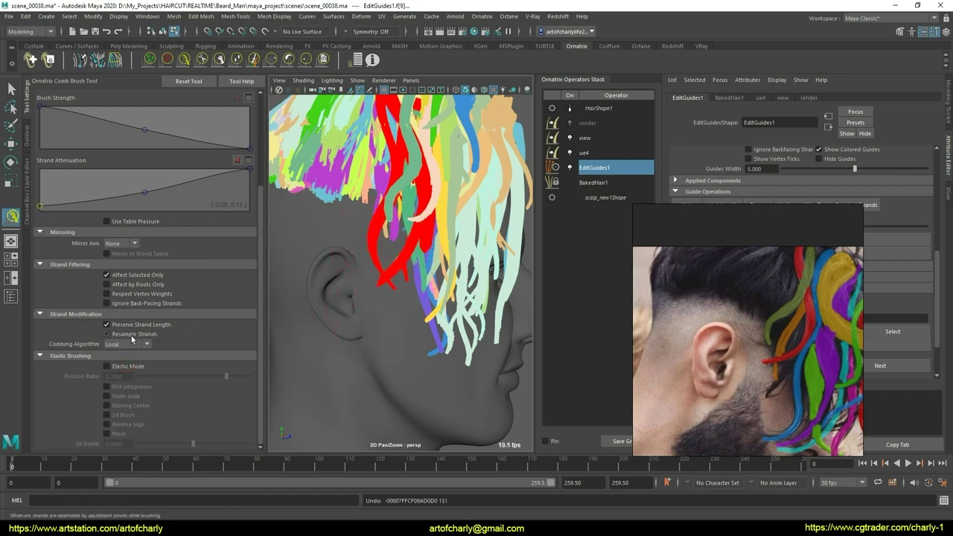
pyautogui.click(140, 345)
pyautogui.click(113, 355)
pyautogui.moveTo(362, 253); pyautogui.dragTo(385, 261)
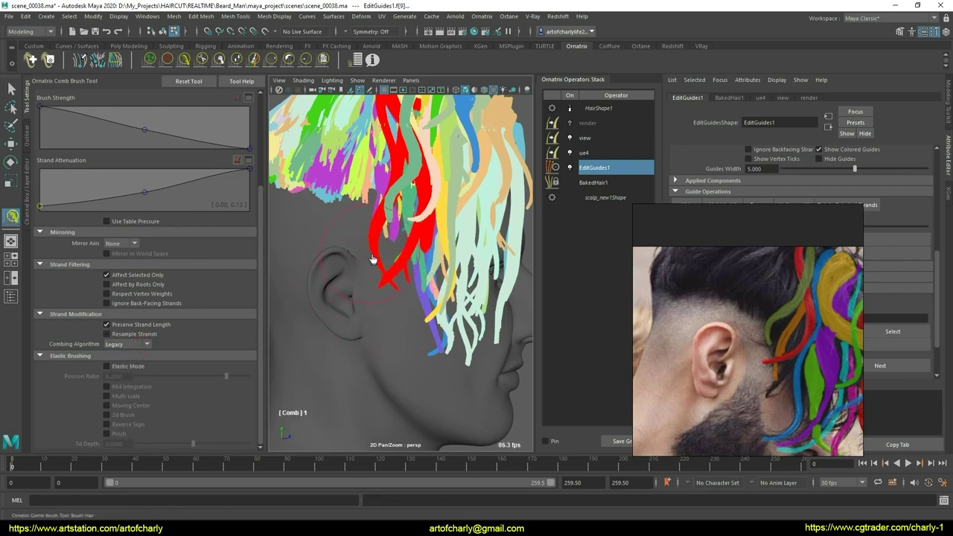
pyautogui.moveTo(356, 181); pyautogui.dragTo(367, 187)
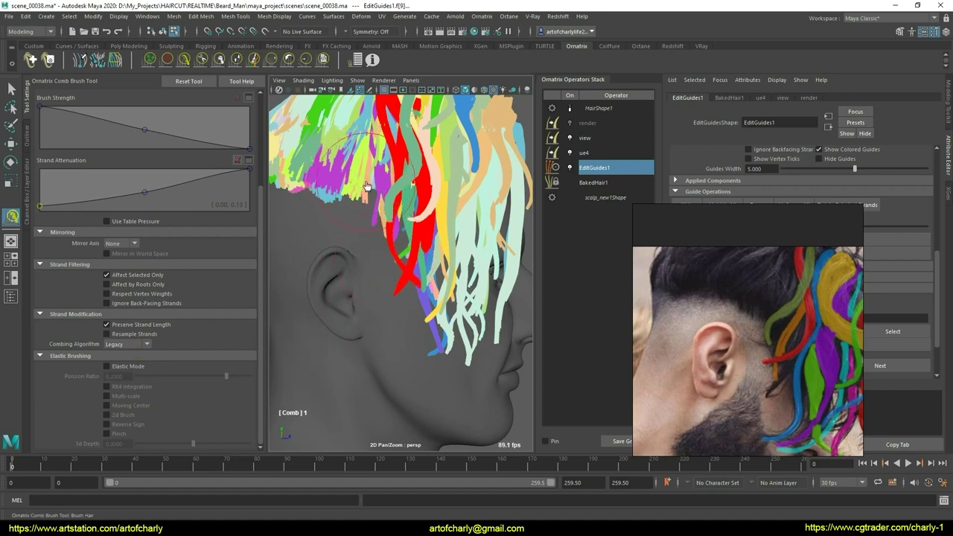
pyautogui.moveTo(394, 339); pyautogui.dragTo(396, 342)
# Orbit in around the ear to inspect the combed strands and hide the rendered hair
pyautogui.moveTo(373, 317)
pyautogui.keyDown('alt'); pyautogui.mouseDown()
pyautogui.moveTo(417, 320)
pyautogui.moveTo(421, 308)
pyautogui.moveTo(520, 289)
pyautogui.mouseUp(); pyautogui.keyUp('alt')
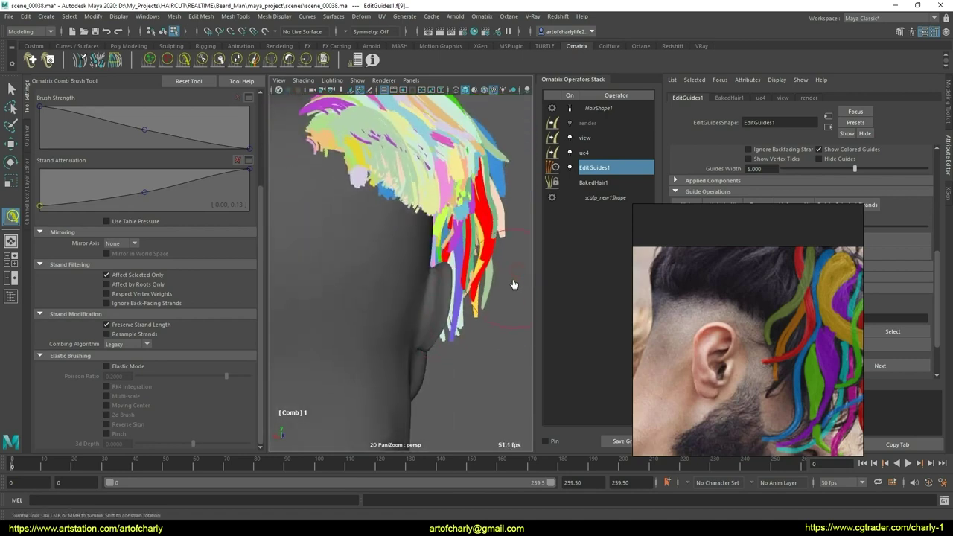
pyautogui.moveTo(459, 335)
pyautogui.keyDown('alt'); pyautogui.mouseDown()
pyautogui.moveTo(347, 326)
pyautogui.moveTo(394, 285)
pyautogui.moveTo(359, 269)
pyautogui.mouseUp(); pyautogui.keyUp('alt')
pyautogui.keyDown('alt'); pyautogui.moveTo(359, 269); pyautogui.dragTo(373, 271, button='right'); pyautogui.keyUp('alt')
pyautogui.moveTo(372, 270)
pyautogui.keyDown('alt'); pyautogui.mouseDown()
pyautogui.moveTo(410, 305)
pyautogui.moveTo(391, 295)
pyautogui.moveTo(399, 234)
pyautogui.moveTo(447, 261)
pyautogui.moveTo(393, 268)
pyautogui.moveTo(390, 261)
pyautogui.moveTo(484, 266)
pyautogui.moveTo(391, 274)
pyautogui.moveTo(437, 240)
pyautogui.mouseUp(); pyautogui.keyUp('alt')
pyautogui.scroll(-5, 391, 295)
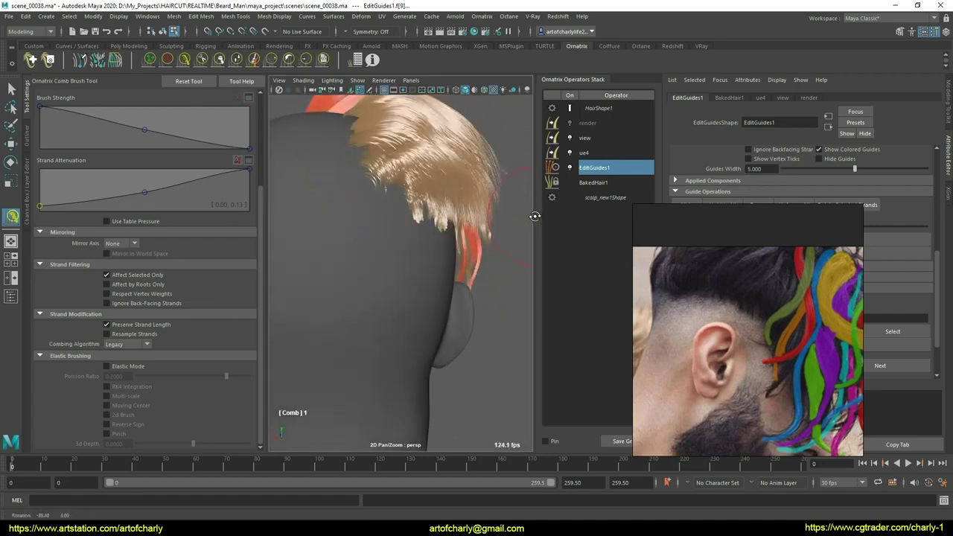
pyautogui.click(570, 109)
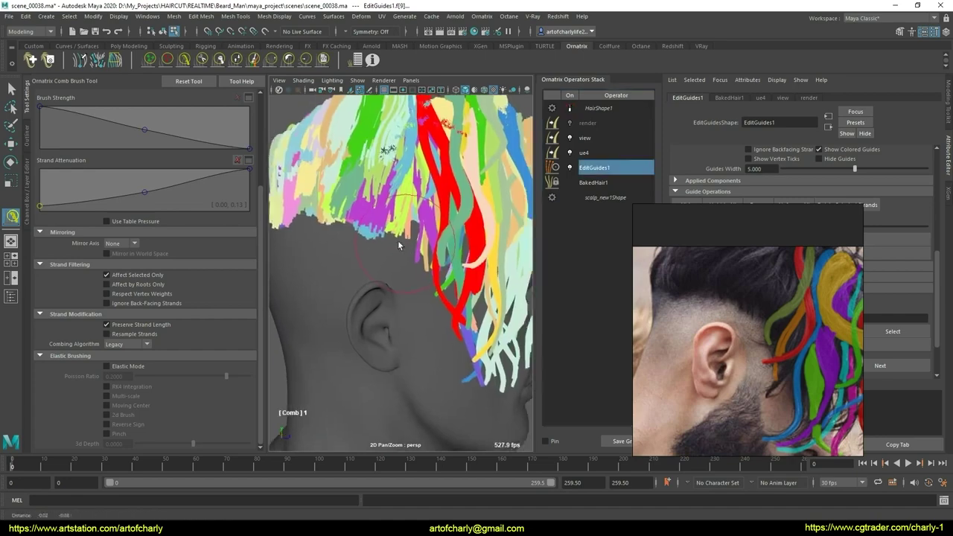
# Unhide all guide strands and pick one strand to check its strand group
pyautogui.press('q')
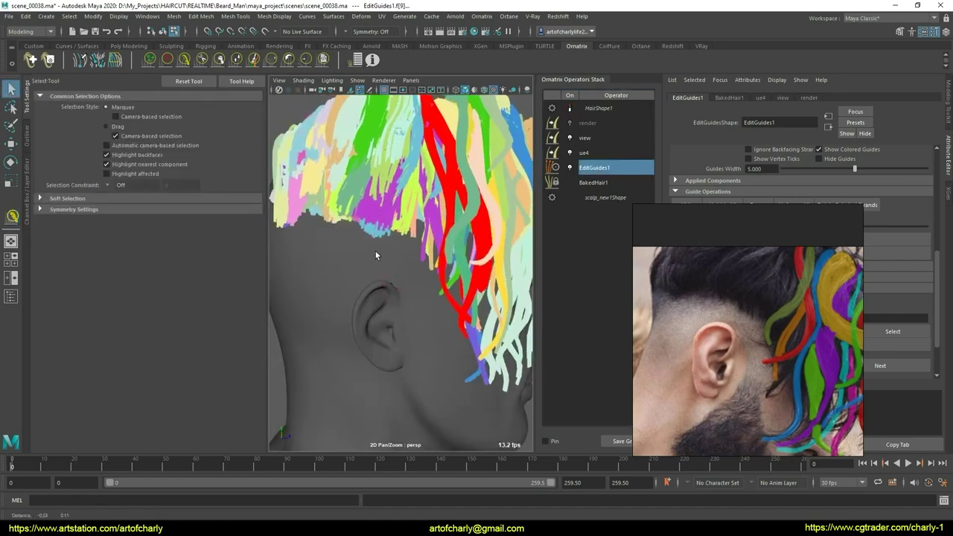
pyautogui.moveTo(376, 251)
pyautogui.keyDown('alt'); pyautogui.mouseDown()
pyautogui.moveTo(399, 223)
pyautogui.moveTo(379, 310)
pyautogui.mouseUp(); pyautogui.keyUp('alt')
pyautogui.moveTo(722, 285); pyautogui.dragTo(901, 366)
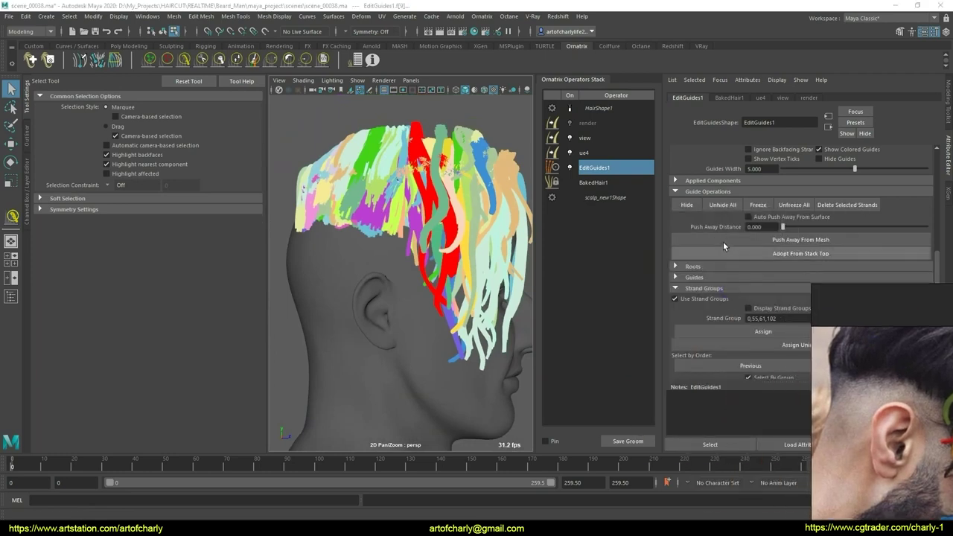
pyautogui.click(722, 205)
pyautogui.keyDown('alt'); pyautogui.moveTo(419, 276); pyautogui.dragTo(404, 271); pyautogui.keyUp('alt')
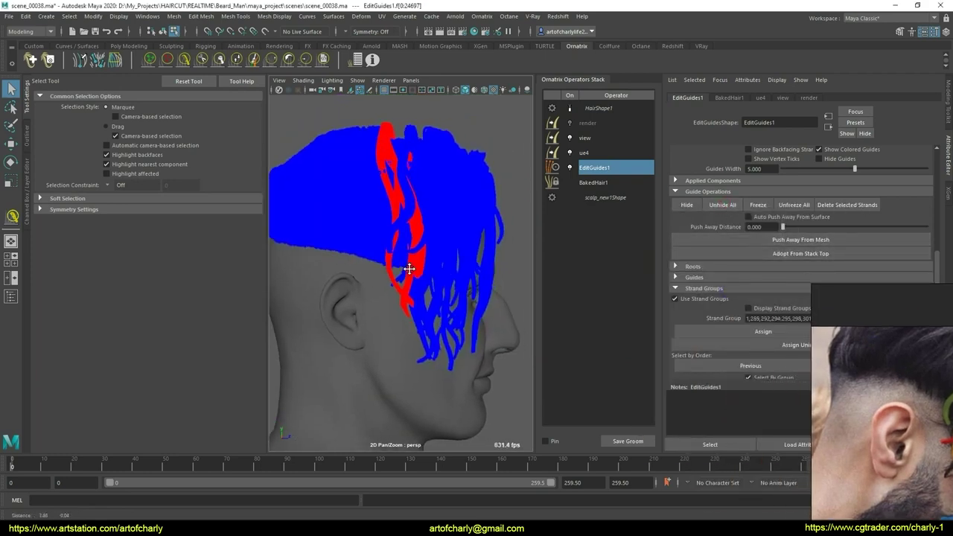
pyautogui.scroll(-2, 736, 287)
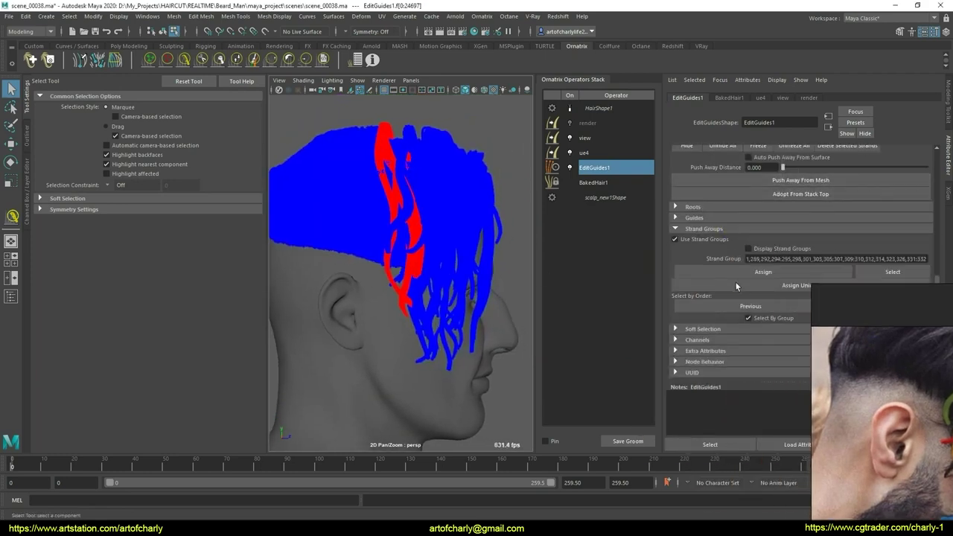
pyautogui.click(426, 363)
# Select the EditGuides1 operator and enter guide strand selection mode
pyautogui.moveTo(431, 362)
pyautogui.keyDown('alt'); pyautogui.mouseDown()
pyautogui.moveTo(439, 323)
pyautogui.moveTo(396, 340)
pyautogui.moveTo(464, 313)
pyautogui.moveTo(393, 340)
pyautogui.mouseUp(); pyautogui.keyUp('alt')
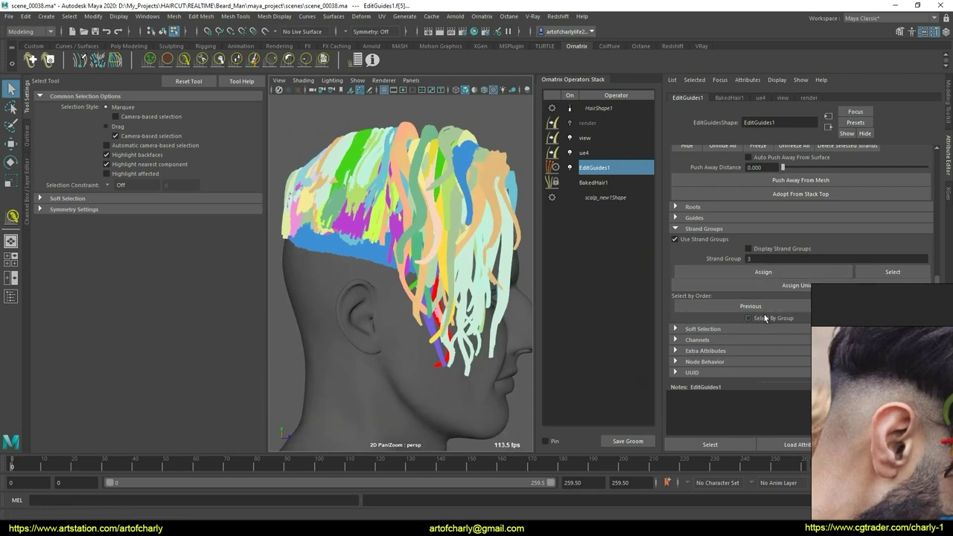
pyautogui.moveTo(507, 231)
pyautogui.keyDown('alt'); pyautogui.mouseDown()
pyautogui.moveTo(376, 132)
pyautogui.moveTo(262, 129)
pyautogui.mouseUp(); pyautogui.keyUp('alt')
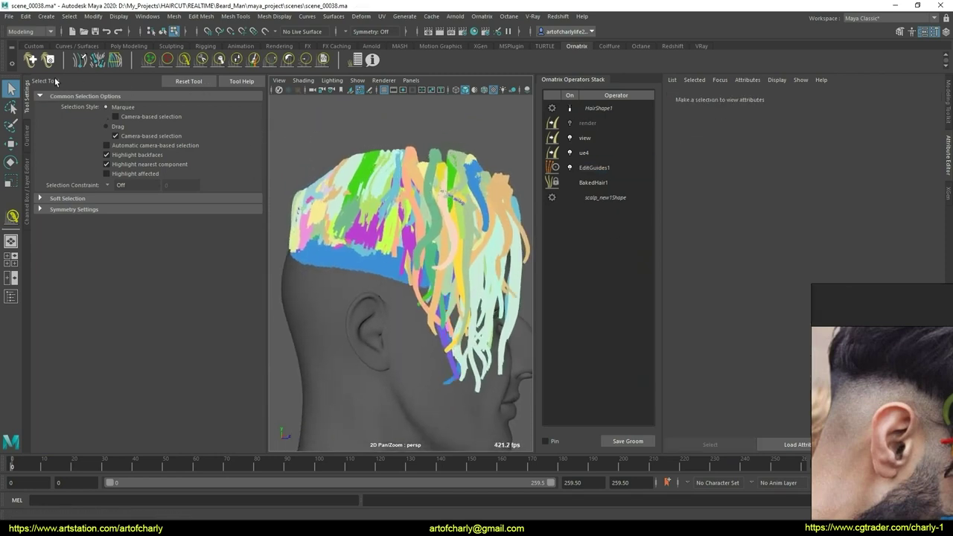
pyautogui.click(632, 166)
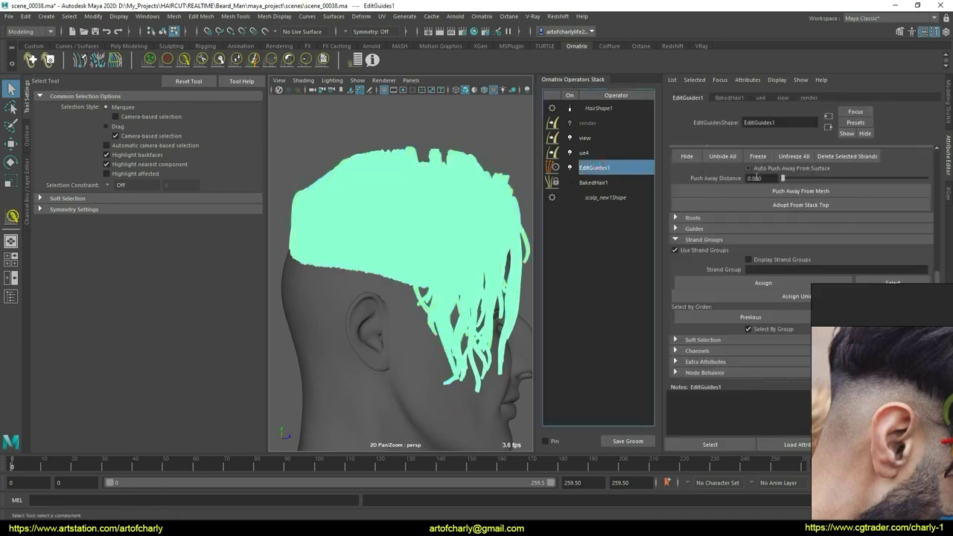
pyautogui.click(754, 167)
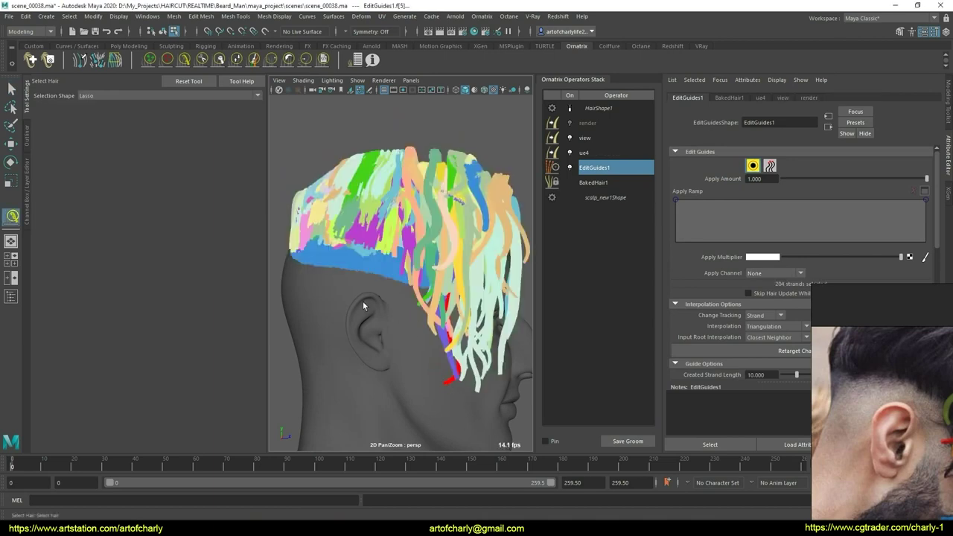
# Orbit behind and above the head, then click empty space to deselect the guide strands
pyautogui.moveTo(363, 301)
pyautogui.keyDown('alt'); pyautogui.mouseDown()
pyautogui.moveTo(331, 153)
pyautogui.moveTo(352, 169)
pyautogui.mouseUp(); pyautogui.keyUp('alt')
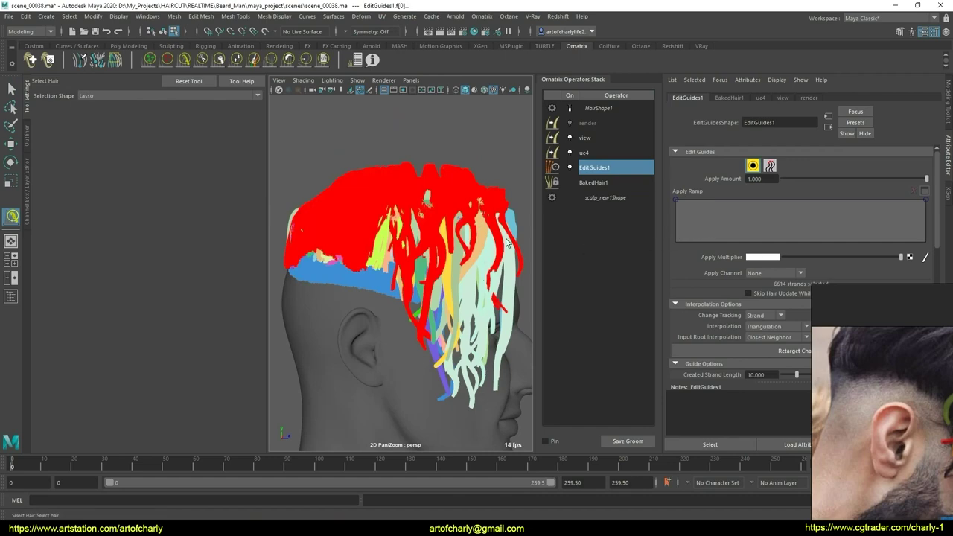
pyautogui.moveTo(507, 242)
pyautogui.keyDown('alt'); pyautogui.mouseDown()
pyautogui.moveTo(440, 202)
pyautogui.moveTo(449, 238)
pyautogui.moveTo(315, 228)
pyautogui.moveTo(342, 255)
pyautogui.moveTo(331, 224)
pyautogui.moveTo(351, 202)
pyautogui.mouseUp(); pyautogui.keyUp('alt')
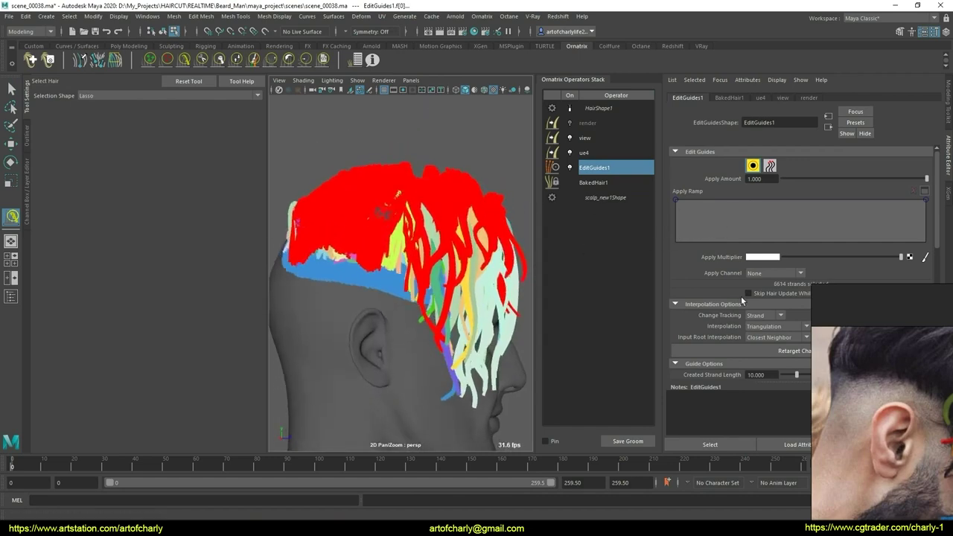
pyautogui.scroll(-1, 742, 300)
pyautogui.scroll(-2, 713, 285)
pyautogui.scroll(-2, 715, 286)
pyautogui.click(359, 253)
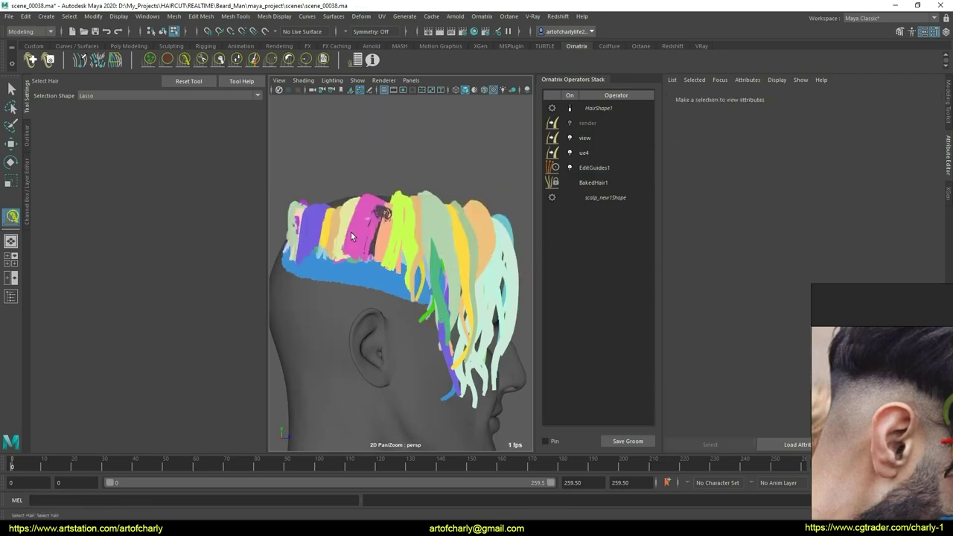
pyautogui.keyDown('alt'); pyautogui.moveTo(351, 232); pyautogui.dragTo(414, 219); pyautogui.keyUp('alt')
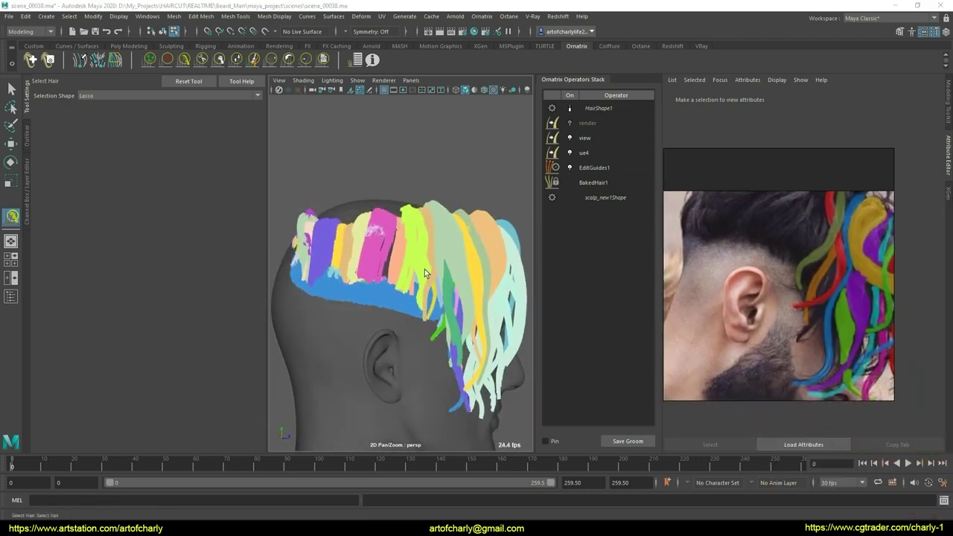
# Select the salmon guide group covering the back of the head
pyautogui.moveTo(361, 305)
pyautogui.keyDown('alt'); pyautogui.mouseDown()
pyautogui.moveTo(423, 246)
pyautogui.moveTo(415, 298)
pyautogui.moveTo(387, 277)
pyautogui.moveTo(442, 279)
pyautogui.moveTo(404, 298)
pyautogui.moveTo(398, 206)
pyautogui.mouseUp(); pyautogui.keyUp('alt')
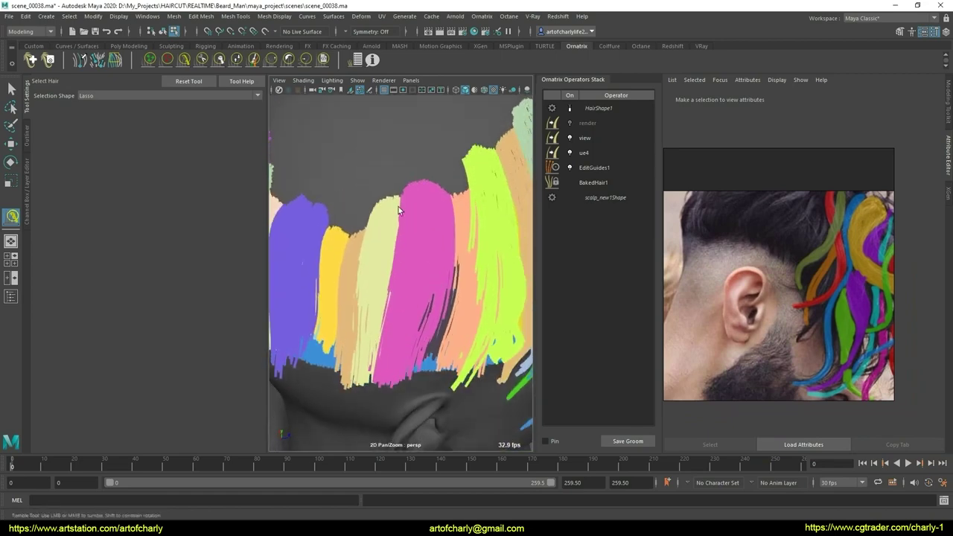
pyautogui.click(478, 208)
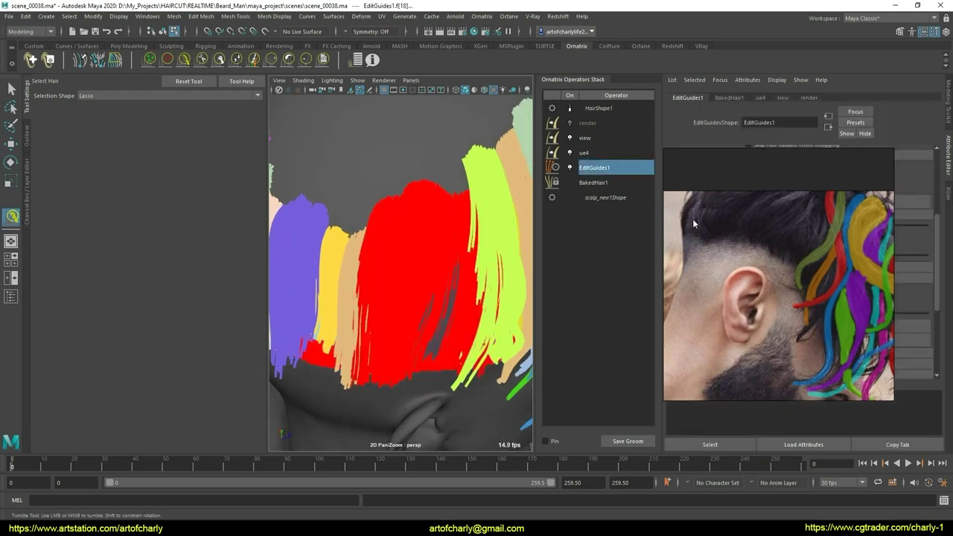
pyautogui.keyDown('alt'); pyautogui.moveTo(405, 309); pyautogui.dragTo(408, 272); pyautogui.keyUp('alt')
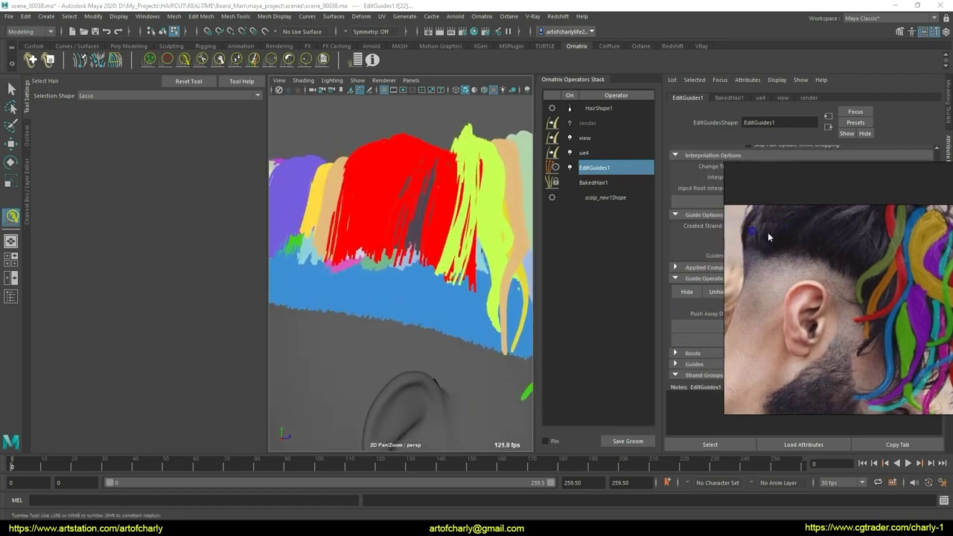
pyautogui.click(371, 197)
pyautogui.moveTo(372, 197)
pyautogui.keyDown('alt'); pyautogui.mouseDown()
pyautogui.moveTo(383, 273)
pyautogui.moveTo(429, 241)
pyautogui.moveTo(401, 227)
pyautogui.moveTo(358, 180)
pyautogui.moveTo(376, 195)
pyautogui.moveTo(359, 163)
pyautogui.moveTo(481, 185)
pyautogui.moveTo(351, 177)
pyautogui.moveTo(346, 197)
pyautogui.moveTo(420, 231)
pyautogui.moveTo(394, 249)
pyautogui.moveTo(400, 227)
pyautogui.moveTo(365, 216)
pyautogui.moveTo(391, 212)
pyautogui.moveTo(370, 207)
pyautogui.mouseUp(); pyautogui.keyUp('alt')
pyautogui.click(406, 210)
# Orbit around the red and side hair groups, then frame the whole head with F
pyautogui.keyDown('alt'); pyautogui.moveTo(434, 221); pyautogui.dragTo(439, 220); pyautogui.keyUp('alt')
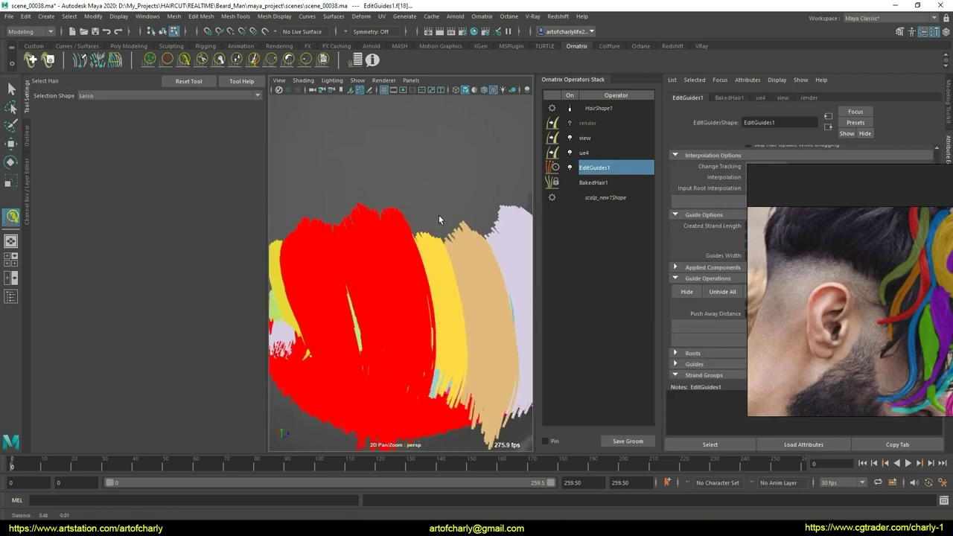
pyautogui.moveTo(433, 311)
pyautogui.keyDown('alt'); pyautogui.mouseDown()
pyautogui.moveTo(390, 295)
pyautogui.moveTo(369, 259)
pyautogui.moveTo(439, 250)
pyautogui.moveTo(408, 274)
pyautogui.moveTo(450, 255)
pyautogui.mouseUp(); pyautogui.keyUp('alt')
pyautogui.scroll(-3, 459, 244)
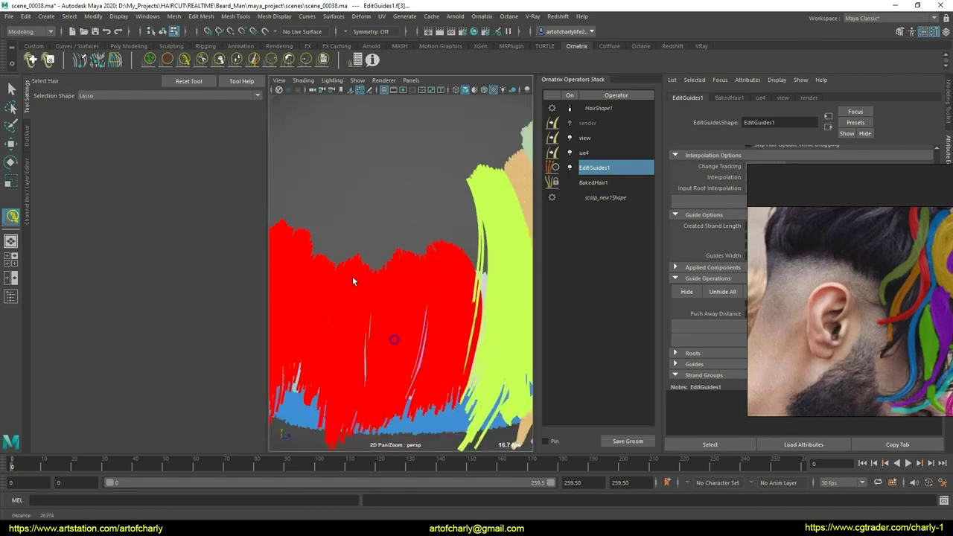
pyautogui.scroll(-4, 389, 251)
pyautogui.moveTo(389, 251)
pyautogui.keyDown('alt'); pyautogui.mouseDown()
pyautogui.moveTo(400, 334)
pyautogui.moveTo(391, 279)
pyautogui.moveTo(448, 295)
pyautogui.moveTo(368, 277)
pyautogui.moveTo(395, 247)
pyautogui.moveTo(464, 240)
pyautogui.moveTo(429, 235)
pyautogui.moveTo(398, 266)
pyautogui.moveTo(547, 227)
pyautogui.mouseUp(); pyautogui.keyUp('alt')
pyautogui.moveTo(419, 240)
pyautogui.keyDown('alt'); pyautogui.mouseDown()
pyautogui.moveTo(434, 227)
pyautogui.moveTo(399, 305)
pyautogui.mouseUp(); pyautogui.keyUp('alt')
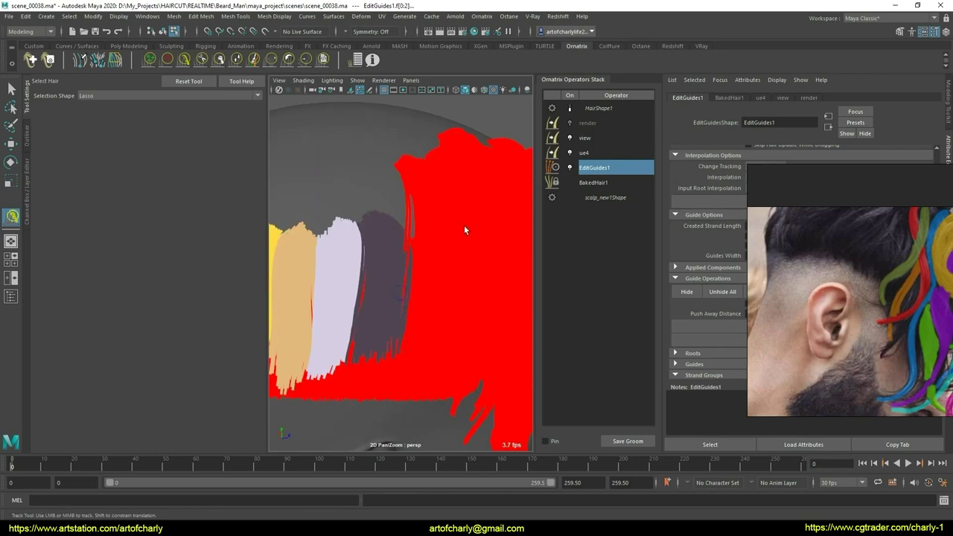
pyautogui.press('f')
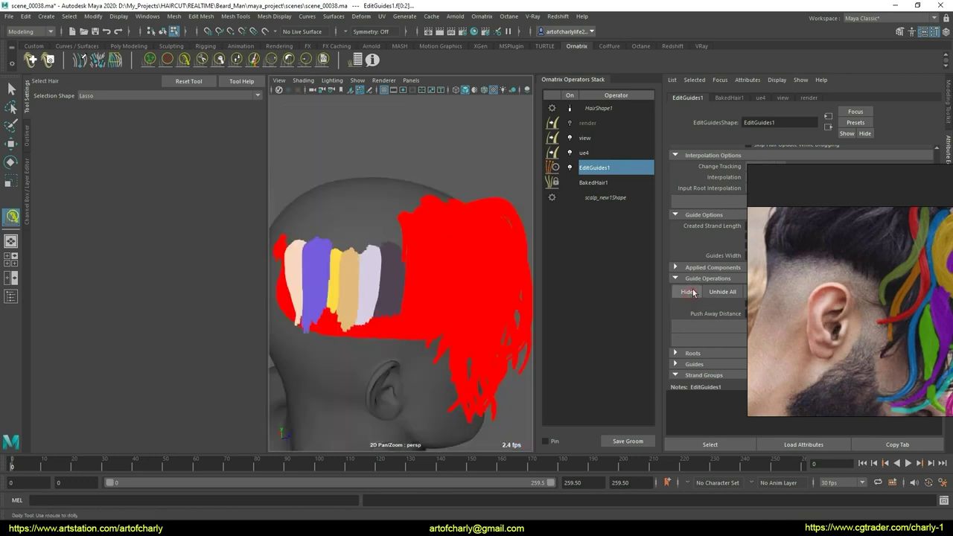
# Clear the selection and lasso the dark guide group on top of the head
pyautogui.click(436, 218)
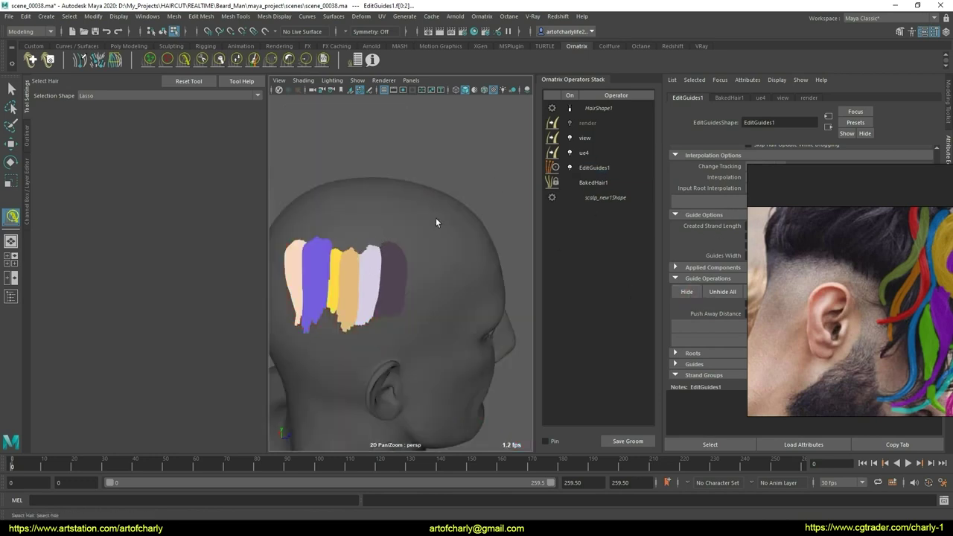
pyautogui.moveTo(400, 305)
pyautogui.keyDown('alt'); pyautogui.mouseDown()
pyautogui.moveTo(433, 240)
pyautogui.moveTo(421, 294)
pyautogui.mouseUp(); pyautogui.keyUp('alt')
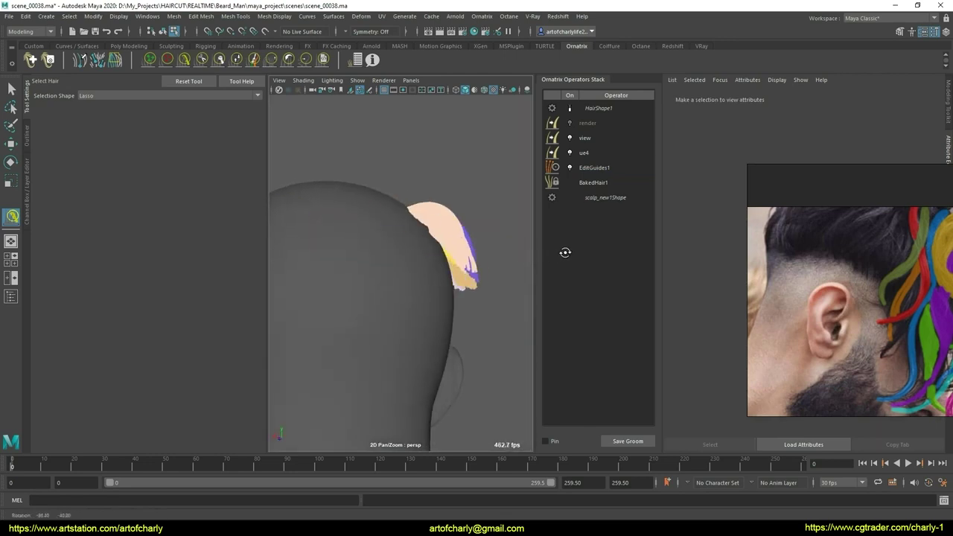
pyautogui.scroll(5, 421, 293)
pyautogui.moveTo(465, 242)
pyautogui.mouseDown()
pyautogui.moveTo(436, 251)
pyautogui.moveTo(404, 206)
pyautogui.moveTo(435, 217)
pyautogui.moveTo(418, 220)
pyautogui.moveTo(443, 213)
pyautogui.moveTo(452, 257)
pyautogui.moveTo(423, 271)
pyautogui.mouseUp()
pyautogui.scroll(-3, 435, 217)
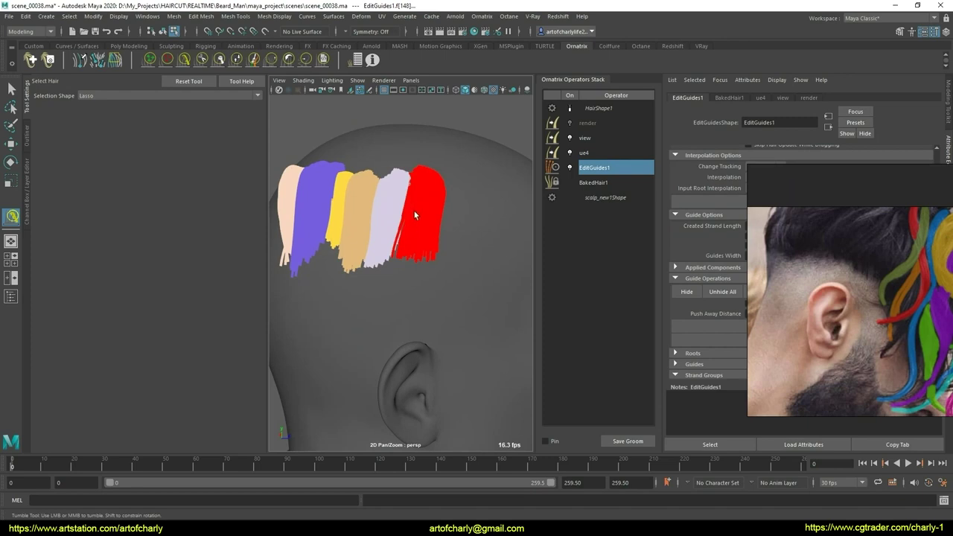
# Deselect, move the reference photo aside, and reselect the dark rightmost guide group
pyautogui.keyDown('alt'); pyautogui.moveTo(415, 213); pyautogui.dragTo(424, 238); pyautogui.keyUp('alt')
pyautogui.keyDown('alt'); pyautogui.moveTo(424, 238); pyautogui.dragTo(443, 276, button='right'); pyautogui.keyUp('alt')
pyautogui.moveTo(442, 276)
pyautogui.keyDown('alt'); pyautogui.mouseDown()
pyautogui.moveTo(429, 276)
pyautogui.moveTo(438, 170)
pyautogui.mouseUp(); pyautogui.keyUp('alt')
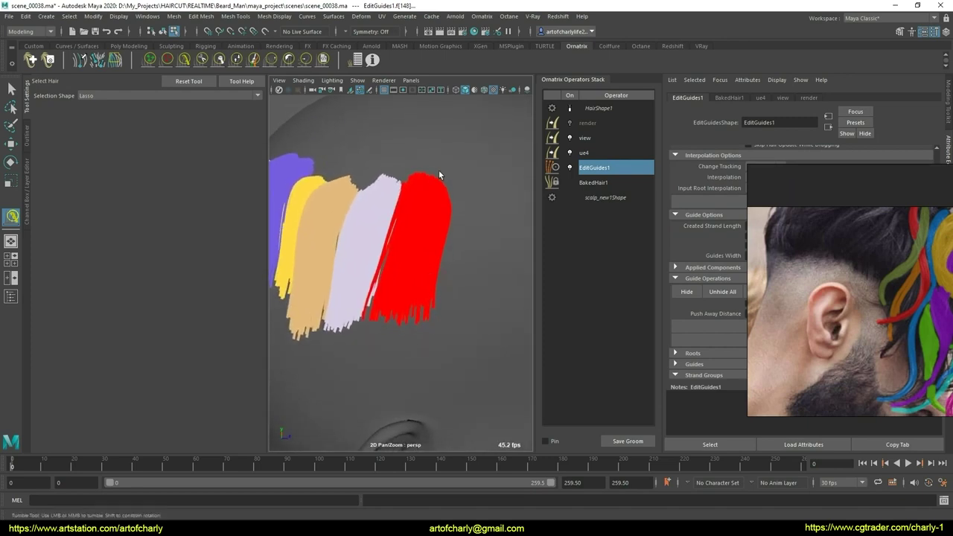
pyautogui.click(441, 173)
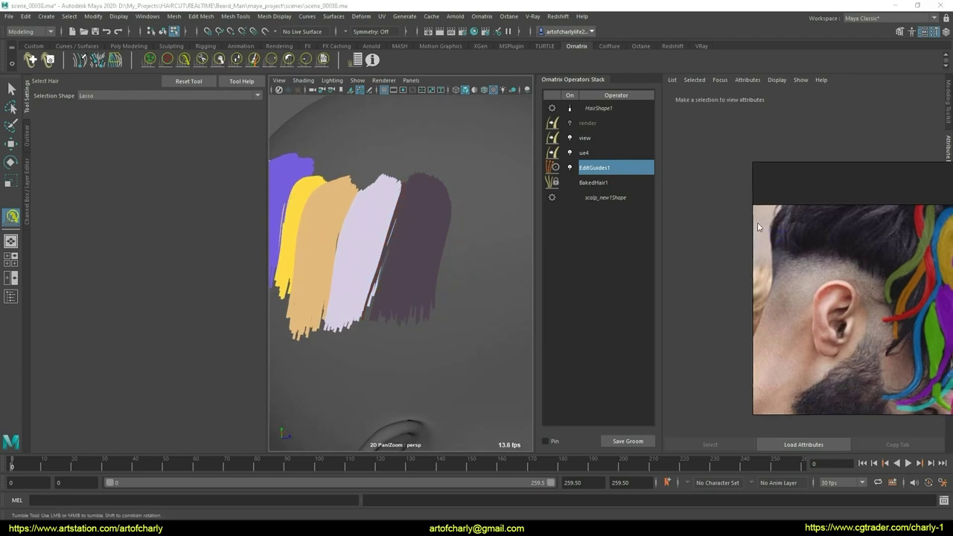
pyautogui.moveTo(882, 226); pyautogui.dragTo(943, 216)
pyautogui.moveTo(917, 181); pyautogui.dragTo(908, 178)
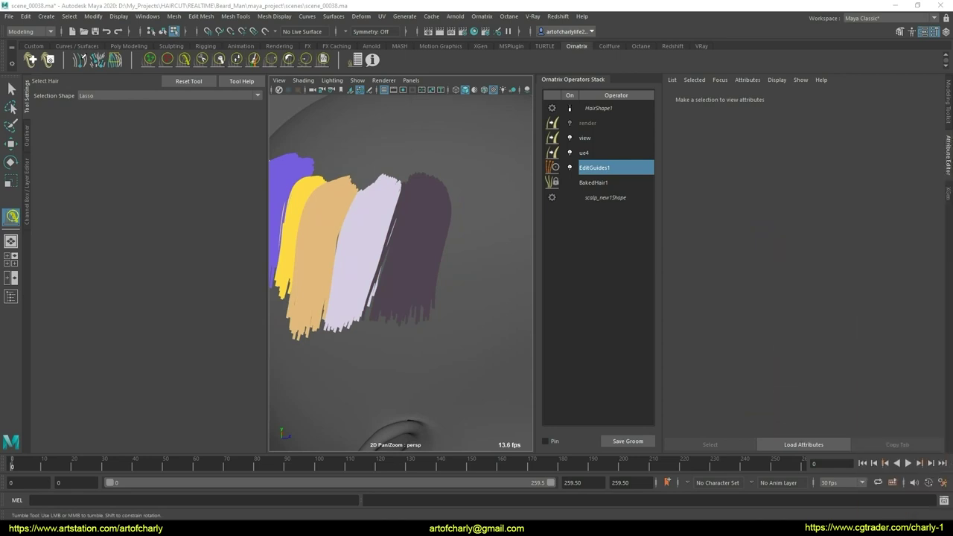
pyautogui.keyDown('alt'); pyautogui.moveTo(502, 347); pyautogui.dragTo(469, 325); pyautogui.keyUp('alt')
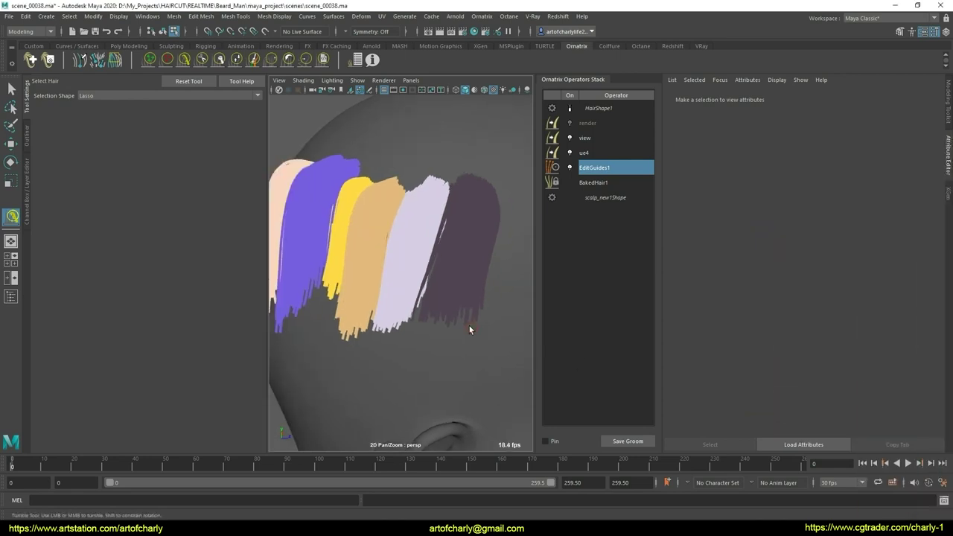
pyautogui.click(455, 307)
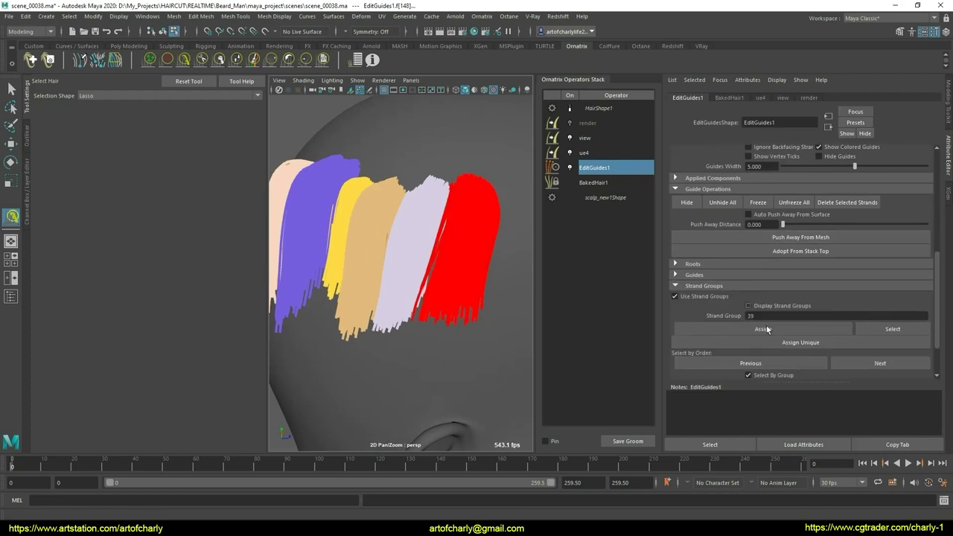
# Select the dark strip in the rightmost group and lasso strands beside the red group
pyautogui.scroll(-3, 766, 330)
pyautogui.keyDown('alt'); pyautogui.moveTo(457, 268); pyautogui.dragTo(468, 235); pyautogui.keyUp('alt')
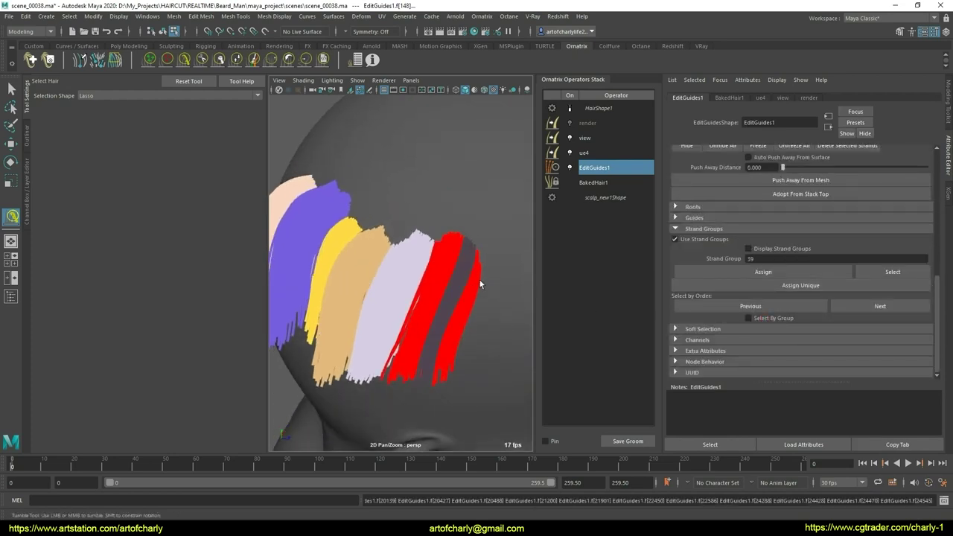
pyautogui.keyDown('shift'); pyautogui.click(470, 268); pyautogui.keyUp('shift')
pyautogui.moveTo(508, 309); pyautogui.dragTo(447, 306)
pyautogui.click(791, 288)
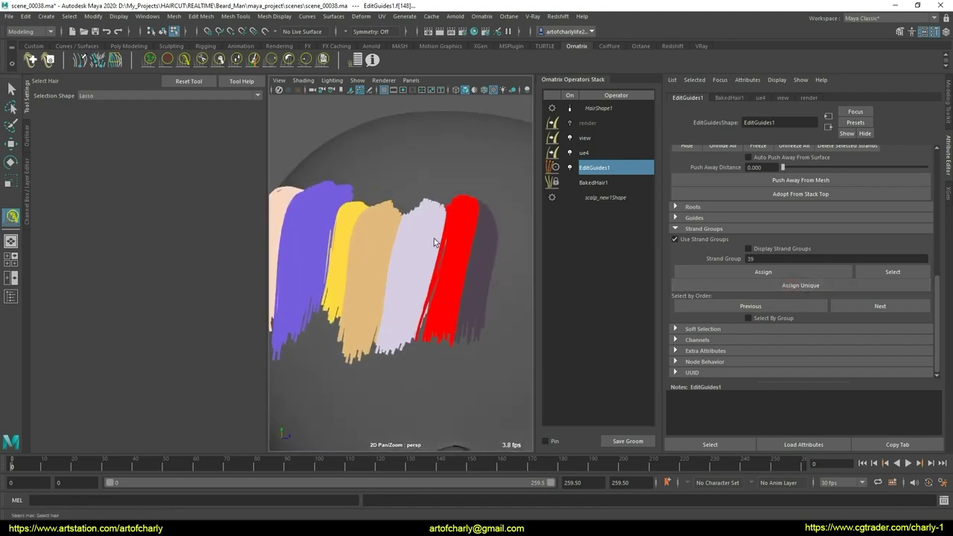
# Give the strip between the red and green groups its own strand group
pyautogui.keyDown('alt'); pyautogui.moveTo(434, 239); pyautogui.dragTo(430, 259); pyautogui.keyUp('alt')
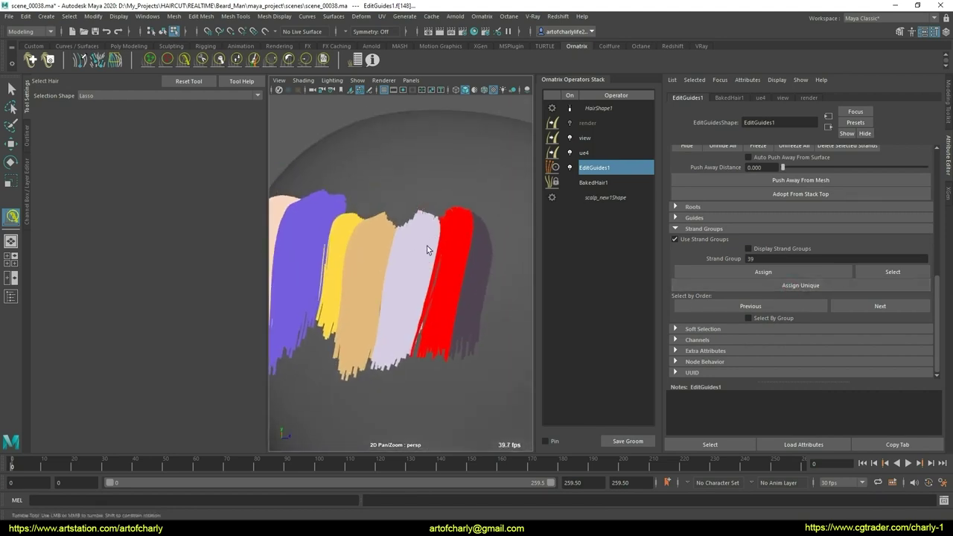
pyautogui.click(792, 319)
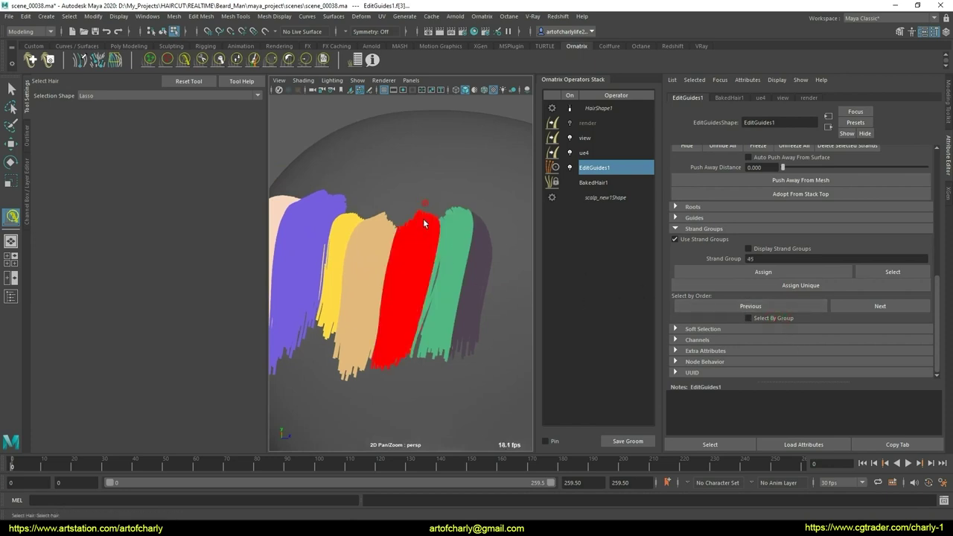
pyautogui.moveTo(463, 287); pyautogui.dragTo(466, 204)
pyautogui.click(821, 286)
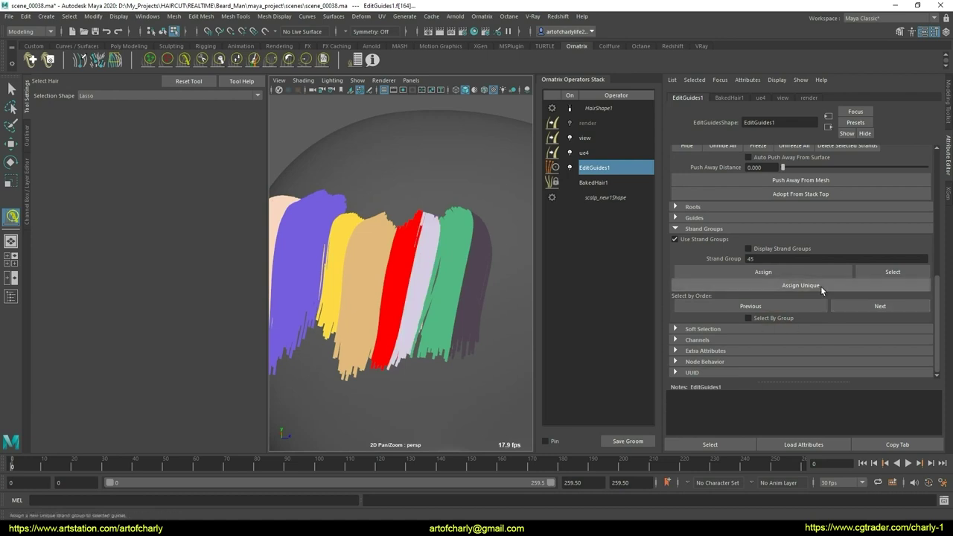
# Select the blue strand group and give part of its strands their own strand group
pyautogui.click(765, 319)
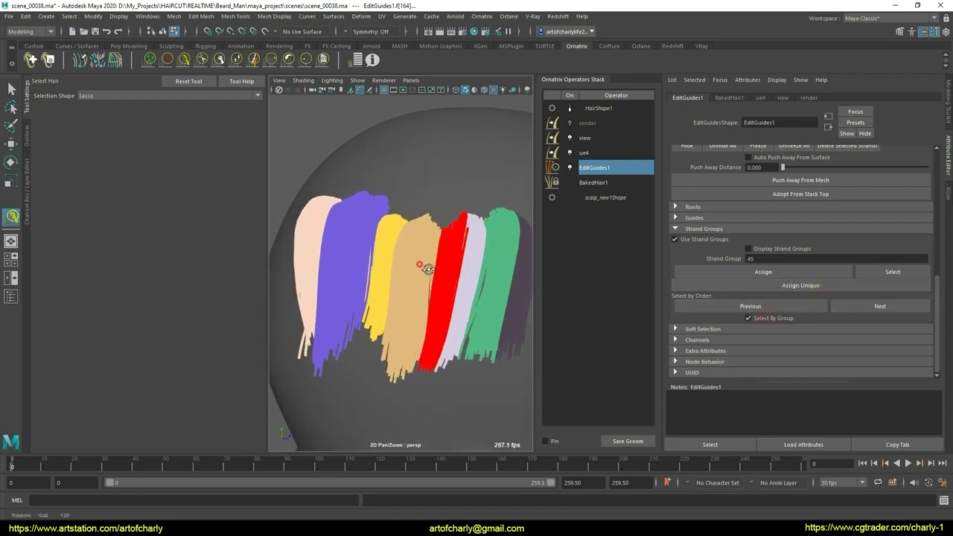
pyautogui.moveTo(430, 278)
pyautogui.keyDown('alt'); pyautogui.mouseDown()
pyautogui.moveTo(424, 235)
pyautogui.moveTo(448, 246)
pyautogui.mouseUp(); pyautogui.keyUp('alt')
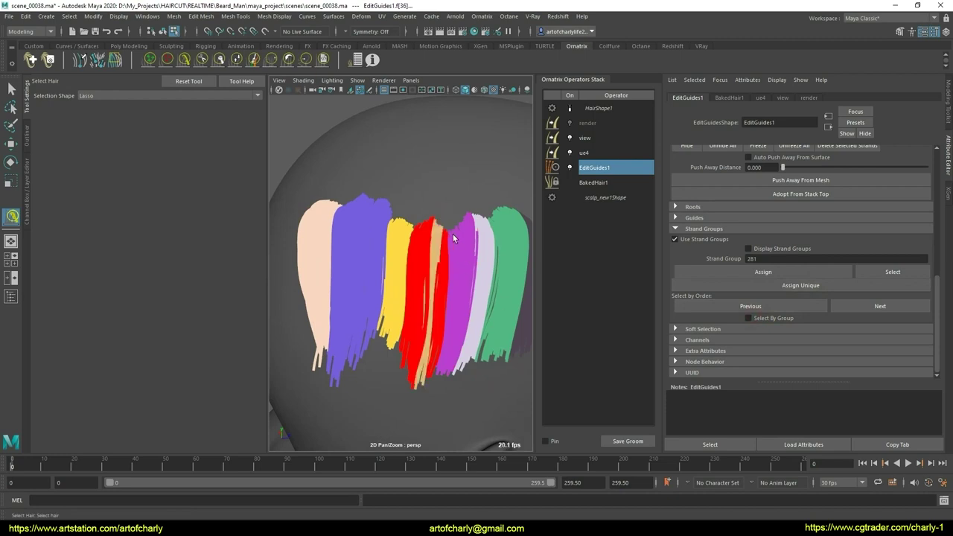
pyautogui.moveTo(454, 236); pyautogui.dragTo(485, 307)
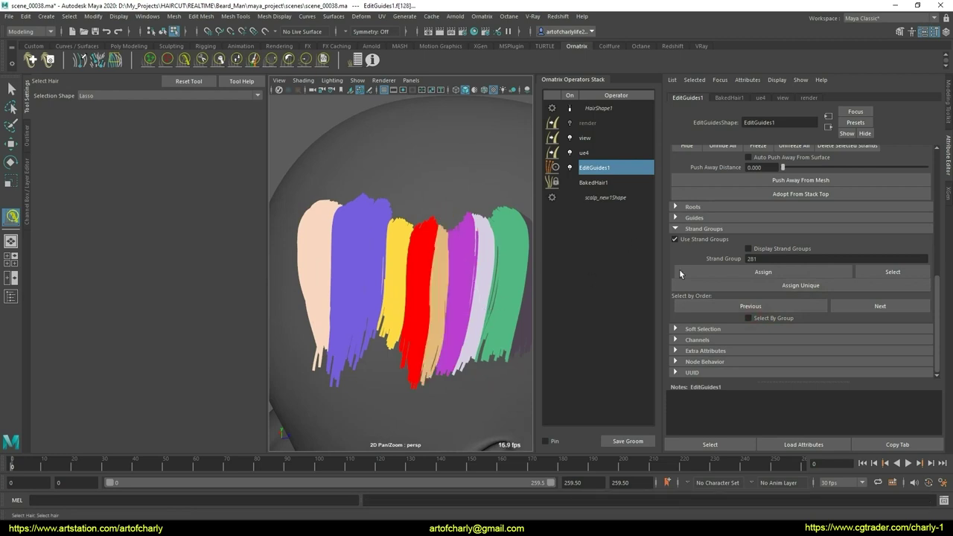
pyautogui.click(759, 320)
pyautogui.moveTo(439, 313)
pyautogui.keyDown('alt'); pyautogui.mouseDown()
pyautogui.moveTo(422, 299)
pyautogui.moveTo(405, 256)
pyautogui.mouseUp(); pyautogui.keyUp('alt')
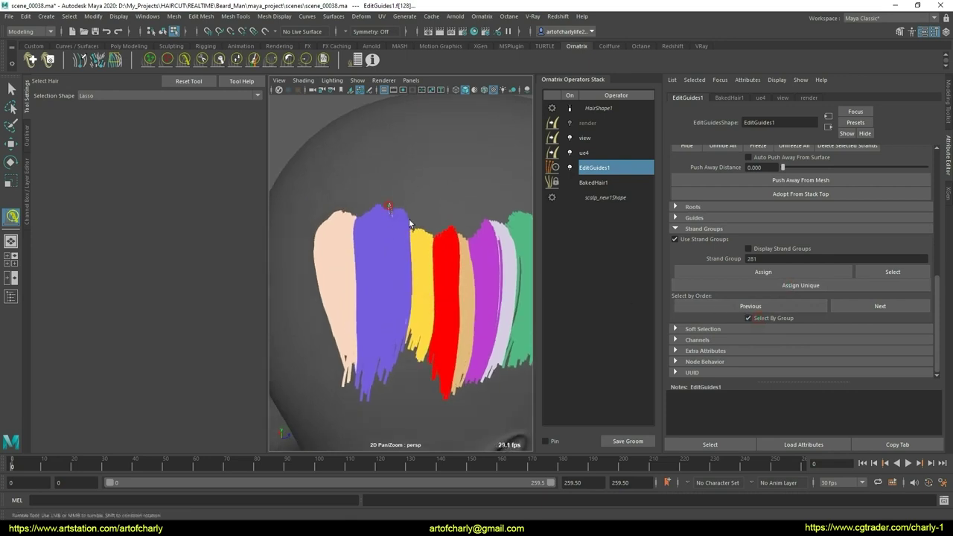
pyautogui.click(408, 224)
pyautogui.click(773, 316)
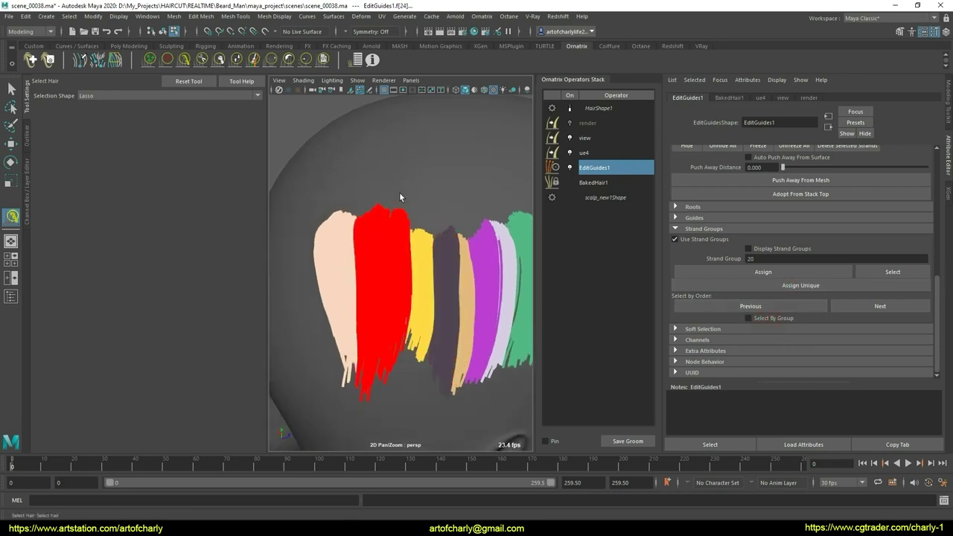
pyautogui.moveTo(458, 235); pyautogui.dragTo(458, 236)
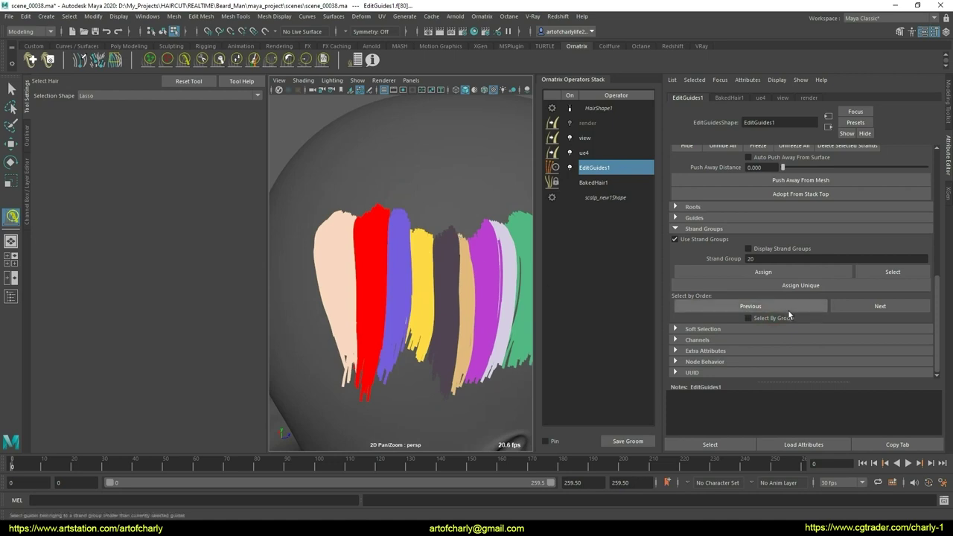
pyautogui.click(805, 285)
# Lasso strands inside the red group, then zoom out and back in on the strand groups
pyautogui.click(776, 319)
pyautogui.moveTo(494, 308)
pyautogui.keyDown('alt'); pyautogui.mouseDown()
pyautogui.moveTo(370, 236)
pyautogui.moveTo(379, 276)
pyautogui.moveTo(377, 205)
pyautogui.mouseUp(); pyautogui.keyUp('alt')
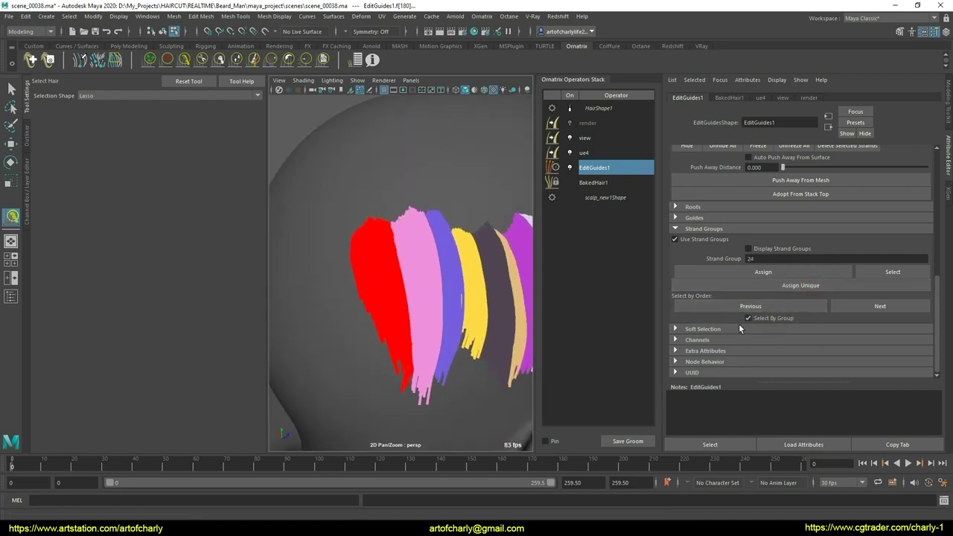
pyautogui.moveTo(396, 288); pyautogui.dragTo(398, 292)
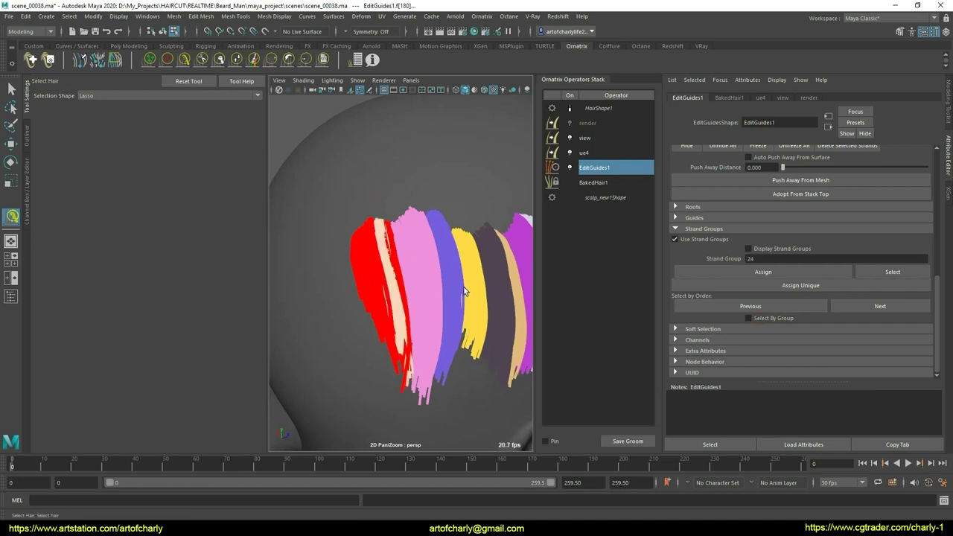
pyautogui.click(777, 316)
pyautogui.scroll(-3, 413, 283)
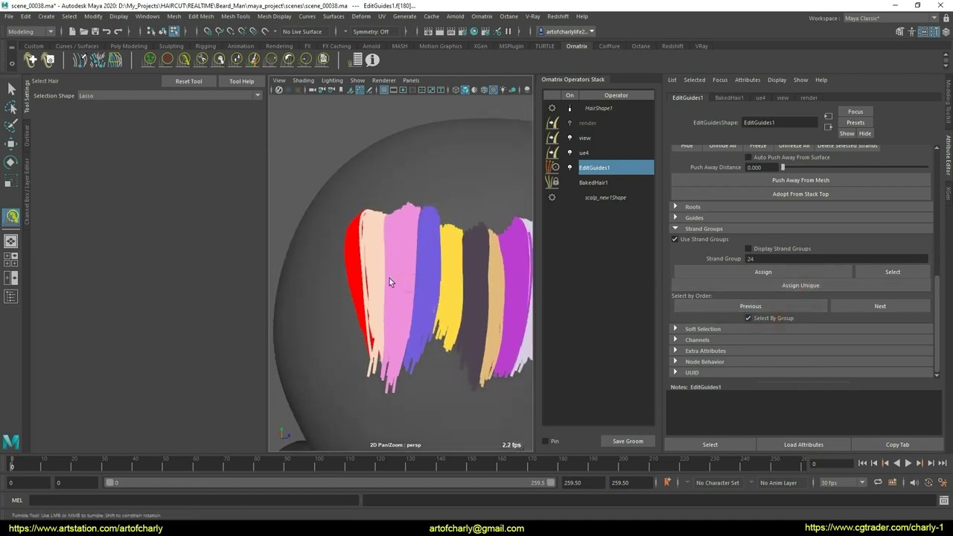
pyautogui.moveTo(390, 278)
pyautogui.keyDown('alt'); pyautogui.mouseDown()
pyautogui.moveTo(452, 291)
pyautogui.moveTo(427, 254)
pyautogui.mouseUp(); pyautogui.keyUp('alt')
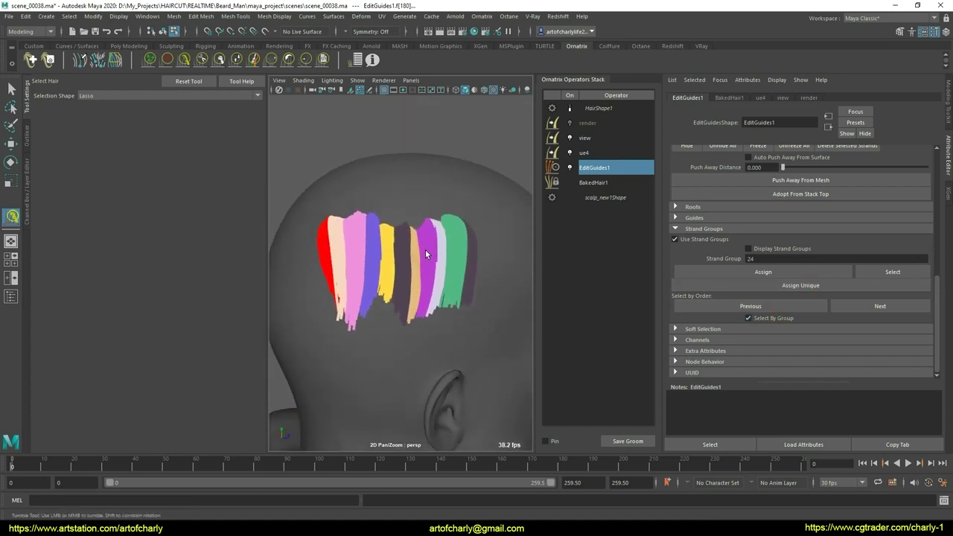
pyautogui.scroll(5, 397, 241)
pyautogui.keyDown('alt'); pyautogui.moveTo(425, 325); pyautogui.dragTo(438, 215); pyautogui.keyUp('alt')
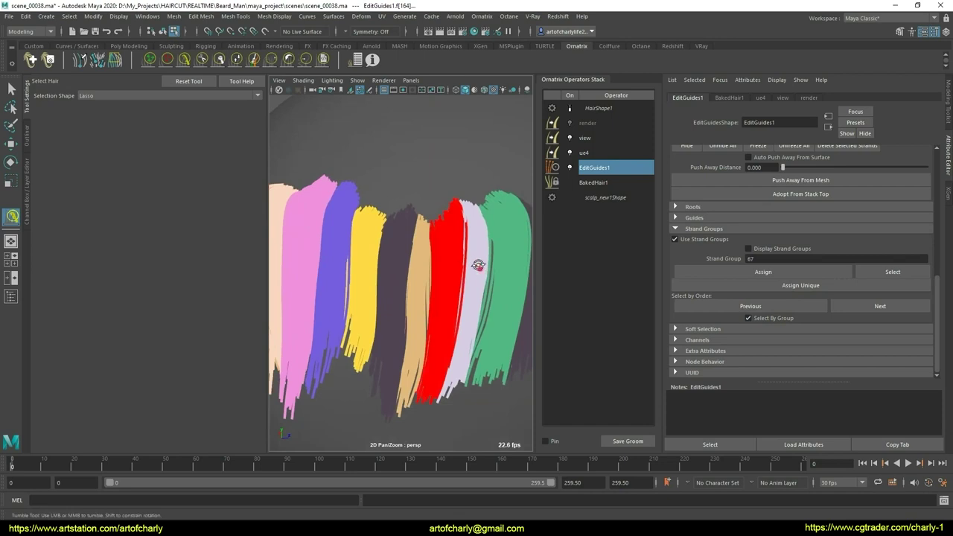
pyautogui.keyDown('alt'); pyautogui.moveTo(477, 265); pyautogui.dragTo(476, 253); pyautogui.keyUp('alt')
pyautogui.keyDown('alt'); pyautogui.moveTo(354, 203); pyautogui.dragTo(349, 184, button='right'); pyautogui.keyUp('alt')
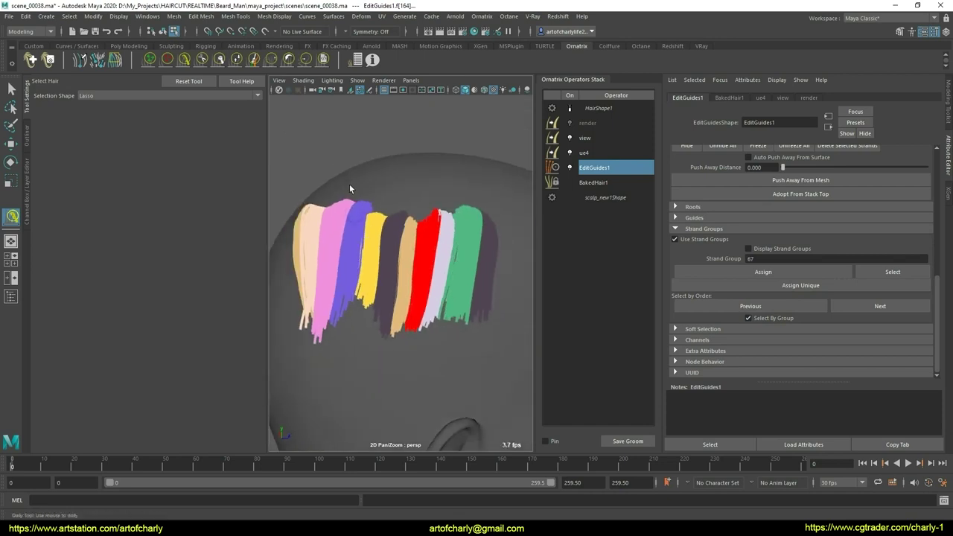
# Switch to the Ornatrix User Brush with DemoClump loaded and zoom in
pyautogui.click(318, 62)
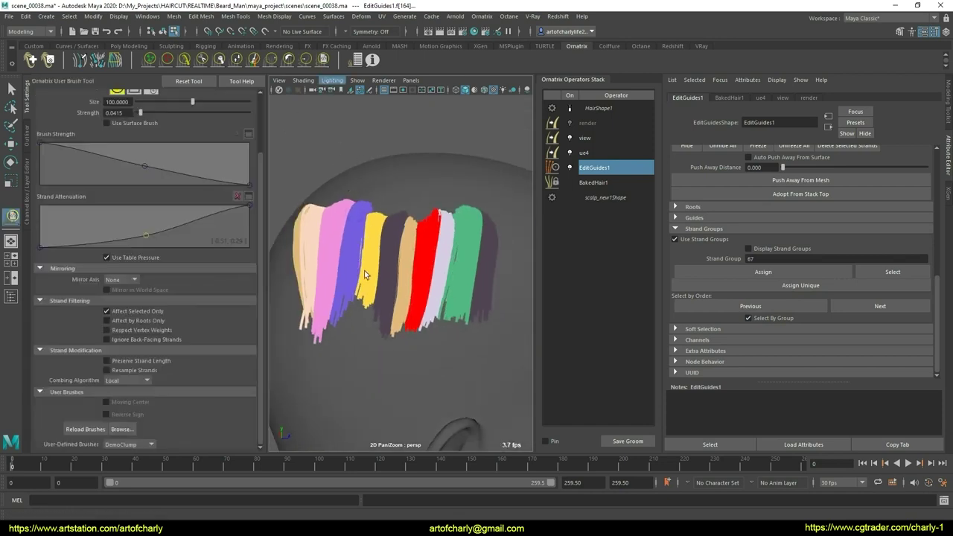
pyautogui.scroll(2, 404, 351)
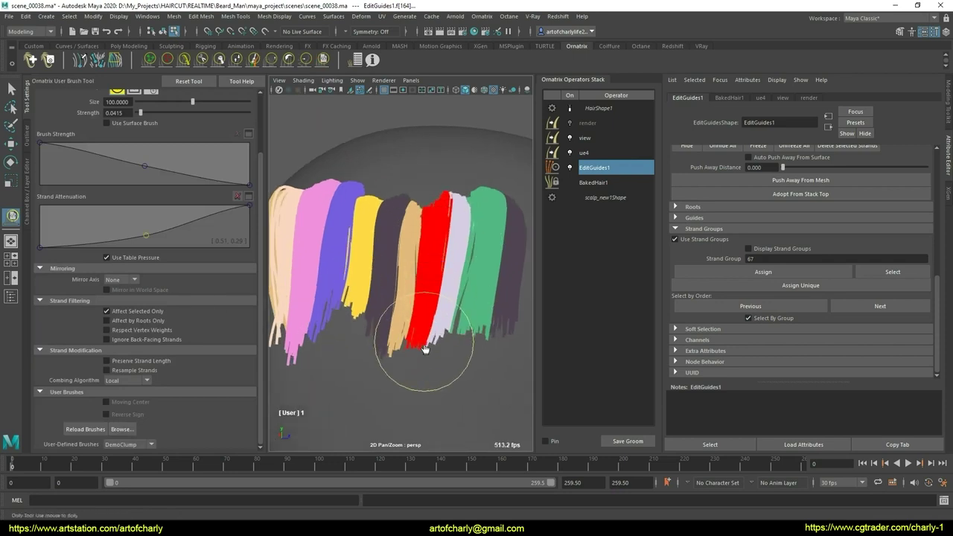
pyautogui.scroll(2, 416, 332)
# Marquee-select all the top strand groups and orbit toward the back of the head
pyautogui.press('q')
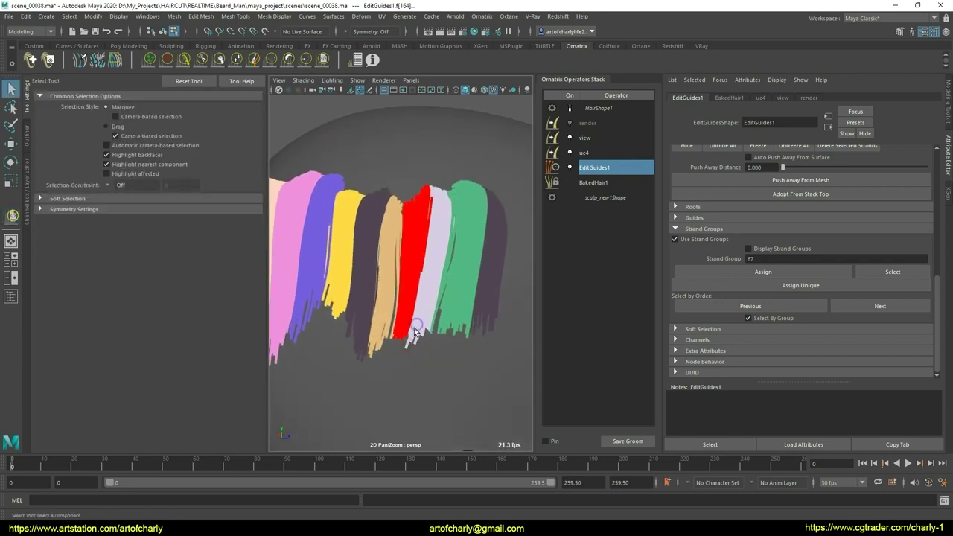
pyautogui.scroll(-1, 421, 357)
pyautogui.scroll(-2, 417, 343)
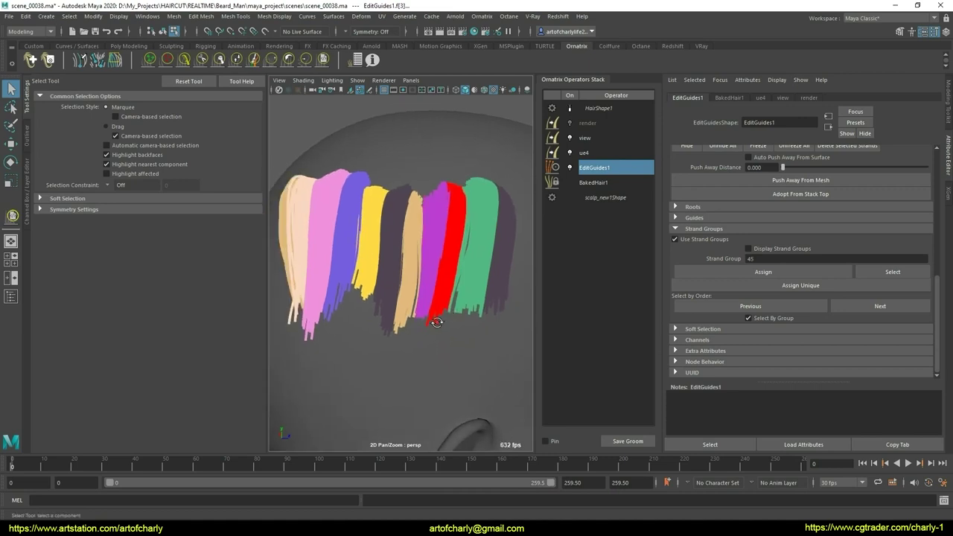
pyautogui.scroll(-1, 411, 328)
pyautogui.scroll(-1, 407, 316)
pyautogui.moveTo(312, 266); pyautogui.dragTo(467, 306)
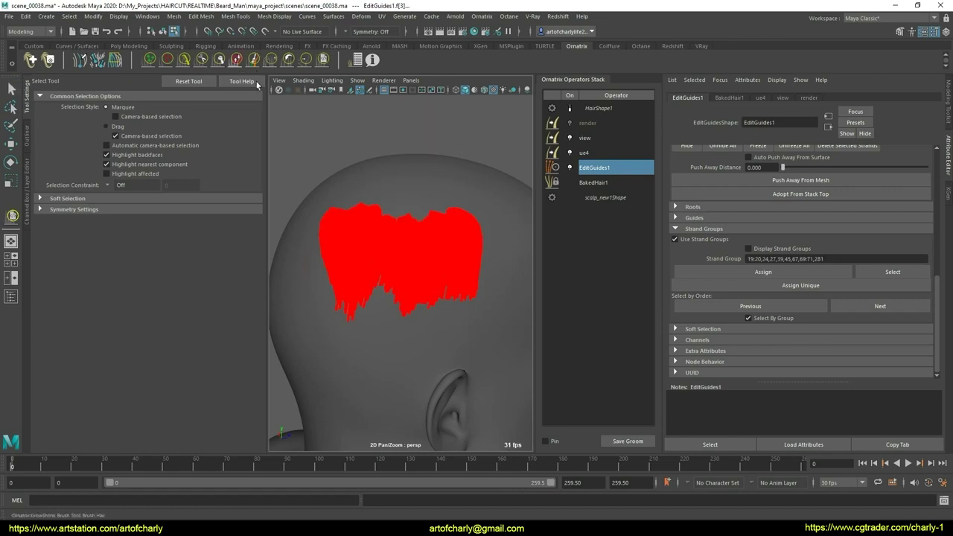
pyautogui.moveTo(320, 246)
pyautogui.keyDown('alt'); pyautogui.mouseDown()
pyautogui.moveTo(373, 252)
pyautogui.moveTo(358, 238)
pyautogui.mouseUp(); pyautogui.keyUp('alt')
pyautogui.scroll(1, 376, 257)
pyautogui.scroll(2, 365, 254)
pyautogui.moveTo(375, 274)
pyautogui.keyDown('alt'); pyautogui.mouseDown()
pyautogui.moveTo(393, 266)
pyautogui.moveTo(386, 272)
pyautogui.moveTo(413, 276)
pyautogui.moveTo(443, 260)
pyautogui.moveTo(443, 311)
pyautogui.moveTo(365, 273)
pyautogui.mouseUp(); pyautogui.keyUp('alt')
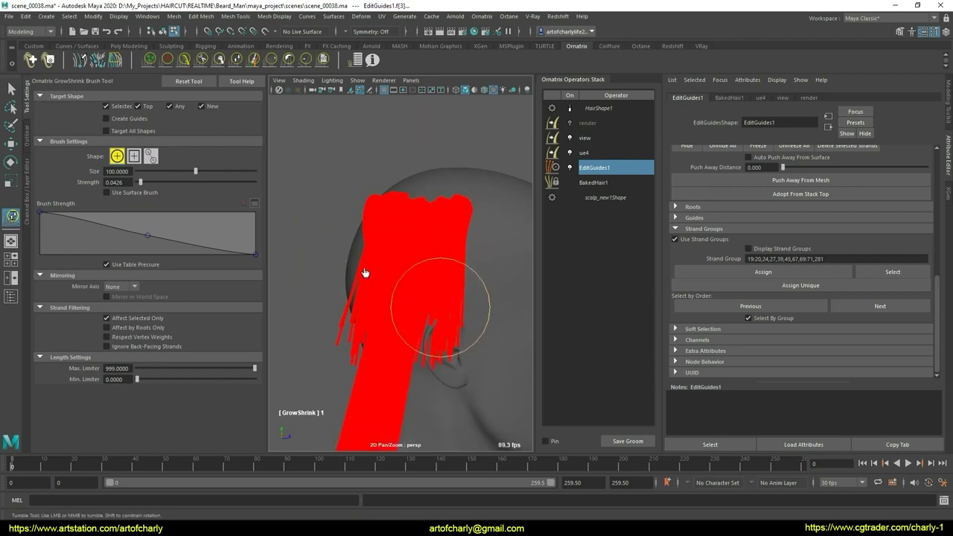
# Cut the selected strands to a short clump with the Cut brush, then undo the cut
pyautogui.click(204, 65)
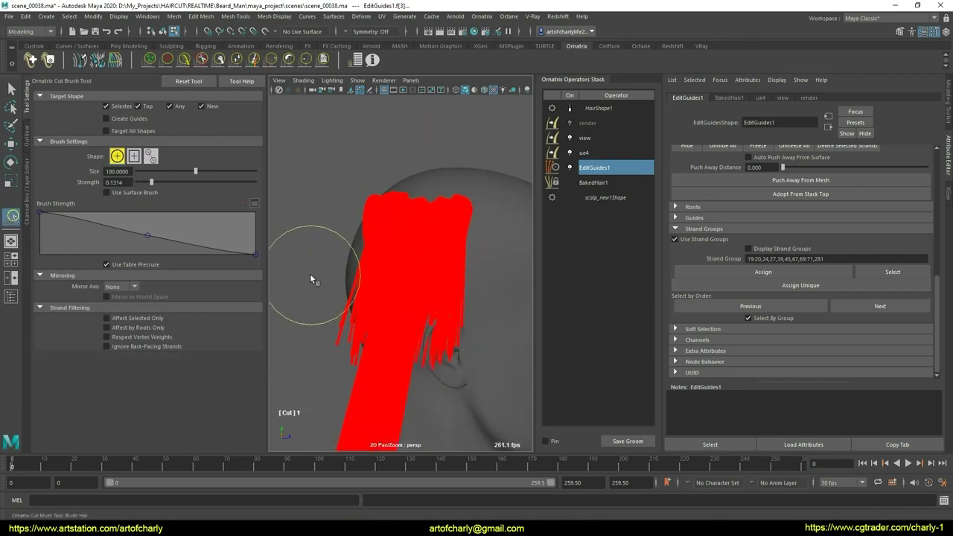
pyautogui.moveTo(309, 274)
pyautogui.mouseDown()
pyautogui.moveTo(390, 298)
pyautogui.moveTo(454, 301)
pyautogui.mouseUp()
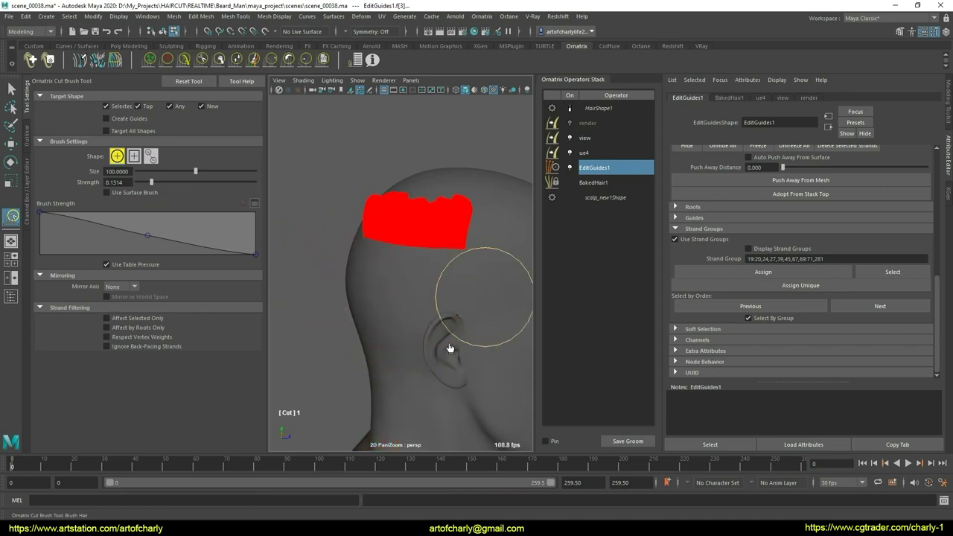
pyautogui.moveTo(455, 394)
pyautogui.keyDown('alt'); pyautogui.mouseDown()
pyautogui.moveTo(452, 327)
pyautogui.moveTo(414, 308)
pyautogui.mouseUp(); pyautogui.keyUp('alt')
pyautogui.hotkey('ctrl', 'z')
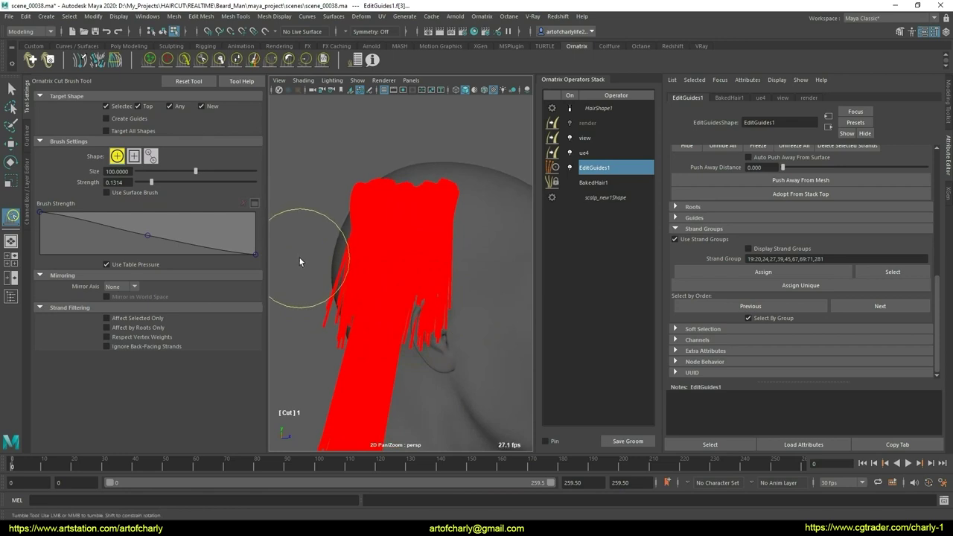
# Orbit around the back of the head to inspect the long hanging strands, then return to Select
pyautogui.keyDown('alt'); pyautogui.moveTo(313, 264); pyautogui.dragTo(475, 295); pyautogui.keyUp('alt')
pyautogui.moveTo(436, 334)
pyautogui.keyDown('alt'); pyautogui.mouseDown()
pyautogui.moveTo(307, 266)
pyautogui.moveTo(430, 293)
pyautogui.mouseUp(); pyautogui.keyUp('alt')
pyautogui.moveTo(461, 357)
pyautogui.keyDown('alt'); pyautogui.mouseDown()
pyautogui.moveTo(394, 334)
pyautogui.moveTo(488, 342)
pyautogui.moveTo(411, 330)
pyautogui.moveTo(502, 300)
pyautogui.moveTo(454, 333)
pyautogui.moveTo(451, 291)
pyautogui.moveTo(441, 306)
pyautogui.moveTo(469, 276)
pyautogui.moveTo(449, 271)
pyautogui.moveTo(475, 291)
pyautogui.moveTo(448, 279)
pyautogui.mouseUp(); pyautogui.keyUp('alt')
pyautogui.press('q')
# Check the hair preview and comb the red strands further right and down
pyautogui.click(570, 110)
pyautogui.click(570, 109)
pyautogui.keyDown('alt'); pyautogui.moveTo(459, 259); pyautogui.dragTo(477, 238, button='right'); pyautogui.keyUp('alt')
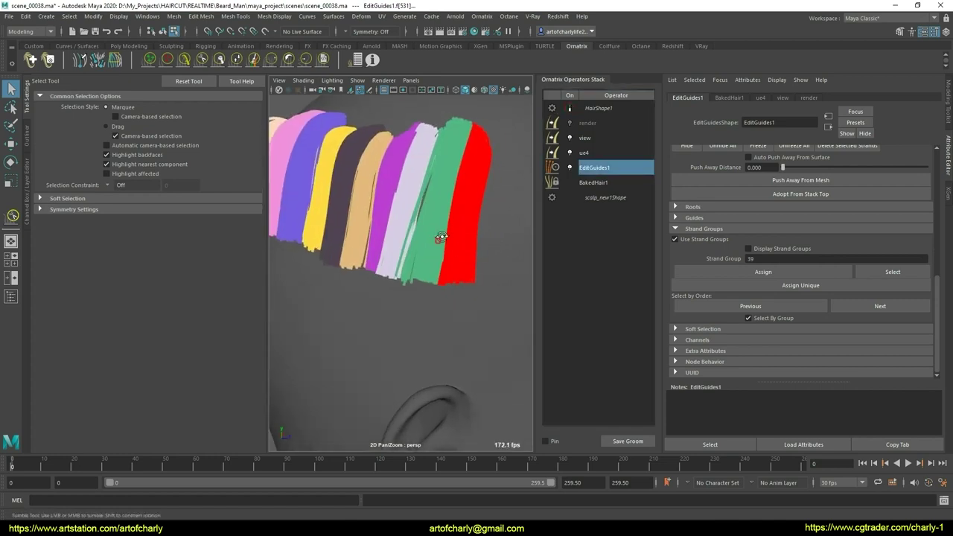
pyautogui.keyDown('alt'); pyautogui.moveTo(477, 238); pyautogui.dragTo(491, 223, button='middle'); pyautogui.keyUp('alt')
pyautogui.click(570, 108)
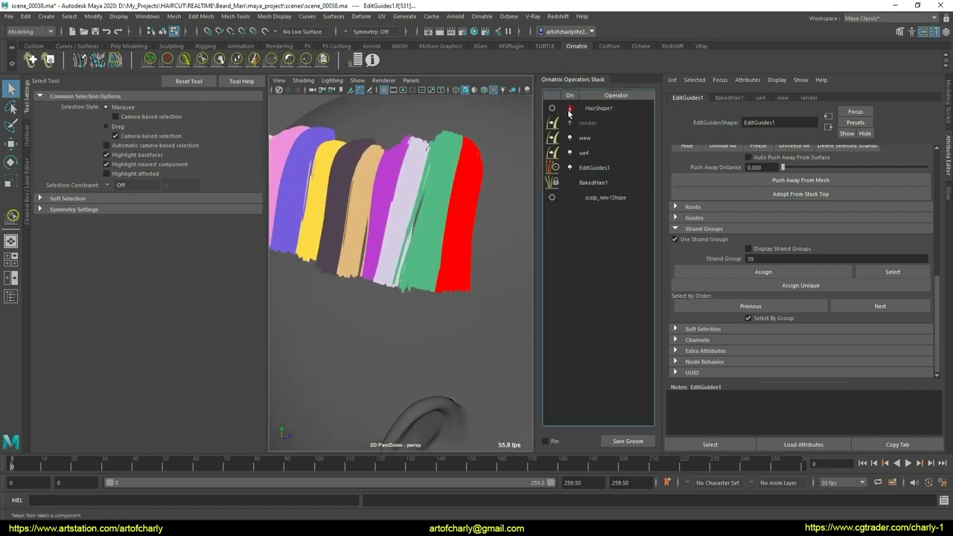
pyautogui.click(323, 60)
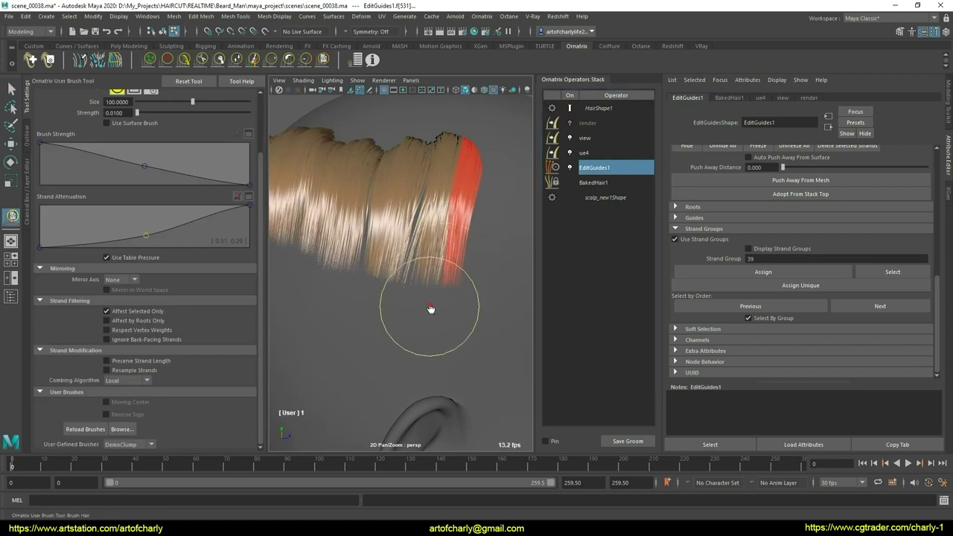
pyautogui.click(201, 59)
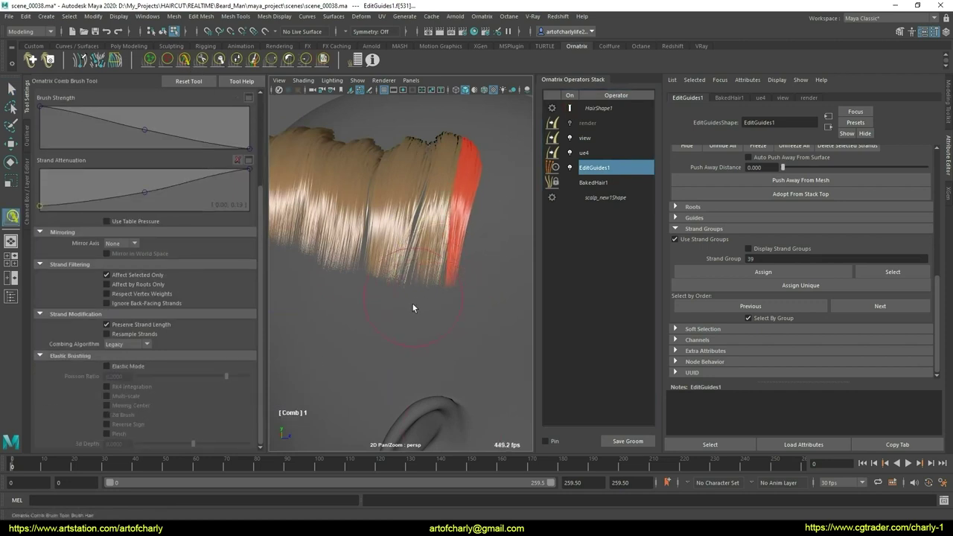
pyautogui.moveTo(426, 277); pyautogui.dragTo(434, 290)
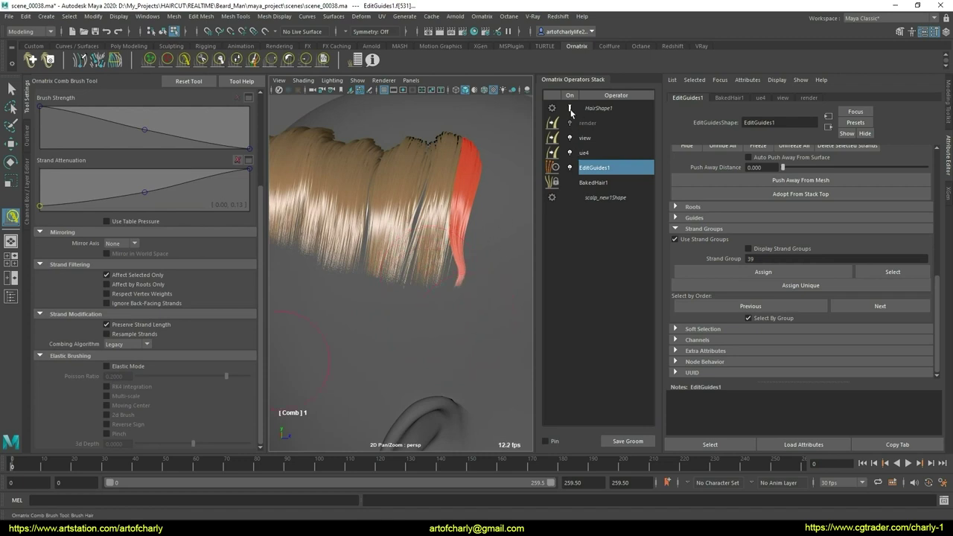
# Select strand group 27, clump the red and lavender strands, and comb the red ones into a narrower taper
pyautogui.click(571, 110)
pyautogui.press('q')
pyautogui.click(444, 286)
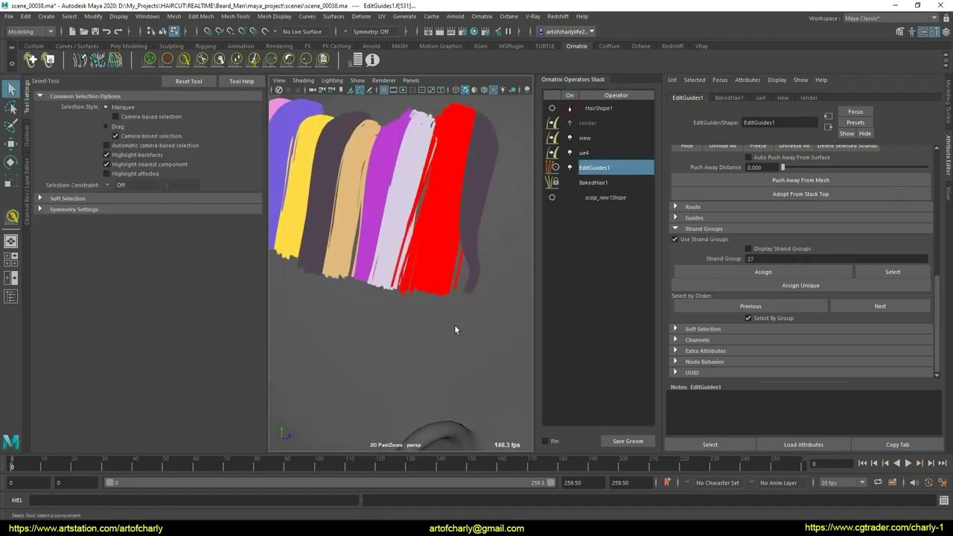
pyautogui.press('y')
pyautogui.moveTo(424, 298); pyautogui.dragTo(426, 313)
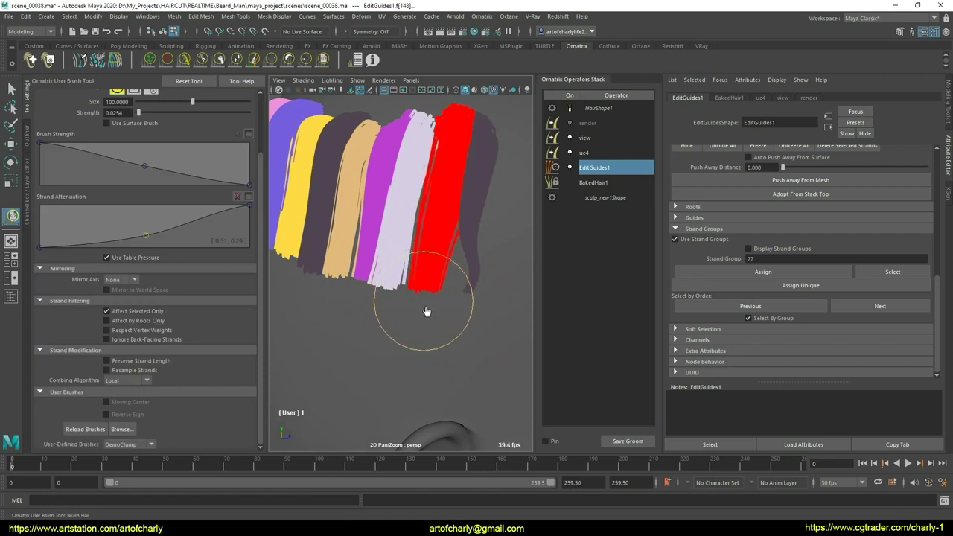
pyautogui.moveTo(417, 276); pyautogui.dragTo(411, 291)
pyautogui.press('y')
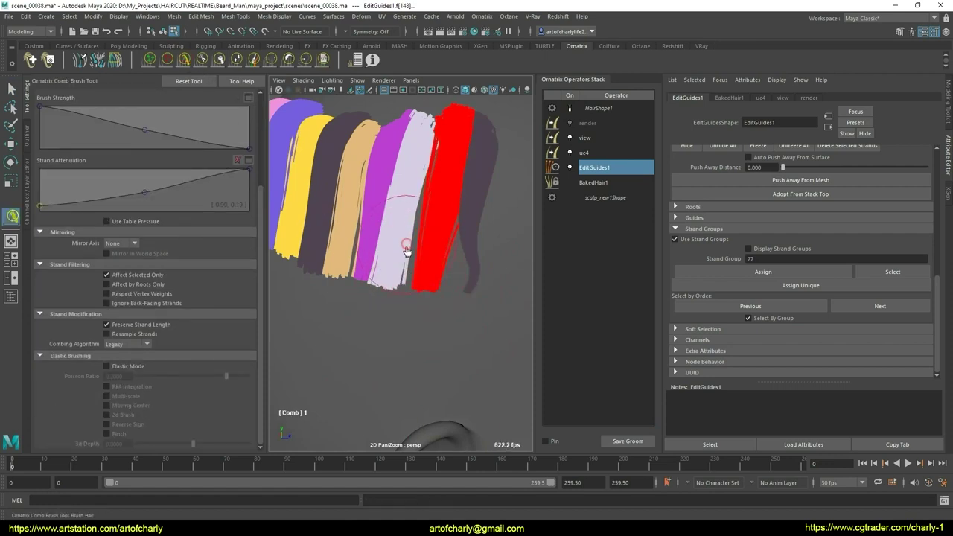
pyautogui.moveTo(407, 251); pyautogui.dragTo(430, 293)
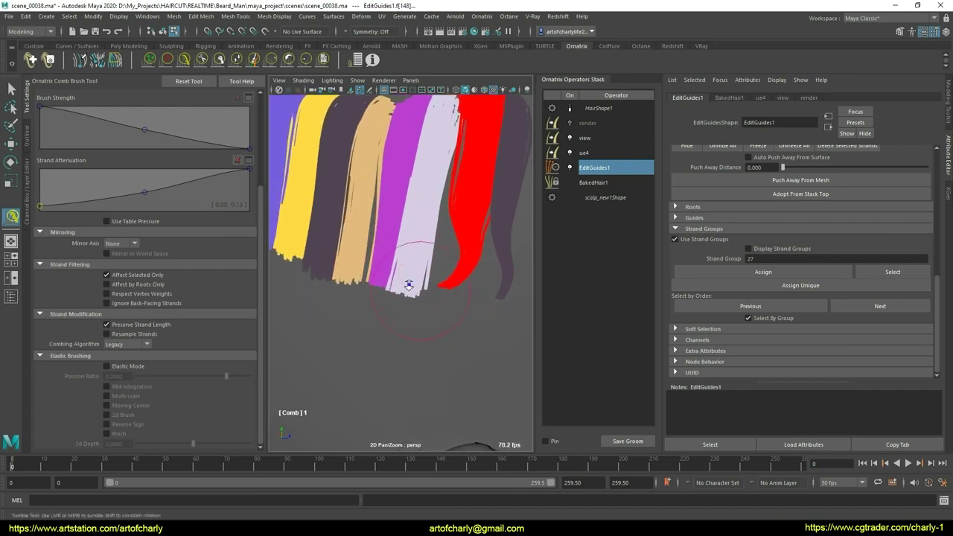
# Select the green strand guides and assign them their own unique strand group
pyautogui.scroll(-2, 405, 283)
pyautogui.scroll(3, 416, 301)
pyautogui.keyDown('alt'); pyautogui.moveTo(415, 301); pyautogui.dragTo(429, 318); pyautogui.keyUp('alt')
pyautogui.press('q')
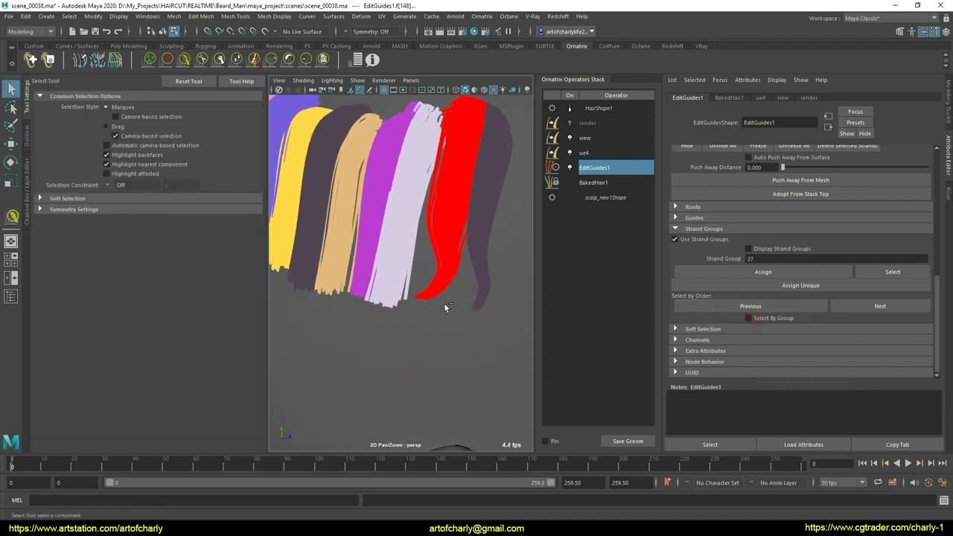
pyautogui.moveTo(456, 291); pyautogui.dragTo(468, 314)
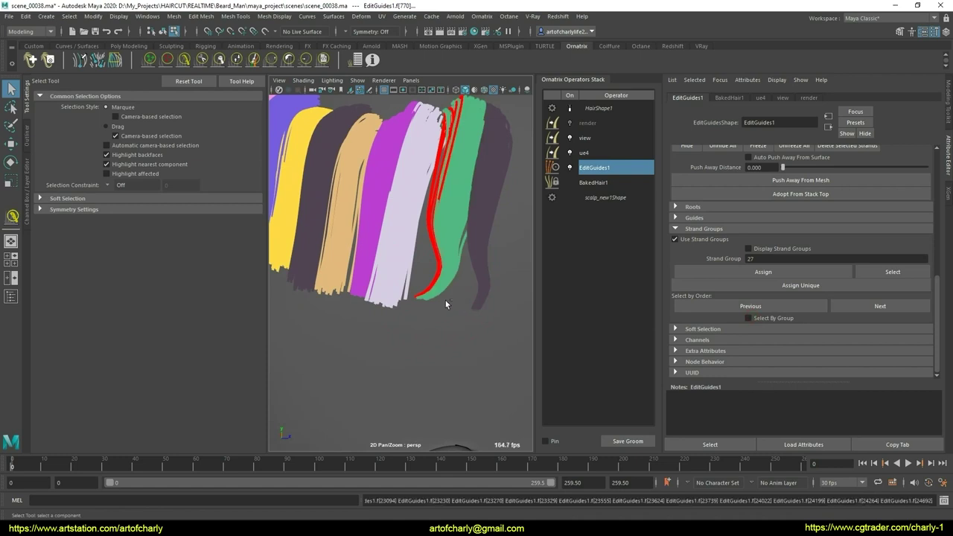
pyautogui.click(445, 301)
pyautogui.moveTo(454, 271); pyautogui.dragTo(468, 313)
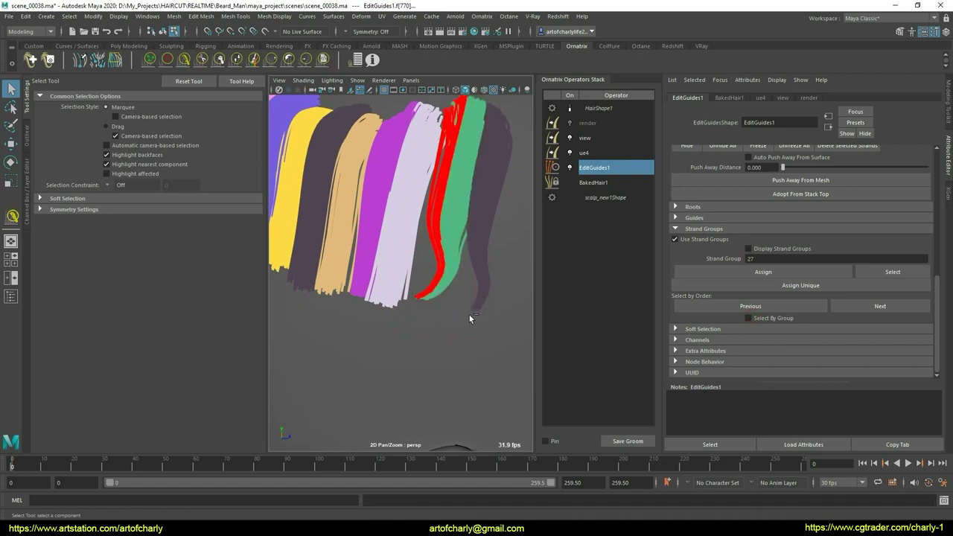
pyautogui.click(794, 285)
# Smooth the neighbouring strand with Preserve Length off, checking the result in the hair preview
pyautogui.moveTo(454, 278); pyautogui.dragTo(471, 344)
pyautogui.click(183, 62)
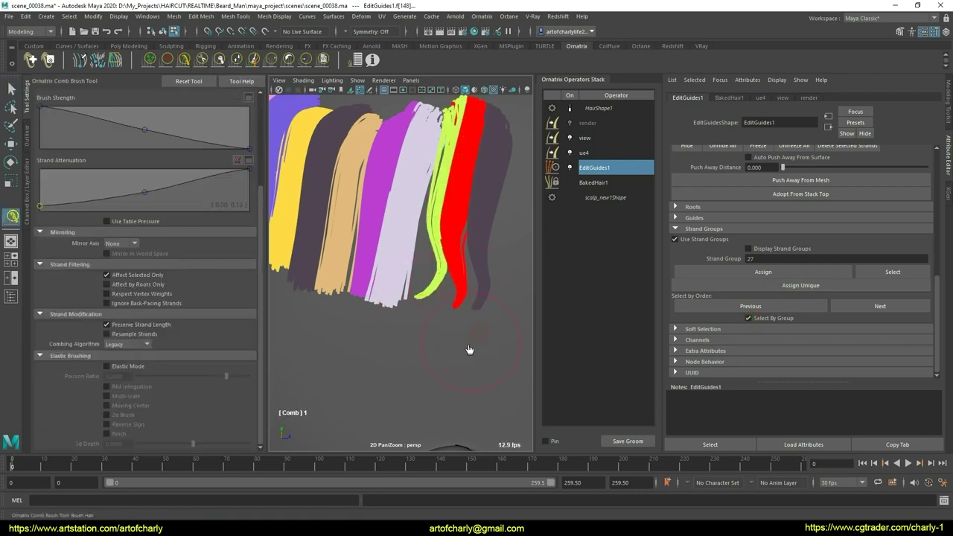
pyautogui.click(318, 64)
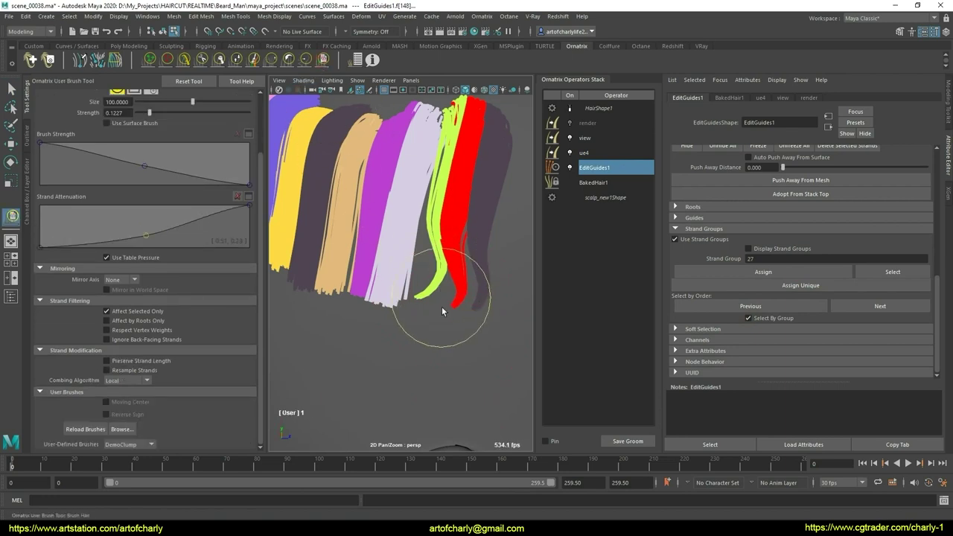
pyautogui.click(289, 63)
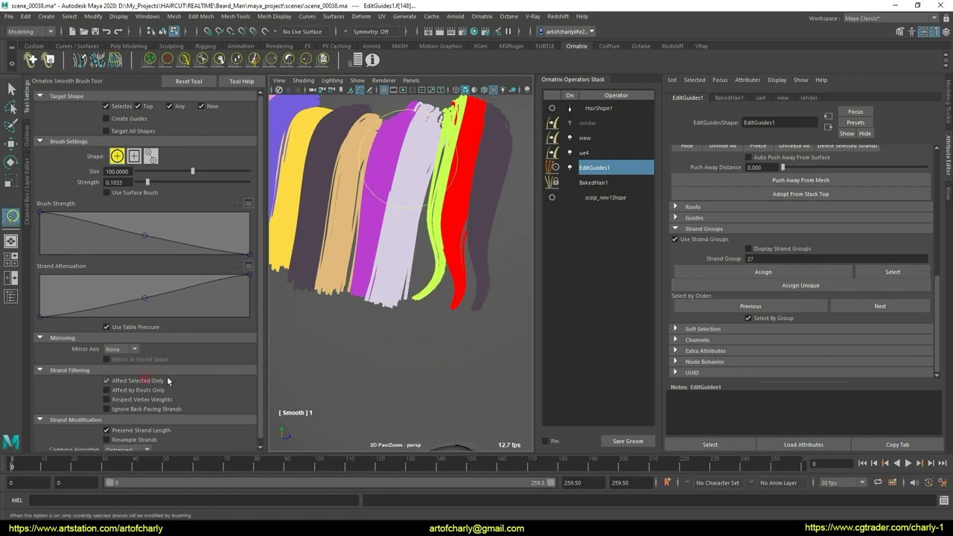
pyautogui.scroll(-3, 396, 266)
pyautogui.scroll(-2, 397, 266)
pyautogui.click(107, 430)
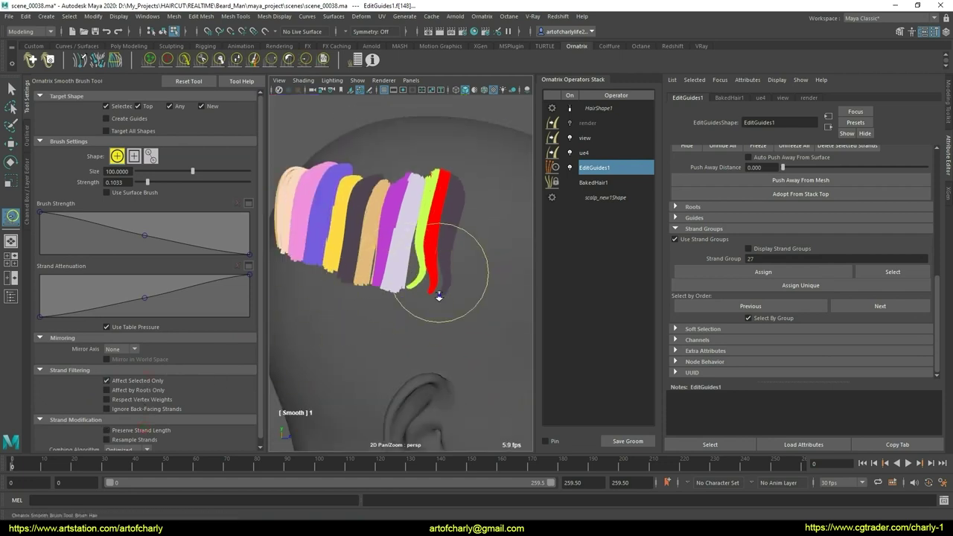
pyautogui.keyDown('alt'); pyautogui.moveTo(439, 297); pyautogui.dragTo(438, 236); pyautogui.keyUp('alt')
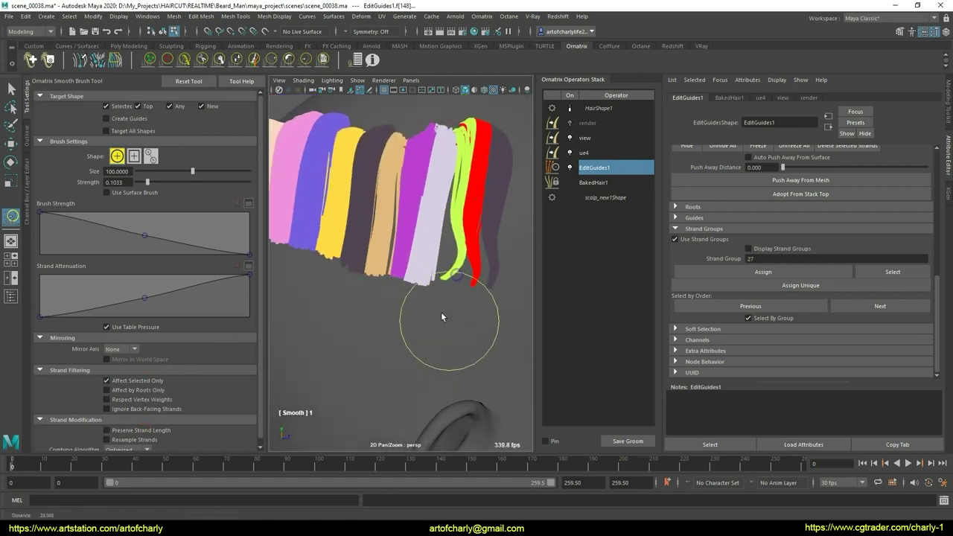
pyautogui.click(571, 110)
pyautogui.scroll(-3, 451, 294)
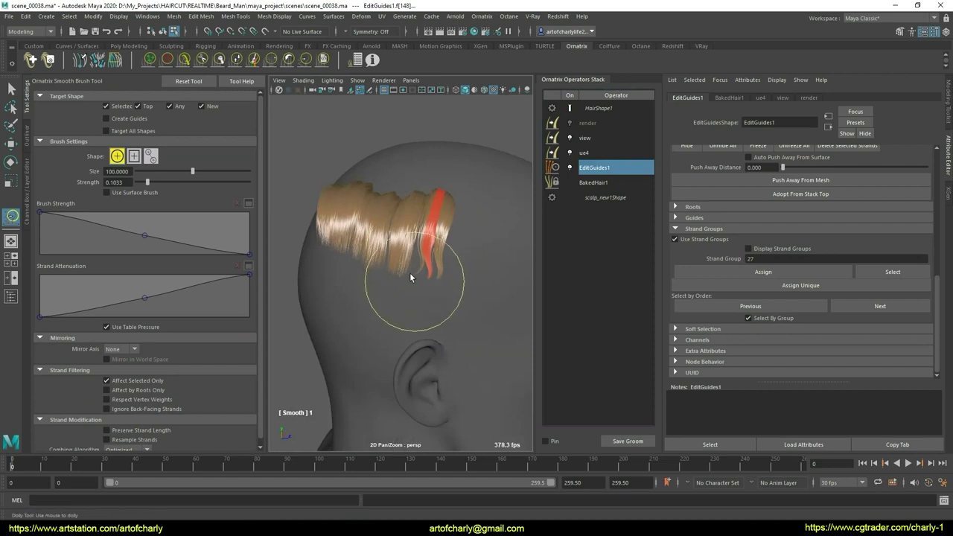
pyautogui.click(571, 110)
pyautogui.scroll(5, 403, 275)
# Select strand group 67 and clump the nearby strands into a tighter lock
pyautogui.press('q')
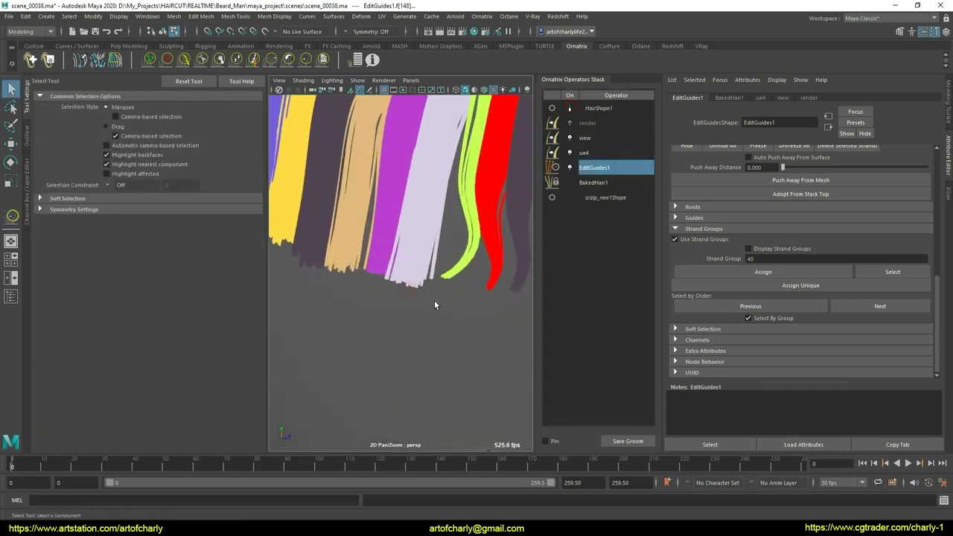
pyautogui.moveTo(434, 300)
pyautogui.keyDown('alt'); pyautogui.mouseDown()
pyautogui.moveTo(394, 276)
pyautogui.moveTo(394, 260)
pyautogui.mouseUp(); pyautogui.keyUp('alt')
pyautogui.click(184, 60)
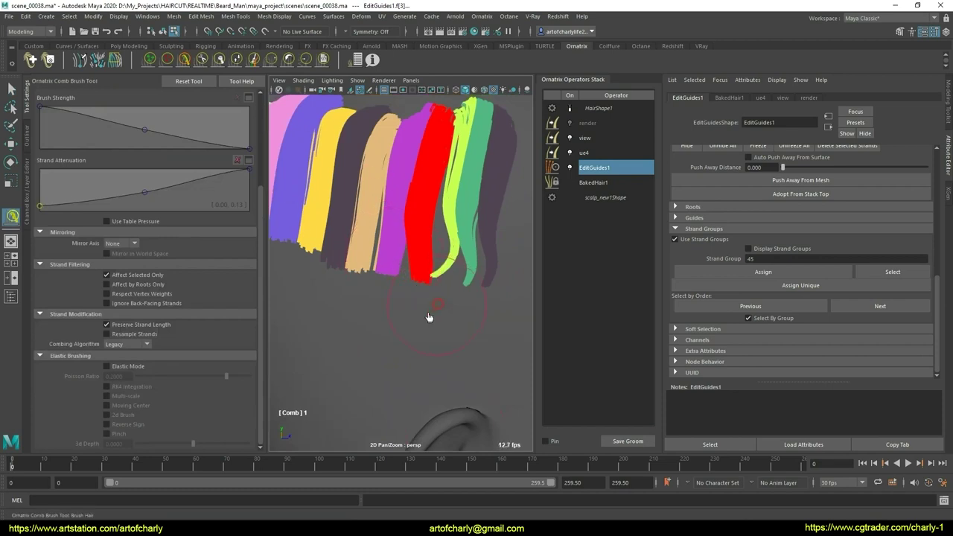
pyautogui.click(306, 59)
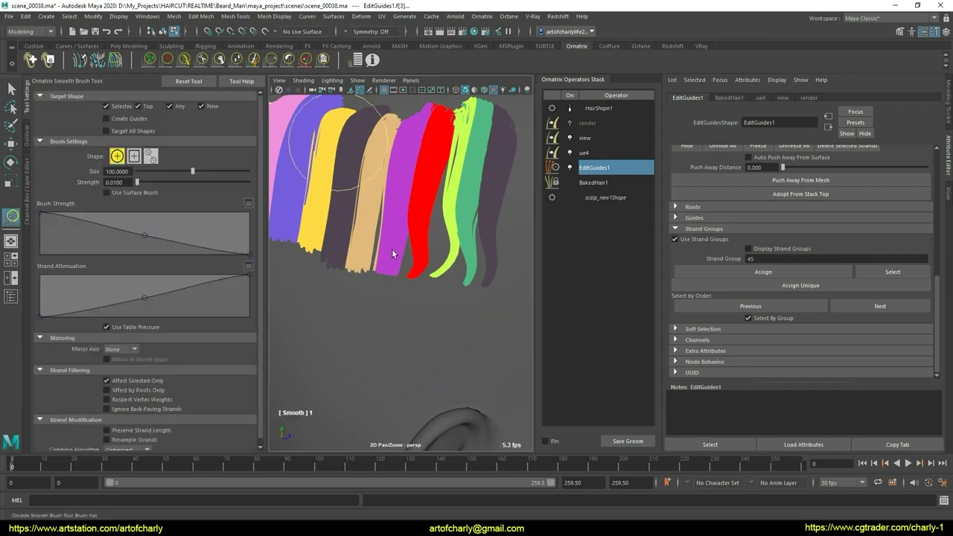
pyautogui.press('q')
pyautogui.moveTo(397, 287)
pyautogui.keyDown('alt'); pyautogui.mouseDown()
pyautogui.moveTo(427, 287)
pyautogui.moveTo(421, 273)
pyautogui.mouseUp(); pyautogui.keyUp('alt')
pyautogui.click(426, 287)
pyautogui.click(184, 59)
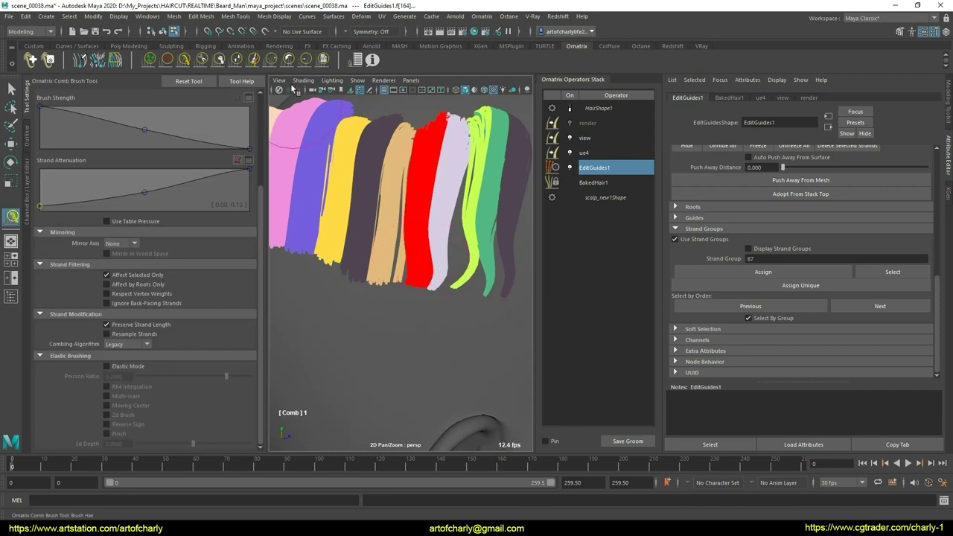
pyautogui.click(324, 59)
pyautogui.keyDown('alt'); pyautogui.moveTo(398, 295); pyautogui.dragTo(376, 293); pyautogui.keyUp('alt')
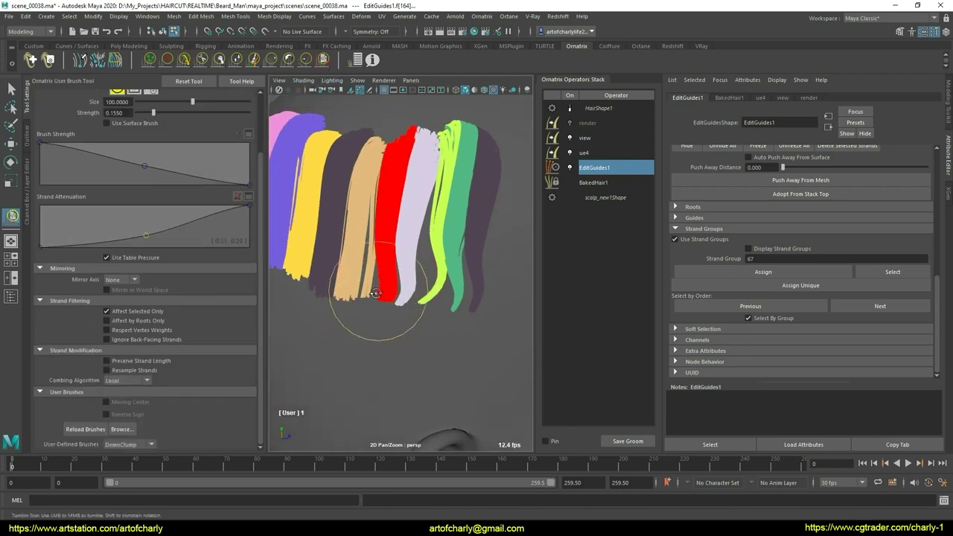
# Turn off Select By Group and give some red-strand guides their own strand group
pyautogui.press('q')
pyautogui.scroll(3, 409, 262)
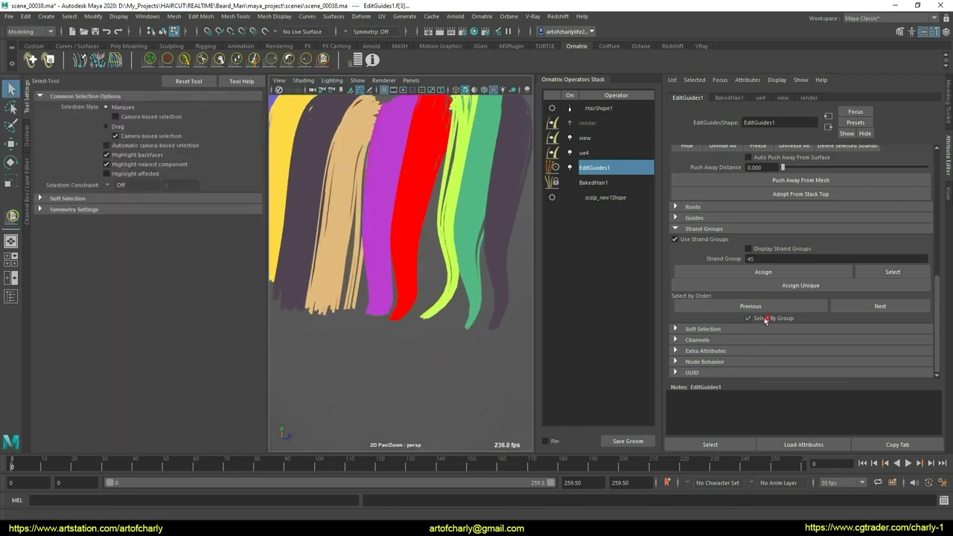
pyautogui.click(430, 287)
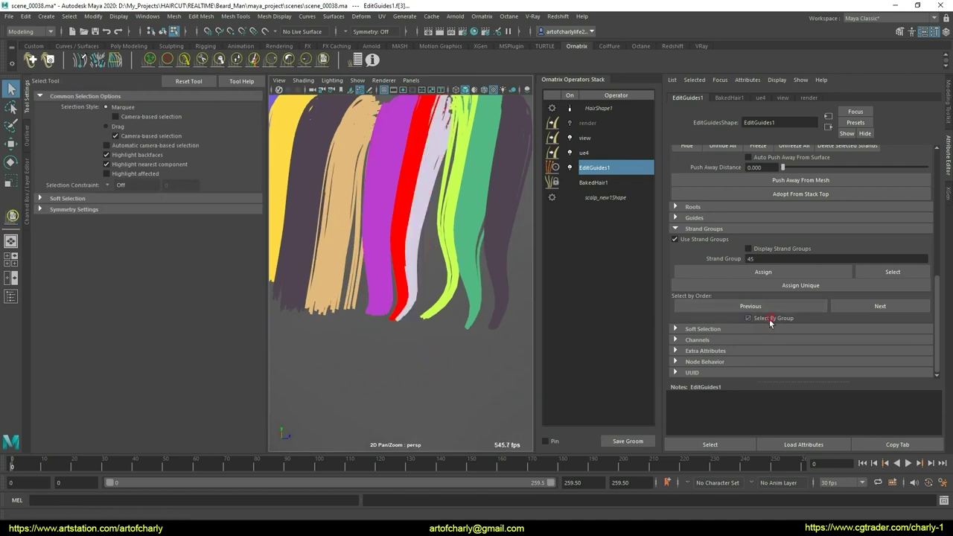
pyautogui.click(769, 319)
pyautogui.click(786, 287)
pyautogui.click(417, 311)
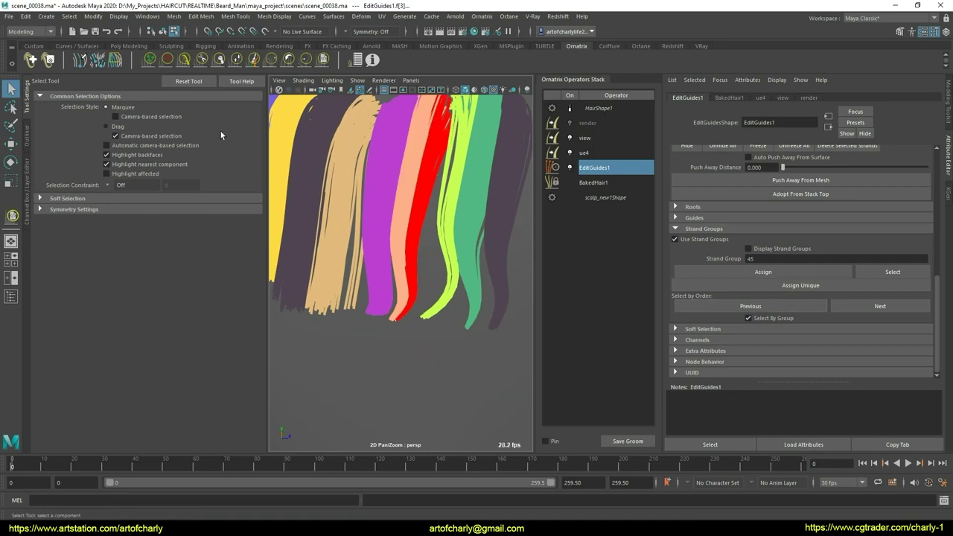
# Clump the red and tan strands together from the front of the head
pyautogui.click(184, 59)
pyautogui.keyDown('alt'); pyautogui.moveTo(330, 213); pyautogui.dragTo(351, 254); pyautogui.keyUp('alt')
pyautogui.moveTo(351, 308)
pyautogui.keyDown('alt'); pyautogui.mouseDown()
pyautogui.moveTo(383, 308)
pyautogui.moveTo(425, 237)
pyautogui.mouseUp(); pyautogui.keyUp('alt')
pyautogui.moveTo(426, 296)
pyautogui.keyDown('alt'); pyautogui.mouseDown()
pyautogui.moveTo(381, 302)
pyautogui.moveTo(401, 304)
pyautogui.moveTo(419, 333)
pyautogui.mouseUp(); pyautogui.keyUp('alt')
pyautogui.press('q')
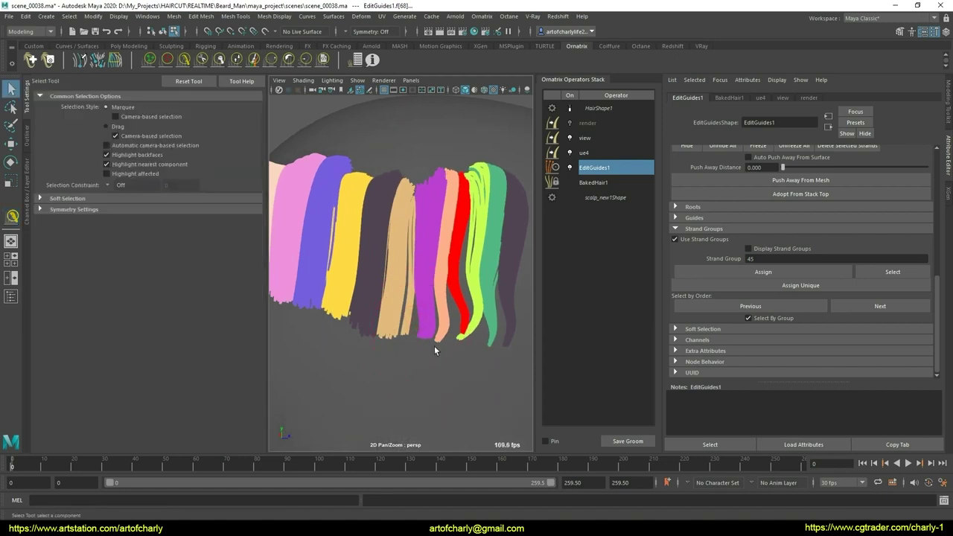
pyautogui.moveTo(424, 303)
pyautogui.keyDown('alt'); pyautogui.mouseDown()
pyautogui.moveTo(415, 318)
pyautogui.moveTo(453, 298)
pyautogui.moveTo(323, 118)
pyautogui.mouseUp(); pyautogui.keyUp('alt')
pyautogui.press('y')
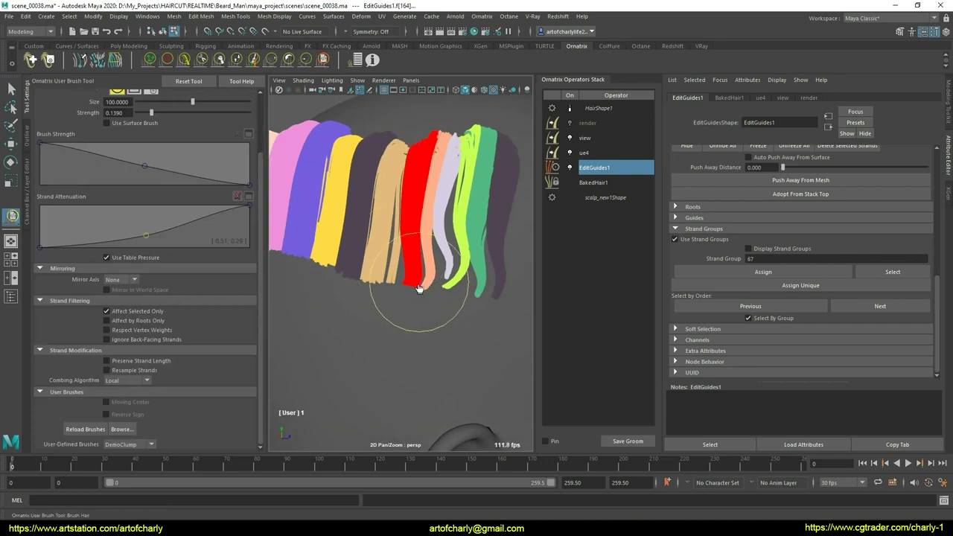
pyautogui.click(201, 58)
pyautogui.moveTo(401, 286)
pyautogui.keyDown('alt'); pyautogui.mouseDown()
pyautogui.moveTo(418, 332)
pyautogui.moveTo(417, 320)
pyautogui.mouseUp(); pyautogui.keyUp('alt')
# Give another set of selected guides a new strand group
pyautogui.press('q')
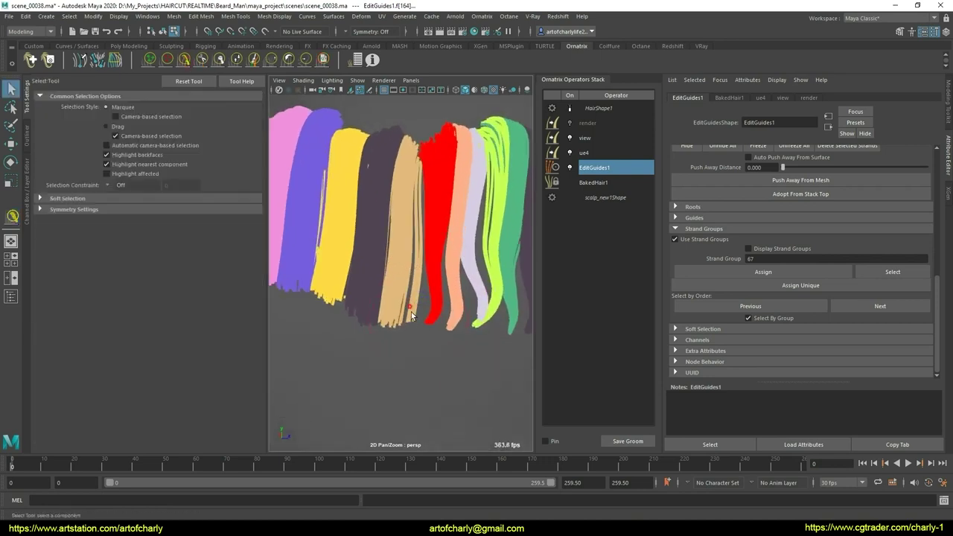
pyautogui.click(184, 60)
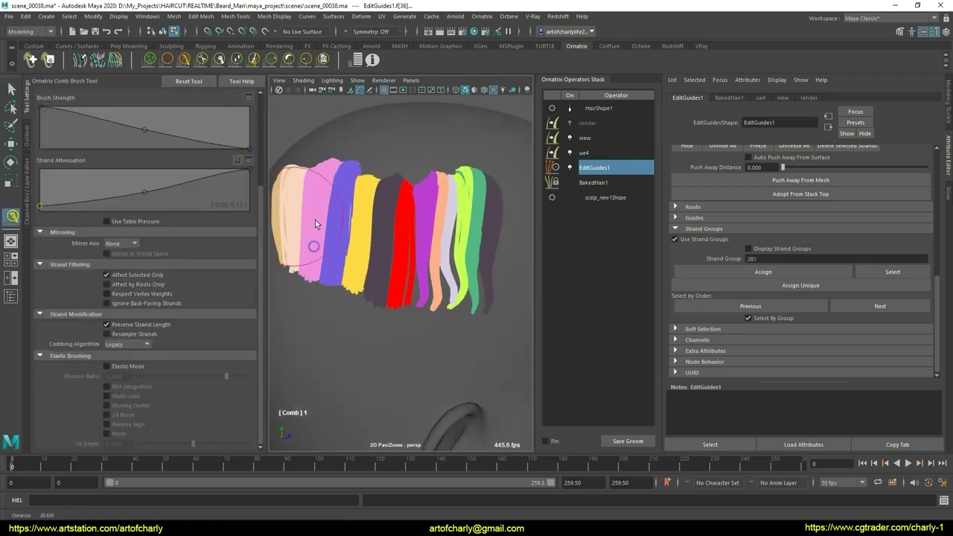
pyautogui.moveTo(315, 220)
pyautogui.keyDown('alt'); pyautogui.mouseDown()
pyautogui.moveTo(363, 252)
pyautogui.moveTo(378, 243)
pyautogui.mouseUp(); pyautogui.keyUp('alt')
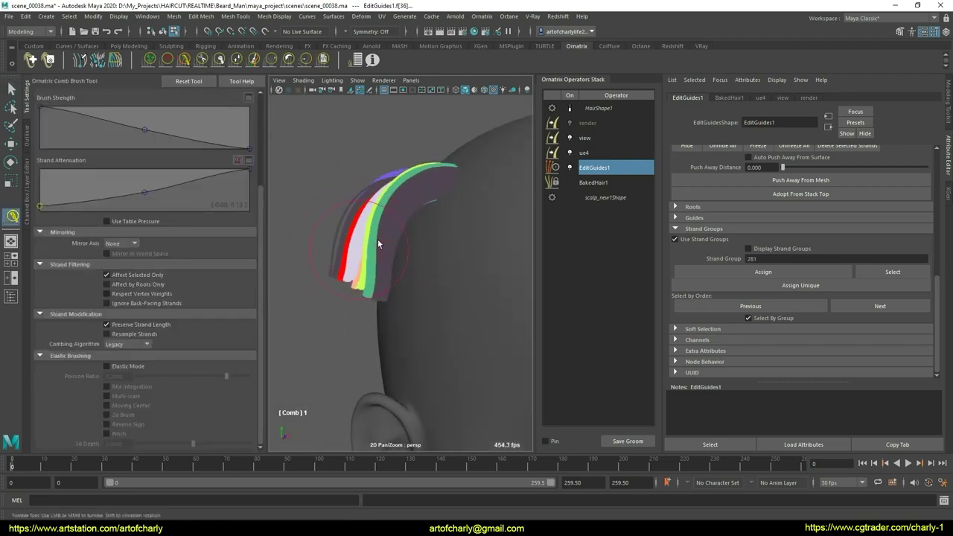
pyautogui.moveTo(352, 282)
pyautogui.keyDown('alt'); pyautogui.mouseDown()
pyautogui.moveTo(348, 275)
pyautogui.moveTo(411, 270)
pyautogui.moveTo(414, 315)
pyautogui.mouseUp(); pyautogui.keyUp('alt')
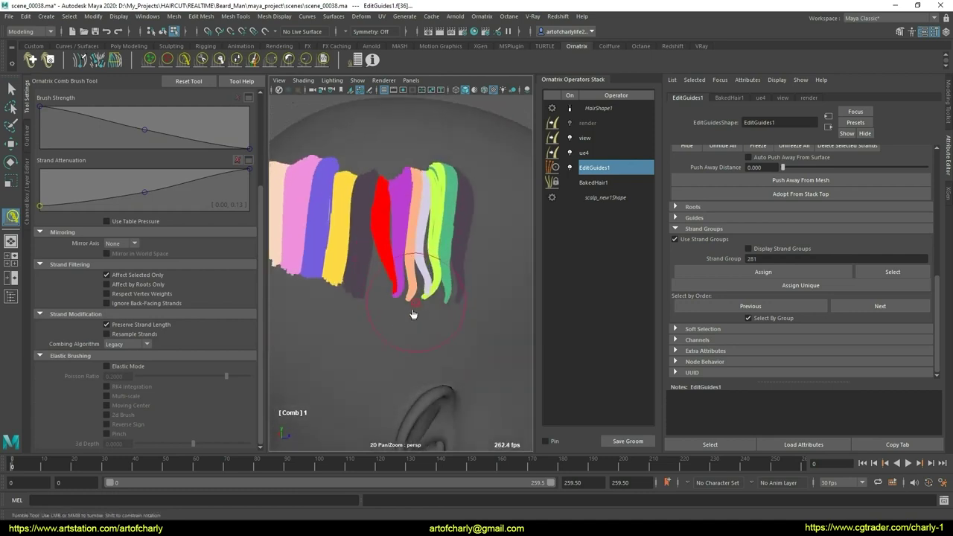
pyautogui.click(323, 60)
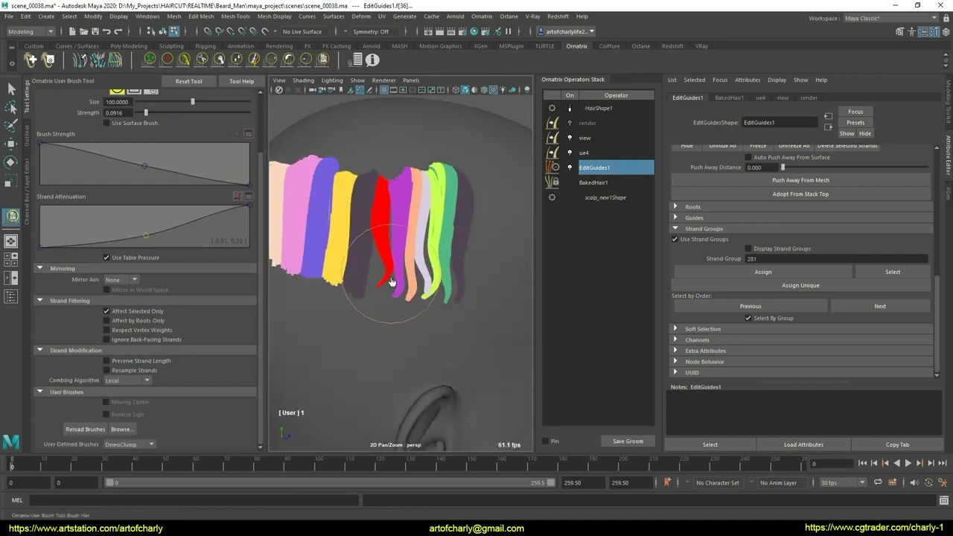
pyautogui.scroll(2, 384, 280)
pyautogui.moveTo(383, 280)
pyautogui.keyDown('alt'); pyautogui.mouseDown()
pyautogui.moveTo(373, 291)
pyautogui.moveTo(417, 298)
pyautogui.moveTo(354, 277)
pyautogui.moveTo(387, 309)
pyautogui.moveTo(713, 323)
pyautogui.mouseUp(); pyautogui.keyUp('alt')
pyautogui.scroll(3, 394, 283)
pyautogui.press('q')
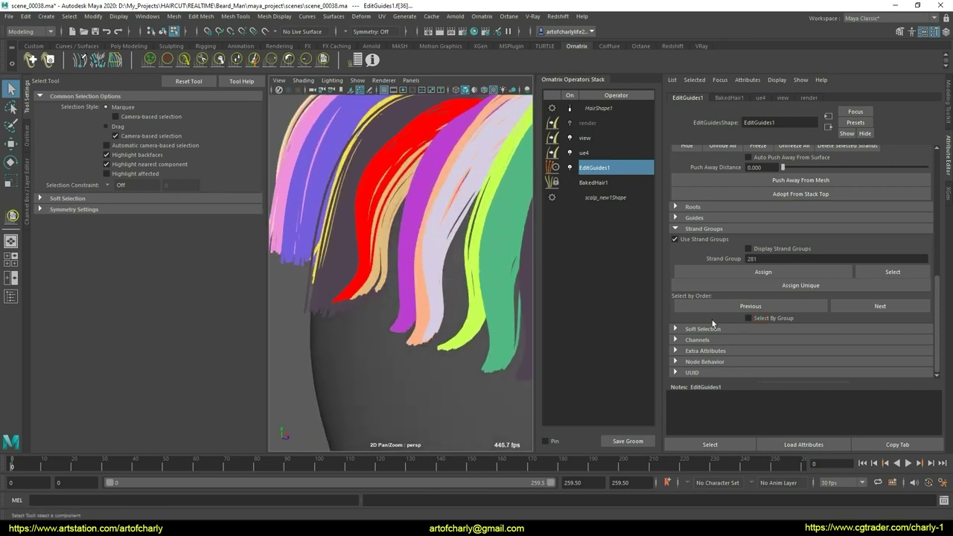
pyautogui.click(801, 285)
# Comb the strands beside the red group into a curve and clump them into tighter locks
pyautogui.click(185, 60)
pyautogui.keyDown('alt'); pyautogui.moveTo(388, 283); pyautogui.dragTo(425, 283); pyautogui.keyUp('alt')
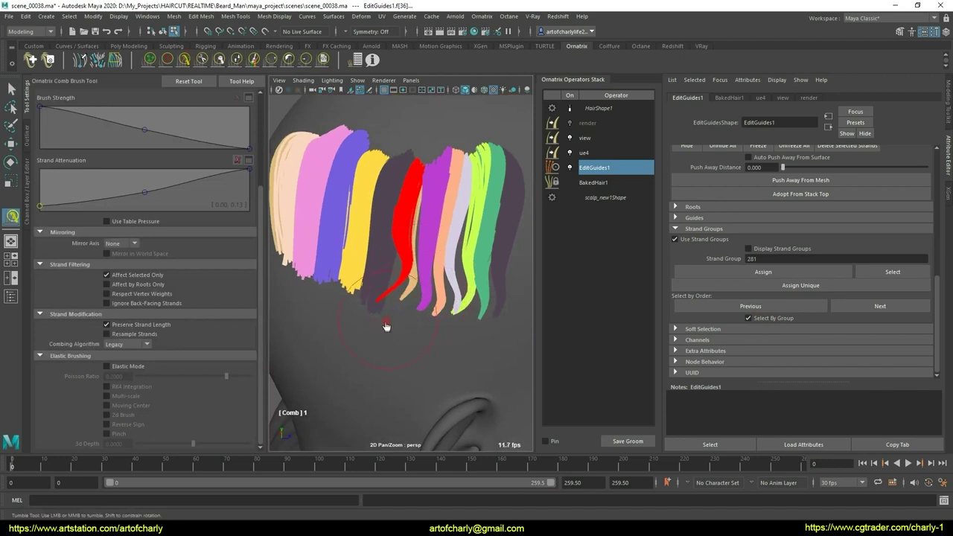
pyautogui.moveTo(420, 291); pyautogui.dragTo(409, 298)
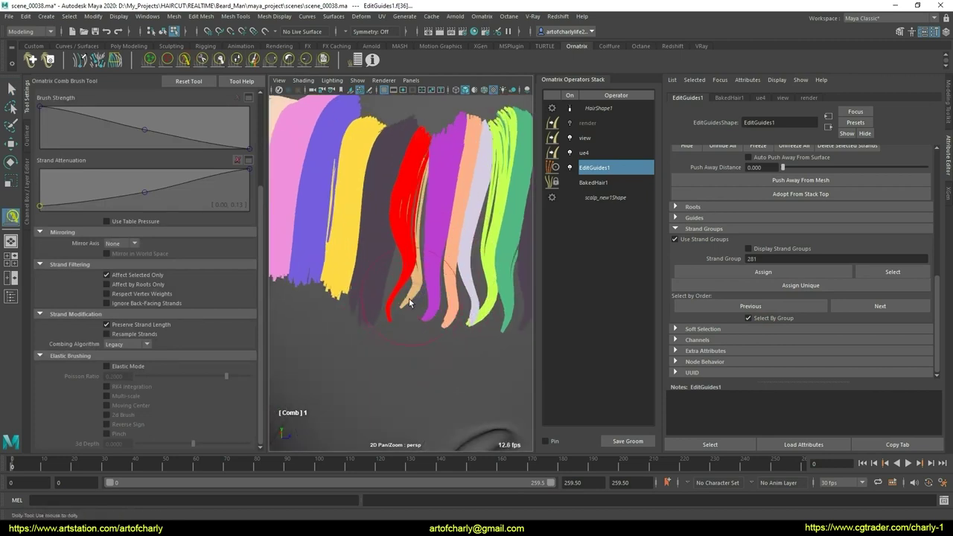
pyautogui.press('q')
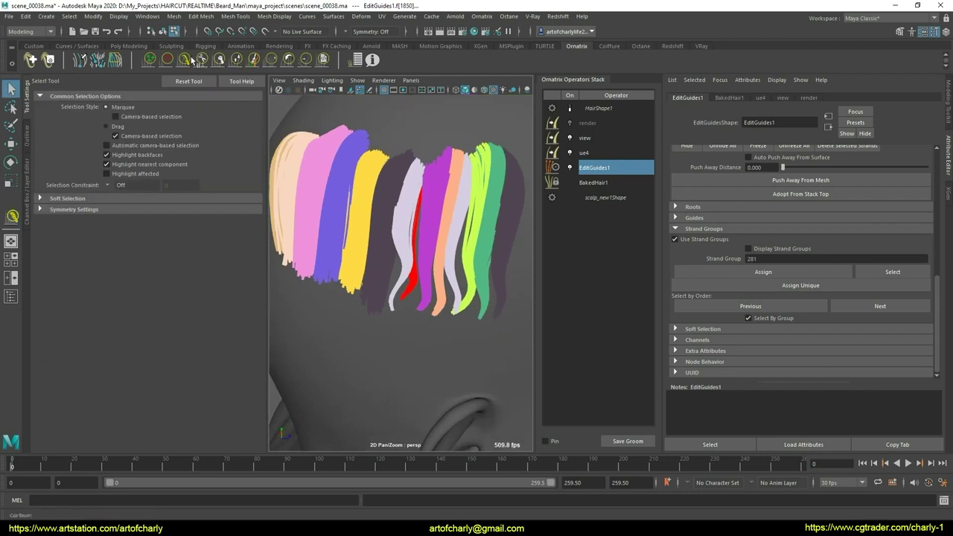
pyautogui.click(186, 60)
pyautogui.moveTo(372, 283)
pyautogui.keyDown('alt'); pyautogui.mouseDown()
pyautogui.moveTo(395, 289)
pyautogui.moveTo(383, 262)
pyautogui.mouseUp(); pyautogui.keyUp('alt')
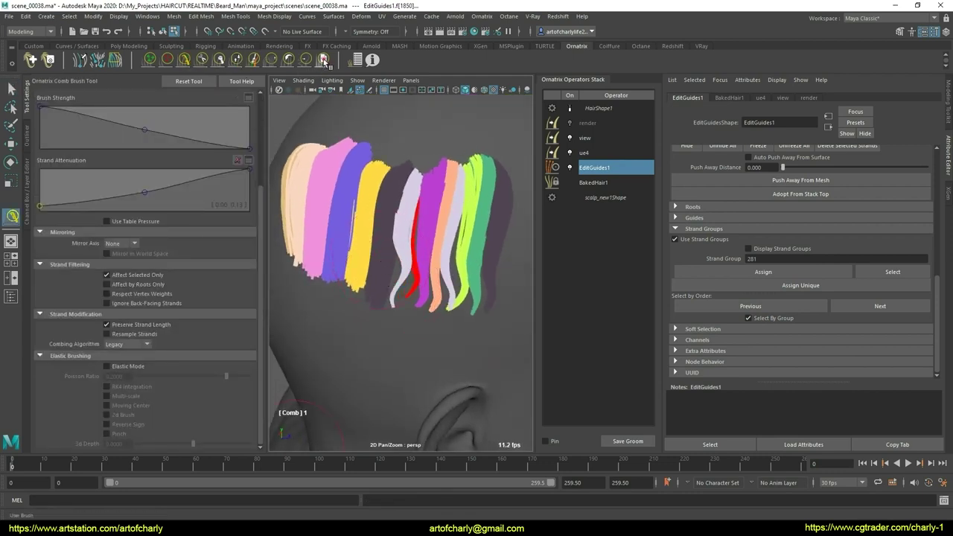
pyautogui.click(323, 59)
pyautogui.moveTo(398, 313); pyautogui.dragTo(428, 304)
pyautogui.moveTo(429, 304)
pyautogui.keyDown('alt'); pyautogui.mouseDown(button='right')
pyautogui.moveTo(436, 298)
pyautogui.moveTo(404, 328)
pyautogui.moveTo(361, 260)
pyautogui.mouseUp(button='right'); pyautogui.keyUp('alt')
# Give the dark strand beside the red one its own strand group, then select the adjacent dark strand
pyautogui.press('q')
pyautogui.click(387, 280)
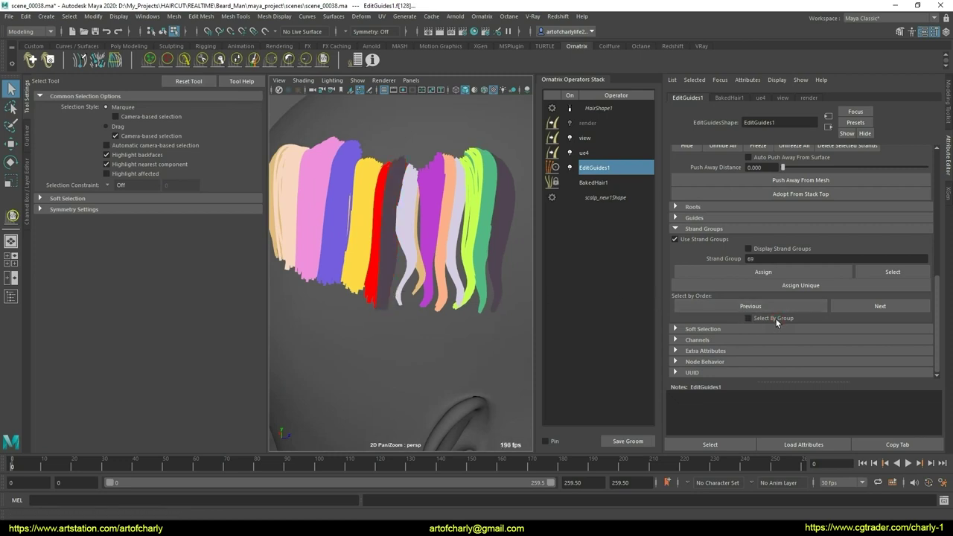
pyautogui.click(794, 287)
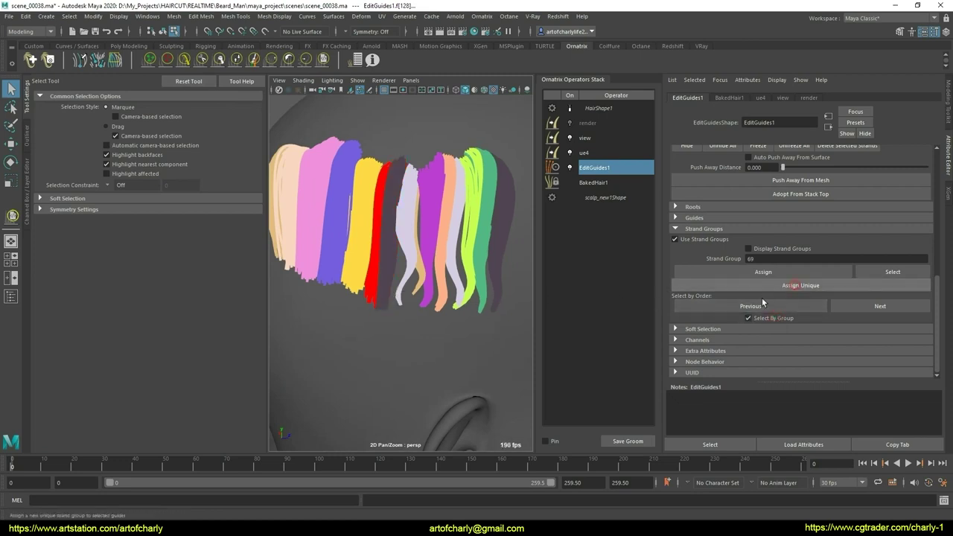
pyautogui.click(387, 308)
pyautogui.click(184, 60)
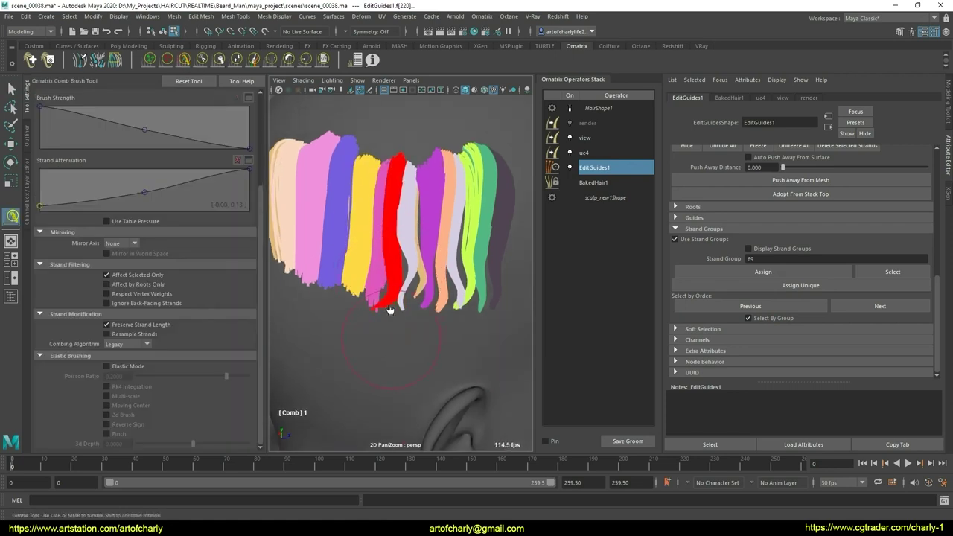
pyautogui.press('q')
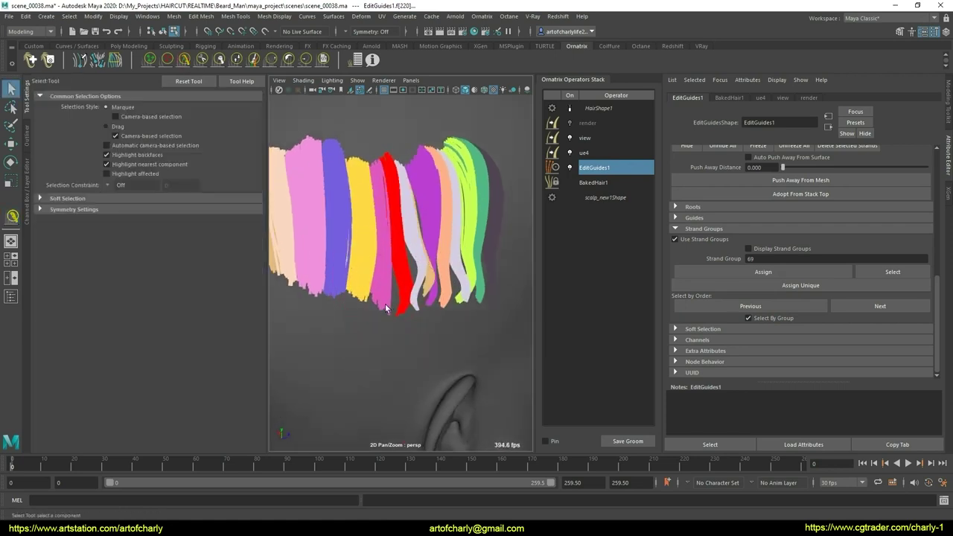
pyautogui.moveTo(395, 283)
pyautogui.keyDown('alt'); pyautogui.mouseDown()
pyautogui.moveTo(425, 285)
pyautogui.moveTo(372, 272)
pyautogui.moveTo(438, 245)
pyautogui.mouseUp(); pyautogui.keyUp('alt')
pyautogui.click(184, 60)
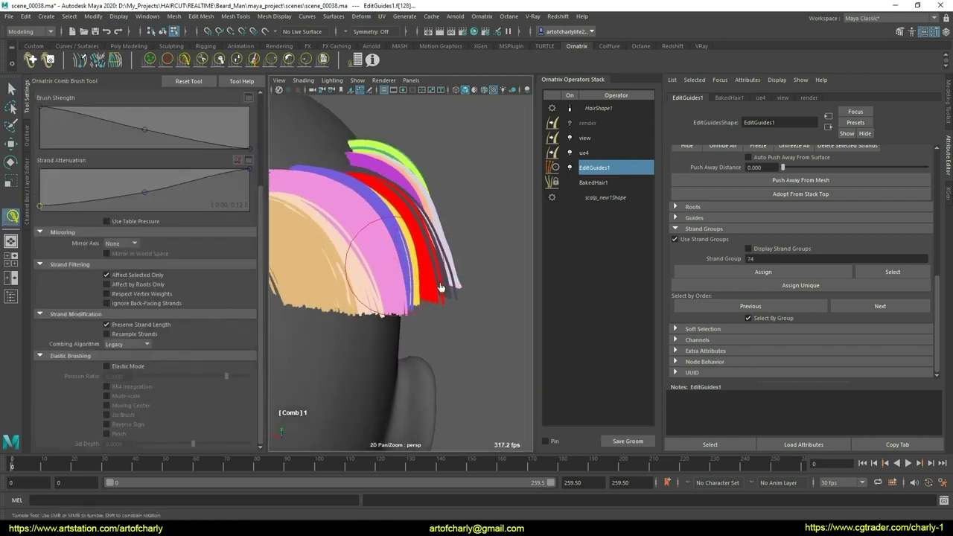
# Put the guides at the red strand tips into a new strand group
pyautogui.moveTo(440, 287)
pyautogui.keyDown('alt'); pyautogui.mouseDown()
pyautogui.moveTo(394, 293)
pyautogui.moveTo(636, 309)
pyautogui.mouseUp(); pyautogui.keyUp('alt')
pyautogui.press('q')
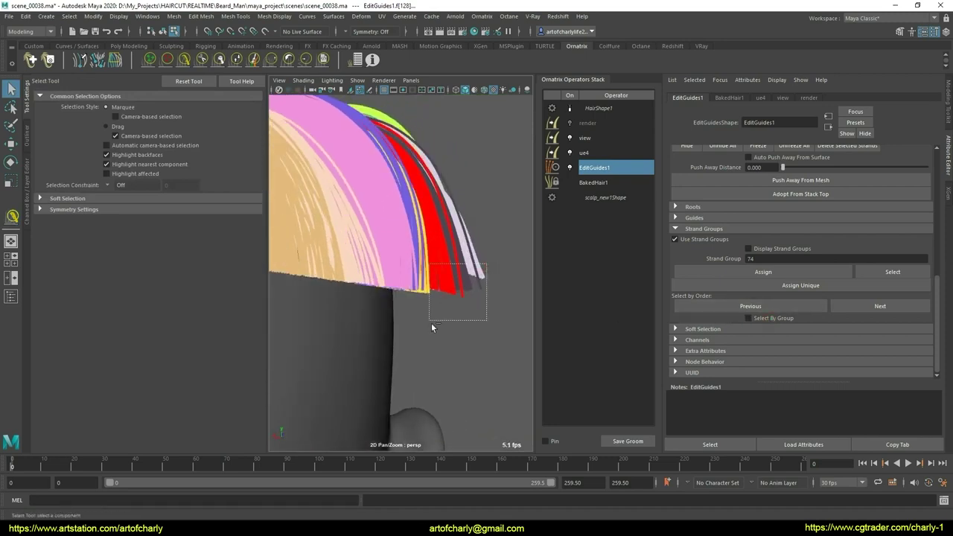
pyautogui.moveTo(457, 300)
pyautogui.mouseDown()
pyautogui.moveTo(432, 322)
pyautogui.moveTo(752, 321)
pyautogui.mouseUp()
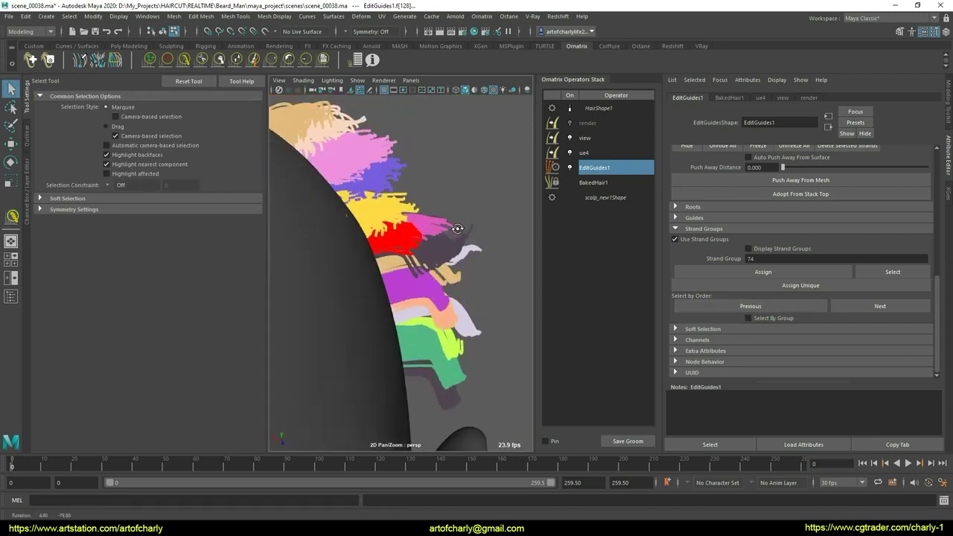
pyautogui.click(797, 286)
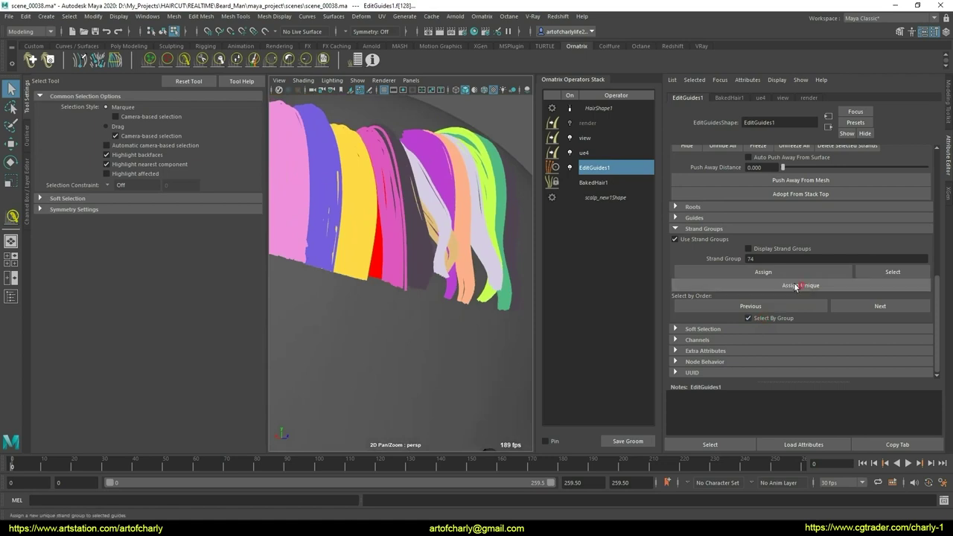
# Comb the nearby strands into shape and curl the lavender tips inward
pyautogui.keyDown('alt'); pyautogui.moveTo(353, 297); pyautogui.dragTo(386, 286); pyautogui.keyUp('alt')
pyautogui.click(185, 58)
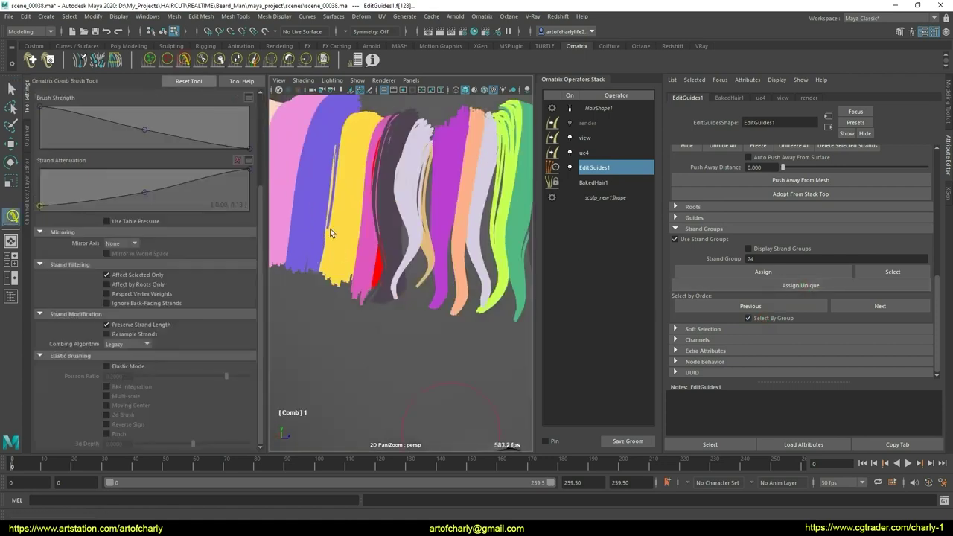
pyautogui.moveTo(330, 229)
pyautogui.mouseDown()
pyautogui.moveTo(402, 276)
pyautogui.moveTo(360, 263)
pyautogui.mouseUp()
pyautogui.moveTo(419, 310); pyautogui.dragTo(408, 315)
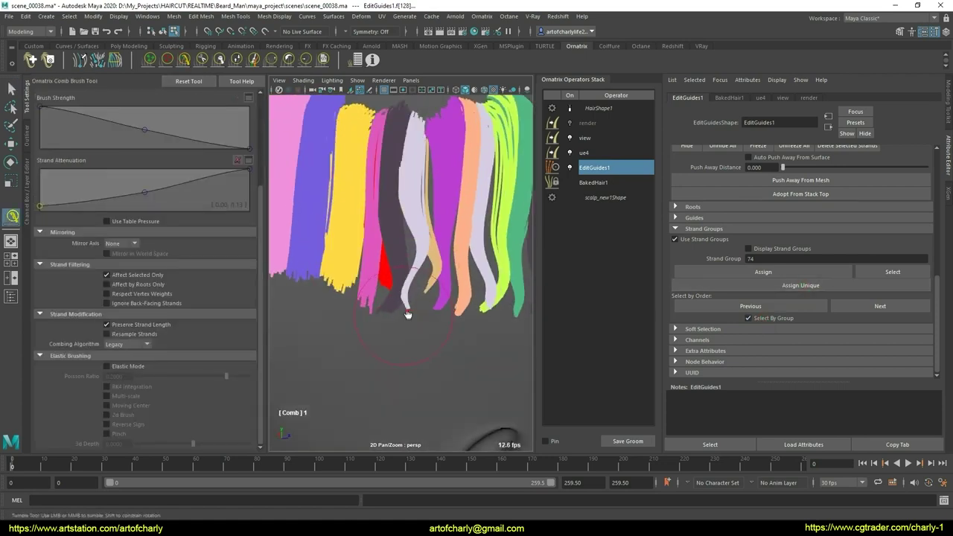
pyautogui.click(322, 59)
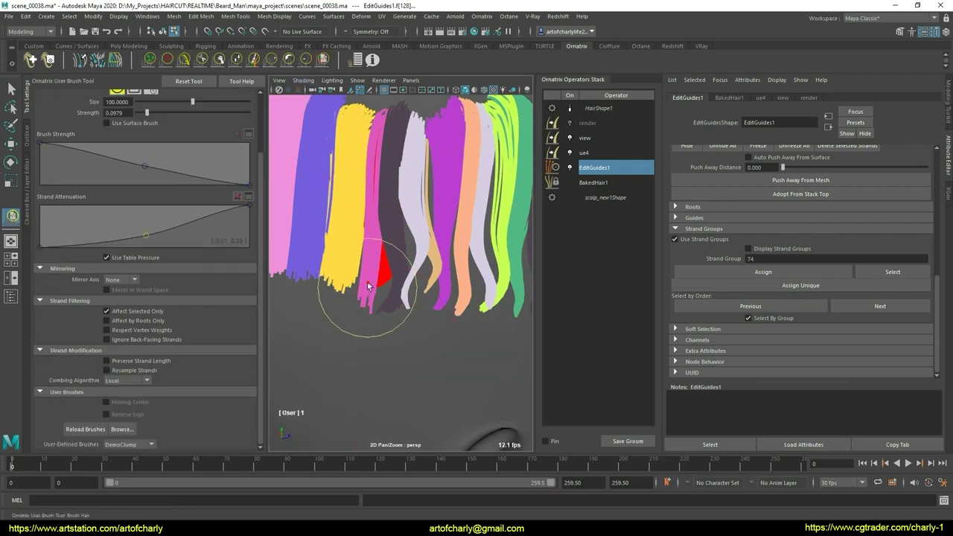
pyautogui.press('q')
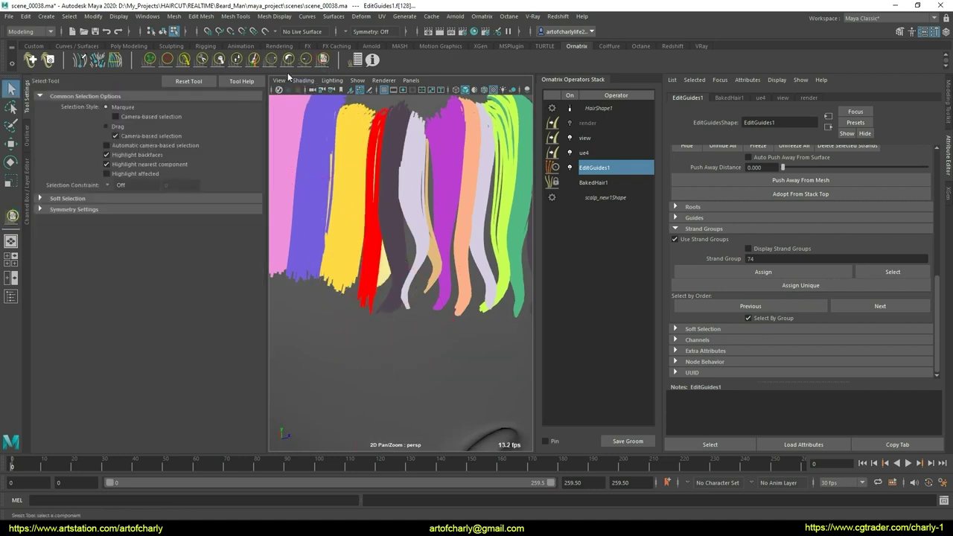
pyautogui.click(322, 62)
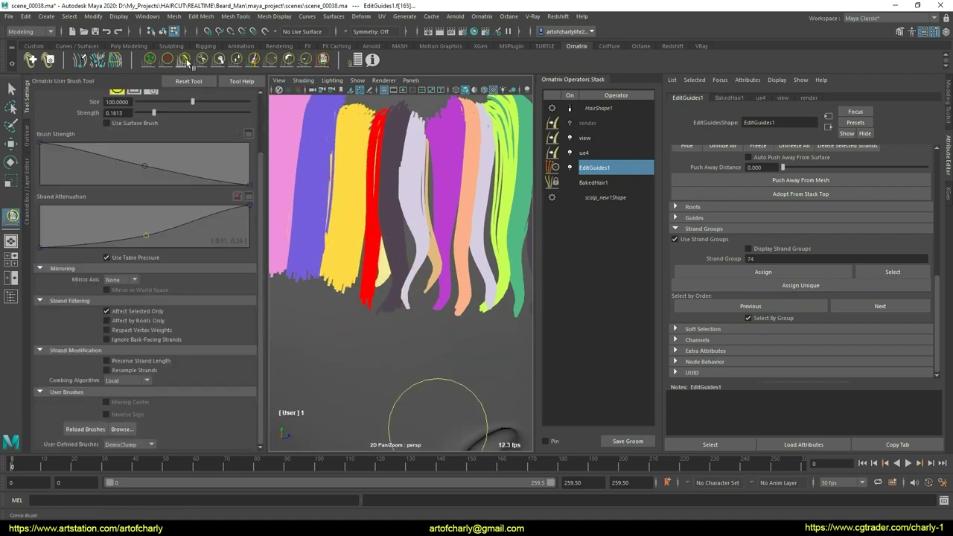
pyautogui.scroll(-3, 369, 308)
# Inspect the generated hair, then hide HairShape1 so the guide groups show for selection
pyautogui.press('q')
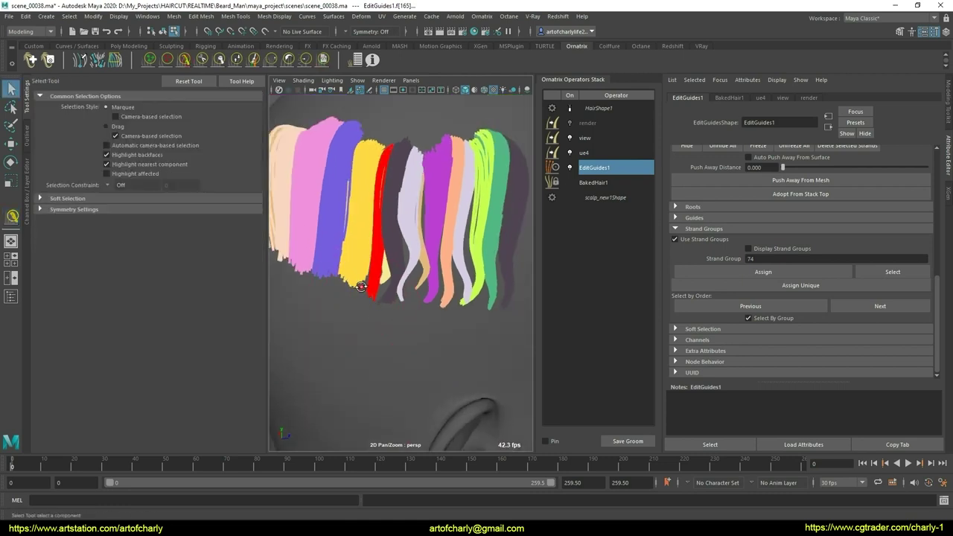
pyautogui.click(191, 60)
pyautogui.scroll(-3, 372, 298)
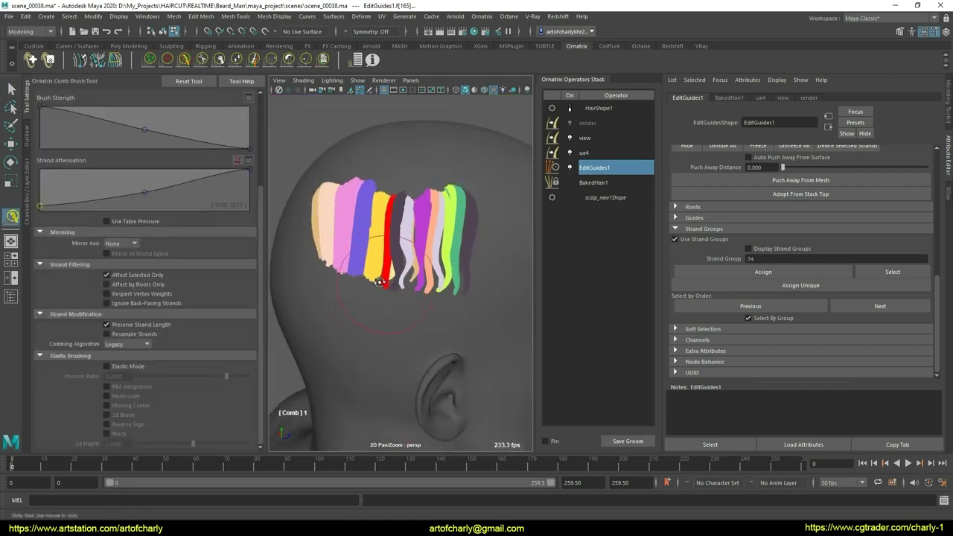
pyautogui.scroll(4, 392, 306)
pyautogui.keyDown('alt'); pyautogui.moveTo(392, 307); pyautogui.dragTo(388, 313); pyautogui.keyUp('alt')
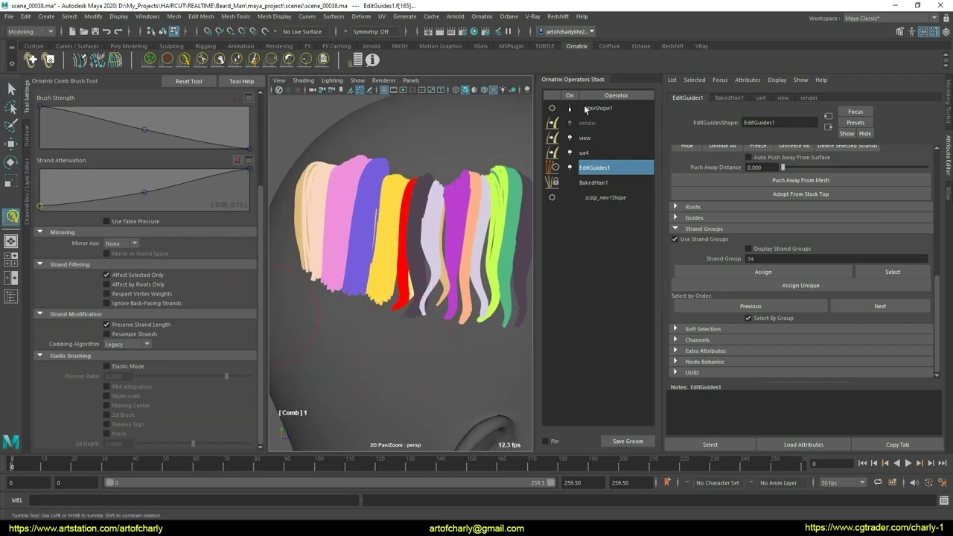
pyautogui.click(570, 108)
pyautogui.moveTo(395, 246)
pyautogui.keyDown('alt'); pyautogui.mouseDown()
pyautogui.moveTo(415, 259)
pyautogui.moveTo(477, 239)
pyautogui.moveTo(434, 251)
pyautogui.moveTo(536, 198)
pyautogui.mouseUp(); pyautogui.keyUp('alt')
pyautogui.click(571, 109)
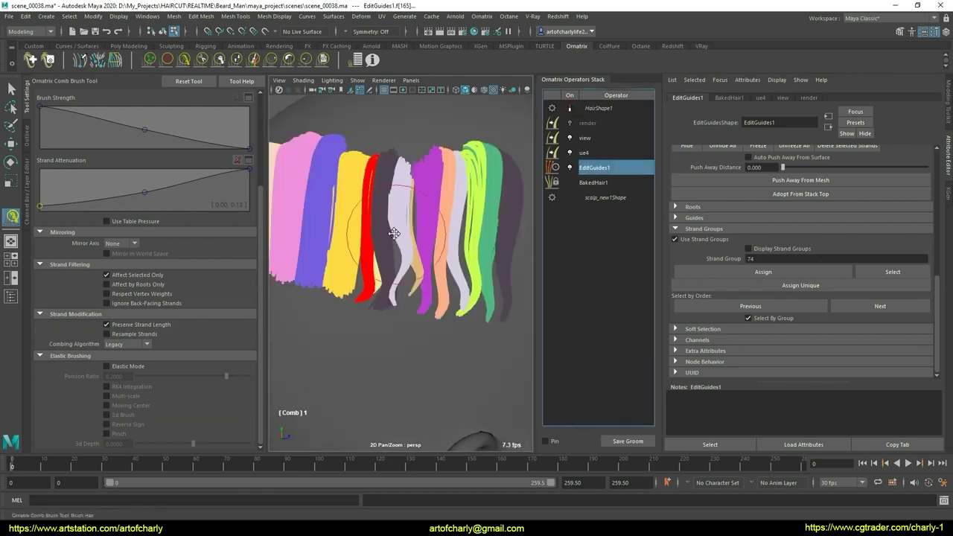
pyautogui.moveTo(379, 272)
pyautogui.keyDown('alt'); pyautogui.mouseDown()
pyautogui.moveTo(407, 283)
pyautogui.moveTo(468, 166)
pyautogui.mouseUp(); pyautogui.keyUp('alt')
pyautogui.press('q')
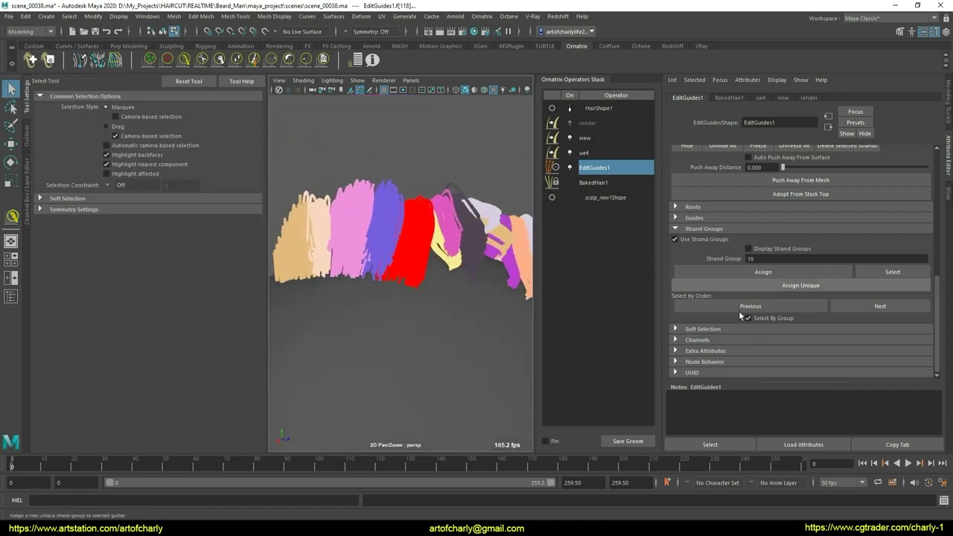
# Try picking the red strand group, undo, and turn on Select By Group
pyautogui.keyDown('alt'); pyautogui.moveTo(430, 322); pyautogui.dragTo(368, 301); pyautogui.keyUp('alt')
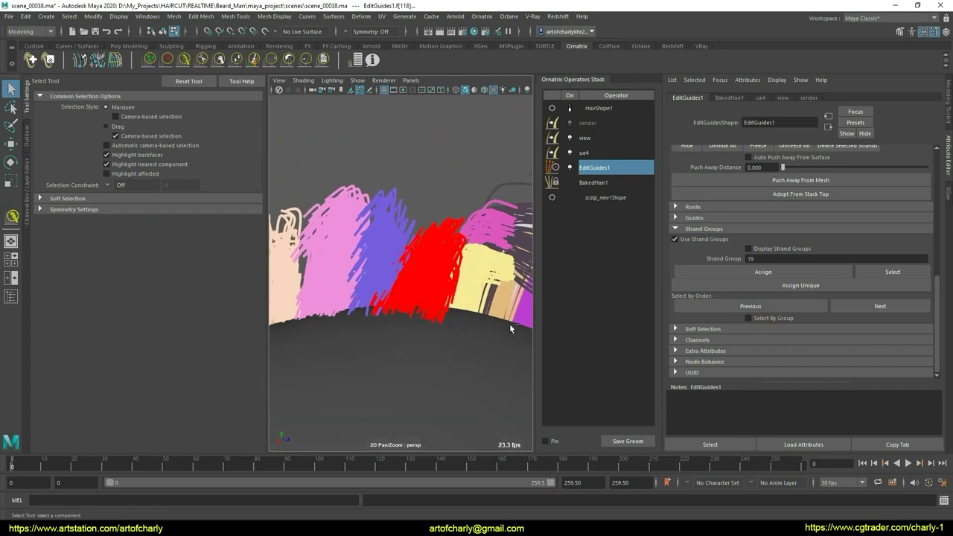
pyautogui.click(509, 323)
pyautogui.moveTo(485, 323)
pyautogui.keyDown('alt'); pyautogui.mouseDown()
pyautogui.moveTo(442, 298)
pyautogui.moveTo(439, 283)
pyautogui.moveTo(391, 313)
pyautogui.mouseUp(); pyautogui.keyUp('alt')
pyautogui.hotkey('ctrl', 'z')
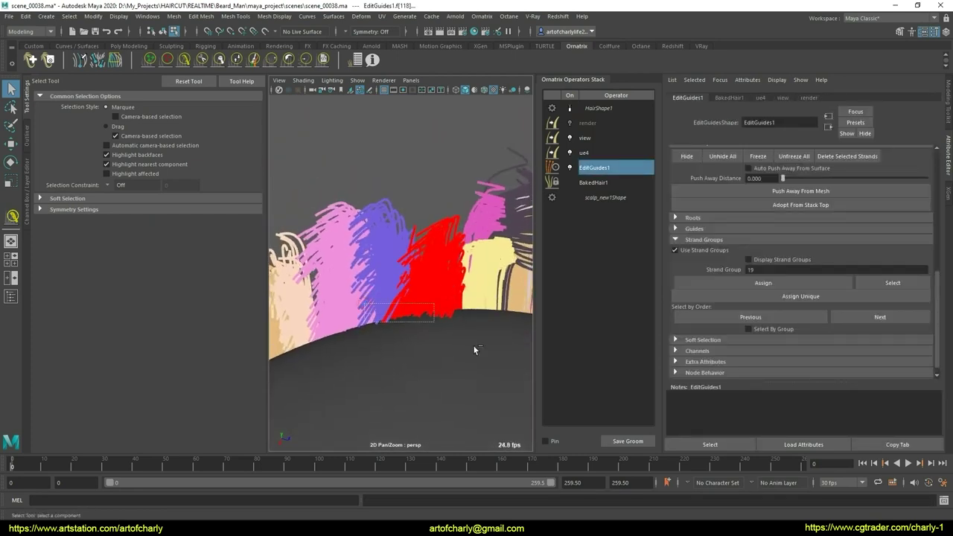
pyautogui.click(474, 350)
pyautogui.hotkey('ctrl', 'z')
pyautogui.moveTo(454, 318)
pyautogui.keyDown('alt'); pyautogui.mouseDown()
pyautogui.moveTo(443, 377)
pyautogui.moveTo(444, 295)
pyautogui.moveTo(409, 325)
pyautogui.mouseUp(); pyautogui.keyUp('alt')
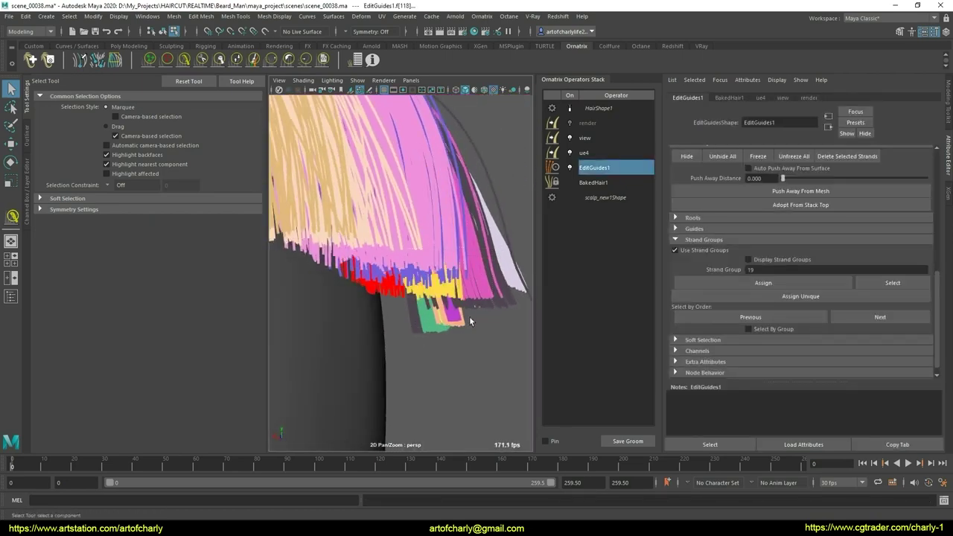
pyautogui.moveTo(470, 321)
pyautogui.keyDown('alt'); pyautogui.mouseDown()
pyautogui.moveTo(383, 315)
pyautogui.moveTo(431, 314)
pyautogui.mouseUp(); pyautogui.keyUp('alt')
pyautogui.click(751, 329)
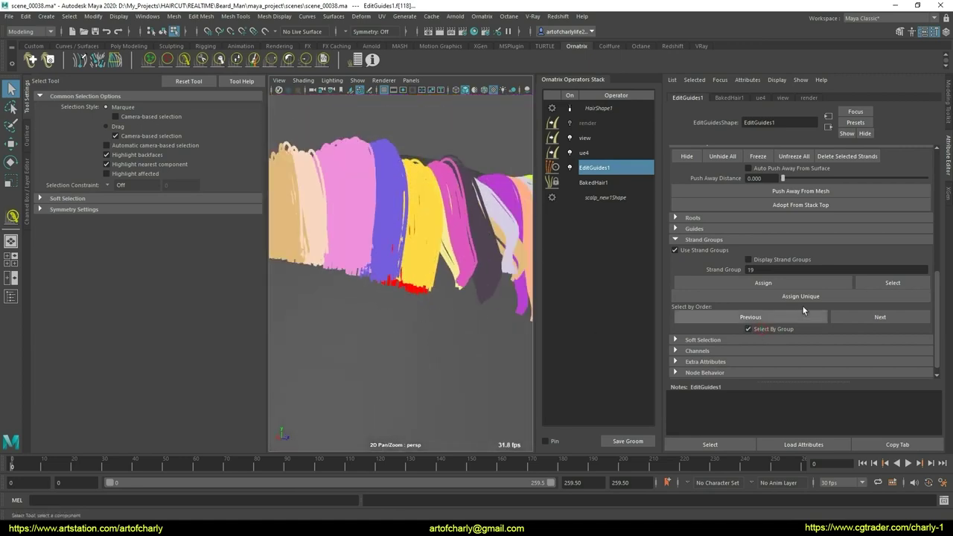
pyautogui.click(806, 301)
pyautogui.keyDown('alt'); pyautogui.moveTo(464, 307); pyautogui.dragTo(434, 275); pyautogui.keyUp('alt')
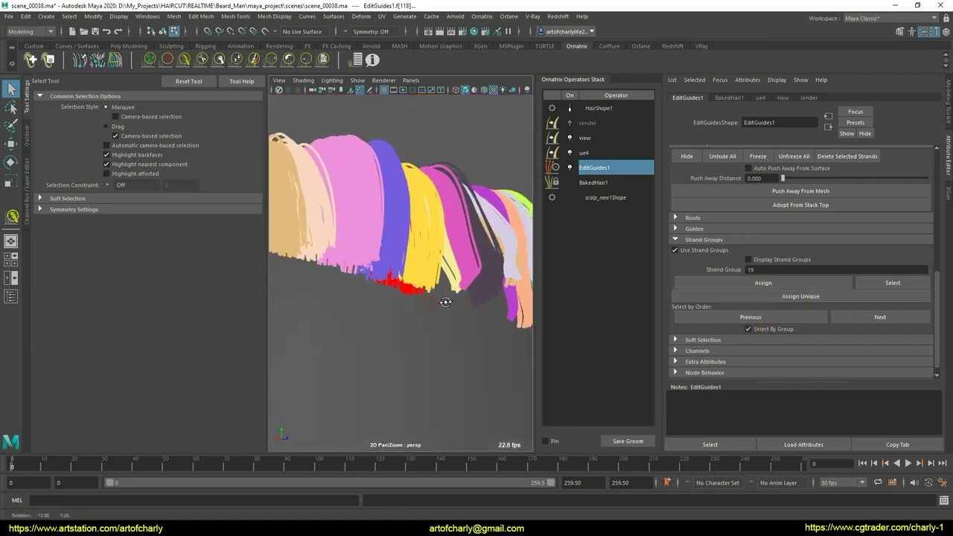
# Clear the yellow clump and select the red strand clump with whole-group selection
pyautogui.click(447, 326)
pyautogui.moveTo(447, 327)
pyautogui.keyDown('alt'); pyautogui.mouseDown()
pyautogui.moveTo(425, 326)
pyautogui.moveTo(417, 297)
pyautogui.mouseUp(); pyautogui.keyUp('alt')
pyautogui.click(756, 317)
pyautogui.keyDown('alt'); pyautogui.moveTo(477, 321); pyautogui.dragTo(429, 318); pyautogui.keyUp('alt')
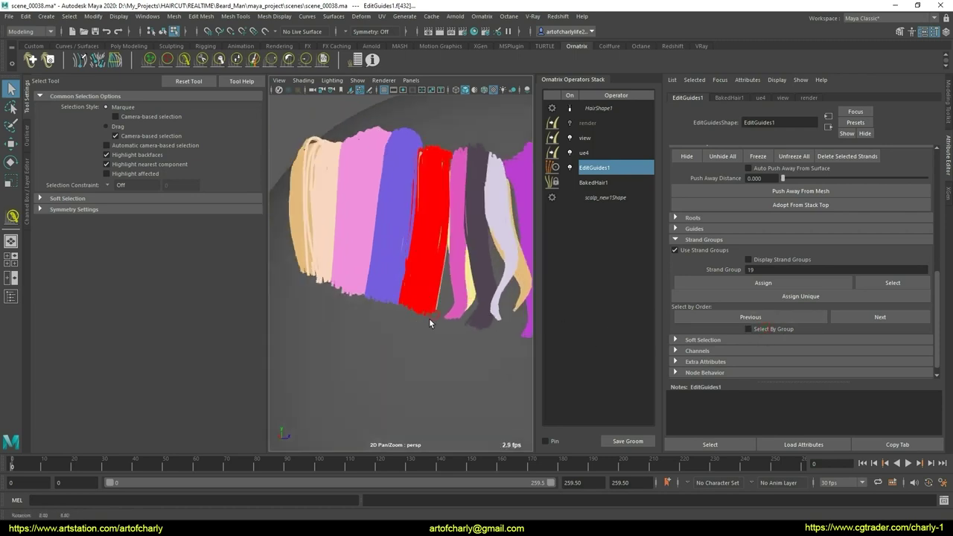
pyautogui.click(687, 316)
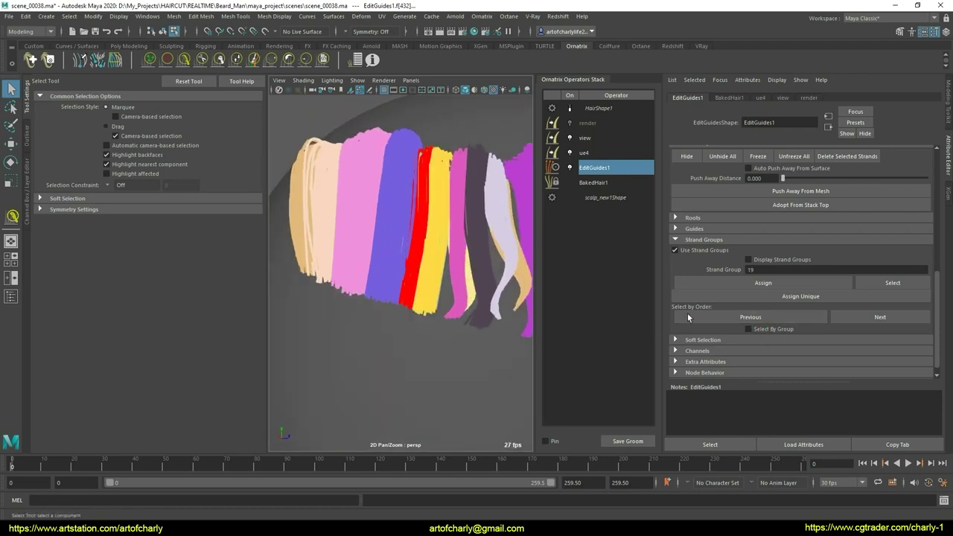
pyautogui.click(760, 329)
pyautogui.scroll(2, 436, 309)
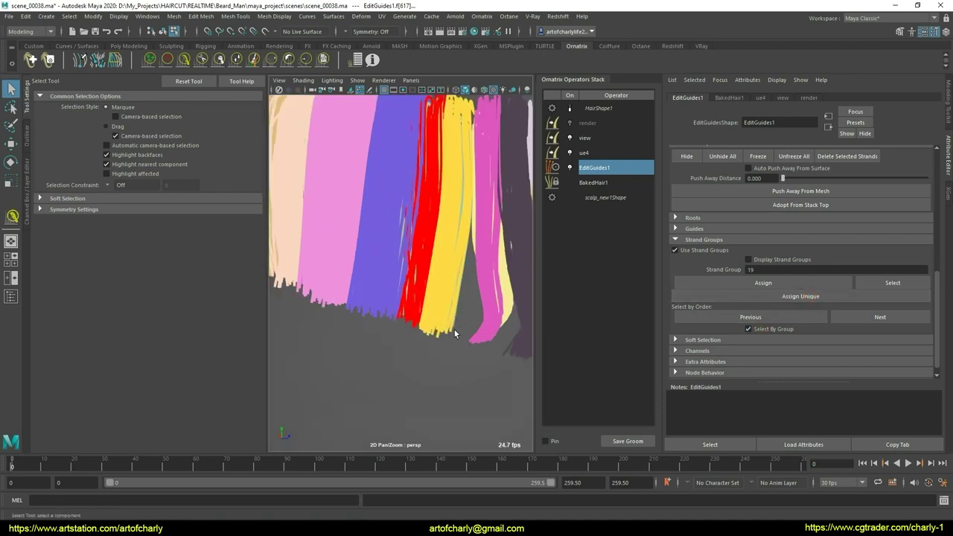
pyautogui.scroll(2, 444, 322)
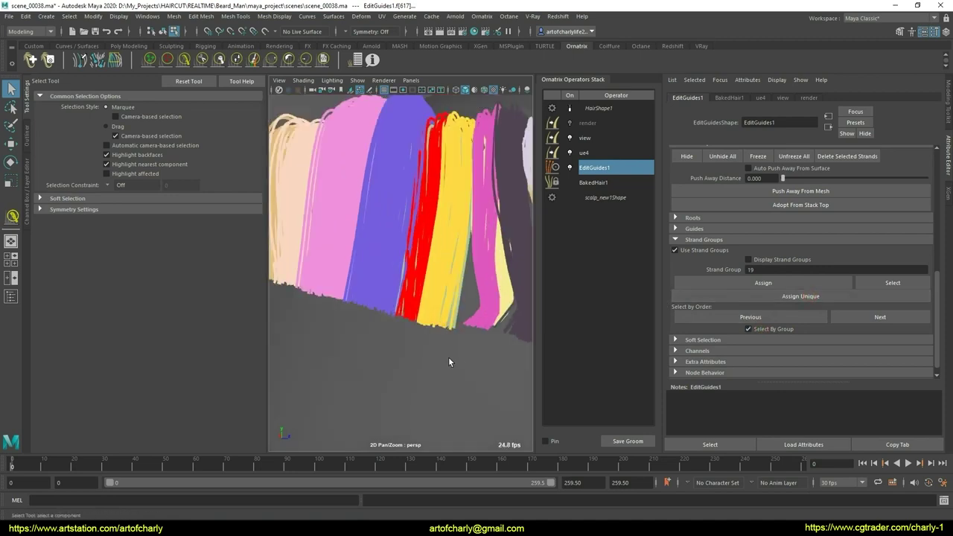
pyautogui.keyDown('alt'); pyautogui.moveTo(444, 331); pyautogui.dragTo(320, 208); pyautogui.keyUp('alt')
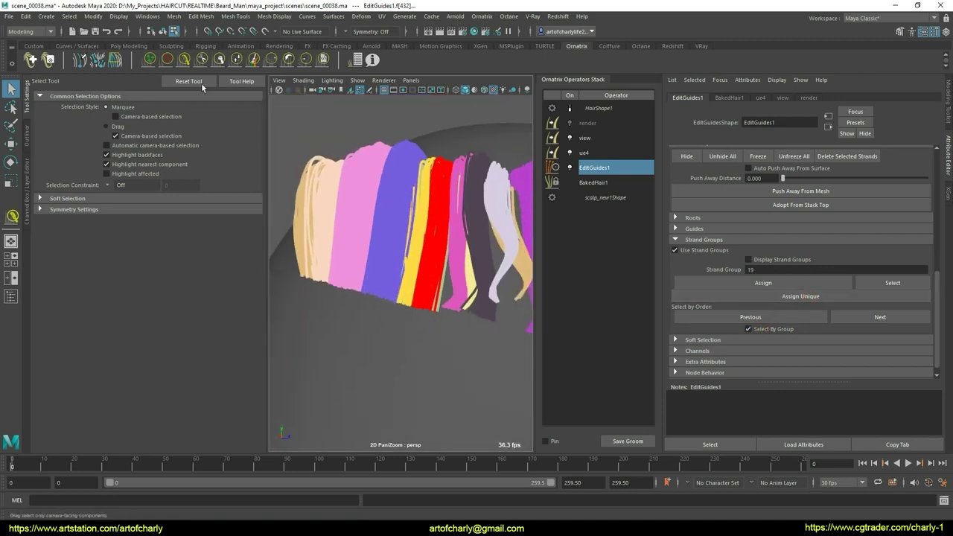
# Comb the yellow and green strands rightward and pull the red clump downward
pyautogui.click(326, 61)
pyautogui.moveTo(405, 298); pyautogui.dragTo(432, 316)
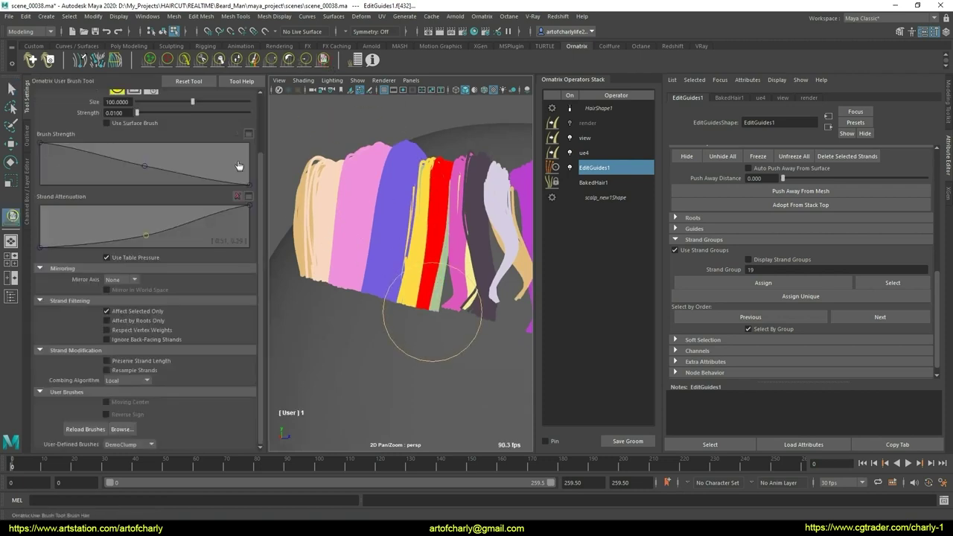
pyautogui.click(184, 60)
pyautogui.keyDown('alt'); pyautogui.moveTo(358, 253); pyautogui.dragTo(388, 276); pyautogui.keyUp('alt')
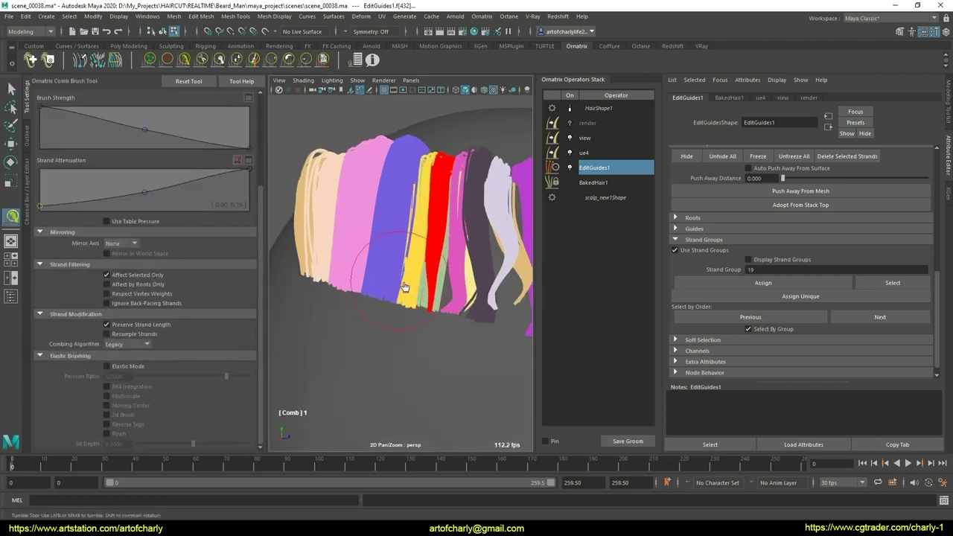
pyautogui.moveTo(421, 276)
pyautogui.mouseDown()
pyautogui.moveTo(449, 323)
pyautogui.moveTo(395, 255)
pyautogui.mouseUp()
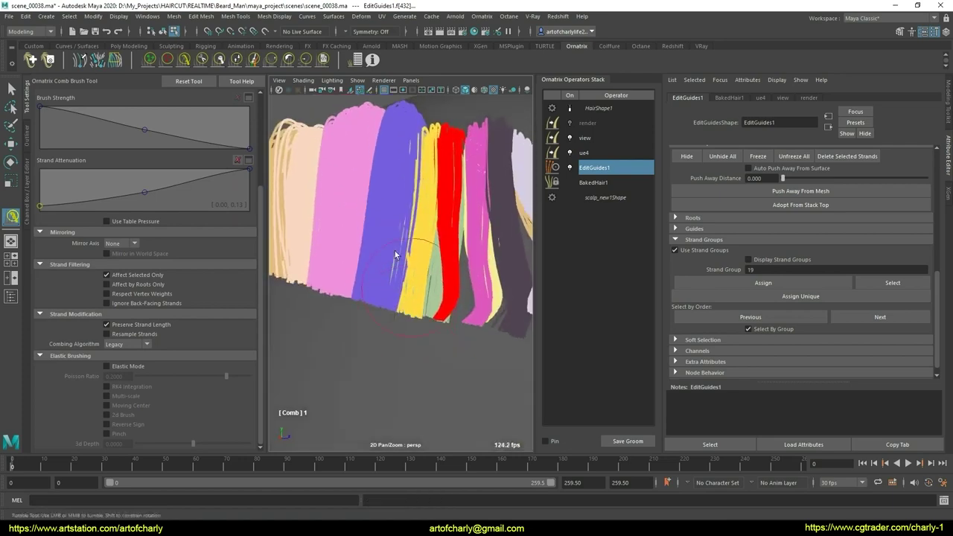
pyautogui.click(323, 60)
pyautogui.moveTo(454, 298)
pyautogui.mouseDown()
pyautogui.moveTo(437, 333)
pyautogui.moveTo(415, 287)
pyautogui.moveTo(412, 322)
pyautogui.moveTo(439, 318)
pyautogui.moveTo(391, 291)
pyautogui.moveTo(438, 273)
pyautogui.moveTo(390, 254)
pyautogui.moveTo(367, 286)
pyautogui.moveTo(383, 315)
pyautogui.moveTo(429, 292)
pyautogui.moveTo(359, 304)
pyautogui.mouseUp()
pyautogui.press('q')
pyautogui.press('y')
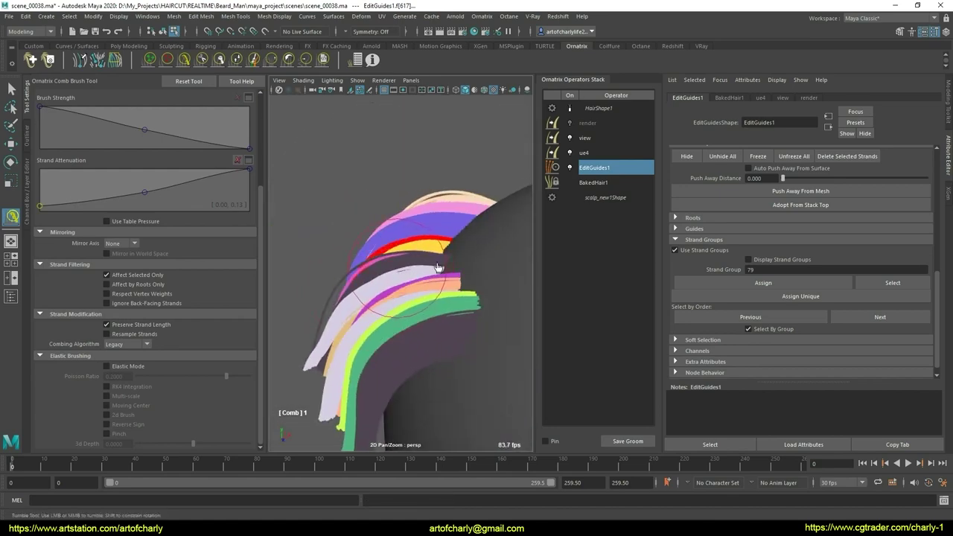
# Comb the red guides down and to the right, trying the User and Smooth brushes
pyautogui.moveTo(438, 269)
pyautogui.mouseDown()
pyautogui.moveTo(424, 302)
pyautogui.moveTo(430, 271)
pyautogui.mouseUp()
pyautogui.moveTo(365, 321)
pyautogui.keyDown('alt'); pyautogui.mouseDown()
pyautogui.moveTo(447, 334)
pyautogui.moveTo(369, 313)
pyautogui.moveTo(397, 334)
pyautogui.mouseUp(); pyautogui.keyUp('alt')
pyautogui.scroll(-5, 447, 334)
pyautogui.scroll(5, 399, 350)
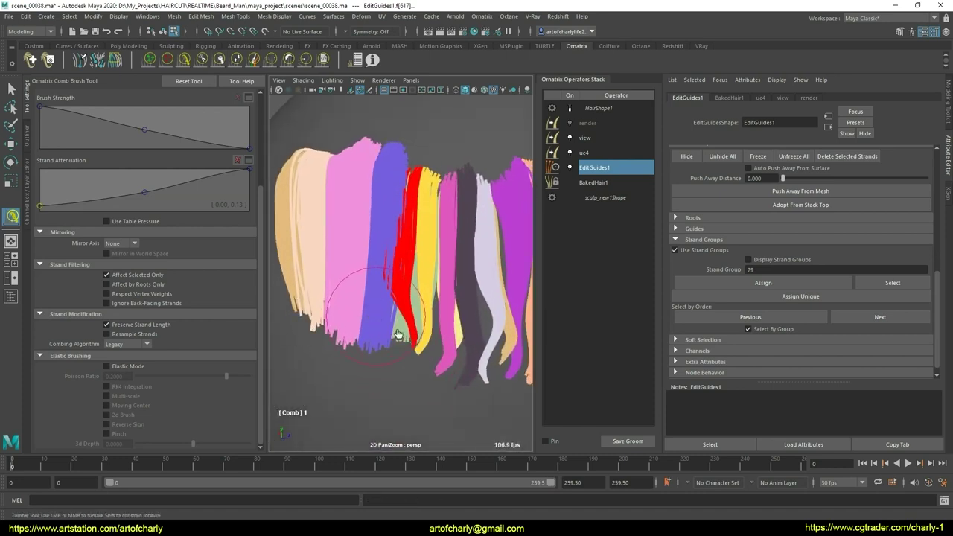
pyautogui.moveTo(359, 263); pyautogui.dragTo(412, 343)
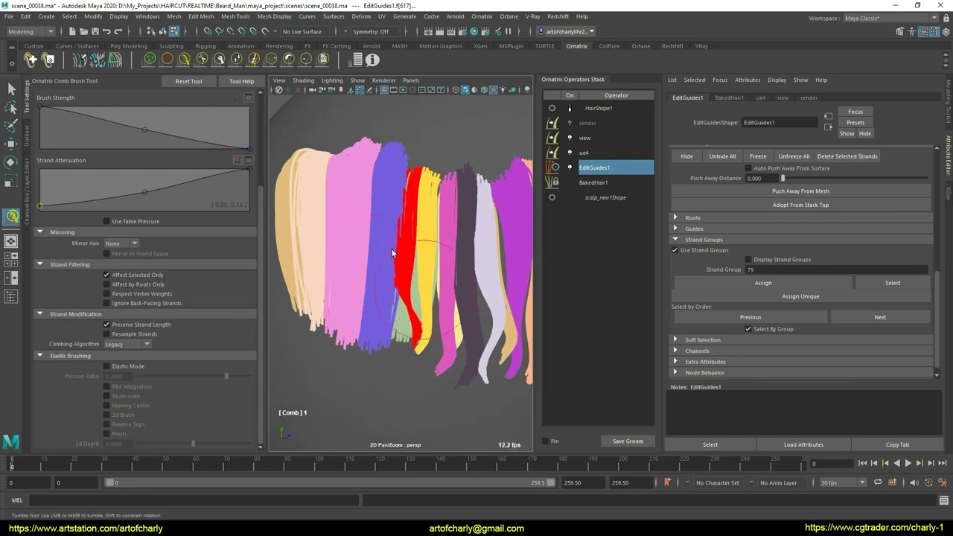
pyautogui.click(306, 59)
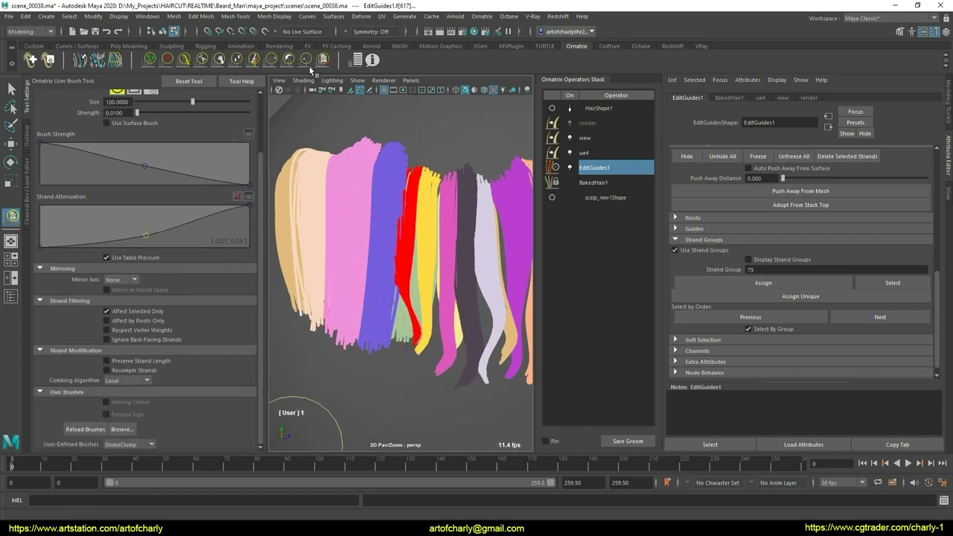
pyautogui.click(289, 59)
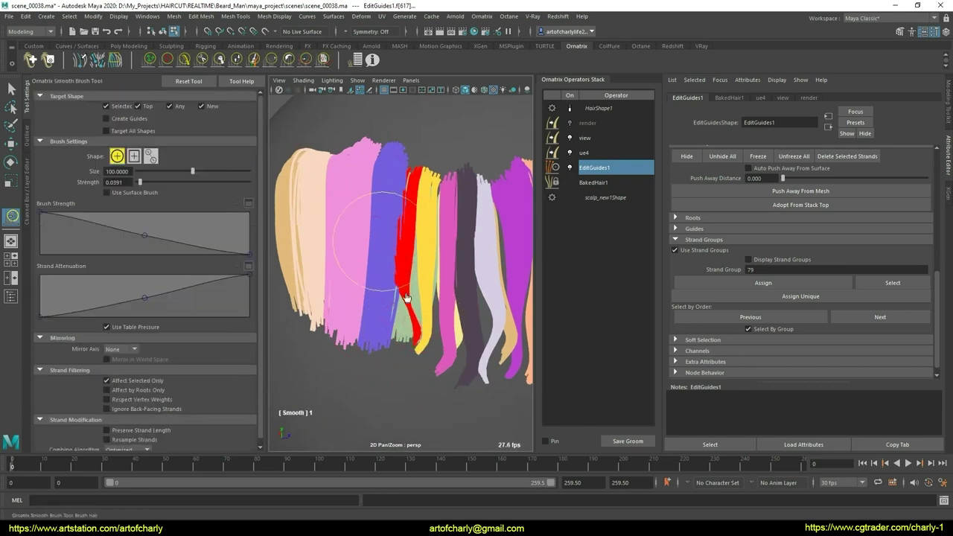
pyautogui.click(185, 64)
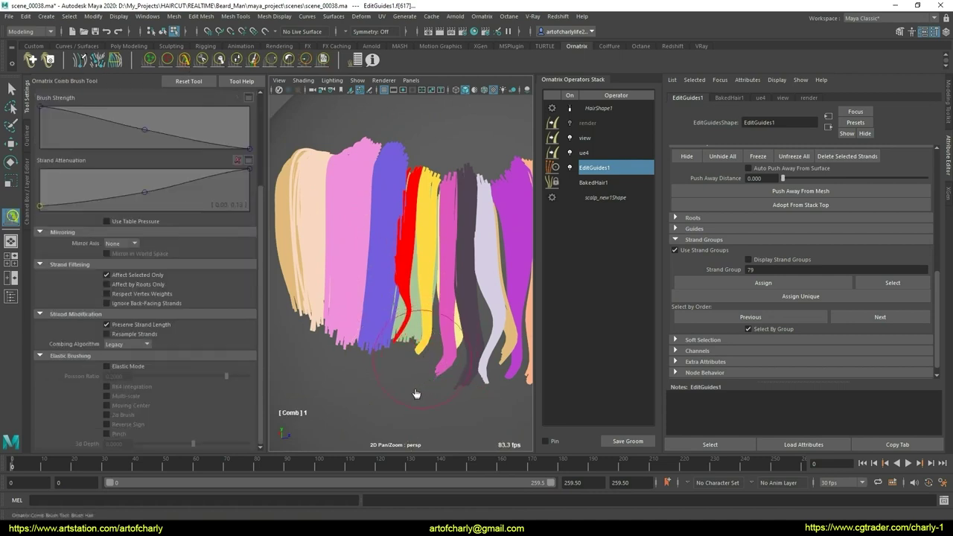
# Frame the strands close and front-on, going back to the Comb Brush
pyautogui.scroll(-3, 417, 394)
pyautogui.moveTo(416, 394)
pyautogui.keyDown('alt'); pyautogui.mouseDown()
pyautogui.moveTo(368, 320)
pyautogui.moveTo(430, 349)
pyautogui.mouseUp(); pyautogui.keyUp('alt')
pyautogui.scroll(3, 430, 349)
pyautogui.scroll(2, 430, 348)
pyautogui.keyDown('alt'); pyautogui.moveTo(431, 347); pyautogui.dragTo(427, 373, button='middle'); pyautogui.keyUp('alt')
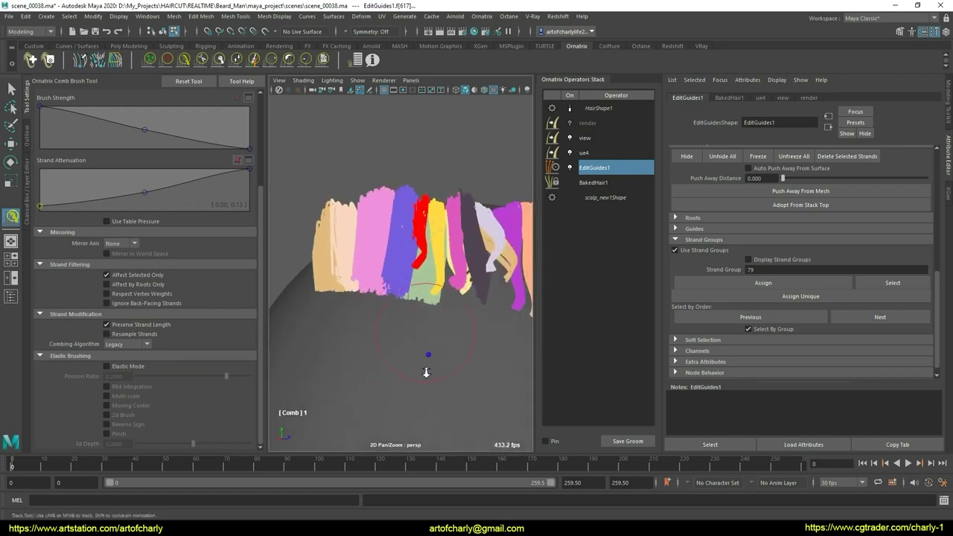
pyautogui.press('q')
pyautogui.keyDown('alt'); pyautogui.moveTo(444, 338); pyautogui.dragTo(449, 344); pyautogui.keyUp('alt')
pyautogui.keyDown('alt'); pyautogui.moveTo(406, 357); pyautogui.dragTo(401, 323, button='right'); pyautogui.keyUp('alt')
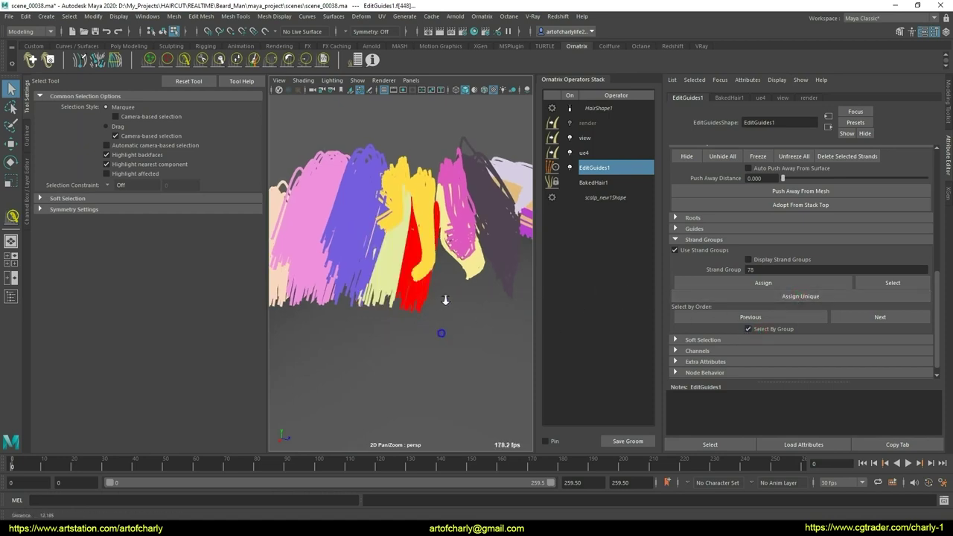
pyautogui.moveTo(441, 330)
pyautogui.keyDown('alt'); pyautogui.mouseDown()
pyautogui.moveTo(295, 262)
pyautogui.moveTo(393, 299)
pyautogui.mouseUp(); pyautogui.keyUp('alt')
pyautogui.click(176, 66)
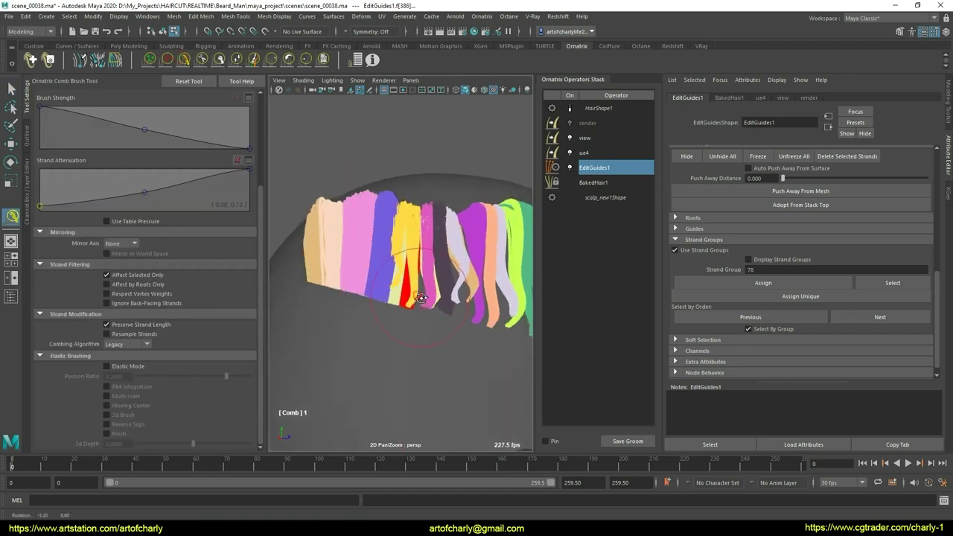
pyautogui.keyDown('alt'); pyautogui.moveTo(418, 351); pyautogui.dragTo(405, 326); pyautogui.keyUp('alt')
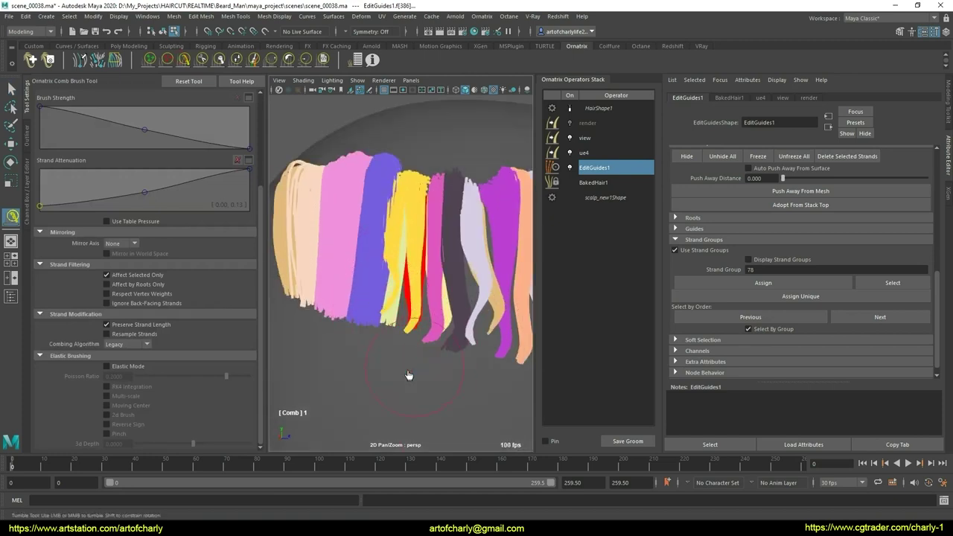
pyautogui.moveTo(412, 348)
pyautogui.keyDown('alt'); pyautogui.mouseDown()
pyautogui.moveTo(444, 327)
pyautogui.moveTo(403, 337)
pyautogui.moveTo(412, 356)
pyautogui.moveTo(394, 339)
pyautogui.mouseUp(); pyautogui.keyUp('alt')
# Save the groom as a new incremental scene, scene_00039.ma
pyautogui.press('q')
pyautogui.click(184, 59)
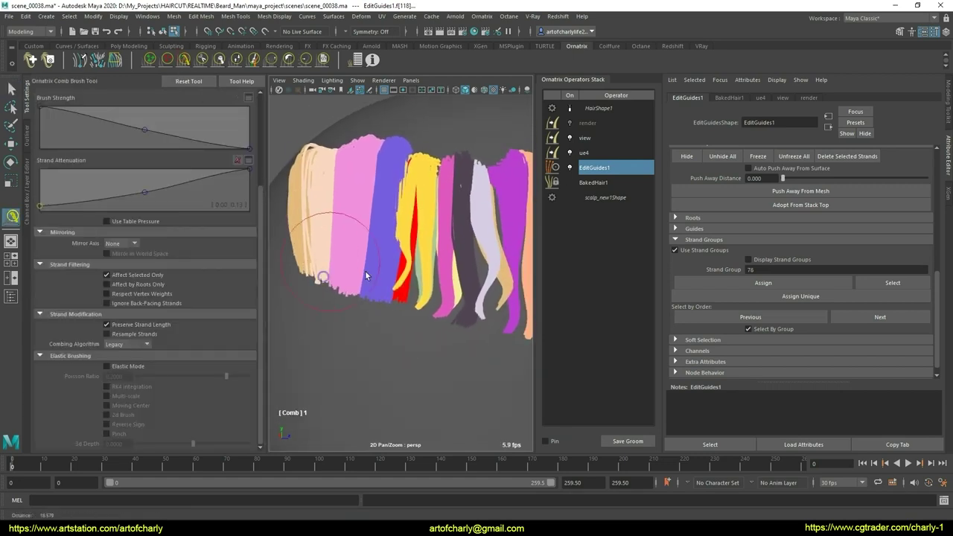
pyautogui.keyDown('alt'); pyautogui.moveTo(365, 270); pyautogui.dragTo(376, 288); pyautogui.keyUp('alt')
pyautogui.keyDown('alt'); pyautogui.moveTo(425, 326); pyautogui.dragTo(429, 341); pyautogui.keyUp('alt')
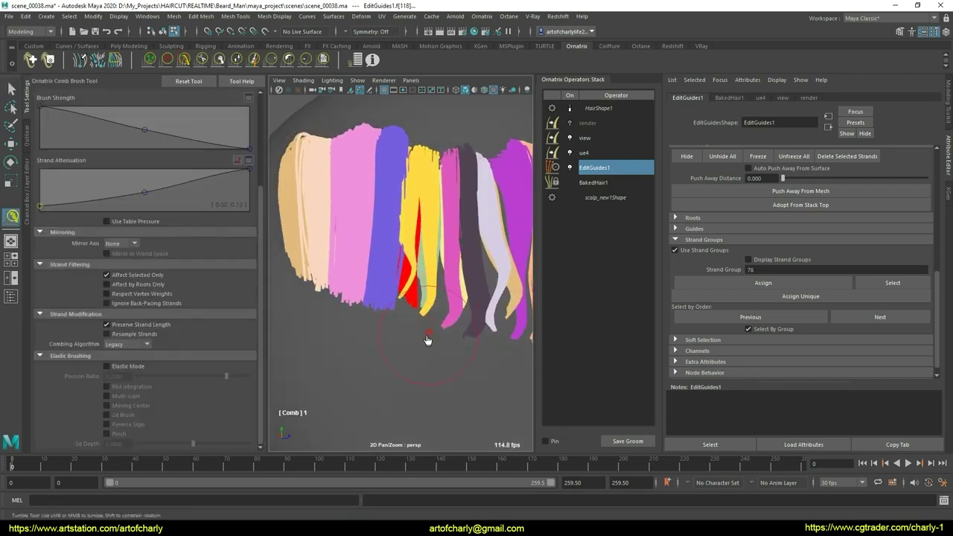
pyautogui.scroll(-5, 409, 339)
pyautogui.scroll(2, 395, 343)
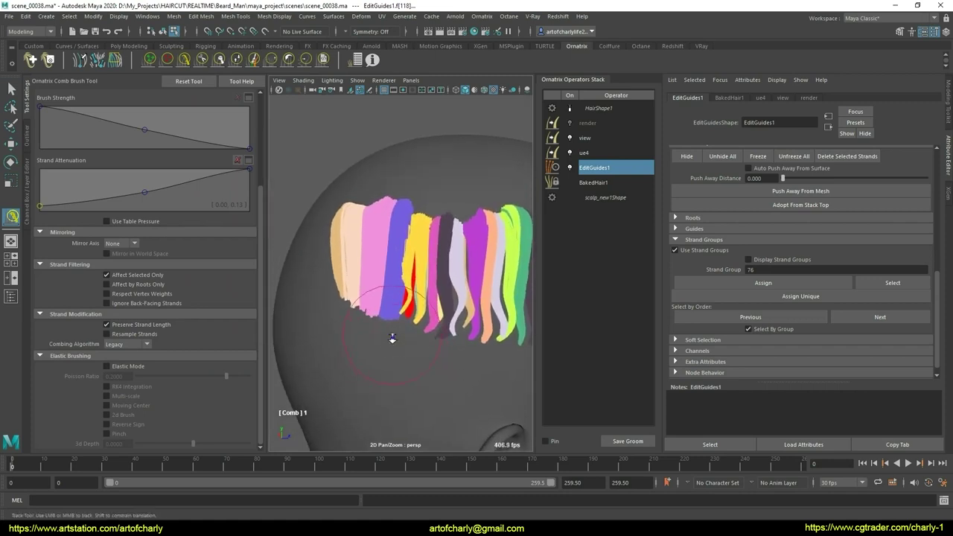
pyautogui.scroll(3, 384, 347)
pyautogui.press('q')
pyautogui.scroll(-3, 384, 349)
pyautogui.scroll(3, 384, 352)
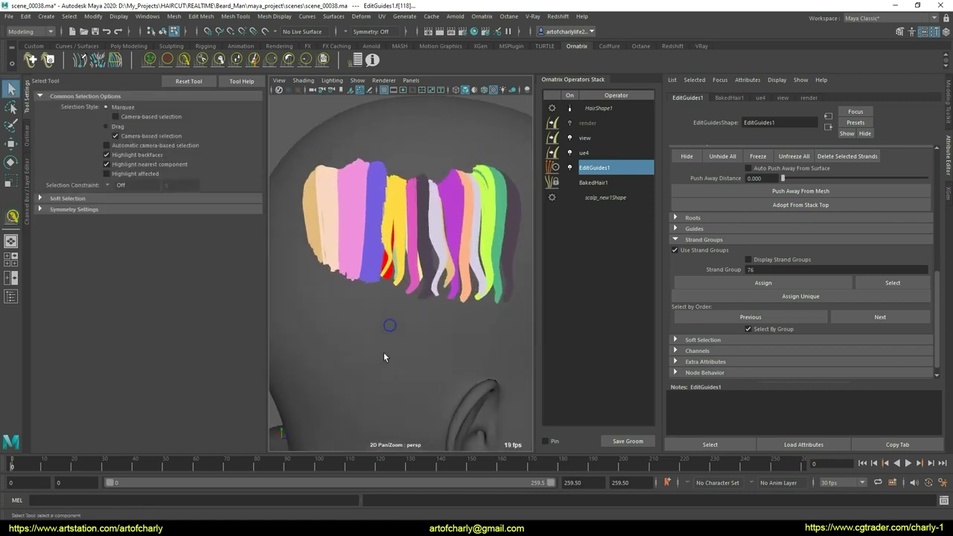
pyautogui.moveTo(384, 352)
pyautogui.keyDown('alt'); pyautogui.mouseDown()
pyautogui.moveTo(411, 316)
pyautogui.moveTo(405, 351)
pyautogui.moveTo(383, 333)
pyautogui.moveTo(360, 333)
pyautogui.mouseUp(); pyautogui.keyUp('alt')
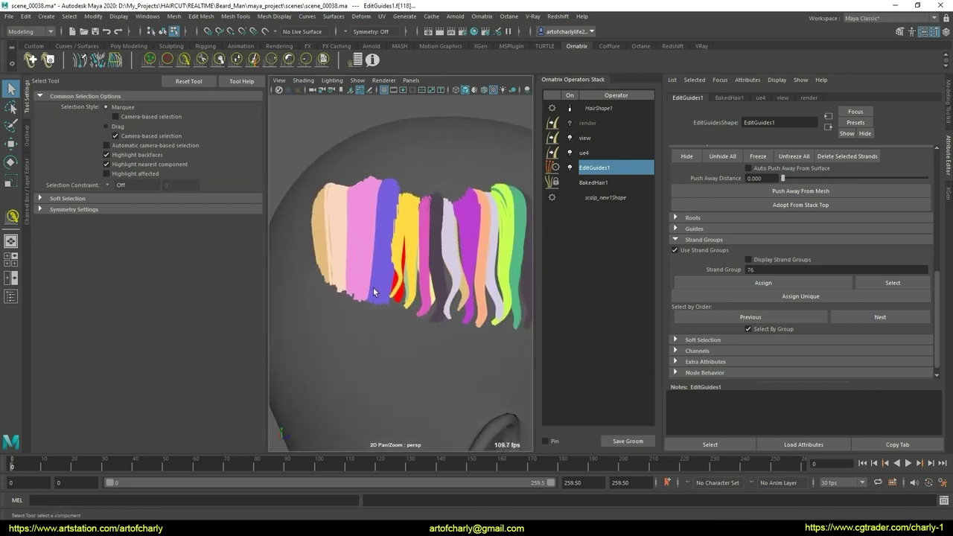
pyautogui.click(35, 45)
pyautogui.click(32, 59)
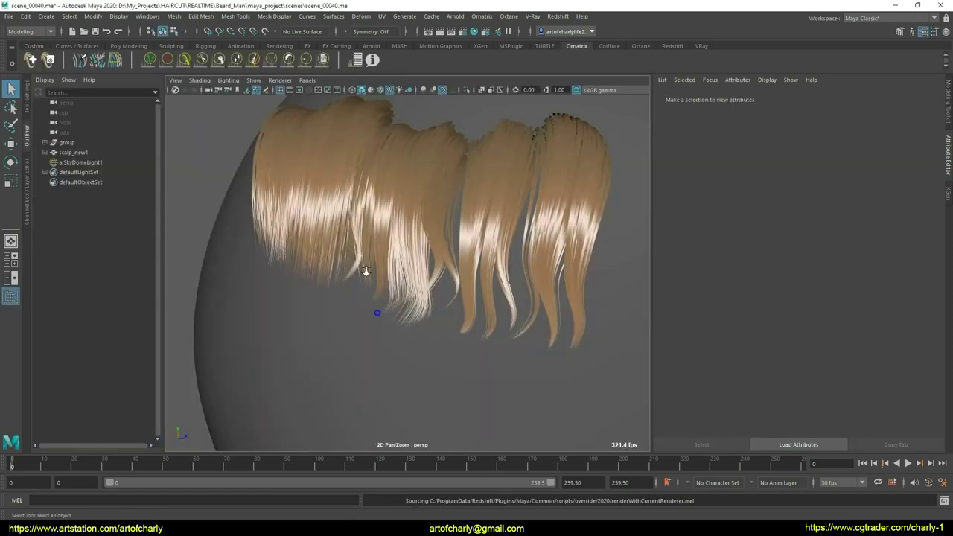
# Select the hair object and open the EditGuides1 operator's settings
pyautogui.moveTo(379, 313)
pyautogui.keyDown('alt'); pyautogui.mouseDown()
pyautogui.moveTo(392, 249)
pyautogui.moveTo(372, 237)
pyautogui.mouseUp(); pyautogui.keyUp('alt')
pyautogui.click(447, 246)
pyautogui.moveTo(447, 245)
pyautogui.keyDown('alt'); pyautogui.mouseDown()
pyautogui.moveTo(492, 205)
pyautogui.moveTo(477, 194)
pyautogui.mouseUp(); pyautogui.keyUp('alt')
pyautogui.click(357, 59)
pyautogui.click(585, 168)
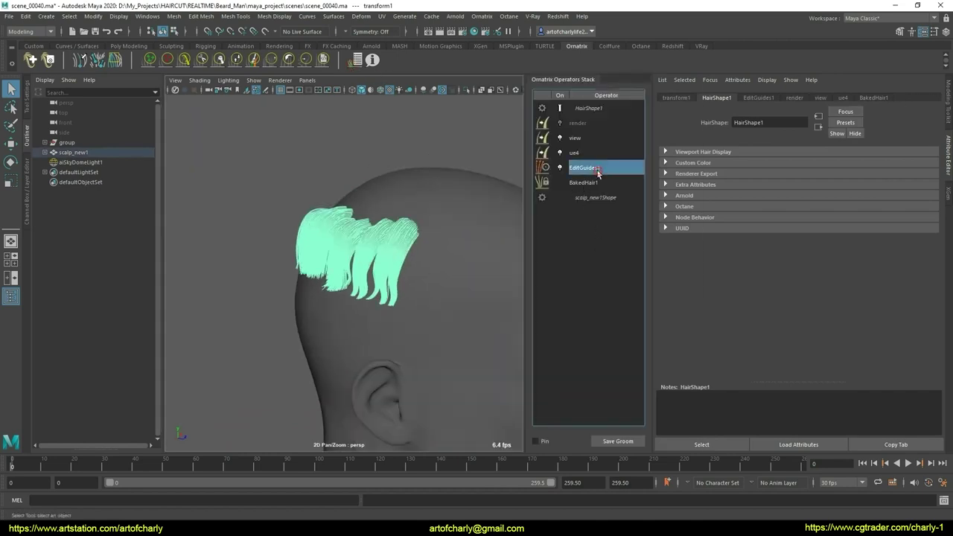
pyautogui.moveTo(362, 219)
pyautogui.keyDown('alt'); pyautogui.mouseDown()
pyautogui.moveTo(423, 261)
pyautogui.moveTo(423, 283)
pyautogui.mouseUp(); pyautogui.keyUp('alt')
pyautogui.moveTo(425, 237)
pyautogui.keyDown('alt'); pyautogui.mouseDown()
pyautogui.moveTo(370, 213)
pyautogui.moveTo(353, 240)
pyautogui.moveTo(352, 270)
pyautogui.moveTo(393, 260)
pyautogui.moveTo(383, 238)
pyautogui.moveTo(369, 266)
pyautogui.moveTo(391, 253)
pyautogui.mouseUp(); pyautogui.keyUp('alt')
pyautogui.scroll(3, 353, 239)
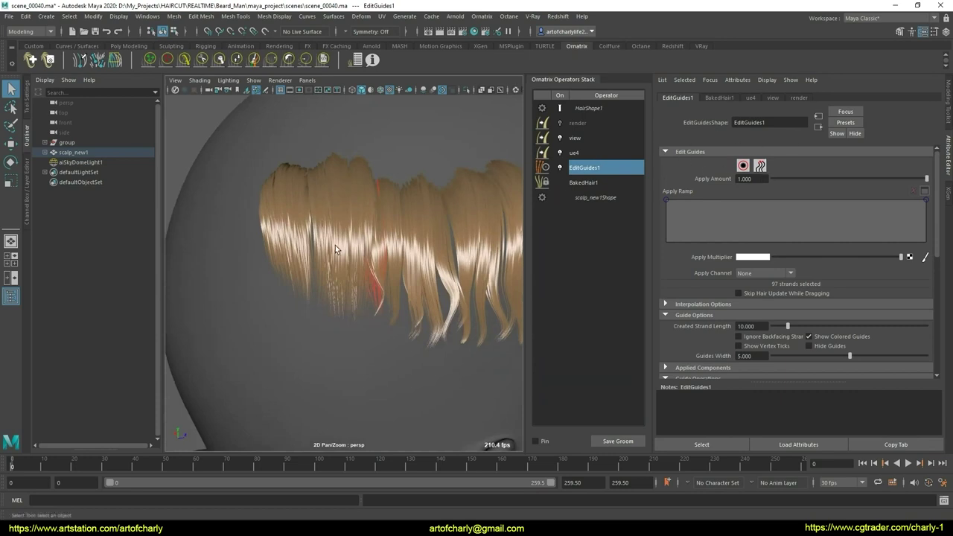
pyautogui.moveTo(335, 245)
pyautogui.keyDown('alt'); pyautogui.mouseDown()
pyautogui.moveTo(330, 206)
pyautogui.moveTo(320, 212)
pyautogui.mouseUp(); pyautogui.keyUp('alt')
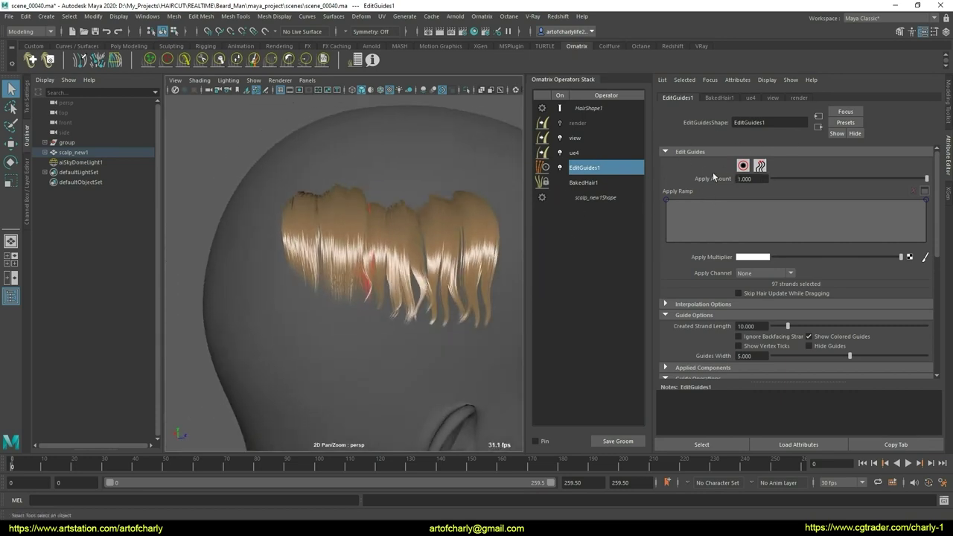
# Enable guide selection and paint over the left block of 799 guides
pyautogui.click(744, 165)
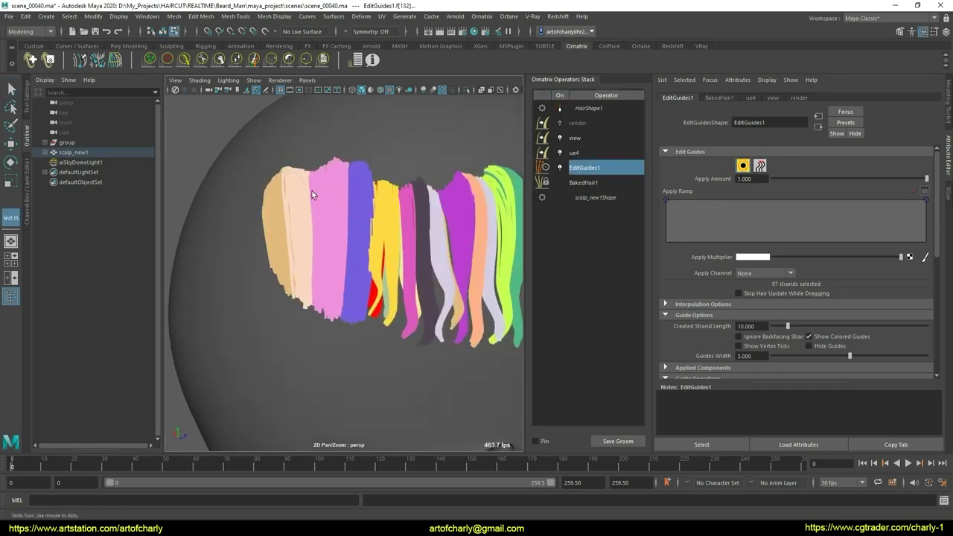
pyautogui.keyDown('alt'); pyautogui.moveTo(313, 192); pyautogui.dragTo(494, 190); pyautogui.keyUp('alt')
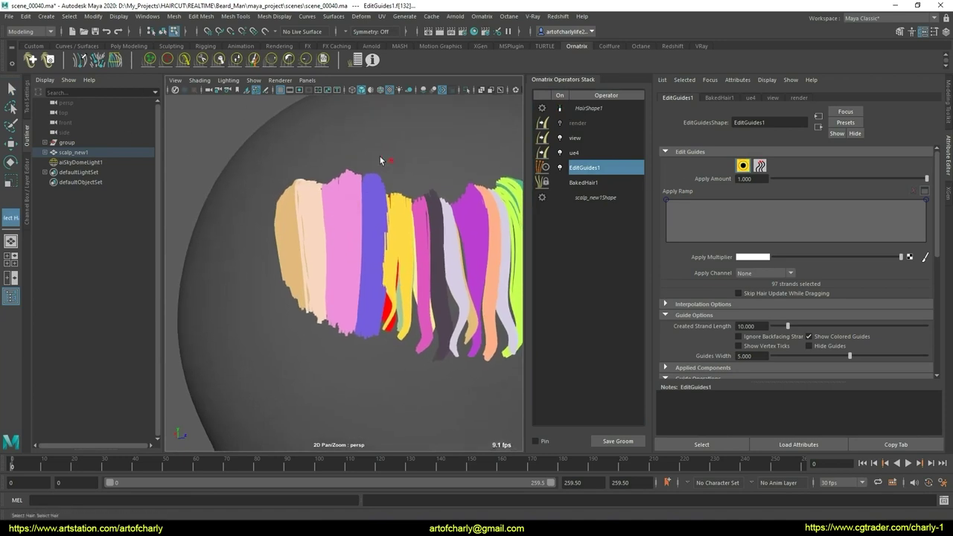
pyautogui.moveTo(309, 226); pyautogui.dragTo(387, 198)
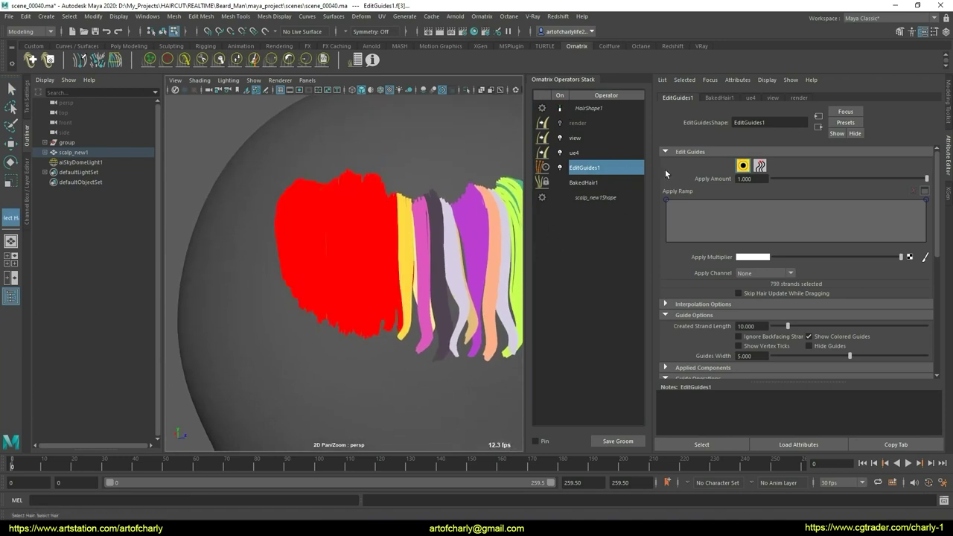
pyautogui.scroll(-3, 678, 238)
pyautogui.scroll(-3, 697, 309)
pyautogui.scroll(-1, 697, 309)
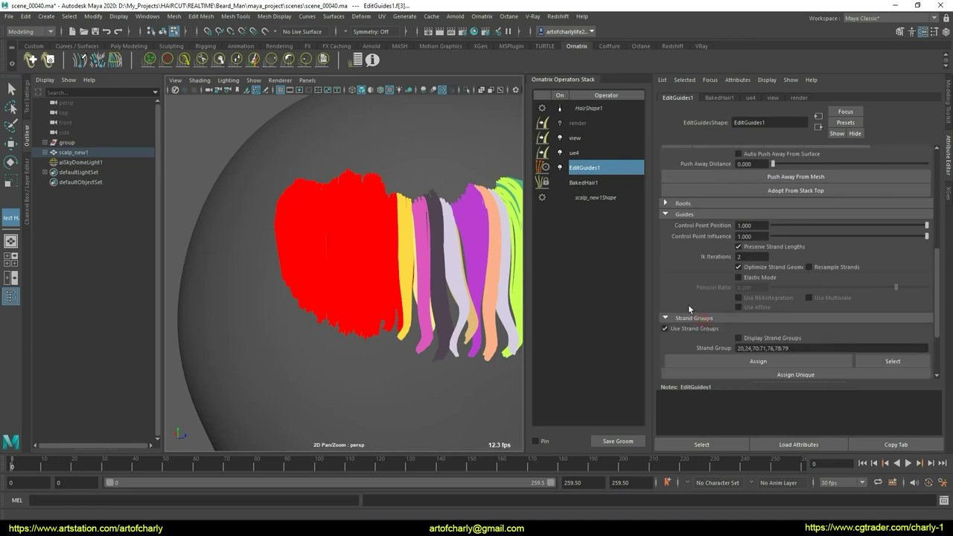
pyautogui.scroll(-2, 745, 298)
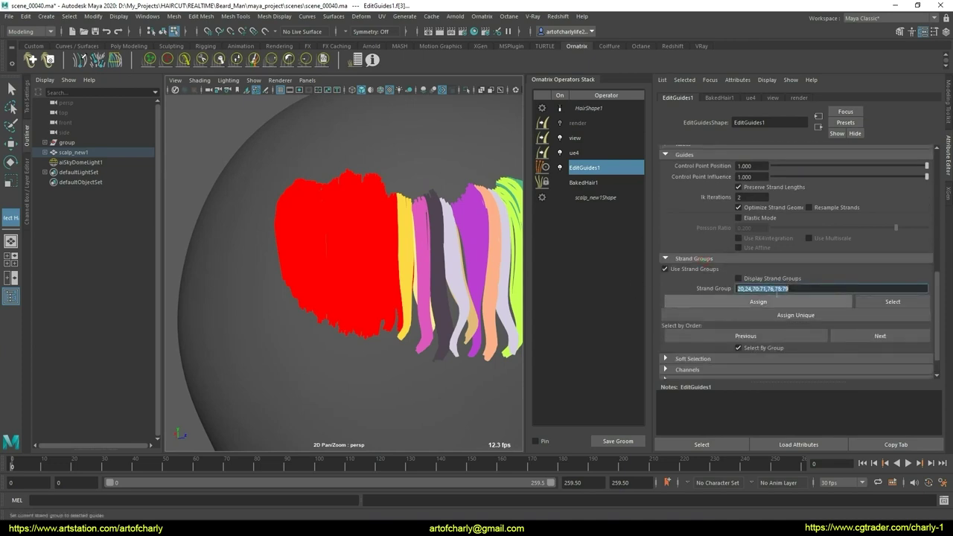
# Add Clump1 with a Clump Count of 100 and create the finer clumps
pyautogui.click(510, 17)
pyautogui.moveTo(482, 17)
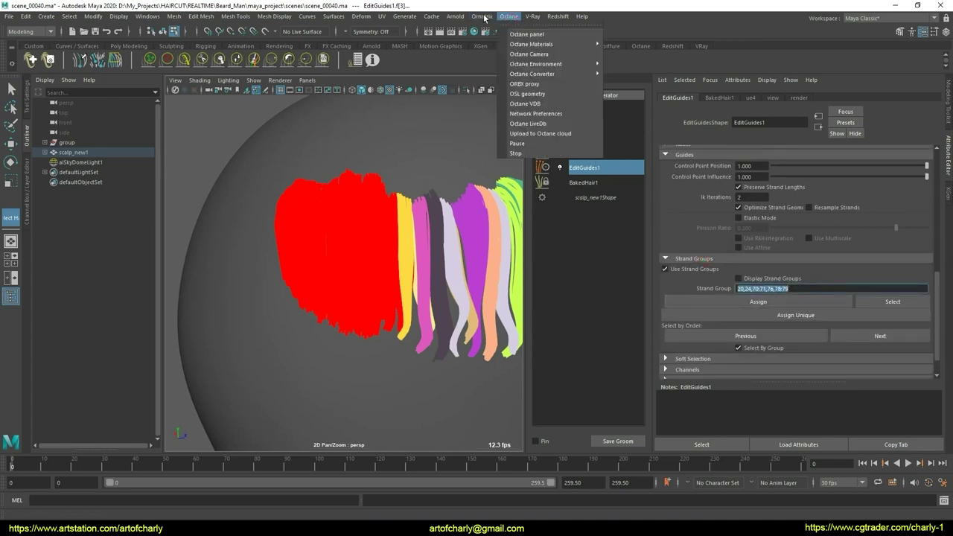
pyautogui.click(505, 181)
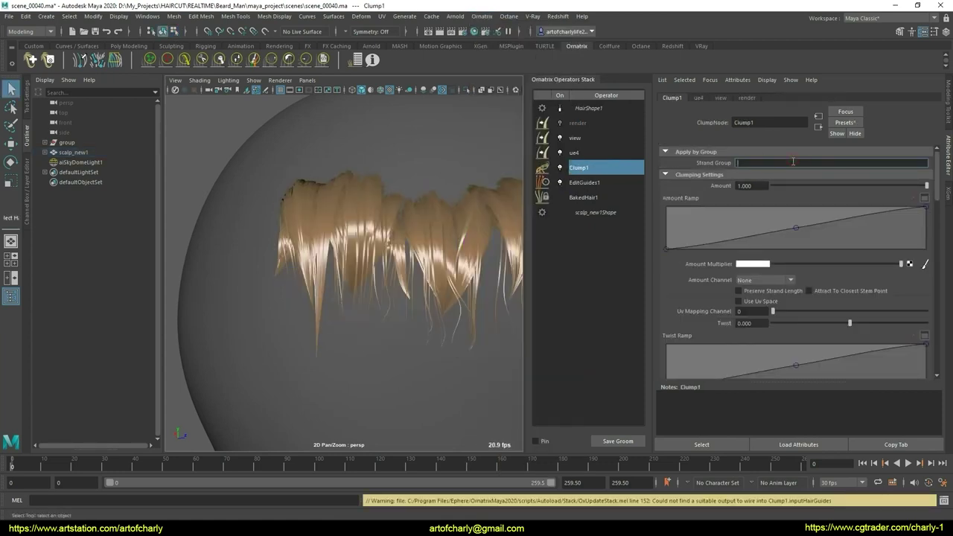
pyautogui.scroll(-1, 720, 304)
pyautogui.scroll(-4, 711, 302)
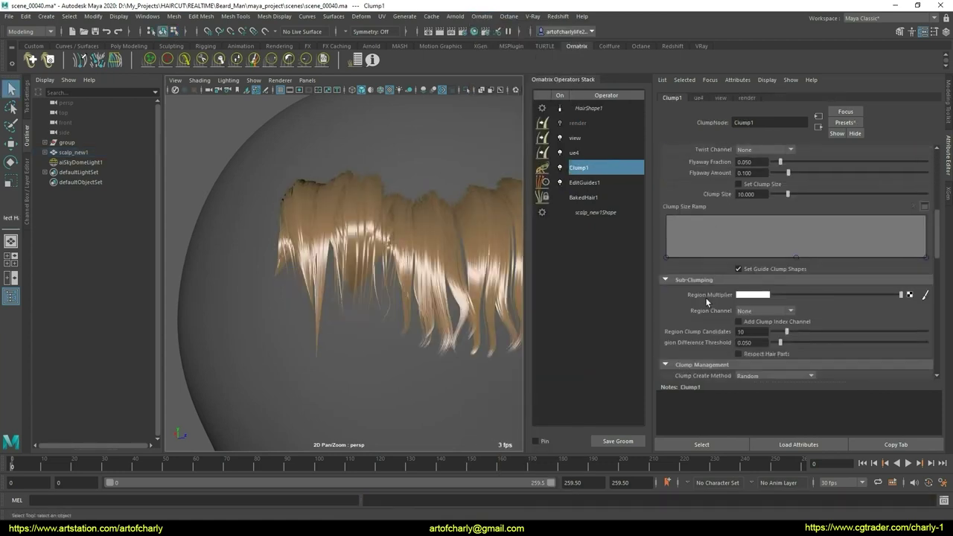
pyautogui.scroll(-4, 723, 337)
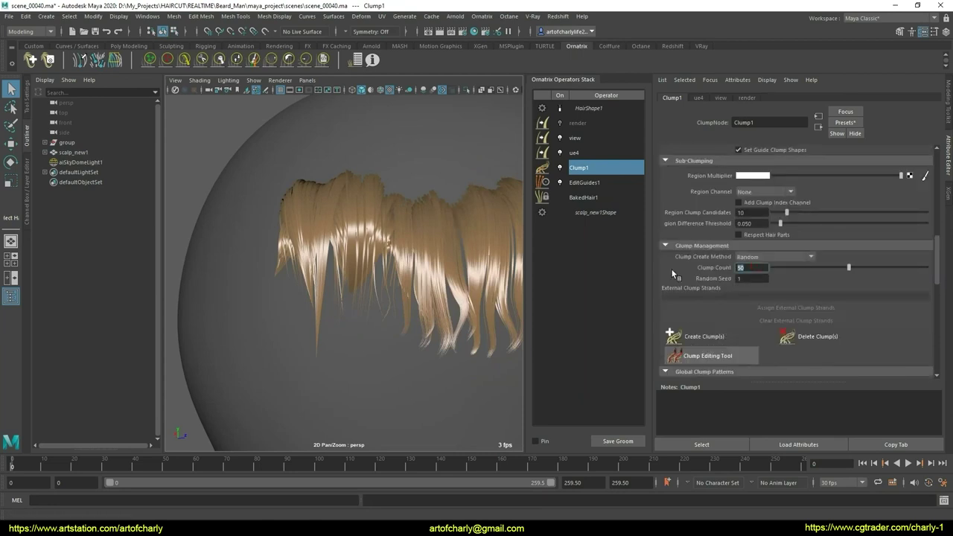
pyautogui.write('100')
pyautogui.press('Return')
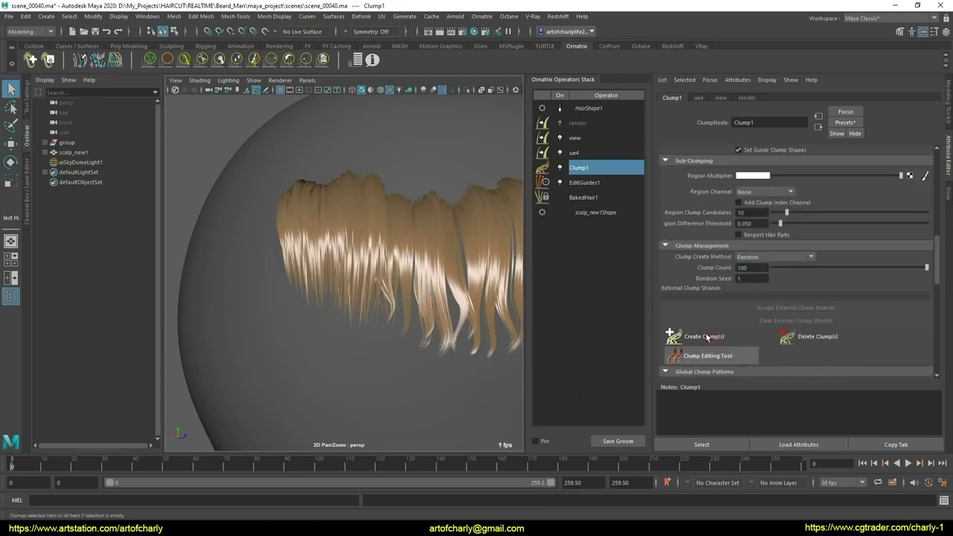
pyautogui.click(560, 168)
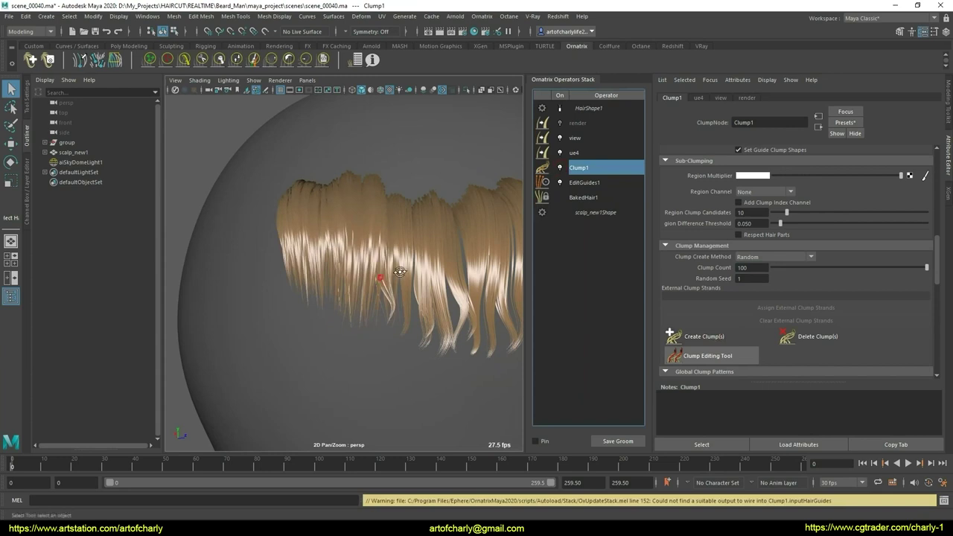
pyautogui.keyDown('alt'); pyautogui.moveTo(401, 272); pyautogui.dragTo(453, 118); pyautogui.keyUp('alt')
pyautogui.click(485, 18)
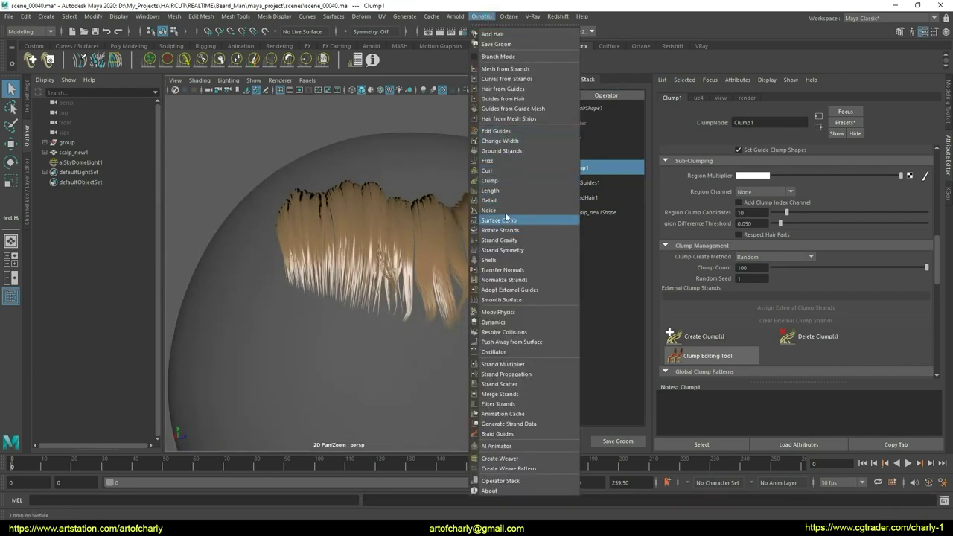
# Add Curl1 on strand groups 20,24,70:71,76,78:79, magnitude 0.227 and phase -1.331
pyautogui.click(507, 171)
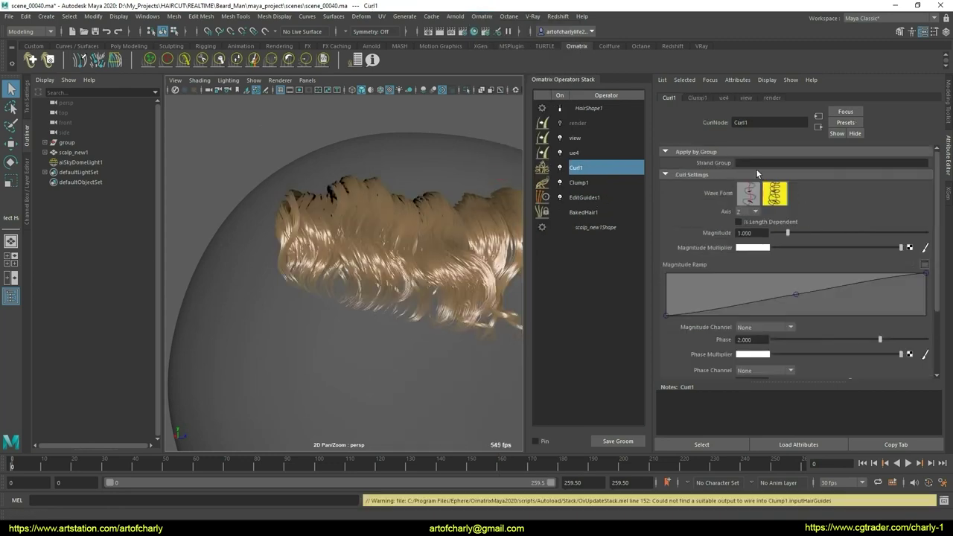
pyautogui.click(756, 163)
pyautogui.hotkey('ctrl', 'v')
pyautogui.press('Return')
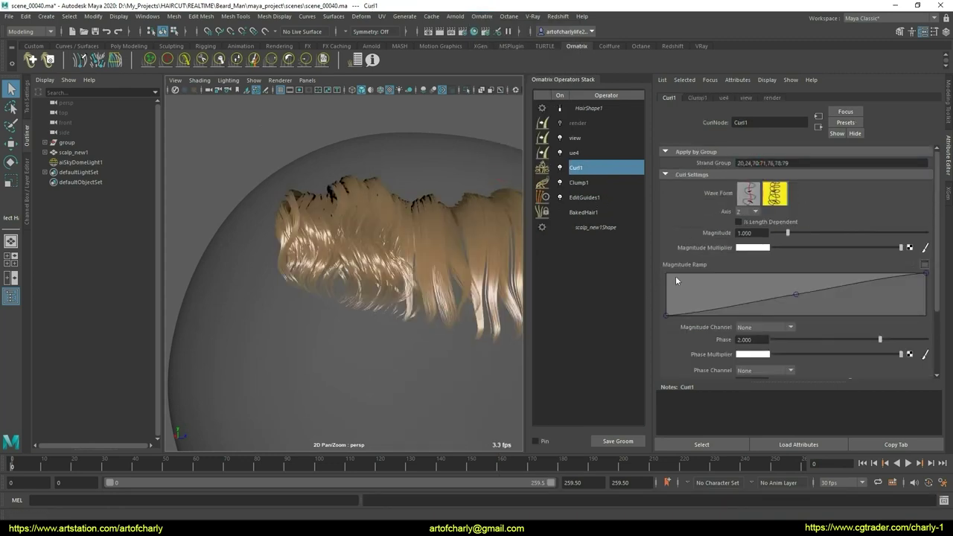
pyautogui.moveTo(788, 235); pyautogui.dragTo(778, 236)
pyautogui.moveTo(822, 339); pyautogui.dragTo(829, 341)
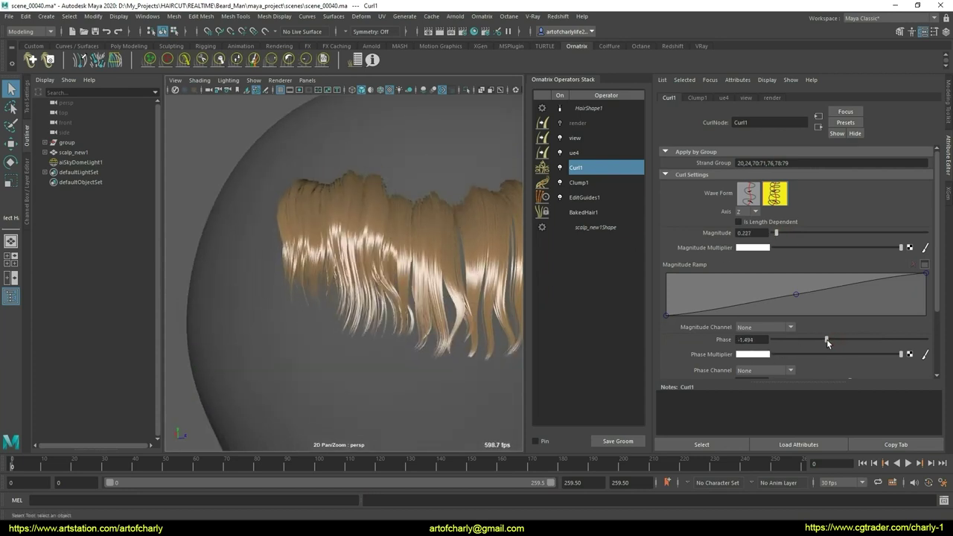
# Review the Clump operator's settings, then return to the Curl operator
pyautogui.keyDown('alt'); pyautogui.moveTo(371, 281); pyautogui.dragTo(401, 290); pyautogui.keyUp('alt')
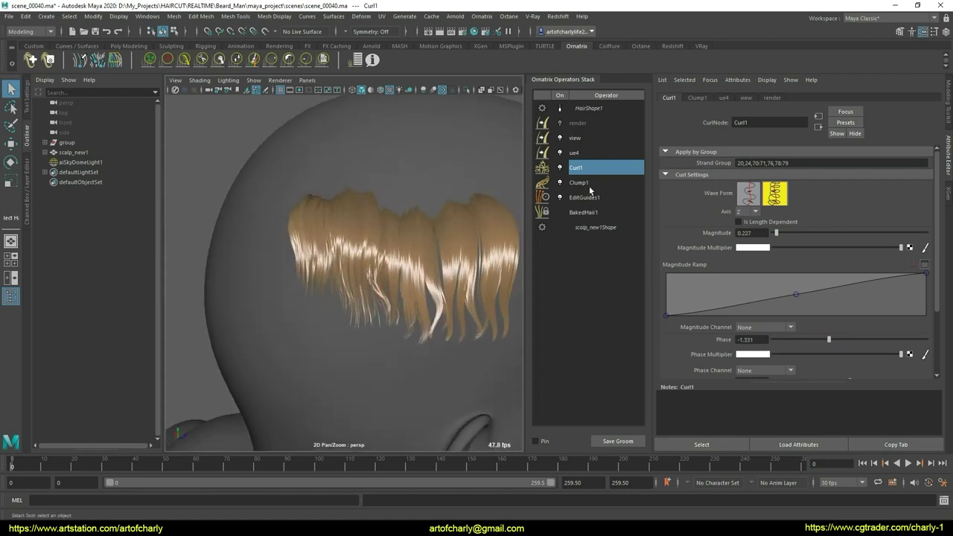
pyautogui.click(590, 187)
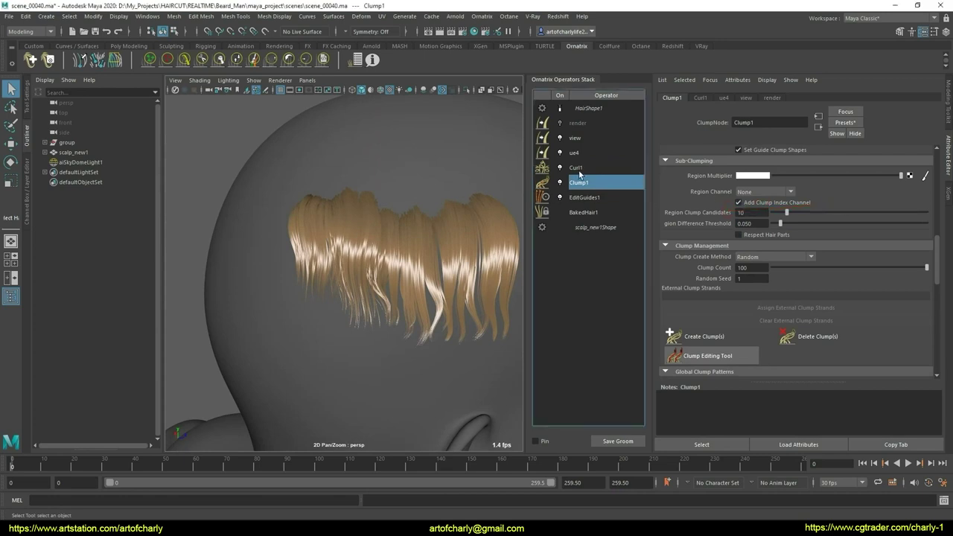
pyautogui.click(581, 171)
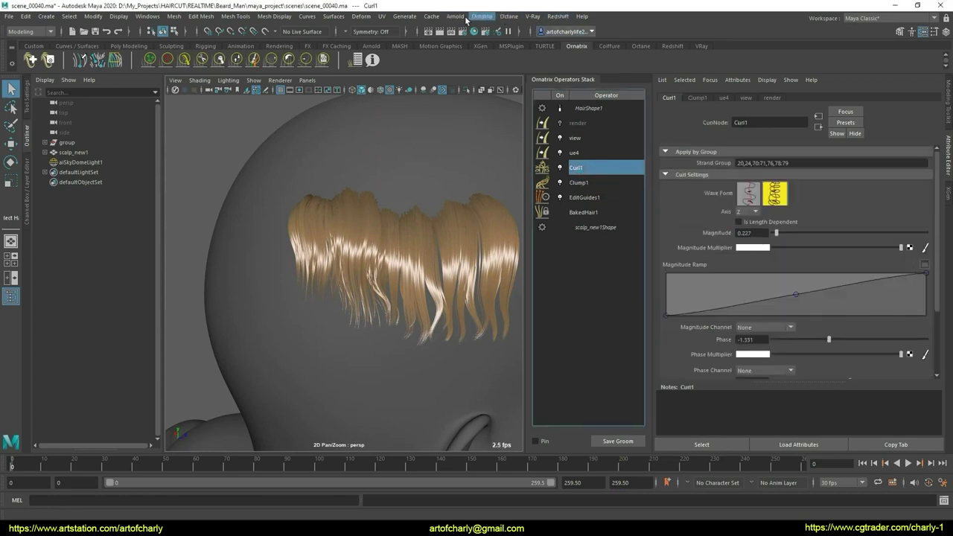
pyautogui.click(480, 15)
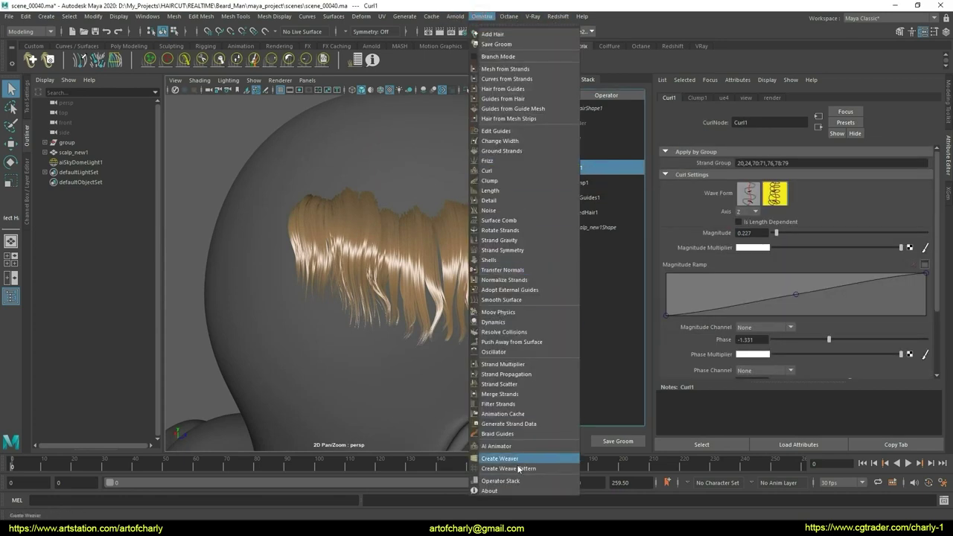
# Add Generate Strand Data on the pasted strand groups, targeting Strand Groups via Se Expr
pyautogui.click(522, 424)
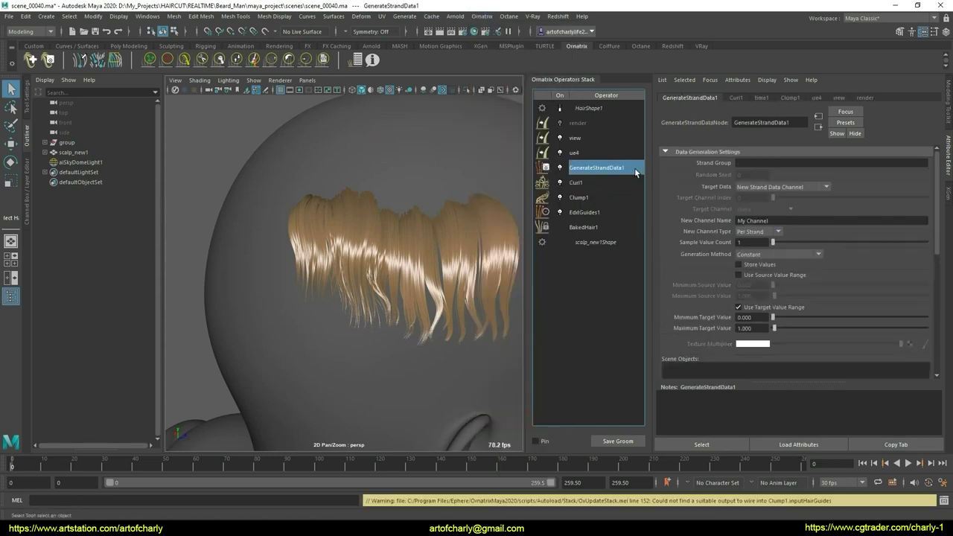
pyautogui.click(763, 164)
pyautogui.write('20,24,70:71,76,78:79')
pyautogui.press('Return')
pyautogui.click(763, 186)
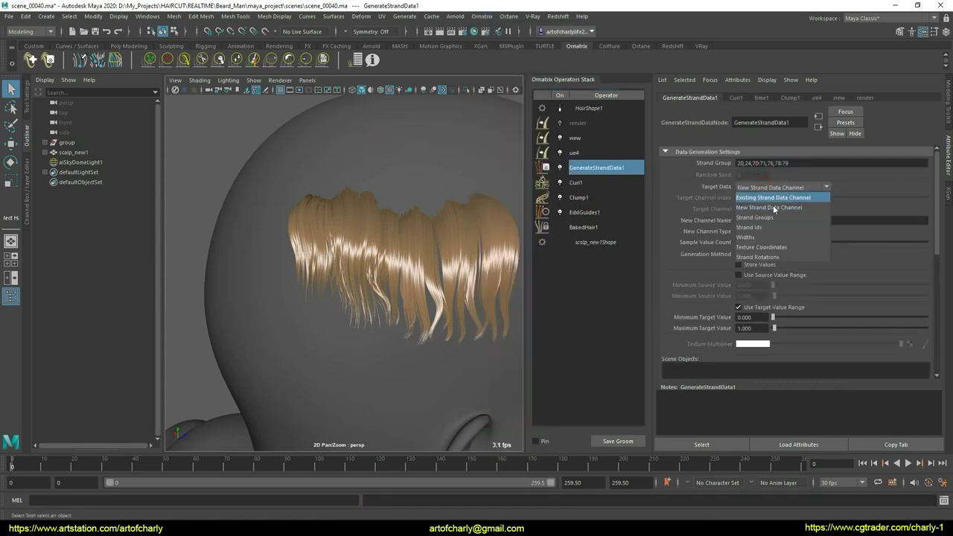
pyautogui.click(767, 214)
pyautogui.click(783, 255)
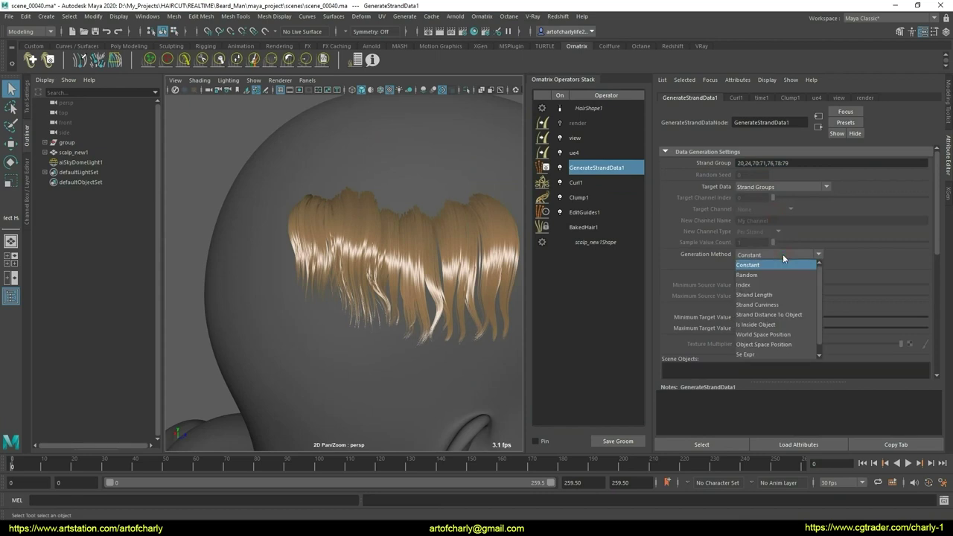
pyautogui.click(772, 351)
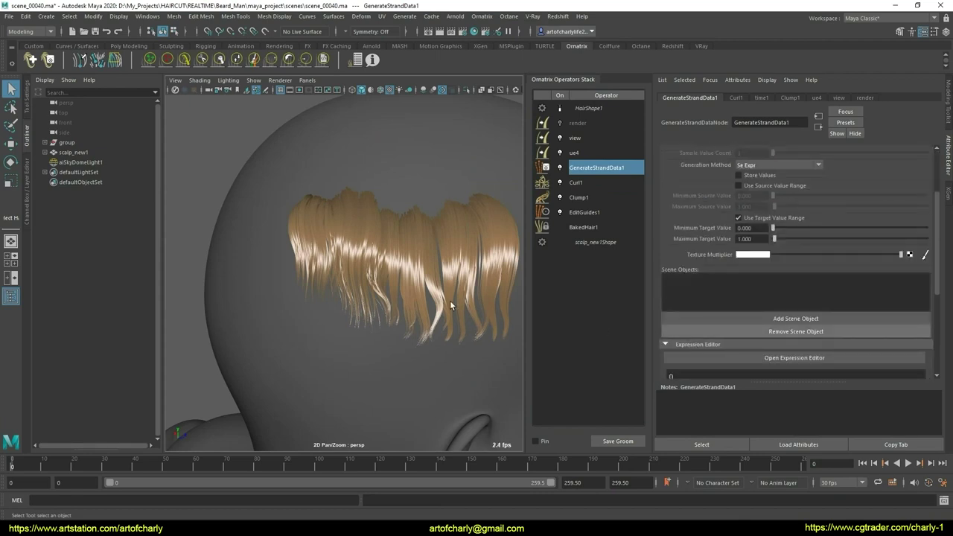
# Browse the expression editor and its variables, then begin the expression with 'sc'
pyautogui.scroll(-3, 703, 268)
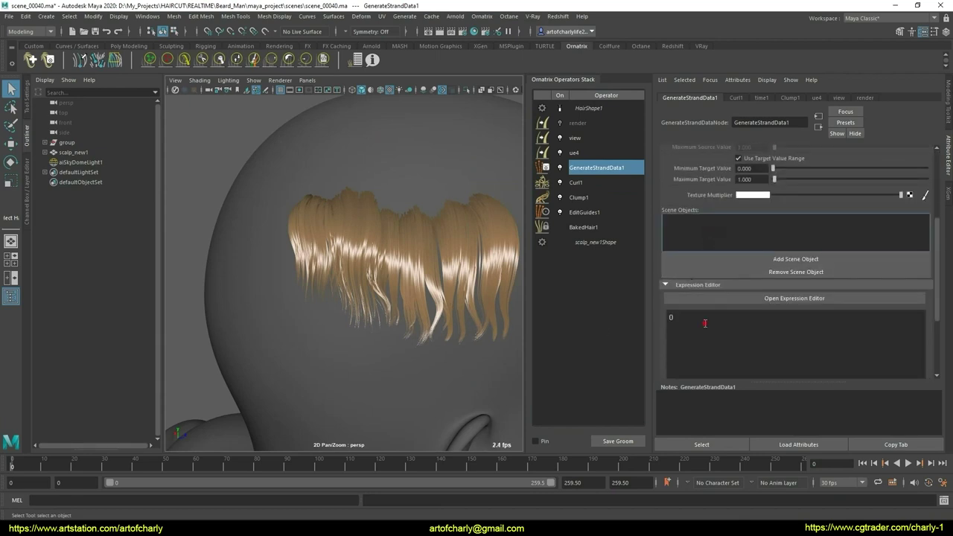
pyautogui.click(682, 320)
pyautogui.scroll(-2, 745, 283)
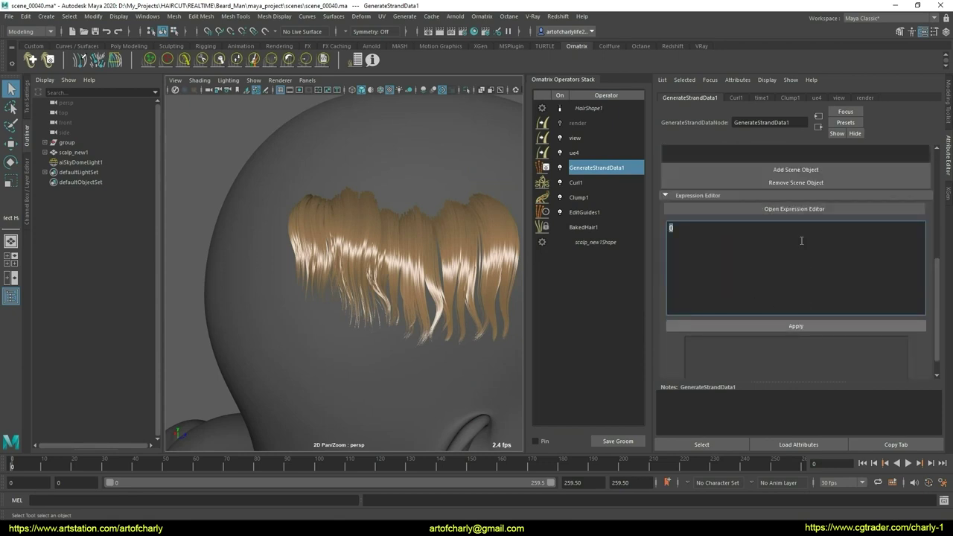
pyautogui.click(793, 210)
pyautogui.click(558, 326)
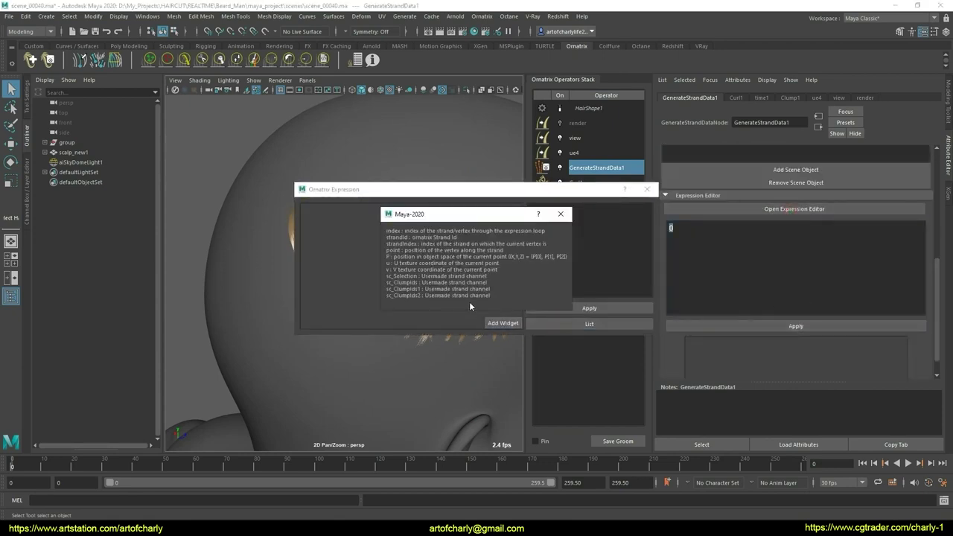
pyautogui.click(561, 213)
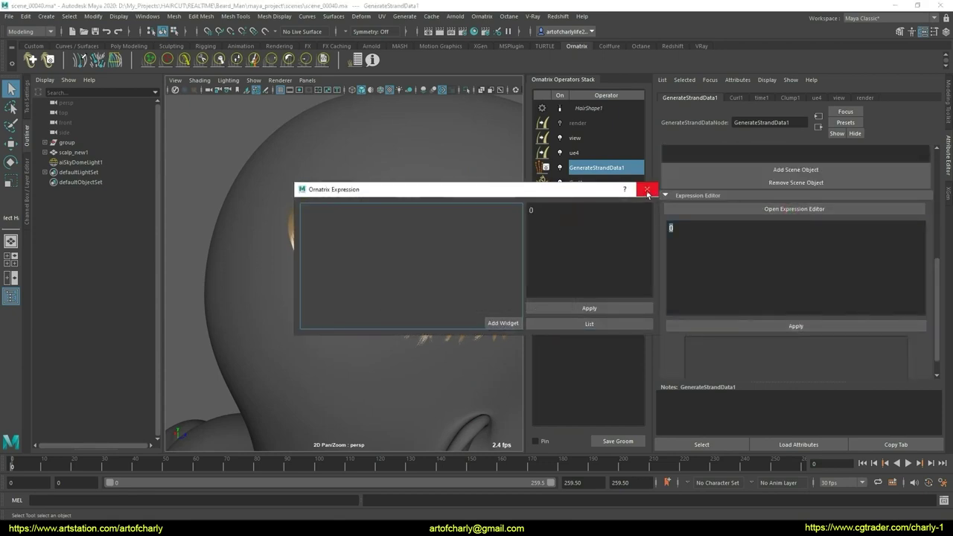
pyautogui.click(647, 189)
pyautogui.write('sc_ClumpIds2')
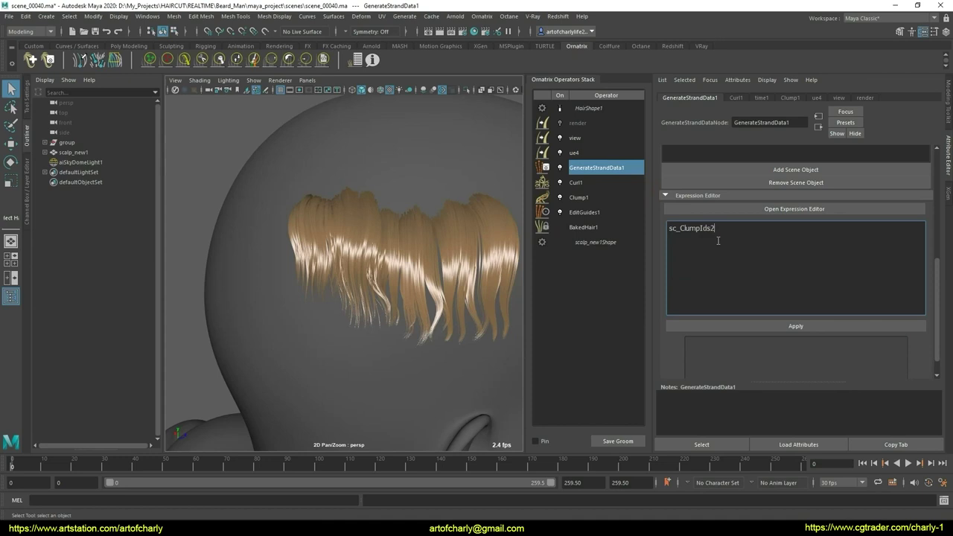
# Apply the sc_ClumpIds2 expression to GenerateStrandData1 and add an Edit Guides operator
pyautogui.click(783, 328)
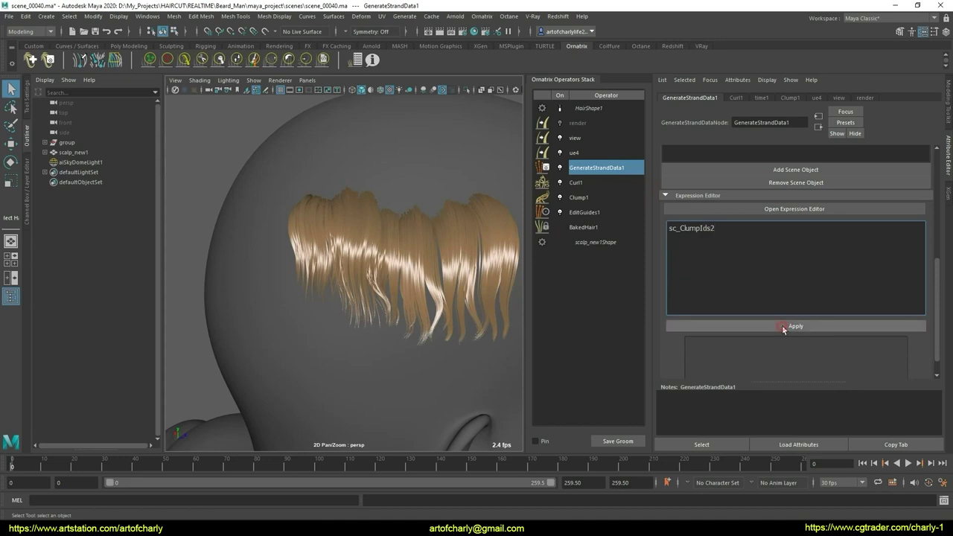
pyautogui.click(482, 16)
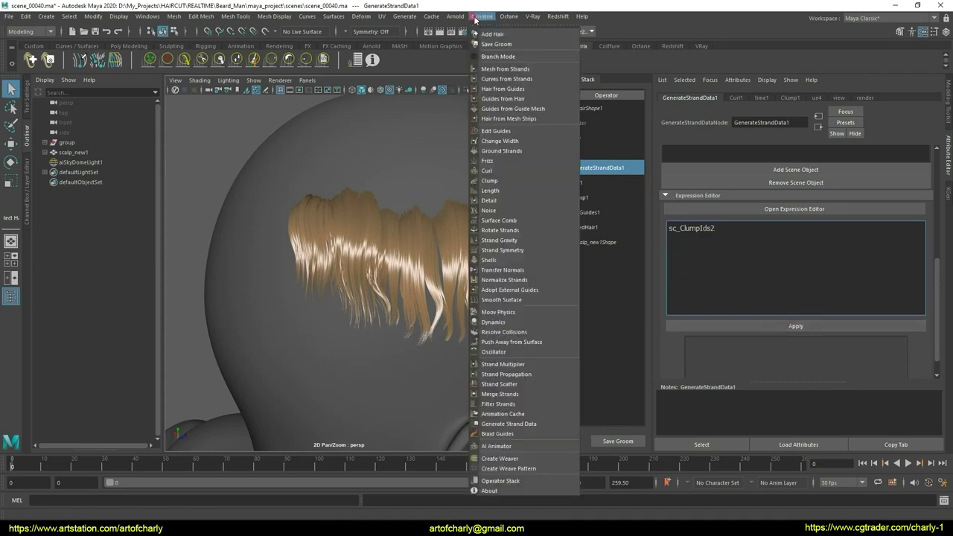
pyautogui.click(521, 132)
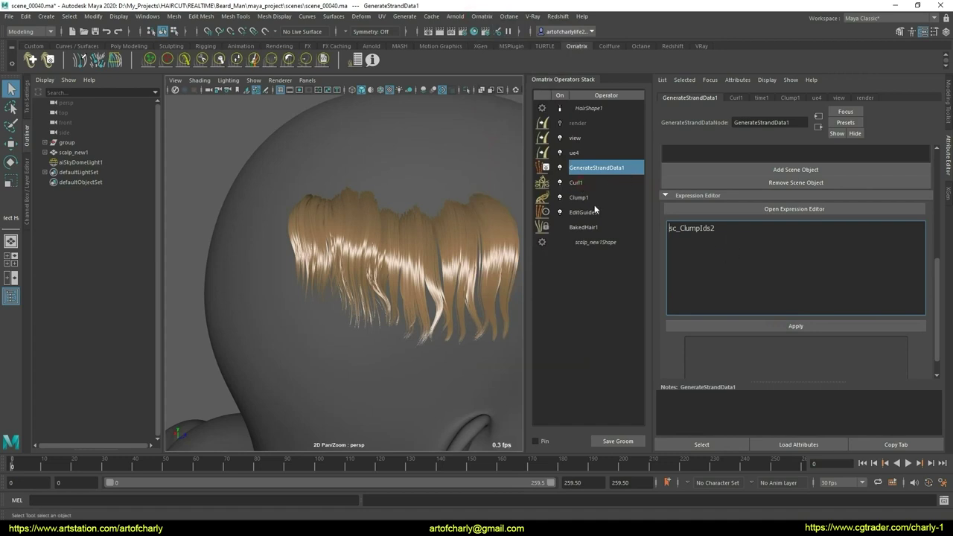
pyautogui.keyDown('alt'); pyautogui.moveTo(425, 252); pyautogui.dragTo(417, 203); pyautogui.keyUp('alt')
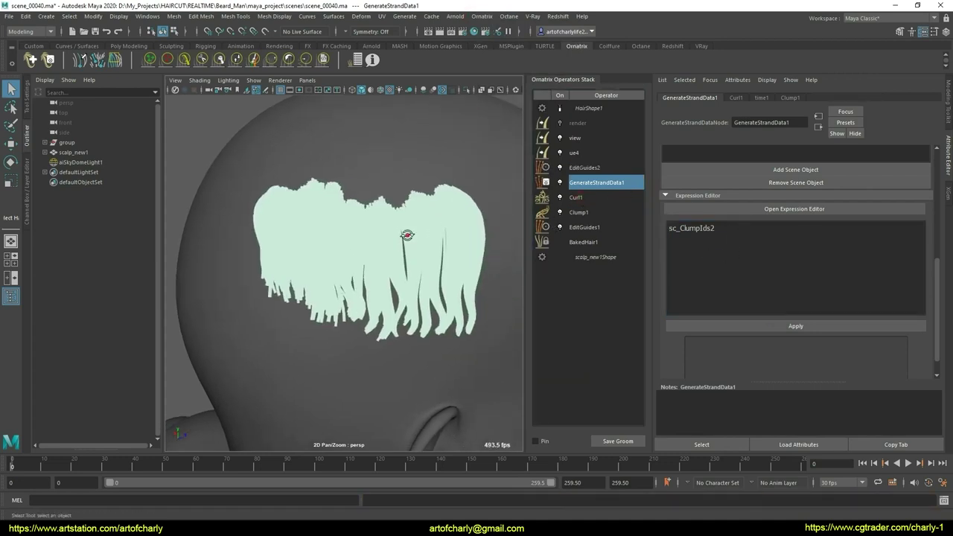
# Check GenerateStrandData1's Strand Group field, then bring up the stack operator's options
pyautogui.click(596, 182)
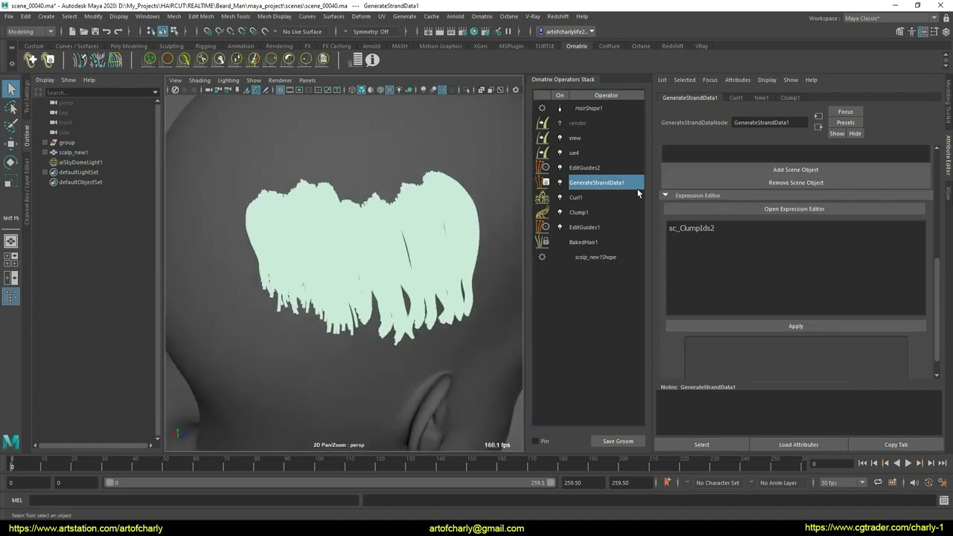
pyautogui.scroll(5, 770, 217)
pyautogui.click(805, 163)
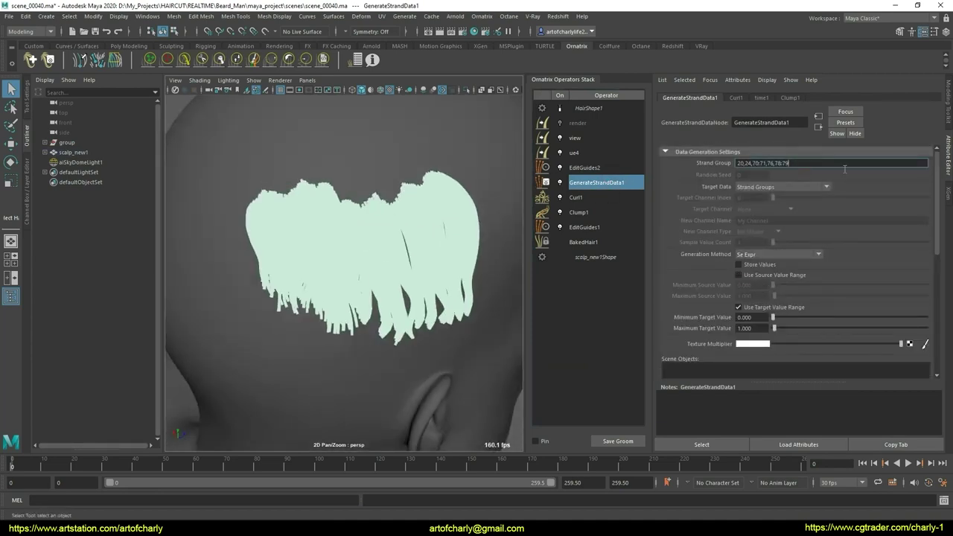
pyautogui.rightClick(588, 167)
# Delete the EditGuides2 operator and orbit to a more side-on view
pyautogui.click(619, 240)
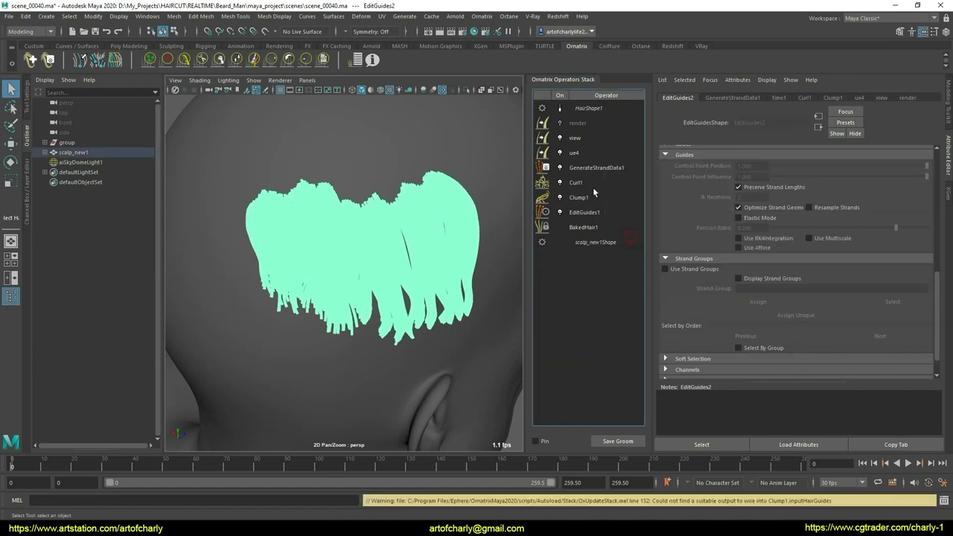
pyautogui.rightClick(598, 174)
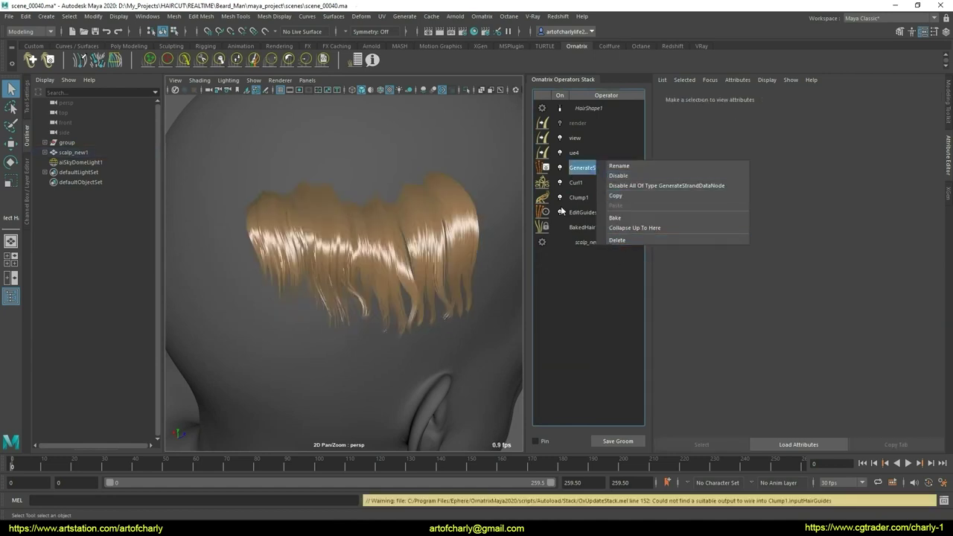
pyautogui.click(353, 202)
pyautogui.scroll(-3, 397, 211)
pyautogui.keyDown('alt'); pyautogui.moveTo(397, 211); pyautogui.dragTo(603, 186); pyautogui.keyUp('alt')
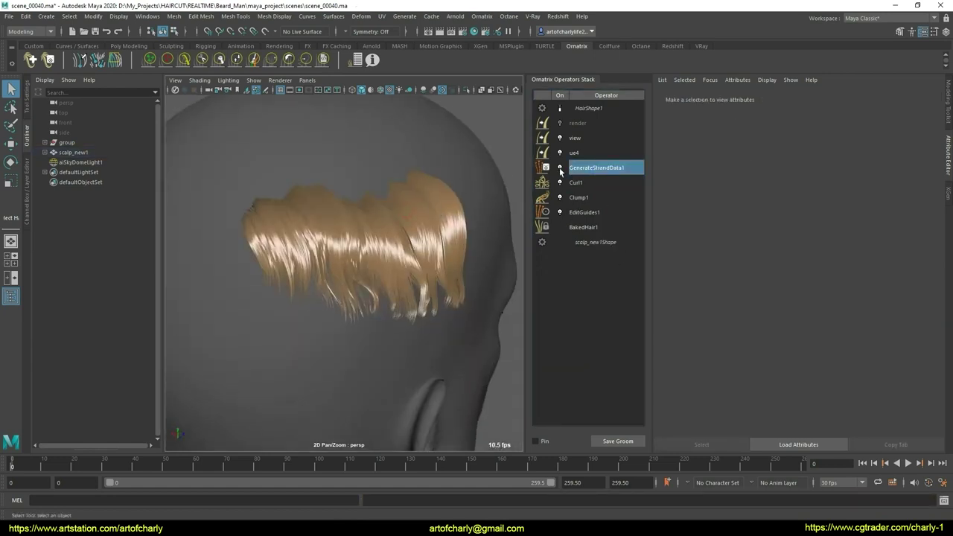
# Add an Edit Guides operator again and orbit around the head to inspect the guides
pyautogui.click(482, 15)
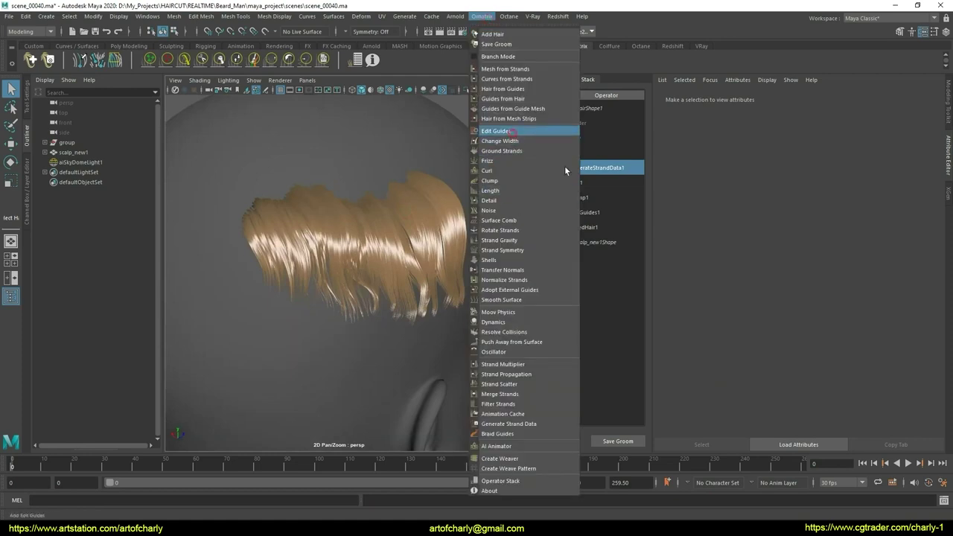
pyautogui.click(522, 135)
pyautogui.moveTo(465, 202)
pyautogui.keyDown('alt'); pyautogui.mouseDown()
pyautogui.moveTo(358, 191)
pyautogui.moveTo(595, 167)
pyautogui.mouseUp(); pyautogui.keyUp('alt')
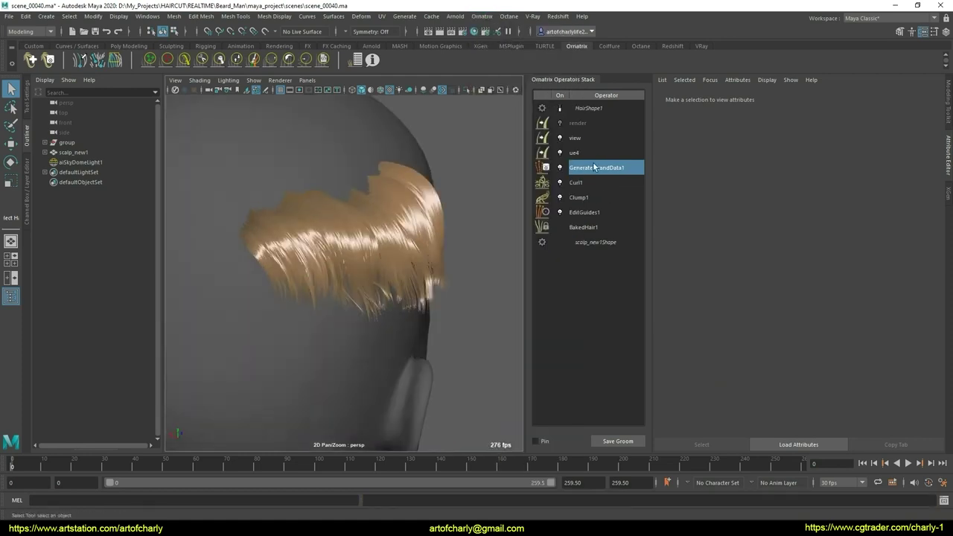
pyautogui.click(482, 15)
pyautogui.click(521, 130)
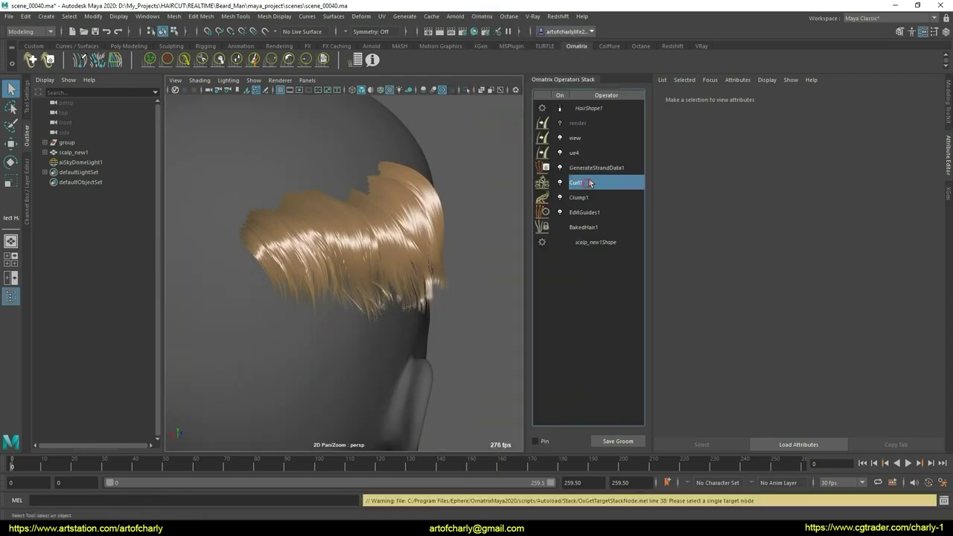
pyautogui.click(482, 16)
pyautogui.click(517, 129)
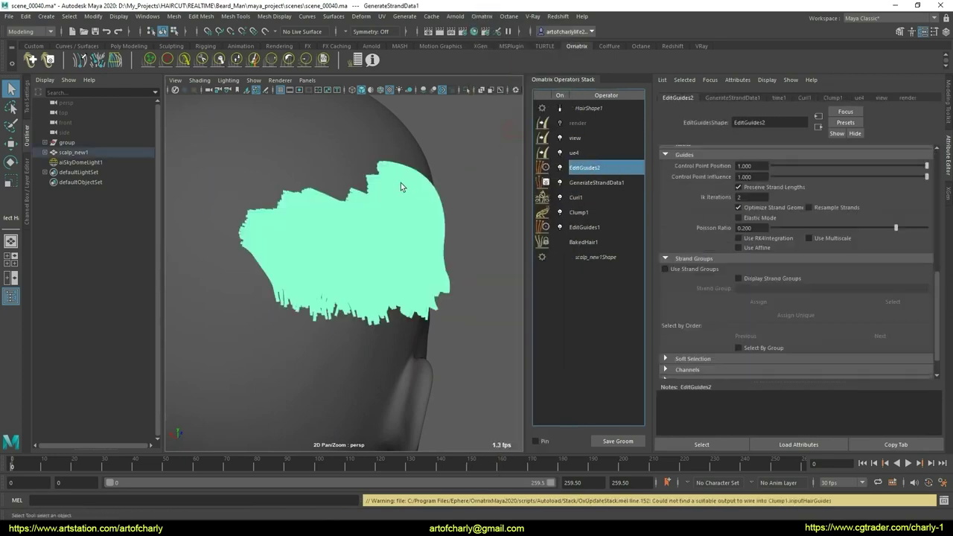
pyautogui.moveTo(401, 182)
pyautogui.keyDown('alt'); pyautogui.mouseDown()
pyautogui.moveTo(384, 169)
pyautogui.moveTo(315, 213)
pyautogui.moveTo(338, 182)
pyautogui.moveTo(357, 181)
pyautogui.mouseUp(); pyautogui.keyUp('alt')
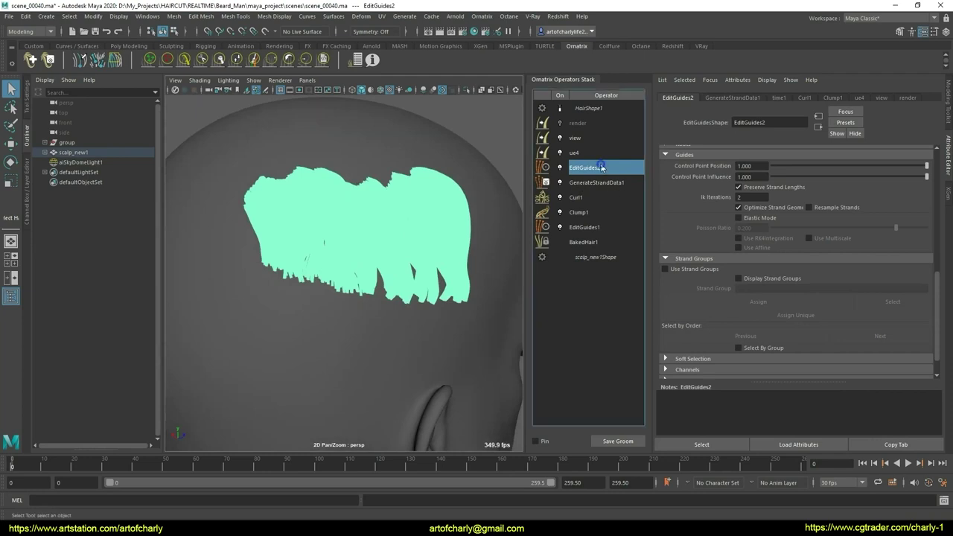
# Delete EditGuides2, GenerateStrandData1 and Curl1 from the Ornatrix stack
pyautogui.rightClick(596, 167)
pyautogui.click(618, 232)
pyautogui.rightClick(594, 170)
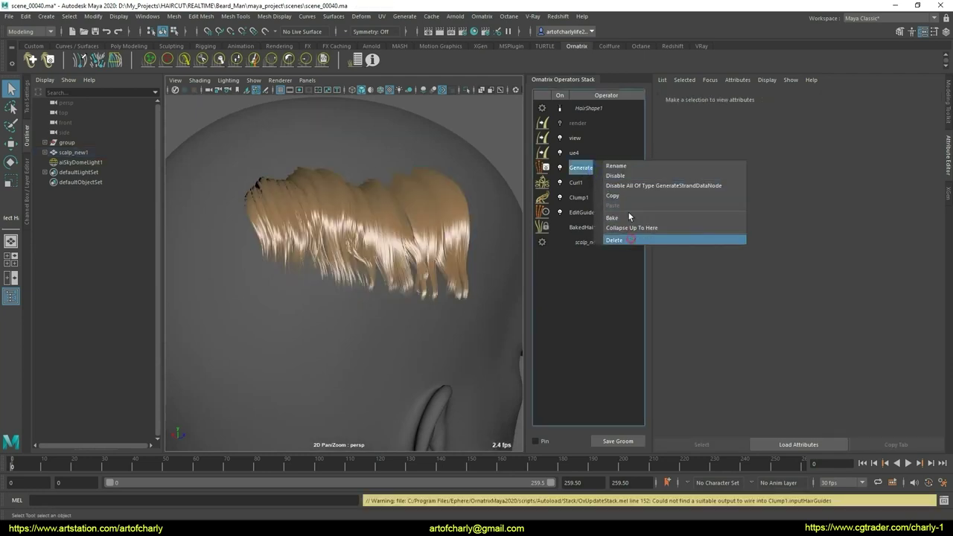
pyautogui.click(615, 240)
pyautogui.rightClick(581, 167)
pyautogui.click(608, 238)
# Delete Clump1, leaving EditGuides1 directly above BakedHair1
pyautogui.click(590, 173)
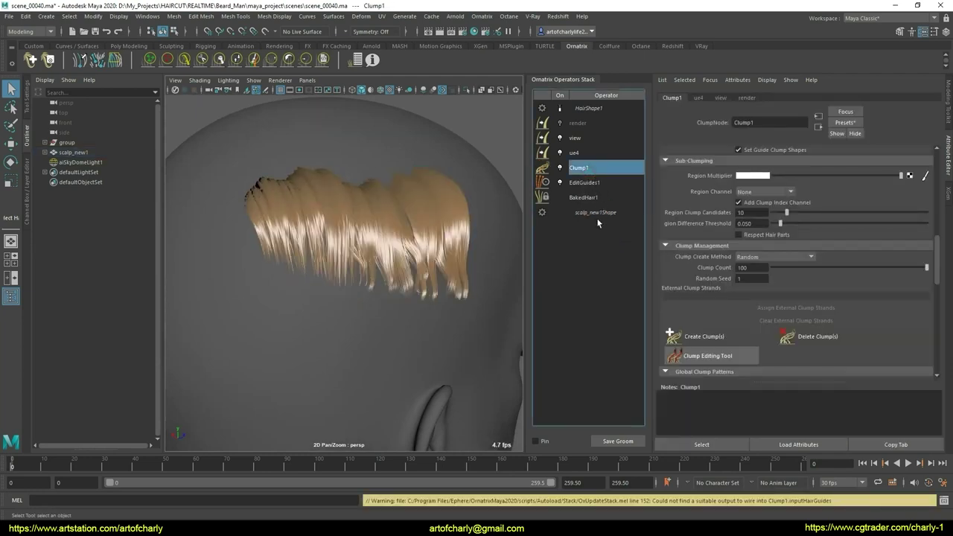
pyautogui.moveTo(437, 221)
pyautogui.keyDown('alt'); pyautogui.mouseDown()
pyautogui.moveTo(378, 213)
pyautogui.moveTo(426, 199)
pyautogui.moveTo(446, 224)
pyautogui.mouseUp(); pyautogui.keyUp('alt')
pyautogui.keyDown('alt'); pyautogui.moveTo(377, 273); pyautogui.dragTo(480, 251); pyautogui.keyUp('alt')
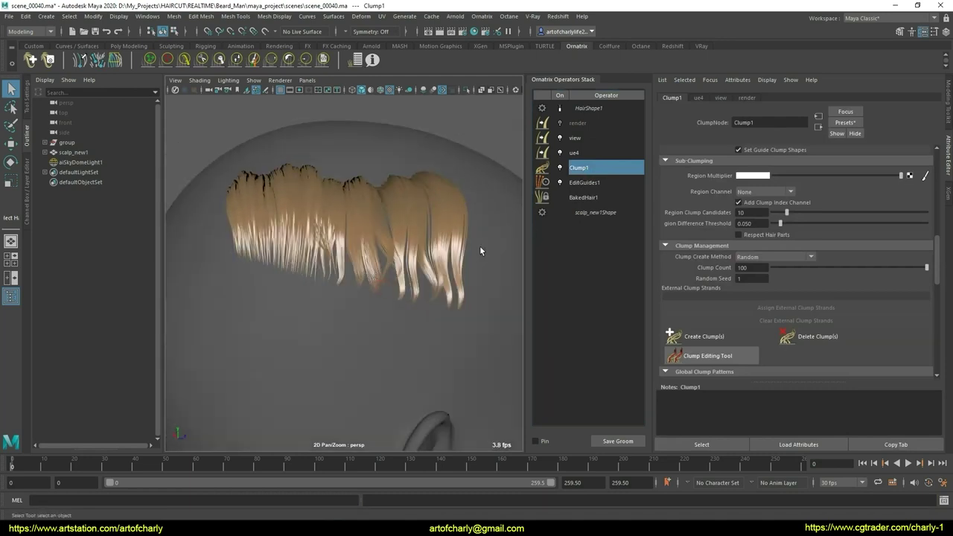
pyautogui.rightClick(599, 168)
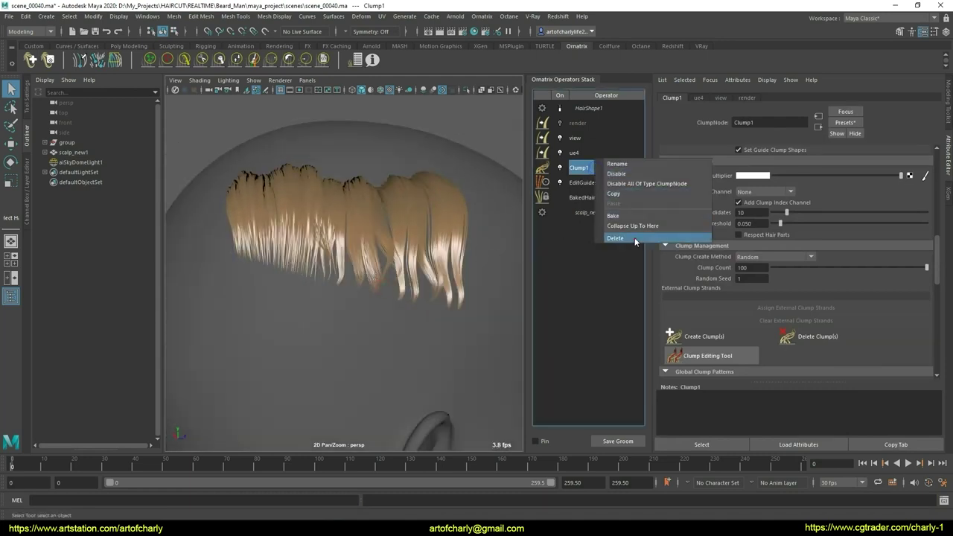
pyautogui.click(656, 237)
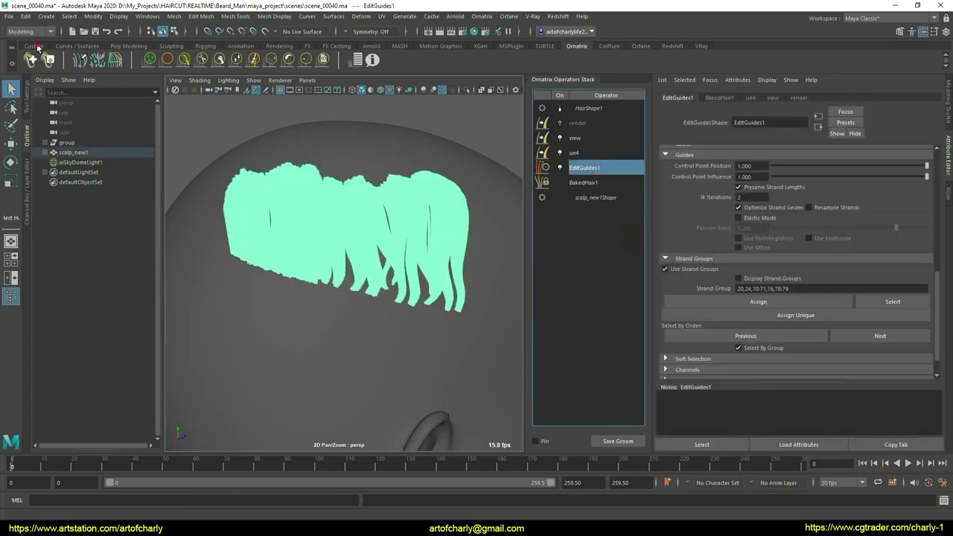
# Save the scene as scene_00041 and unhide all guides in EditGuides1
pyautogui.click(34, 46)
pyautogui.click(31, 60)
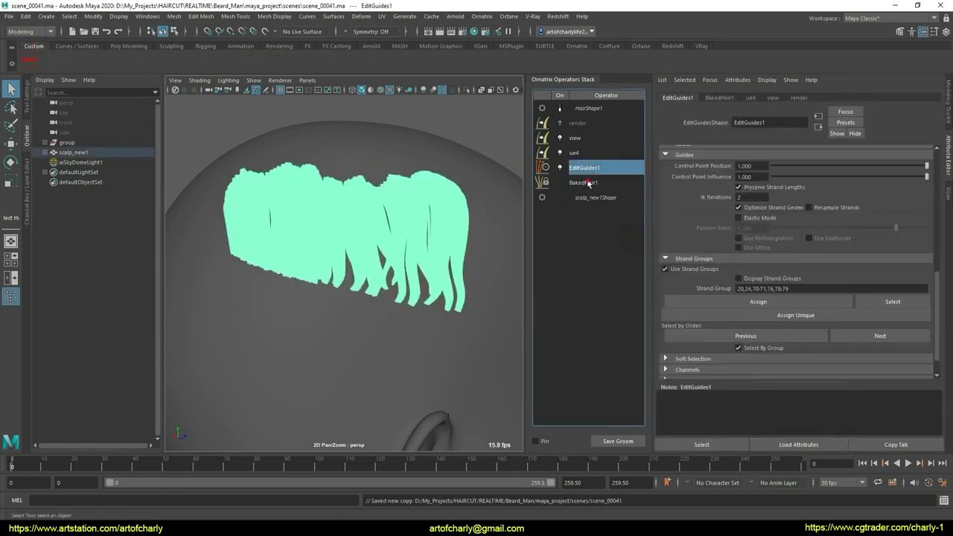
pyautogui.click(589, 183)
pyautogui.click(593, 168)
pyautogui.scroll(2, 708, 283)
pyautogui.scroll(3, 710, 297)
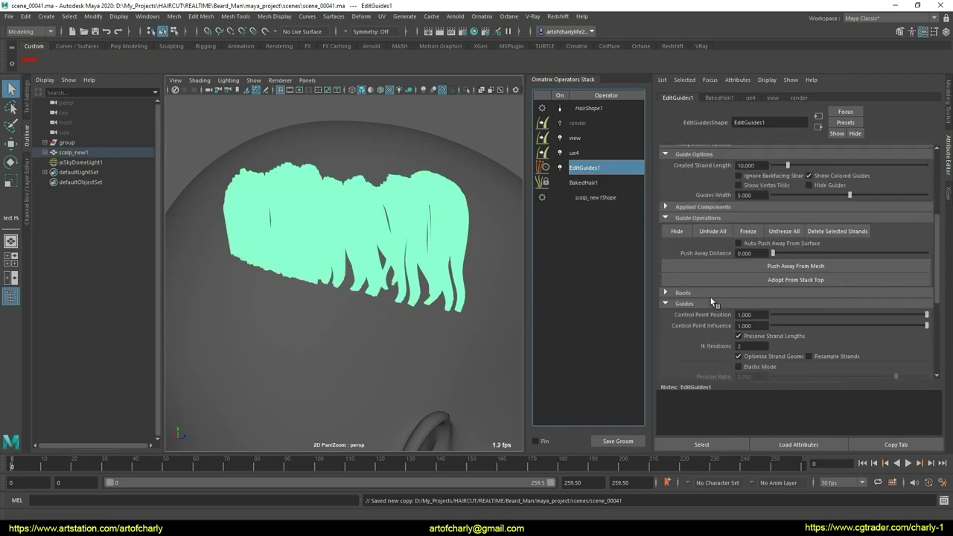
pyautogui.click(713, 231)
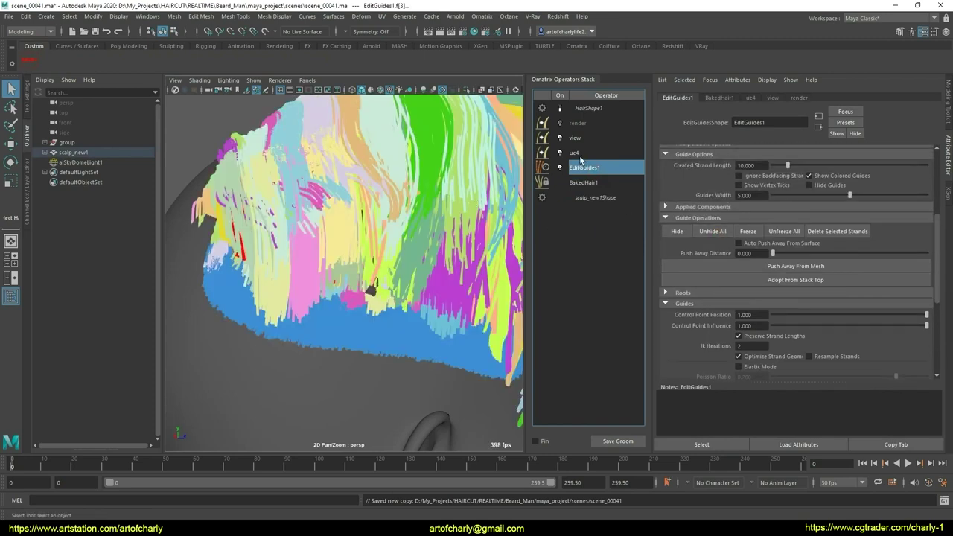
# Unhide all hidden strands in BakedHair1's Isolation options
pyautogui.click(561, 109)
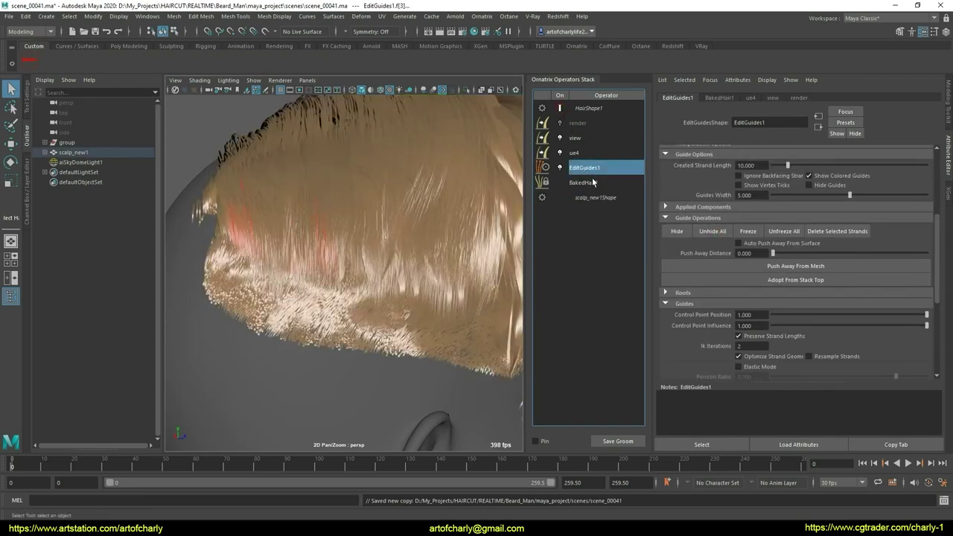
pyautogui.click(592, 182)
pyautogui.scroll(-2, 715, 256)
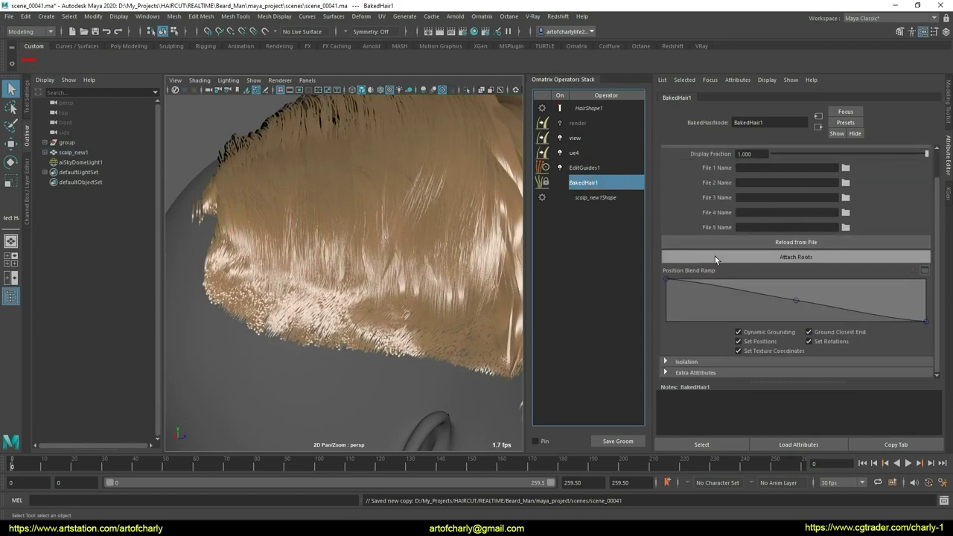
pyautogui.click(697, 362)
pyautogui.click(827, 375)
pyautogui.scroll(-5, 323, 284)
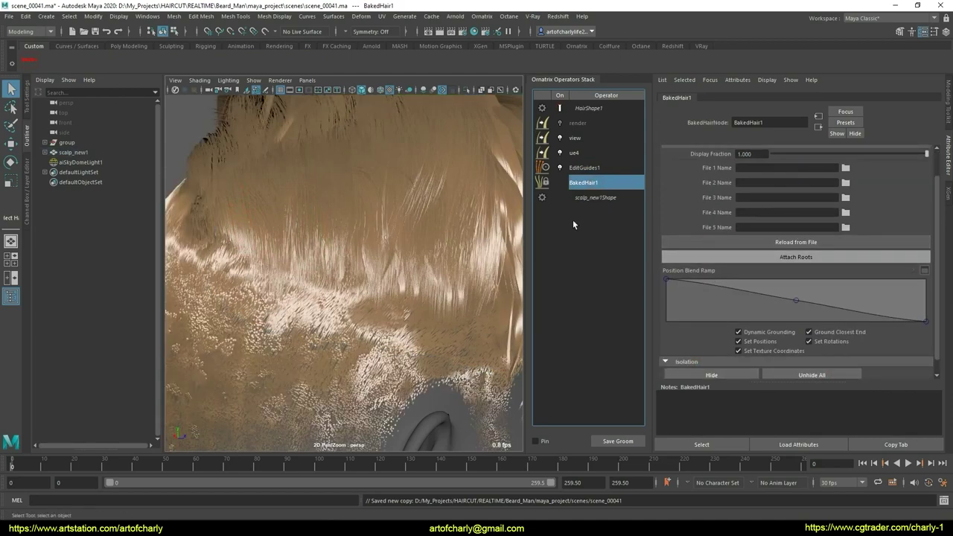
# Select the HairShape1 hair object and bring up its marking menu
pyautogui.click(586, 168)
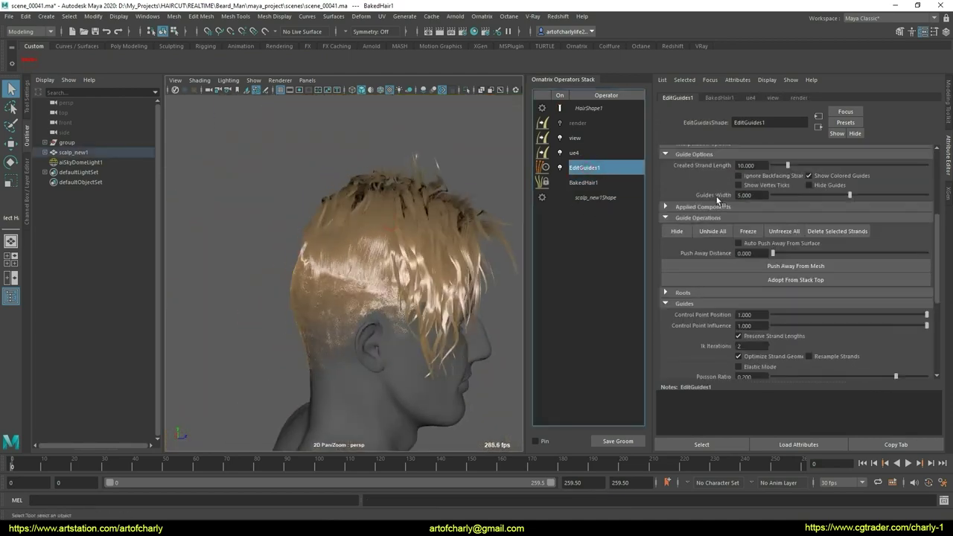
pyautogui.scroll(2, 700, 220)
pyautogui.scroll(1, 700, 233)
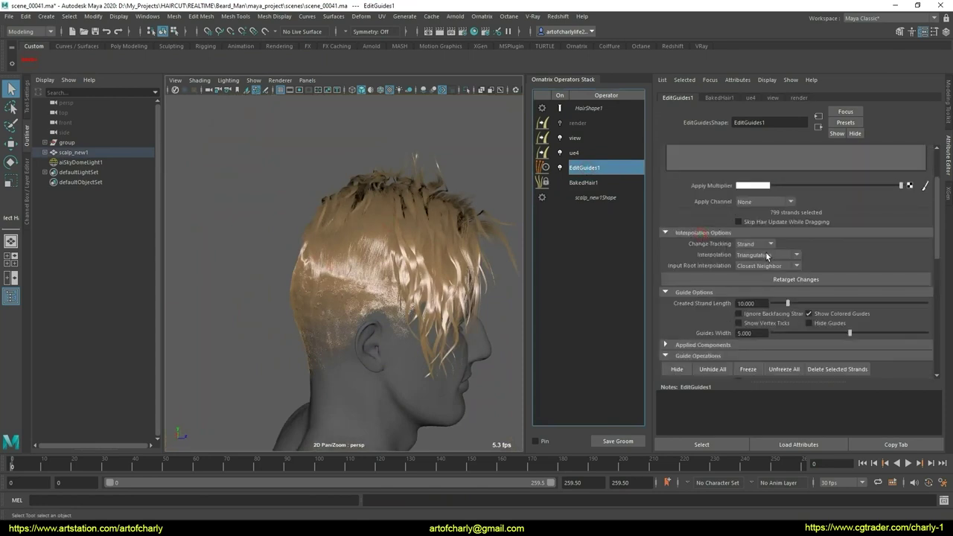
pyautogui.keyDown('alt'); pyautogui.moveTo(392, 298); pyautogui.dragTo(381, 292); pyautogui.keyUp('alt')
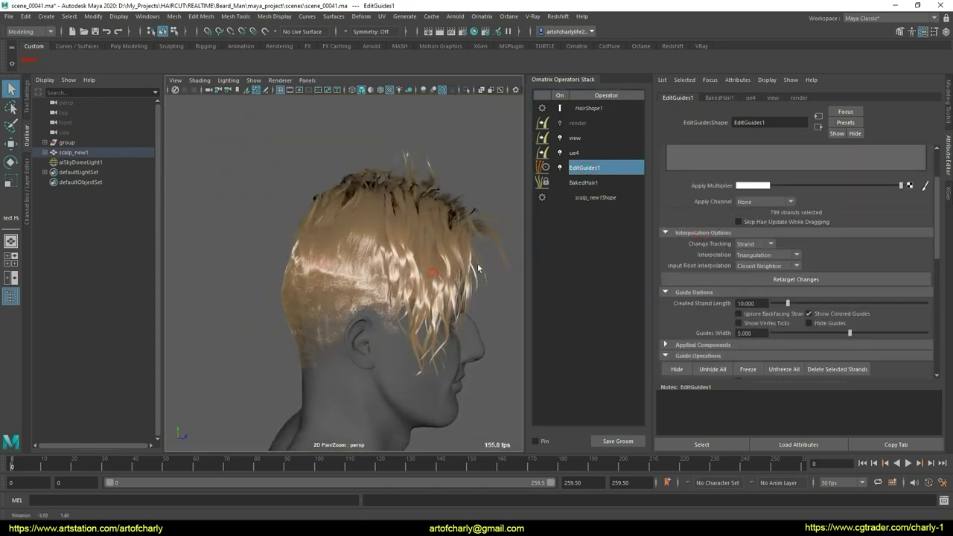
pyautogui.click(585, 108)
pyautogui.moveTo(373, 213); pyautogui.dragTo(484, 459, button='right')
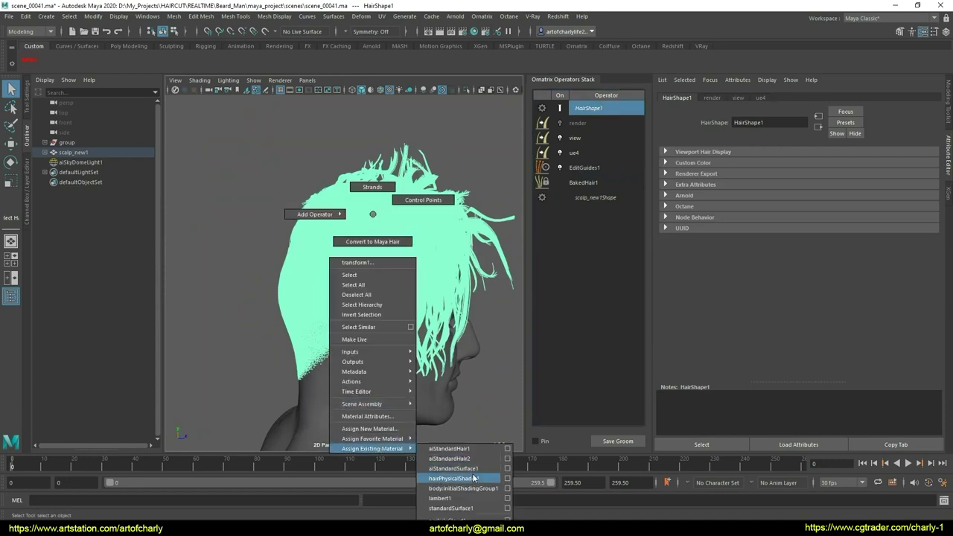
# Assign the existing aiStandardHair1 shader to the hair and review BakedHair1's width settings
pyautogui.click(450, 448)
pyautogui.click(599, 169)
pyautogui.click(592, 183)
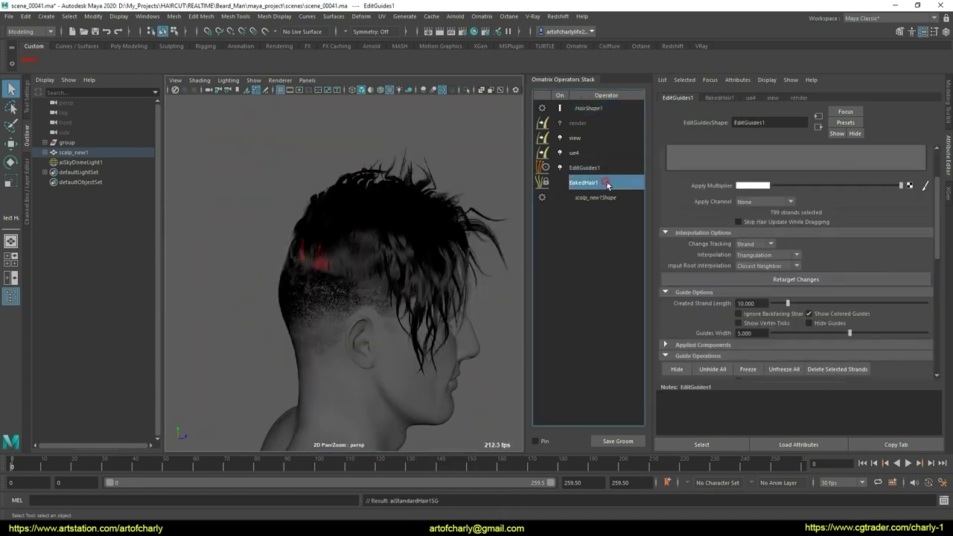
pyautogui.click(581, 138)
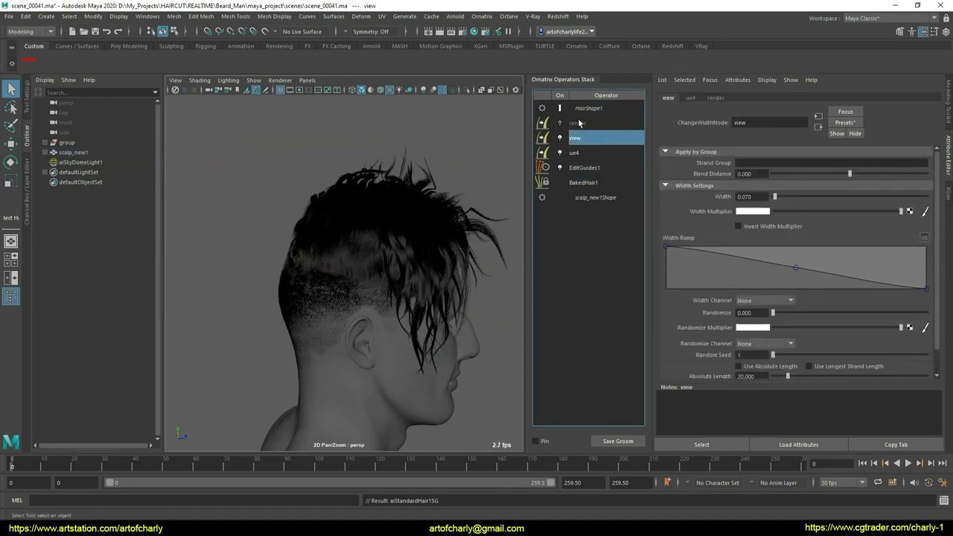
pyautogui.click(569, 123)
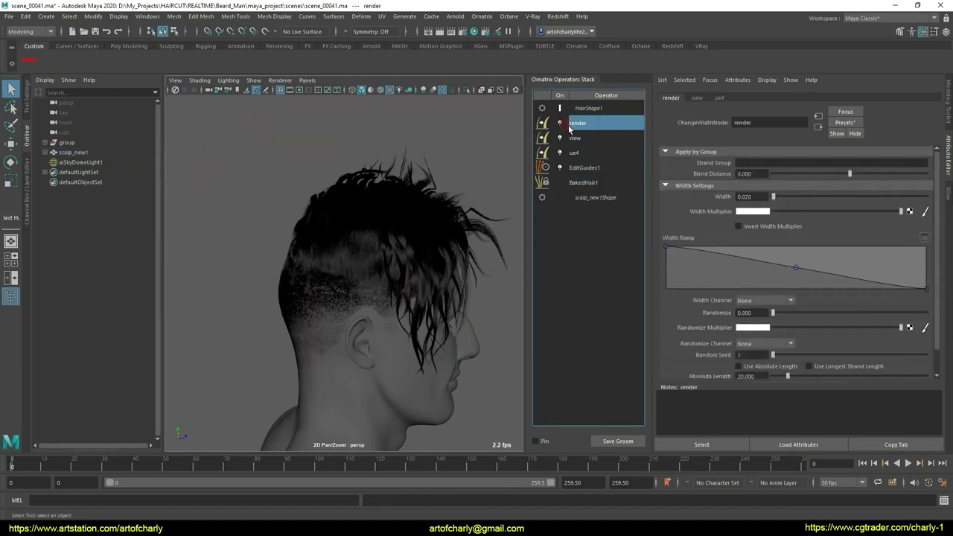
pyautogui.click(589, 183)
# Start an Arnold RenderView IPR render of the head and select aiSkyDomeLight1
pyautogui.click(453, 16)
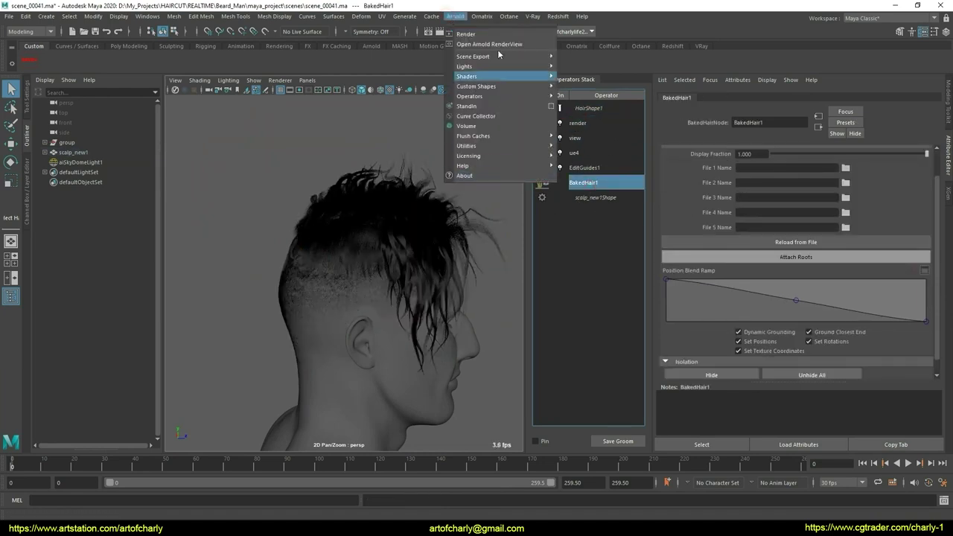
pyautogui.click(481, 45)
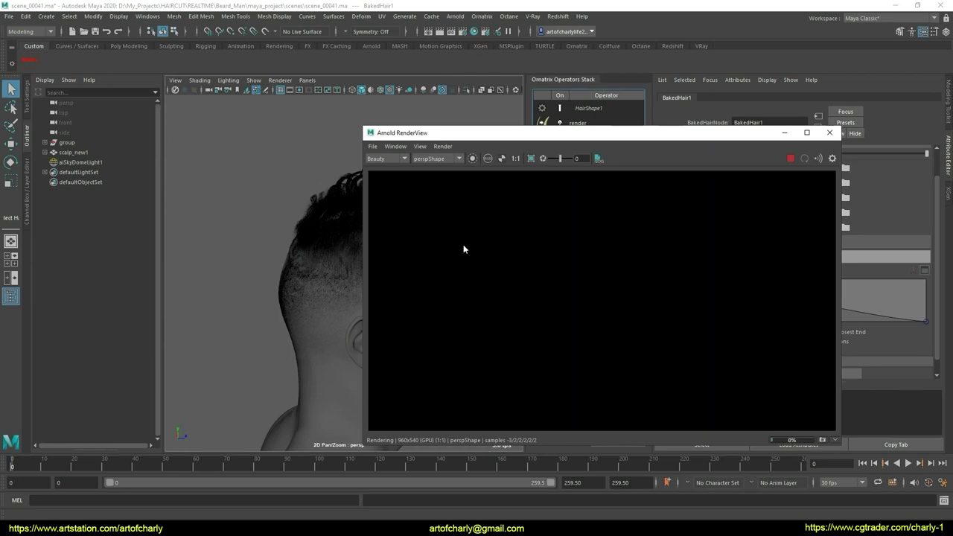
pyautogui.moveTo(547, 141); pyautogui.dragTo(589, 137)
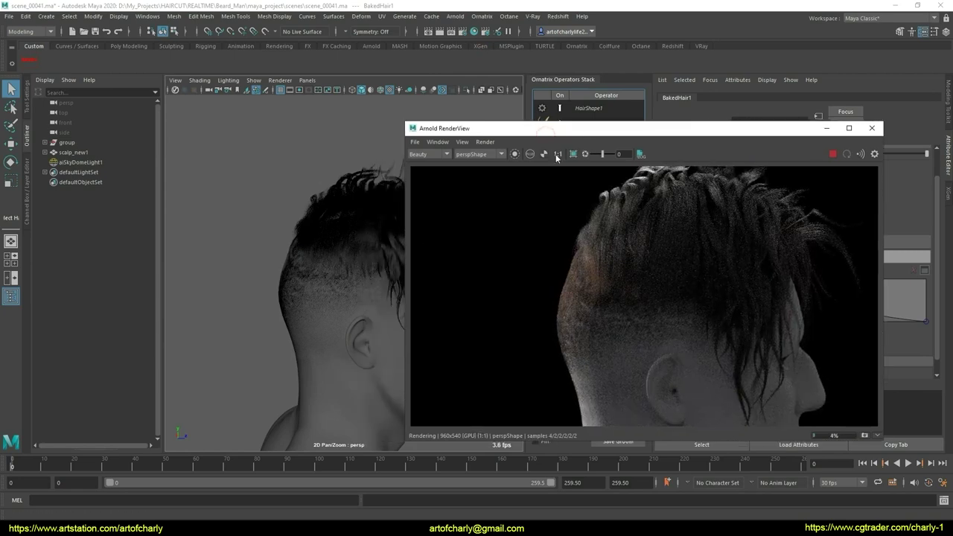
pyautogui.moveTo(313, 239)
pyautogui.keyDown('alt'); pyautogui.mouseDown()
pyautogui.moveTo(256, 223)
pyautogui.moveTo(304, 250)
pyautogui.moveTo(281, 253)
pyautogui.moveTo(296, 279)
pyautogui.moveTo(283, 273)
pyautogui.moveTo(287, 262)
pyautogui.mouseUp(); pyautogui.keyUp('alt')
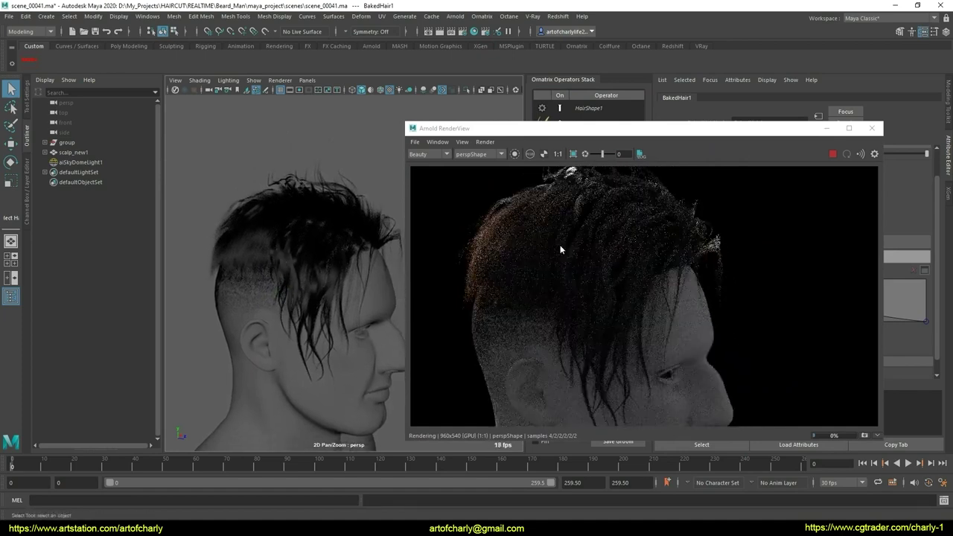
pyautogui.click(30, 108)
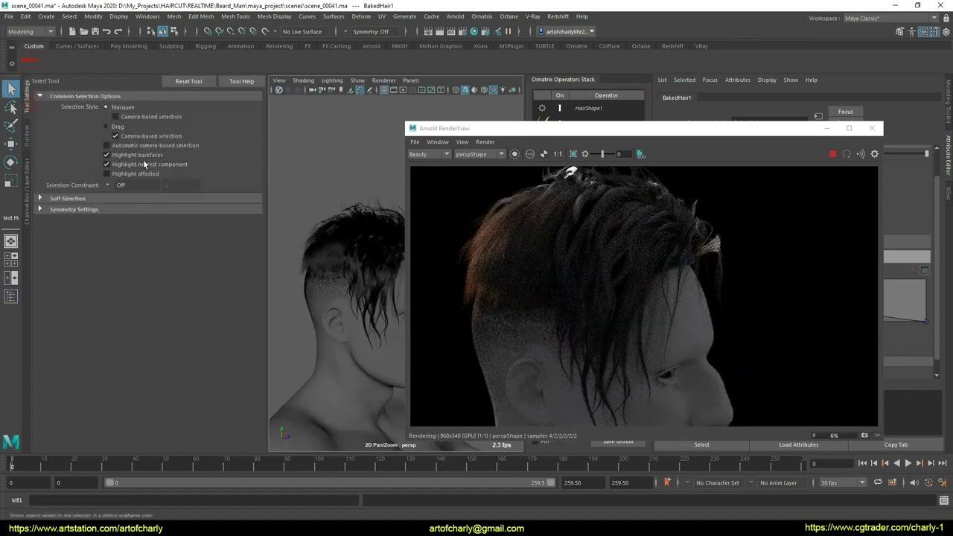
pyautogui.click(29, 142)
pyautogui.click(88, 163)
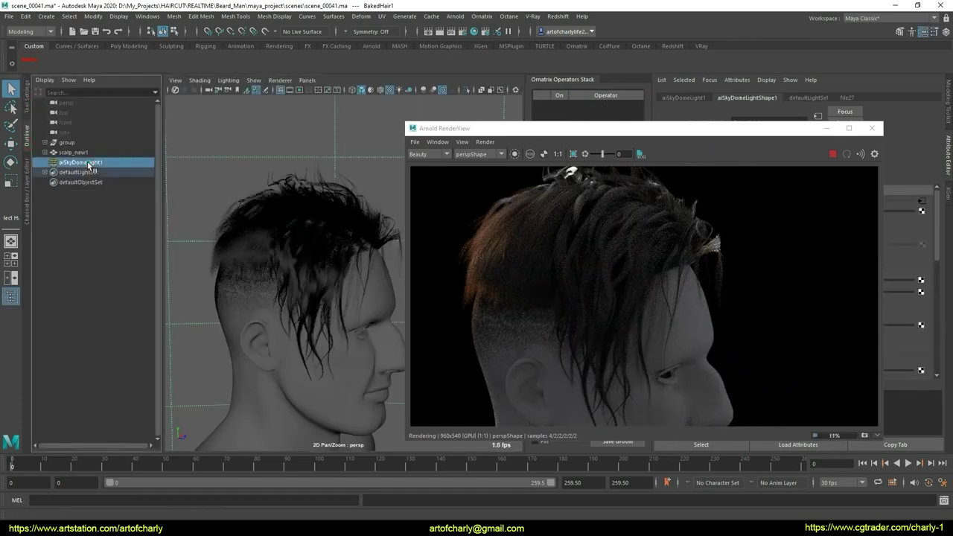
# Rotate aiSkyDomeLight1 via its Rotate Y channel to relight the hair
pyautogui.click(28, 175)
pyautogui.moveTo(283, 261); pyautogui.dragTo(495, 261, button='middle')
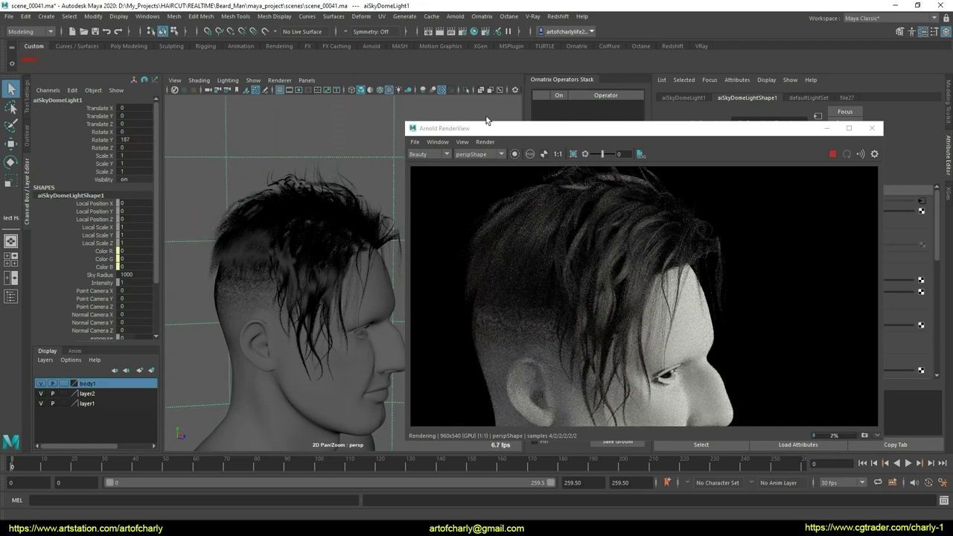
pyautogui.moveTo(520, 128); pyautogui.dragTo(515, 79)
pyautogui.keyDown('alt'); pyautogui.moveTo(283, 268); pyautogui.dragTo(325, 265); pyautogui.keyUp('alt')
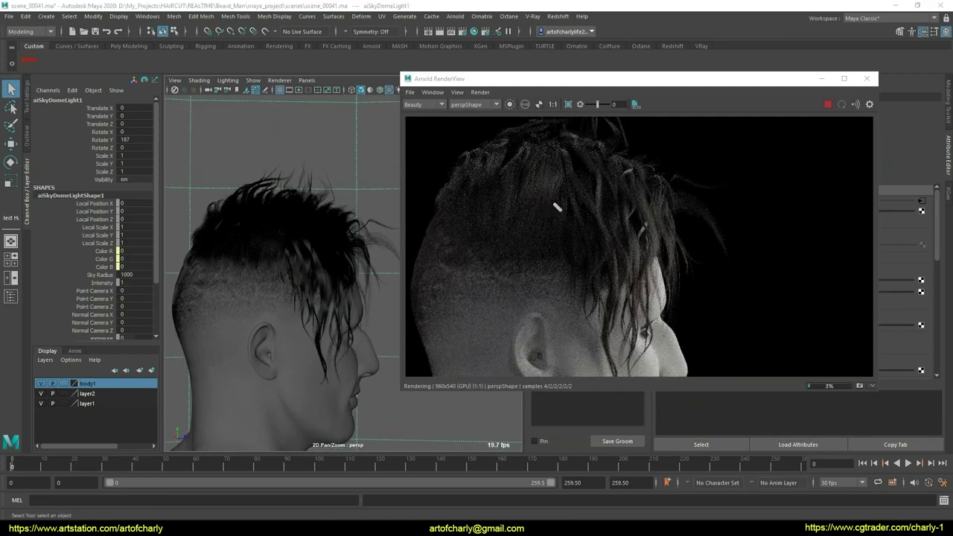
pyautogui.moveTo(511, 185); pyautogui.dragTo(541, 264)
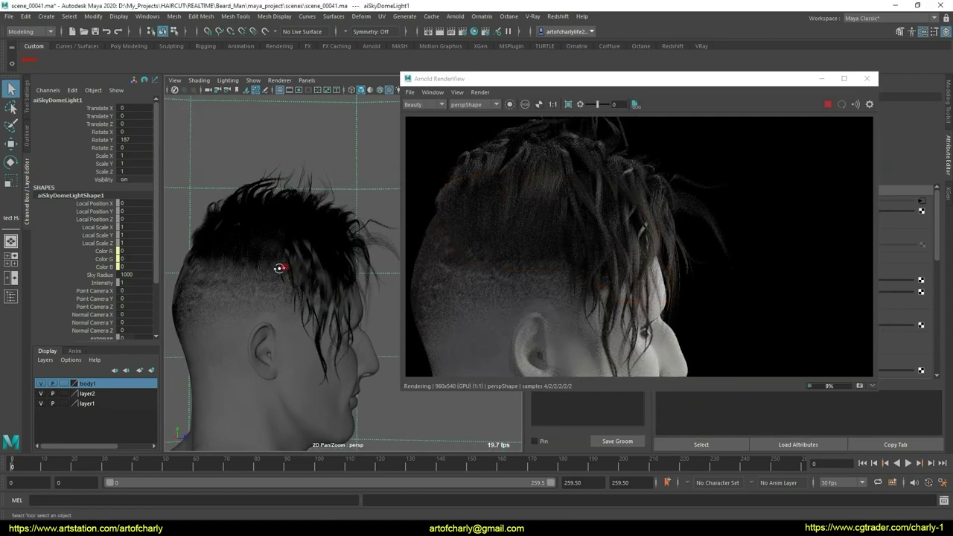
# Review the Arnold render from side, front, rear and overhead angles
pyautogui.keyDown('alt'); pyautogui.moveTo(278, 268); pyautogui.dragTo(261, 271); pyautogui.keyUp('alt')
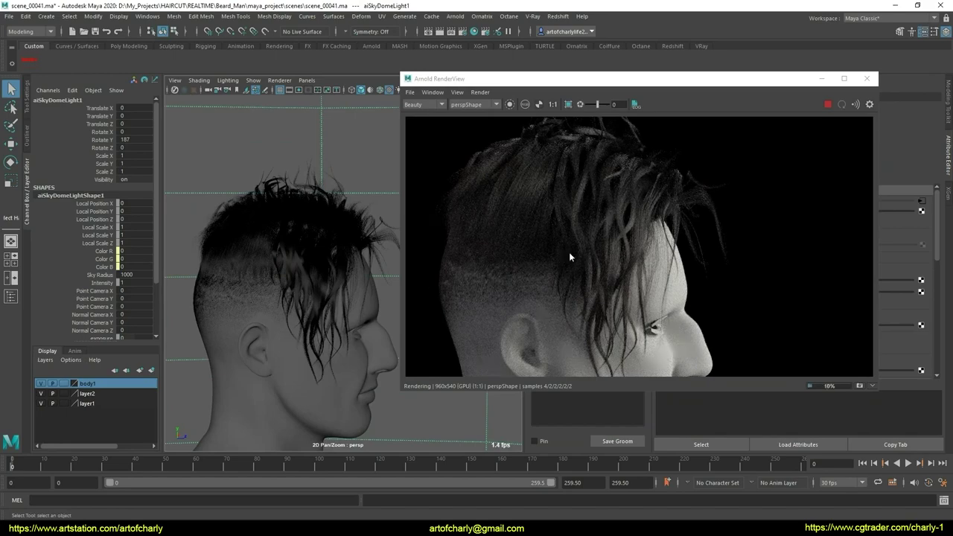
pyautogui.moveTo(256, 289)
pyautogui.keyDown('alt'); pyautogui.mouseDown()
pyautogui.moveTo(224, 309)
pyautogui.moveTo(276, 288)
pyautogui.moveTo(262, 281)
pyautogui.mouseUp(); pyautogui.keyUp('alt')
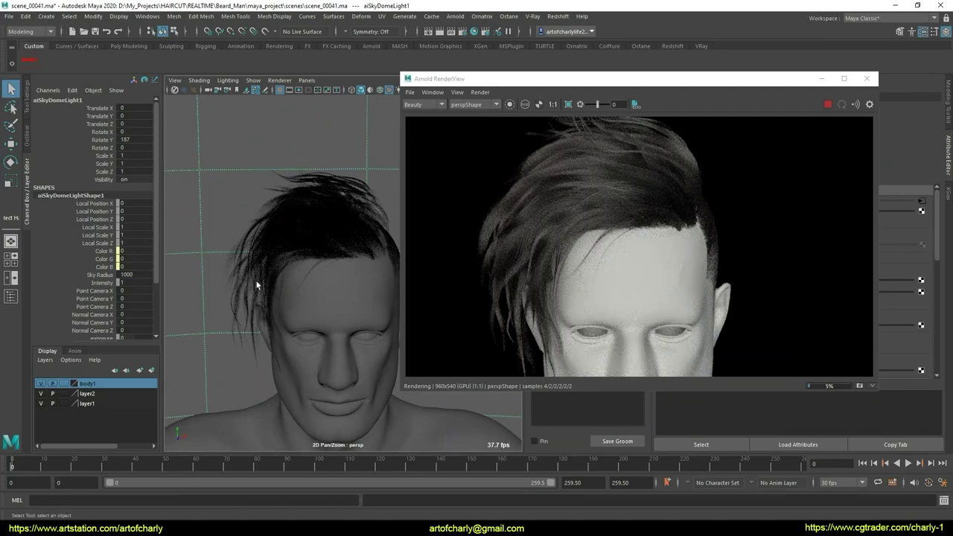
pyautogui.moveTo(349, 258)
pyautogui.keyDown('alt'); pyautogui.mouseDown()
pyautogui.moveTo(288, 266)
pyautogui.moveTo(305, 291)
pyautogui.moveTo(311, 276)
pyautogui.moveTo(244, 262)
pyautogui.moveTo(307, 304)
pyautogui.mouseUp(); pyautogui.keyUp('alt')
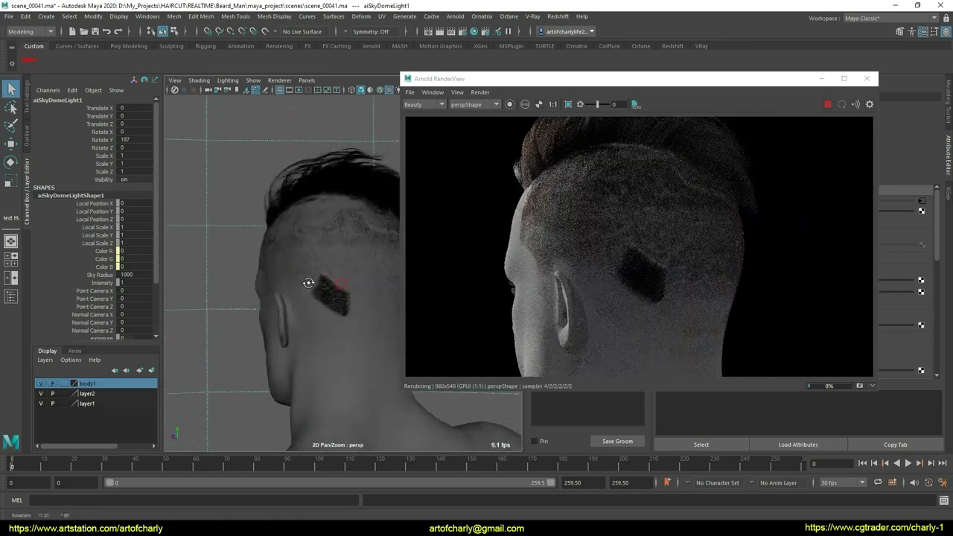
pyautogui.scroll(3, 340, 335)
pyautogui.moveTo(339, 335)
pyautogui.keyDown('alt'); pyautogui.mouseDown()
pyautogui.moveTo(330, 363)
pyautogui.moveTo(340, 285)
pyautogui.moveTo(366, 320)
pyautogui.moveTo(335, 258)
pyautogui.moveTo(369, 285)
pyautogui.moveTo(223, 281)
pyautogui.moveTo(323, 302)
pyautogui.moveTo(302, 266)
pyautogui.moveTo(319, 300)
pyautogui.moveTo(351, 283)
pyautogui.moveTo(436, 283)
pyautogui.moveTo(228, 279)
pyautogui.moveTo(362, 340)
pyautogui.mouseUp(); pyautogui.keyUp('alt')
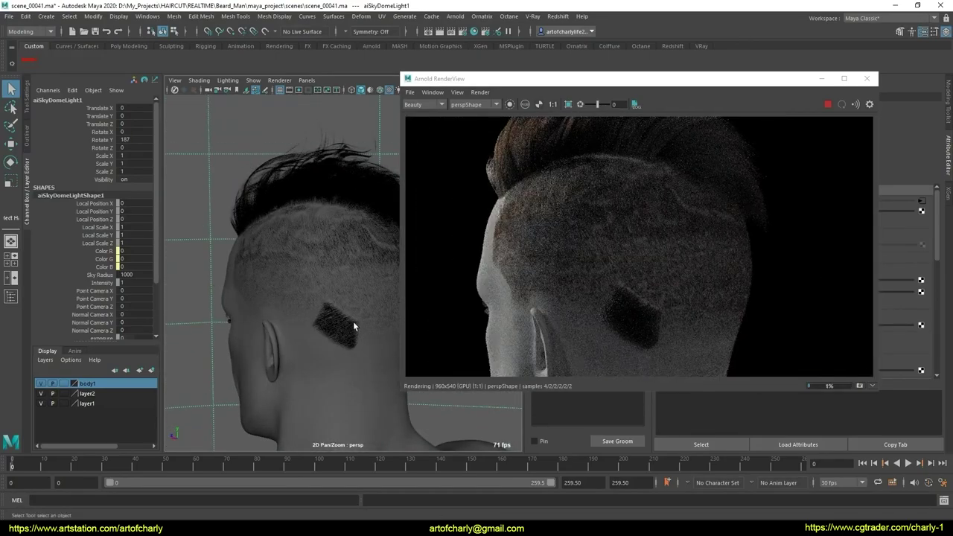
pyautogui.moveTo(311, 231)
pyautogui.keyDown('alt'); pyautogui.mouseDown()
pyautogui.moveTo(342, 277)
pyautogui.moveTo(496, 221)
pyautogui.moveTo(494, 213)
pyautogui.moveTo(405, 229)
pyautogui.moveTo(335, 229)
pyautogui.moveTo(298, 273)
pyautogui.moveTo(341, 272)
pyautogui.moveTo(276, 262)
pyautogui.moveTo(308, 266)
pyautogui.moveTo(305, 256)
pyautogui.mouseUp(); pyautogui.keyUp('alt')
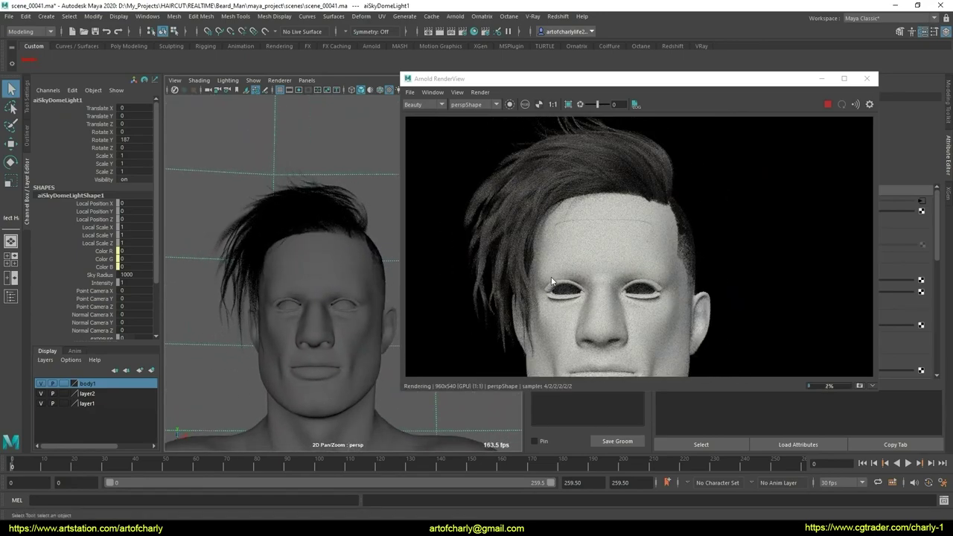
pyautogui.scroll(-3, 552, 282)
pyautogui.scroll(3, 467, 254)
pyautogui.moveTo(275, 293)
pyautogui.keyDown('alt'); pyautogui.mouseDown()
pyautogui.moveTo(251, 300)
pyautogui.moveTo(332, 239)
pyautogui.mouseUp(); pyautogui.keyUp('alt')
pyautogui.moveTo(286, 304)
pyautogui.keyDown('alt'); pyautogui.mouseDown()
pyautogui.moveTo(395, 294)
pyautogui.moveTo(389, 270)
pyautogui.moveTo(305, 258)
pyautogui.moveTo(318, 298)
pyautogui.moveTo(311, 321)
pyautogui.moveTo(326, 255)
pyautogui.moveTo(284, 268)
pyautogui.moveTo(296, 298)
pyautogui.moveTo(245, 330)
pyautogui.moveTo(294, 318)
pyautogui.mouseUp(); pyautogui.keyUp('alt')
pyautogui.keyDown('alt'); pyautogui.moveTo(293, 318); pyautogui.dragTo(345, 333, button='right'); pyautogui.keyUp('alt')
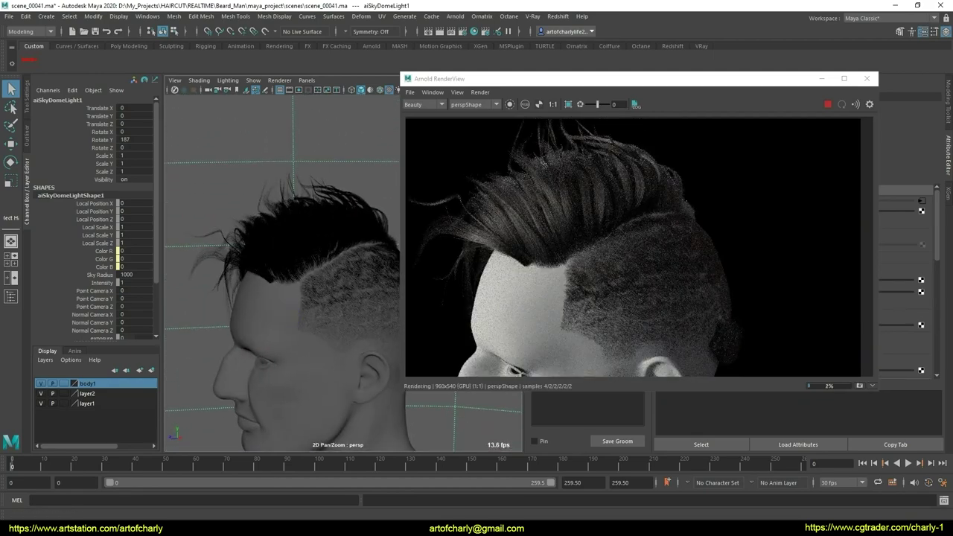
# Dismiss a stray calendar popup and orbit closer onto the head
pyautogui.click(923, 533)
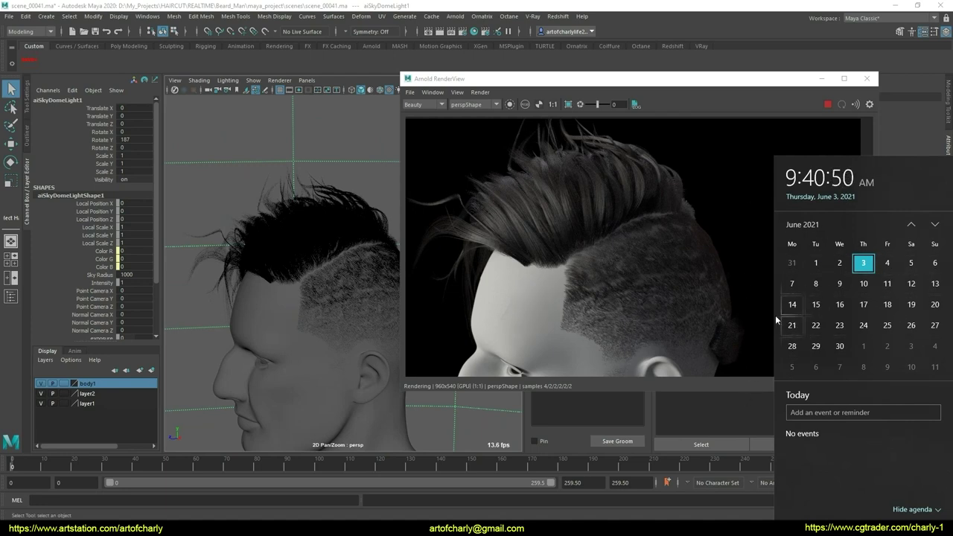
pyautogui.moveTo(753, 317); pyautogui.dragTo(814, 318)
pyautogui.press('Escape')
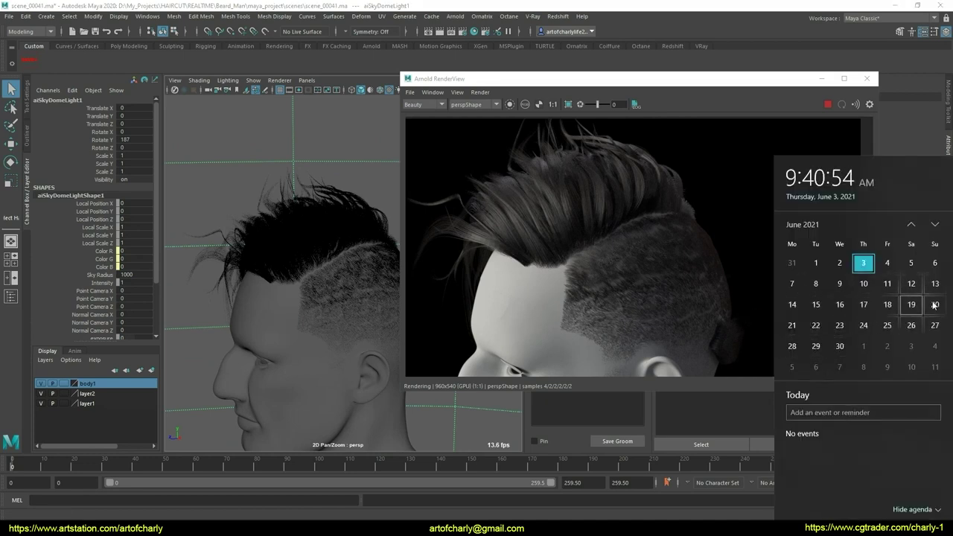
pyautogui.click(816, 305)
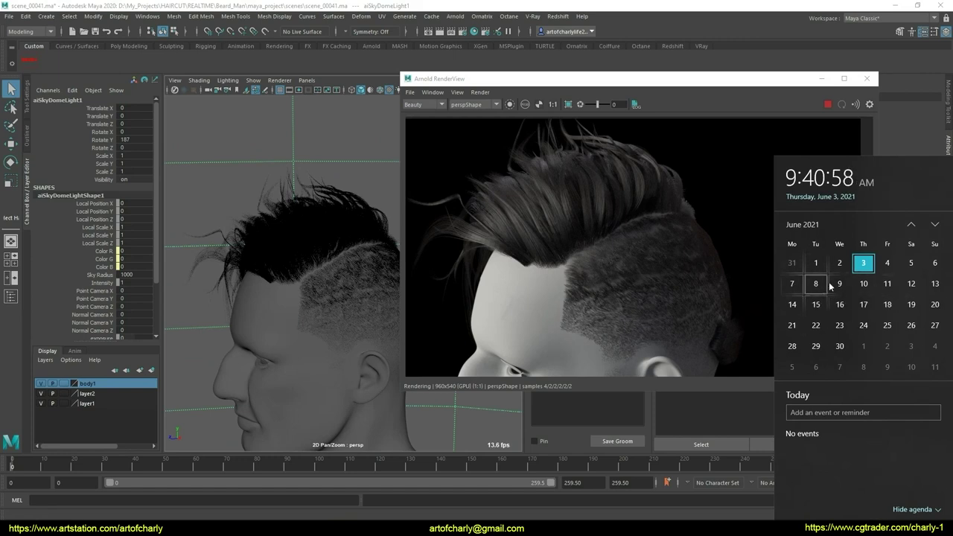
pyautogui.click(912, 284)
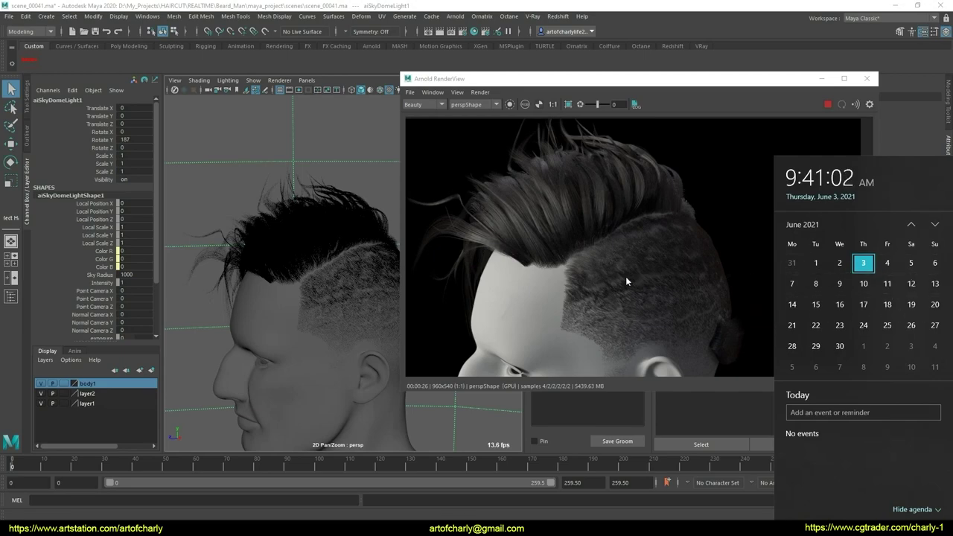
pyautogui.keyDown('alt'); pyautogui.moveTo(265, 312); pyautogui.dragTo(367, 256, button='right'); pyautogui.keyUp('alt')
pyautogui.moveTo(366, 256)
pyautogui.keyDown('alt'); pyautogui.mouseDown()
pyautogui.moveTo(341, 290)
pyautogui.moveTo(282, 235)
pyautogui.moveTo(292, 193)
pyautogui.moveTo(325, 305)
pyautogui.moveTo(351, 254)
pyautogui.moveTo(382, 246)
pyautogui.mouseUp(); pyautogui.keyUp('alt')
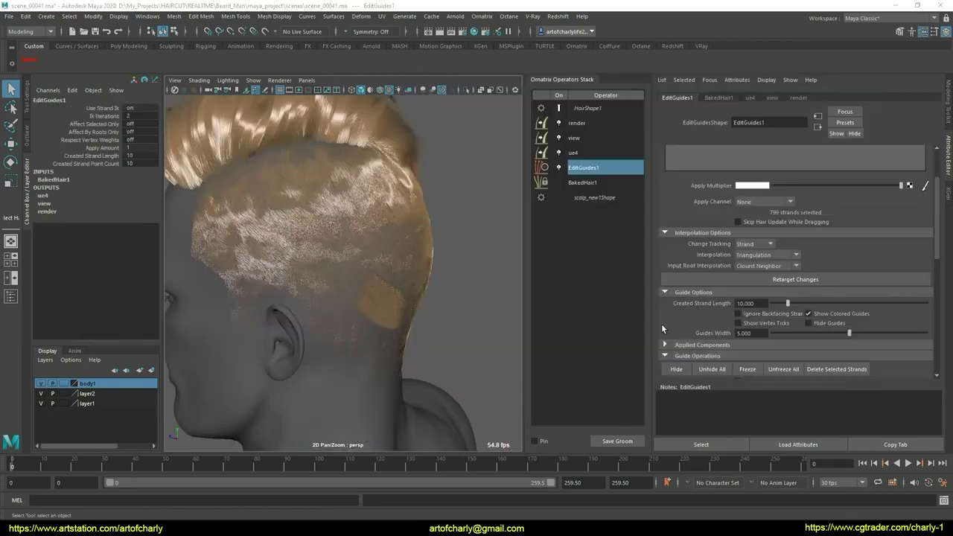
# Set EditGuides1's interpolation to Triangulation, keeping change tracking on Strand
pyautogui.moveTo(480, 362)
pyautogui.keyDown('alt'); pyautogui.mouseDown()
pyautogui.moveTo(454, 284)
pyautogui.moveTo(386, 334)
pyautogui.moveTo(298, 369)
pyautogui.moveTo(419, 294)
pyautogui.mouseUp(); pyautogui.keyUp('alt')
pyautogui.scroll(3, 385, 334)
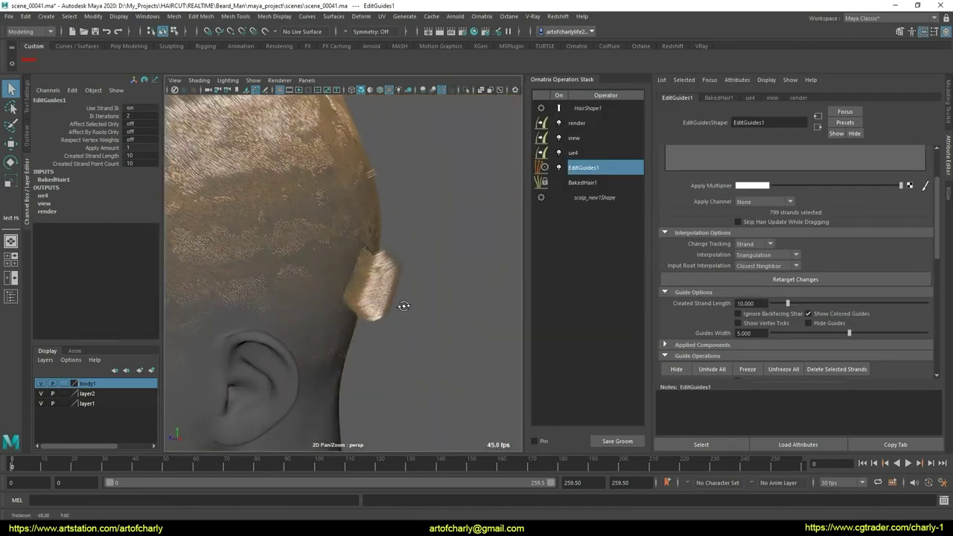
pyautogui.click(569, 170)
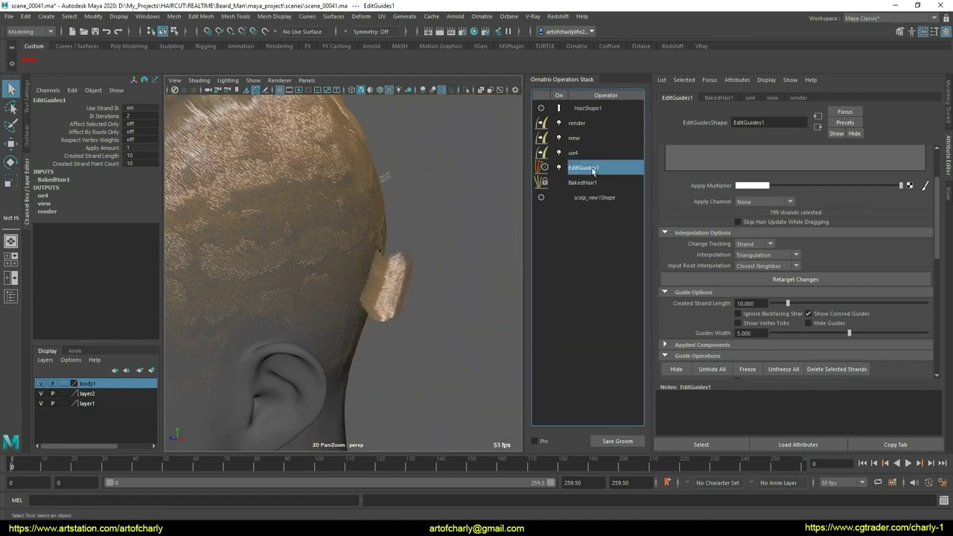
pyautogui.click(779, 247)
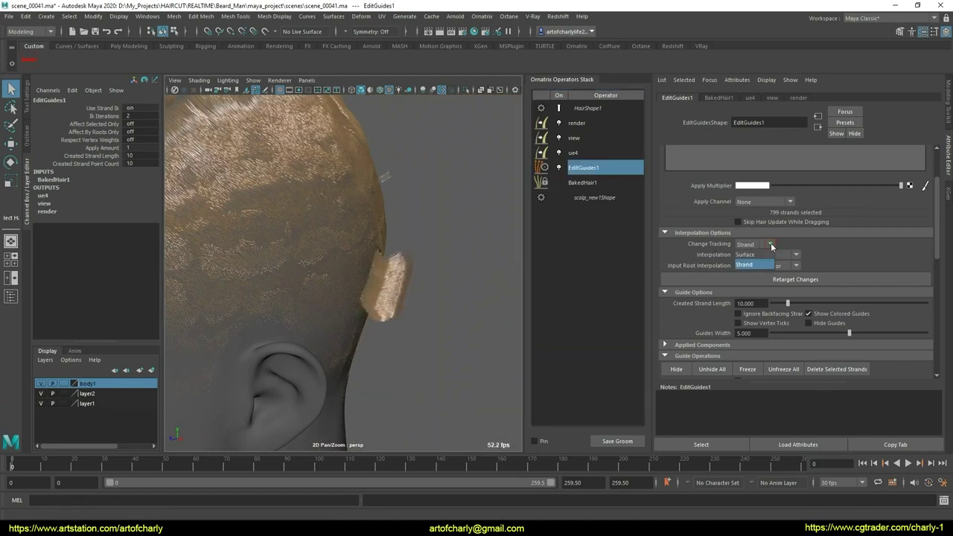
pyautogui.click(775, 249)
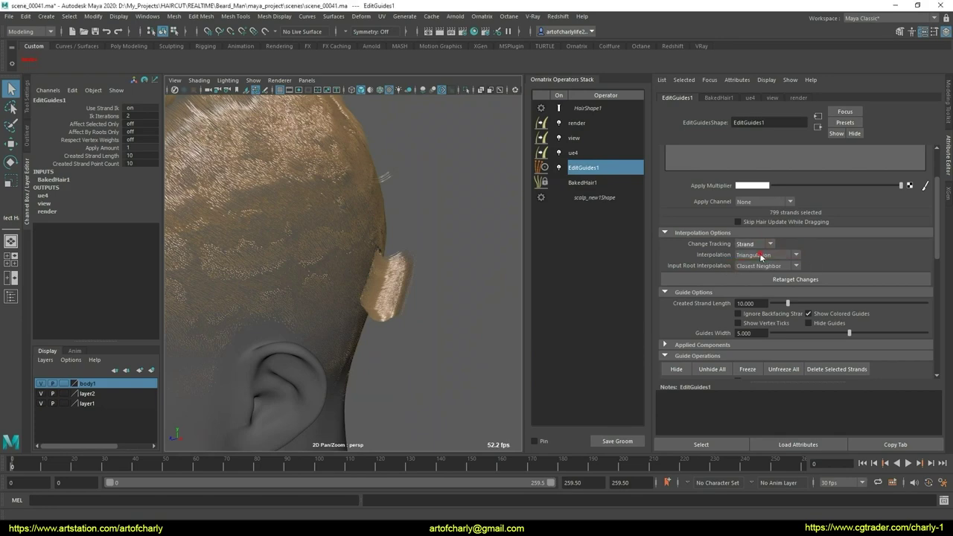
pyautogui.click(760, 254)
pyautogui.click(761, 272)
pyautogui.keyDown('alt'); pyautogui.click(440, 289); pyautogui.keyUp('alt')
# Keep Input Root Interpolation at Closest Neighbor and review the redistributed strands
pyautogui.keyDown('alt'); pyautogui.moveTo(338, 278); pyautogui.dragTo(407, 327); pyautogui.keyUp('alt')
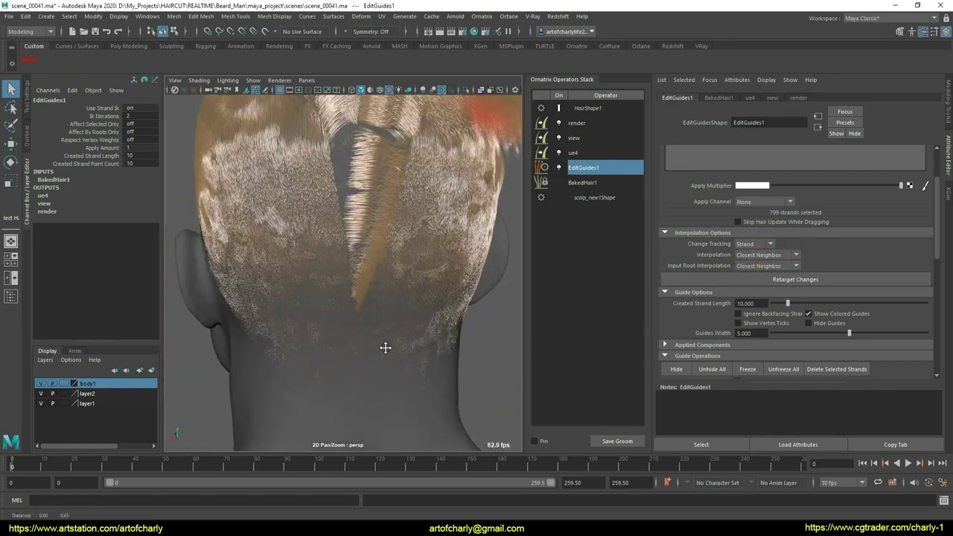
pyautogui.scroll(3, 404, 322)
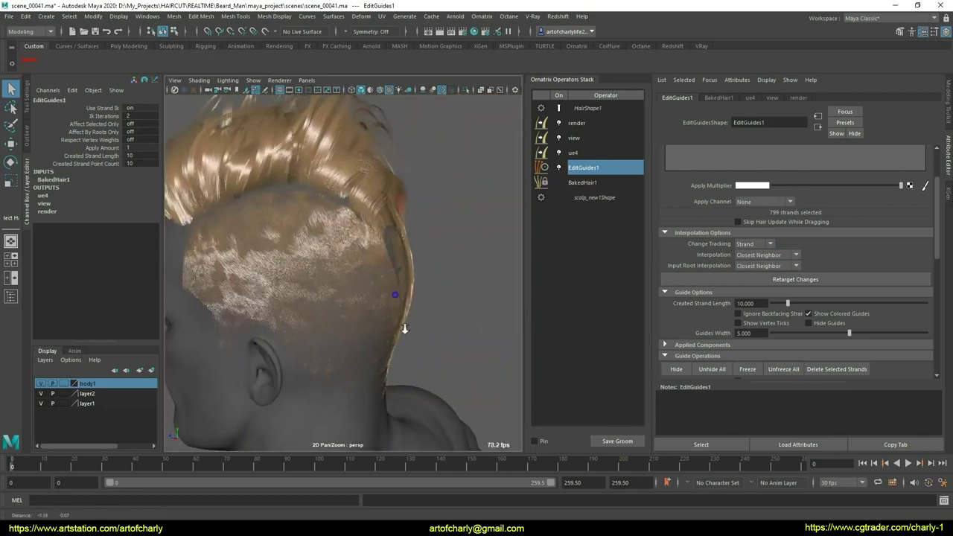
pyautogui.scroll(2, 393, 301)
pyautogui.click(765, 266)
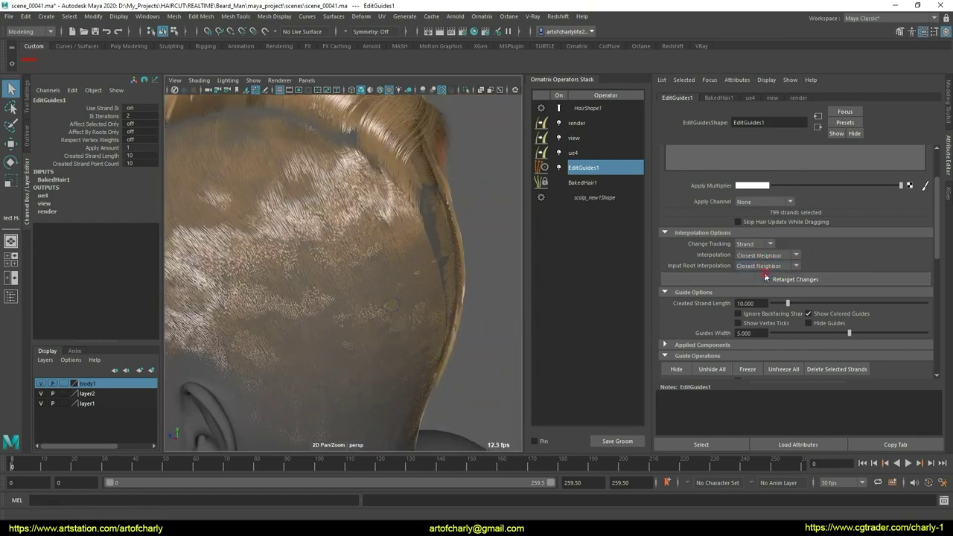
pyautogui.moveTo(445, 274)
pyautogui.keyDown('alt'); pyautogui.mouseDown()
pyautogui.moveTo(424, 281)
pyautogui.moveTo(410, 330)
pyautogui.moveTo(530, 230)
pyautogui.mouseUp(); pyautogui.keyUp('alt')
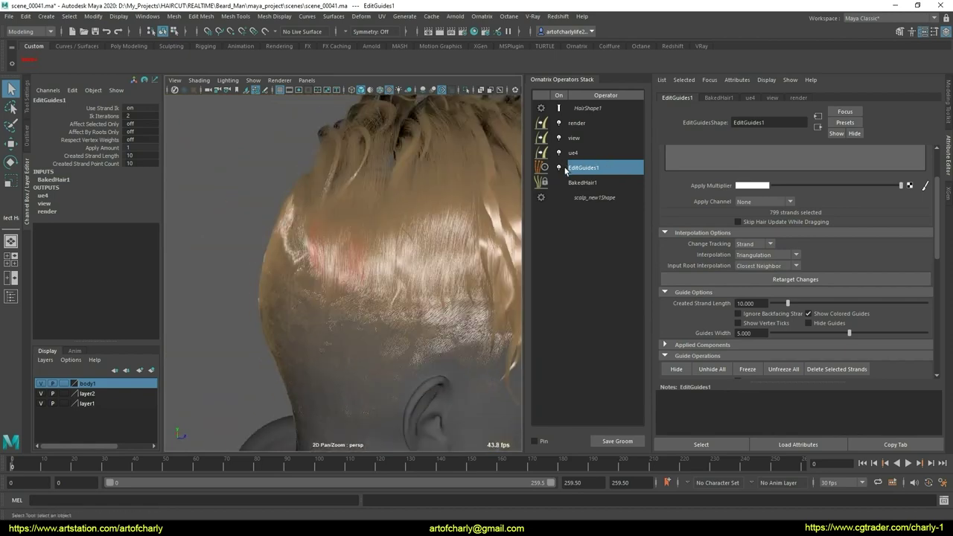
pyautogui.moveTo(373, 266)
pyautogui.keyDown('alt'); pyautogui.mouseDown()
pyautogui.moveTo(355, 254)
pyautogui.moveTo(340, 315)
pyautogui.mouseUp(); pyautogui.keyUp('alt')
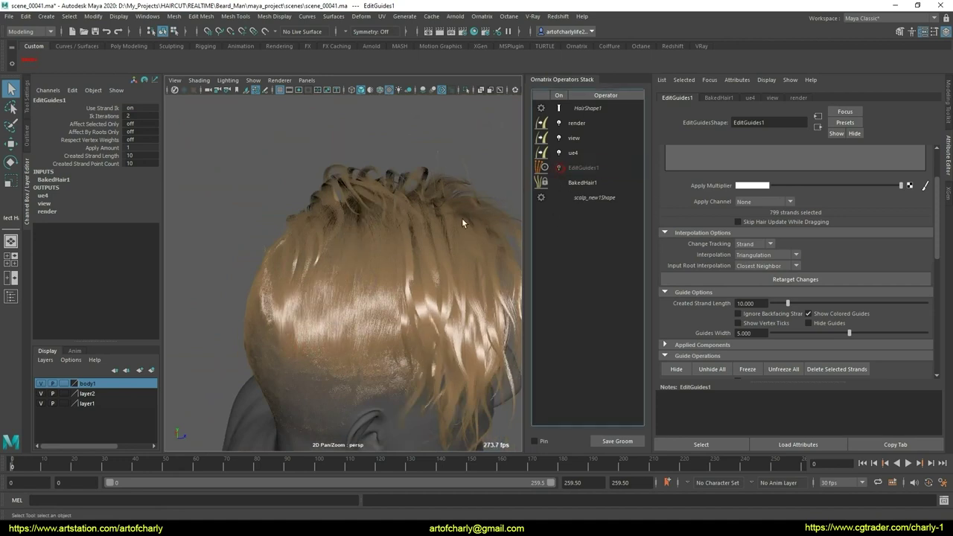
pyautogui.moveTo(349, 275)
pyautogui.keyDown('alt'); pyautogui.mouseDown()
pyautogui.moveTo(378, 266)
pyautogui.moveTo(395, 239)
pyautogui.mouseUp(); pyautogui.keyUp('alt')
# Delete EditGuides1 from the Ornatrix stack and orbit to check the hair
pyautogui.rightClick(589, 173)
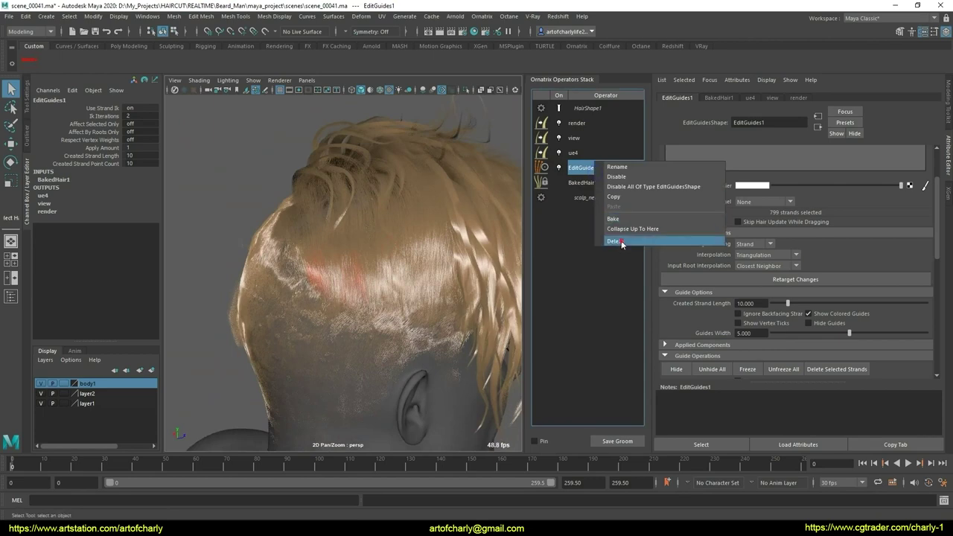
pyautogui.click(595, 240)
pyautogui.keyDown('alt'); pyautogui.moveTo(261, 274); pyautogui.dragTo(436, 272); pyautogui.keyUp('alt')
pyautogui.moveTo(377, 283)
pyautogui.keyDown('alt'); pyautogui.mouseDown()
pyautogui.moveTo(447, 330)
pyautogui.moveTo(425, 305)
pyautogui.mouseUp(); pyautogui.keyUp('alt')
pyautogui.moveTo(357, 264)
pyautogui.keyDown('alt'); pyautogui.mouseDown()
pyautogui.moveTo(502, 261)
pyautogui.moveTo(413, 243)
pyautogui.moveTo(383, 278)
pyautogui.moveTo(389, 351)
pyautogui.moveTo(353, 243)
pyautogui.mouseUp(); pyautogui.keyUp('alt')
pyautogui.moveTo(395, 273)
pyautogui.keyDown('alt'); pyautogui.mouseDown()
pyautogui.moveTo(385, 278)
pyautogui.moveTo(405, 280)
pyautogui.moveTo(379, 261)
pyautogui.moveTo(351, 266)
pyautogui.moveTo(389, 284)
pyautogui.moveTo(422, 276)
pyautogui.moveTo(383, 298)
pyautogui.moveTo(468, 283)
pyautogui.moveTo(360, 301)
pyautogui.moveTo(271, 198)
pyautogui.mouseUp(); pyautogui.keyUp('alt')
# Inspect the crown up close, then show BakedHair1's attributes
pyautogui.moveTo(330, 307)
pyautogui.keyDown('alt'); pyautogui.mouseDown()
pyautogui.moveTo(323, 291)
pyautogui.moveTo(282, 319)
pyautogui.mouseUp(); pyautogui.keyUp('alt')
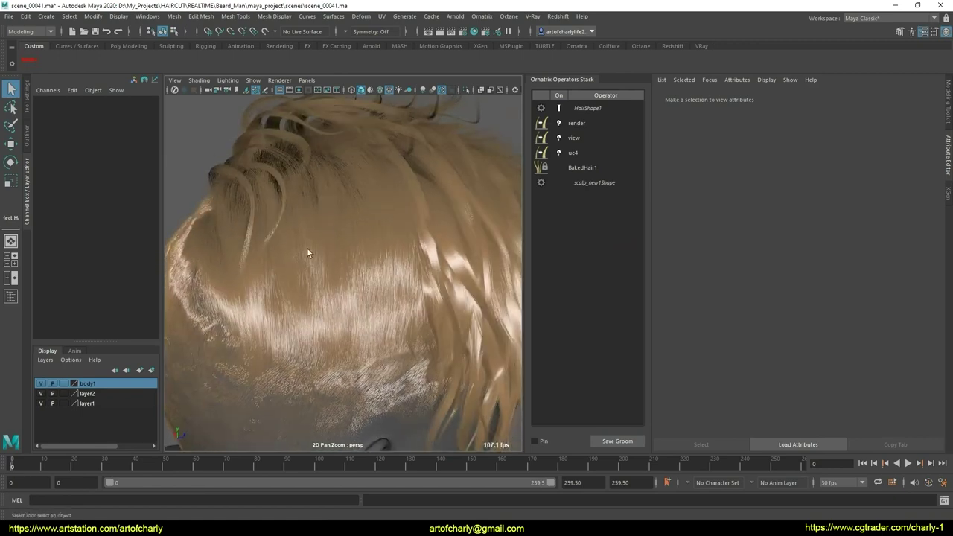
pyautogui.keyDown('alt'); pyautogui.moveTo(308, 253); pyautogui.dragTo(311, 298); pyautogui.keyUp('alt')
pyautogui.moveTo(331, 216)
pyautogui.keyDown('alt'); pyautogui.mouseDown()
pyautogui.moveTo(325, 243)
pyautogui.moveTo(362, 273)
pyautogui.moveTo(345, 264)
pyautogui.moveTo(364, 265)
pyautogui.moveTo(346, 248)
pyautogui.mouseUp(); pyautogui.keyUp('alt')
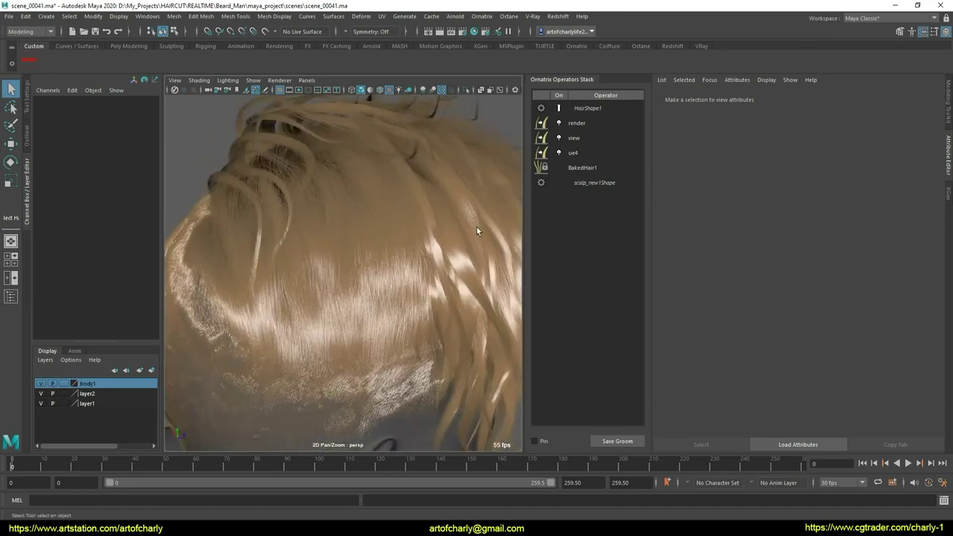
pyautogui.keyDown('alt'); pyautogui.moveTo(420, 221); pyautogui.dragTo(372, 290); pyautogui.keyUp('alt')
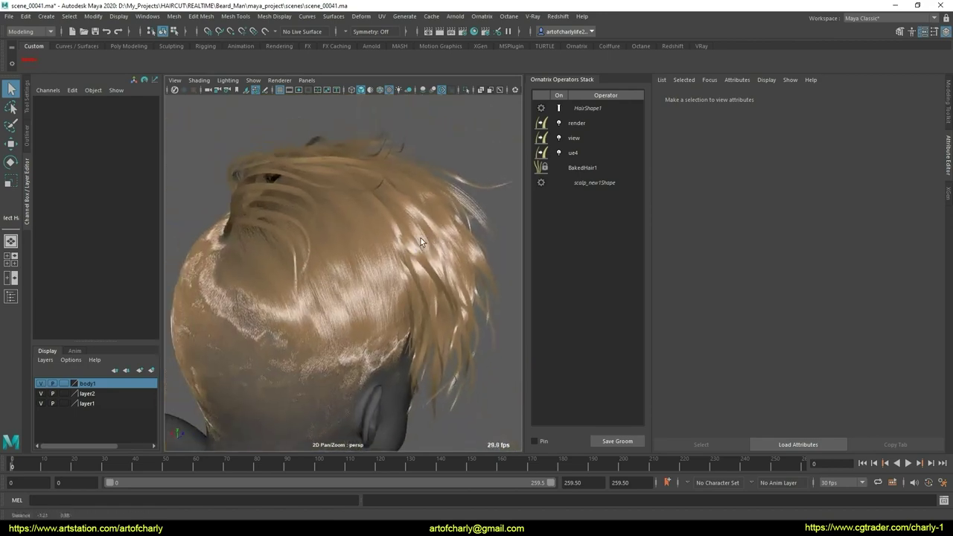
pyautogui.moveTo(373, 290)
pyautogui.keyDown('alt'); pyautogui.mouseDown(button='right')
pyautogui.moveTo(354, 321)
pyautogui.moveTo(511, 198)
pyautogui.mouseUp(button='right'); pyautogui.keyUp('alt')
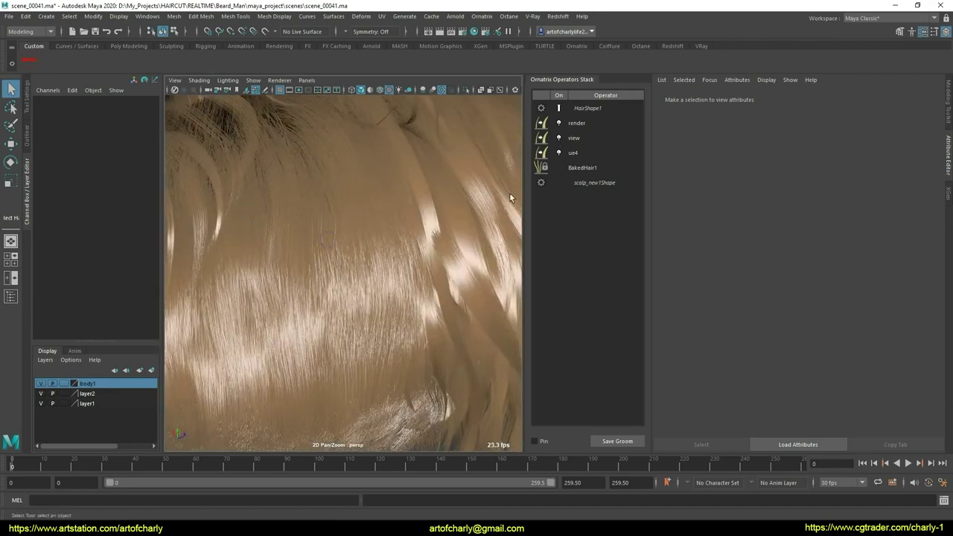
pyautogui.click(605, 167)
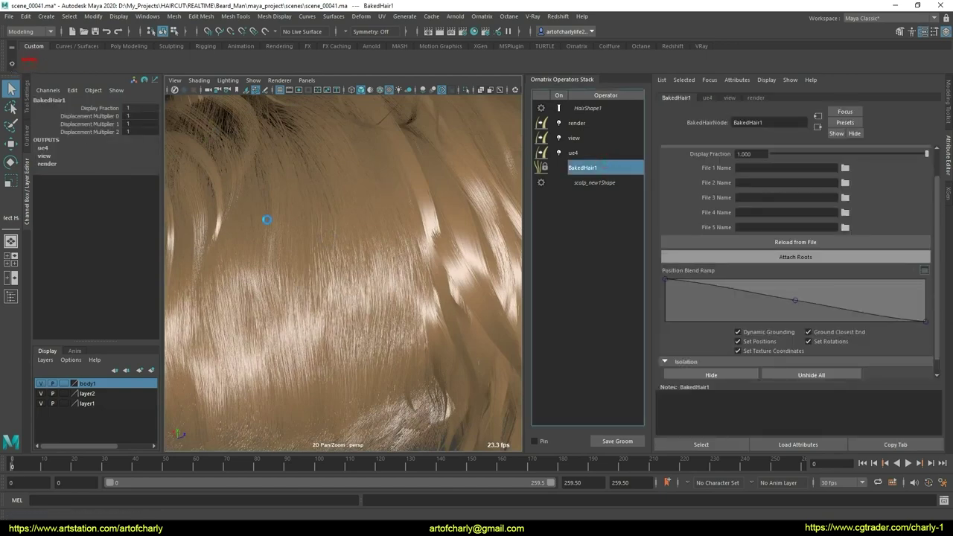
pyautogui.scroll(-3, 339, 231)
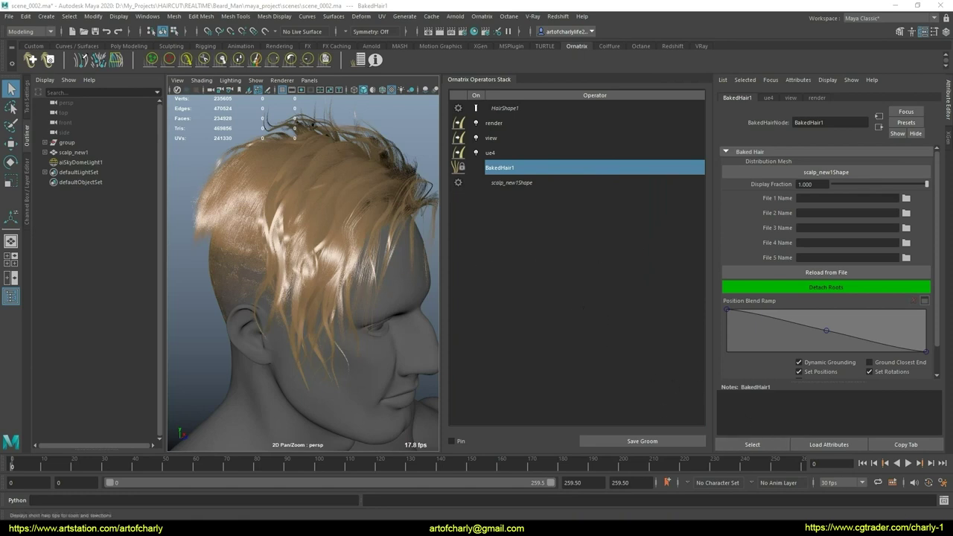
pyautogui.press('super+alt+d')
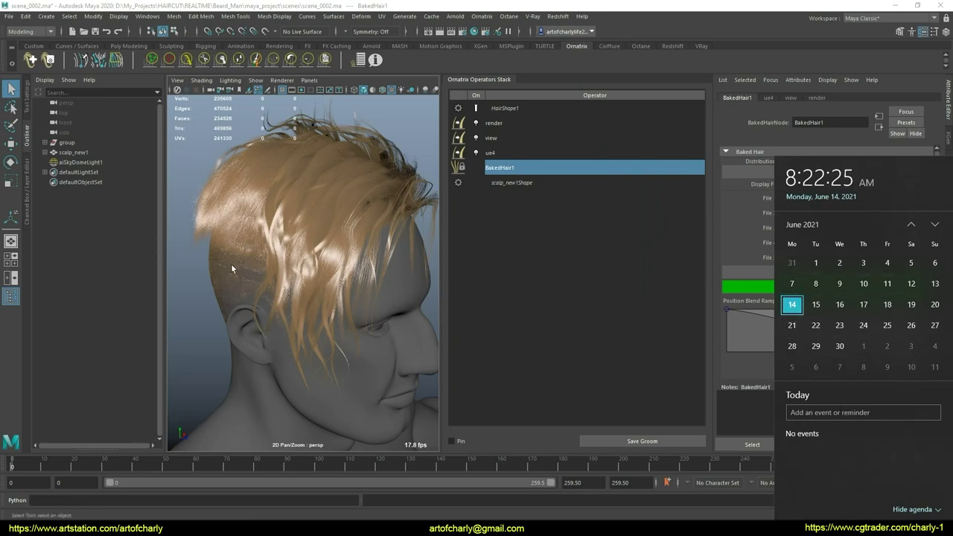
pyautogui.moveTo(231, 264)
pyautogui.keyDown('alt'); pyautogui.mouseDown()
pyautogui.moveTo(194, 225)
pyautogui.moveTo(254, 204)
pyautogui.mouseUp(); pyautogui.keyUp('alt')
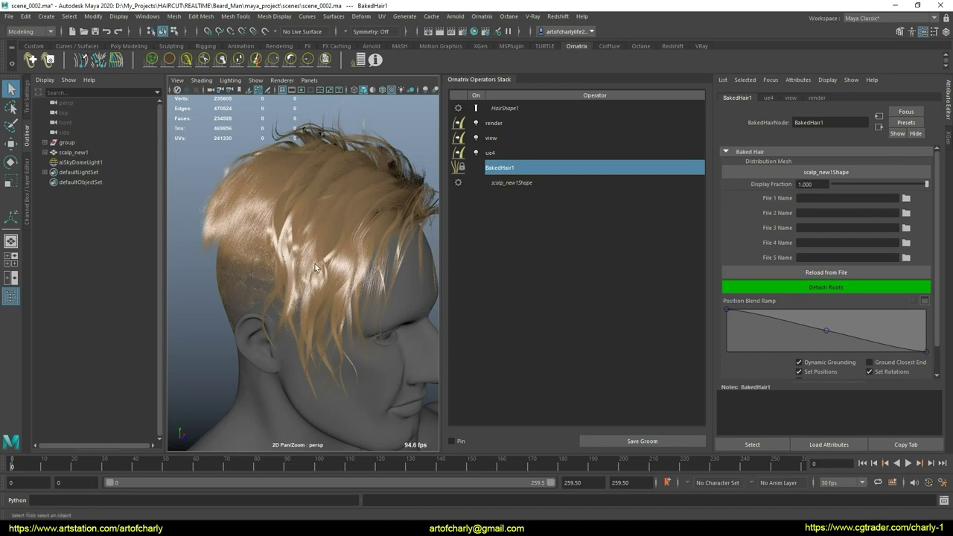
pyautogui.moveTo(366, 219)
pyautogui.keyDown('alt'); pyautogui.mouseDown()
pyautogui.moveTo(310, 233)
pyautogui.moveTo(405, 224)
pyautogui.mouseUp(); pyautogui.keyUp('alt')
pyautogui.keyDown('alt'); pyautogui.moveTo(404, 223); pyautogui.dragTo(415, 276, button='right'); pyautogui.keyUp('alt')
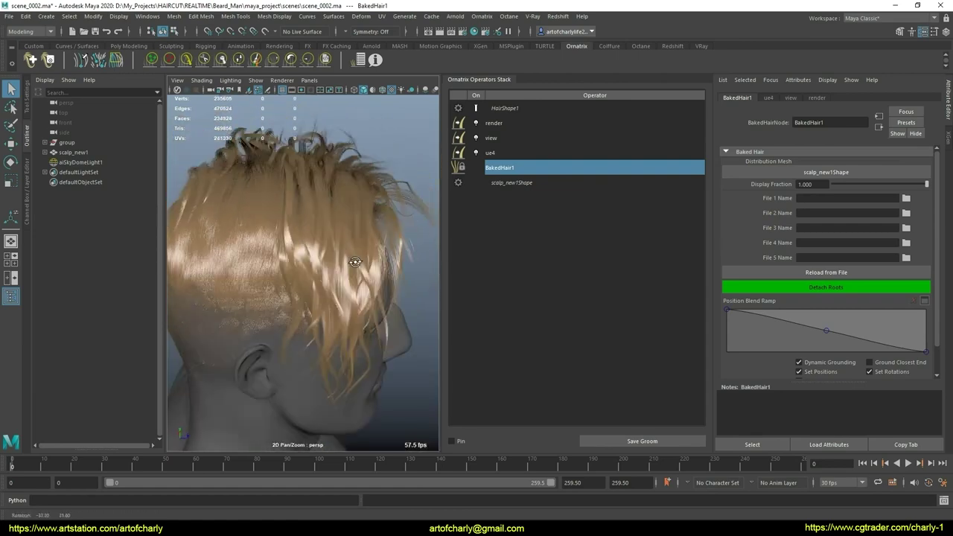
pyautogui.keyDown('alt'); pyautogui.moveTo(415, 276); pyautogui.dragTo(365, 277, button='middle'); pyautogui.keyUp('alt')
pyautogui.moveTo(365, 277)
pyautogui.keyDown('alt'); pyautogui.mouseDown()
pyautogui.moveTo(348, 289)
pyautogui.moveTo(363, 277)
pyautogui.mouseUp(); pyautogui.keyUp('alt')
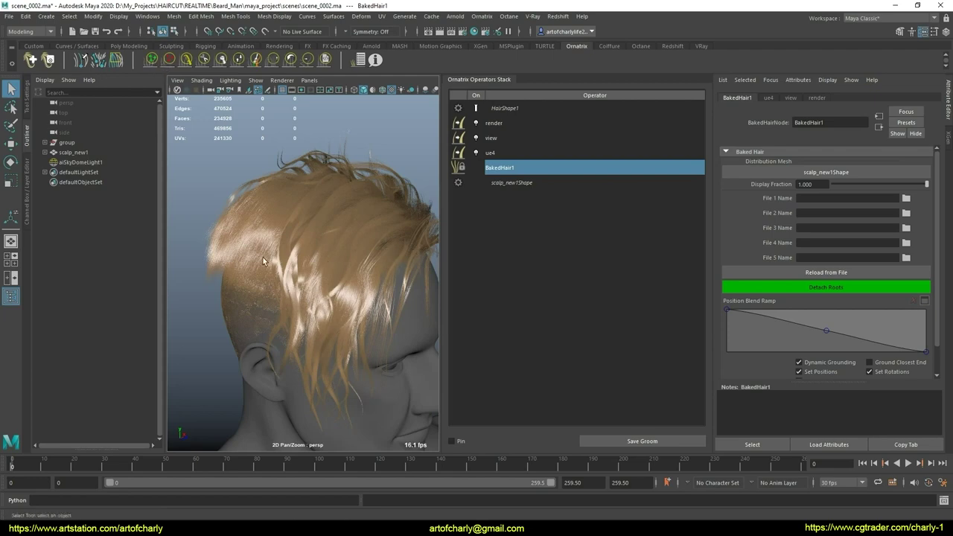
pyautogui.moveTo(335, 228)
pyautogui.keyDown('alt'); pyautogui.mouseDown()
pyautogui.moveTo(315, 228)
pyautogui.moveTo(383, 254)
pyautogui.moveTo(280, 269)
pyautogui.moveTo(334, 308)
pyautogui.moveTo(344, 296)
pyautogui.moveTo(253, 276)
pyautogui.moveTo(270, 276)
pyautogui.moveTo(293, 255)
pyautogui.moveTo(304, 223)
pyautogui.moveTo(238, 245)
pyautogui.moveTo(251, 276)
pyautogui.moveTo(300, 248)
pyautogui.moveTo(261, 268)
pyautogui.moveTo(347, 268)
pyautogui.mouseUp(); pyautogui.keyUp('alt')
pyautogui.scroll(5, 358, 241)
pyautogui.scroll(-5, 358, 242)
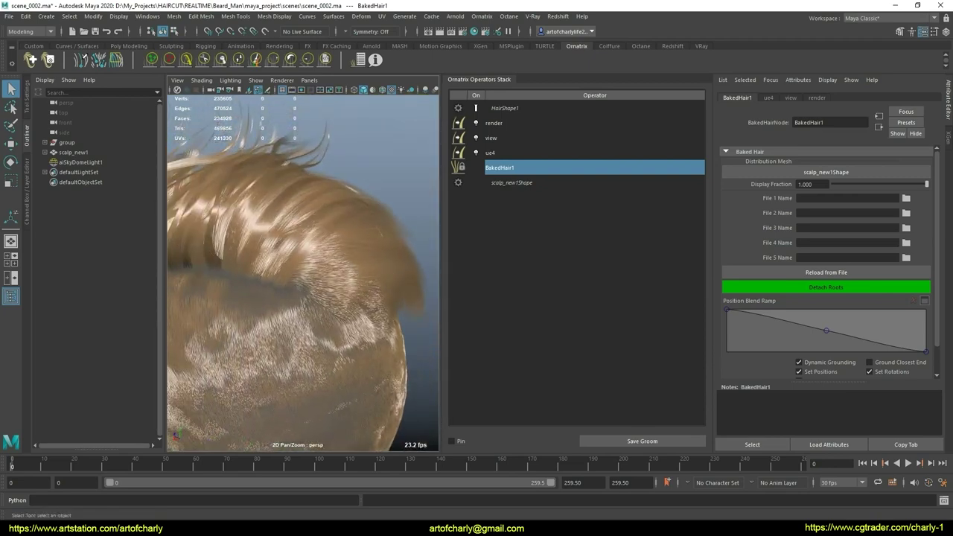
pyautogui.moveTo(269, 277)
pyautogui.keyDown('alt'); pyautogui.mouseDown()
pyautogui.moveTo(243, 240)
pyautogui.moveTo(257, 245)
pyautogui.moveTo(268, 270)
pyautogui.moveTo(283, 247)
pyautogui.mouseUp(); pyautogui.keyUp('alt')
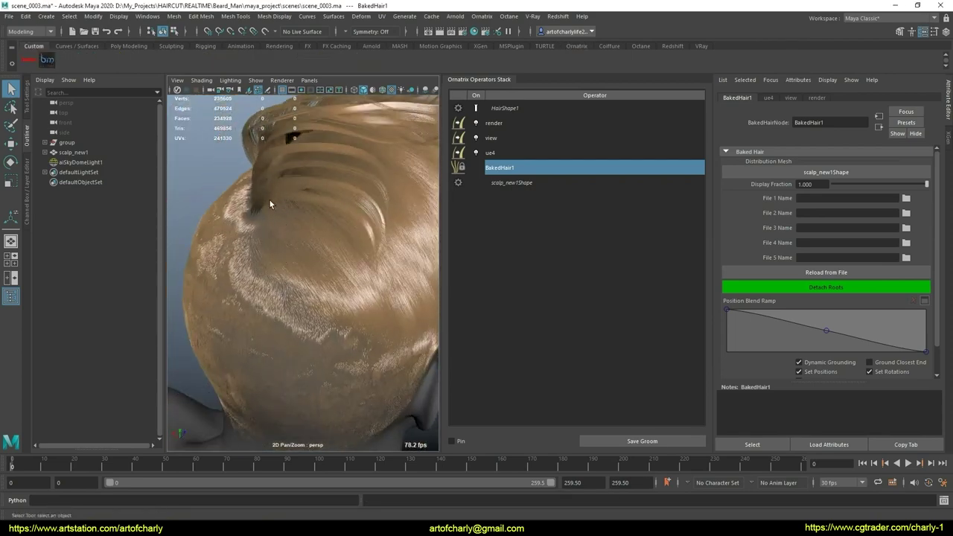
# Start hiding hair from BakedHair1's Isolation section with a Lasso selection shape
pyautogui.scroll(-2, 798, 288)
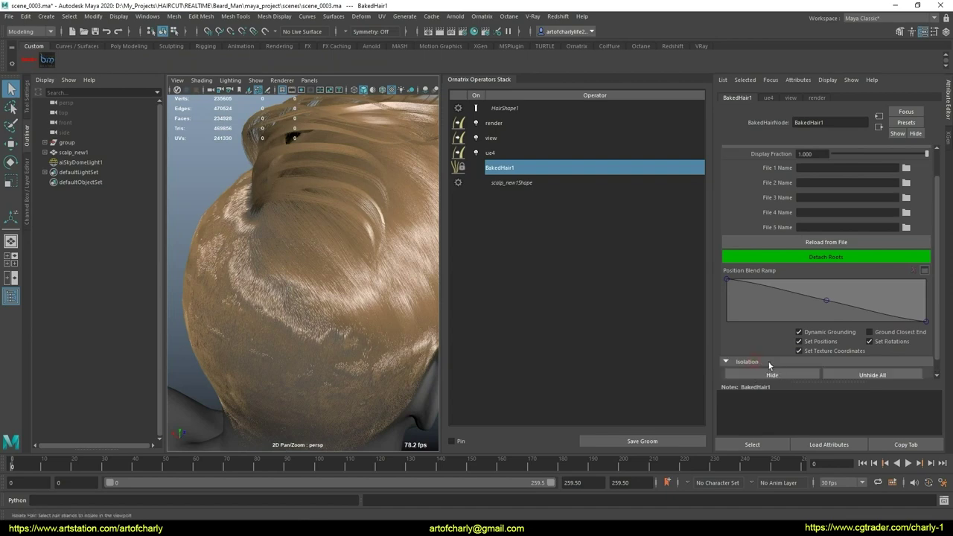
pyautogui.click(763, 372)
pyautogui.moveTo(498, 331)
pyautogui.keyDown('alt'); pyautogui.mouseDown()
pyautogui.moveTo(310, 313)
pyautogui.moveTo(315, 266)
pyautogui.mouseUp(); pyautogui.keyUp('alt')
pyautogui.scroll(3, 315, 266)
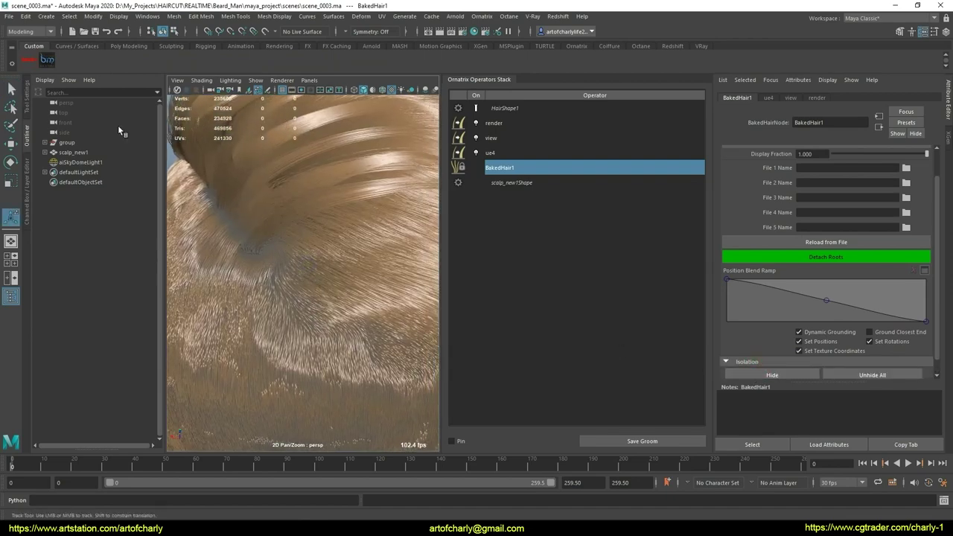
pyautogui.click(27, 111)
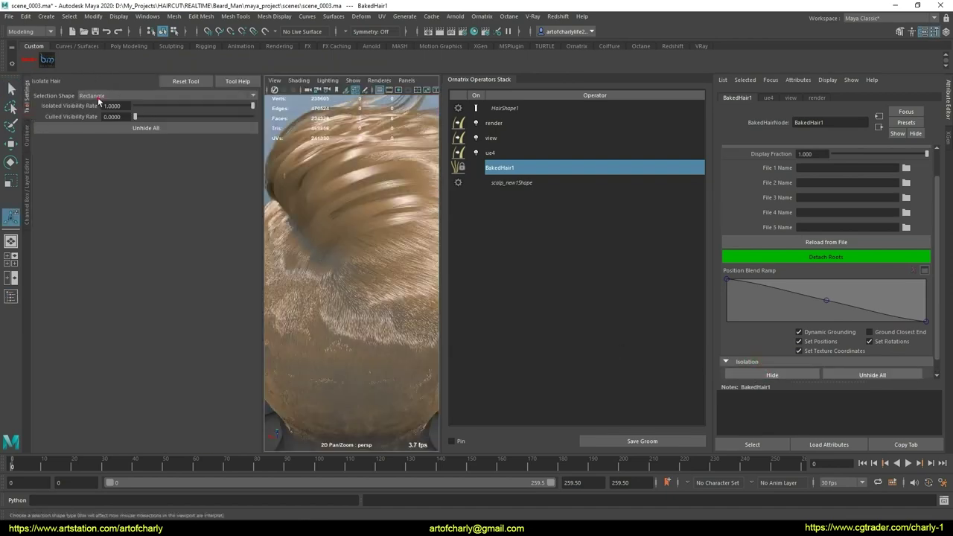
pyautogui.click(89, 96)
pyautogui.click(81, 105)
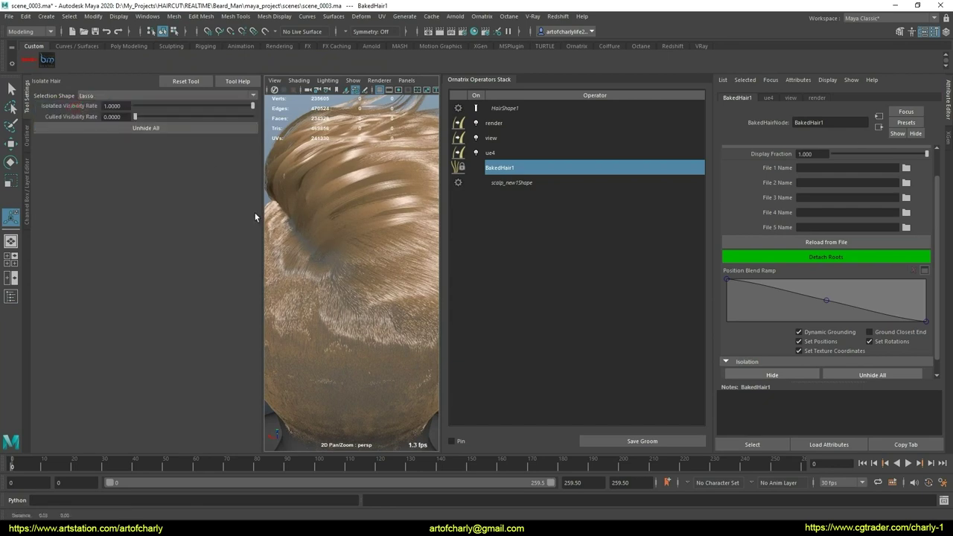
# Lasso a hair patch on the crown and orbit around the isolated strands
pyautogui.moveTo(276, 223)
pyautogui.keyDown('alt'); pyautogui.mouseDown()
pyautogui.moveTo(370, 287)
pyautogui.moveTo(336, 236)
pyautogui.moveTo(344, 314)
pyautogui.mouseUp(); pyautogui.keyUp('alt')
pyautogui.moveTo(336, 285)
pyautogui.keyDown('alt'); pyautogui.mouseDown(button='middle')
pyautogui.moveTo(398, 251)
pyautogui.moveTo(366, 283)
pyautogui.mouseUp(button='middle'); pyautogui.keyUp('alt')
pyautogui.moveTo(367, 283)
pyautogui.keyDown('alt'); pyautogui.mouseDown()
pyautogui.moveTo(266, 273)
pyautogui.moveTo(291, 170)
pyautogui.mouseUp(); pyautogui.keyUp('alt')
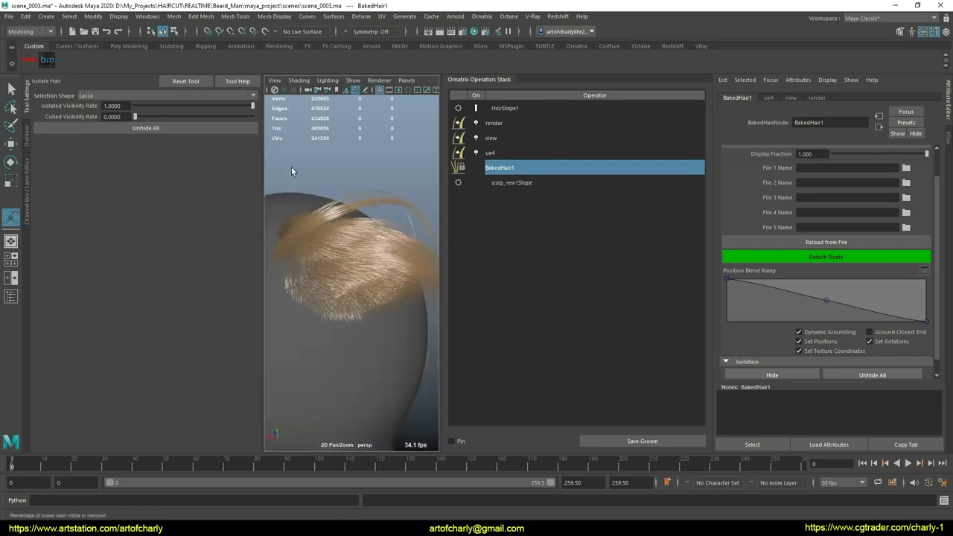
pyautogui.moveTo(402, 209)
pyautogui.keyDown('alt'); pyautogui.mouseDown()
pyautogui.moveTo(311, 273)
pyautogui.moveTo(451, 285)
pyautogui.mouseUp(); pyautogui.keyUp('alt')
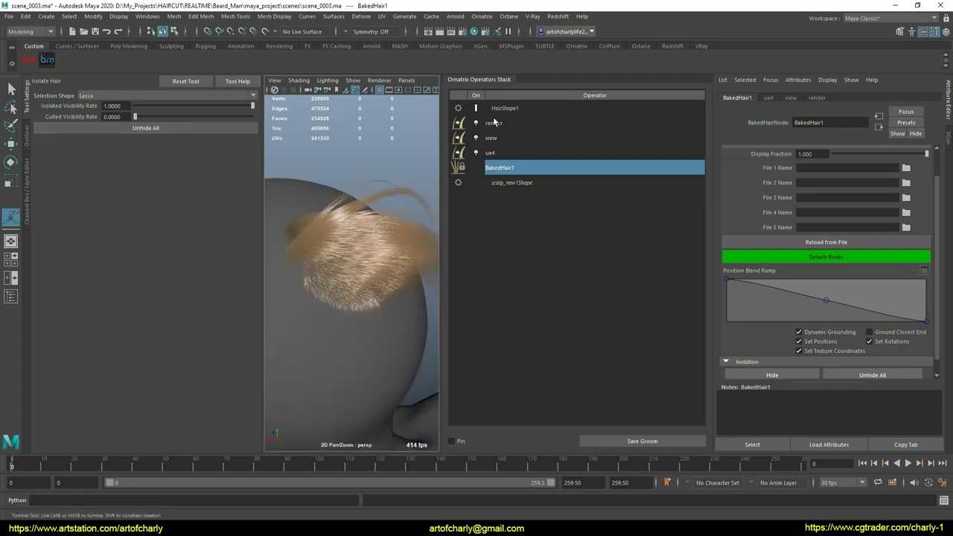
# Add an Edit Guides operator to the hair stack with change tracking set to Strand
pyautogui.click(482, 16)
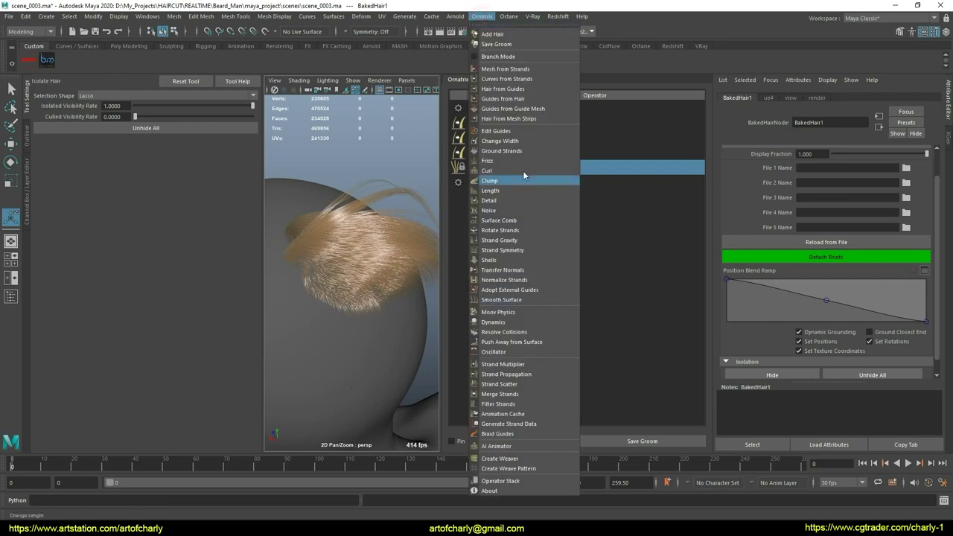
pyautogui.click(508, 132)
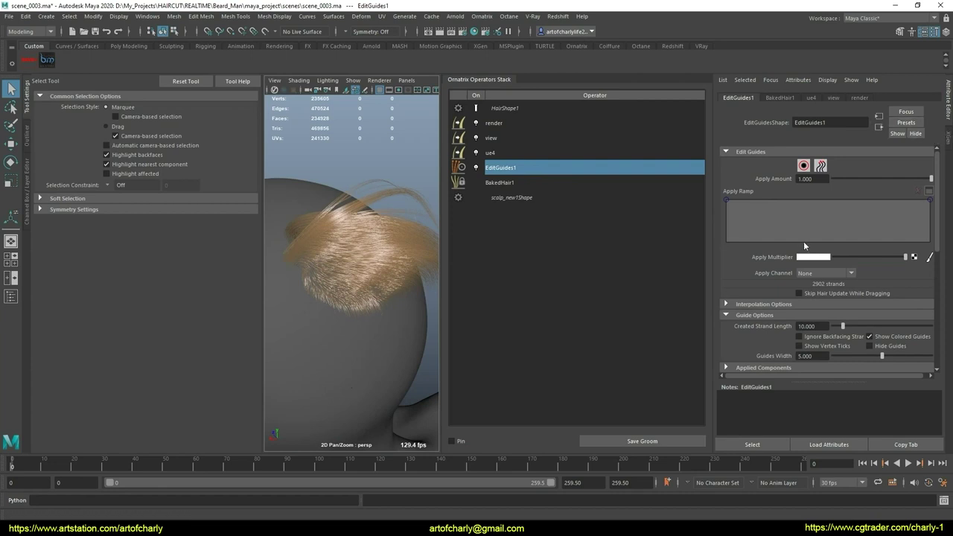
pyautogui.scroll(-3, 760, 281)
pyautogui.scroll(-3, 760, 281)
pyautogui.scroll(-2, 760, 281)
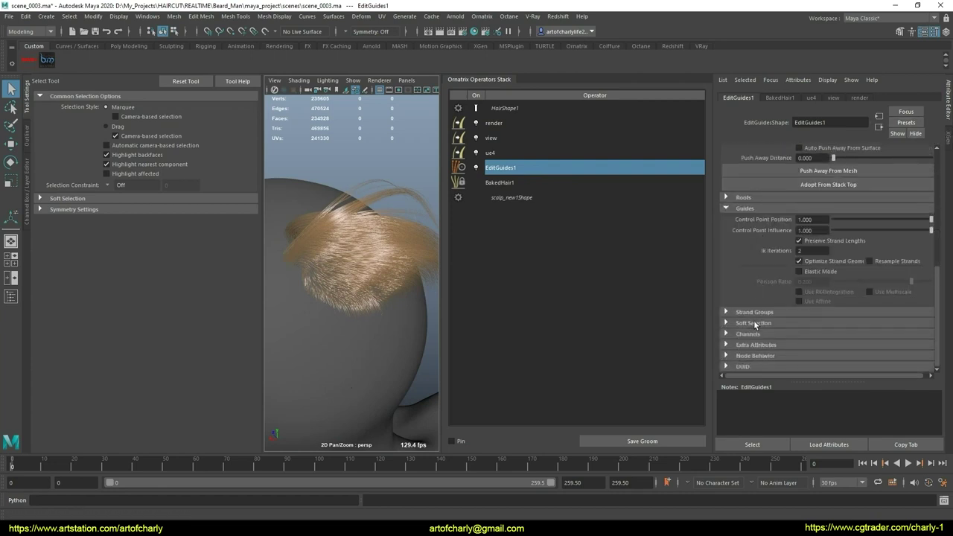
pyautogui.scroll(3, 753, 305)
pyautogui.scroll(1, 771, 205)
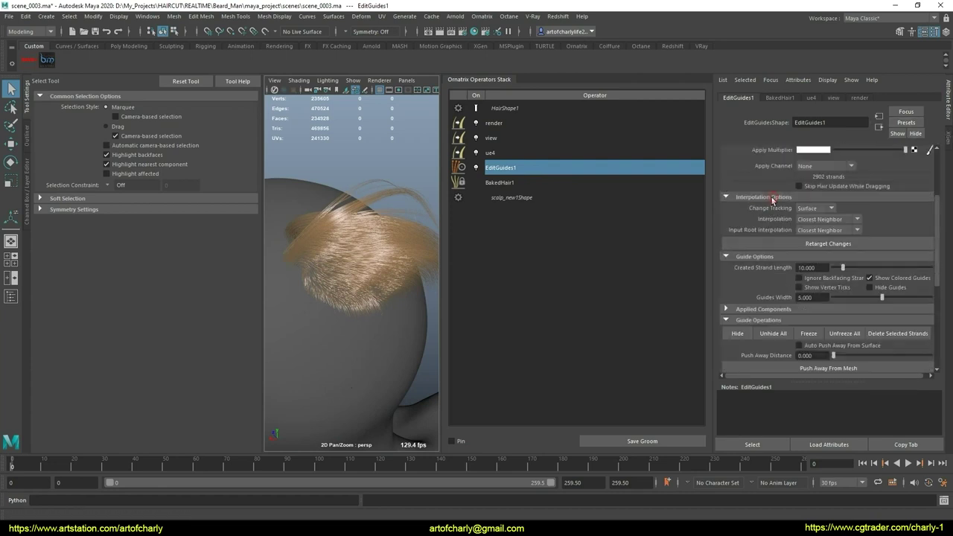
pyautogui.click(817, 210)
pyautogui.click(812, 216)
pyautogui.moveTo(387, 269)
pyautogui.keyDown('alt'); pyautogui.mouseDown()
pyautogui.moveTo(339, 268)
pyautogui.moveTo(328, 298)
pyautogui.moveTo(371, 251)
pyautogui.mouseUp(); pyautogui.keyUp('alt')
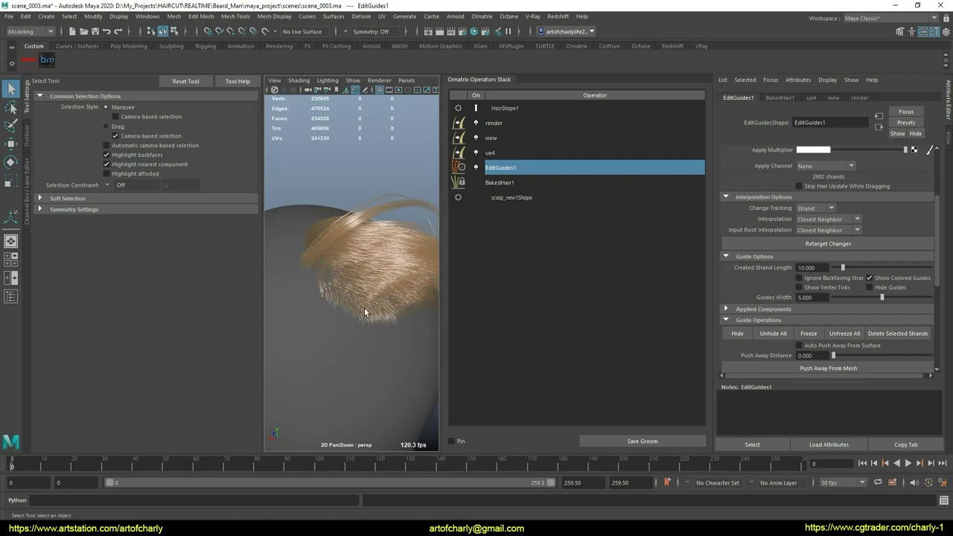
pyautogui.scroll(3, 828, 231)
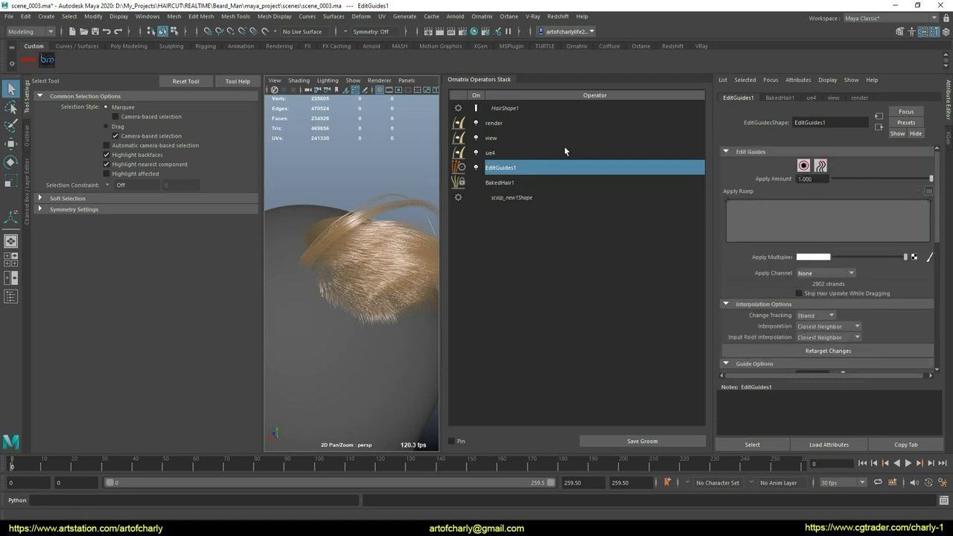
# Turn on guide editing and select the single guide strand 275
pyautogui.click(477, 110)
pyautogui.click(804, 165)
pyautogui.scroll(3, 414, 220)
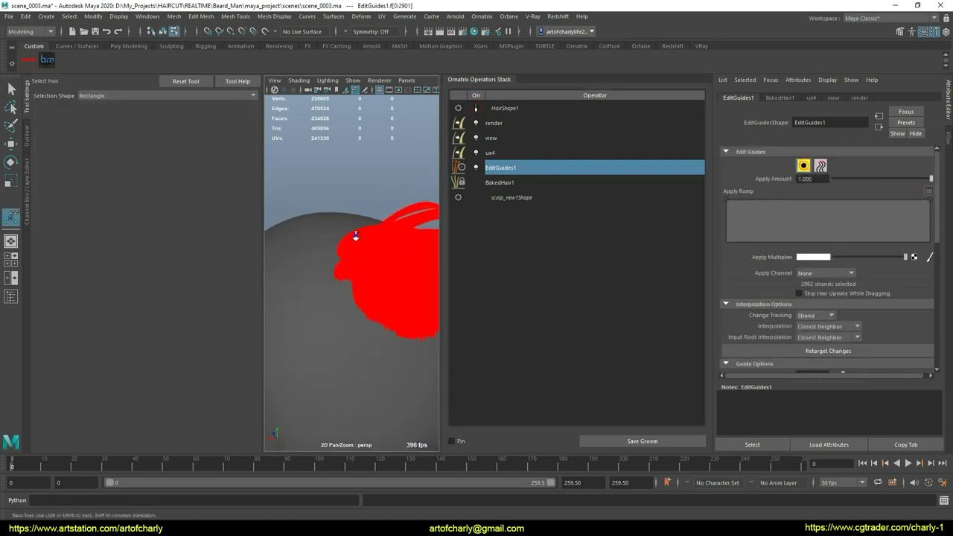
pyautogui.scroll(3, 294, 238)
pyautogui.scroll(3, 294, 238)
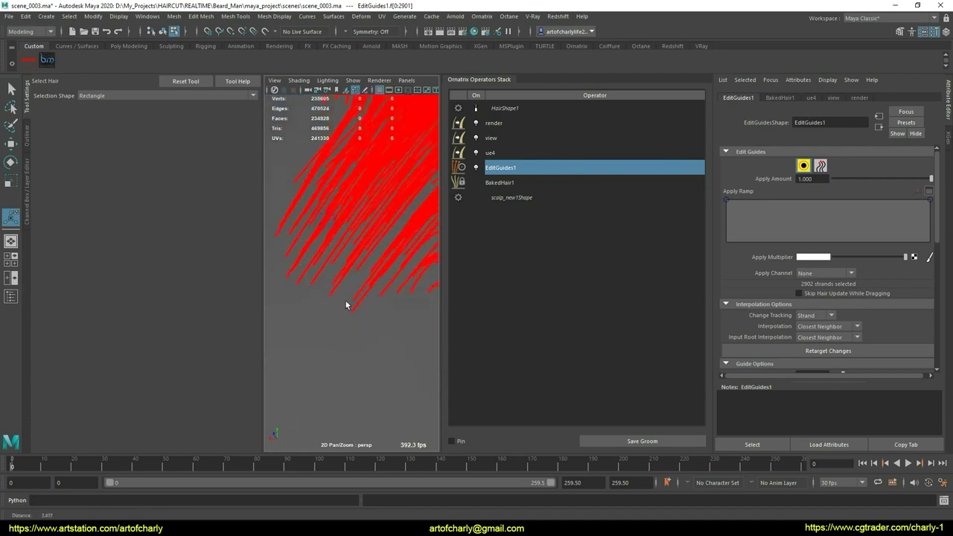
pyautogui.click(294, 290)
pyautogui.scroll(-5, 340, 351)
pyautogui.scroll(3, 360, 267)
pyautogui.scroll(5, 387, 355)
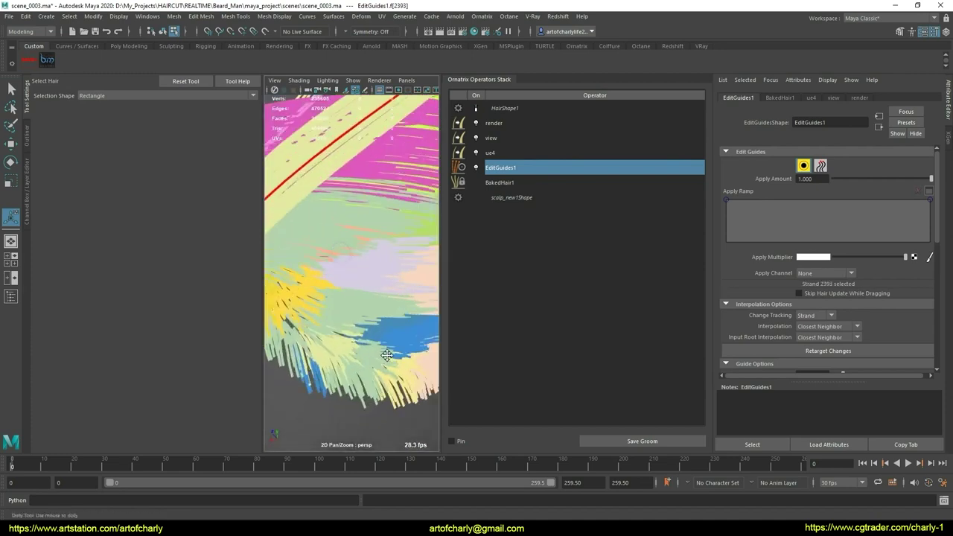
# Invert the selection to every strand except 275 and scroll down to Guide Operations
pyautogui.moveTo(386, 355)
pyautogui.keyDown('alt'); pyautogui.mouseDown()
pyautogui.moveTo(414, 313)
pyautogui.moveTo(326, 338)
pyautogui.mouseUp(); pyautogui.keyUp('alt')
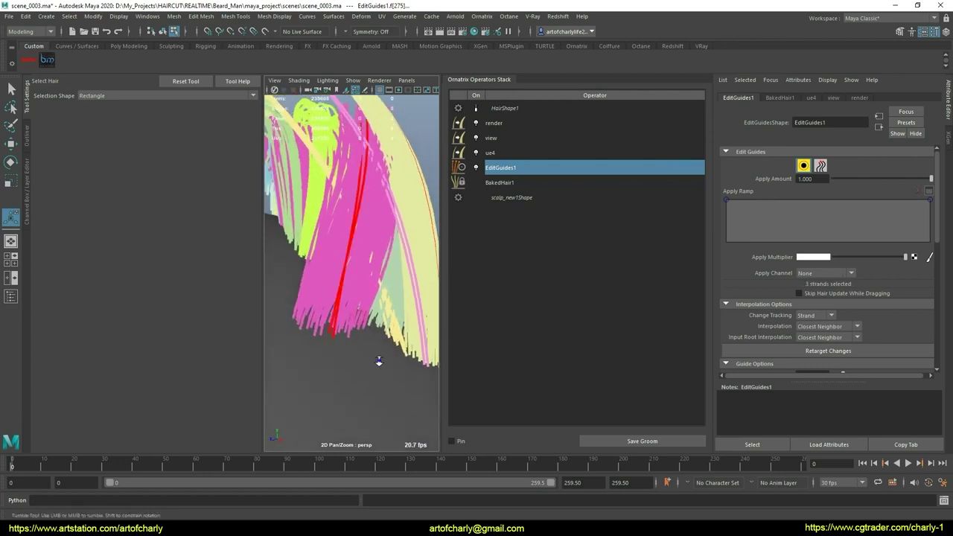
pyautogui.keyDown('alt'); pyautogui.moveTo(380, 361); pyautogui.dragTo(357, 396); pyautogui.keyUp('alt')
pyautogui.keyDown('alt'); pyautogui.moveTo(357, 395); pyautogui.dragTo(341, 363, button='middle'); pyautogui.keyUp('alt')
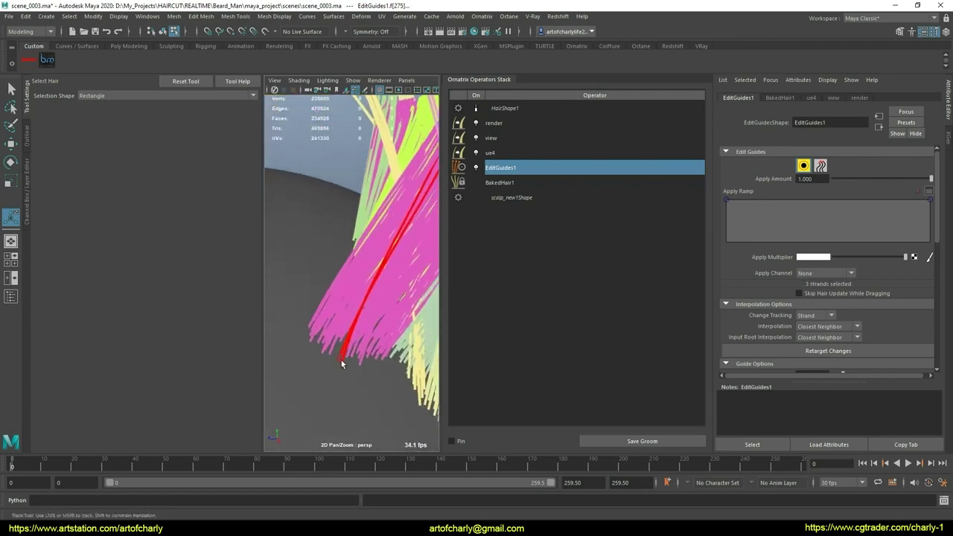
pyautogui.keyDown('alt'); pyautogui.moveTo(342, 360); pyautogui.dragTo(353, 380, button='right'); pyautogui.keyUp('alt')
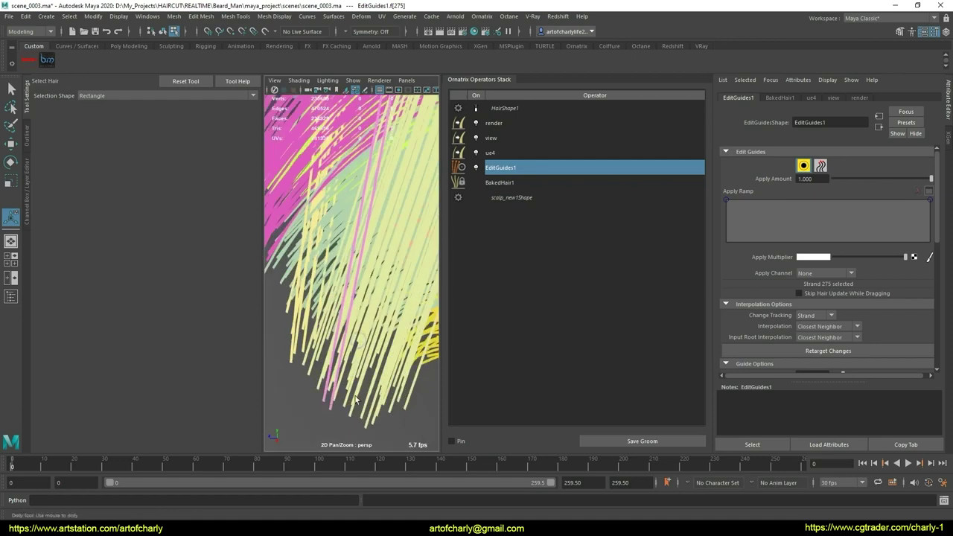
pyautogui.keyDown('alt'); pyautogui.moveTo(377, 328); pyautogui.dragTo(291, 314, button='right'); pyautogui.keyUp('alt')
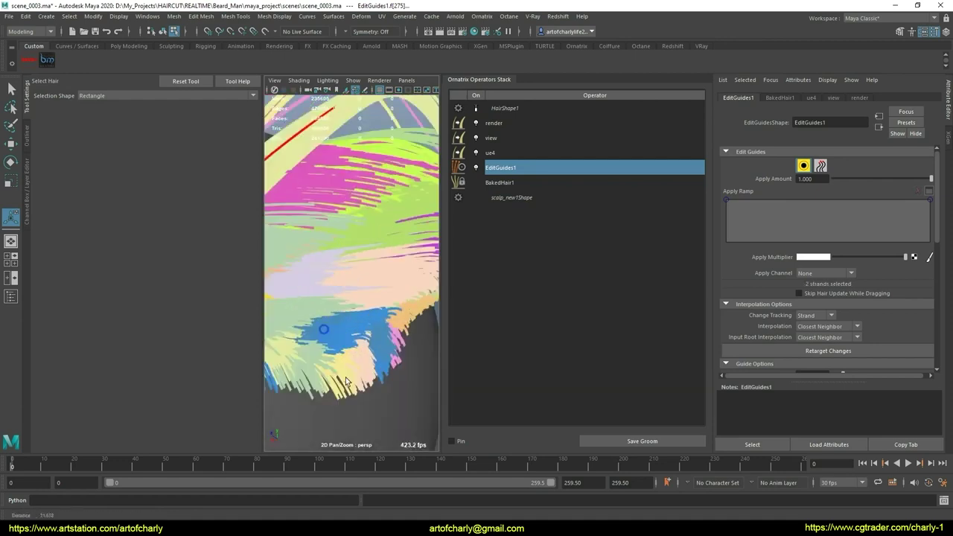
pyautogui.keyDown('alt'); pyautogui.moveTo(291, 313); pyautogui.dragTo(364, 291); pyautogui.keyUp('alt')
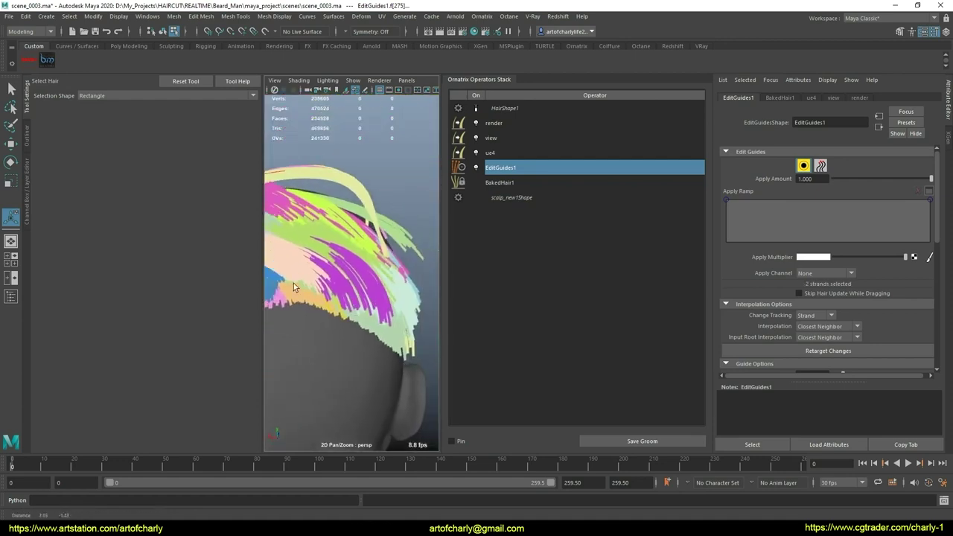
pyautogui.keyDown('alt'); pyautogui.moveTo(363, 291); pyautogui.dragTo(357, 318, button='middle'); pyautogui.keyUp('alt')
pyautogui.moveTo(357, 318)
pyautogui.keyDown('alt'); pyautogui.mouseDown()
pyautogui.moveTo(352, 335)
pyautogui.moveTo(381, 352)
pyautogui.mouseUp(); pyautogui.keyUp('alt')
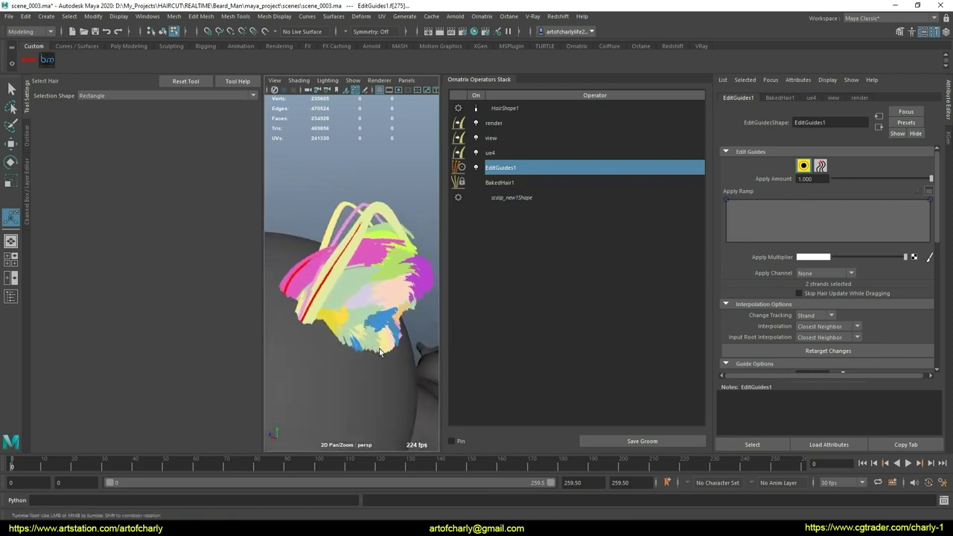
pyautogui.hotkey('ctrl', 'a')
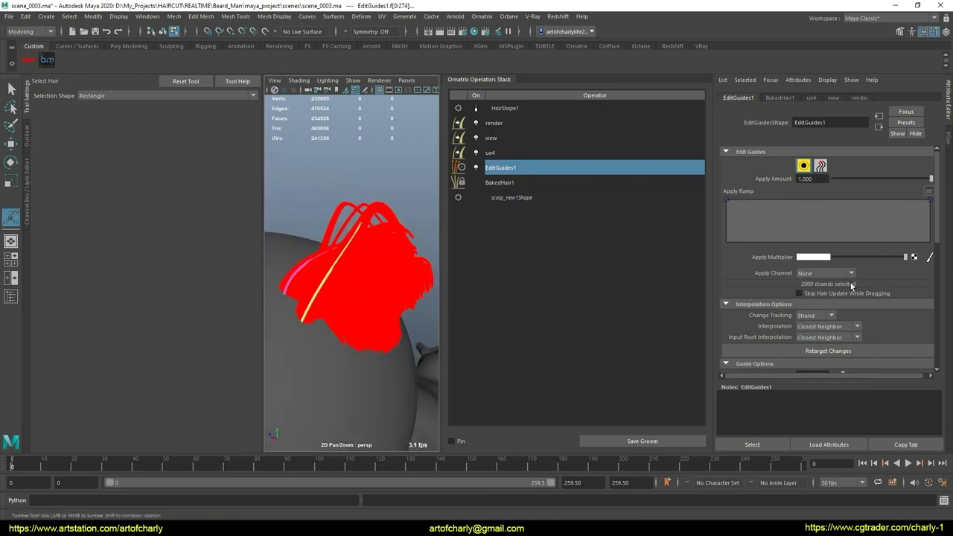
pyautogui.scroll(-2, 852, 286)
pyautogui.scroll(-3, 865, 289)
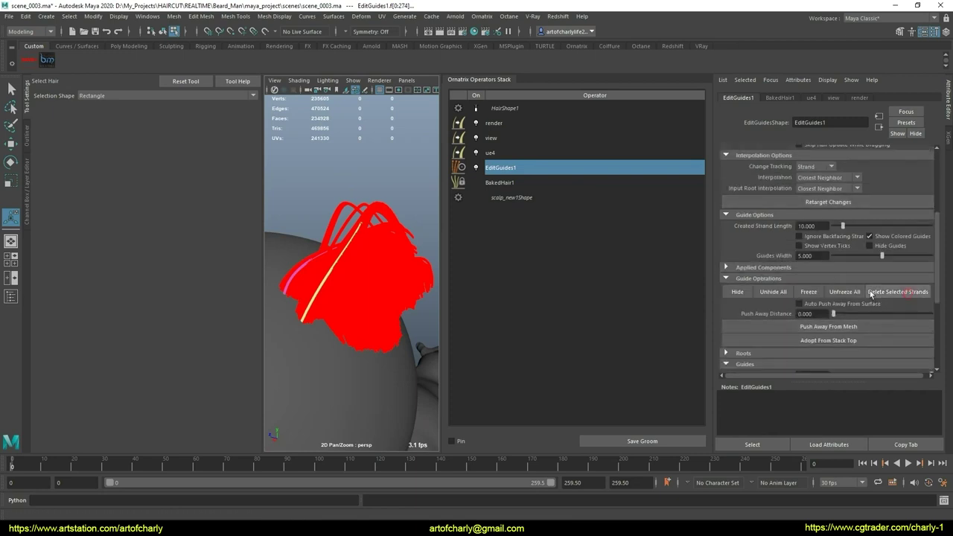
# Delete the selected guide strands and select one of the remaining guides
pyautogui.click(871, 292)
pyautogui.moveTo(360, 278)
pyautogui.keyDown('alt'); pyautogui.mouseDown()
pyautogui.moveTo(411, 285)
pyautogui.moveTo(283, 272)
pyautogui.mouseUp(); pyautogui.keyUp('alt')
pyautogui.keyDown('alt'); pyautogui.moveTo(283, 273); pyautogui.dragTo(372, 276, button='middle'); pyautogui.keyUp('alt')
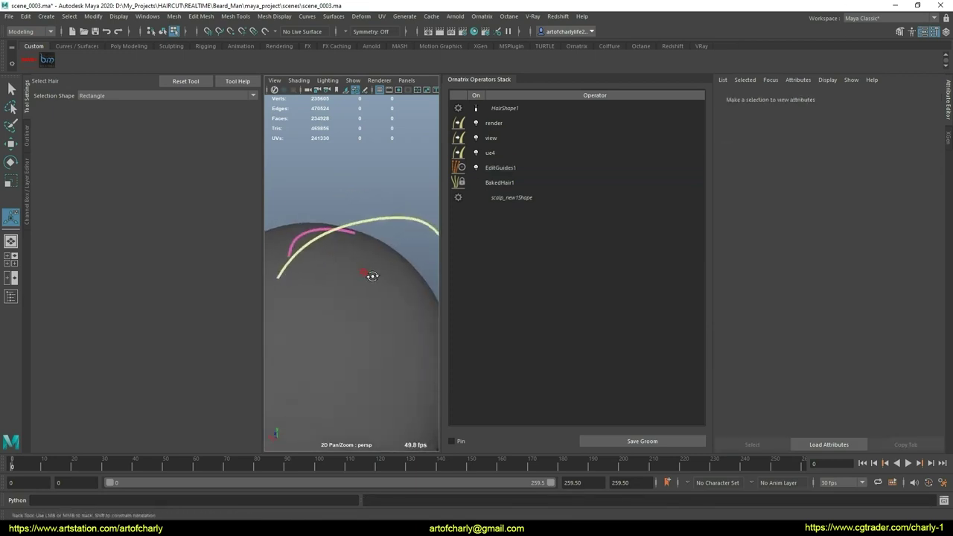
pyautogui.moveTo(417, 246)
pyautogui.keyDown('alt'); pyautogui.mouseDown()
pyautogui.moveTo(350, 254)
pyautogui.moveTo(319, 234)
pyautogui.mouseUp(); pyautogui.keyUp('alt')
pyautogui.click(319, 235)
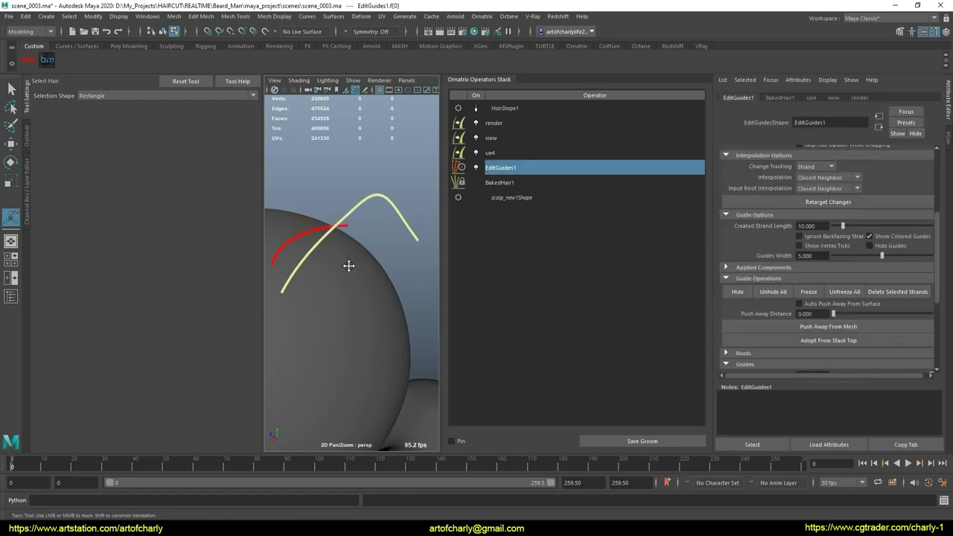
pyautogui.keyDown('alt'); pyautogui.moveTo(349, 266); pyautogui.dragTo(360, 275, button='middle'); pyautogui.keyUp('alt')
pyautogui.scroll(1, 825, 234)
pyautogui.scroll(4, 790, 224)
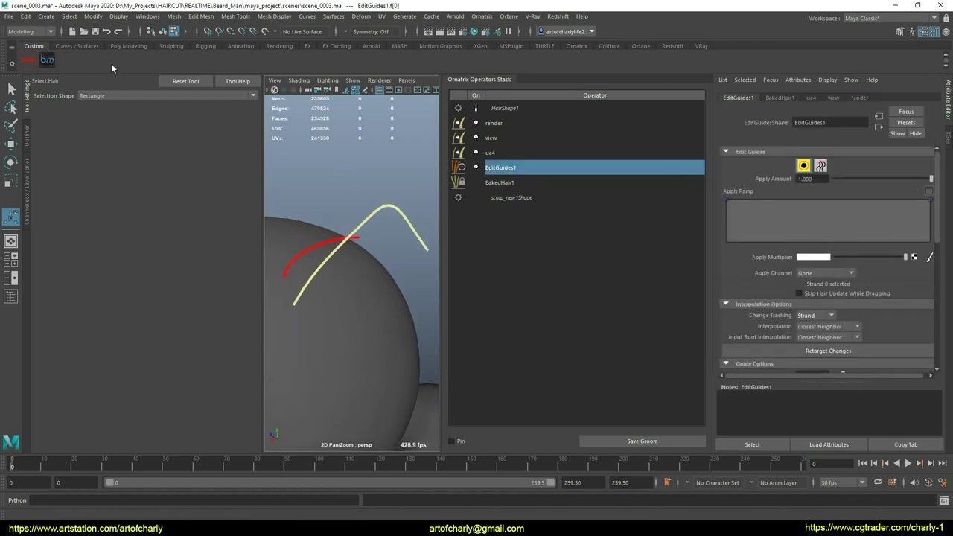
# Comb the remaining crown guide into a raised arc with the Ornatrix GrowShrink and Comb brushes
pyautogui.click(578, 46)
pyautogui.click(239, 62)
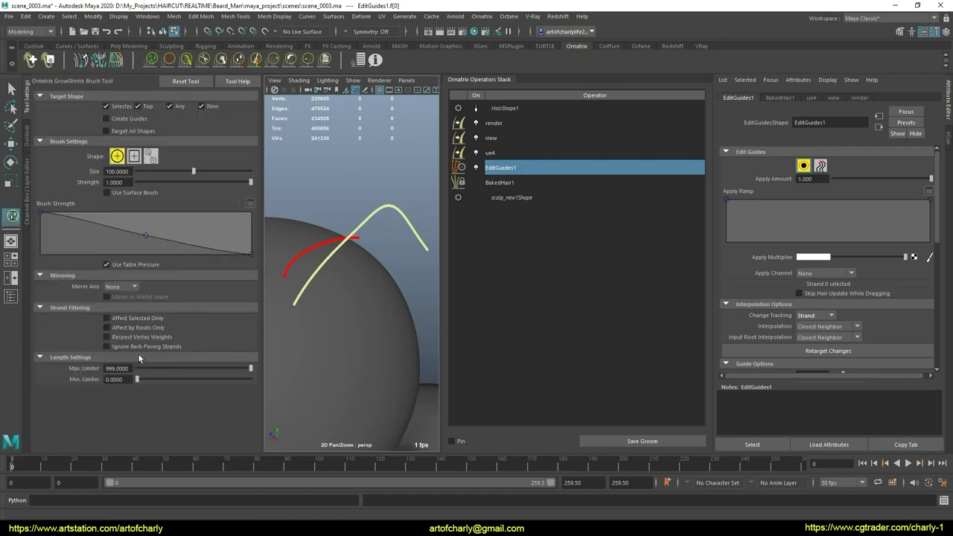
pyautogui.keyDown('alt'); pyautogui.moveTo(417, 276); pyautogui.dragTo(298, 291); pyautogui.keyUp('alt')
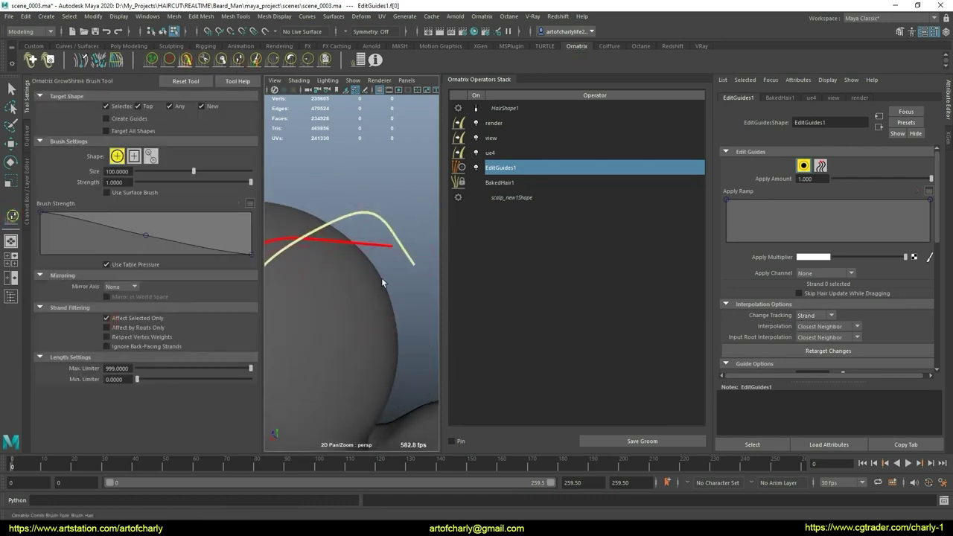
pyautogui.press('y')
pyautogui.scroll(-3, 377, 246)
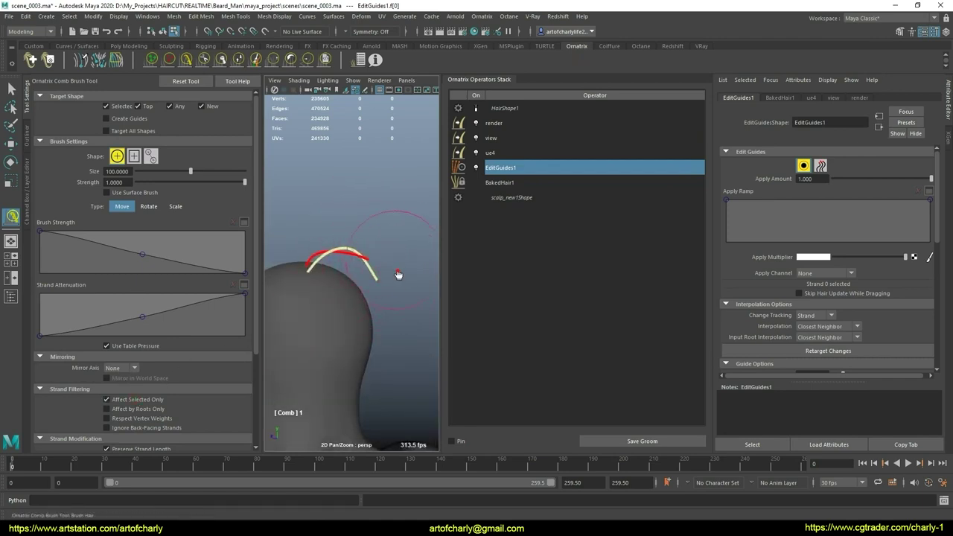
pyautogui.keyDown('alt'); pyautogui.moveTo(349, 333); pyautogui.dragTo(361, 252); pyautogui.keyUp('alt')
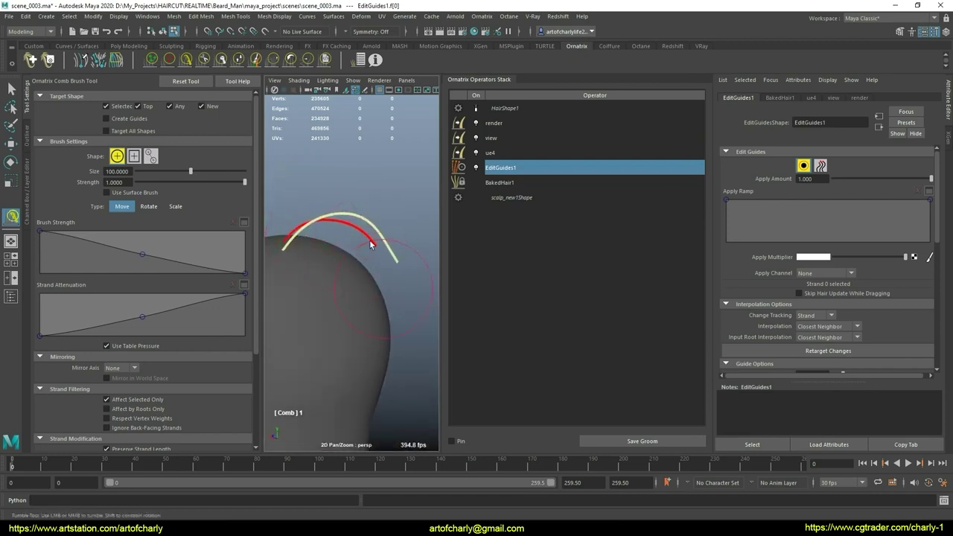
pyautogui.keyDown('alt'); pyautogui.moveTo(299, 338); pyautogui.dragTo(371, 302); pyautogui.keyUp('alt')
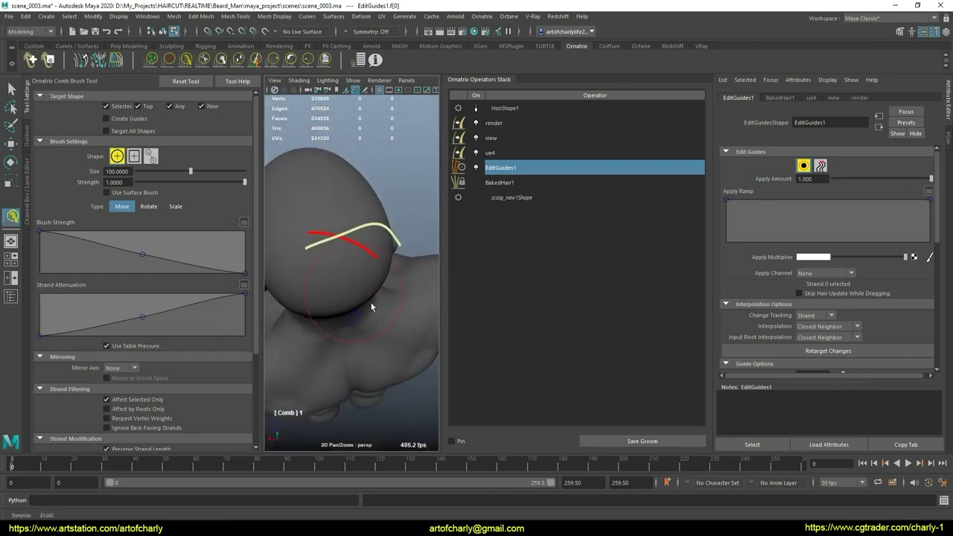
pyautogui.moveTo(403, 311)
pyautogui.keyDown('alt'); pyautogui.mouseDown()
pyautogui.moveTo(316, 281)
pyautogui.moveTo(326, 315)
pyautogui.moveTo(373, 312)
pyautogui.mouseUp(); pyautogui.keyUp('alt')
pyautogui.moveTo(372, 313)
pyautogui.keyDown('alt'); pyautogui.mouseDown(button='right')
pyautogui.moveTo(406, 365)
pyautogui.moveTo(362, 305)
pyautogui.mouseUp(button='right'); pyautogui.keyUp('alt')
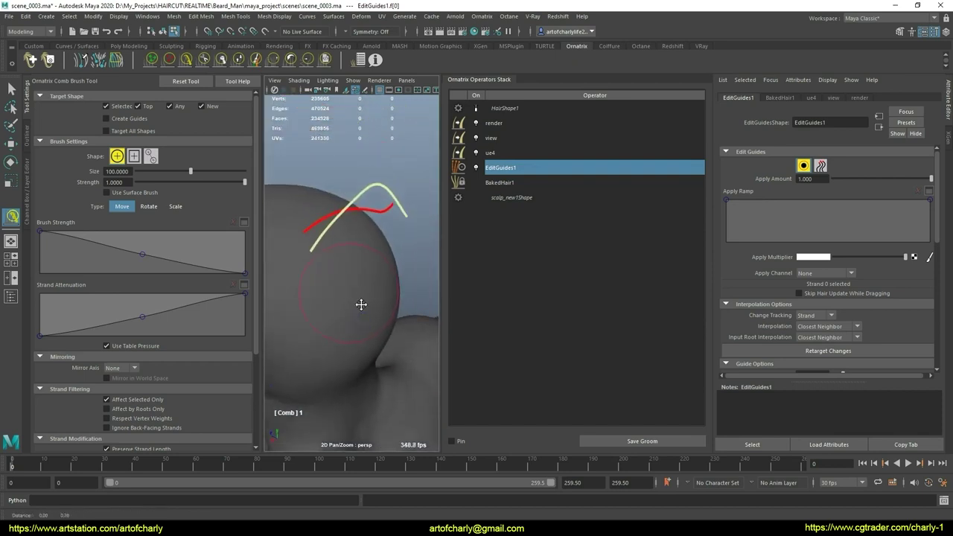
pyautogui.moveTo(362, 305)
pyautogui.keyDown('alt'); pyautogui.mouseDown()
pyautogui.moveTo(330, 312)
pyautogui.moveTo(365, 286)
pyautogui.mouseUp(); pyautogui.keyUp('alt')
pyautogui.press('q')
pyautogui.scroll(-5, 752, 268)
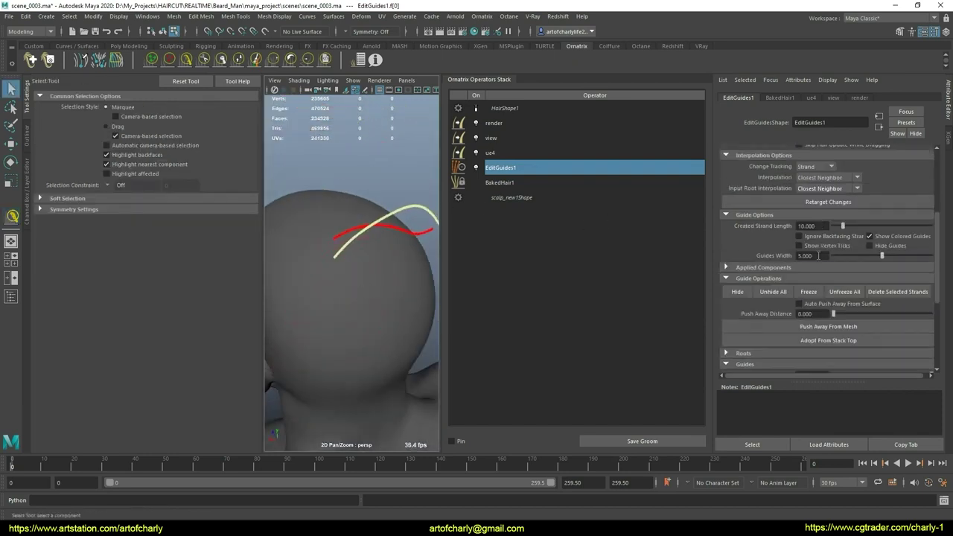
pyautogui.scroll(-5, 758, 278)
pyautogui.click(762, 263)
pyautogui.click(823, 280)
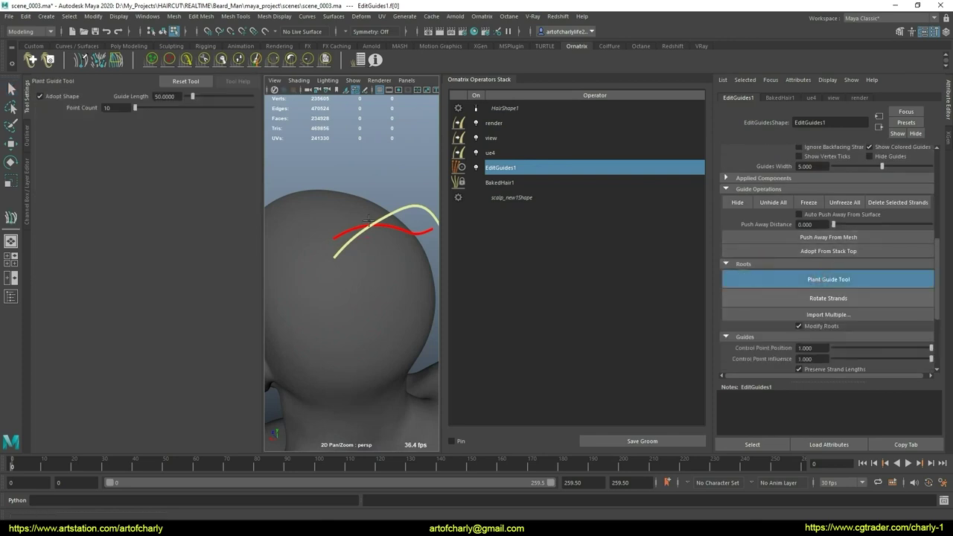
pyautogui.moveTo(397, 266)
pyautogui.keyDown('alt'); pyautogui.mouseDown(button='right')
pyautogui.moveTo(378, 245)
pyautogui.moveTo(320, 249)
pyautogui.mouseUp(button='right'); pyautogui.keyUp('alt')
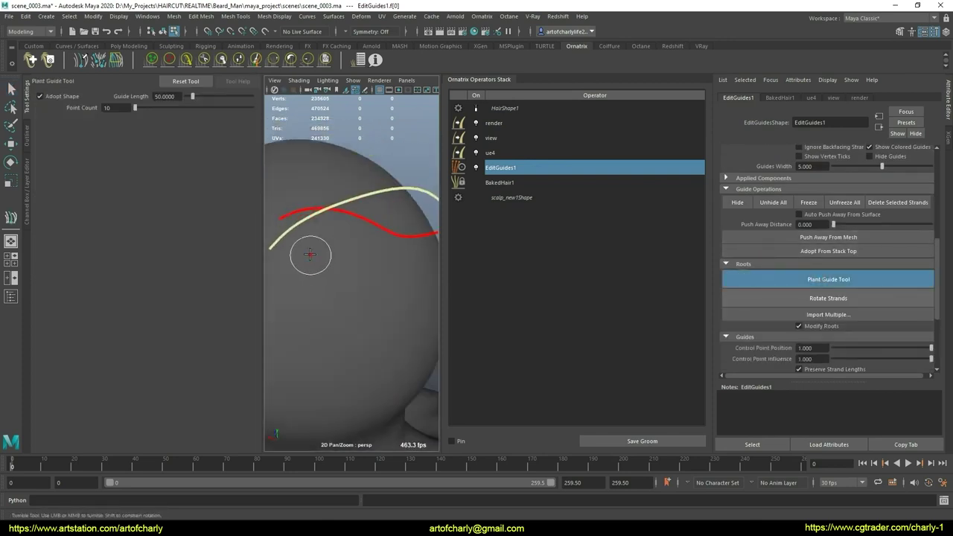
pyautogui.moveTo(315, 251)
pyautogui.keyDown('alt'); pyautogui.mouseDown()
pyautogui.moveTo(379, 251)
pyautogui.moveTo(306, 219)
pyautogui.moveTo(333, 217)
pyautogui.mouseUp(); pyautogui.keyUp('alt')
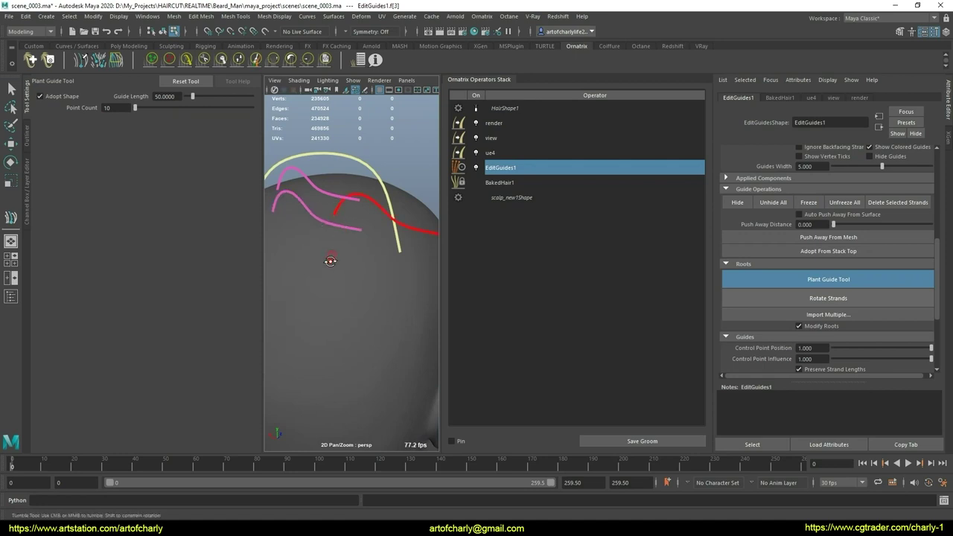
pyautogui.moveTo(330, 261)
pyautogui.keyDown('alt'); pyautogui.mouseDown()
pyautogui.moveTo(320, 234)
pyautogui.moveTo(436, 276)
pyautogui.mouseUp(); pyautogui.keyUp('alt')
pyautogui.press('q')
pyautogui.moveTo(437, 277)
pyautogui.keyDown('alt'); pyautogui.mouseDown(button='right')
pyautogui.moveTo(369, 220)
pyautogui.moveTo(351, 251)
pyautogui.mouseUp(button='right'); pyautogui.keyUp('alt')
pyautogui.moveTo(351, 251)
pyautogui.keyDown('alt'); pyautogui.mouseDown()
pyautogui.moveTo(313, 237)
pyautogui.moveTo(399, 251)
pyautogui.mouseUp(); pyautogui.keyUp('alt')
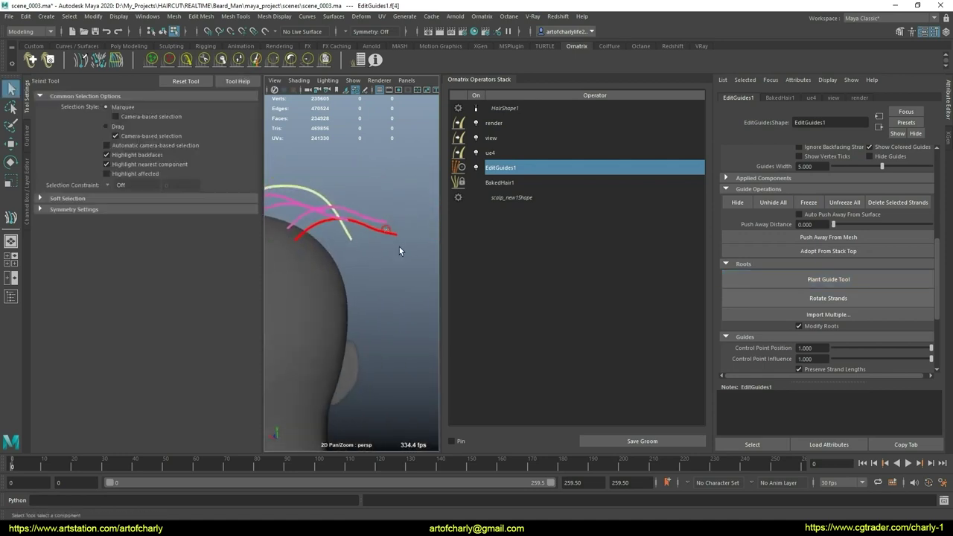
pyautogui.click(192, 64)
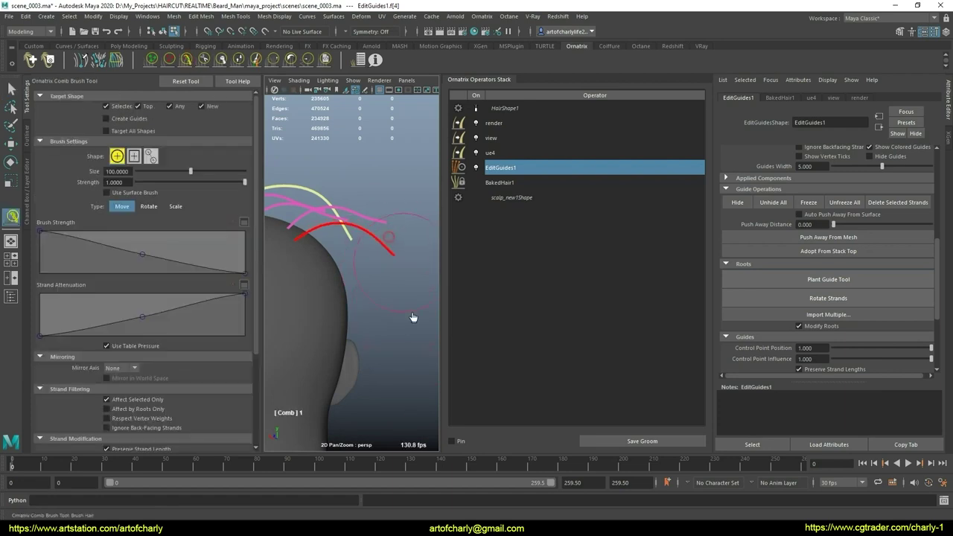
pyautogui.moveTo(374, 244)
pyautogui.keyDown('alt'); pyautogui.mouseDown()
pyautogui.moveTo(386, 260)
pyautogui.moveTo(319, 303)
pyautogui.moveTo(344, 278)
pyautogui.moveTo(350, 355)
pyautogui.moveTo(339, 335)
pyautogui.moveTo(363, 265)
pyautogui.mouseUp(); pyautogui.keyUp('alt')
pyautogui.press('q')
pyautogui.click(186, 59)
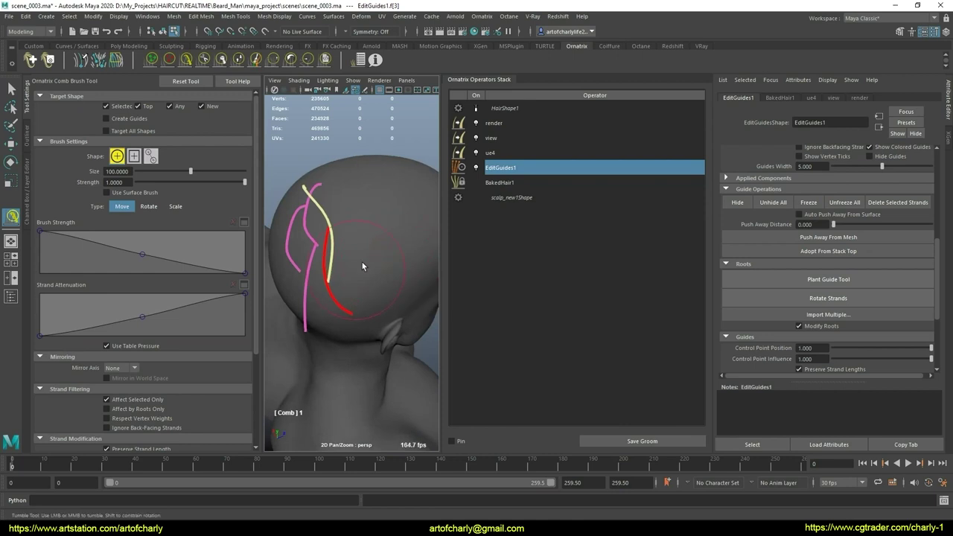
pyautogui.moveTo(334, 325)
pyautogui.keyDown('alt'); pyautogui.mouseDown()
pyautogui.moveTo(308, 313)
pyautogui.moveTo(333, 308)
pyautogui.mouseUp(); pyautogui.keyUp('alt')
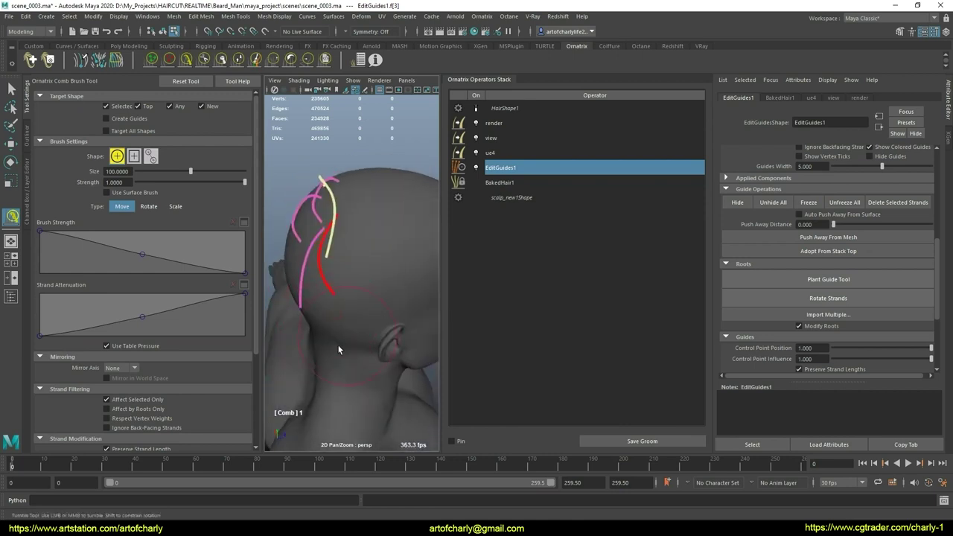
pyautogui.moveTo(337, 344)
pyautogui.keyDown('alt'); pyautogui.mouseDown()
pyautogui.moveTo(414, 324)
pyautogui.moveTo(304, 253)
pyautogui.moveTo(287, 231)
pyautogui.moveTo(339, 269)
pyautogui.moveTo(281, 186)
pyautogui.moveTo(400, 293)
pyautogui.mouseUp(); pyautogui.keyUp('alt')
pyautogui.press('q')
pyautogui.click(203, 59)
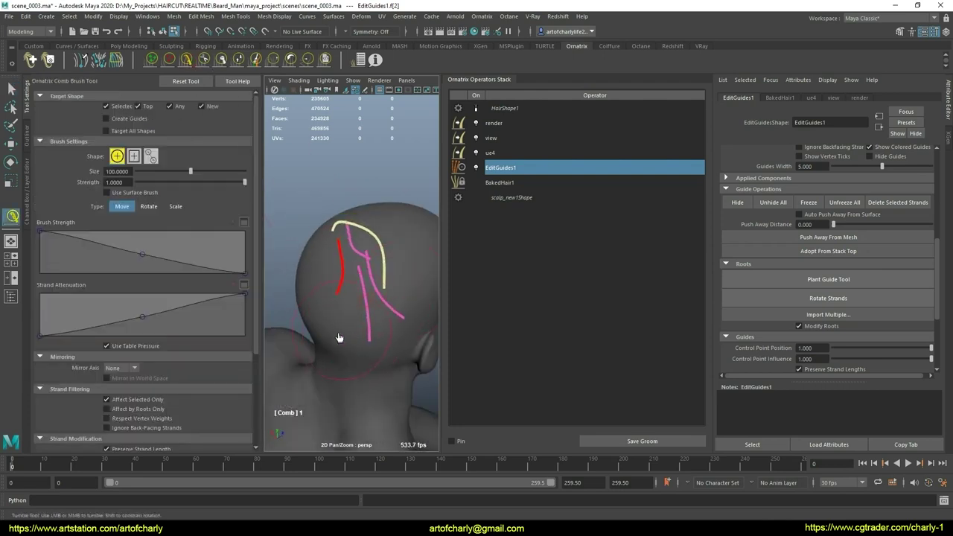
pyautogui.moveTo(338, 337)
pyautogui.keyDown('alt'); pyautogui.mouseDown()
pyautogui.moveTo(434, 296)
pyautogui.moveTo(366, 279)
pyautogui.moveTo(321, 315)
pyautogui.moveTo(364, 304)
pyautogui.moveTo(425, 310)
pyautogui.mouseUp(); pyautogui.keyUp('alt')
pyautogui.press('q')
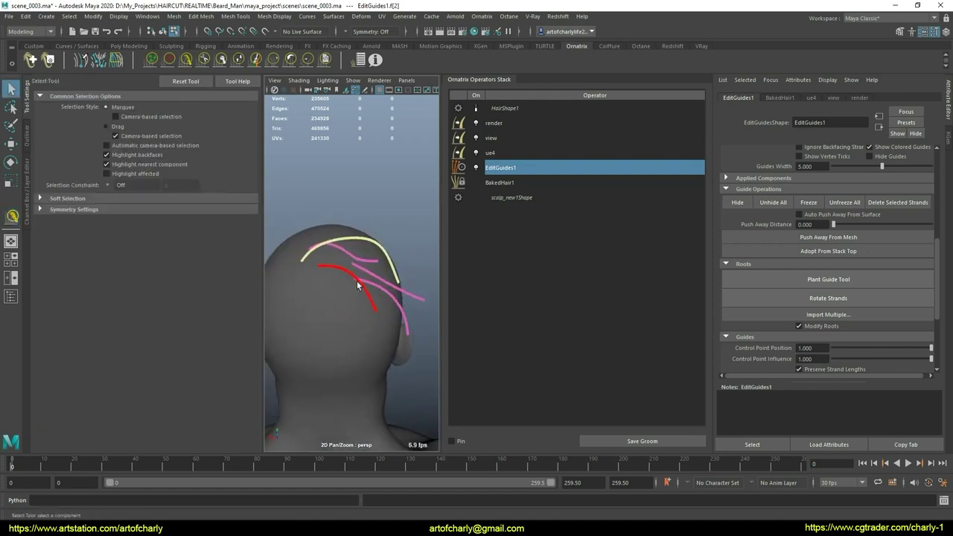
pyautogui.moveTo(357, 281)
pyautogui.keyDown('alt'); pyautogui.mouseDown()
pyautogui.moveTo(321, 249)
pyautogui.moveTo(343, 223)
pyautogui.moveTo(354, 263)
pyautogui.moveTo(372, 260)
pyautogui.moveTo(350, 249)
pyautogui.moveTo(330, 270)
pyautogui.moveTo(372, 269)
pyautogui.moveTo(351, 287)
pyautogui.moveTo(397, 271)
pyautogui.mouseUp(); pyautogui.keyUp('alt')
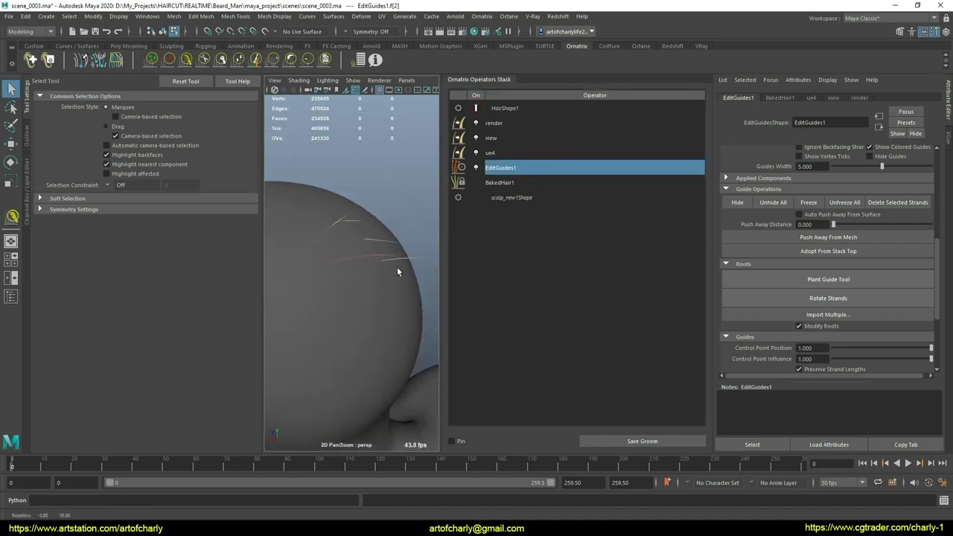
# Inspect BakedHair1's settings, then return to EditGuides1 with the whole head in view
pyautogui.click(521, 182)
pyautogui.scroll(-1, 798, 302)
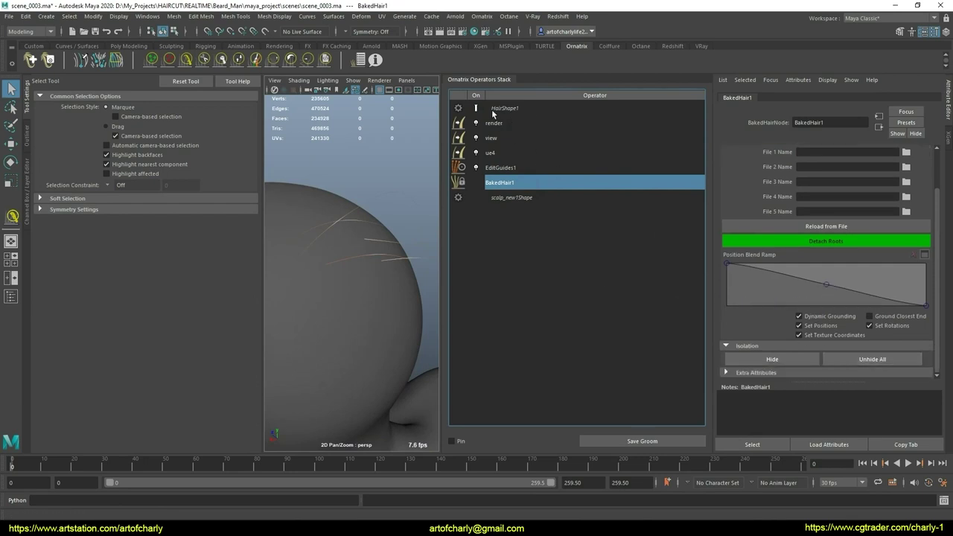
pyautogui.click(521, 168)
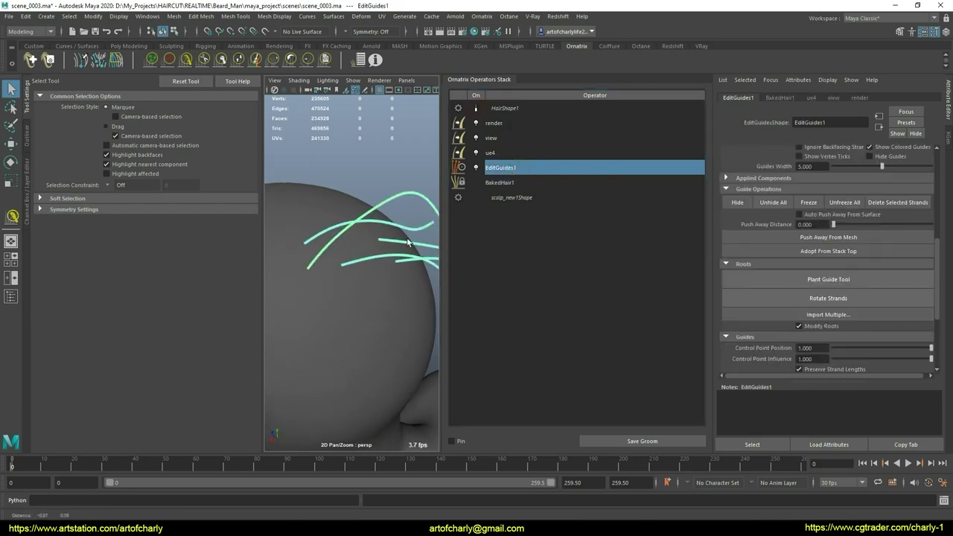
pyautogui.scroll(-3, 371, 223)
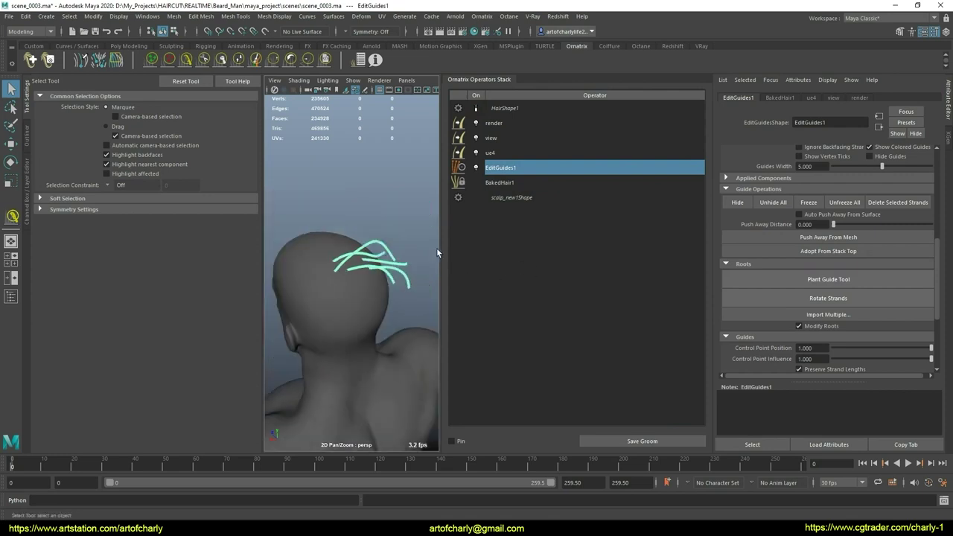
pyautogui.moveTo(443, 248); pyautogui.dragTo(590, 253)
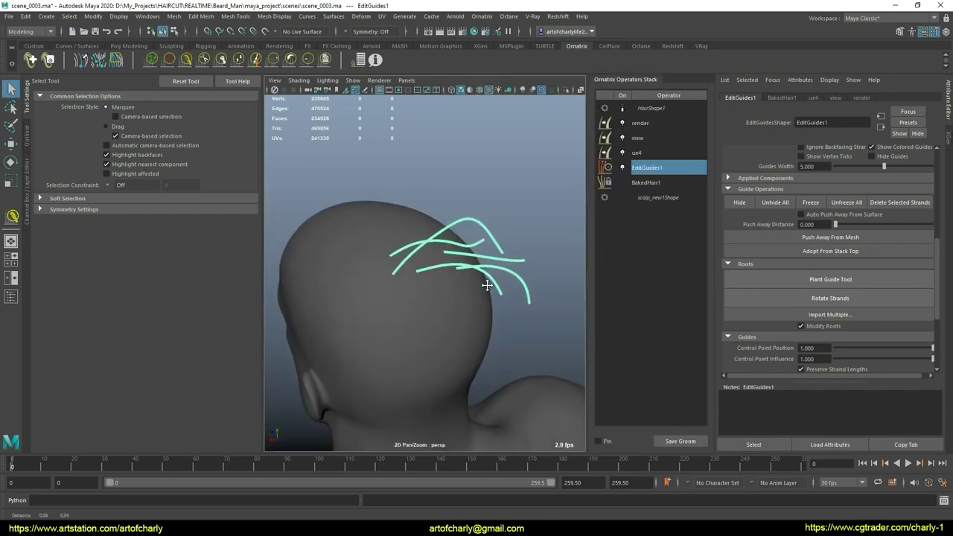
pyautogui.keyDown('alt'); pyautogui.moveTo(487, 285); pyautogui.dragTo(436, 271); pyautogui.keyUp('alt')
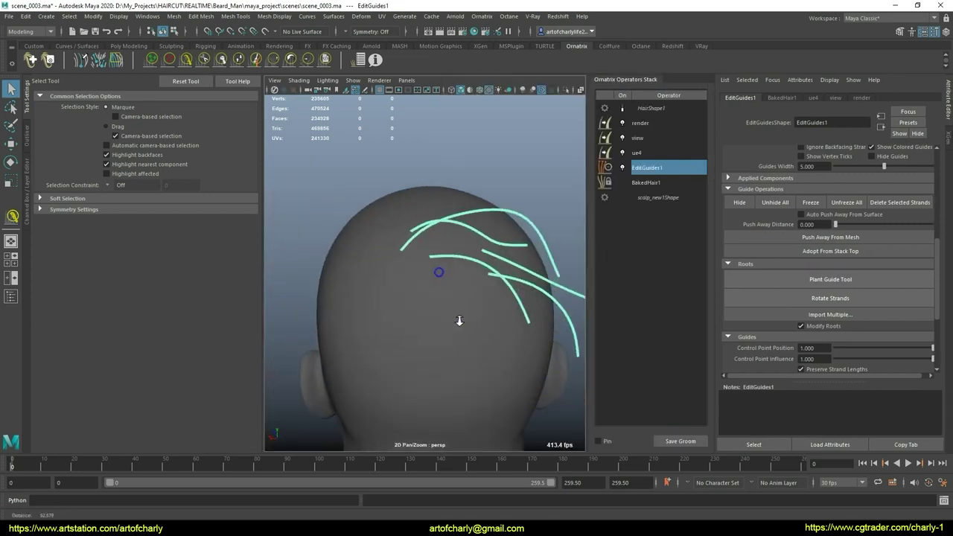
pyautogui.scroll(3, 454, 300)
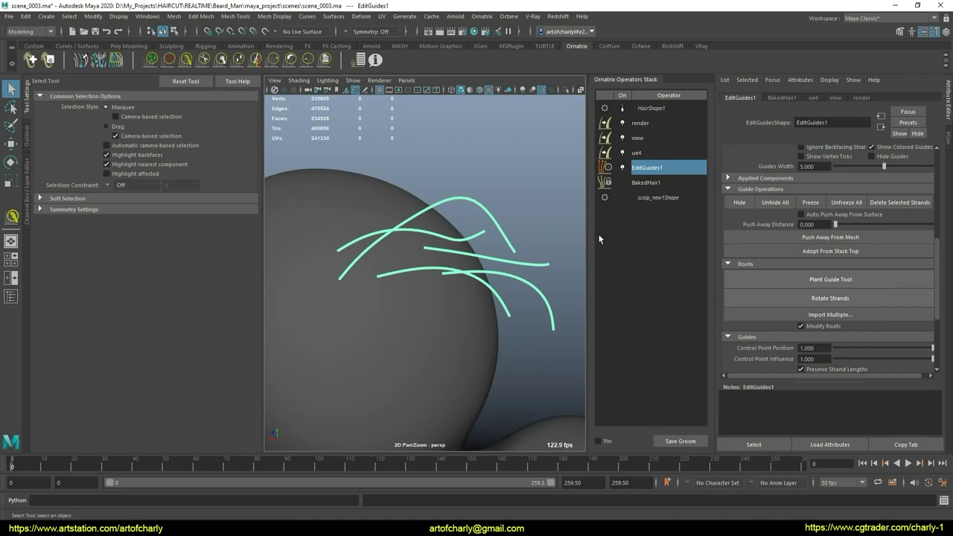
pyautogui.scroll(3, 769, 239)
pyautogui.scroll(3, 760, 261)
# Enable strand editing on EditGuides1 and test-paint strands with the Create Brush
pyautogui.click(806, 166)
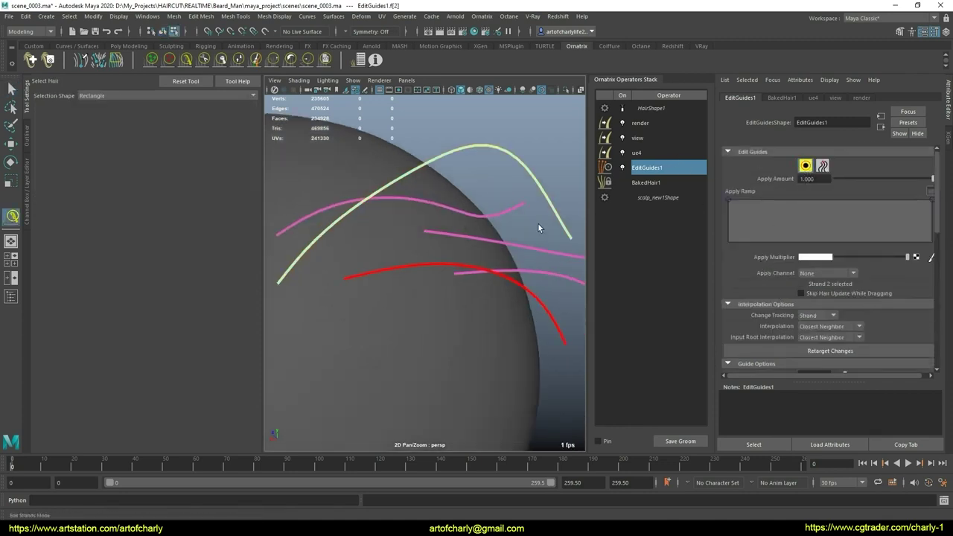
pyautogui.moveTo(540, 228)
pyautogui.keyDown('alt'); pyautogui.mouseDown()
pyautogui.moveTo(447, 271)
pyautogui.moveTo(390, 270)
pyautogui.moveTo(443, 262)
pyautogui.moveTo(436, 270)
pyautogui.moveTo(415, 260)
pyautogui.mouseUp(); pyautogui.keyUp('alt')
pyautogui.click(155, 60)
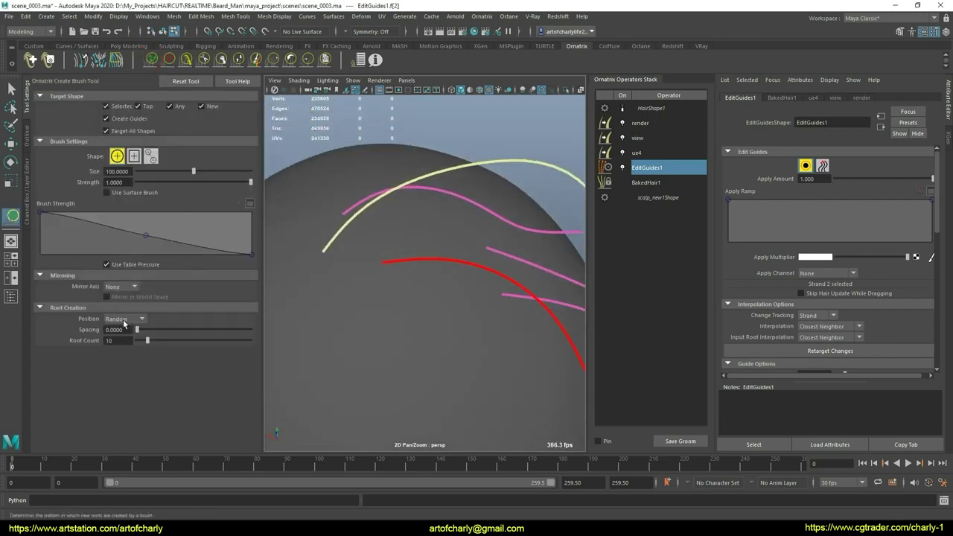
pyautogui.keyDown('alt'); pyautogui.moveTo(413, 289); pyautogui.dragTo(415, 289, button='middle'); pyautogui.keyUp('alt')
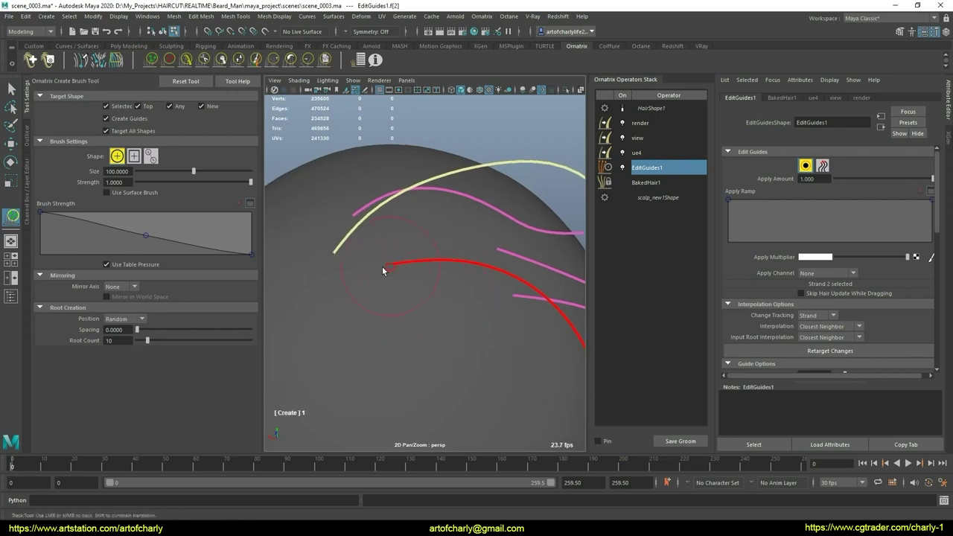
pyautogui.moveTo(416, 288)
pyautogui.keyDown('alt'); pyautogui.mouseDown()
pyautogui.moveTo(411, 315)
pyautogui.moveTo(387, 323)
pyautogui.moveTo(428, 317)
pyautogui.moveTo(407, 321)
pyautogui.moveTo(402, 297)
pyautogui.moveTo(417, 305)
pyautogui.moveTo(410, 311)
pyautogui.mouseUp(); pyautogui.keyUp('alt')
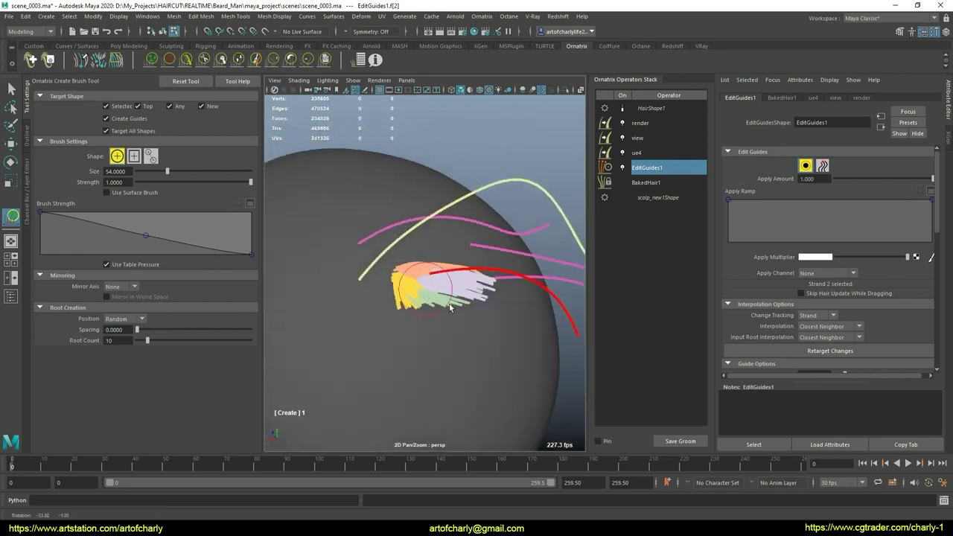
pyautogui.keyDown('alt'); pyautogui.moveTo(410, 312); pyautogui.dragTo(405, 315, button='middle'); pyautogui.keyUp('alt')
pyautogui.keyDown('alt'); pyautogui.moveTo(405, 314); pyautogui.dragTo(462, 273); pyautogui.keyUp('alt')
pyautogui.press('q')
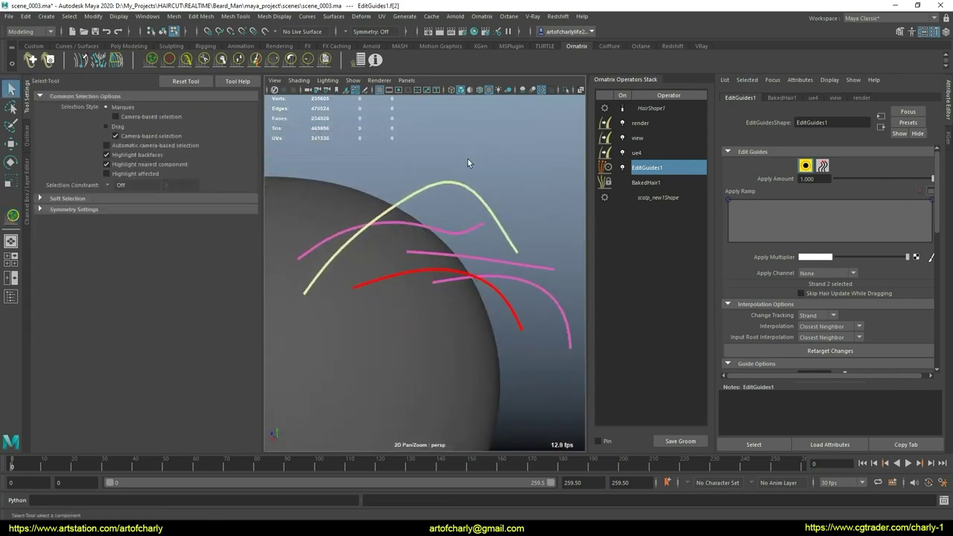
# Add EditGuides2 above EditGuides1 and switch it to guide selection mode
pyautogui.click(482, 16)
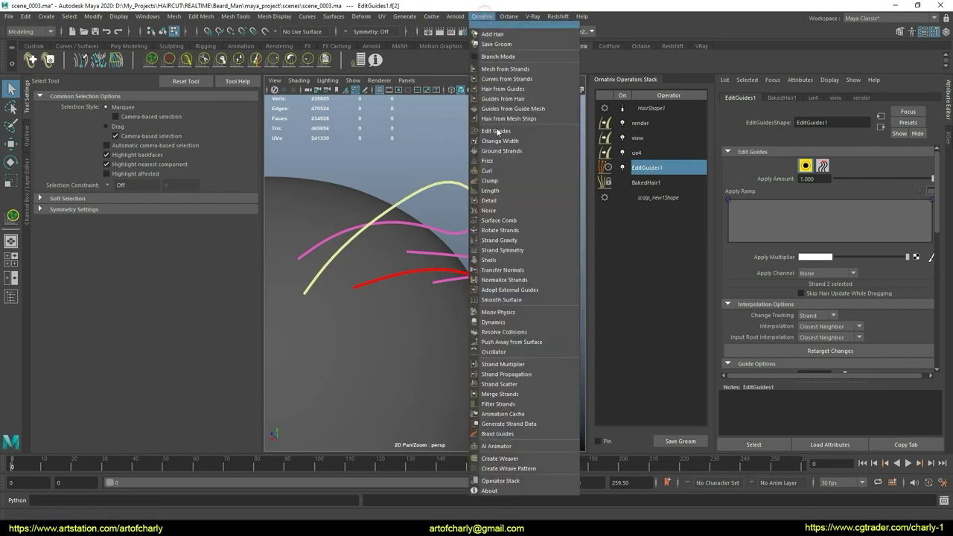
pyautogui.click(505, 133)
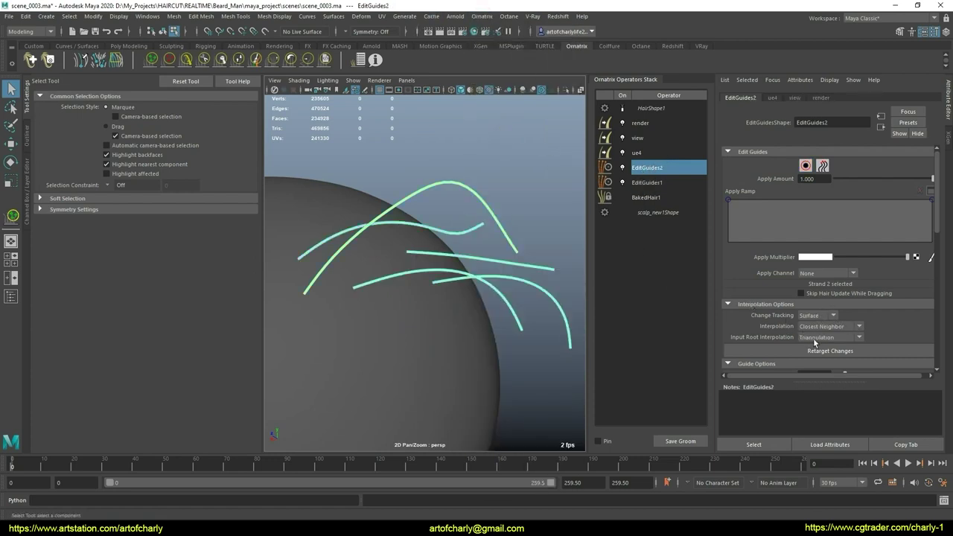
pyautogui.click(805, 165)
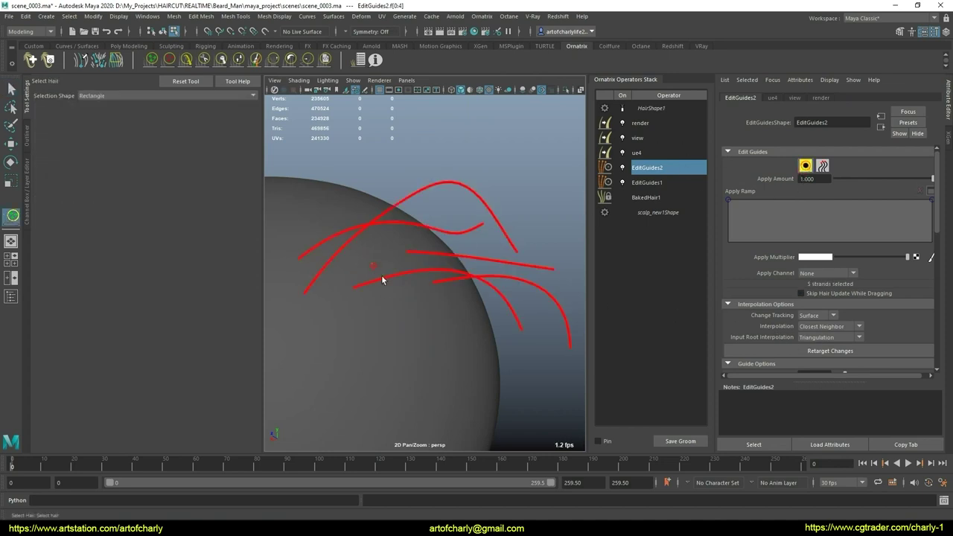
pyautogui.keyDown('alt'); pyautogui.moveTo(425, 296); pyautogui.dragTo(429, 252); pyautogui.keyUp('alt')
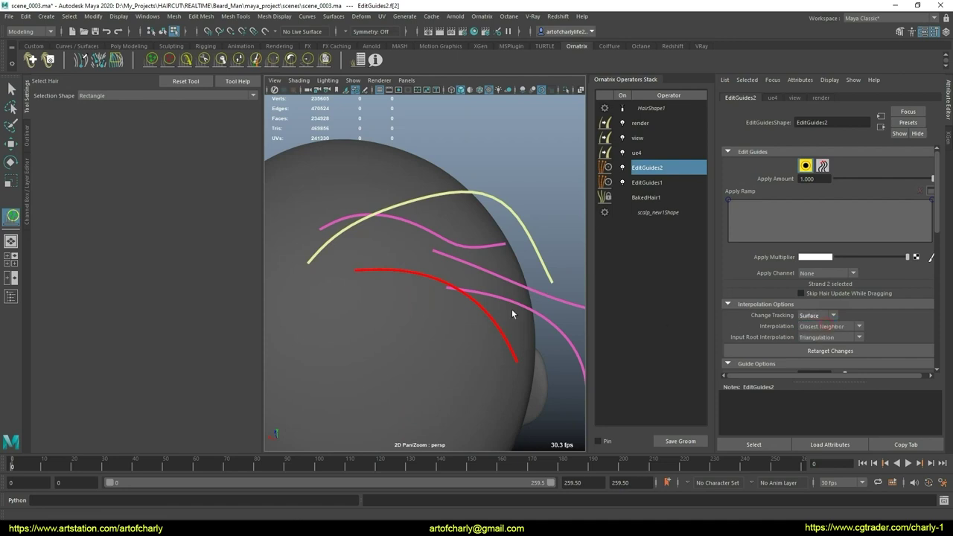
pyautogui.keyDown('alt'); pyautogui.moveTo(512, 313); pyautogui.dragTo(437, 313); pyautogui.keyUp('alt')
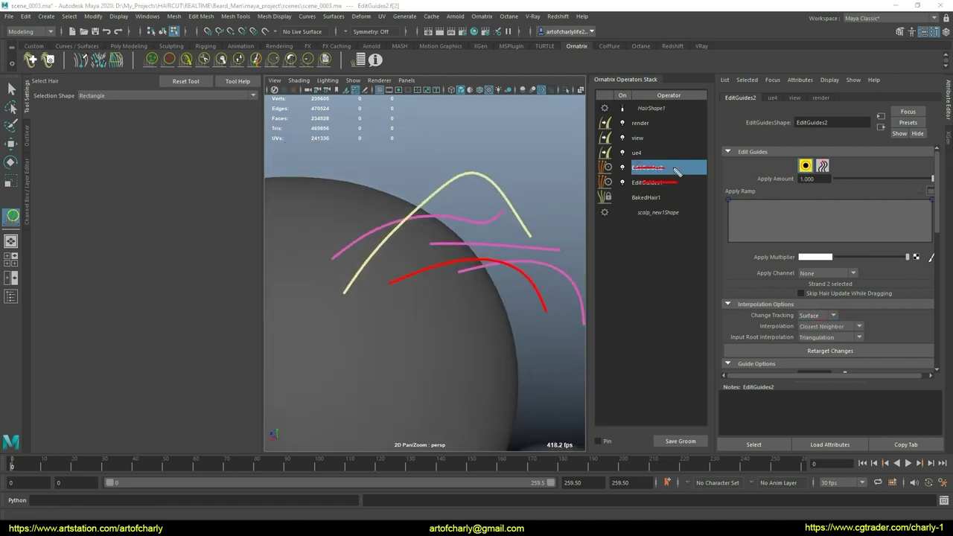
pyautogui.keyDown('alt'); pyautogui.moveTo(406, 292); pyautogui.dragTo(583, 301, button='right'); pyautogui.keyUp('alt')
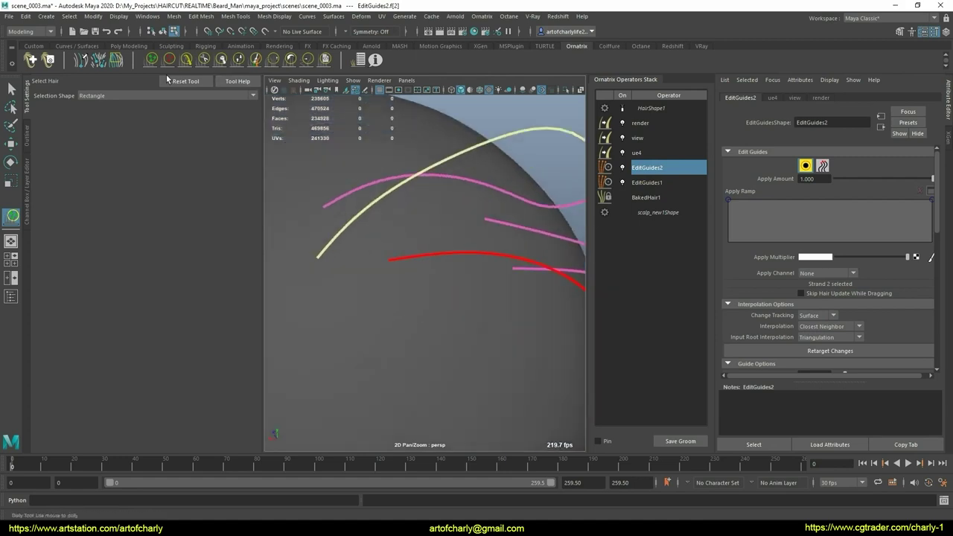
pyautogui.click(152, 59)
# Paint broad bands of new pink guide strands along the existing guides and around the red guide
pyautogui.moveTo(361, 282)
pyautogui.keyDown('alt'); pyautogui.mouseDown()
pyautogui.moveTo(352, 295)
pyautogui.moveTo(422, 273)
pyautogui.moveTo(507, 302)
pyautogui.moveTo(379, 326)
pyautogui.moveTo(428, 324)
pyautogui.moveTo(372, 271)
pyautogui.moveTo(373, 292)
pyautogui.mouseUp(); pyautogui.keyUp('alt')
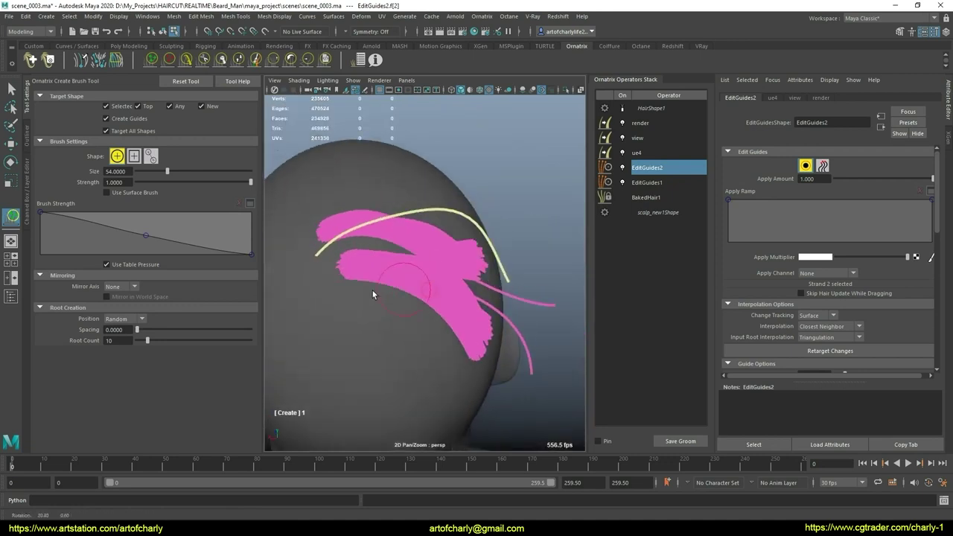
pyautogui.moveTo(373, 292)
pyautogui.keyDown('alt'); pyautogui.mouseDown(button='right')
pyautogui.moveTo(379, 264)
pyautogui.moveTo(474, 312)
pyautogui.mouseUp(button='right'); pyautogui.keyUp('alt')
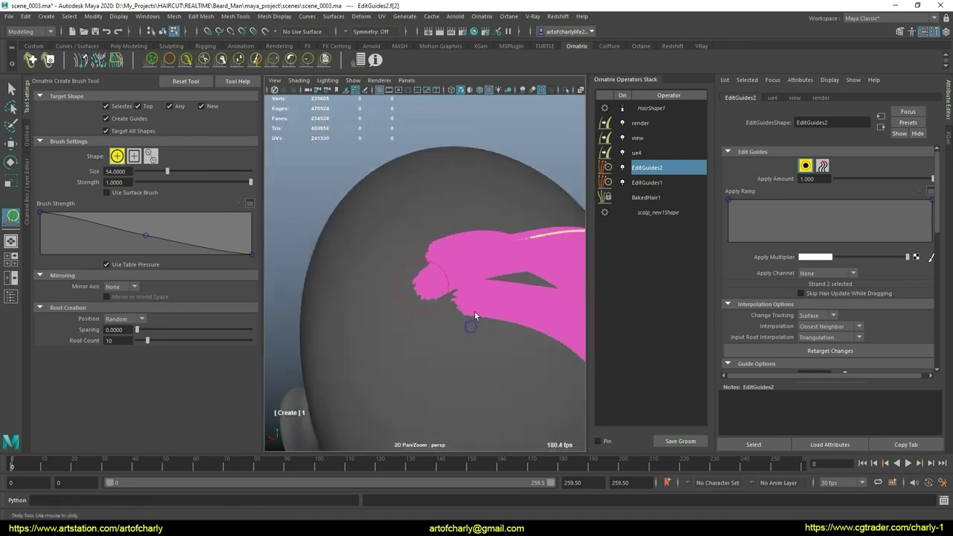
pyautogui.moveTo(475, 312)
pyautogui.keyDown('alt'); pyautogui.mouseDown()
pyautogui.moveTo(447, 295)
pyautogui.moveTo(426, 304)
pyautogui.moveTo(426, 330)
pyautogui.moveTo(362, 315)
pyautogui.mouseUp(); pyautogui.keyUp('alt')
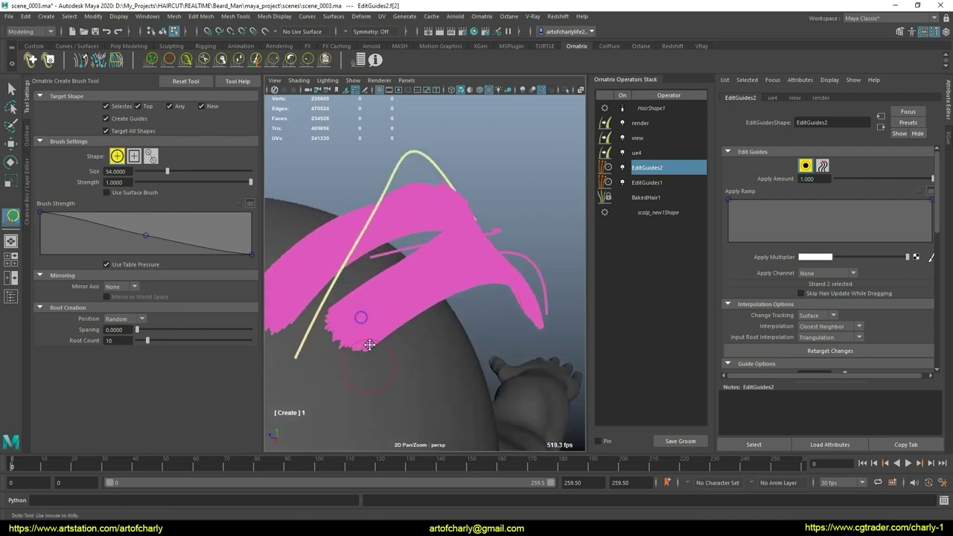
pyautogui.moveTo(362, 315)
pyautogui.keyDown('alt'); pyautogui.mouseDown(button='right')
pyautogui.moveTo(365, 328)
pyautogui.moveTo(432, 362)
pyautogui.mouseUp(button='right'); pyautogui.keyUp('alt')
pyautogui.keyDown('alt'); pyautogui.moveTo(431, 362); pyautogui.dragTo(419, 386); pyautogui.keyUp('alt')
pyautogui.moveTo(419, 386)
pyautogui.keyDown('alt'); pyautogui.mouseDown(button='right')
pyautogui.moveTo(388, 359)
pyautogui.moveTo(383, 270)
pyautogui.moveTo(398, 279)
pyautogui.mouseUp(button='right'); pyautogui.keyUp('alt')
pyautogui.moveTo(398, 279)
pyautogui.keyDown('alt'); pyautogui.mouseDown()
pyautogui.moveTo(357, 254)
pyautogui.moveTo(400, 322)
pyautogui.mouseUp(); pyautogui.keyUp('alt')
pyautogui.press('q')
pyautogui.moveTo(468, 276)
pyautogui.keyDown('alt'); pyautogui.mouseDown()
pyautogui.moveTo(498, 284)
pyautogui.moveTo(455, 272)
pyautogui.moveTo(342, 273)
pyautogui.moveTo(386, 285)
pyautogui.moveTo(200, 78)
pyautogui.mouseUp(); pyautogui.keyUp('alt')
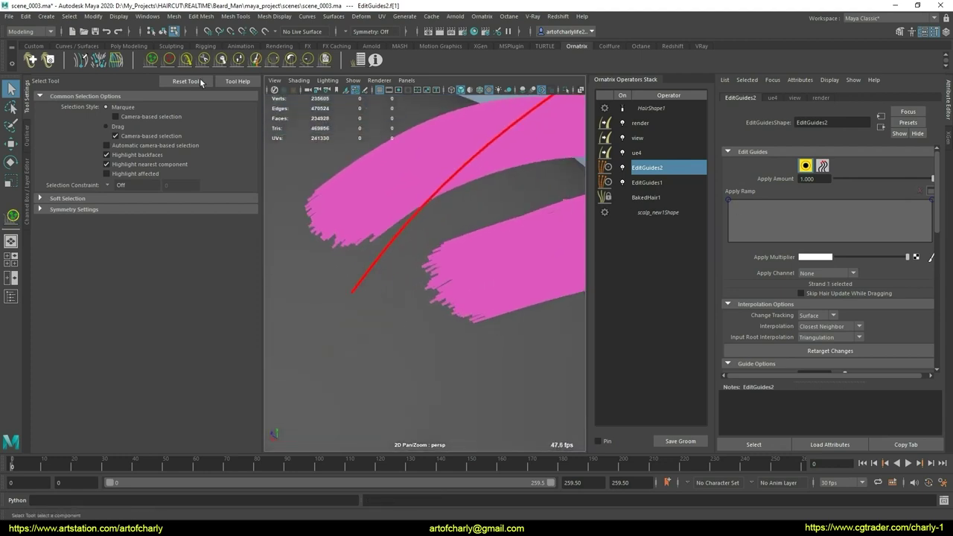
pyautogui.click(147, 61)
pyautogui.moveTo(370, 249)
pyautogui.keyDown('alt'); pyautogui.mouseDown()
pyautogui.moveTo(360, 307)
pyautogui.moveTo(462, 256)
pyautogui.moveTo(453, 281)
pyautogui.moveTo(438, 234)
pyautogui.moveTo(434, 268)
pyautogui.moveTo(404, 259)
pyautogui.moveTo(425, 238)
pyautogui.mouseUp(); pyautogui.keyUp('alt')
# Frame the painted pink strand bands in the viewport
pyautogui.press('q')
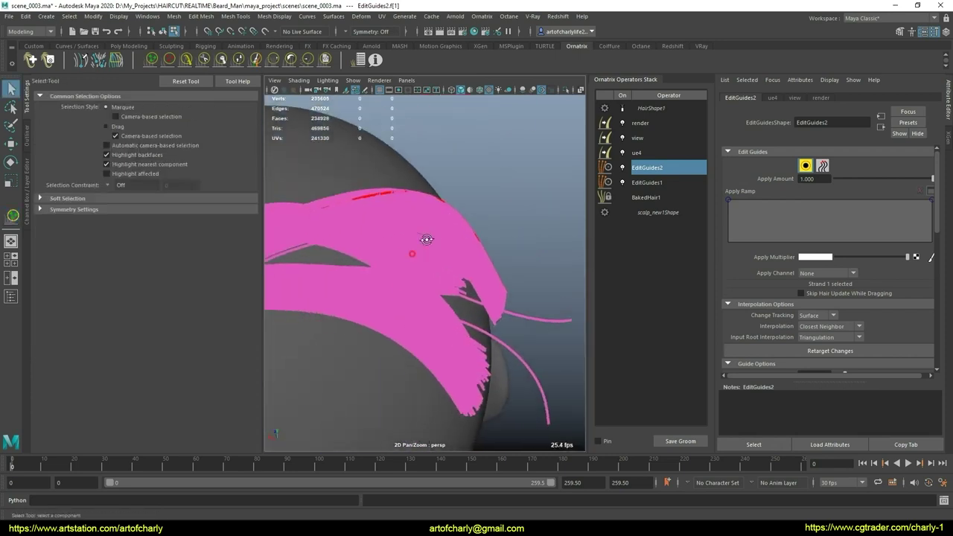
pyautogui.keyDown('alt'); pyautogui.moveTo(425, 239); pyautogui.dragTo(422, 268, button='right'); pyautogui.keyUp('alt')
pyautogui.moveTo(422, 272)
pyautogui.keyDown('alt'); pyautogui.mouseDown()
pyautogui.moveTo(367, 287)
pyautogui.moveTo(351, 271)
pyautogui.moveTo(409, 332)
pyautogui.moveTo(412, 297)
pyautogui.moveTo(374, 248)
pyautogui.mouseUp(); pyautogui.keyUp('alt')
pyautogui.moveTo(404, 338); pyautogui.dragTo(406, 336)
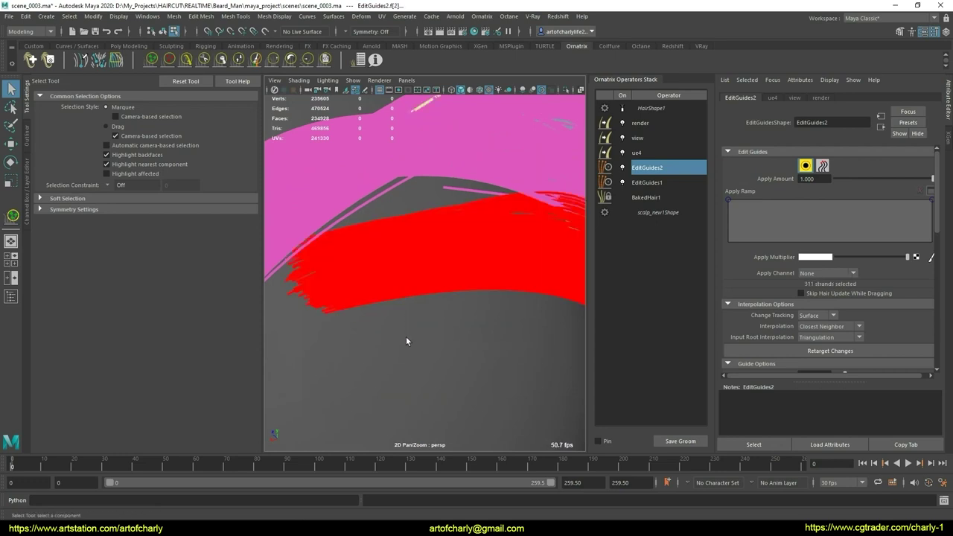
pyautogui.press('f')
pyautogui.scroll(-5, 840, 293)
pyautogui.scroll(-2, 838, 308)
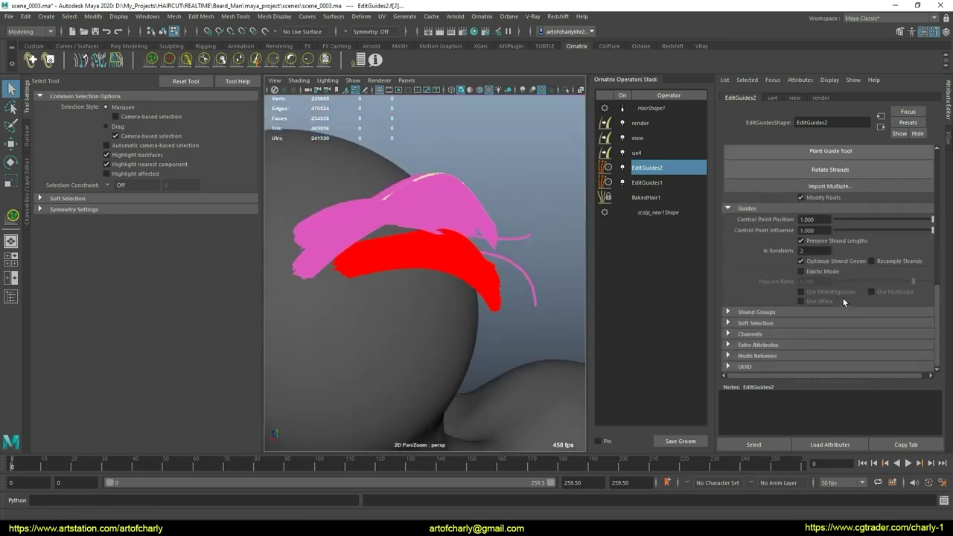
# Enable Use Strand Groups on EditGuides2 and assign the upper strand band a unique group
pyautogui.click(766, 312)
pyautogui.scroll(-3, 832, 310)
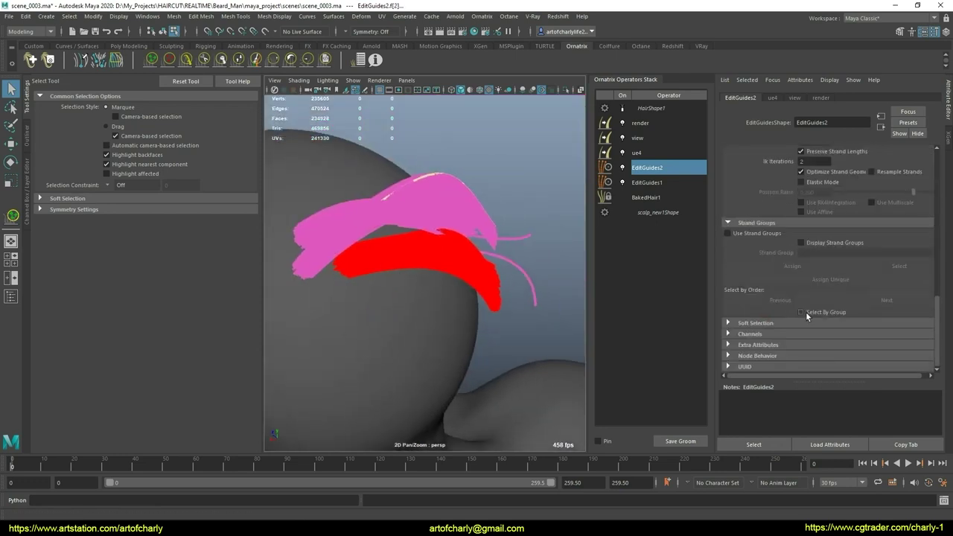
pyautogui.click(738, 233)
pyautogui.scroll(2, 472, 302)
pyautogui.scroll(4, 399, 292)
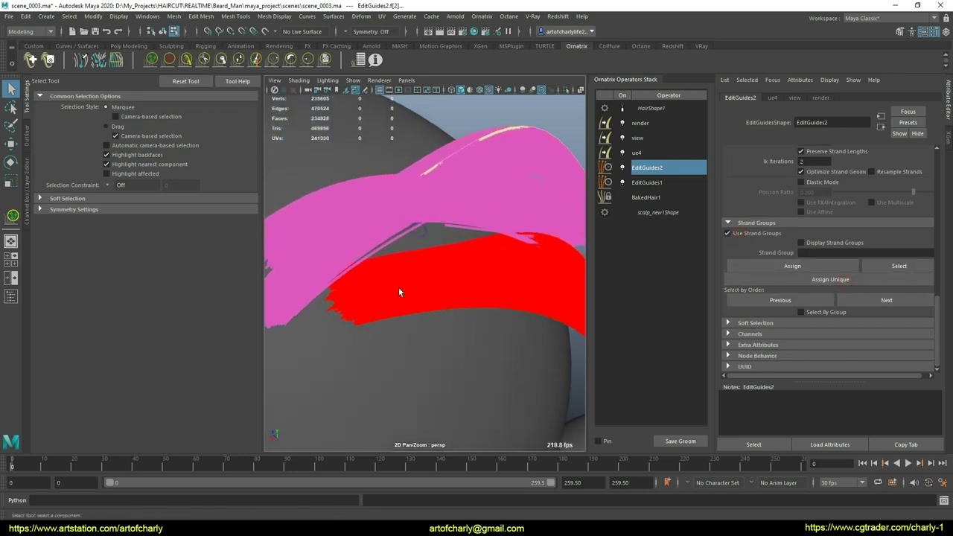
pyautogui.moveTo(399, 292)
pyautogui.keyDown('alt'); pyautogui.mouseDown()
pyautogui.moveTo(386, 277)
pyautogui.moveTo(394, 249)
pyautogui.moveTo(447, 241)
pyautogui.moveTo(400, 281)
pyautogui.moveTo(431, 302)
pyautogui.moveTo(362, 315)
pyautogui.moveTo(370, 297)
pyautogui.moveTo(351, 244)
pyautogui.mouseUp(); pyautogui.keyUp('alt')
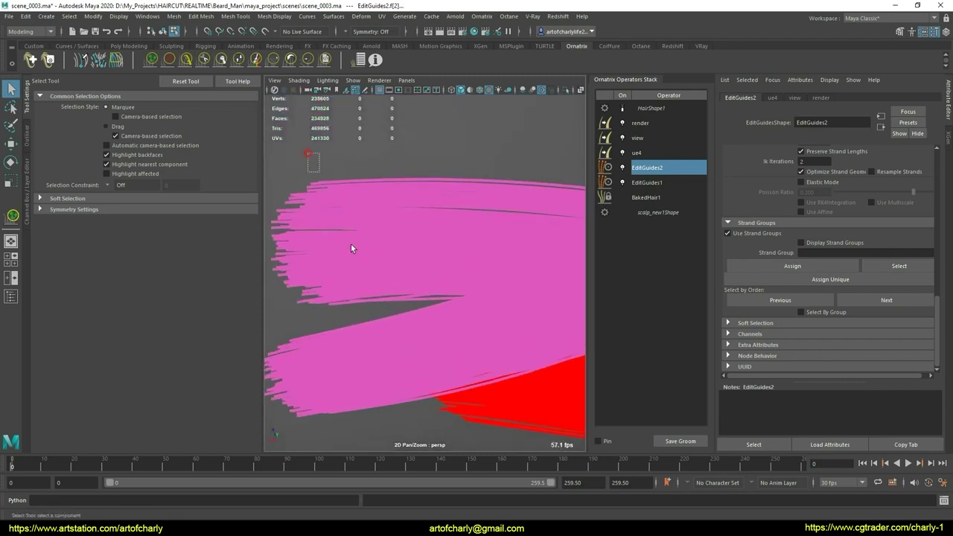
pyautogui.moveTo(308, 153)
pyautogui.mouseDown()
pyautogui.moveTo(371, 312)
pyautogui.moveTo(341, 315)
pyautogui.moveTo(382, 423)
pyautogui.mouseUp()
pyautogui.click(820, 279)
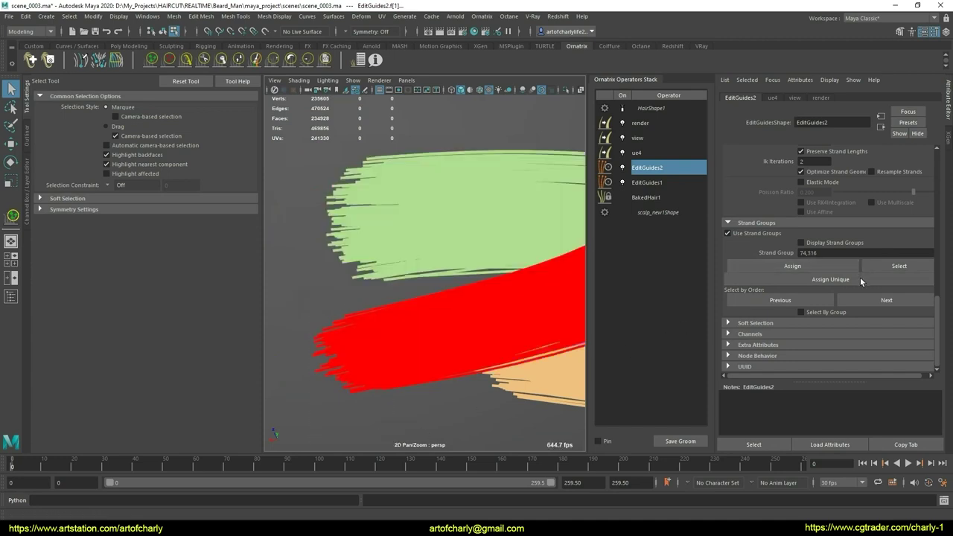
# Assign unique strand groups to the lower band, another marquee-selected band and a single guide
pyautogui.click(860, 280)
pyautogui.keyDown('alt'); pyautogui.moveTo(424, 251); pyautogui.dragTo(424, 277); pyautogui.keyUp('alt')
pyautogui.moveTo(466, 252)
pyautogui.keyDown('alt'); pyautogui.mouseDown()
pyautogui.moveTo(382, 328)
pyautogui.moveTo(329, 237)
pyautogui.moveTo(436, 257)
pyautogui.mouseUp(); pyautogui.keyUp('alt')
pyautogui.keyDown('alt'); pyautogui.moveTo(421, 290); pyautogui.dragTo(457, 287); pyautogui.keyUp('alt')
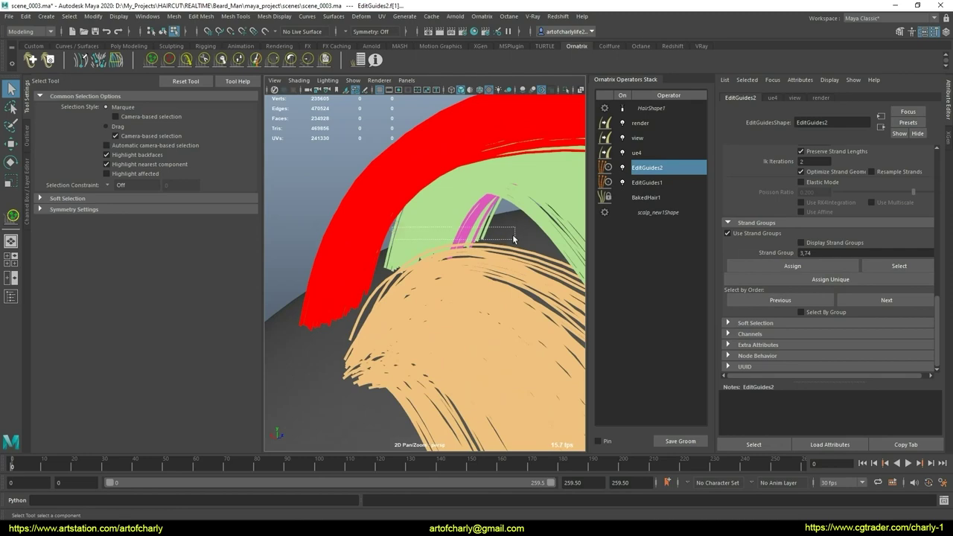
pyautogui.moveTo(513, 234)
pyautogui.mouseDown()
pyautogui.moveTo(521, 268)
pyautogui.moveTo(659, 313)
pyautogui.mouseUp()
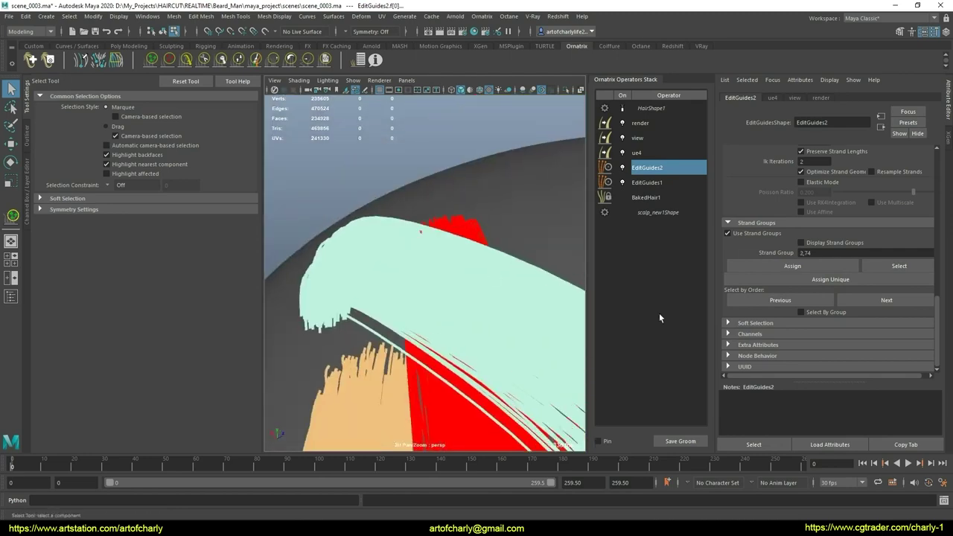
pyautogui.click(832, 281)
pyautogui.moveTo(279, 177)
pyautogui.keyDown('alt'); pyautogui.mouseDown()
pyautogui.moveTo(478, 394)
pyautogui.moveTo(451, 330)
pyautogui.moveTo(501, 304)
pyautogui.moveTo(458, 327)
pyautogui.moveTo(421, 323)
pyautogui.moveTo(405, 287)
pyautogui.moveTo(352, 257)
pyautogui.mouseUp(); pyautogui.keyUp('alt')
pyautogui.click(478, 393)
pyautogui.click(507, 281)
pyautogui.click(832, 280)
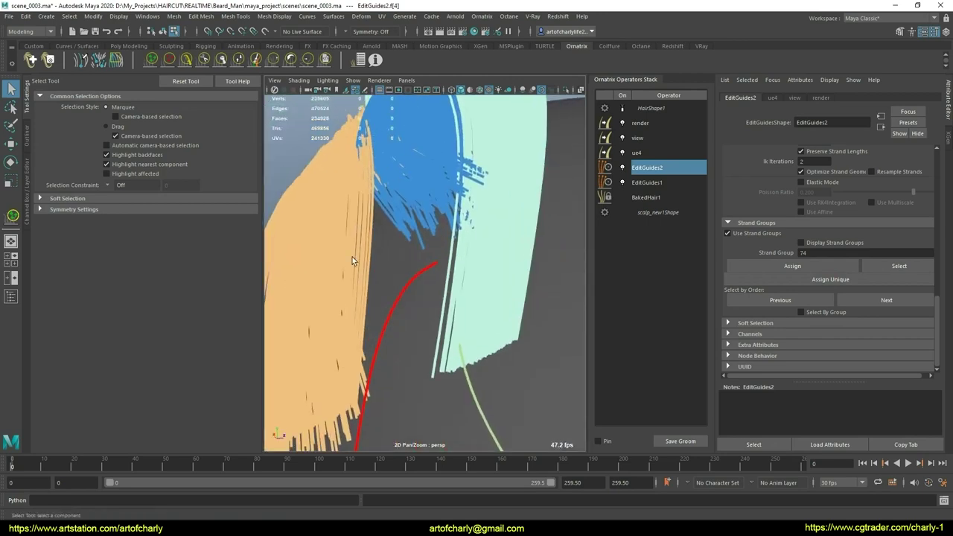
# Paint more guide strands onto the scalp, then select the orange group and a thin guide
pyautogui.click(152, 60)
pyautogui.moveTo(400, 232)
pyautogui.keyDown('alt'); pyautogui.mouseDown()
pyautogui.moveTo(417, 276)
pyautogui.moveTo(468, 311)
pyautogui.moveTo(501, 301)
pyautogui.moveTo(512, 331)
pyautogui.moveTo(414, 186)
pyautogui.moveTo(417, 300)
pyautogui.mouseUp(); pyautogui.keyUp('alt')
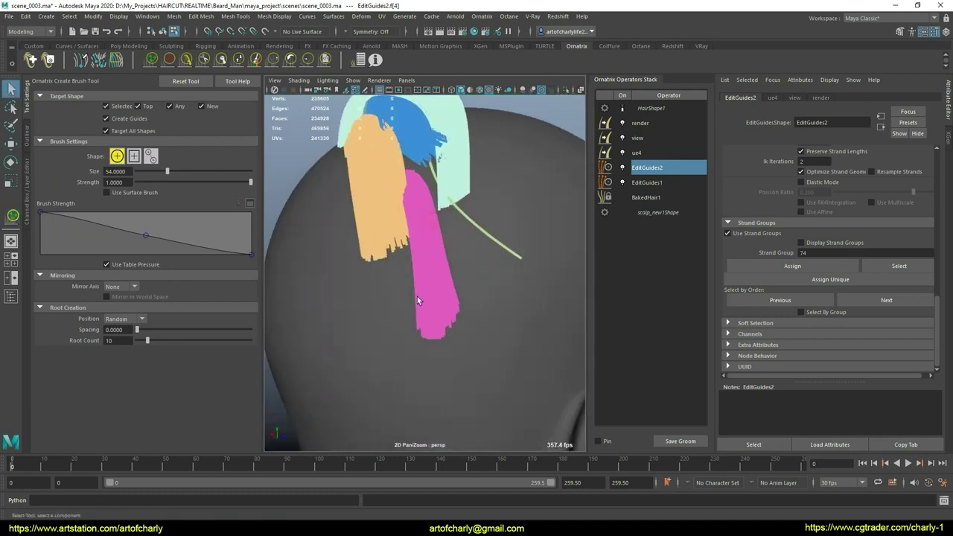
pyautogui.press('q')
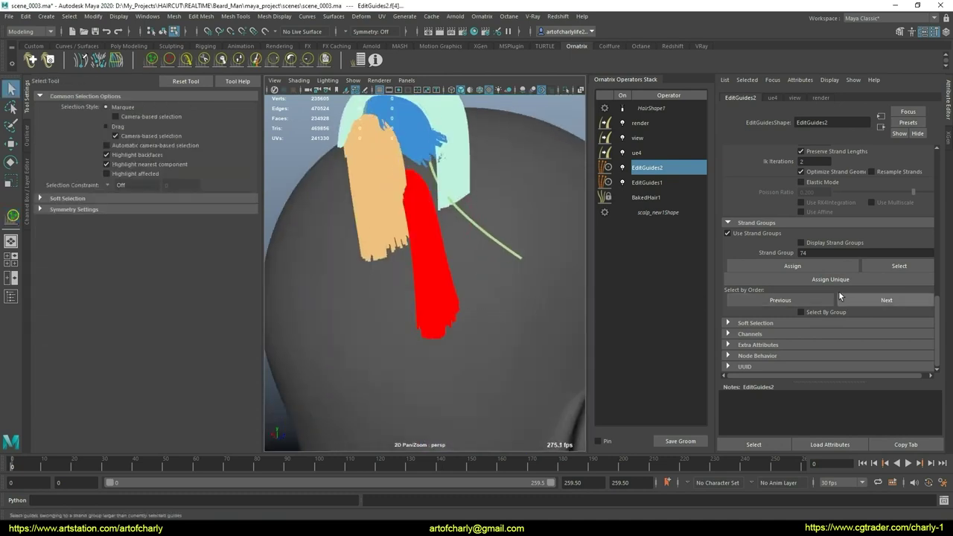
pyautogui.moveTo(461, 270)
pyautogui.keyDown('alt'); pyautogui.mouseDown()
pyautogui.moveTo(459, 287)
pyautogui.moveTo(422, 271)
pyautogui.moveTo(420, 251)
pyautogui.moveTo(484, 274)
pyautogui.moveTo(447, 294)
pyautogui.moveTo(373, 300)
pyautogui.moveTo(458, 280)
pyautogui.moveTo(398, 274)
pyautogui.mouseUp(); pyautogui.keyUp('alt')
pyautogui.click(404, 326)
pyautogui.keyDown('alt'); pyautogui.moveTo(404, 326); pyautogui.dragTo(357, 268); pyautogui.keyUp('alt')
pyautogui.moveTo(376, 231)
pyautogui.keyDown('alt'); pyautogui.mouseDown()
pyautogui.moveTo(382, 300)
pyautogui.moveTo(423, 309)
pyautogui.mouseUp(); pyautogui.keyUp('alt')
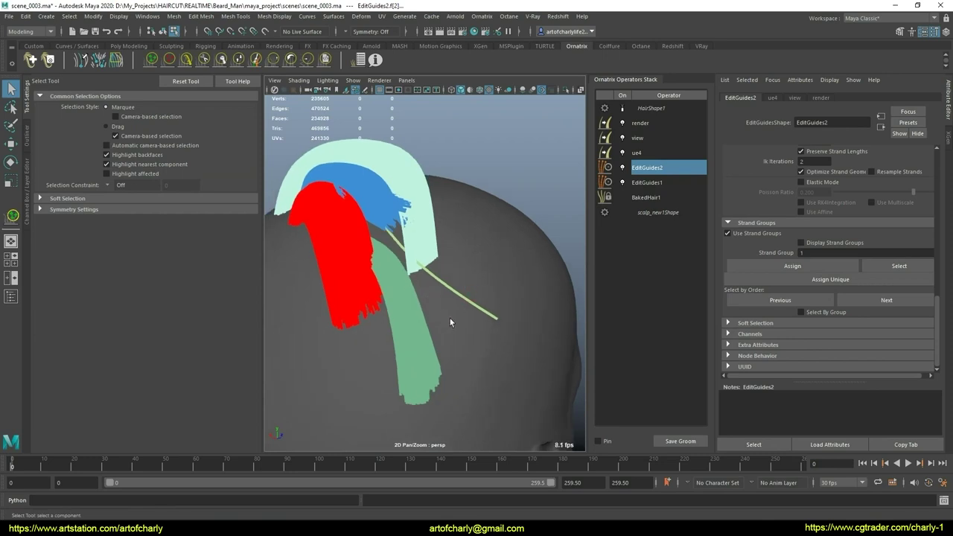
pyautogui.click(419, 264)
pyautogui.moveTo(380, 260)
pyautogui.keyDown('alt'); pyautogui.mouseDown()
pyautogui.moveTo(342, 253)
pyautogui.moveTo(402, 246)
pyautogui.moveTo(502, 283)
pyautogui.moveTo(469, 335)
pyautogui.moveTo(554, 293)
pyautogui.moveTo(425, 288)
pyautogui.moveTo(403, 309)
pyautogui.moveTo(439, 306)
pyautogui.moveTo(335, 224)
pyautogui.mouseUp(); pyautogui.keyUp('alt')
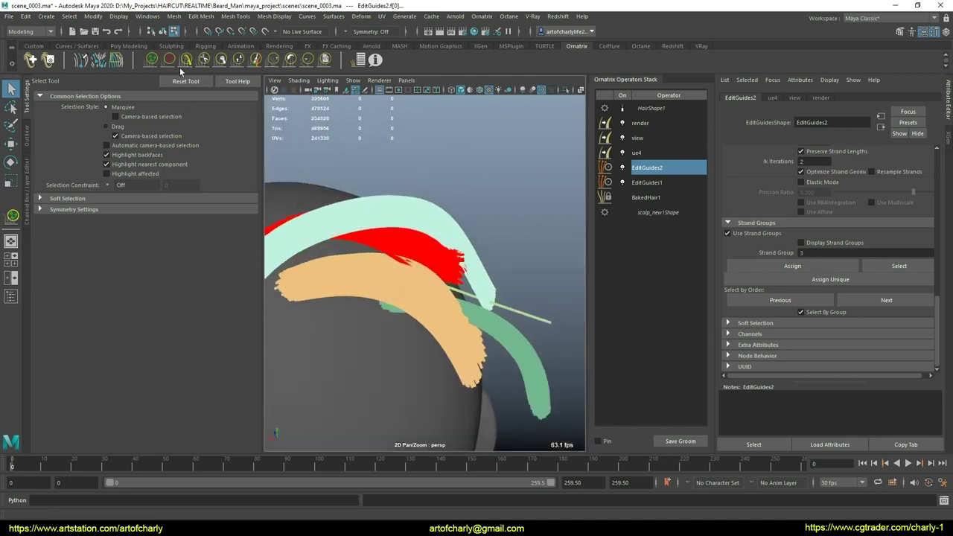
# Try the Comb brush, return to selection, and select EditGuides1 in the operator stack
pyautogui.click(185, 59)
pyautogui.moveTo(405, 288)
pyautogui.keyDown('alt'); pyautogui.mouseDown()
pyautogui.moveTo(412, 294)
pyautogui.moveTo(473, 260)
pyautogui.moveTo(454, 261)
pyautogui.mouseUp(); pyautogui.keyUp('alt')
pyautogui.press('q')
pyautogui.click(647, 182)
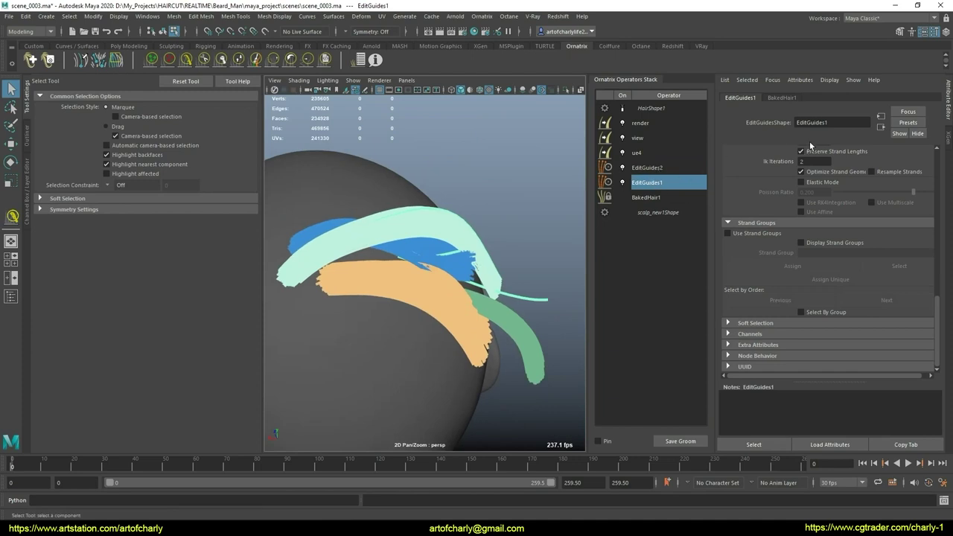
# Select five of the blue guide strands in strand-selection mode
pyautogui.scroll(3, 745, 182)
pyautogui.scroll(4, 774, 186)
pyautogui.scroll(3, 805, 190)
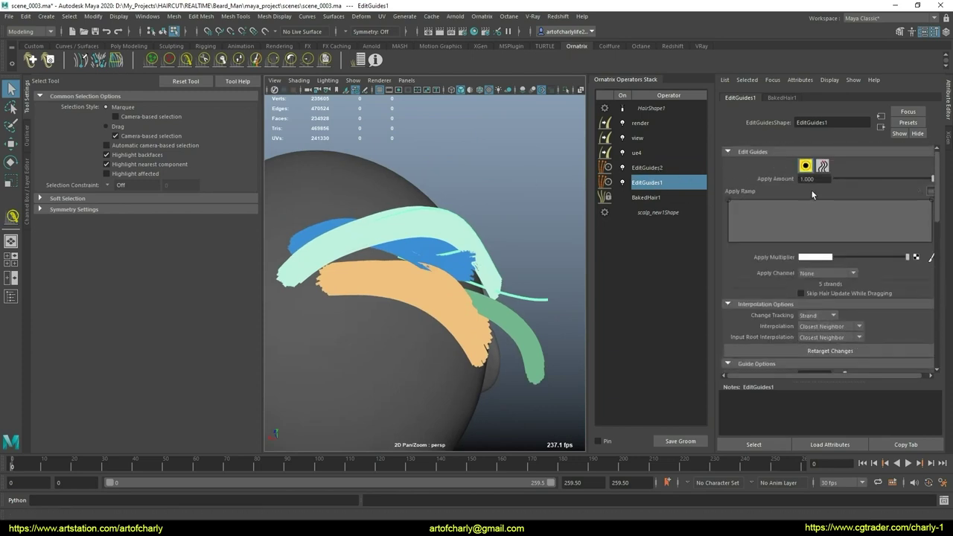
pyautogui.click(806, 165)
pyautogui.moveTo(512, 262)
pyautogui.keyDown('alt'); pyautogui.mouseDown()
pyautogui.moveTo(457, 272)
pyautogui.moveTo(499, 301)
pyautogui.mouseUp(); pyautogui.keyUp('alt')
pyautogui.scroll(3, 404, 257)
pyautogui.scroll(-5, 421, 273)
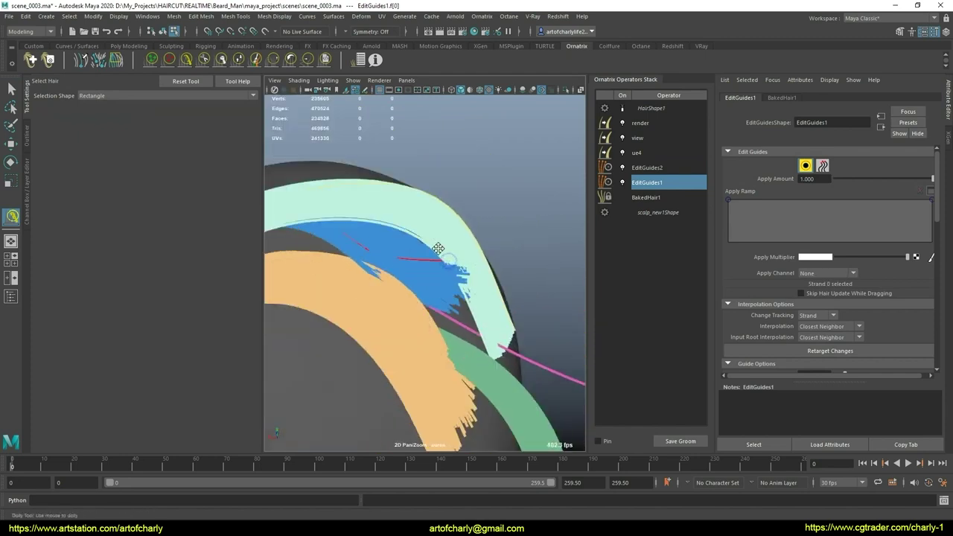
pyautogui.keyDown('alt'); pyautogui.moveTo(432, 268); pyautogui.dragTo(469, 261); pyautogui.keyUp('alt')
# Comb the blue and light-blue guides into a new arc with the Comb Brush
pyautogui.press('y')
pyautogui.scroll(-5, 424, 276)
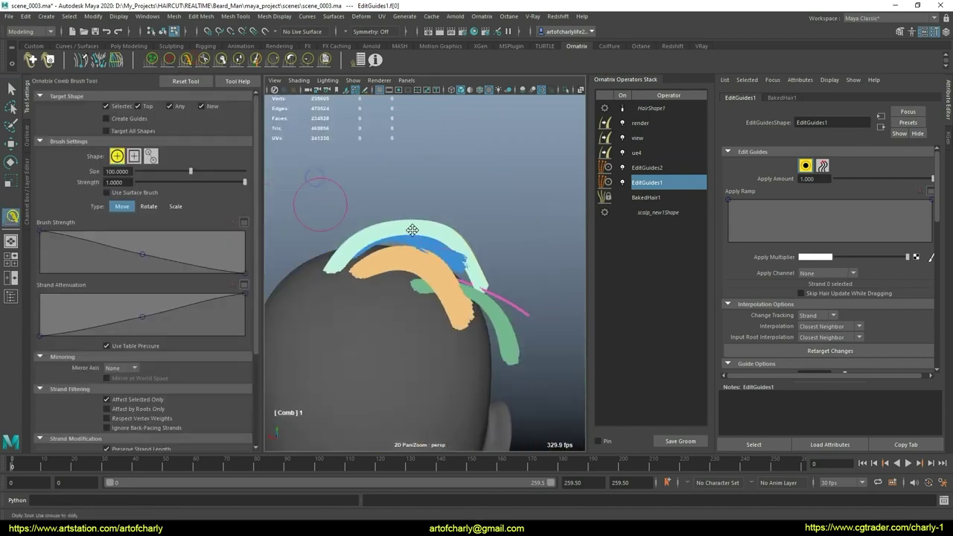
pyautogui.keyDown('alt'); pyautogui.moveTo(403, 268); pyautogui.dragTo(438, 280); pyautogui.keyUp('alt')
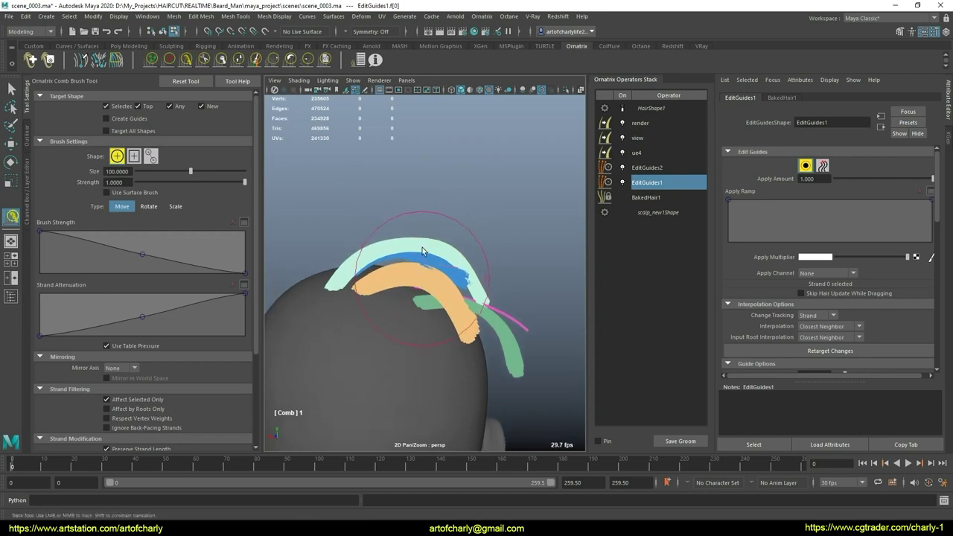
pyautogui.scroll(3, 423, 248)
pyautogui.moveTo(423, 247)
pyautogui.keyDown('alt'); pyautogui.mouseDown()
pyautogui.moveTo(446, 291)
pyautogui.moveTo(479, 318)
pyautogui.mouseUp(); pyautogui.keyUp('alt')
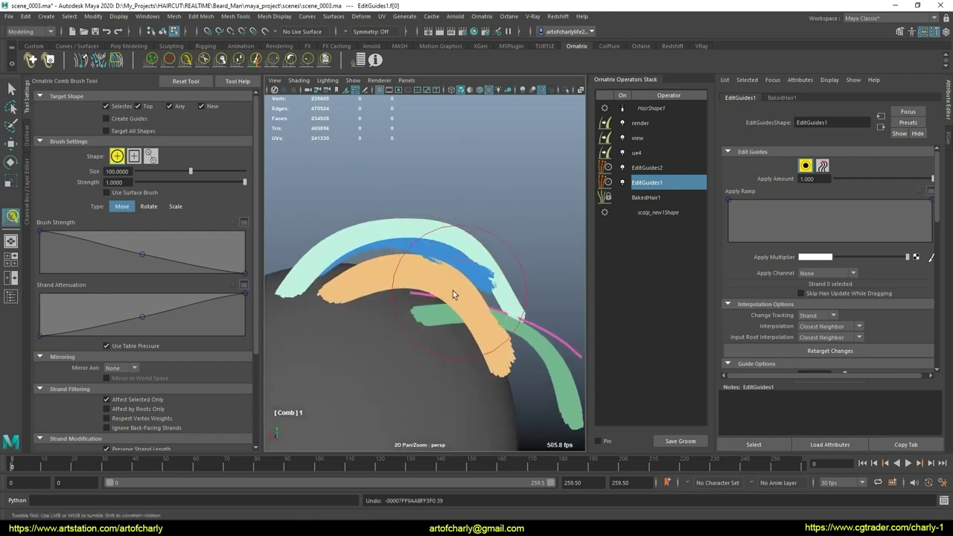
pyautogui.keyDown('alt'); pyautogui.moveTo(479, 317); pyautogui.dragTo(412, 316, button='middle'); pyautogui.keyUp('alt')
pyautogui.moveTo(412, 317)
pyautogui.keyDown('alt'); pyautogui.mouseDown()
pyautogui.moveTo(426, 283)
pyautogui.moveTo(395, 315)
pyautogui.moveTo(404, 343)
pyautogui.moveTo(306, 193)
pyautogui.mouseUp(); pyautogui.keyUp('alt')
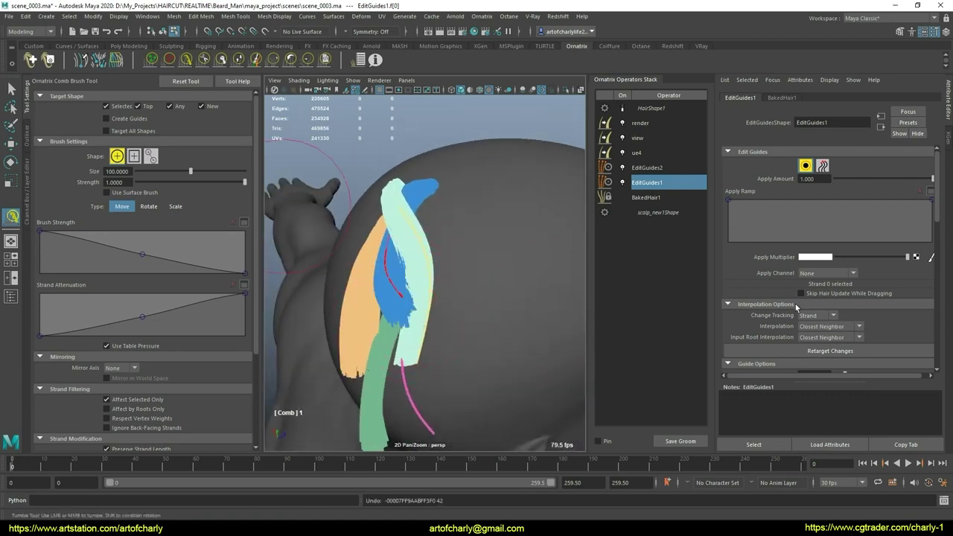
pyautogui.keyDown('alt'); pyautogui.moveTo(447, 327); pyautogui.dragTo(485, 321); pyautogui.keyUp('alt')
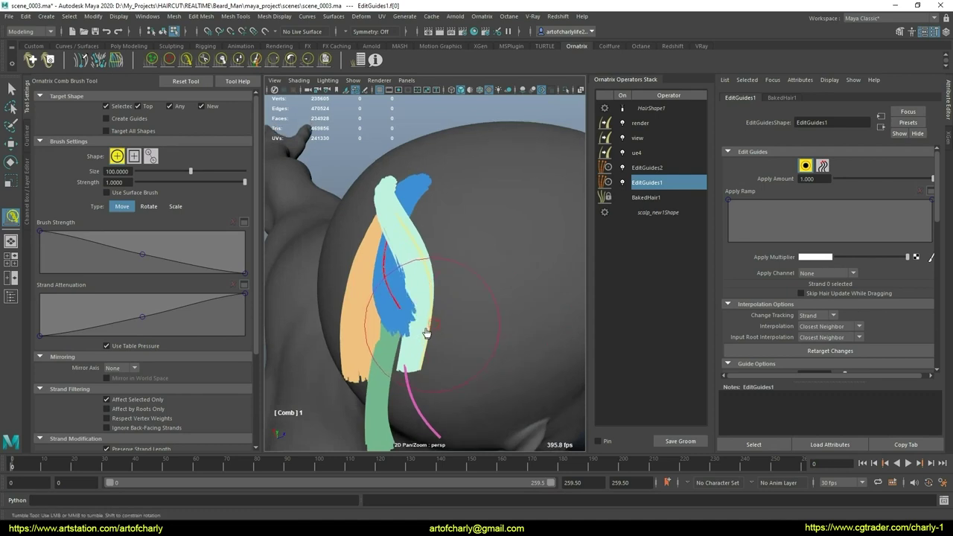
pyautogui.moveTo(388, 305)
pyautogui.mouseDown()
pyautogui.moveTo(391, 344)
pyautogui.moveTo(445, 296)
pyautogui.moveTo(458, 265)
pyautogui.mouseUp()
pyautogui.press('q')
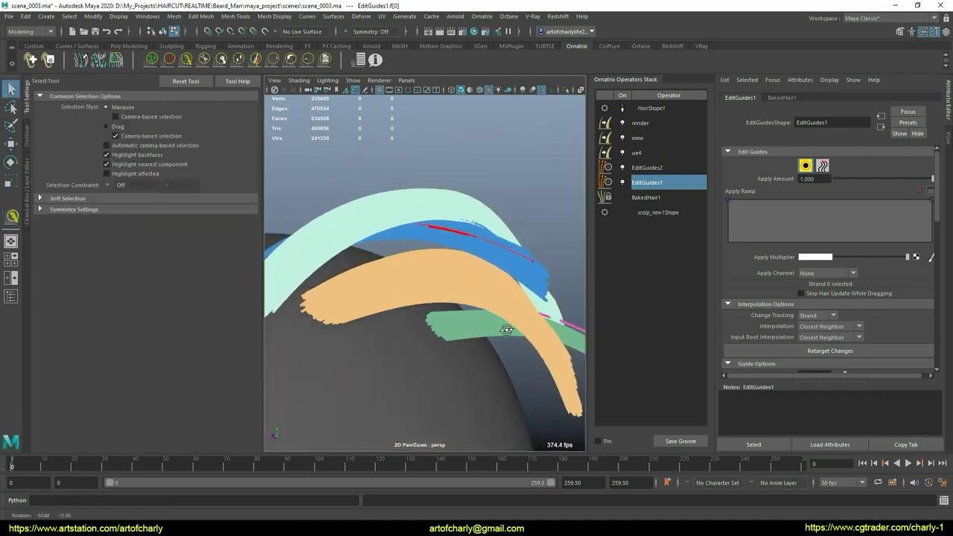
pyautogui.click(459, 265)
# Select the band's 301 strands and set Change Tracking to Strand
pyautogui.click(806, 165)
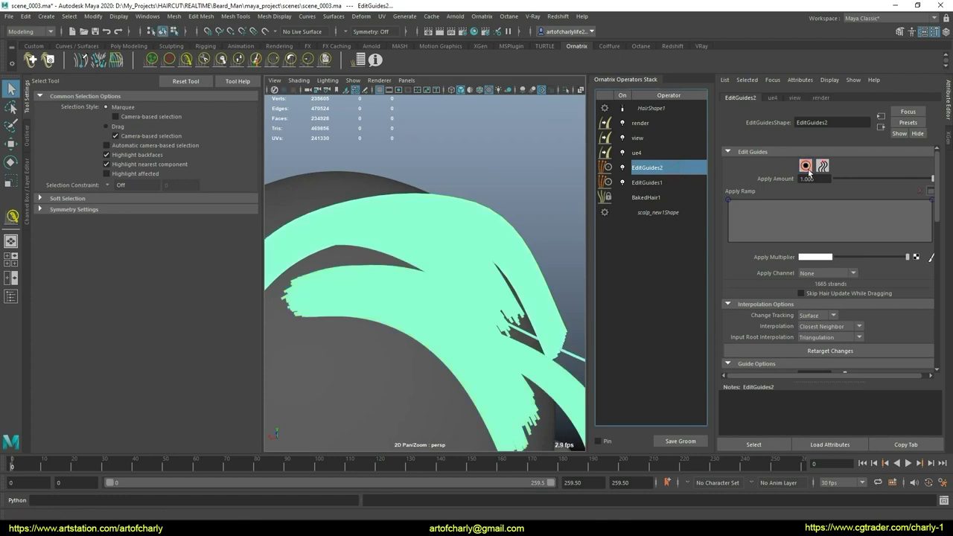
pyautogui.moveTo(417, 264)
pyautogui.mouseDown()
pyautogui.moveTo(502, 288)
pyautogui.moveTo(312, 185)
pyautogui.mouseUp()
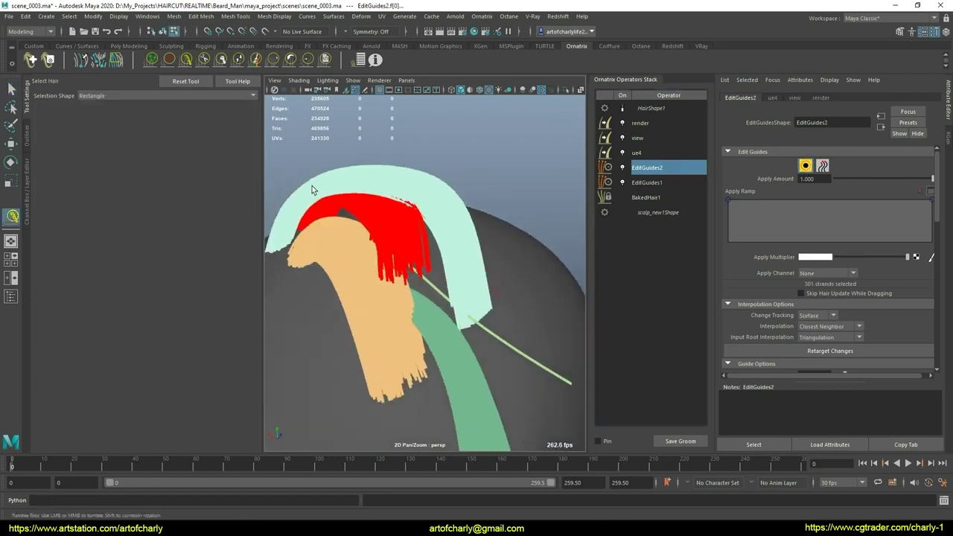
pyautogui.click(170, 65)
pyautogui.moveTo(366, 287)
pyautogui.keyDown('alt'); pyautogui.mouseDown()
pyautogui.moveTo(429, 253)
pyautogui.moveTo(447, 276)
pyautogui.moveTo(408, 240)
pyautogui.moveTo(423, 262)
pyautogui.mouseUp(); pyautogui.keyUp('alt')
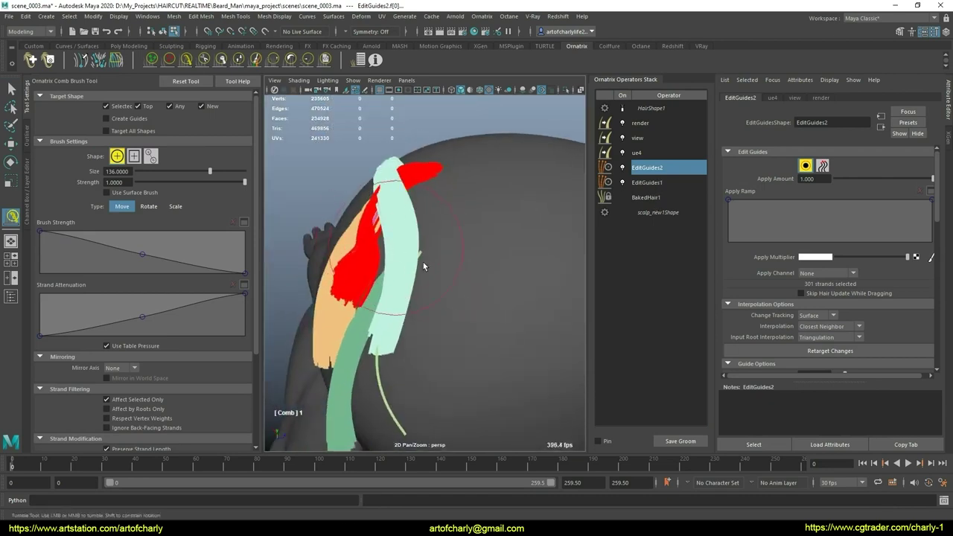
pyautogui.click(817, 317)
pyautogui.click(816, 327)
# Reselect guide strand 3 and comb the red guide band into a new shape
pyautogui.moveTo(328, 309)
pyautogui.keyDown('alt'); pyautogui.mouseDown()
pyautogui.moveTo(400, 272)
pyautogui.moveTo(446, 234)
pyautogui.moveTo(407, 172)
pyautogui.mouseUp(); pyautogui.keyUp('alt')
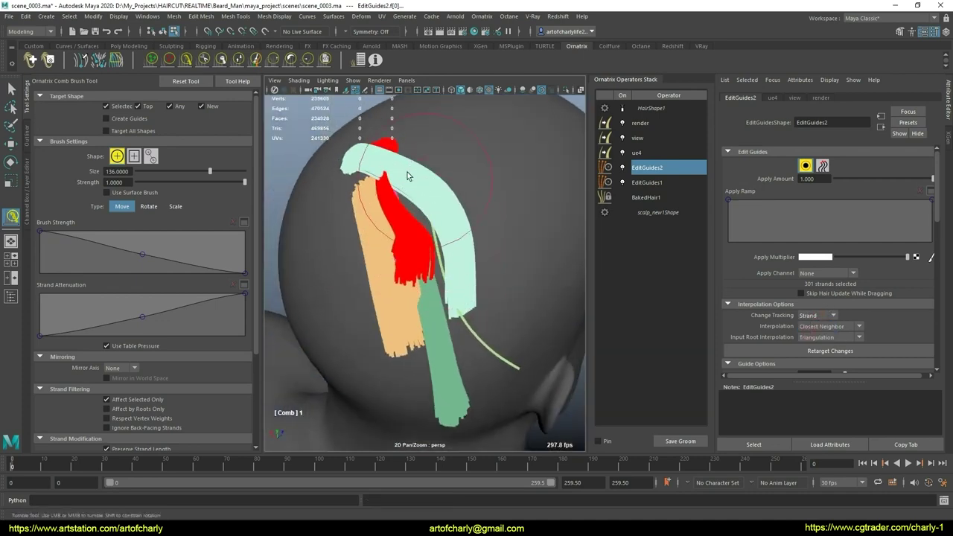
pyautogui.moveTo(410, 226)
pyautogui.keyDown('alt'); pyautogui.mouseDown()
pyautogui.moveTo(397, 223)
pyautogui.moveTo(420, 244)
pyautogui.mouseUp(); pyautogui.keyUp('alt')
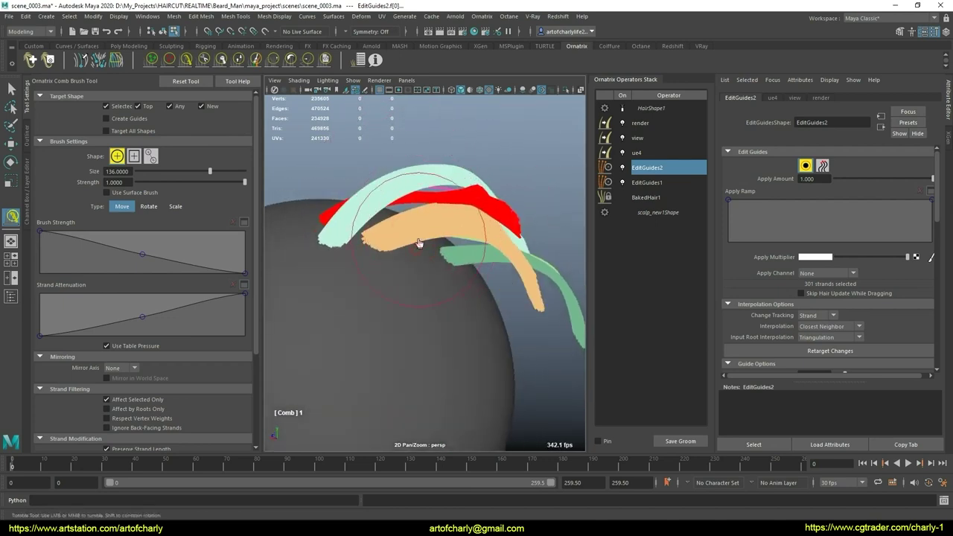
pyautogui.moveTo(502, 270)
pyautogui.keyDown('alt'); pyautogui.mouseDown()
pyautogui.moveTo(394, 288)
pyautogui.moveTo(405, 251)
pyautogui.moveTo(514, 270)
pyautogui.mouseUp(); pyautogui.keyUp('alt')
pyautogui.press('q')
pyautogui.click(425, 264)
pyautogui.moveTo(425, 263)
pyautogui.keyDown('alt'); pyautogui.mouseDown()
pyautogui.moveTo(437, 273)
pyautogui.moveTo(378, 219)
pyautogui.moveTo(409, 247)
pyautogui.moveTo(436, 253)
pyautogui.moveTo(416, 285)
pyautogui.moveTo(436, 276)
pyautogui.moveTo(386, 285)
pyautogui.mouseUp(); pyautogui.keyUp('alt')
pyautogui.click(186, 60)
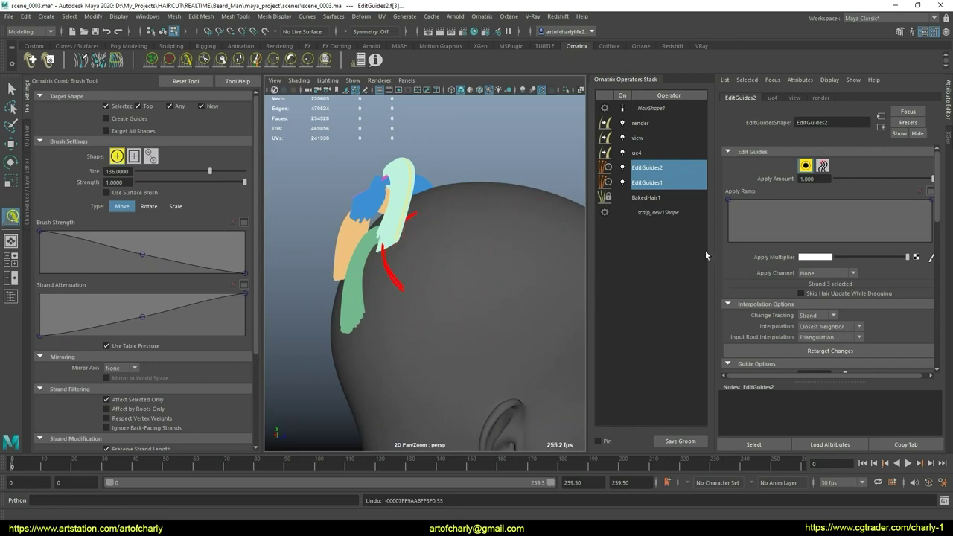
pyautogui.moveTo(380, 247)
pyautogui.keyDown('alt'); pyautogui.mouseDown()
pyautogui.moveTo(383, 260)
pyautogui.moveTo(389, 245)
pyautogui.moveTo(436, 273)
pyautogui.moveTo(474, 276)
pyautogui.moveTo(422, 294)
pyautogui.mouseUp(); pyautogui.keyUp('alt')
# Paint a new magenta band of guide strands across the side of the head
pyautogui.press('q')
pyautogui.click(153, 61)
pyautogui.moveTo(421, 293)
pyautogui.keyDown('alt'); pyautogui.mouseDown(button='right')
pyautogui.moveTo(425, 271)
pyautogui.moveTo(469, 343)
pyautogui.moveTo(429, 305)
pyautogui.mouseUp(button='right'); pyautogui.keyUp('alt')
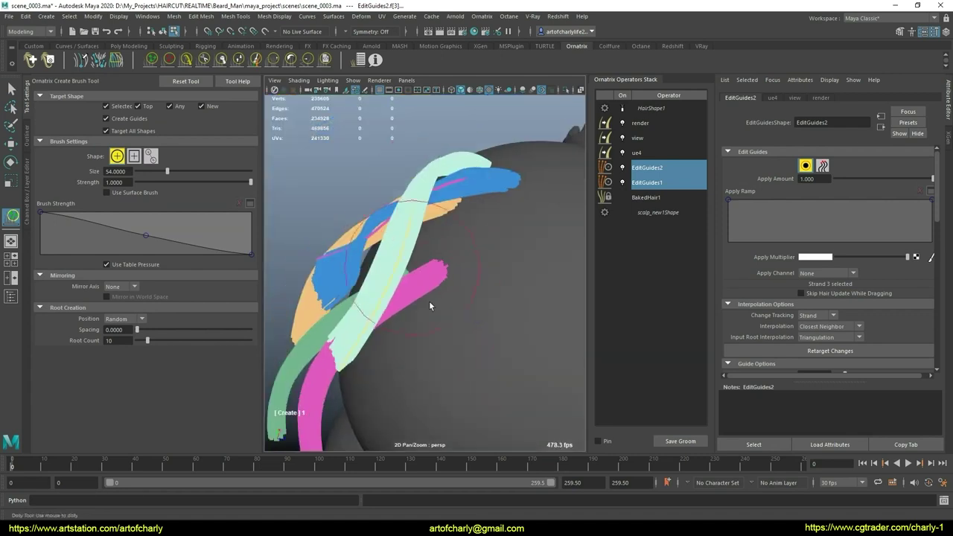
# Select the new pink guide strands and view the whole hair
pyautogui.press('q')
pyautogui.keyDown('alt'); pyautogui.moveTo(449, 347); pyautogui.dragTo(440, 283, button='right'); pyautogui.keyUp('alt')
pyautogui.click(440, 282)
pyautogui.scroll(-2, 815, 325)
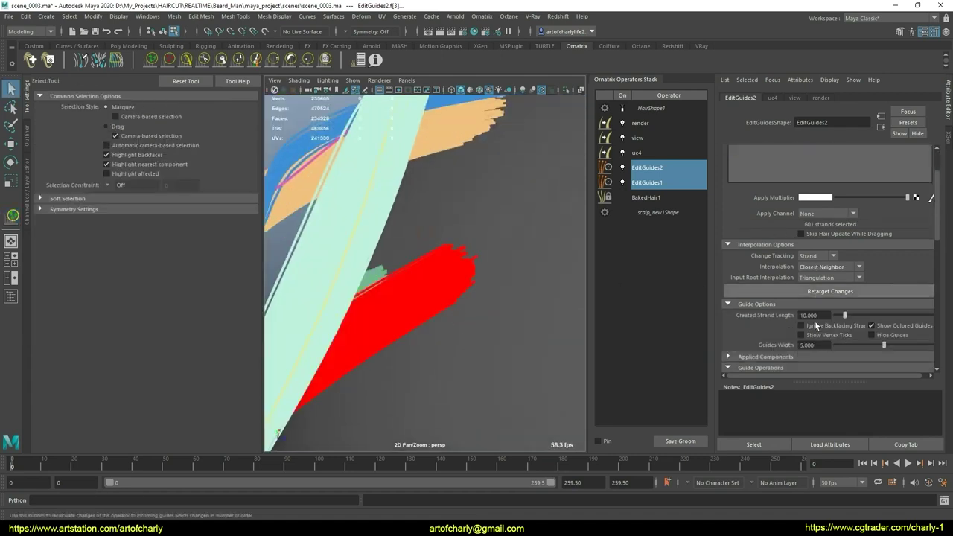
pyautogui.scroll(-5, 812, 324)
pyautogui.scroll(-3, 808, 322)
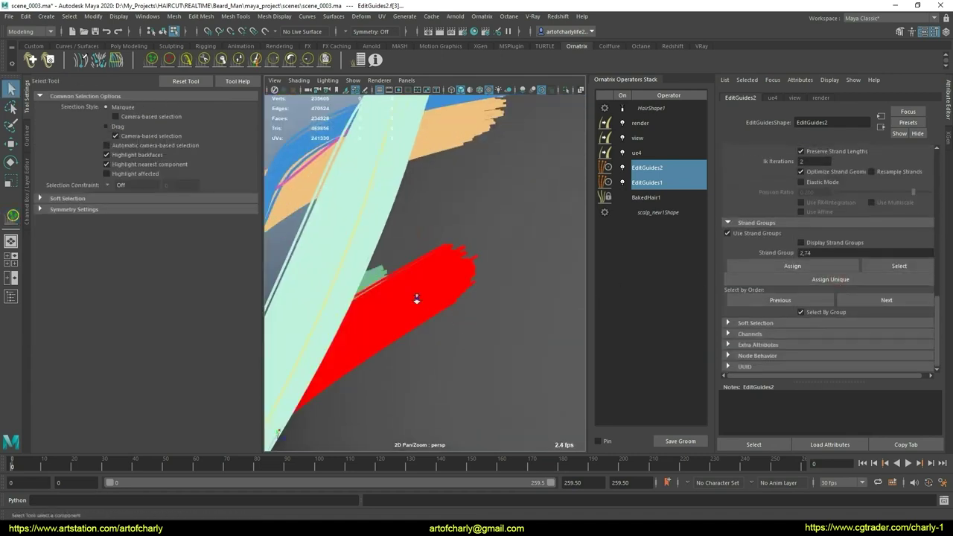
pyautogui.moveTo(417, 299)
pyautogui.keyDown('alt'); pyautogui.mouseDown()
pyautogui.moveTo(464, 268)
pyautogui.moveTo(549, 241)
pyautogui.mouseUp(); pyautogui.keyUp('alt')
pyautogui.keyDown('alt'); pyautogui.moveTo(549, 268); pyautogui.dragTo(391, 280, button='right'); pyautogui.keyUp('alt')
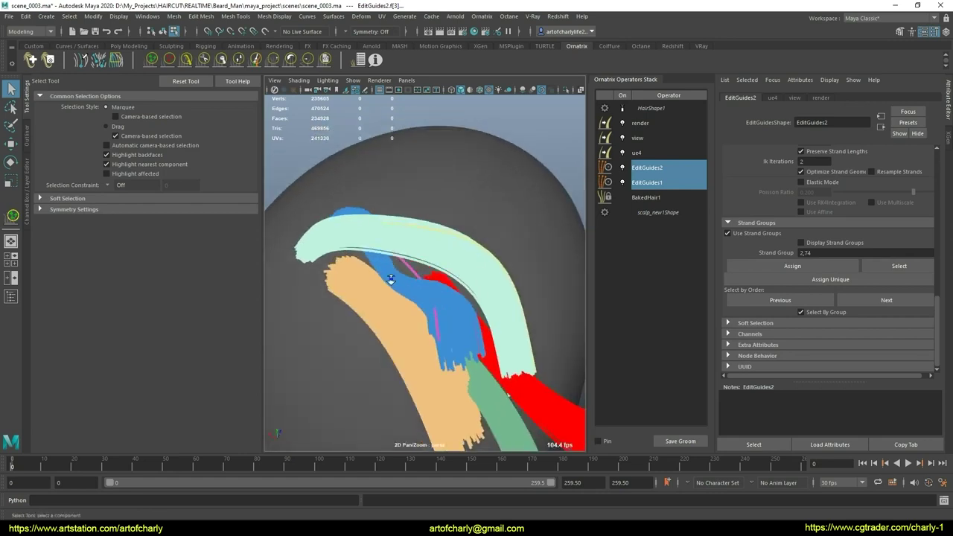
pyautogui.scroll(3, 390, 279)
# Collapse EditGuides2, EditGuides1 and BakedHair1 into a single BakedHair2 operator
pyautogui.click(385, 256)
pyautogui.keyDown('alt'); pyautogui.moveTo(403, 283); pyautogui.dragTo(453, 296); pyautogui.keyUp('alt')
pyautogui.click(656, 174)
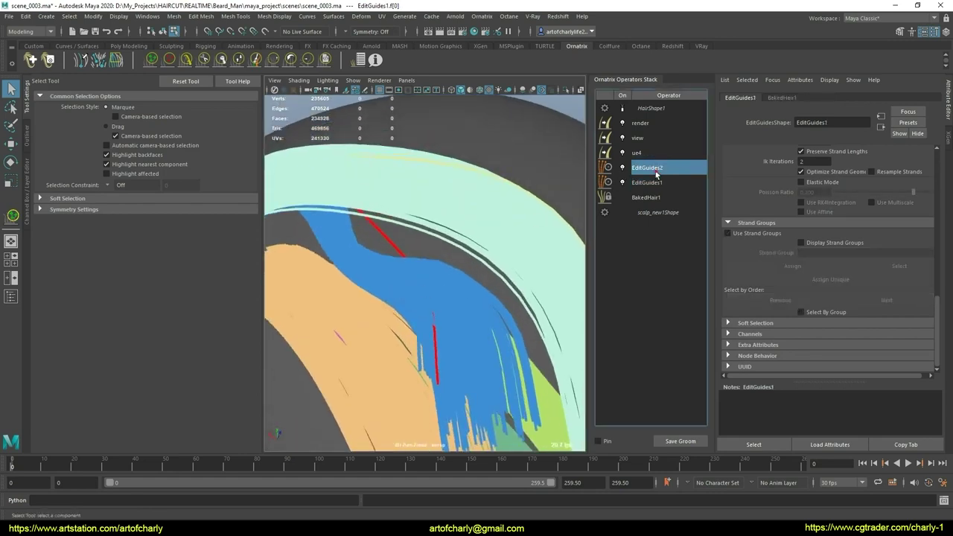
pyautogui.scroll(-5, 394, 257)
pyautogui.scroll(2, 801, 223)
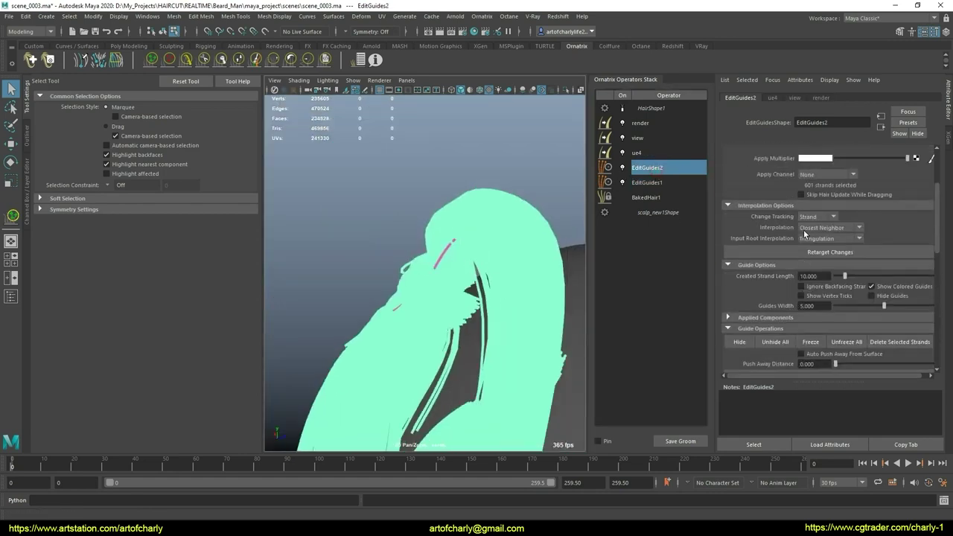
pyautogui.scroll(3, 805, 234)
pyautogui.keyDown('alt'); pyautogui.moveTo(462, 210); pyautogui.dragTo(447, 228); pyautogui.keyUp('alt')
pyautogui.scroll(3, 439, 233)
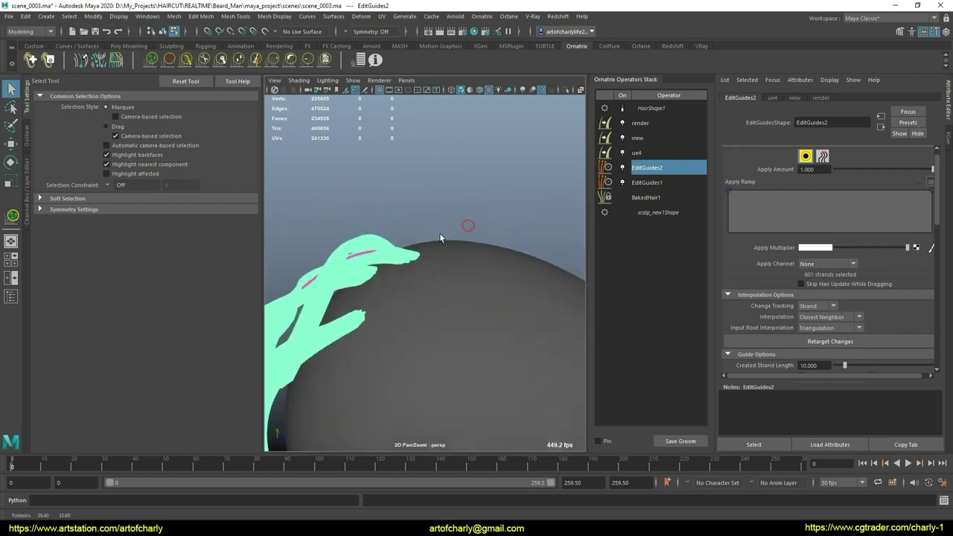
pyautogui.rightClick(659, 171)
pyautogui.click(718, 222)
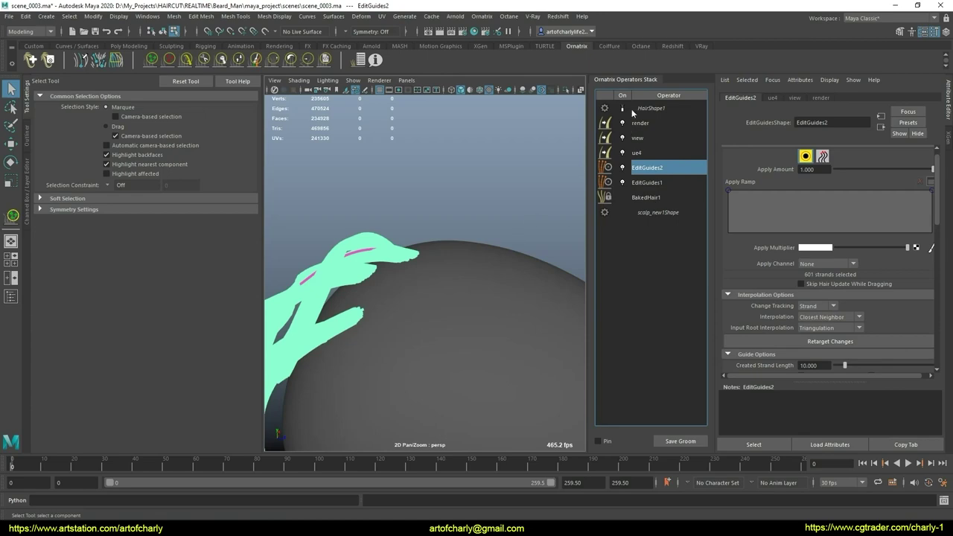
pyautogui.moveTo(470, 264)
pyautogui.keyDown('alt'); pyautogui.mouseDown()
pyautogui.moveTo(529, 255)
pyautogui.moveTo(485, 258)
pyautogui.mouseUp(); pyautogui.keyUp('alt')
# Set BakedHair2's Display Fraction to 1 to show every strand
pyautogui.scroll(2, 805, 152)
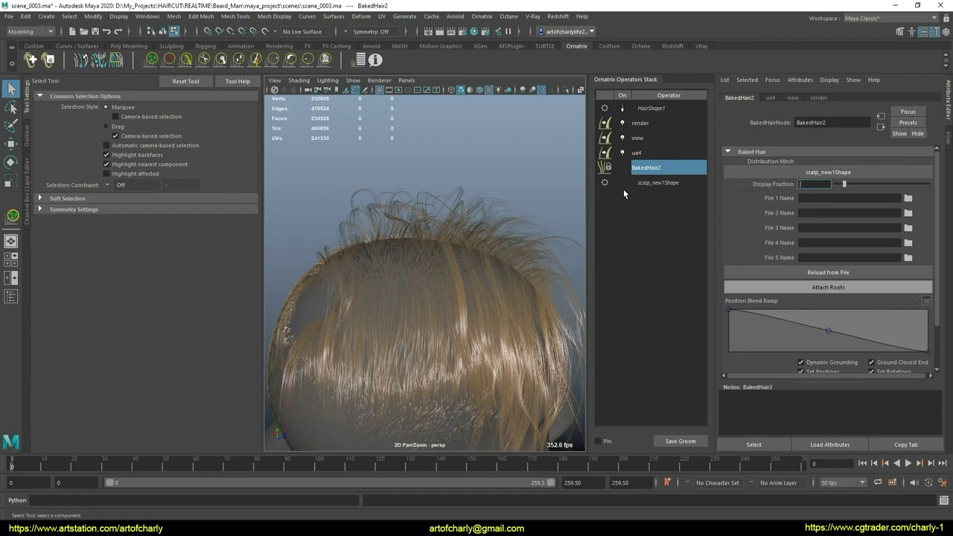
pyautogui.write('1')
pyautogui.press('Return')
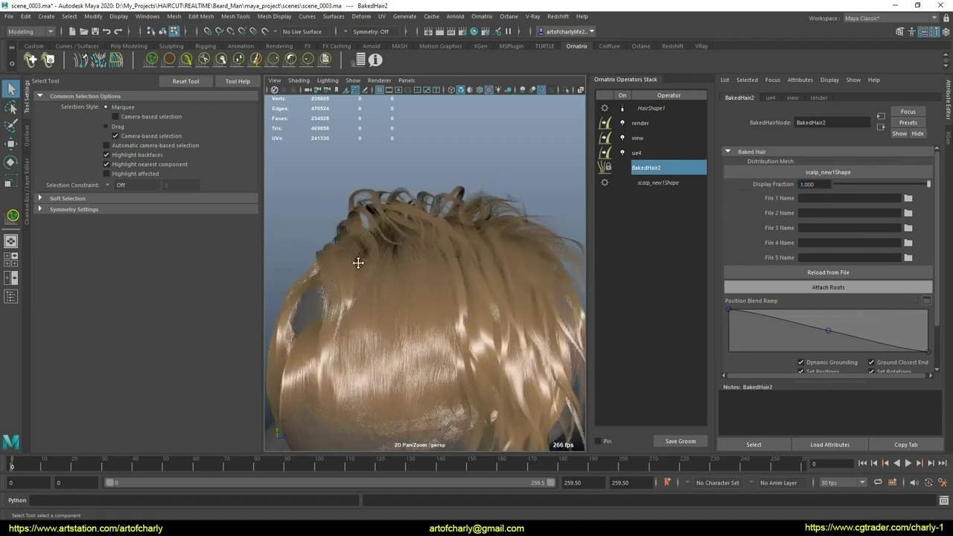
pyautogui.moveTo(359, 263)
pyautogui.keyDown('alt'); pyautogui.mouseDown()
pyautogui.moveTo(444, 196)
pyautogui.moveTo(473, 308)
pyautogui.mouseUp(); pyautogui.keyUp('alt')
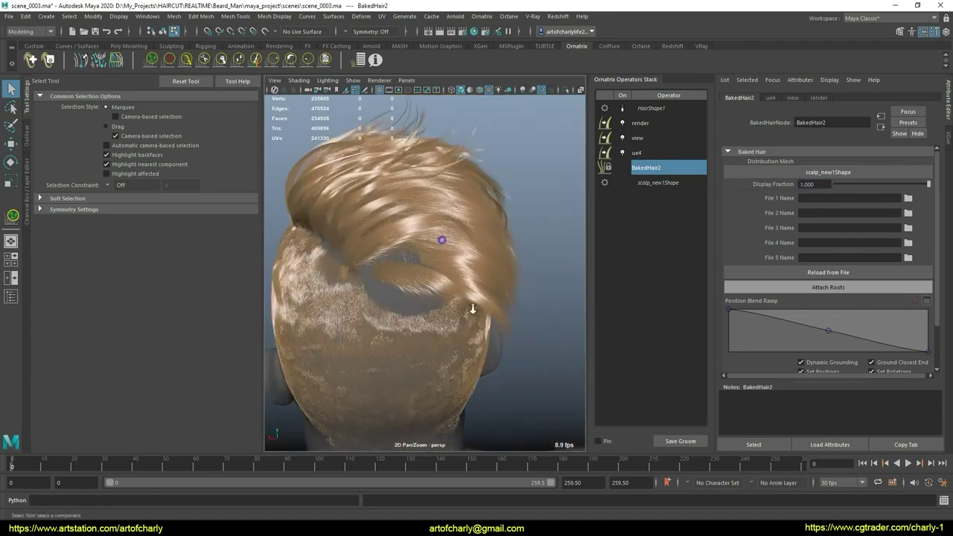
pyautogui.keyDown('alt'); pyautogui.moveTo(473, 308); pyautogui.dragTo(395, 275, button='right'); pyautogui.keyUp('alt')
pyautogui.moveTo(395, 275)
pyautogui.keyDown('alt'); pyautogui.mouseDown()
pyautogui.moveTo(318, 250)
pyautogui.moveTo(385, 266)
pyautogui.mouseUp(); pyautogui.keyUp('alt')
pyautogui.keyDown('alt'); pyautogui.moveTo(385, 266); pyautogui.dragTo(528, 258, button='right'); pyautogui.keyUp('alt')
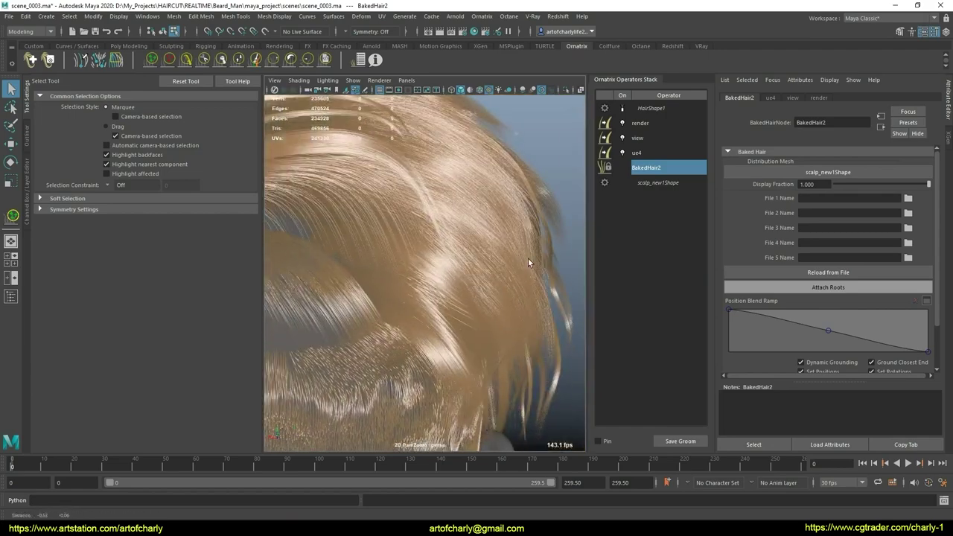
pyautogui.keyDown('alt'); pyautogui.moveTo(528, 258); pyautogui.dragTo(353, 267); pyautogui.keyUp('alt')
pyautogui.keyDown('alt'); pyautogui.moveTo(433, 271); pyautogui.dragTo(637, 170); pyautogui.keyUp('alt')
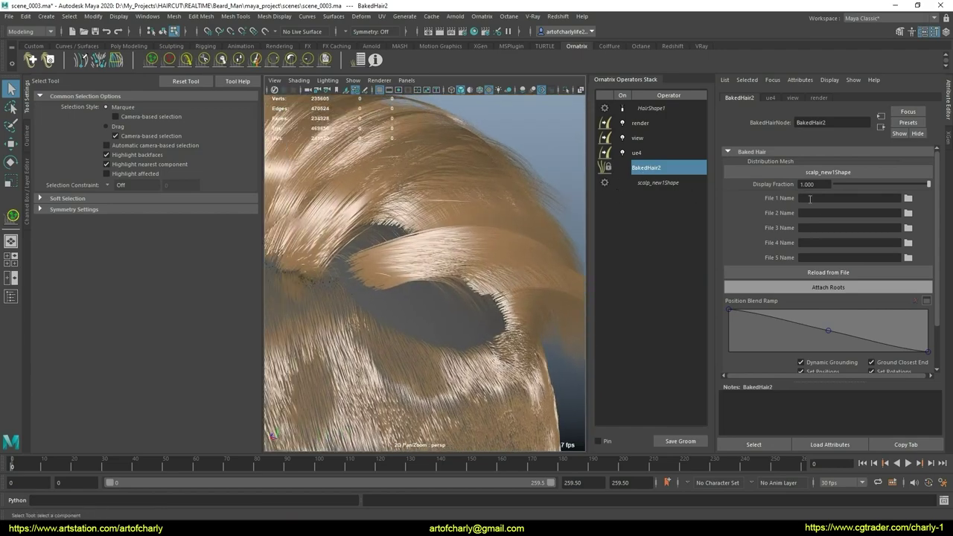
pyautogui.scroll(-2, 779, 301)
# Isolate a lassoed patch of hair on top of the head
pyautogui.click(775, 353)
pyautogui.keyDown('alt'); pyautogui.moveTo(447, 293); pyautogui.dragTo(344, 220); pyautogui.keyUp('alt')
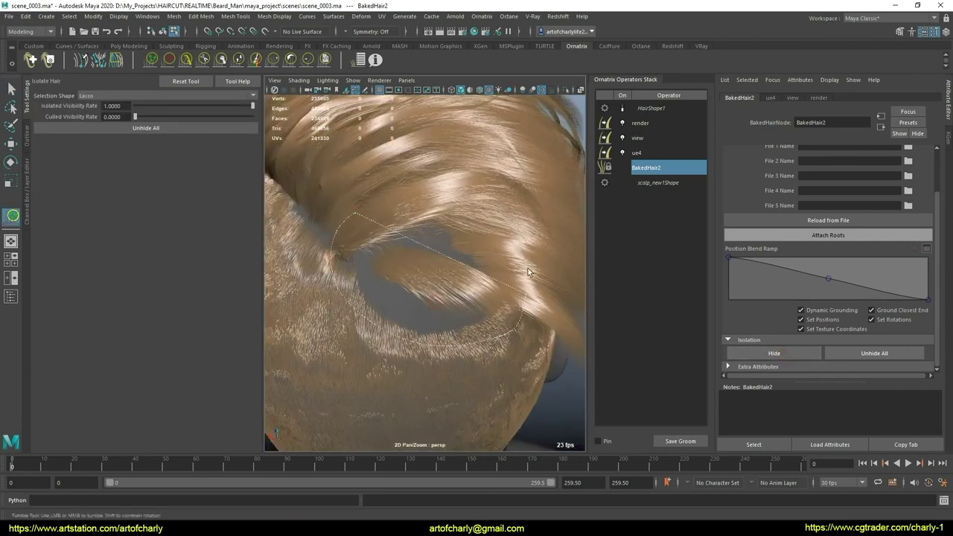
pyautogui.moveTo(359, 227); pyautogui.dragTo(357, 222)
pyautogui.moveTo(414, 247)
pyautogui.keyDown('alt'); pyautogui.mouseDown()
pyautogui.moveTo(426, 181)
pyautogui.moveTo(449, 160)
pyautogui.moveTo(477, 246)
pyautogui.mouseUp(); pyautogui.keyUp('alt')
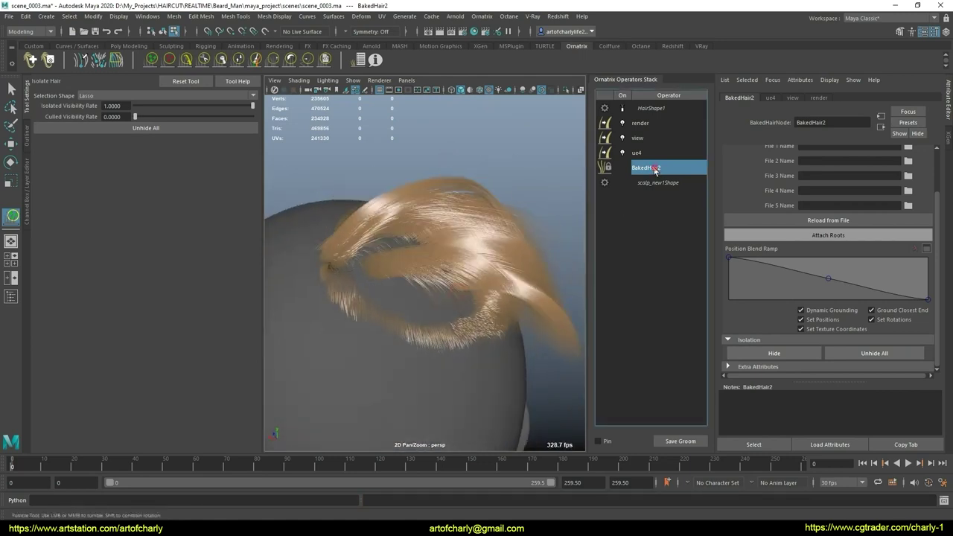
pyautogui.doubleClick(660, 167)
pyautogui.write('1')
# Rename the operator to BakedHair1 and add an Edit Guides operator above it
pyautogui.press('Return')
pyautogui.click(510, 16)
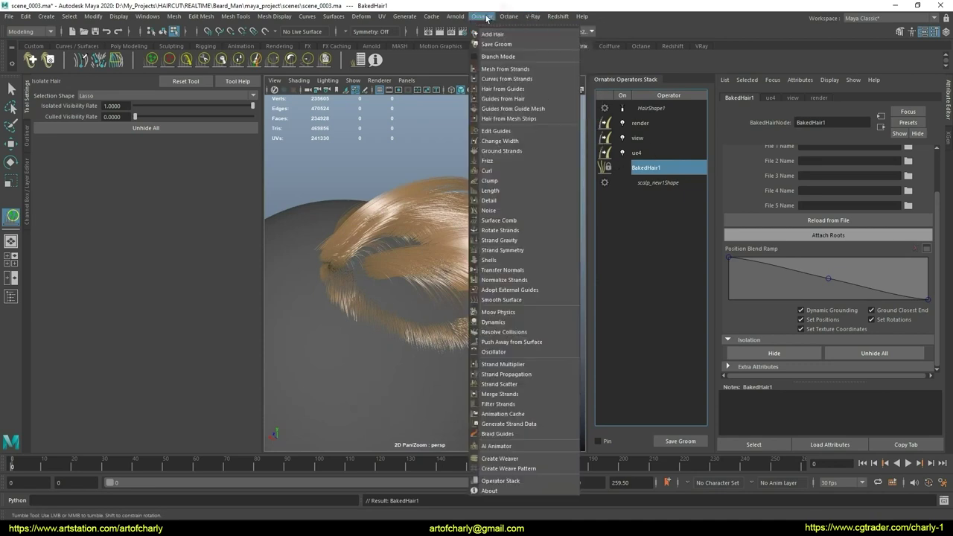
pyautogui.click(623, 168)
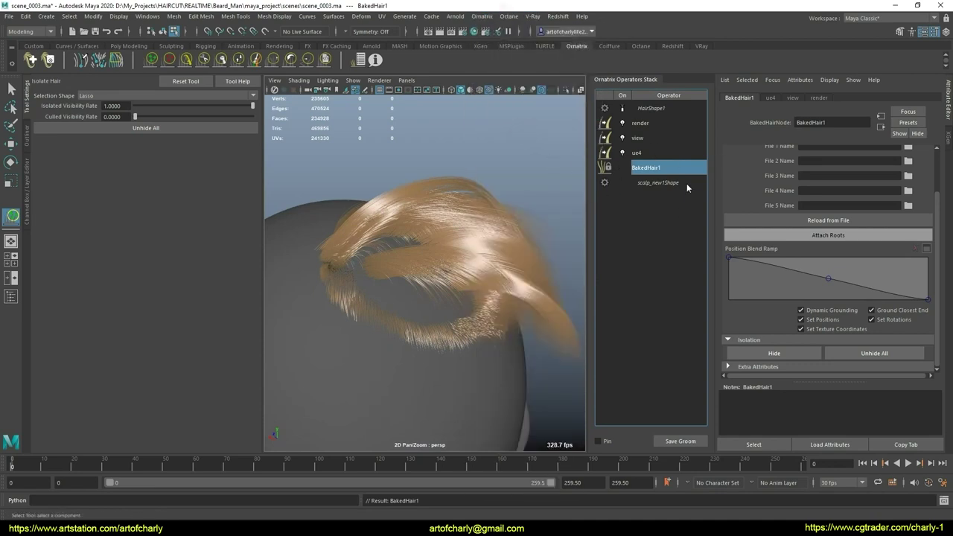
pyautogui.click(624, 108)
pyautogui.click(623, 109)
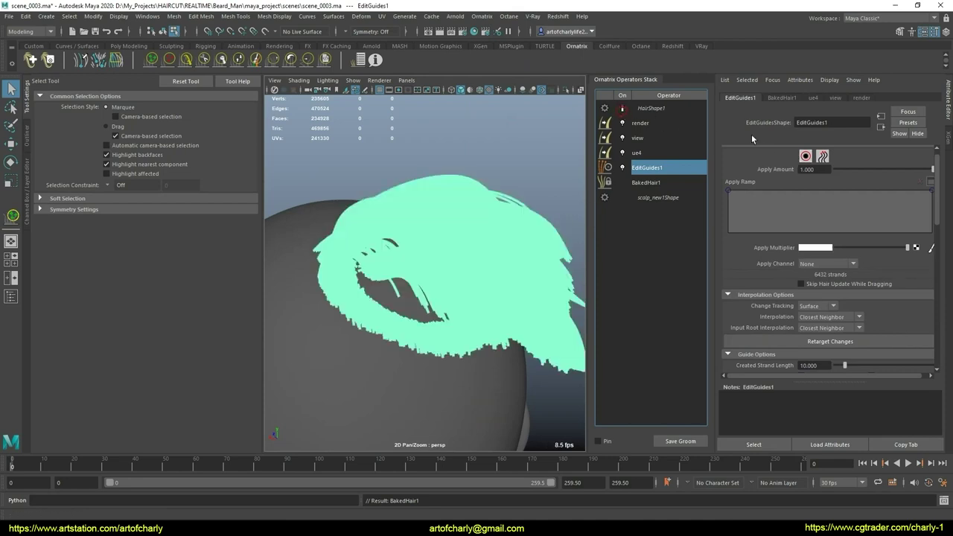
# Box-select the isolated hair strands on top of the head for guide editing
pyautogui.click(807, 156)
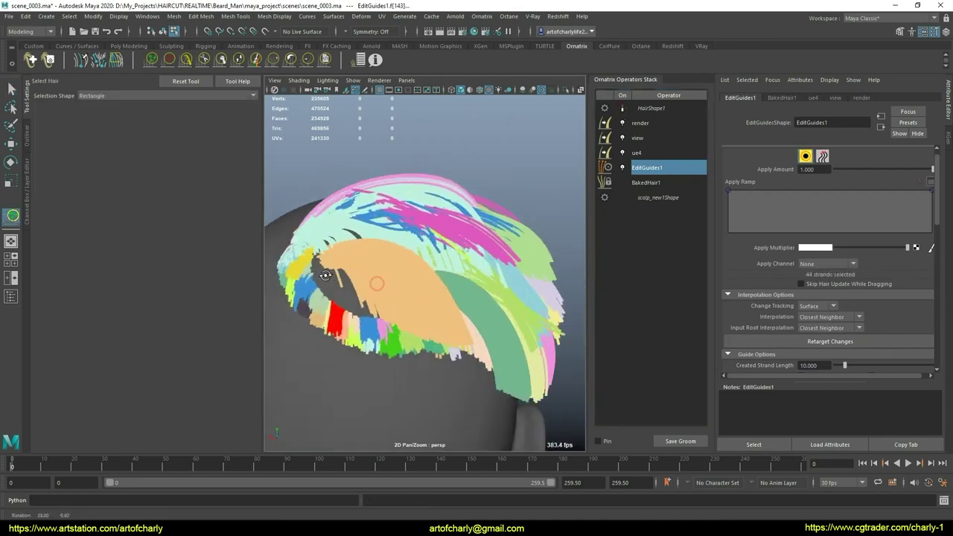
pyautogui.keyDown('alt'); pyautogui.moveTo(325, 275); pyautogui.dragTo(424, 276); pyautogui.keyUp('alt')
pyautogui.moveTo(399, 333)
pyautogui.keyDown('alt'); pyautogui.mouseDown()
pyautogui.moveTo(522, 347)
pyautogui.moveTo(419, 279)
pyautogui.moveTo(364, 321)
pyautogui.moveTo(425, 298)
pyautogui.moveTo(400, 266)
pyautogui.mouseUp(); pyautogui.keyUp('alt')
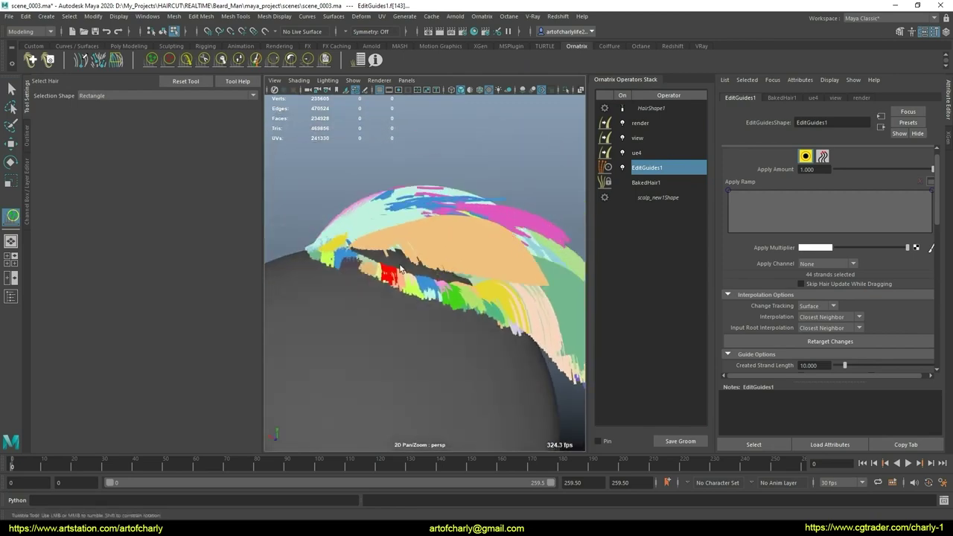
pyautogui.keyDown('alt'); pyautogui.moveTo(348, 243); pyautogui.dragTo(412, 330); pyautogui.keyUp('alt')
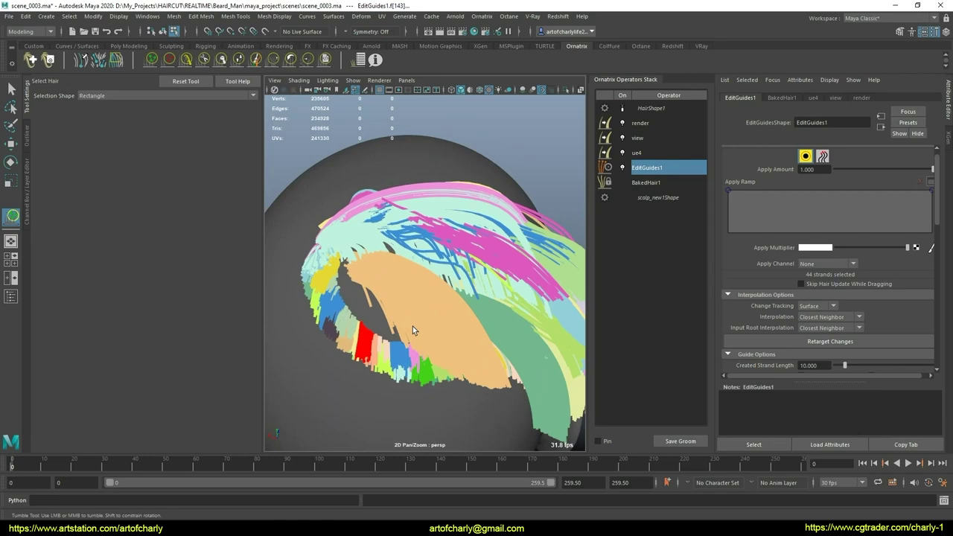
pyautogui.moveTo(420, 338)
pyautogui.keyDown('alt'); pyautogui.mouseDown()
pyautogui.moveTo(421, 262)
pyautogui.moveTo(388, 264)
pyautogui.moveTo(419, 249)
pyautogui.moveTo(402, 249)
pyautogui.moveTo(437, 271)
pyautogui.moveTo(389, 271)
pyautogui.moveTo(464, 246)
pyautogui.mouseUp(); pyautogui.keyUp('alt')
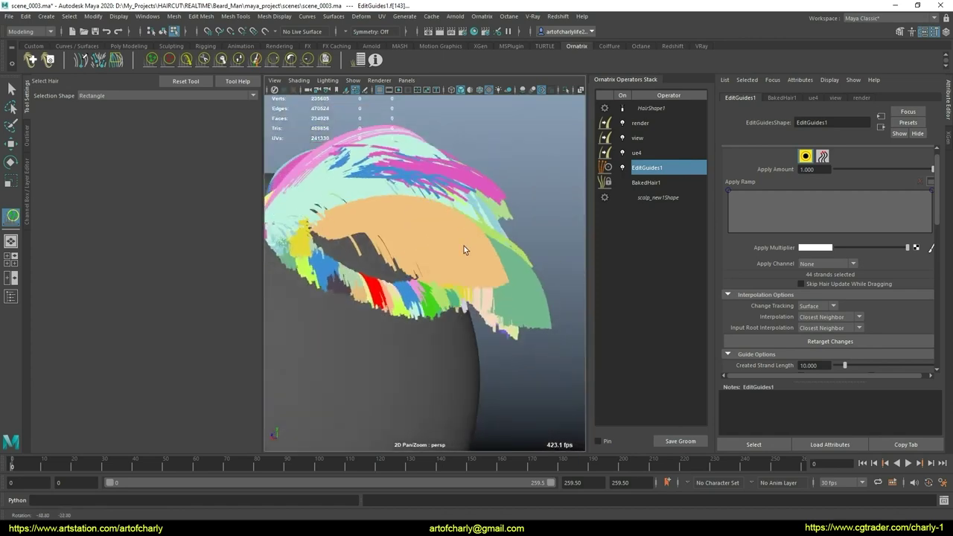
pyautogui.keyDown('alt'); pyautogui.moveTo(464, 245); pyautogui.dragTo(422, 300, button='right'); pyautogui.keyUp('alt')
pyautogui.keyDown('alt'); pyautogui.moveTo(422, 300); pyautogui.dragTo(429, 268); pyautogui.keyUp('alt')
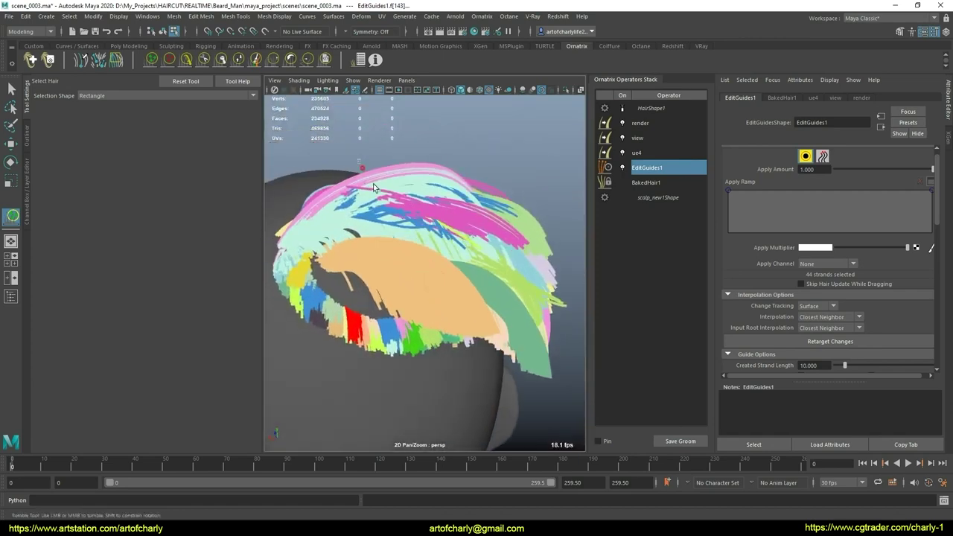
pyautogui.moveTo(358, 158); pyautogui.dragTo(552, 293)
pyautogui.moveTo(492, 280)
pyautogui.keyDown('alt'); pyautogui.mouseDown()
pyautogui.moveTo(385, 264)
pyautogui.moveTo(479, 270)
pyautogui.moveTo(522, 287)
pyautogui.mouseUp(); pyautogui.keyUp('alt')
pyautogui.scroll(-5, 786, 295)
# Add the edge strands to the selection and enable Use Strand Groups
pyautogui.scroll(-5, 800, 310)
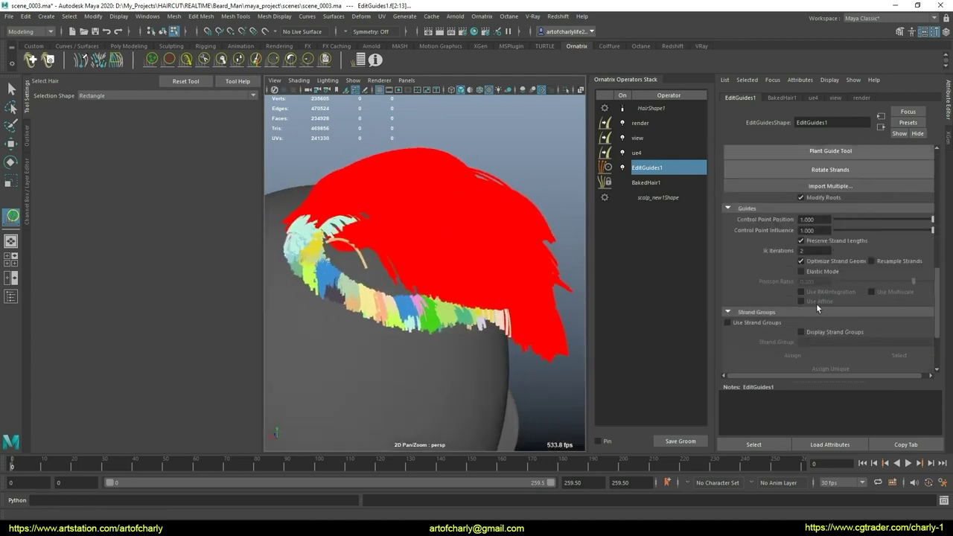
pyautogui.scroll(-3, 816, 303)
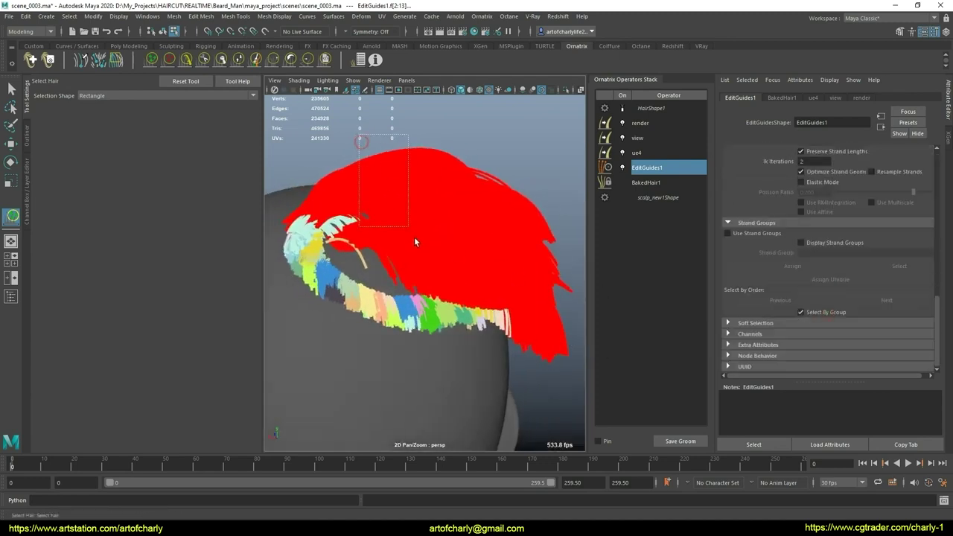
pyautogui.moveTo(416, 242); pyautogui.dragTo(453, 266)
pyautogui.click(728, 233)
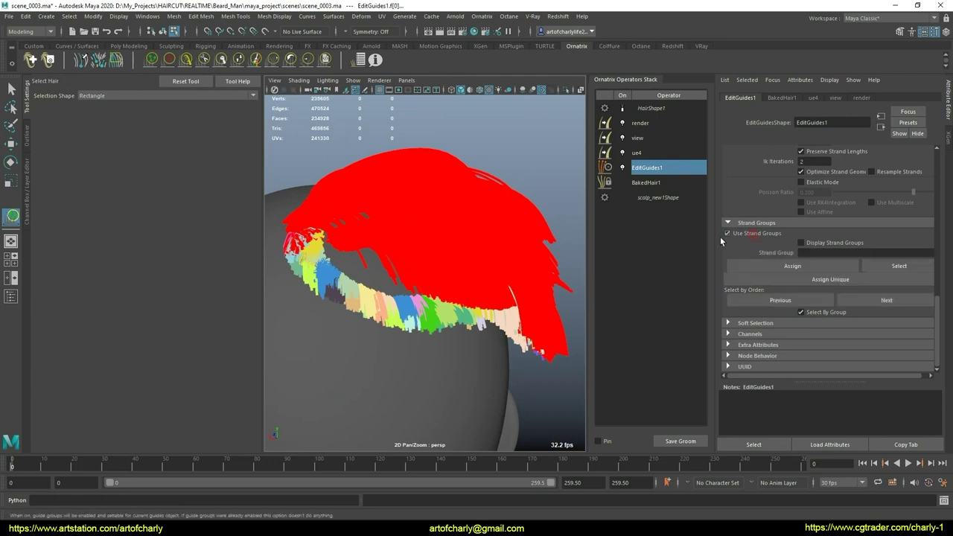
pyautogui.click(377, 310)
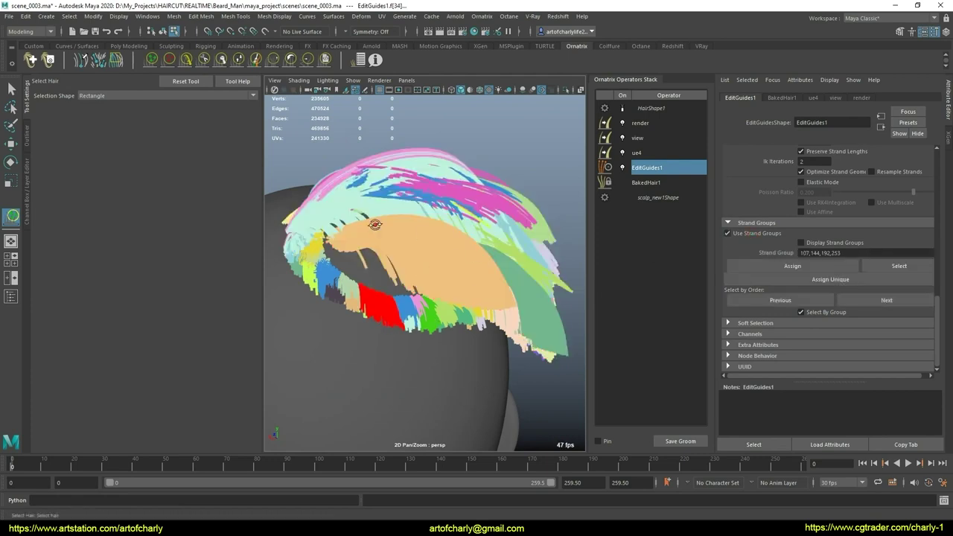
# Select the crown strands to list their strand groups: 17, 20, 24, 41, 62, 74, 317
pyautogui.keyDown('alt'); pyautogui.moveTo(374, 224); pyautogui.dragTo(392, 160); pyautogui.keyUp('alt')
pyautogui.moveTo(405, 243)
pyautogui.mouseDown()
pyautogui.moveTo(489, 246)
pyautogui.moveTo(487, 230)
pyautogui.mouseUp()
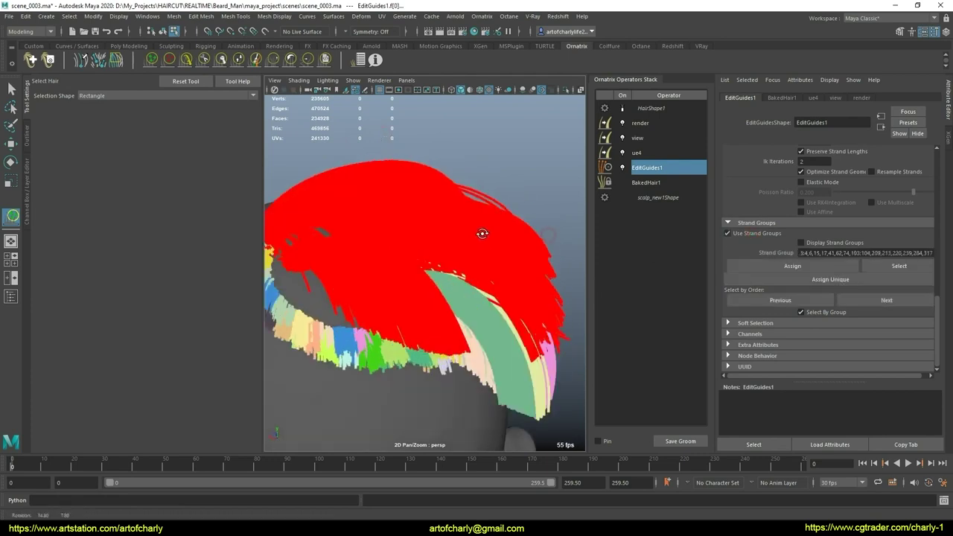
pyautogui.keyDown('alt'); pyautogui.moveTo(488, 230); pyautogui.dragTo(446, 251, button='right'); pyautogui.keyUp('alt')
pyautogui.keyDown('alt'); pyautogui.moveTo(445, 251); pyautogui.dragTo(423, 387, button='middle'); pyautogui.keyUp('alt')
pyautogui.moveTo(379, 351); pyautogui.dragTo(545, 417)
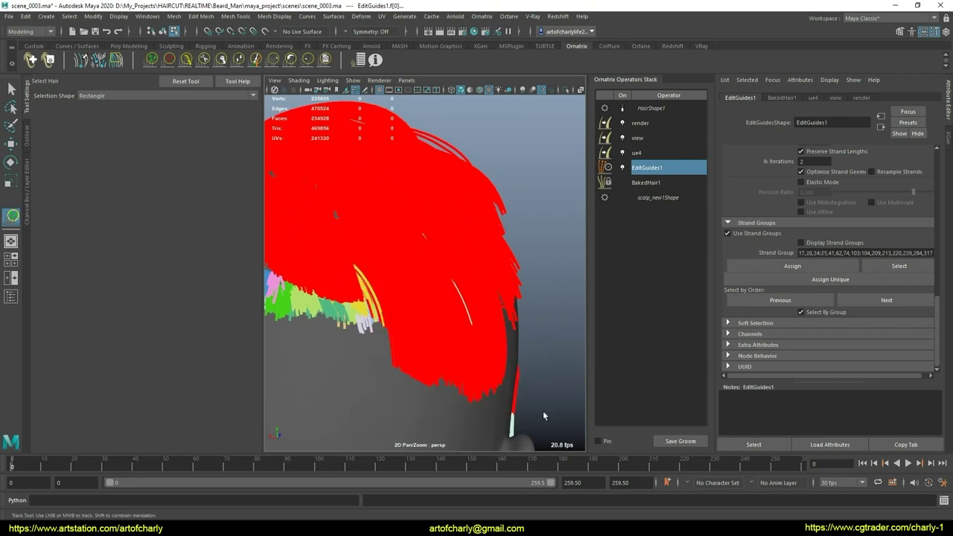
pyautogui.keyDown('alt'); pyautogui.moveTo(539, 319); pyautogui.dragTo(534, 298); pyautogui.keyUp('alt')
pyautogui.keyDown('alt'); pyautogui.moveTo(535, 298); pyautogui.dragTo(447, 206, button='right'); pyautogui.keyUp('alt')
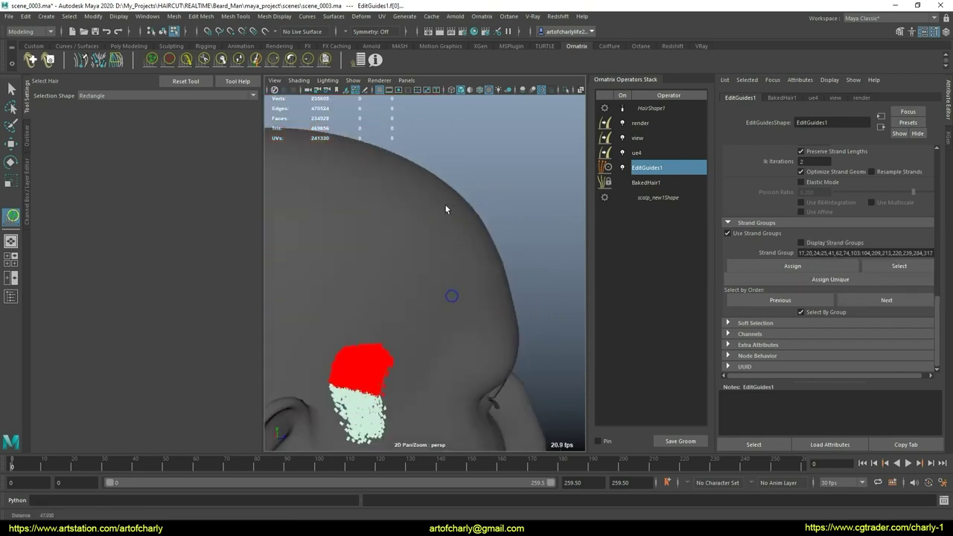
pyautogui.keyDown('alt'); pyautogui.moveTo(447, 206); pyautogui.dragTo(462, 313); pyautogui.keyUp('alt')
pyautogui.keyDown('alt'); pyautogui.moveTo(462, 313); pyautogui.dragTo(471, 328, button='right'); pyautogui.keyUp('alt')
pyautogui.moveTo(471, 328)
pyautogui.keyDown('alt'); pyautogui.mouseDown()
pyautogui.moveTo(543, 332)
pyautogui.moveTo(558, 379)
pyautogui.moveTo(522, 349)
pyautogui.mouseUp(); pyautogui.keyUp('alt')
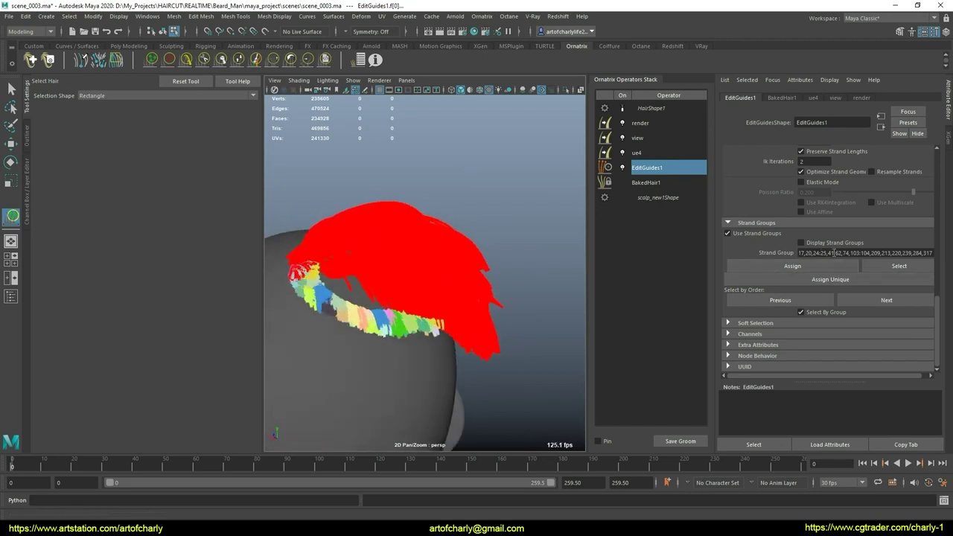
pyautogui.click(909, 254)
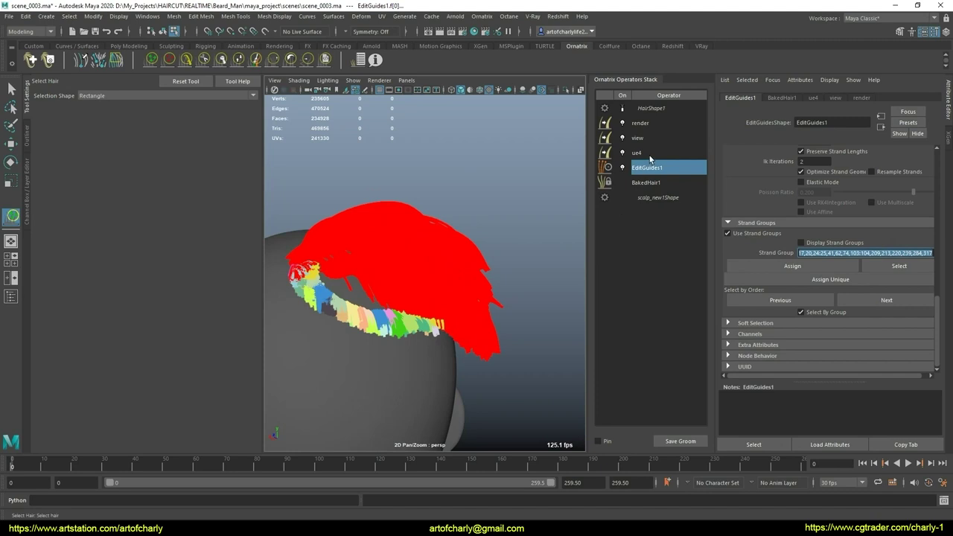
# Show the final hair again and add a Clump operator above EditGuides1
pyautogui.click(623, 109)
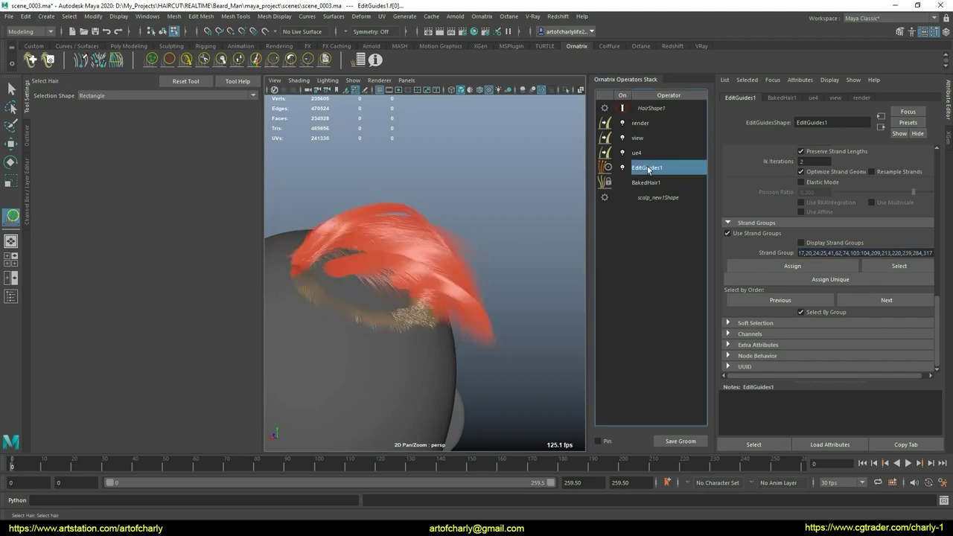
pyautogui.press('q')
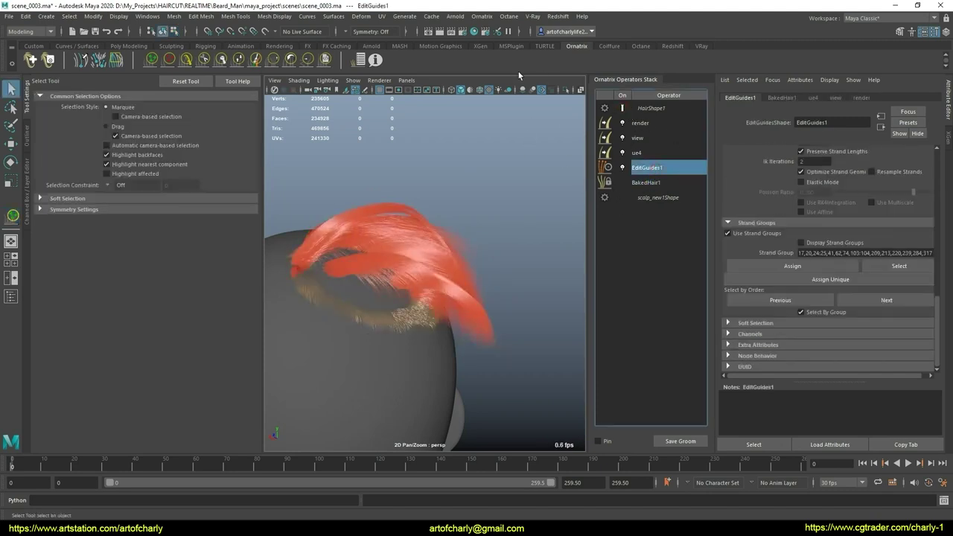
pyautogui.click(482, 16)
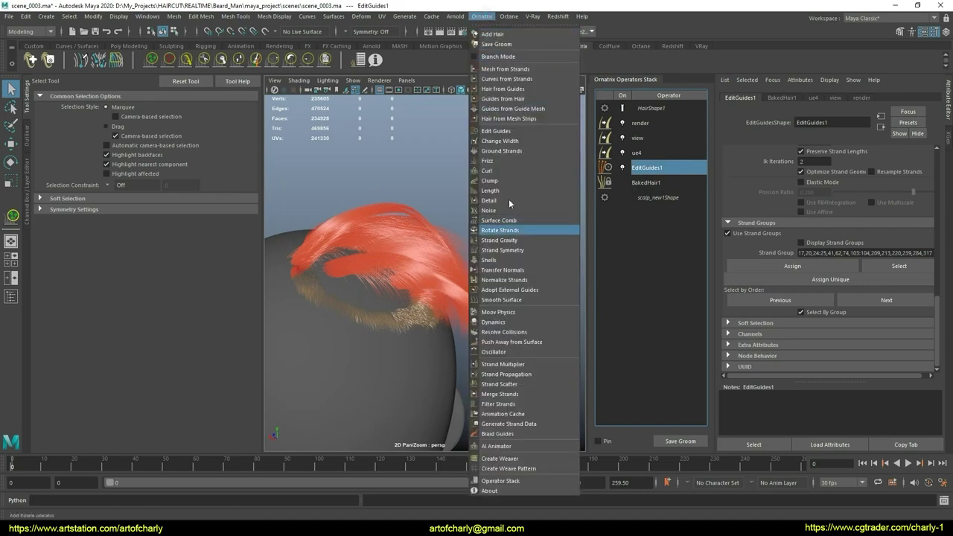
pyautogui.click(506, 180)
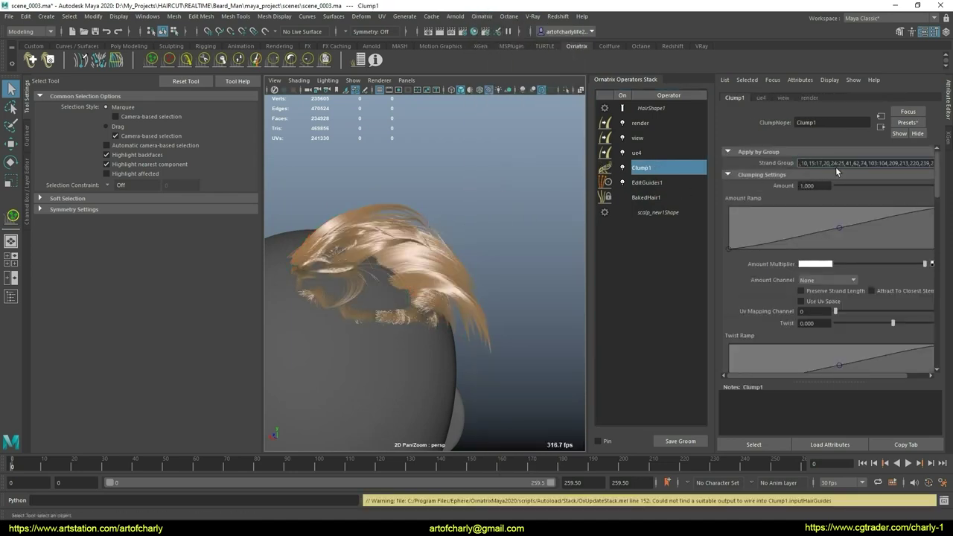
pyautogui.moveTo(577, 265)
pyautogui.keyDown('alt'); pyautogui.mouseDown()
pyautogui.moveTo(506, 260)
pyautogui.moveTo(502, 230)
pyautogui.moveTo(464, 256)
pyautogui.moveTo(466, 202)
pyautogui.moveTo(477, 216)
pyautogui.mouseUp(); pyautogui.keyUp('alt')
# Regenerate the 50 clumps across the crown with Create Clump(s)
pyautogui.scroll(-2, 756, 272)
pyautogui.scroll(-3, 774, 277)
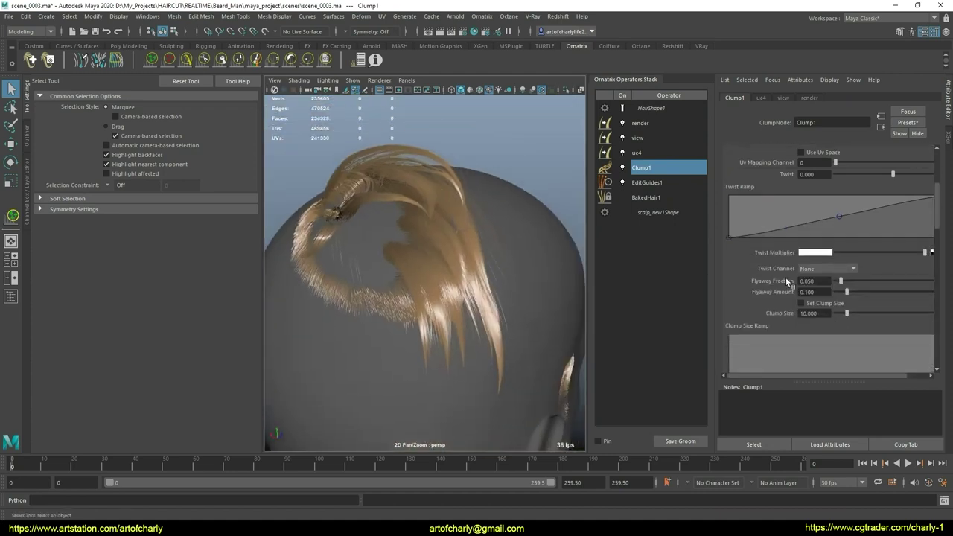
pyautogui.moveTo(843, 281); pyautogui.dragTo(833, 292)
pyautogui.scroll(-3, 765, 287)
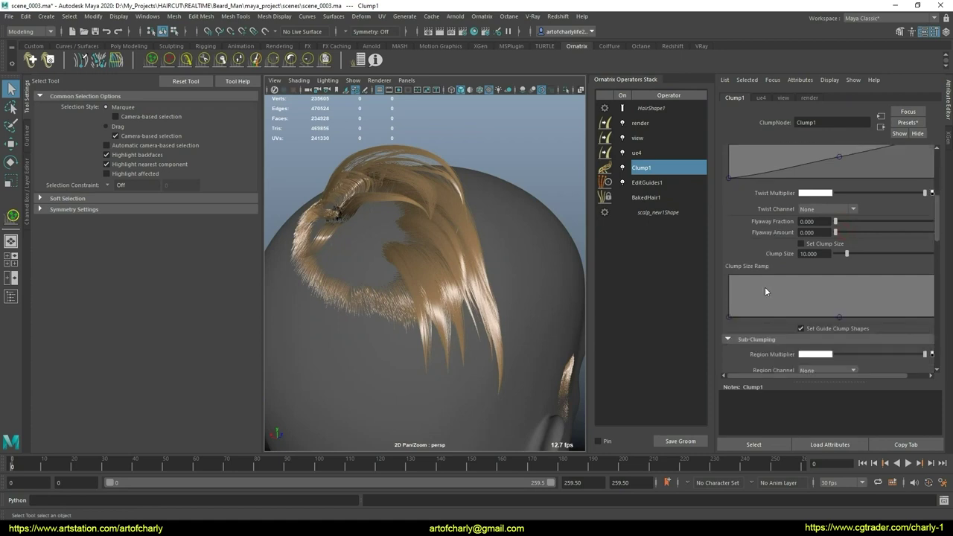
pyautogui.scroll(-2, 765, 287)
pyautogui.click(763, 365)
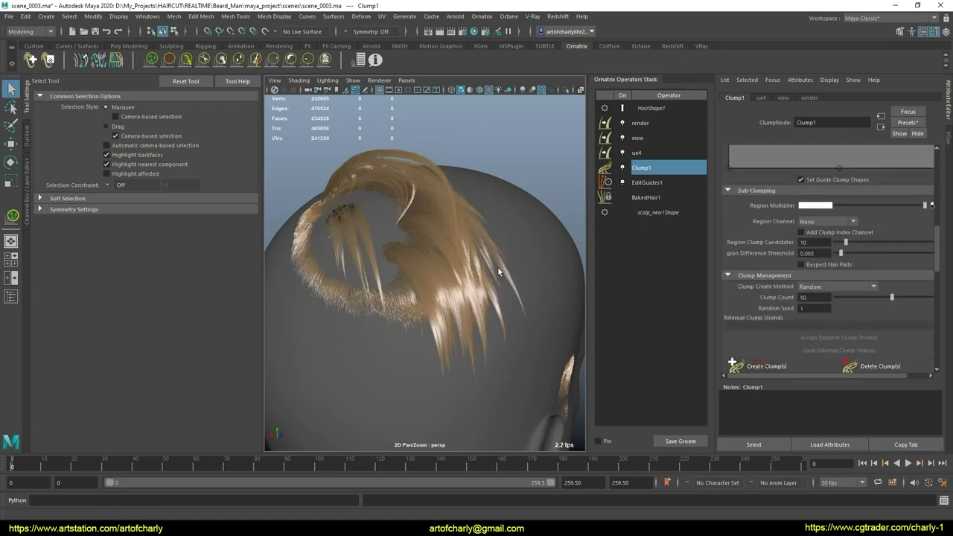
pyautogui.moveTo(493, 262)
pyautogui.keyDown('alt'); pyautogui.mouseDown()
pyautogui.moveTo(529, 270)
pyautogui.moveTo(494, 258)
pyautogui.moveTo(410, 260)
pyautogui.moveTo(447, 275)
pyautogui.moveTo(400, 283)
pyautogui.mouseUp(); pyautogui.keyUp('alt')
pyautogui.keyDown('alt'); pyautogui.moveTo(400, 283); pyautogui.dragTo(487, 281, button='right'); pyautogui.keyUp('alt')
pyautogui.moveTo(487, 282)
pyautogui.keyDown('alt'); pyautogui.mouseDown()
pyautogui.moveTo(371, 315)
pyautogui.moveTo(402, 305)
pyautogui.mouseUp(); pyautogui.keyUp('alt')
# Lower the Amount Ramp's tip point to about 0.79 and enable Preserve Strand Length
pyautogui.scroll(3, 822, 223)
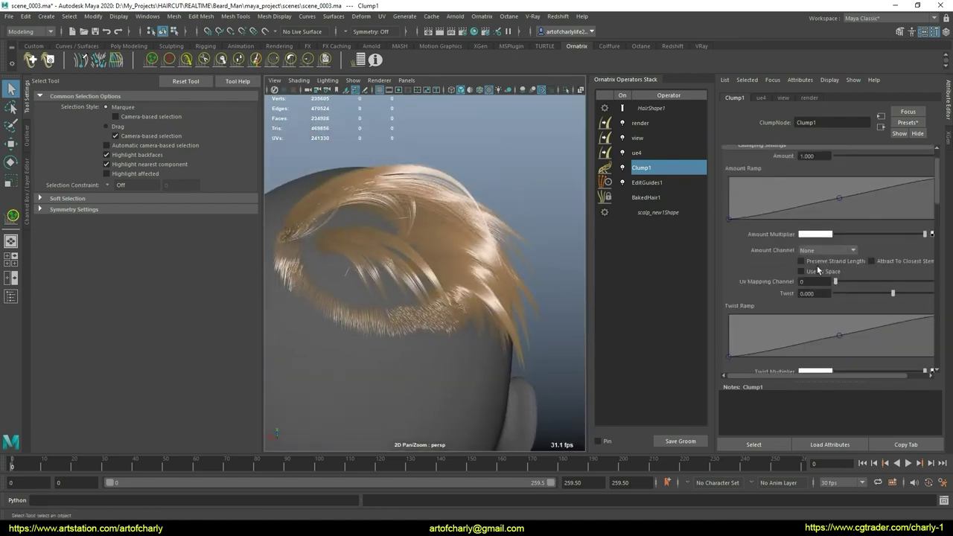
pyautogui.scroll(2, 745, 245)
pyautogui.moveTo(713, 253); pyautogui.dragTo(695, 254)
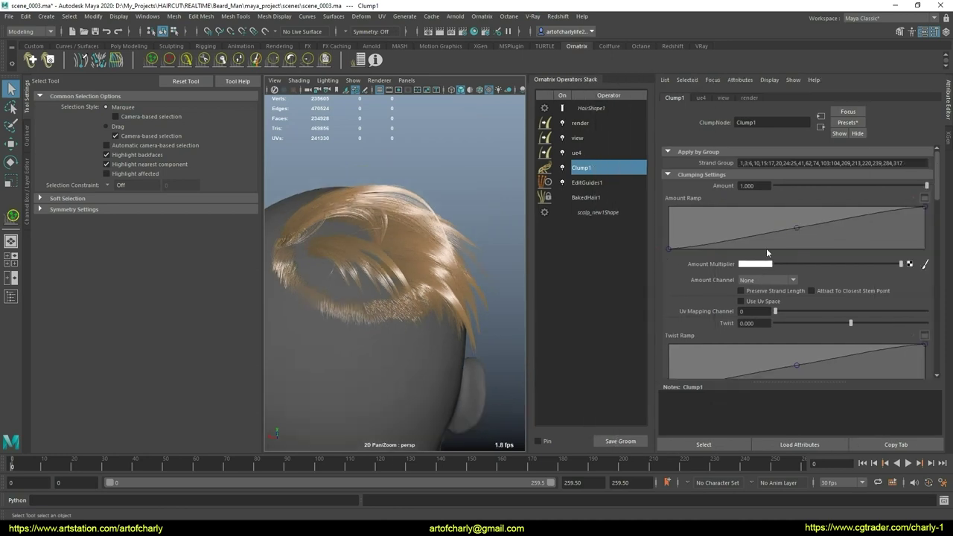
pyautogui.moveTo(922, 210); pyautogui.dragTo(939, 218)
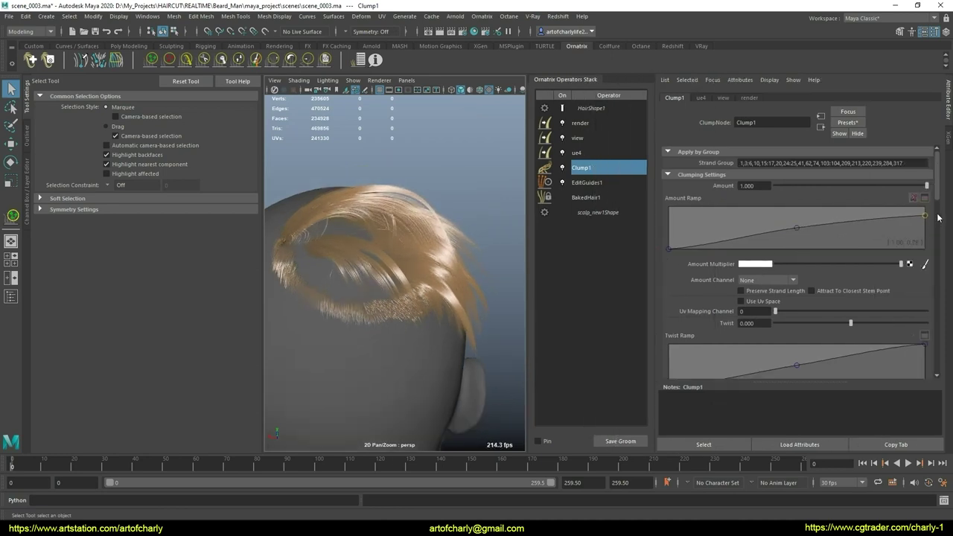
pyautogui.click(763, 293)
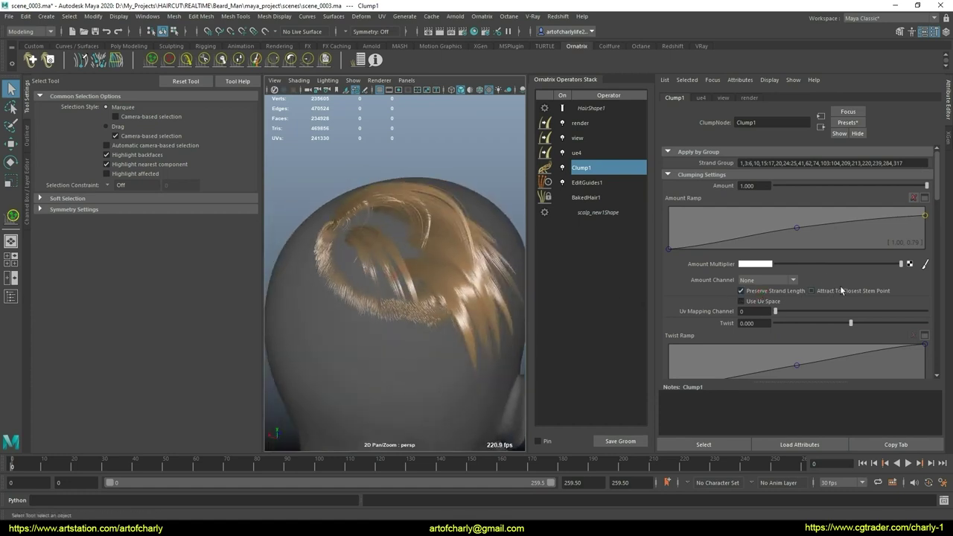
pyautogui.click(841, 291)
pyautogui.click(841, 291)
pyautogui.moveTo(417, 216)
pyautogui.keyDown('alt'); pyautogui.mouseDown()
pyautogui.moveTo(374, 249)
pyautogui.moveTo(412, 216)
pyautogui.mouseUp(); pyautogui.keyUp('alt')
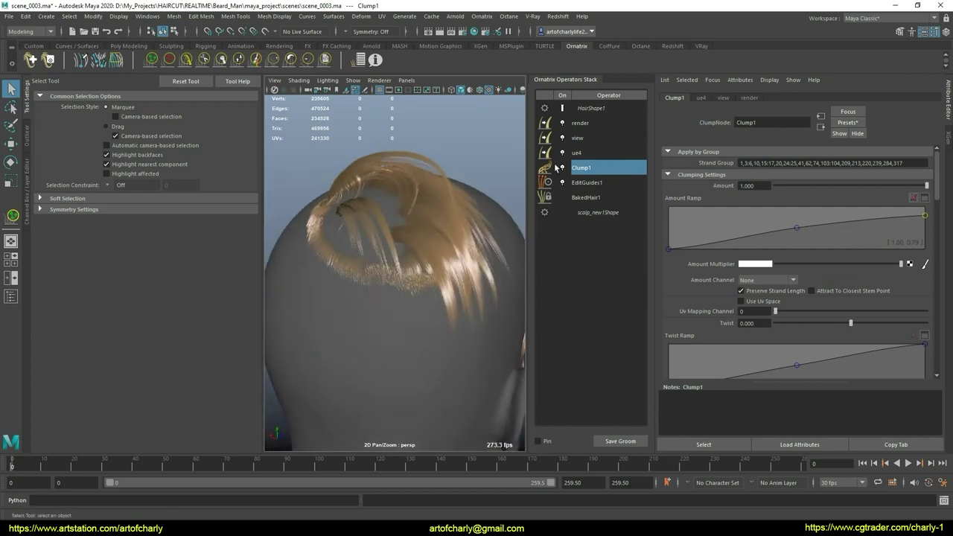
# Toggle Clump1 off and on to compare, then inspect the clumped hair
pyautogui.click(562, 167)
pyautogui.click(563, 168)
pyautogui.click(562, 168)
pyautogui.click(563, 168)
pyautogui.scroll(2, 422, 234)
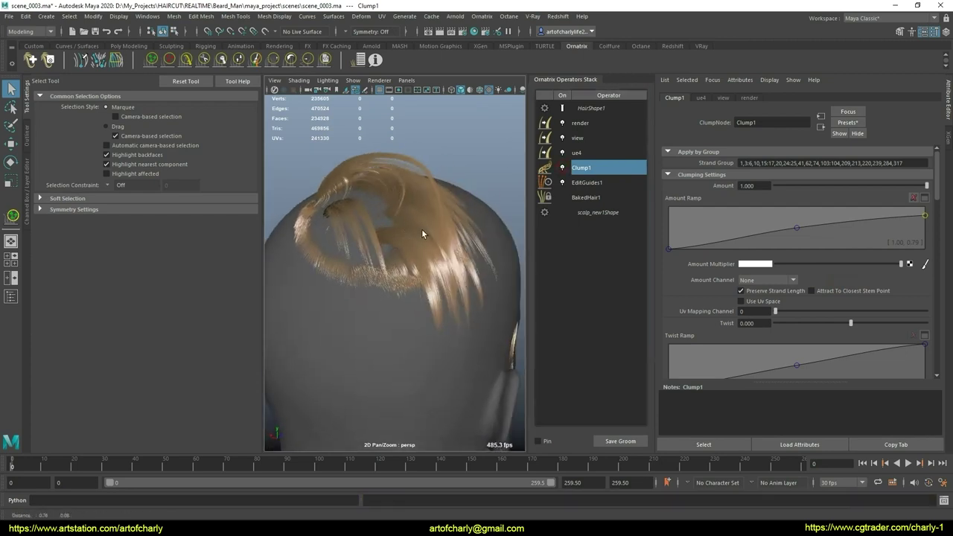
pyautogui.moveTo(422, 234)
pyautogui.keyDown('alt'); pyautogui.mouseDown()
pyautogui.moveTo(440, 225)
pyautogui.moveTo(429, 217)
pyautogui.mouseUp(); pyautogui.keyUp('alt')
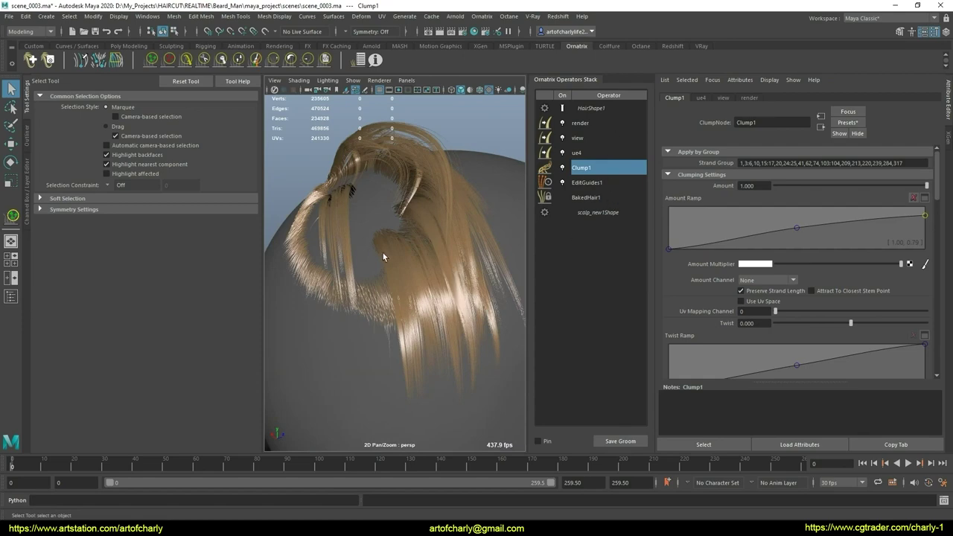
pyautogui.moveTo(330, 243)
pyautogui.keyDown('alt'); pyautogui.mouseDown()
pyautogui.moveTo(457, 272)
pyautogui.moveTo(502, 260)
pyautogui.moveTo(462, 228)
pyautogui.mouseUp(); pyautogui.keyUp('alt')
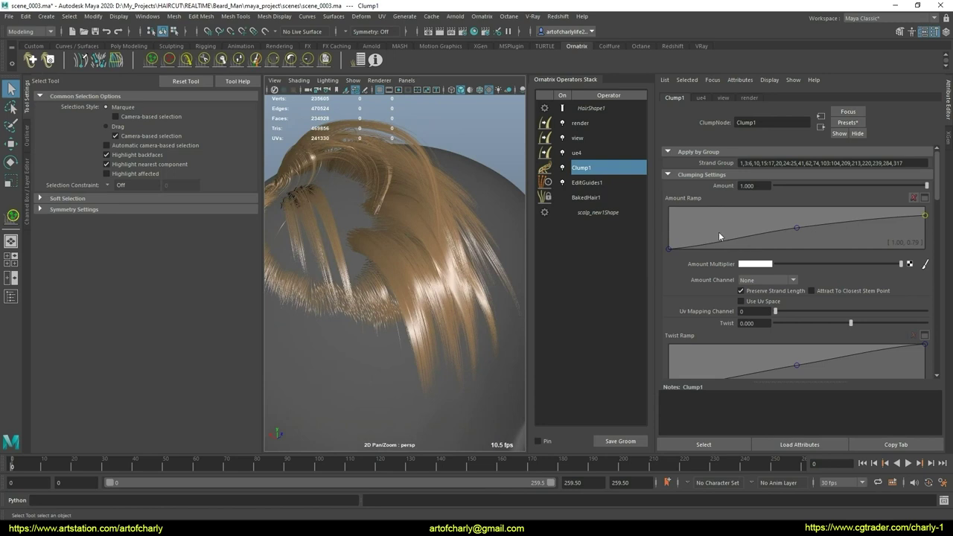
pyautogui.scroll(-2, 707, 272)
pyautogui.scroll(-2, 706, 276)
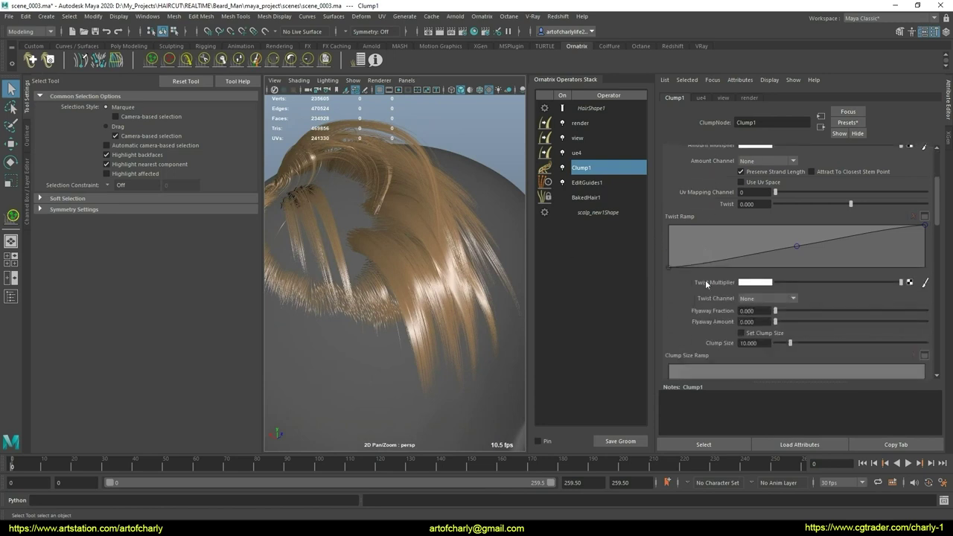
pyautogui.scroll(-2, 706, 281)
pyautogui.scroll(-2, 704, 281)
pyautogui.scroll(-2, 702, 280)
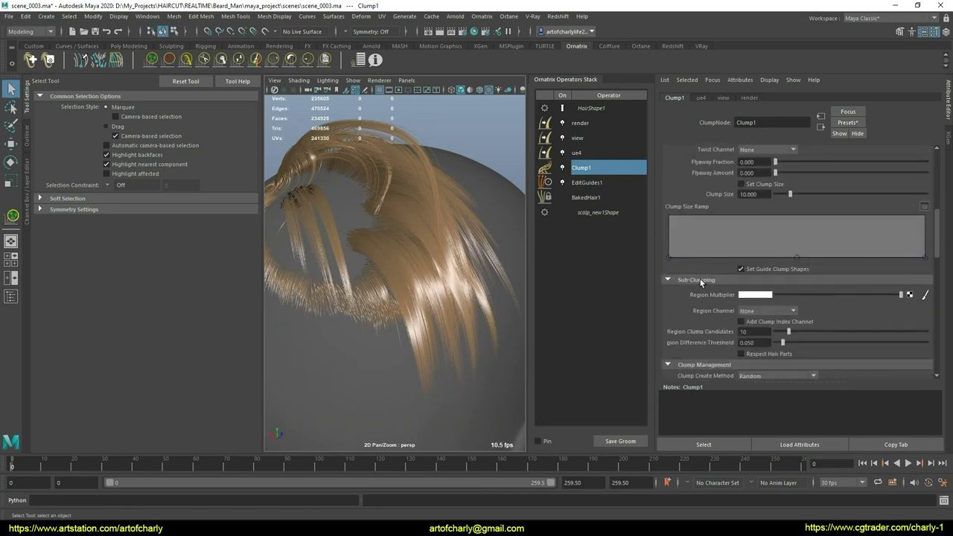
pyautogui.scroll(-2, 699, 283)
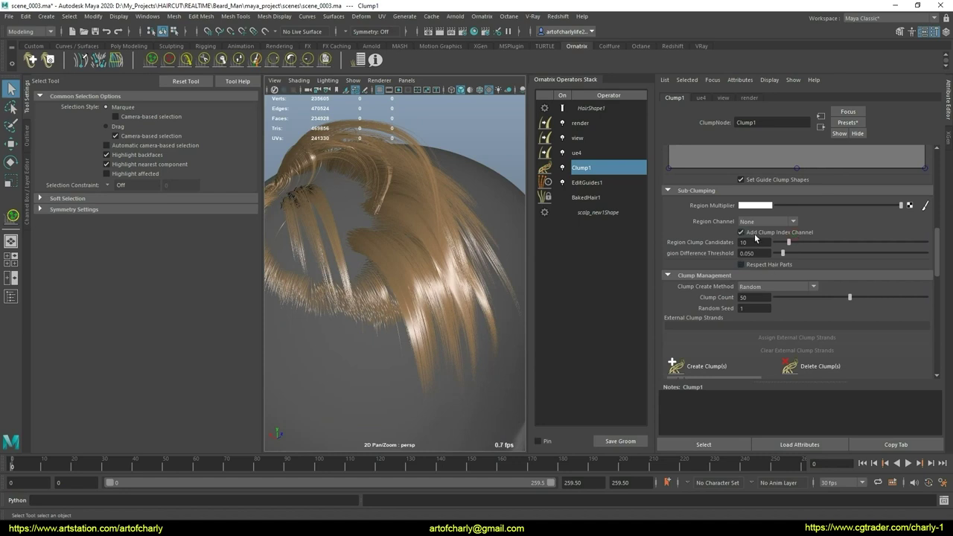
# Add a Generate Strand Data operator above Clump1 and bring up its settings
pyautogui.click(482, 16)
pyautogui.click(537, 422)
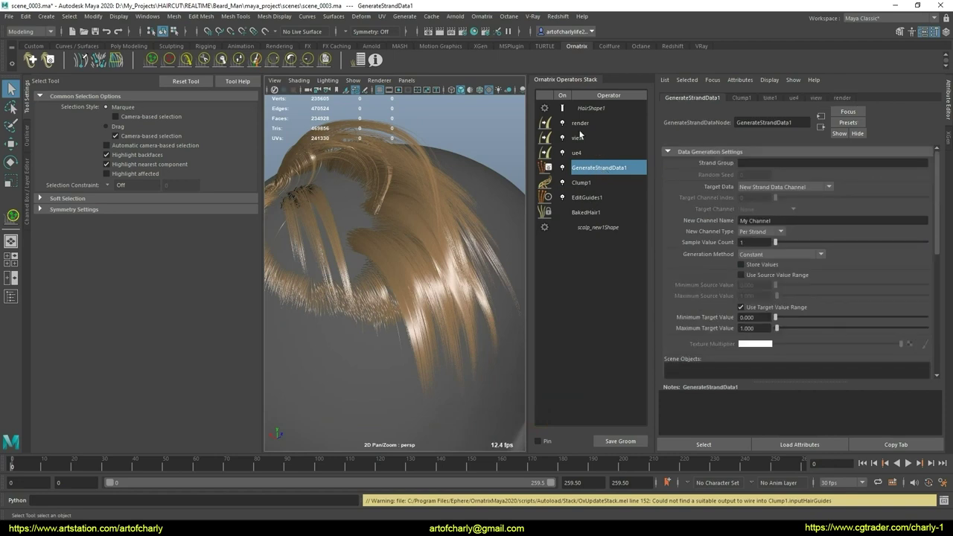
pyautogui.click(482, 15)
pyautogui.click(514, 131)
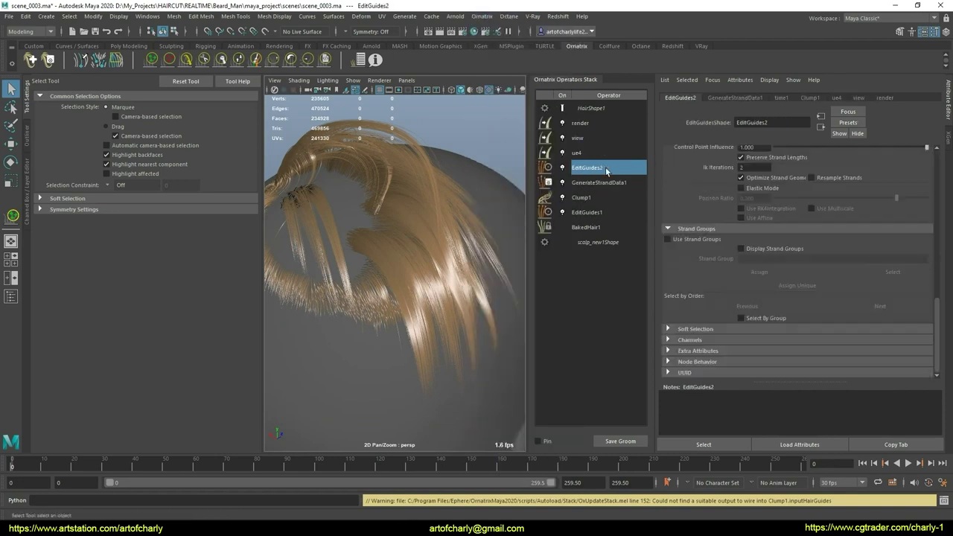
pyautogui.click(597, 184)
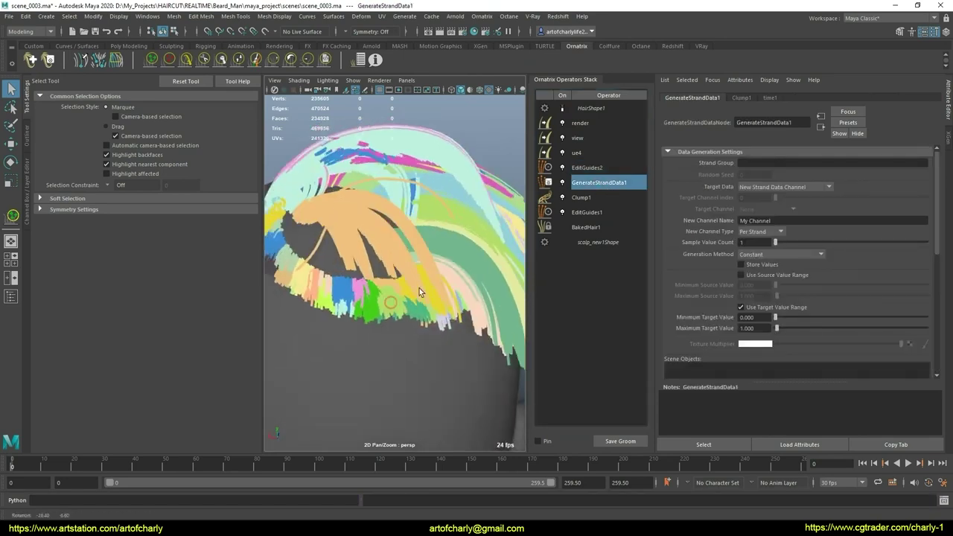
pyautogui.scroll(5, 419, 288)
pyautogui.keyDown('alt'); pyautogui.moveTo(391, 222); pyautogui.dragTo(365, 275); pyautogui.keyUp('alt')
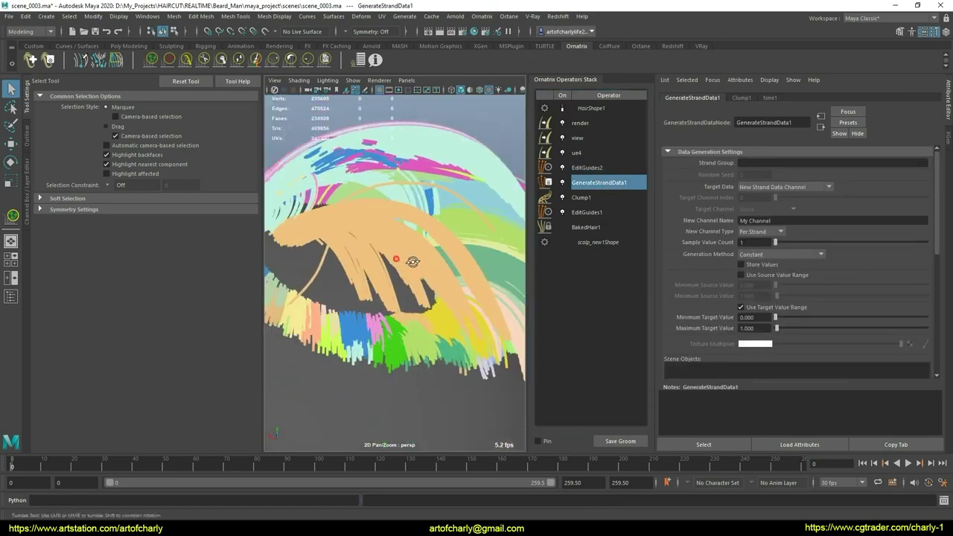
pyautogui.moveTo(359, 220)
pyautogui.keyDown('alt'); pyautogui.mouseDown()
pyautogui.moveTo(319, 313)
pyautogui.moveTo(351, 302)
pyautogui.mouseUp(); pyautogui.keyUp('alt')
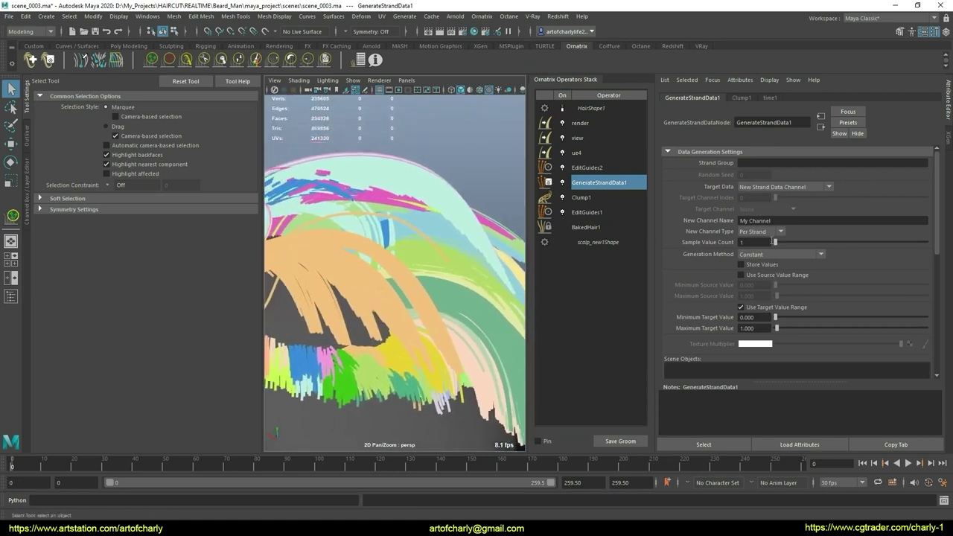
# Set Target Data to Existing Strand Data Channel and Generation Method to Se Expr
pyautogui.click(775, 187)
pyautogui.click(772, 259)
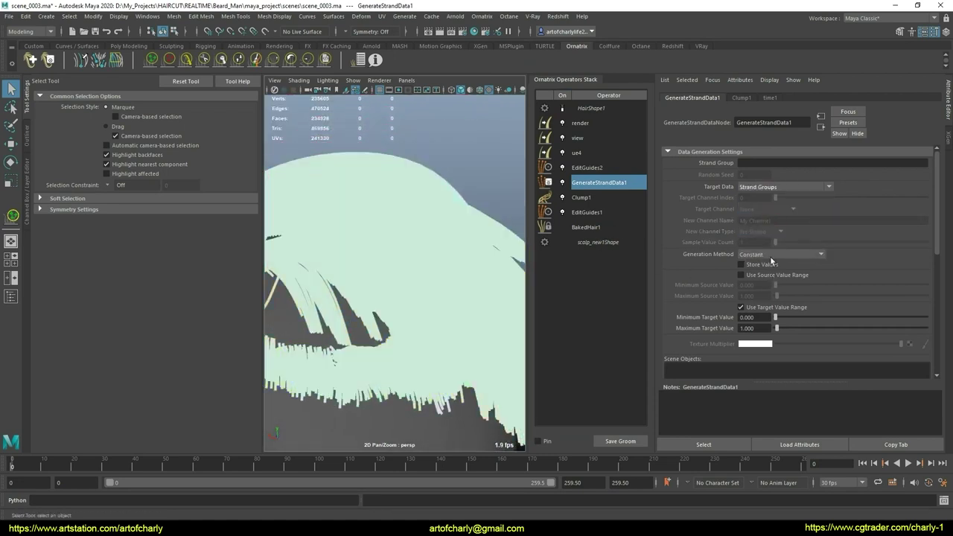
pyautogui.click(773, 187)
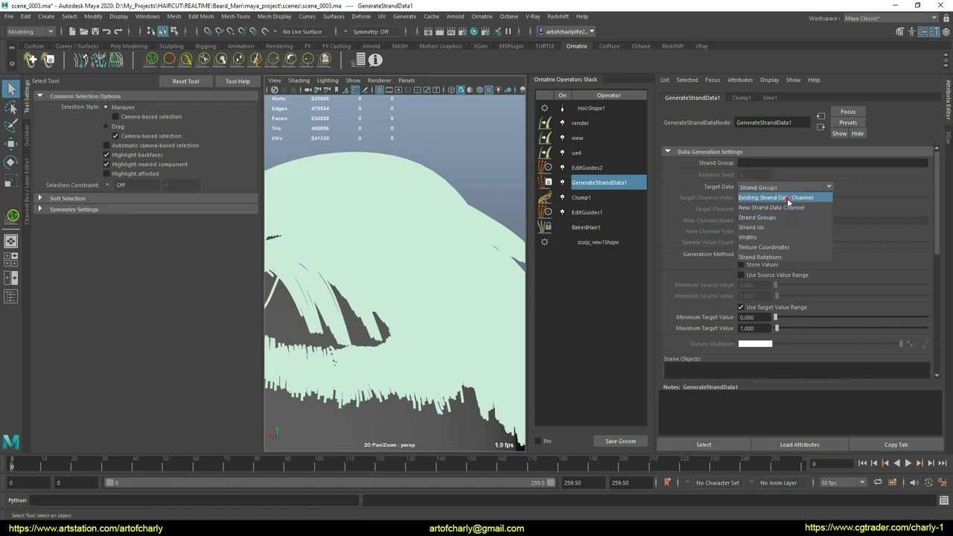
pyautogui.click(775, 198)
pyautogui.click(789, 255)
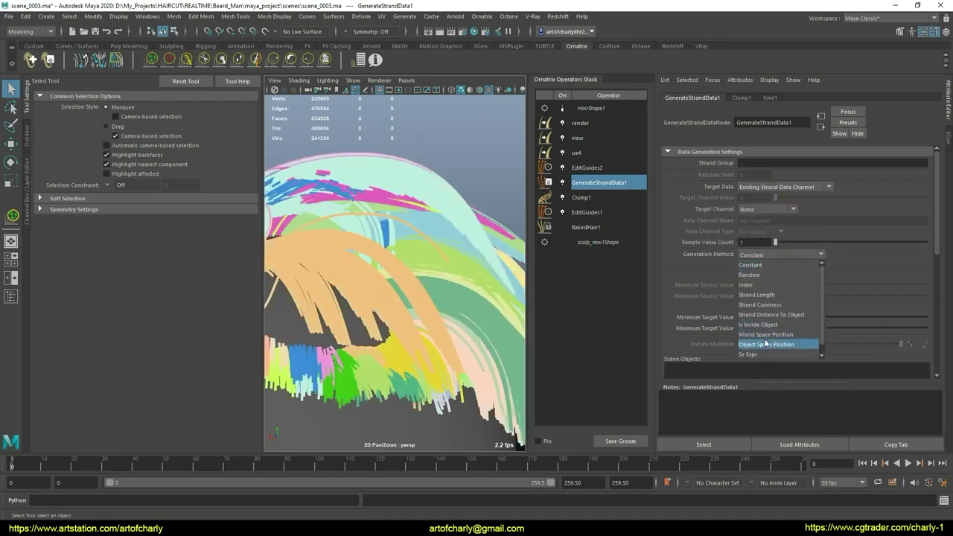
pyautogui.click(779, 353)
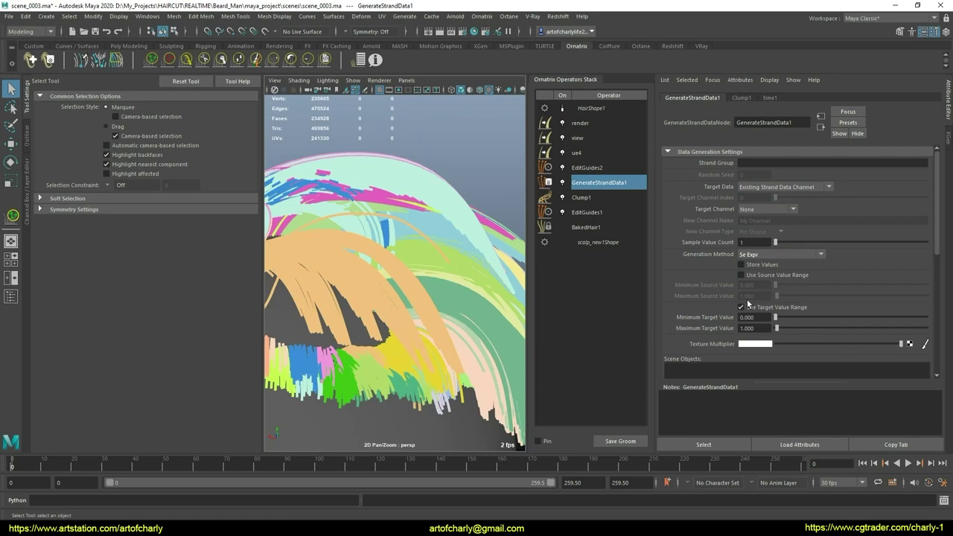
# In the Expression Editor, check the variable list and start the expression with sc for sc_Clump
pyautogui.scroll(-5, 701, 314)
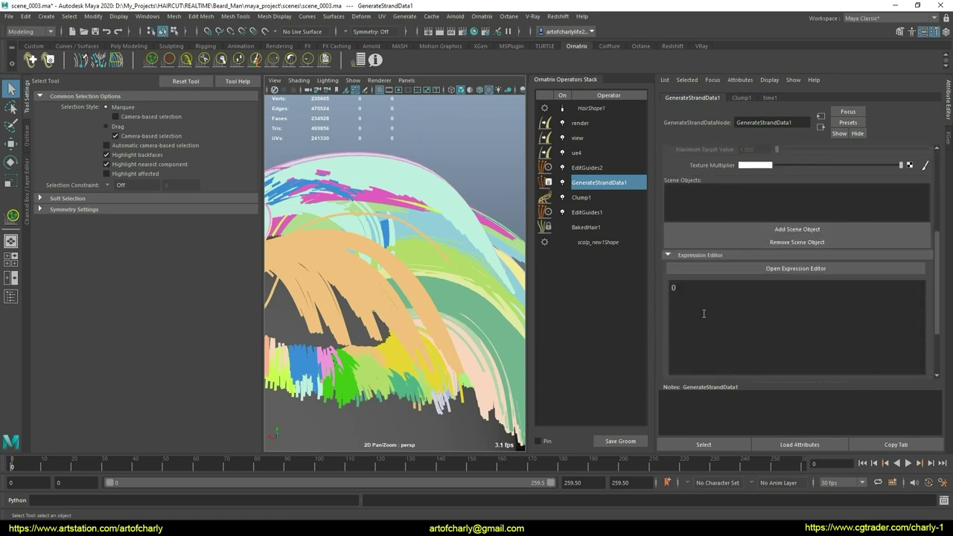
pyautogui.click(785, 270)
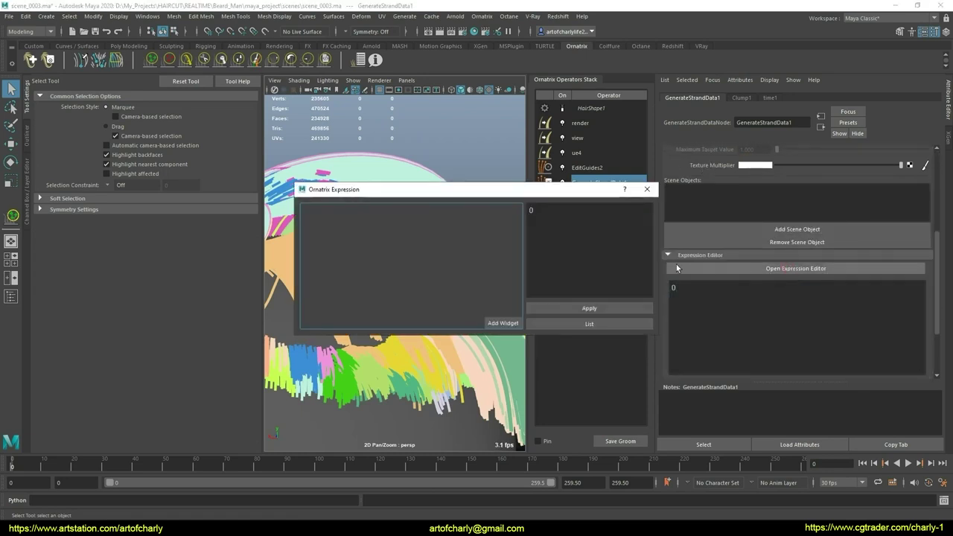
pyautogui.click(606, 325)
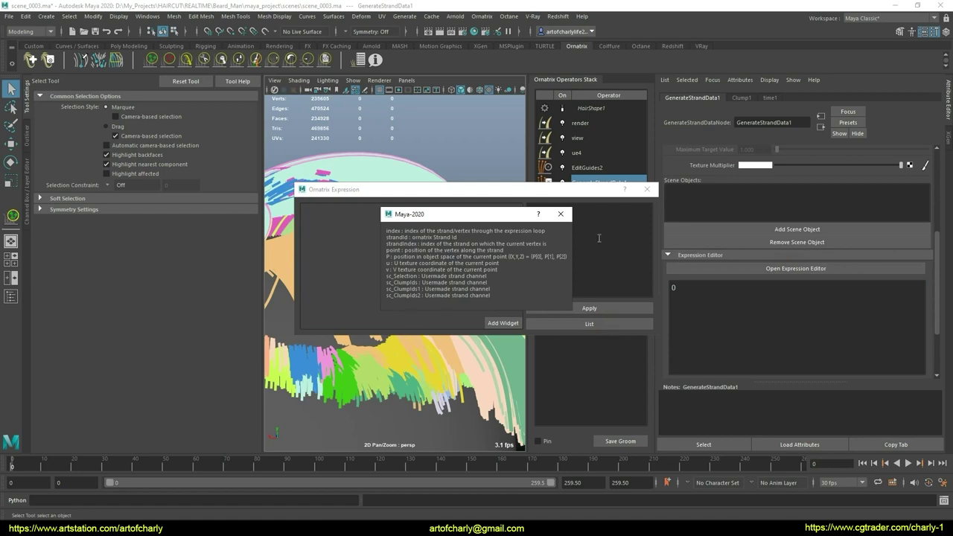
pyautogui.click(561, 214)
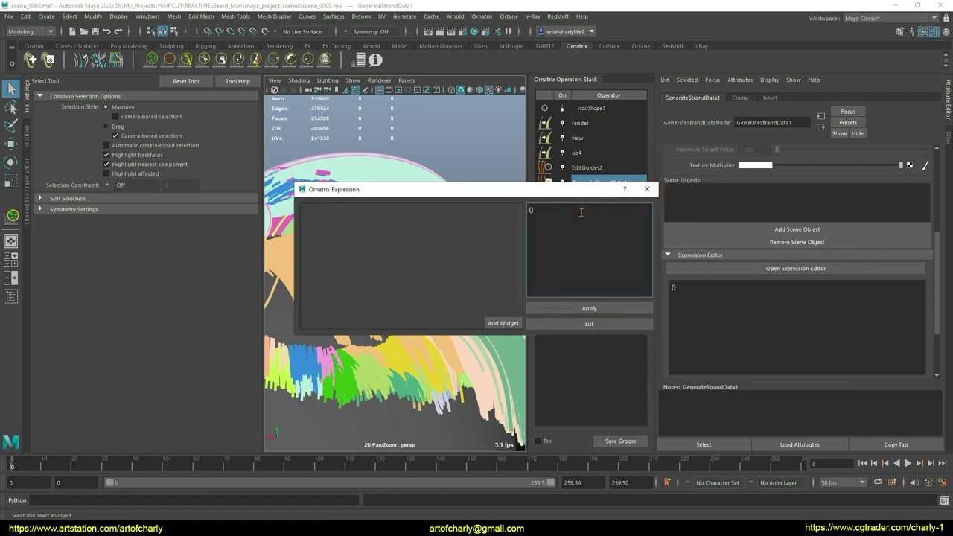
pyautogui.write('sc_ClumpIds2')
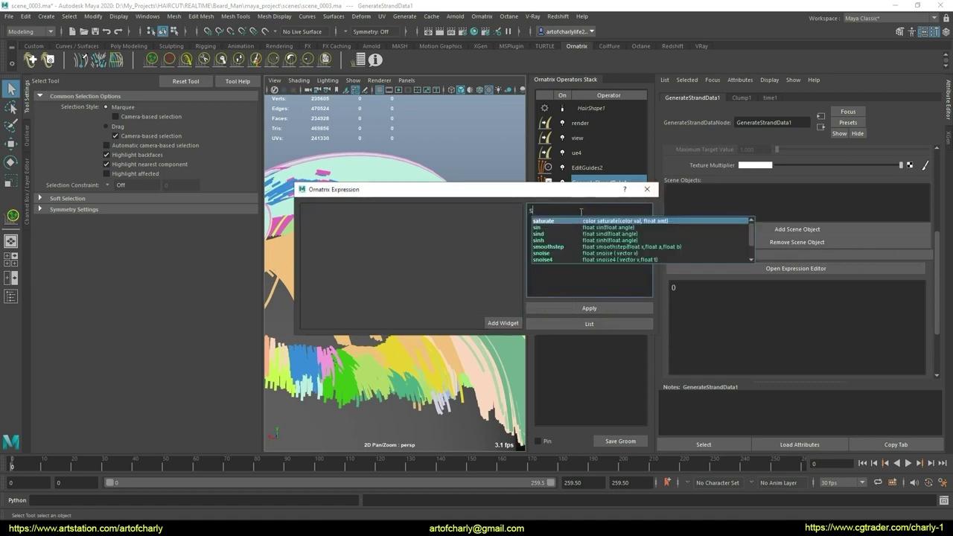
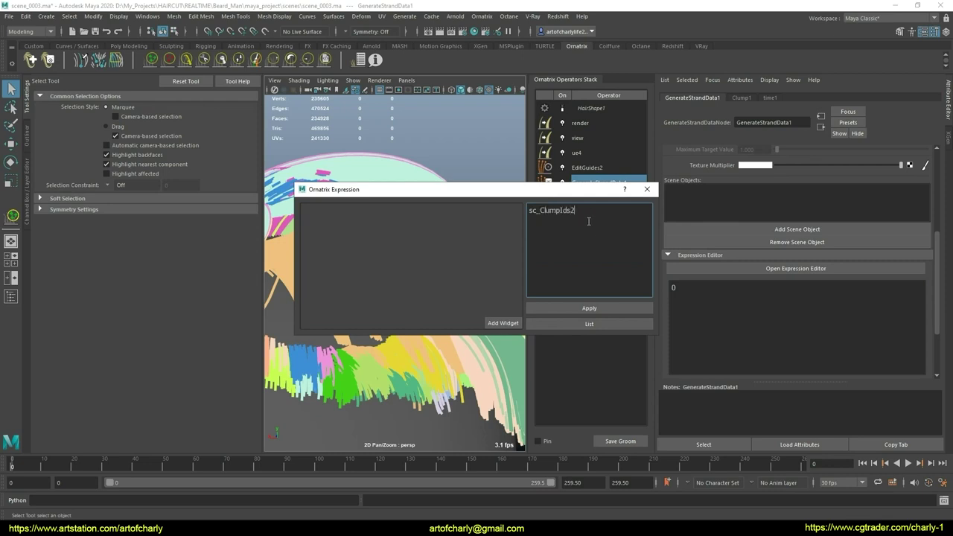
# Apply the sc_ClumpIds2 expression to GenerateStrandData1 and close the Expression window
pyautogui.moveTo(472, 189); pyautogui.dragTo(714, 191)
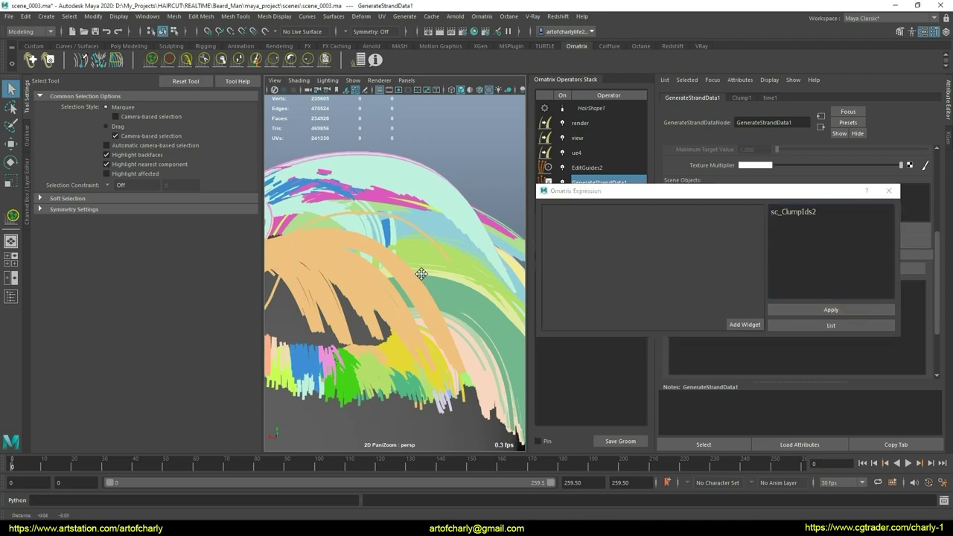
pyautogui.click(839, 217)
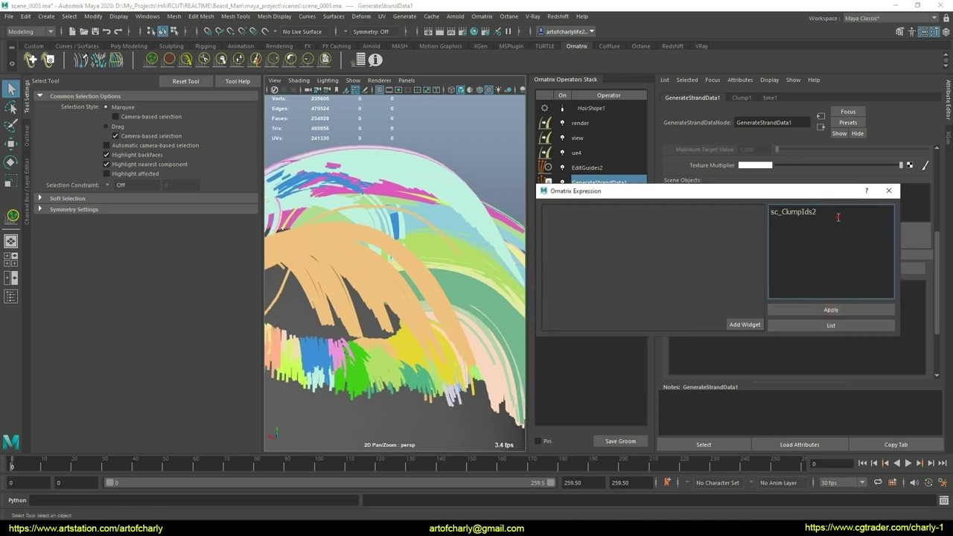
pyautogui.click(834, 325)
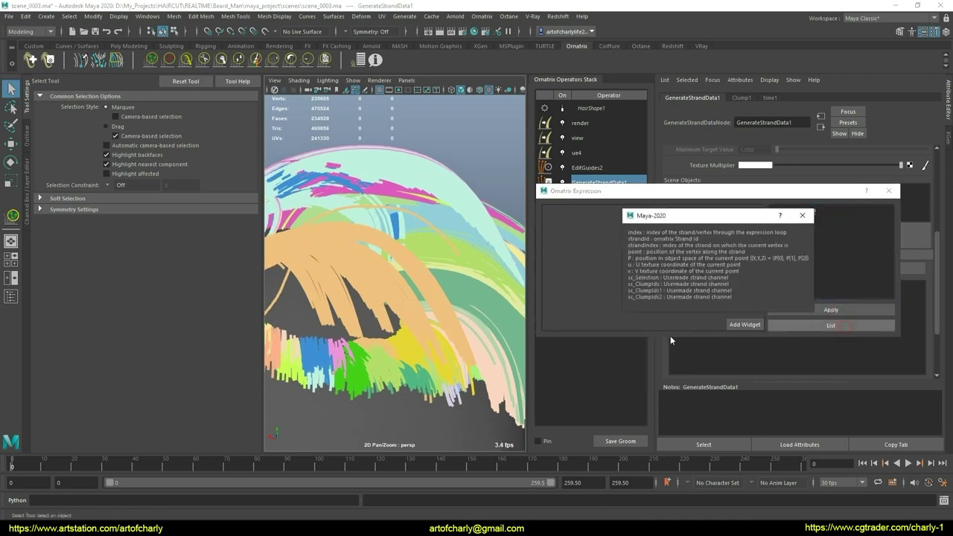
pyautogui.click(803, 216)
pyautogui.click(838, 310)
pyautogui.click(889, 190)
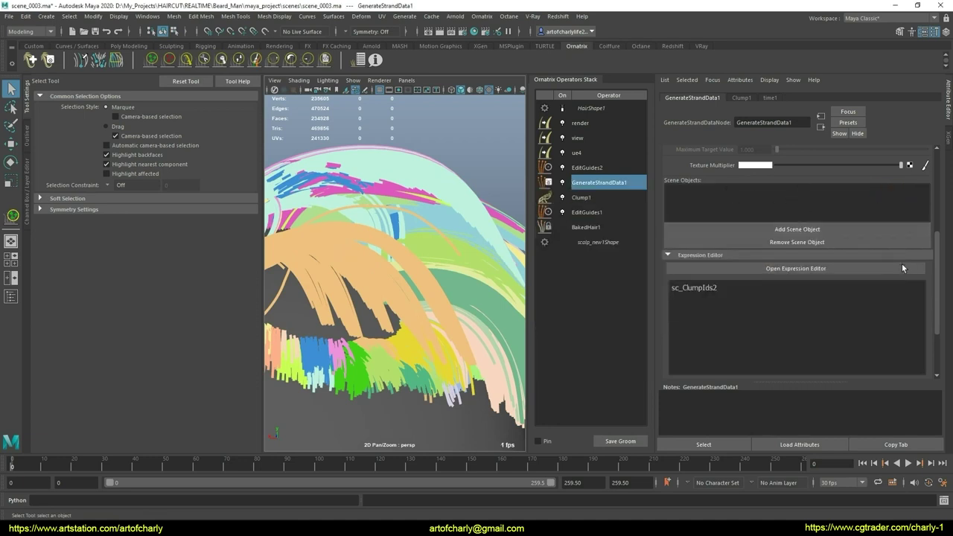
# Set Target Data to Strand Groups and toggle the operator off and on to compare
pyautogui.scroll(3, 857, 261)
pyautogui.scroll(2, 819, 223)
pyautogui.click(786, 187)
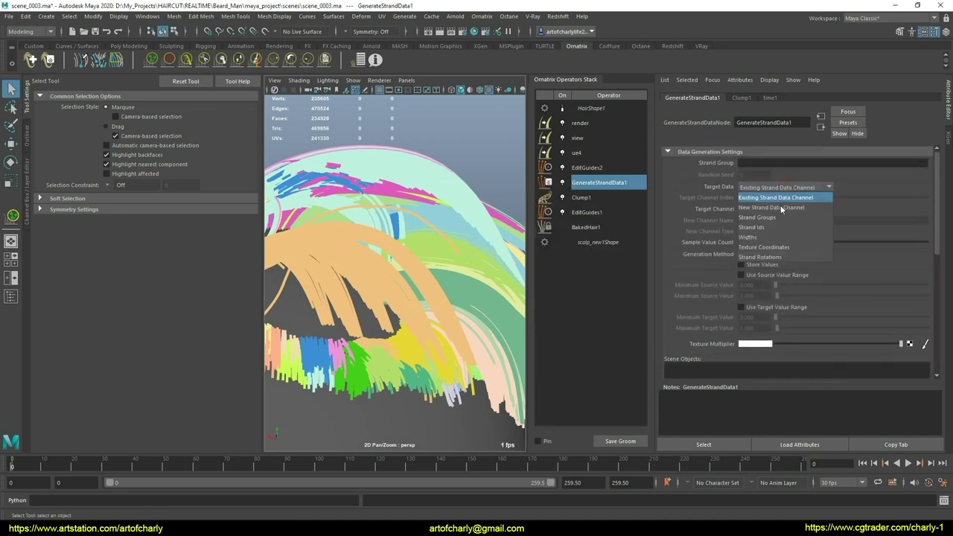
pyautogui.click(779, 217)
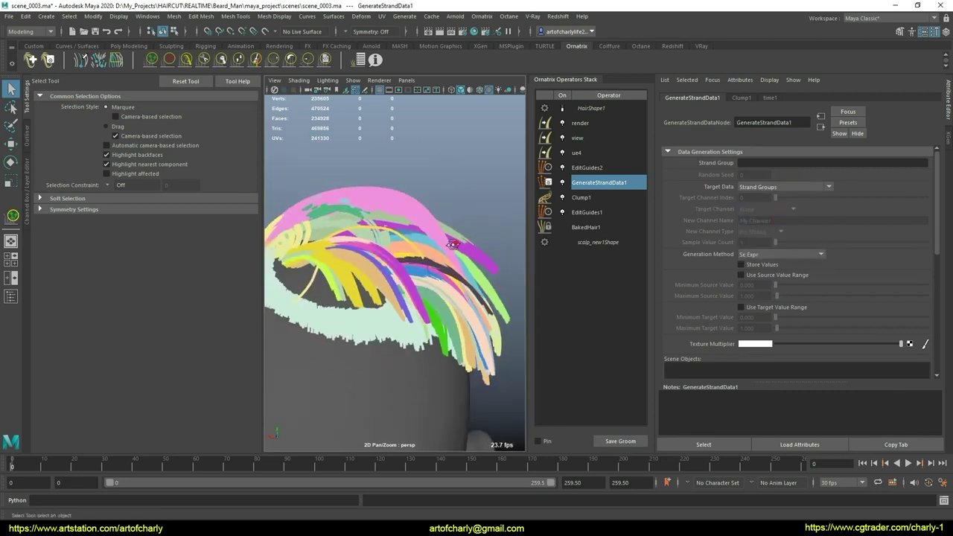
pyautogui.click(563, 183)
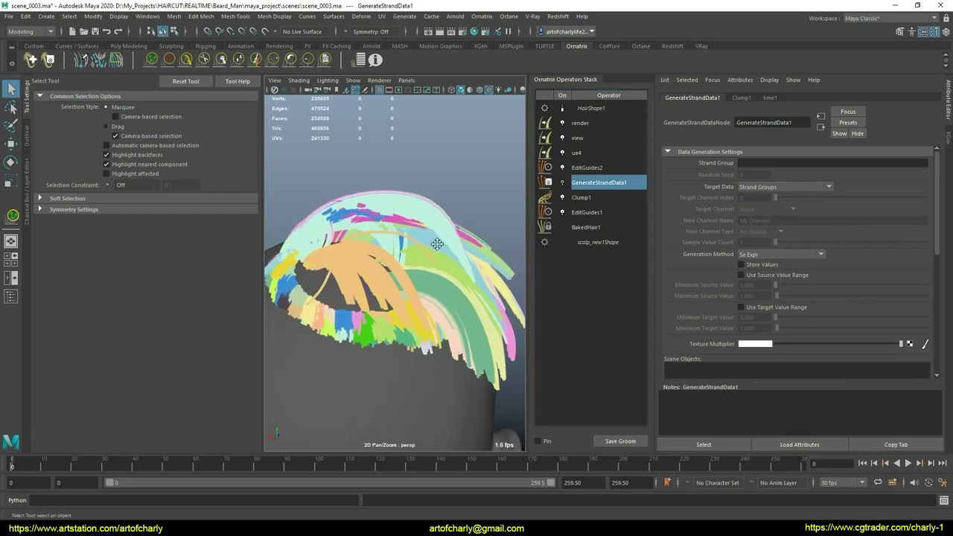
pyautogui.click(566, 184)
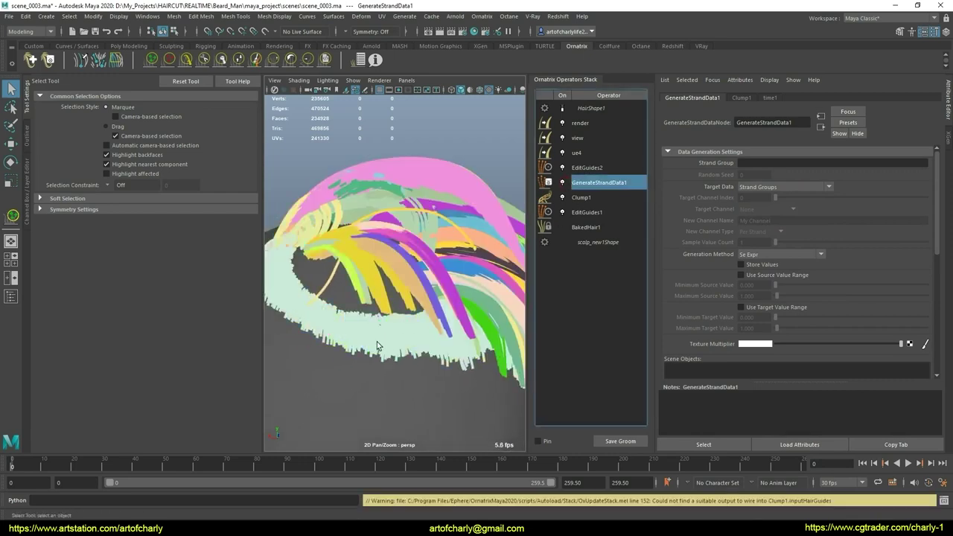
pyautogui.keyDown('alt'); pyautogui.moveTo(395, 313); pyautogui.dragTo(447, 302); pyautogui.keyUp('alt')
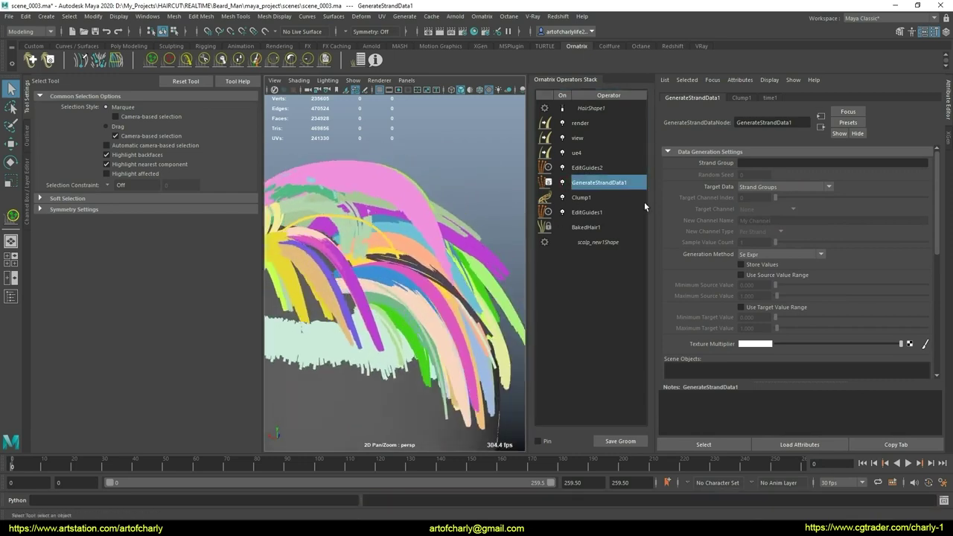
# Paste the group list 1,3-6,10…317 into the Strand Group field
pyautogui.click(758, 161)
pyautogui.write('1,3:6,10,15:17,20,24:25,41,62,74,103:104,209,213,220,239,284,317')
pyautogui.press('Return')
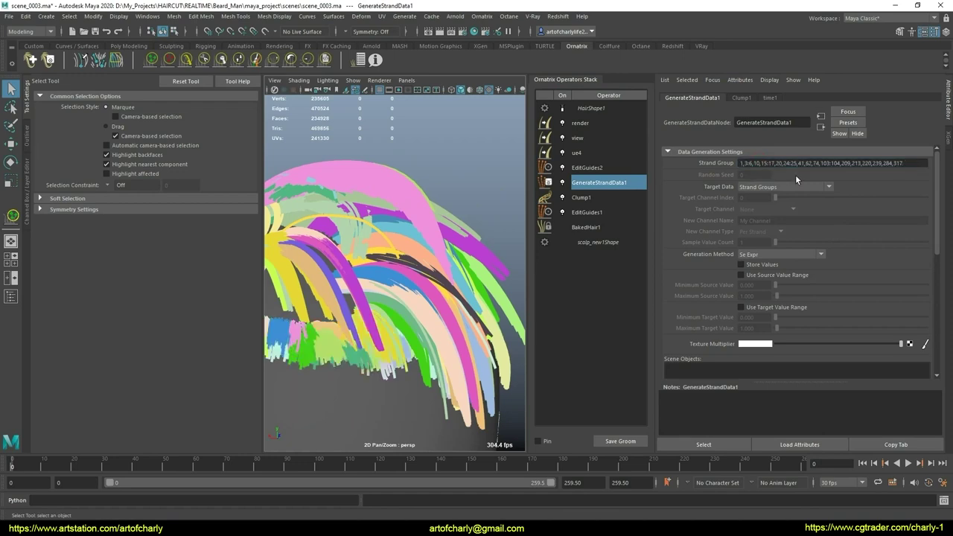
pyautogui.keyDown('alt'); pyautogui.moveTo(417, 246); pyautogui.dragTo(453, 204); pyautogui.keyUp('alt')
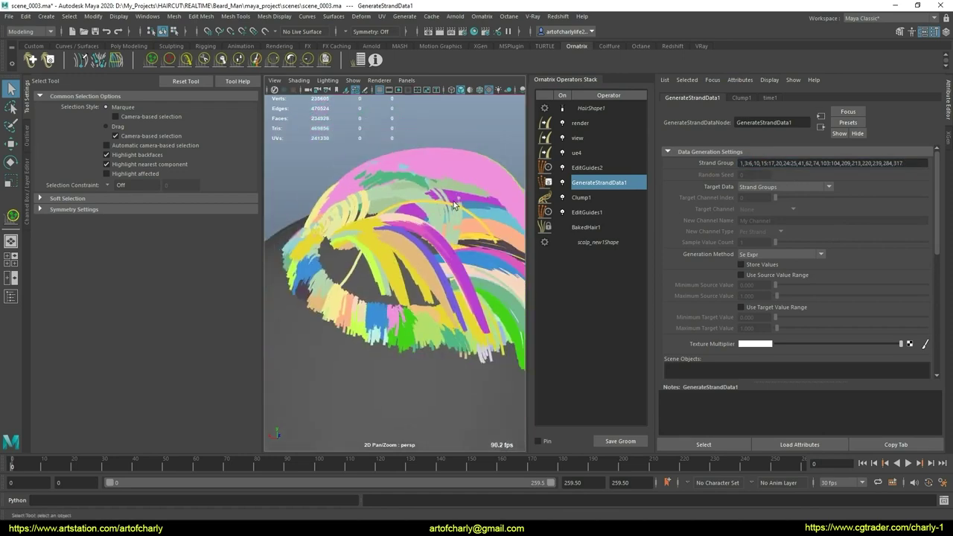
pyautogui.click(924, 162)
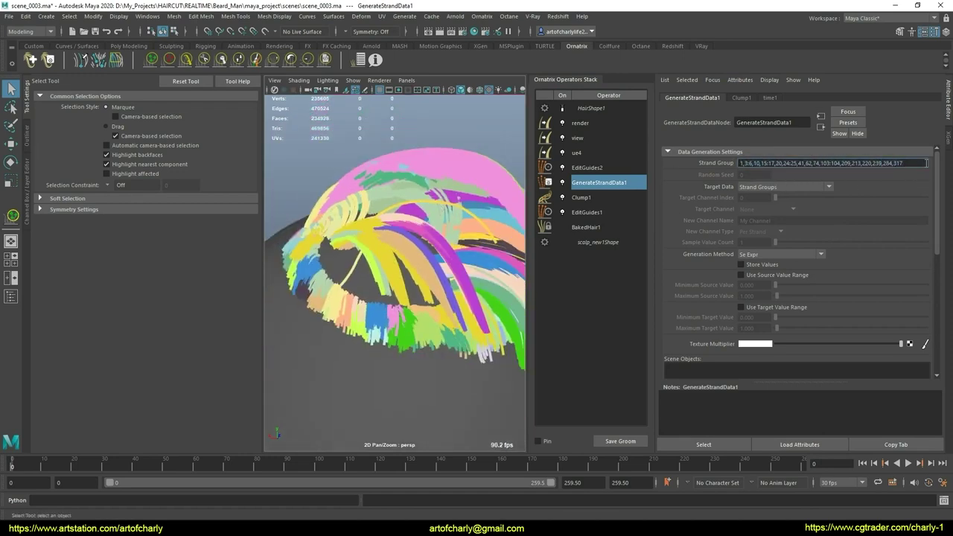
pyautogui.write('D')
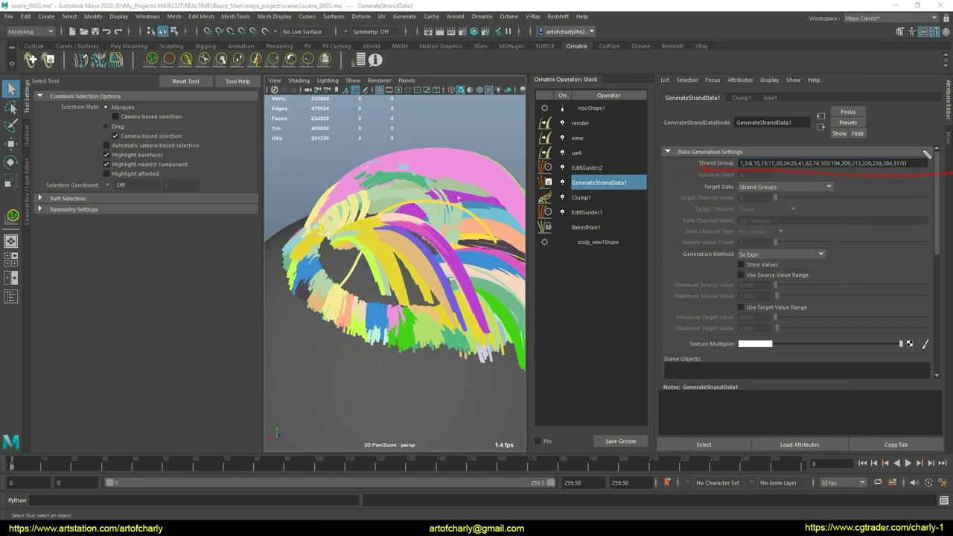
pyautogui.click(802, 163)
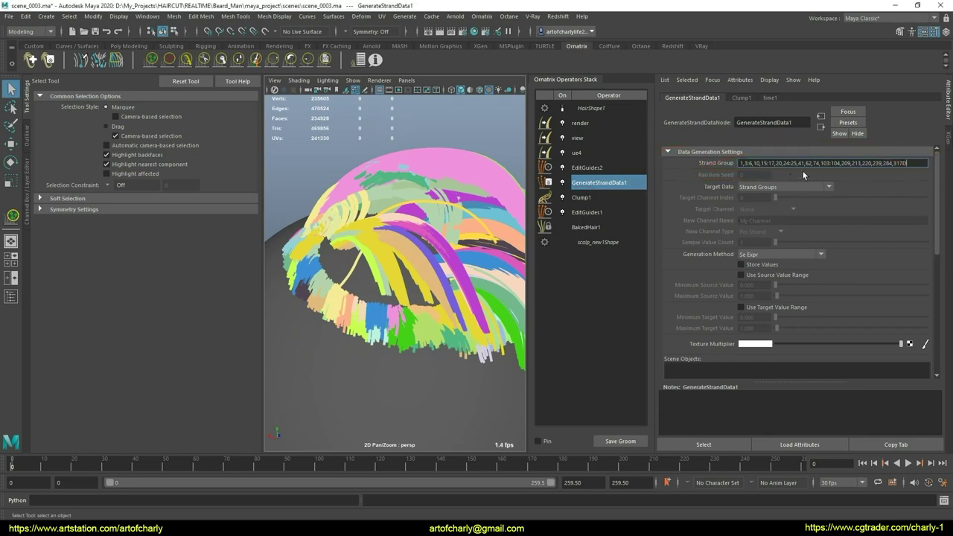
# Compare GenerateStrandData1's strand group list with Clump1's strand group list
pyautogui.doubleClick(922, 163)
pyautogui.click(920, 166)
pyautogui.click(602, 200)
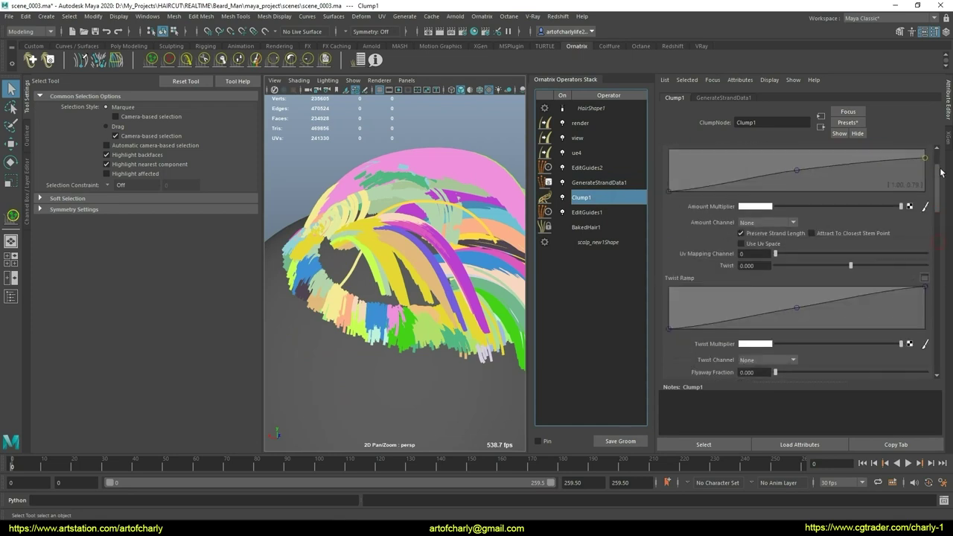
pyautogui.moveTo(941, 246)
pyautogui.mouseDown()
pyautogui.moveTo(939, 175)
pyautogui.moveTo(688, 161)
pyautogui.mouseUp()
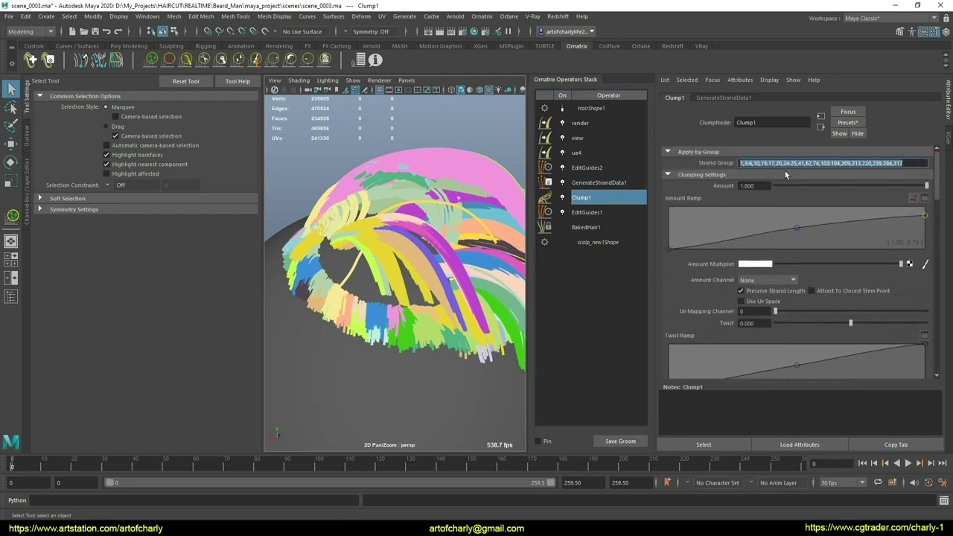
pyautogui.click(602, 183)
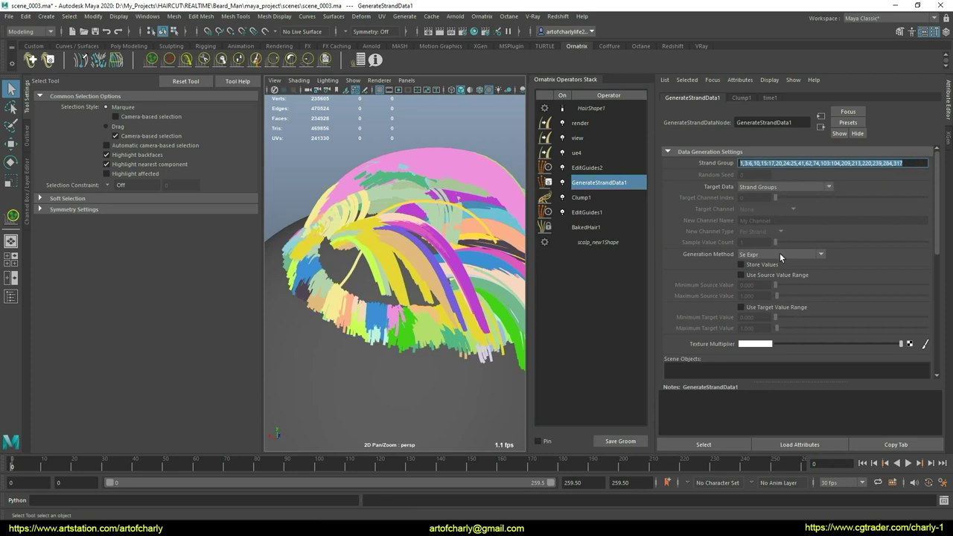
# Toggle GenerateStrandData1 off and on repeatedly to compare the hair results
pyautogui.moveTo(411, 263); pyautogui.dragTo(457, 248, button='middle')
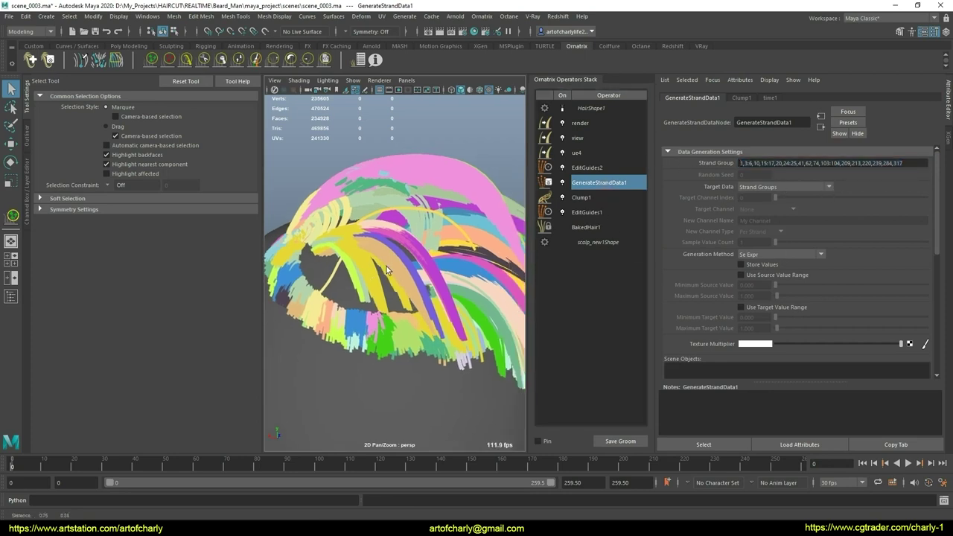
pyautogui.scroll(3, 456, 249)
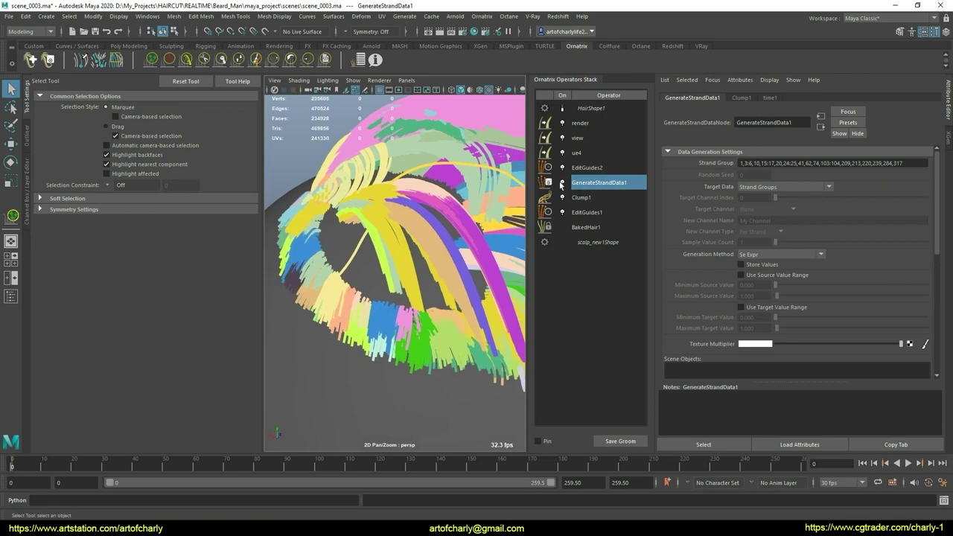
pyautogui.click(561, 183)
pyautogui.click(562, 183)
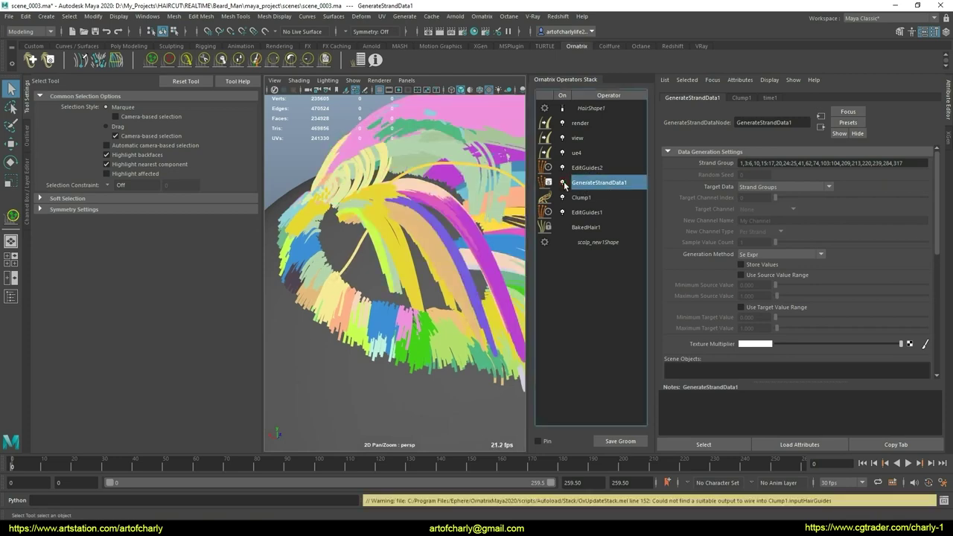
pyautogui.click(563, 183)
pyautogui.click(563, 183)
pyautogui.click(563, 183)
pyautogui.click(563, 183)
pyautogui.click(563, 183)
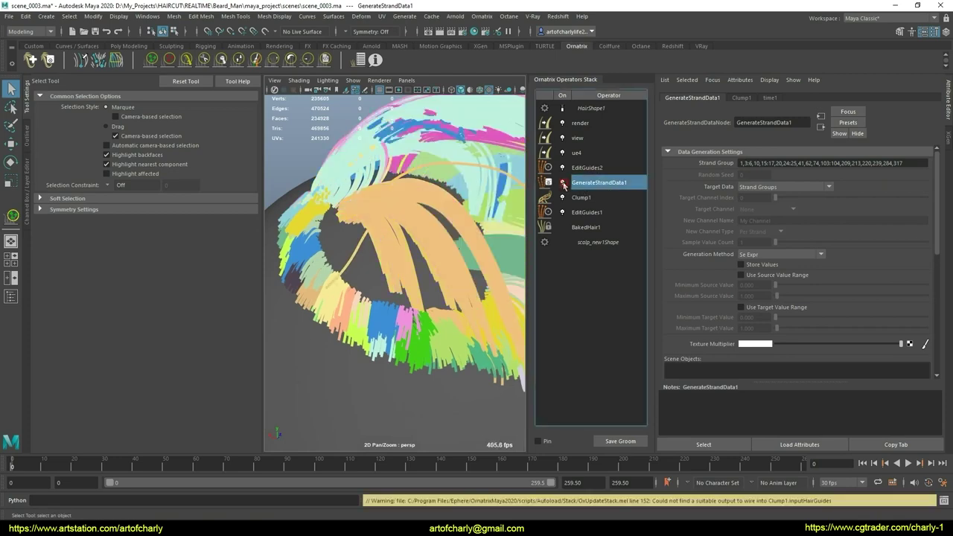
pyautogui.click(563, 183)
pyautogui.moveTo(360, 424)
pyautogui.keyDown('alt'); pyautogui.mouseDown()
pyautogui.moveTo(438, 270)
pyautogui.moveTo(445, 283)
pyautogui.moveTo(394, 288)
pyautogui.moveTo(447, 246)
pyautogui.mouseUp(); pyautogui.keyUp('alt')
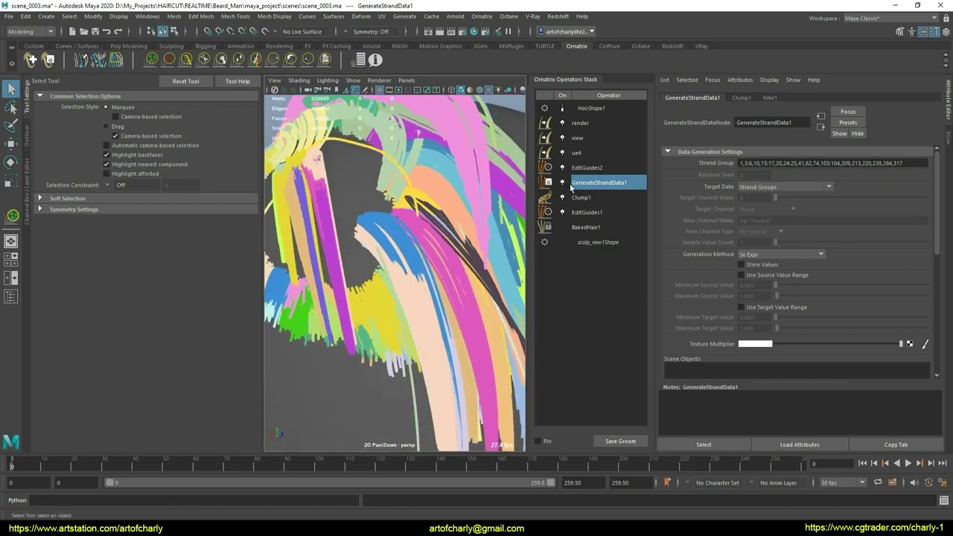
pyautogui.click(571, 185)
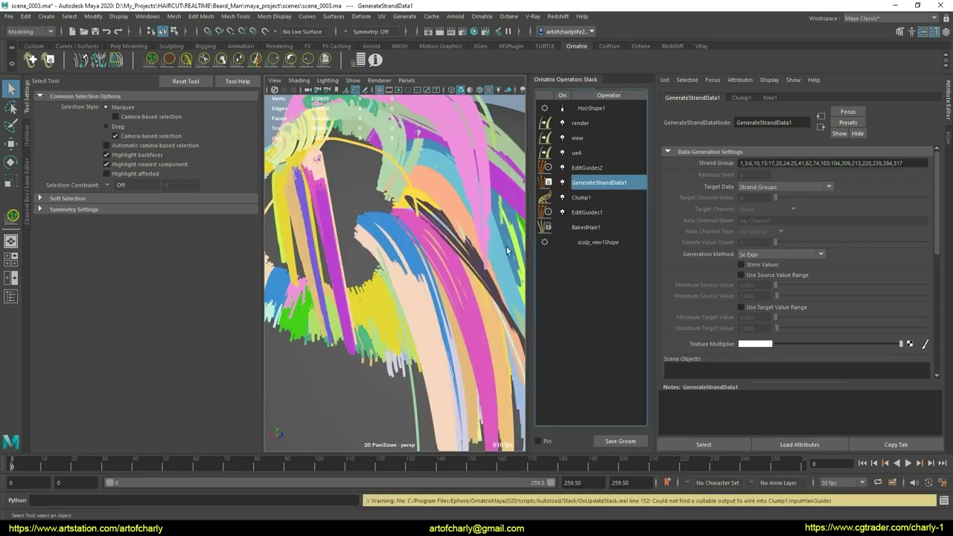
pyautogui.keyDown('alt'); pyautogui.moveTo(507, 251); pyautogui.dragTo(477, 260); pyautogui.keyUp('alt')
# Toggle Clump1 repeatedly to compare clumped and unclumped hair, leaving clumping on
pyautogui.click(566, 200)
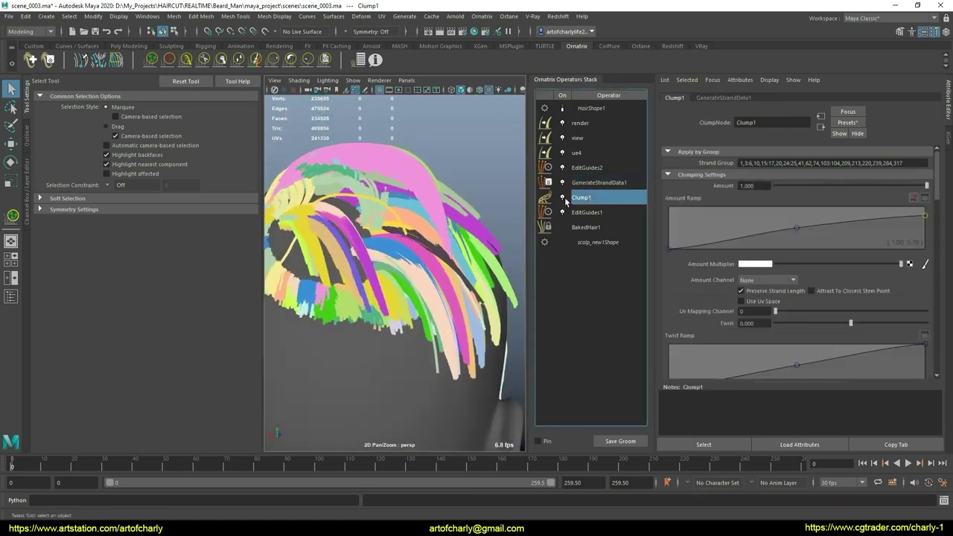
pyautogui.click(564, 199)
pyautogui.keyDown('alt'); pyautogui.moveTo(371, 253); pyautogui.dragTo(423, 251); pyautogui.keyUp('alt')
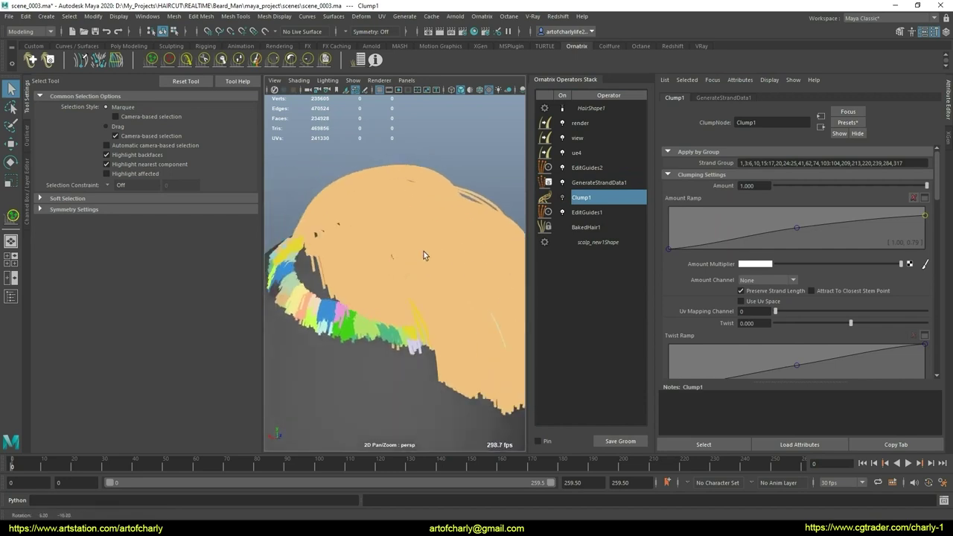
pyautogui.click(563, 200)
pyautogui.click(564, 200)
pyautogui.click(564, 199)
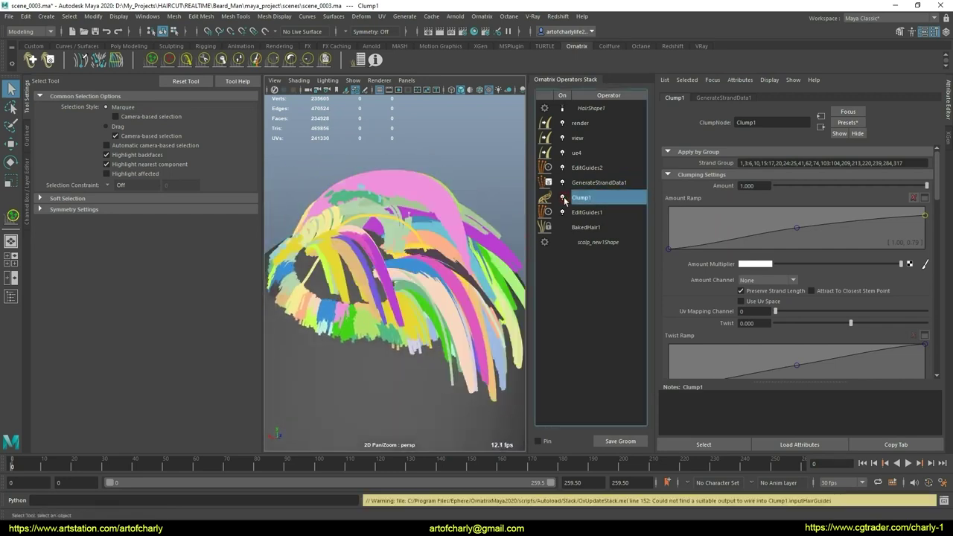
pyautogui.click(564, 199)
pyautogui.click(564, 200)
pyautogui.click(563, 200)
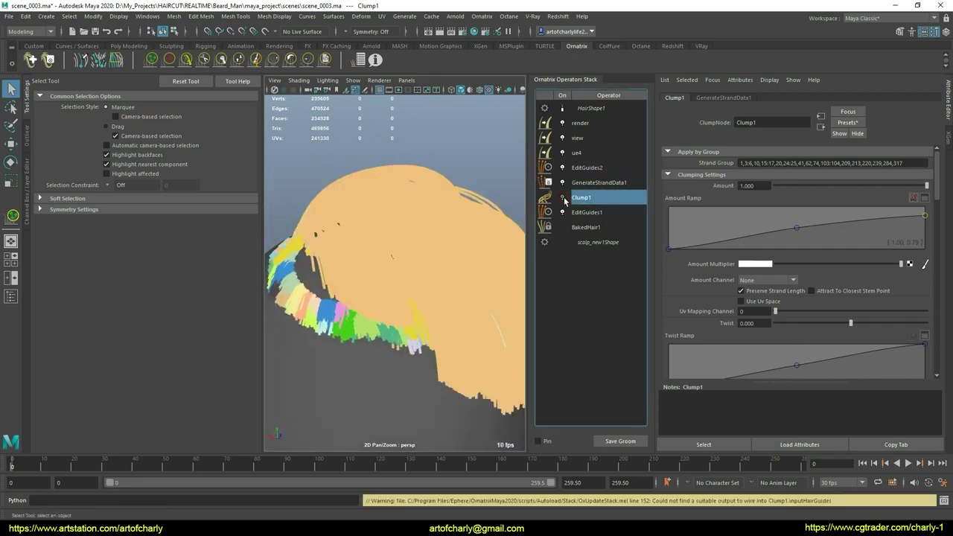
# Disable GenerateStrandData1, toggle Clump1 again, then re-enable GenerateStrandData1
pyautogui.click(564, 185)
pyautogui.keyDown('alt'); pyautogui.moveTo(337, 296); pyautogui.dragTo(416, 275); pyautogui.keyUp('alt')
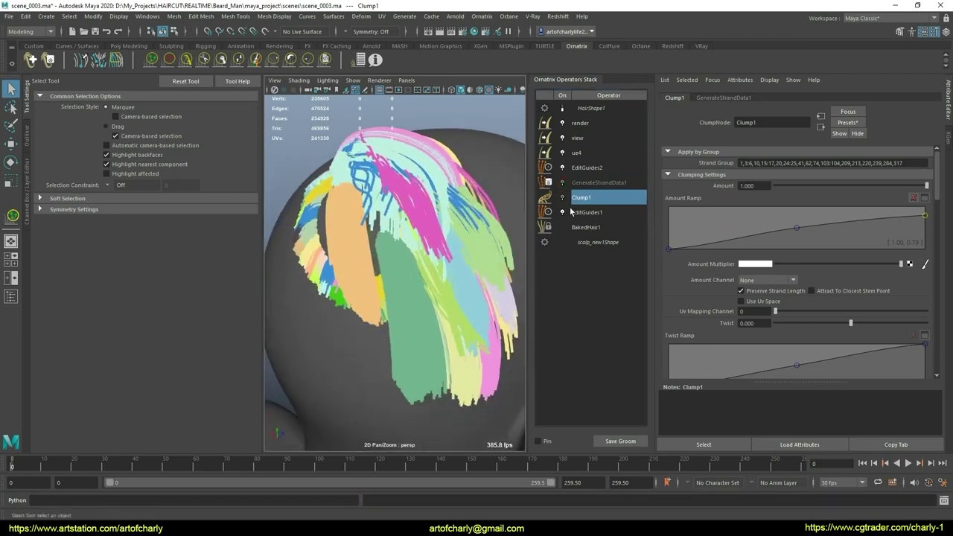
pyautogui.click(564, 198)
pyautogui.moveTo(494, 247)
pyautogui.keyDown('alt'); pyautogui.mouseDown()
pyautogui.moveTo(417, 276)
pyautogui.moveTo(408, 263)
pyautogui.moveTo(417, 262)
pyautogui.mouseUp(); pyautogui.keyUp('alt')
pyautogui.click(562, 182)
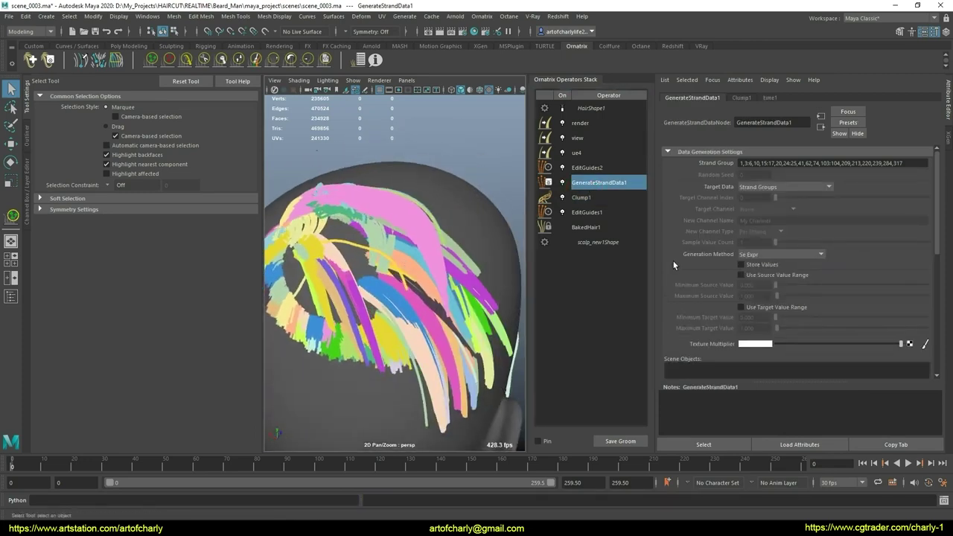
# Set Target Data back to Strand Groups after trying an existing channel, then open EditGuides2
pyautogui.click(760, 187)
pyautogui.click(767, 195)
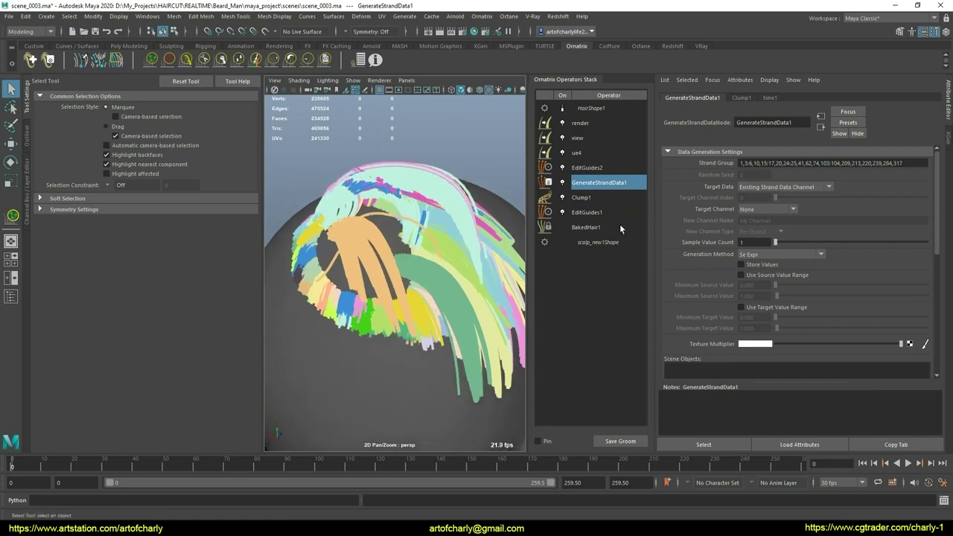
pyautogui.click(778, 189)
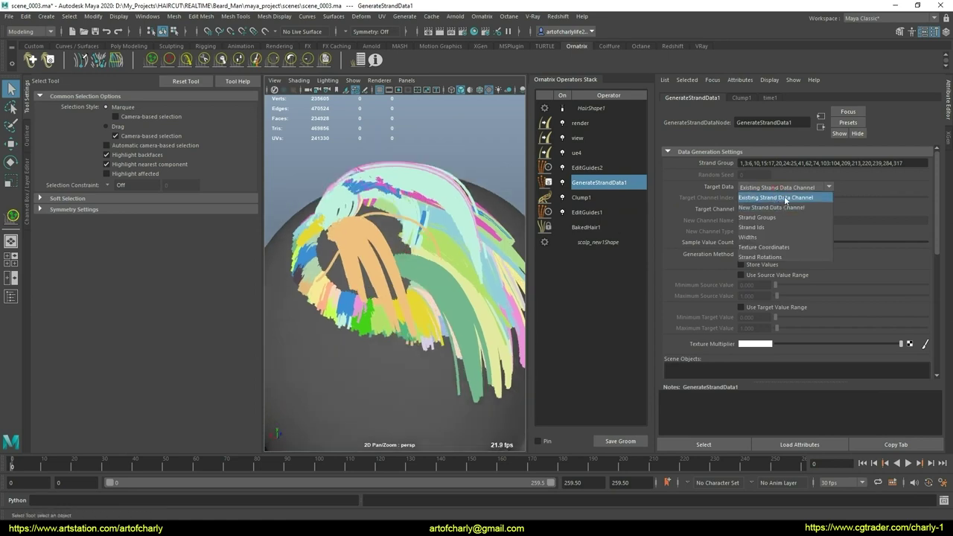
pyautogui.click(784, 198)
pyautogui.keyDown('alt'); pyautogui.moveTo(392, 293); pyautogui.dragTo(396, 258); pyautogui.keyUp('alt')
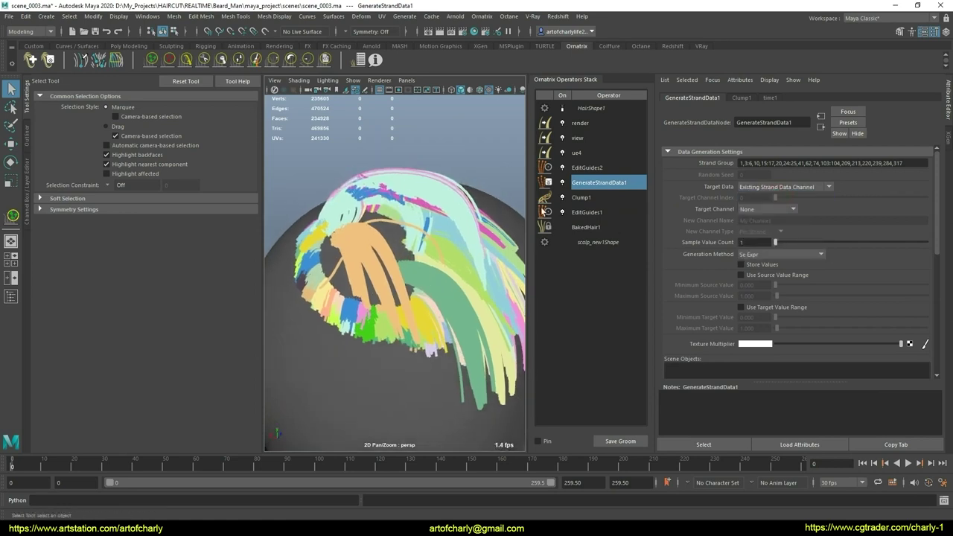
pyautogui.click(776, 188)
pyautogui.click(772, 219)
pyautogui.moveTo(424, 249)
pyautogui.keyDown('alt'); pyautogui.mouseDown()
pyautogui.moveTo(435, 305)
pyautogui.moveTo(392, 294)
pyautogui.mouseUp(); pyautogui.keyUp('alt')
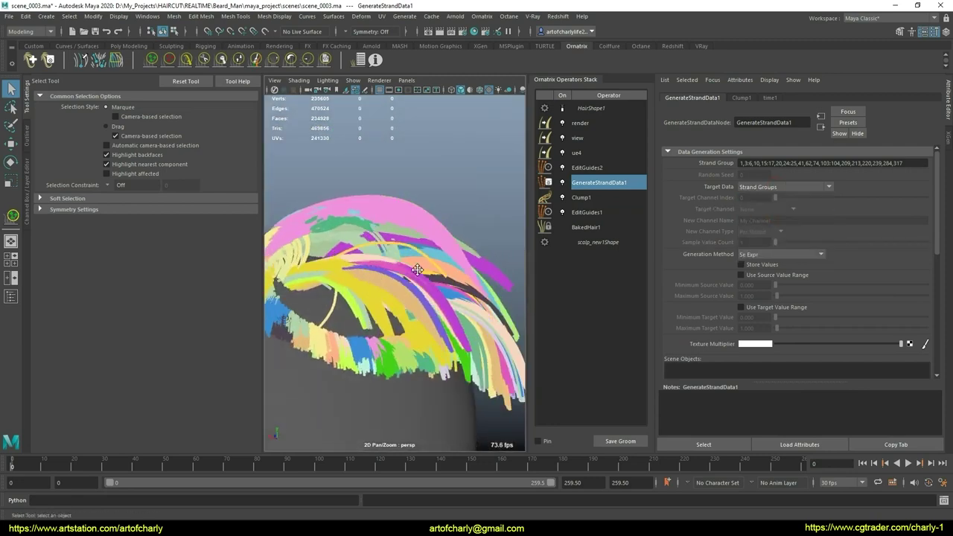
pyautogui.scroll(5, 392, 294)
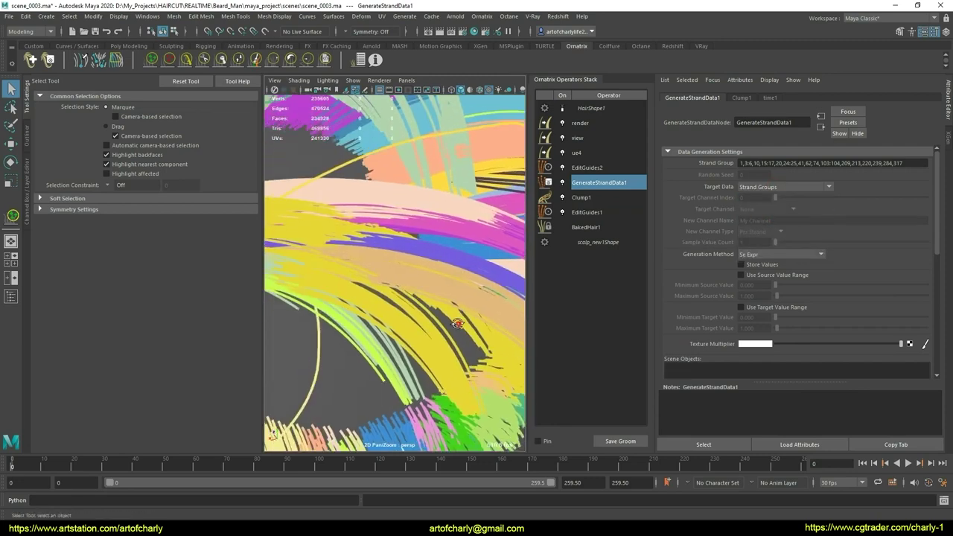
pyautogui.moveTo(361, 247)
pyautogui.keyDown('alt'); pyautogui.mouseDown()
pyautogui.moveTo(400, 271)
pyautogui.moveTo(382, 283)
pyautogui.mouseUp(); pyautogui.keyUp('alt')
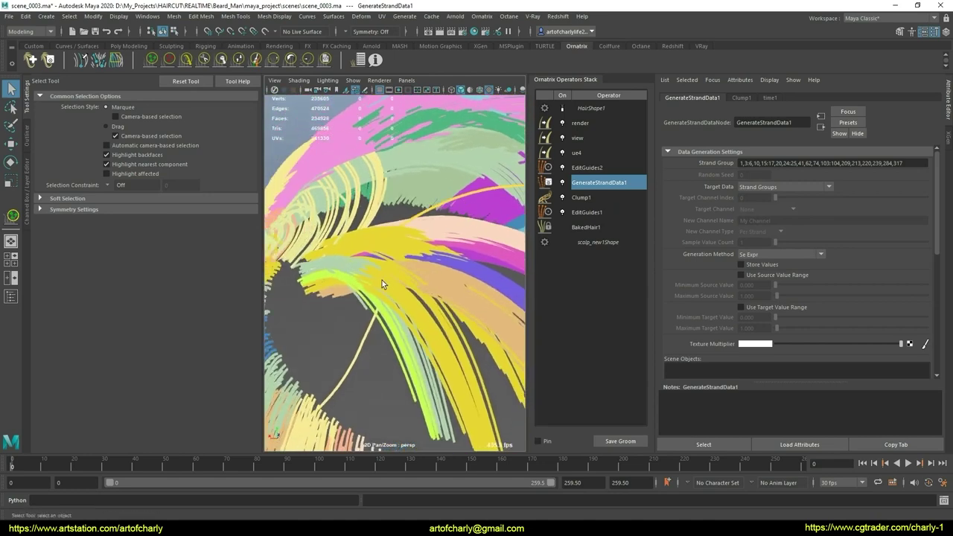
pyautogui.click(549, 171)
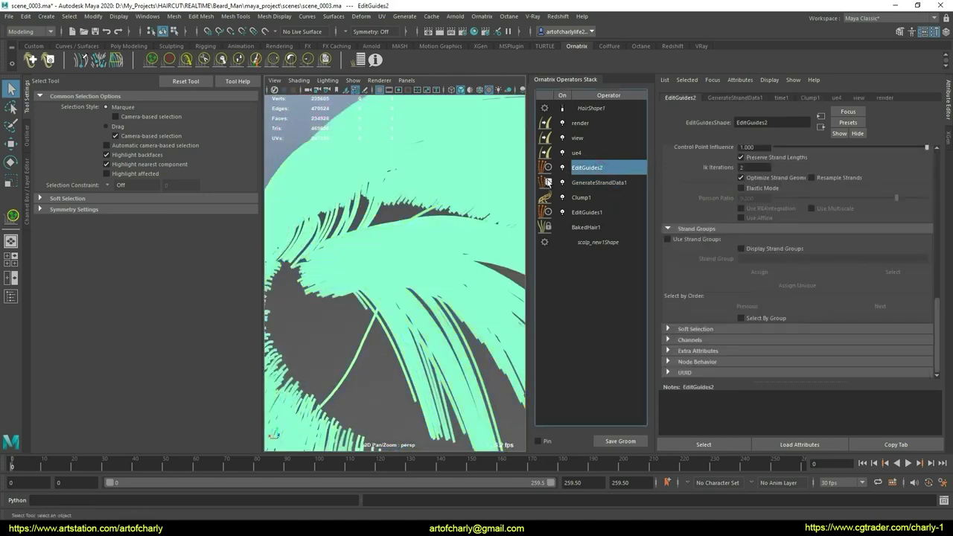
# Bake the EditGuides2 operator into EditGuides3
pyautogui.rightClick(608, 172)
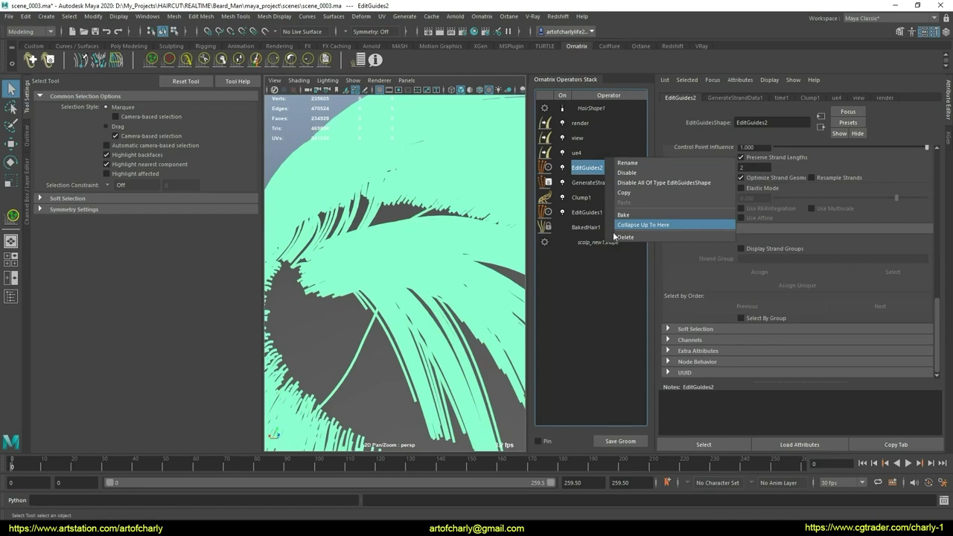
pyautogui.click(600, 168)
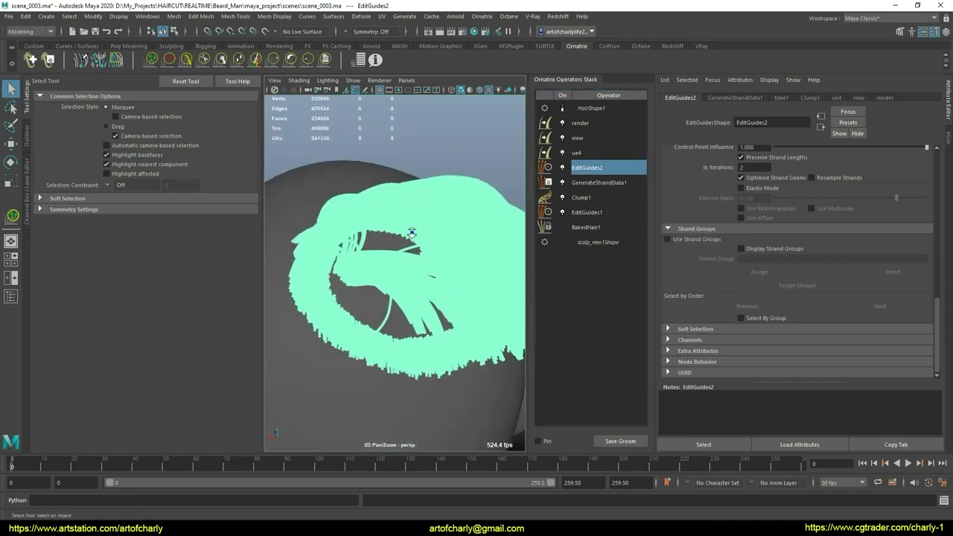
pyautogui.scroll(3, 412, 233)
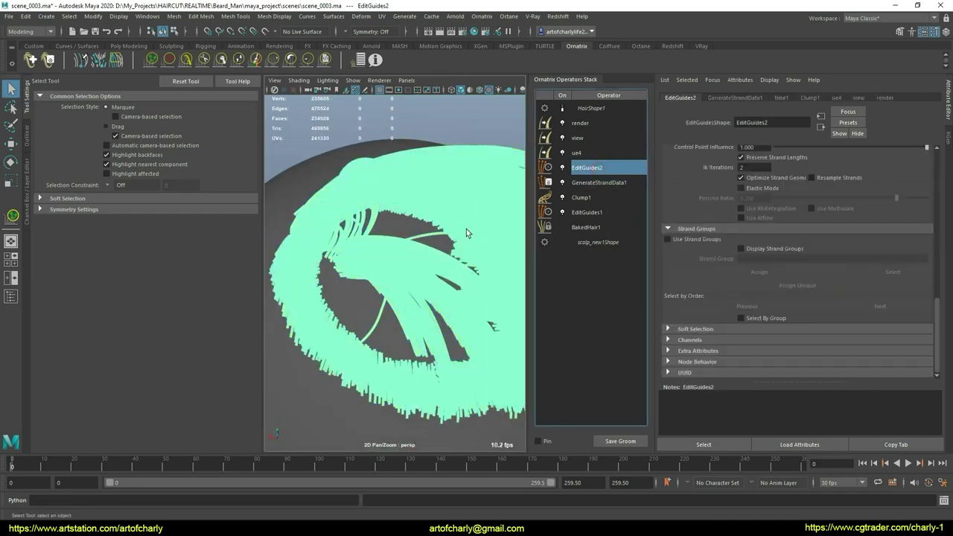
pyautogui.keyDown('alt'); pyautogui.moveTo(467, 233); pyautogui.dragTo(432, 191); pyautogui.keyUp('alt')
pyautogui.rightClick(608, 165)
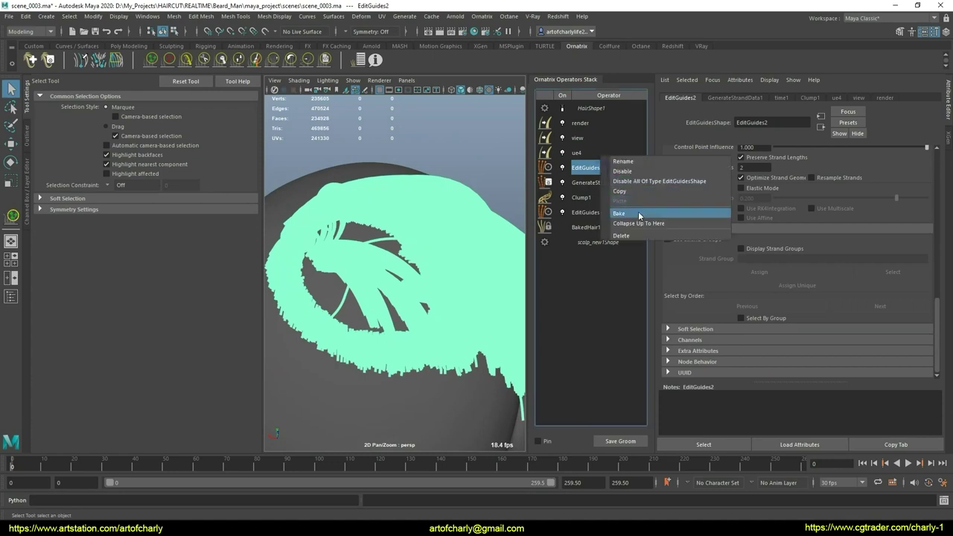
pyautogui.click(638, 214)
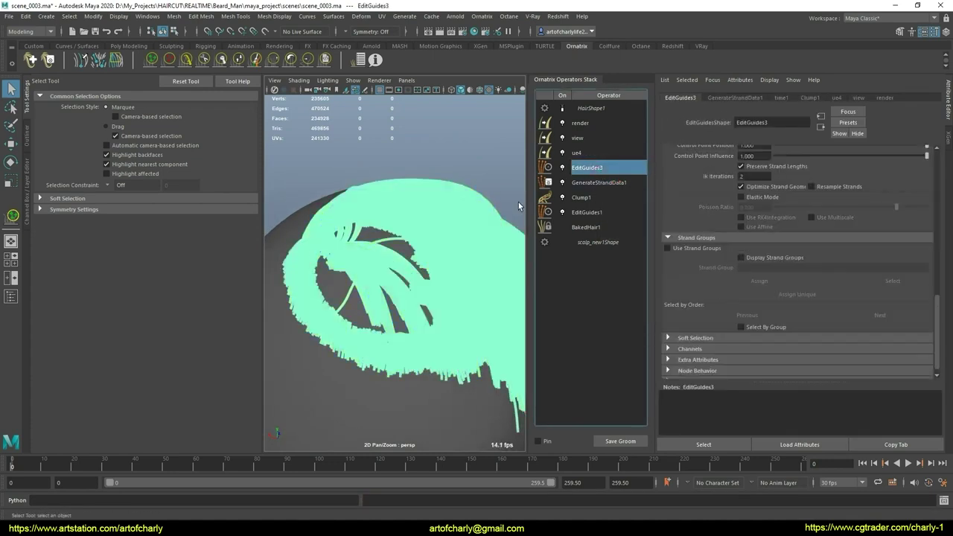
pyautogui.scroll(3, 750, 210)
pyautogui.scroll(3, 708, 211)
pyautogui.scroll(3, 669, 212)
pyautogui.scroll(3, 750, 179)
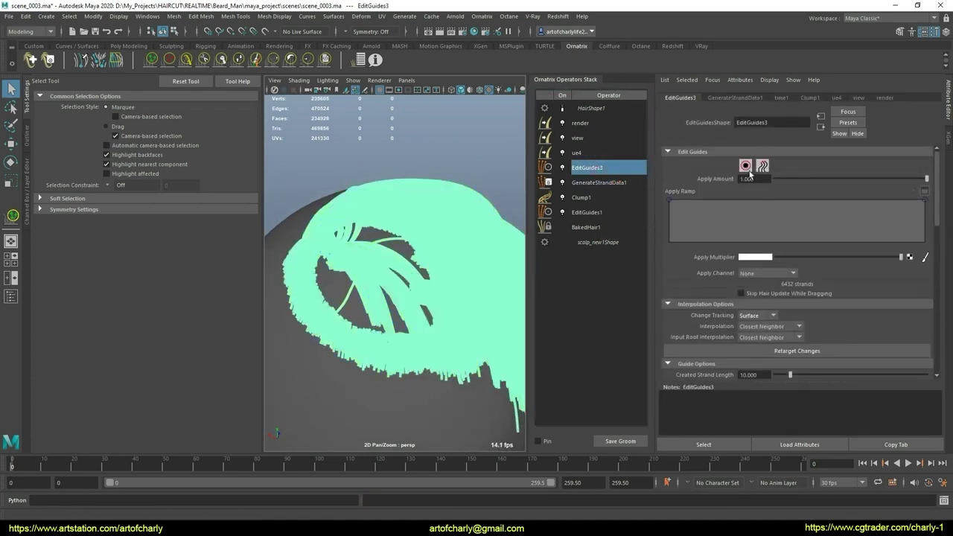
# Select all hair strands, enable Use Strand Groups and Select By Group, and pick a group
pyautogui.click(745, 166)
pyautogui.keyDown('alt'); pyautogui.moveTo(394, 257); pyautogui.dragTo(363, 318, button='middle'); pyautogui.keyUp('alt')
pyautogui.scroll(-5, 737, 275)
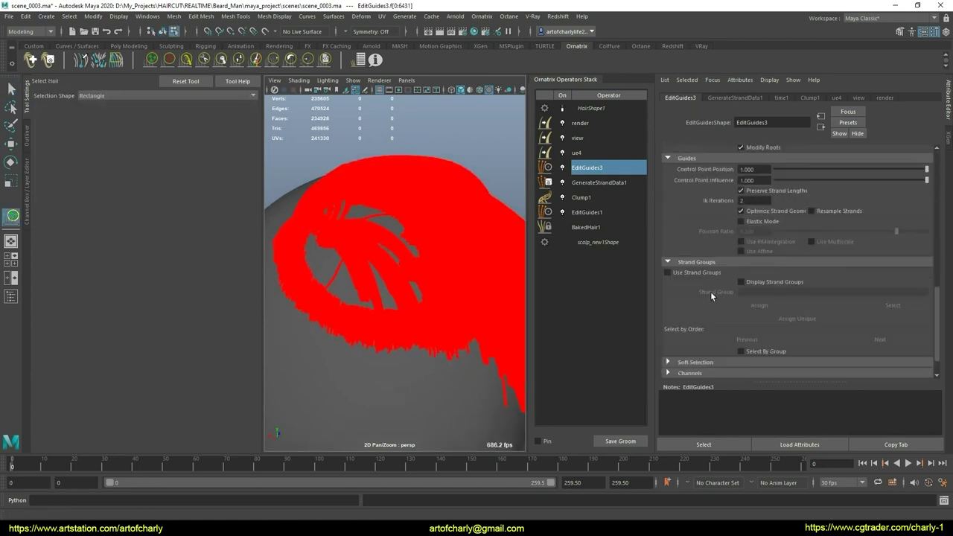
pyautogui.click(693, 275)
pyautogui.keyDown('alt'); pyautogui.moveTo(339, 267); pyautogui.dragTo(379, 316, button='right'); pyautogui.keyUp('alt')
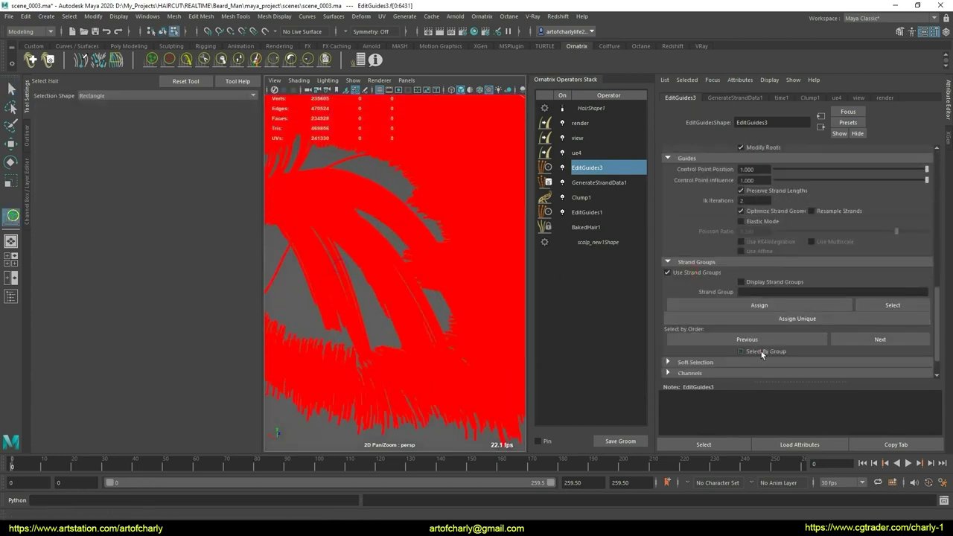
pyautogui.click(763, 355)
pyautogui.moveTo(315, 290)
pyautogui.keyDown('alt'); pyautogui.mouseDown()
pyautogui.moveTo(415, 308)
pyautogui.moveTo(421, 292)
pyautogui.moveTo(340, 285)
pyautogui.mouseUp(); pyautogui.keyUp('alt')
pyautogui.click(415, 308)
# Select strand group 85 and frame the whole groom in view
pyautogui.keyDown('alt'); pyautogui.moveTo(341, 285); pyautogui.dragTo(482, 298, button='right'); pyautogui.keyUp('alt')
pyautogui.click(430, 278)
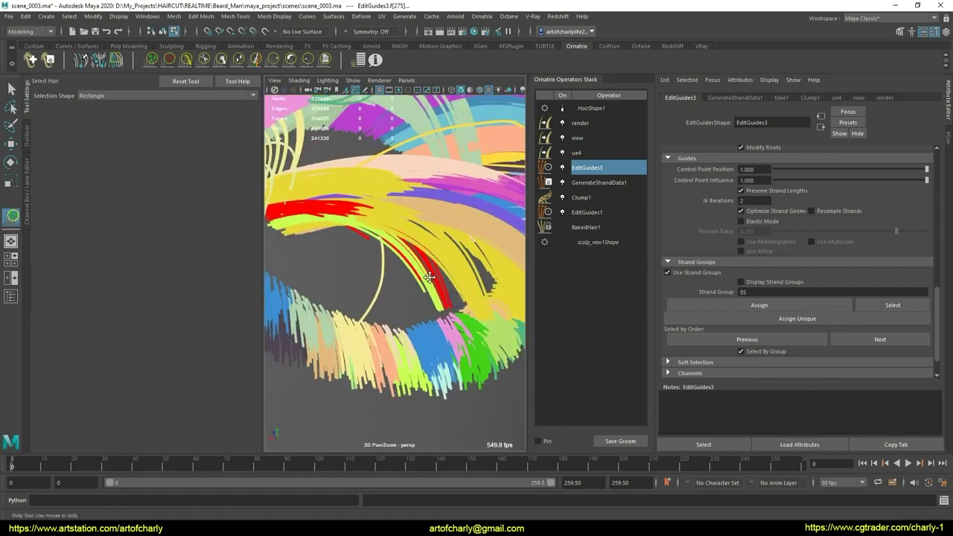
pyautogui.moveTo(430, 277)
pyautogui.keyDown('alt'); pyautogui.mouseDown()
pyautogui.moveTo(425, 251)
pyautogui.moveTo(402, 231)
pyautogui.mouseUp(); pyautogui.keyUp('alt')
pyautogui.click(186, 61)
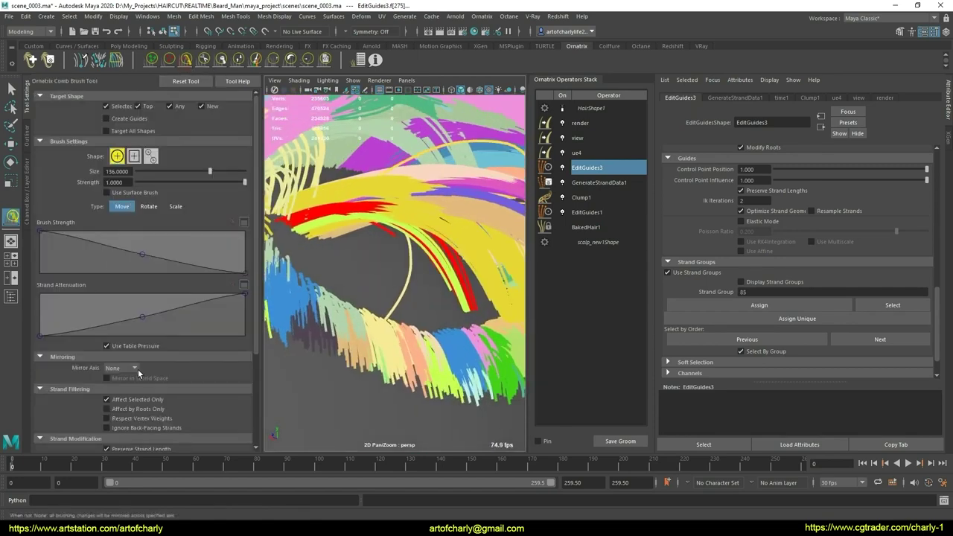
pyautogui.scroll(-2, 142, 367)
pyautogui.moveTo(467, 268)
pyautogui.keyDown('alt'); pyautogui.mouseDown()
pyautogui.moveTo(408, 277)
pyautogui.moveTo(453, 292)
pyautogui.moveTo(379, 258)
pyautogui.mouseUp(); pyautogui.keyUp('alt')
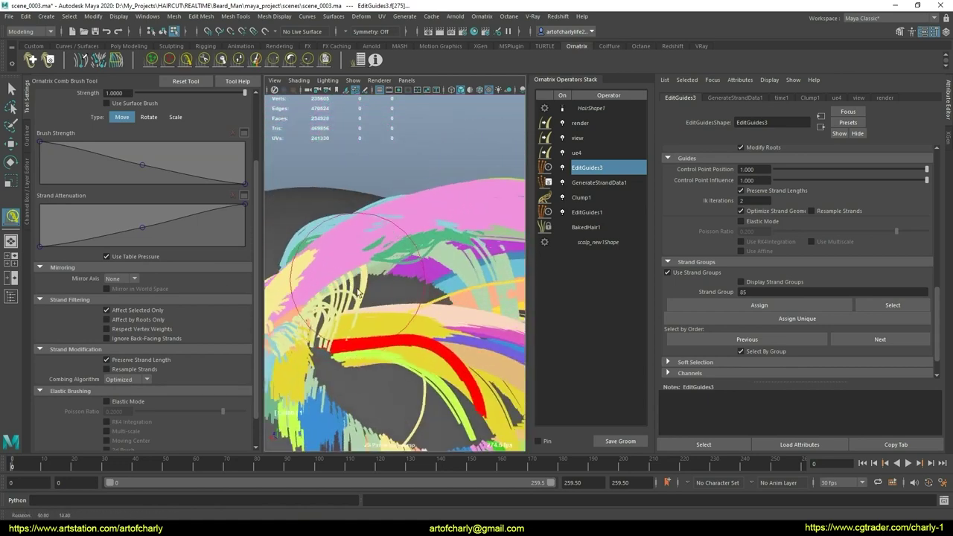
pyautogui.press('q')
pyautogui.press('f')
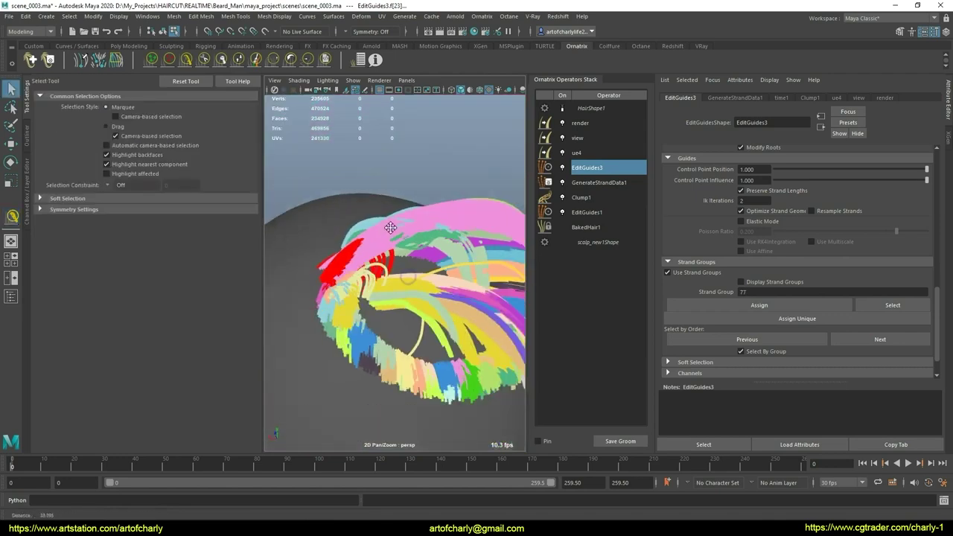
# Comb the red strand group up away from the head with the Comb Brush
pyautogui.click(187, 61)
pyautogui.moveTo(350, 246)
pyautogui.keyDown('alt'); pyautogui.mouseDown()
pyautogui.moveTo(387, 259)
pyautogui.moveTo(380, 226)
pyautogui.moveTo(438, 213)
pyautogui.moveTo(429, 227)
pyautogui.mouseUp(); pyautogui.keyUp('alt')
pyautogui.scroll(5, 421, 253)
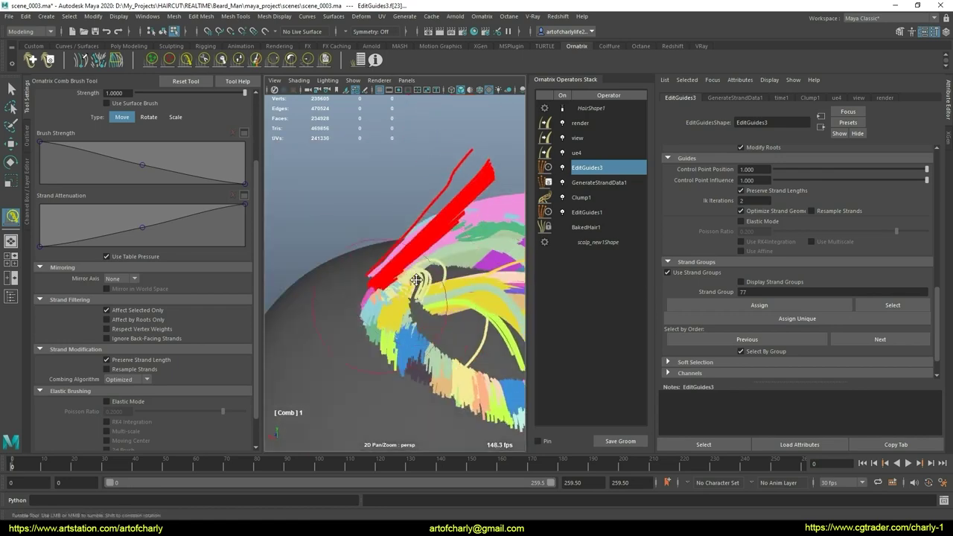
pyautogui.keyDown('alt'); pyautogui.moveTo(415, 279); pyautogui.dragTo(421, 184); pyautogui.keyUp('alt')
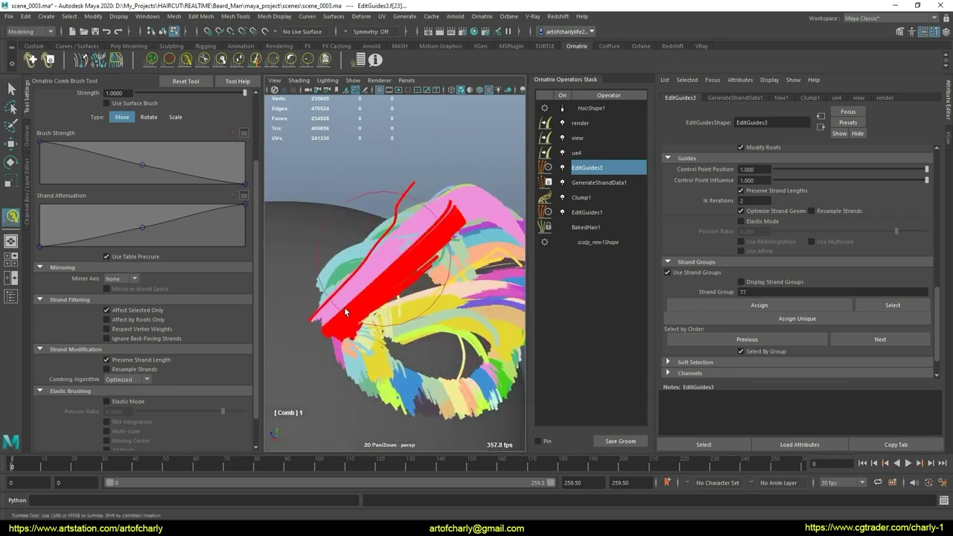
pyautogui.moveTo(344, 307)
pyautogui.keyDown('alt'); pyautogui.mouseDown()
pyautogui.moveTo(337, 254)
pyautogui.moveTo(325, 310)
pyautogui.moveTo(420, 341)
pyautogui.mouseUp(); pyautogui.keyUp('alt')
pyautogui.press('q')
pyautogui.scroll(5, 326, 311)
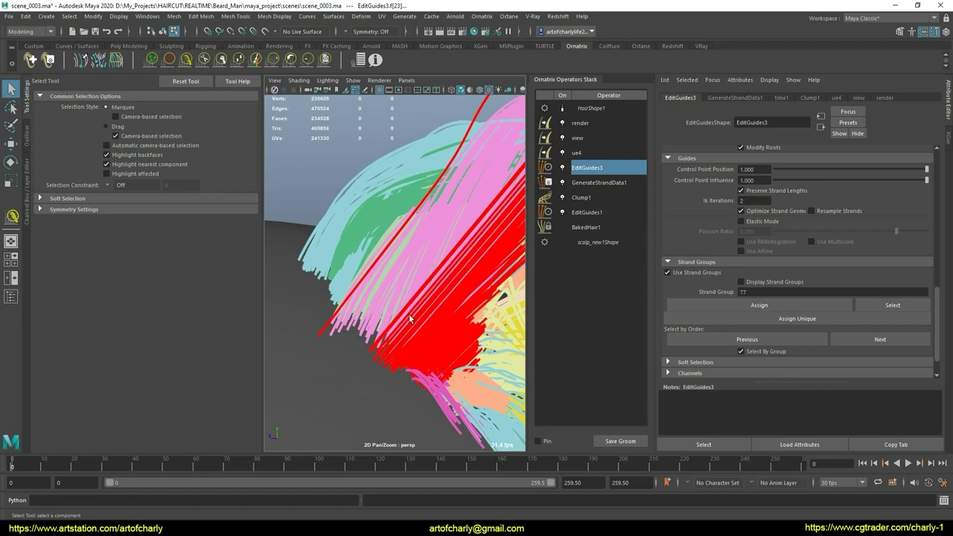
pyautogui.keyDown('alt'); pyautogui.moveTo(410, 318); pyautogui.dragTo(447, 313); pyautogui.keyUp('alt')
pyautogui.scroll(4, 700, 269)
pyautogui.scroll(3, 694, 273)
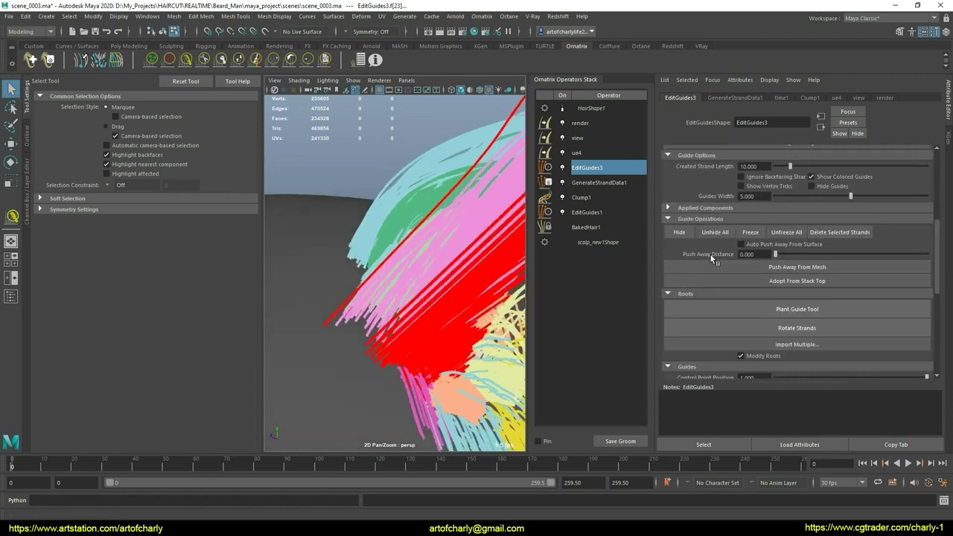
pyautogui.scroll(3, 708, 245)
# Set Change Tracking to Strand, select strand group 77, and invert the selection
pyautogui.click(749, 217)
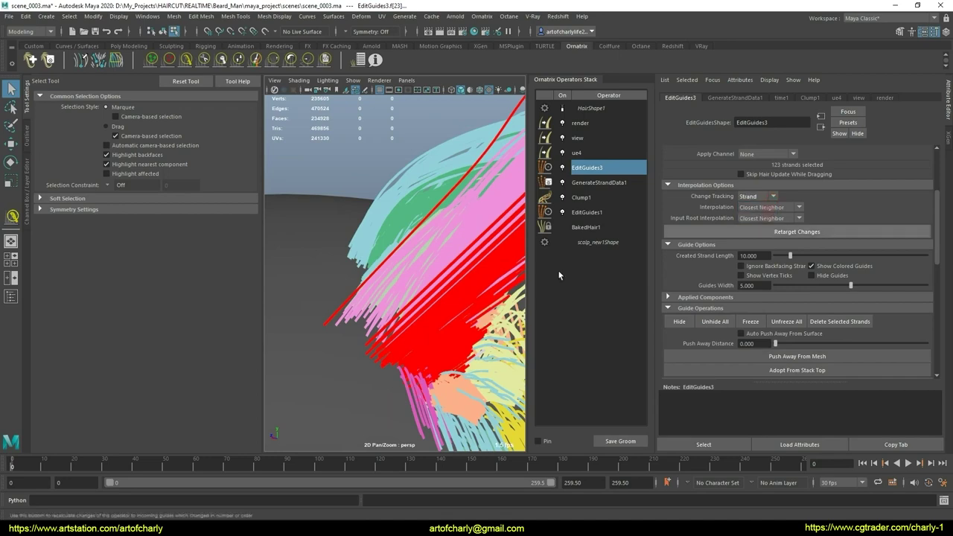
pyautogui.moveTo(395, 328)
pyautogui.keyDown('alt'); pyautogui.mouseDown()
pyautogui.moveTo(359, 347)
pyautogui.moveTo(403, 339)
pyautogui.mouseUp(); pyautogui.keyUp('alt')
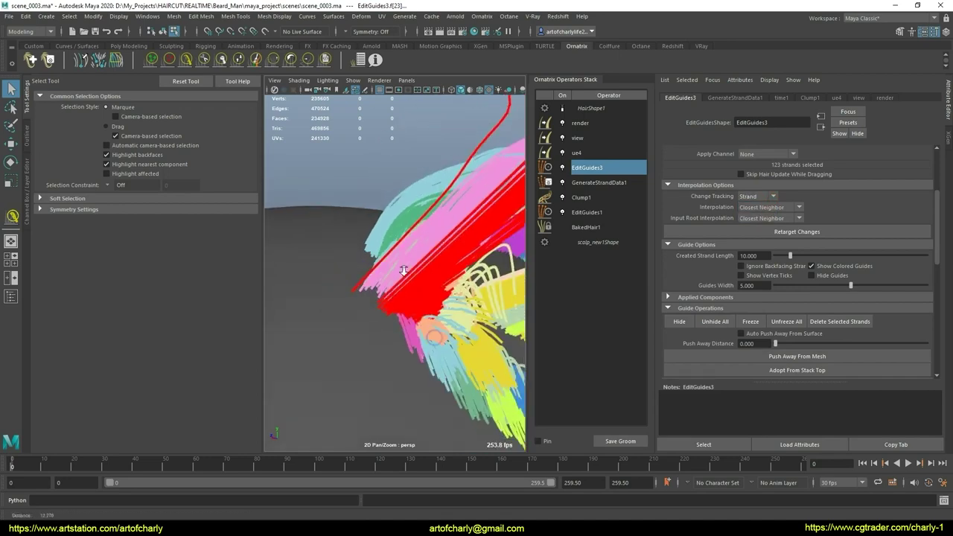
pyautogui.scroll(-5, 750, 324)
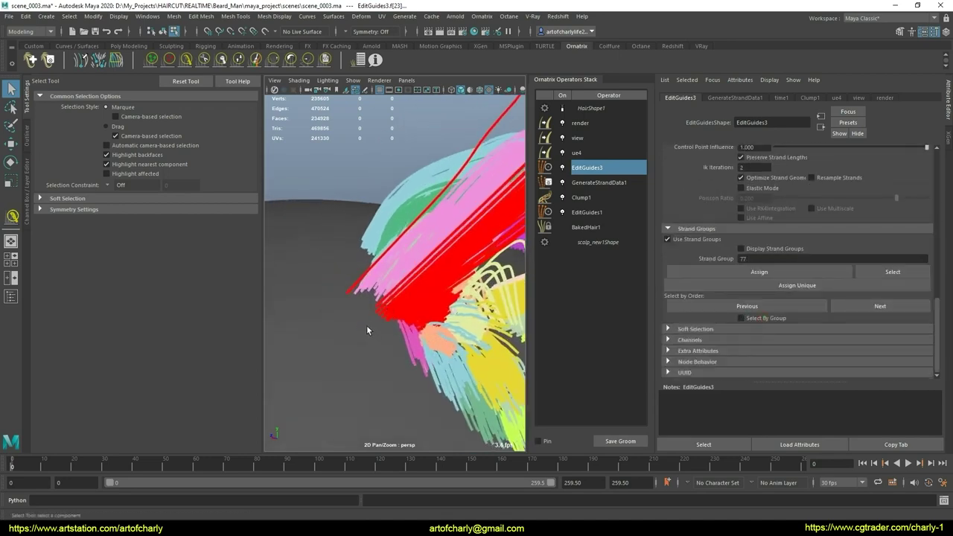
pyautogui.moveTo(379, 317)
pyautogui.keyDown('alt'); pyautogui.mouseDown()
pyautogui.moveTo(296, 283)
pyautogui.moveTo(438, 289)
pyautogui.moveTo(415, 276)
pyautogui.mouseUp(); pyautogui.keyUp('alt')
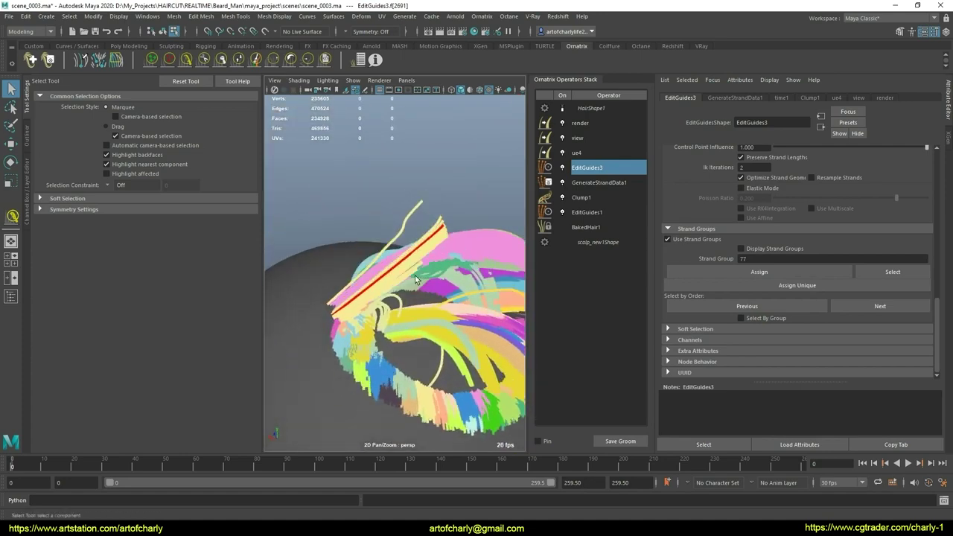
pyautogui.click(745, 311)
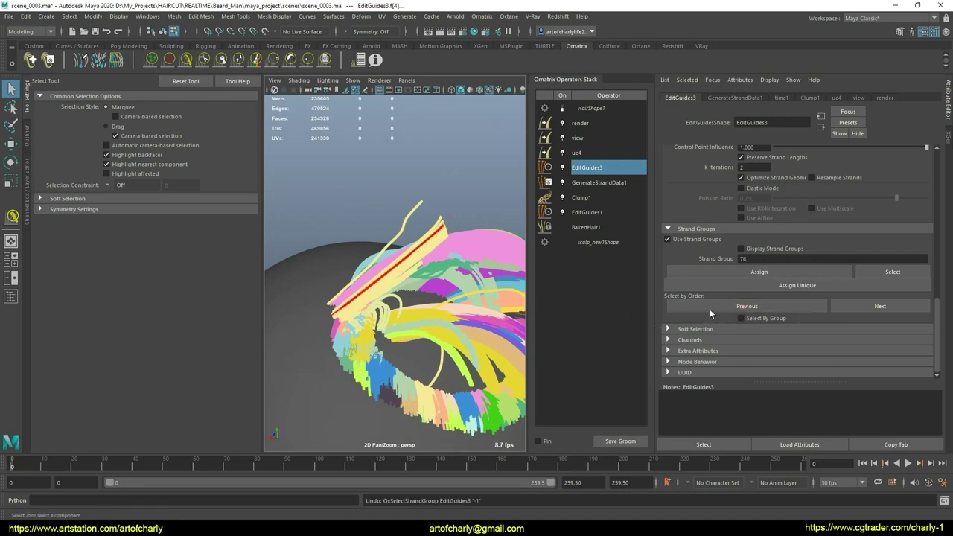
pyautogui.click(438, 248)
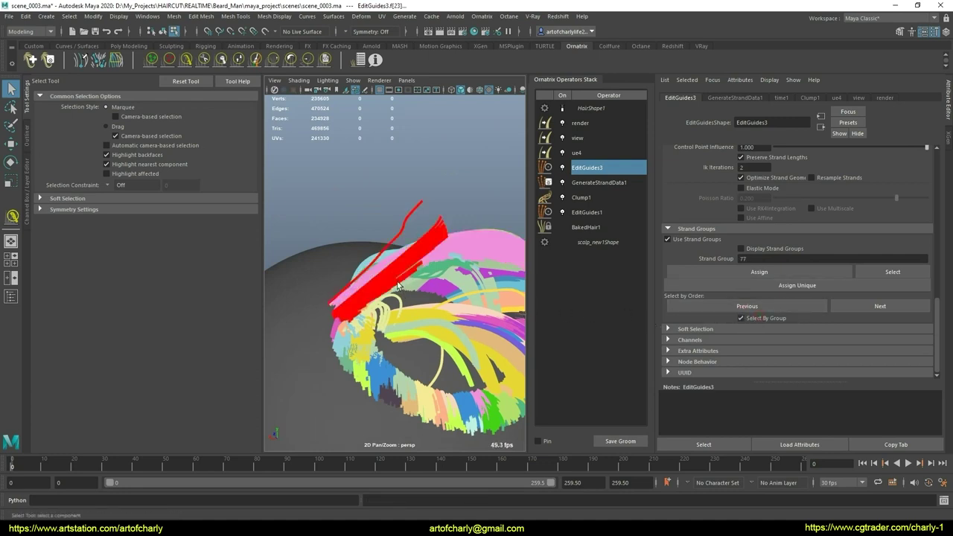
pyautogui.hotkey('ctrl', 'shift', 'i')
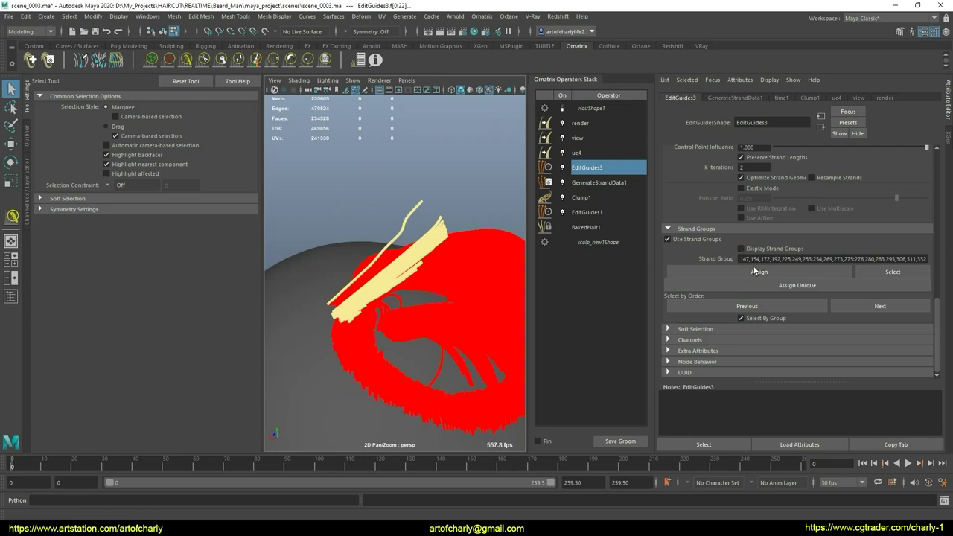
# Assign the selected guides to strand groups and open the EditGuides3 settings
pyautogui.click(755, 271)
pyautogui.click(504, 269)
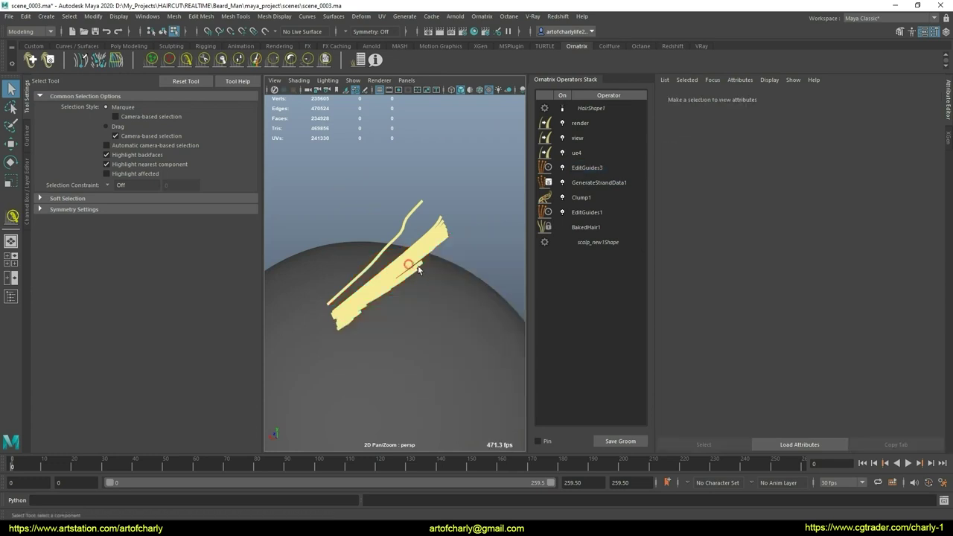
pyautogui.click(587, 168)
pyautogui.scroll(-5, 769, 285)
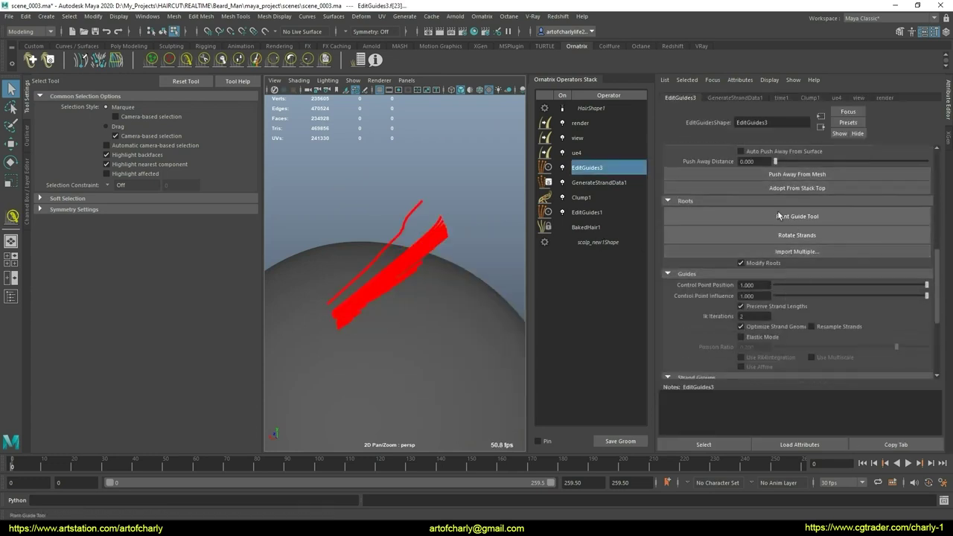
pyautogui.scroll(-2, 778, 216)
pyautogui.scroll(-2, 848, 230)
pyautogui.scroll(-1, 769, 309)
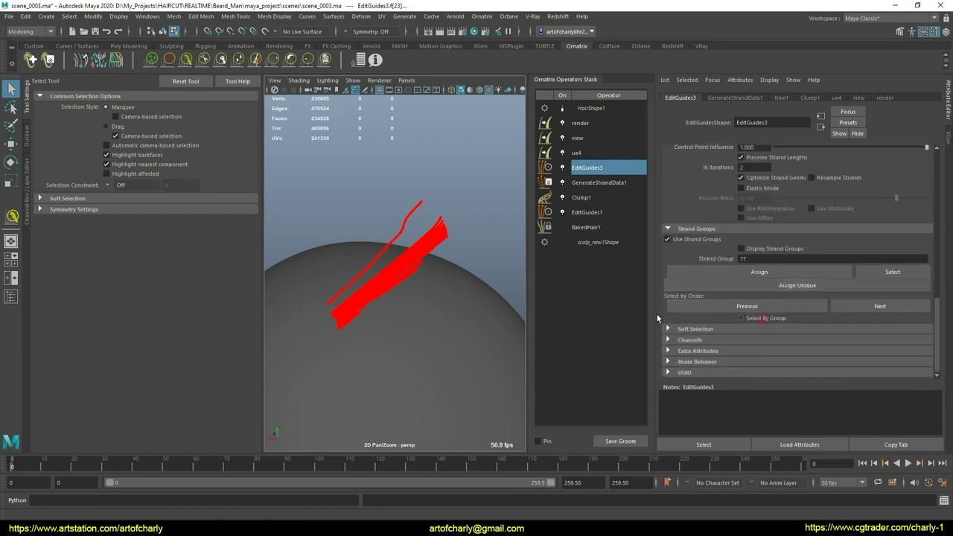
# Select every guide strand, then narrow the selection to a small subset
pyautogui.scroll(2, 403, 286)
pyautogui.scroll(2, 421, 298)
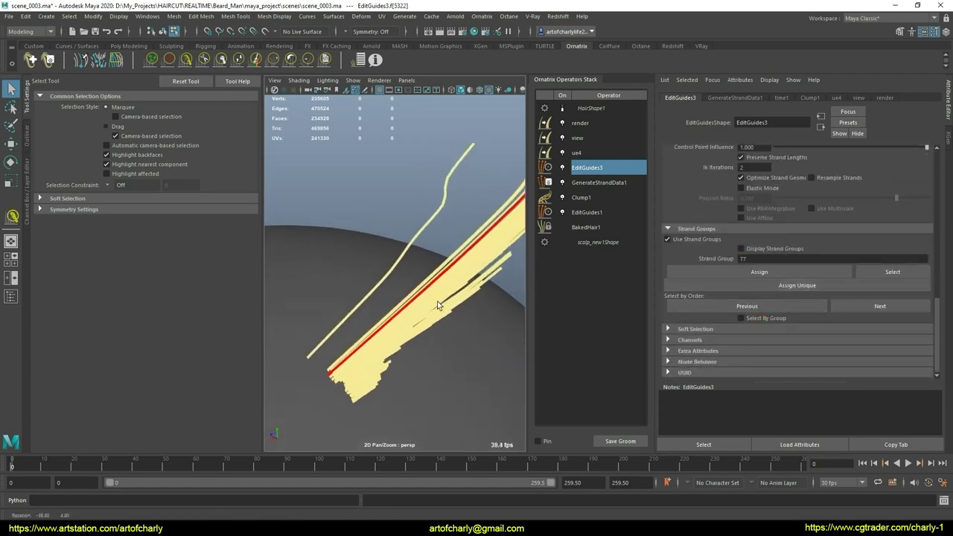
pyautogui.scroll(1, 439, 302)
pyautogui.doubleClick(437, 305)
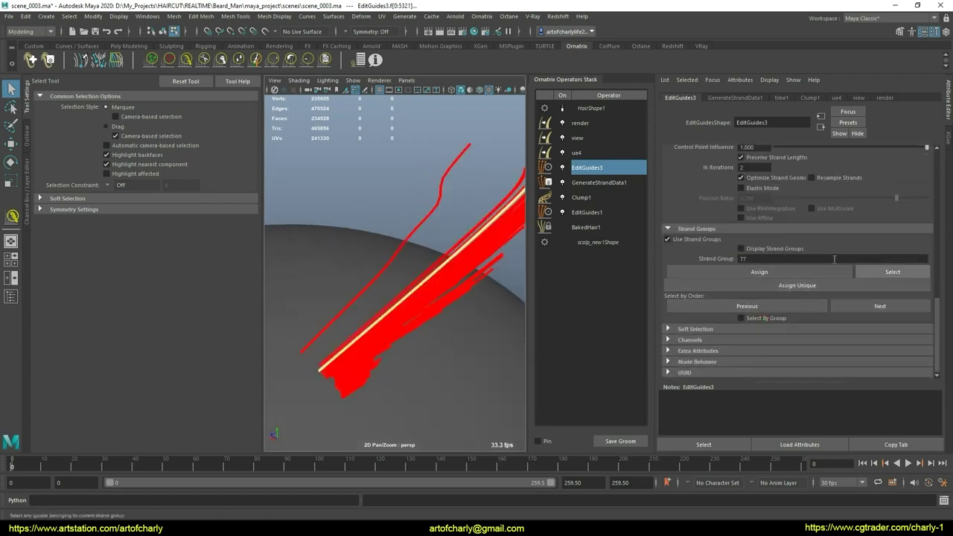
pyautogui.scroll(2, 849, 245)
pyautogui.scroll(2, 844, 213)
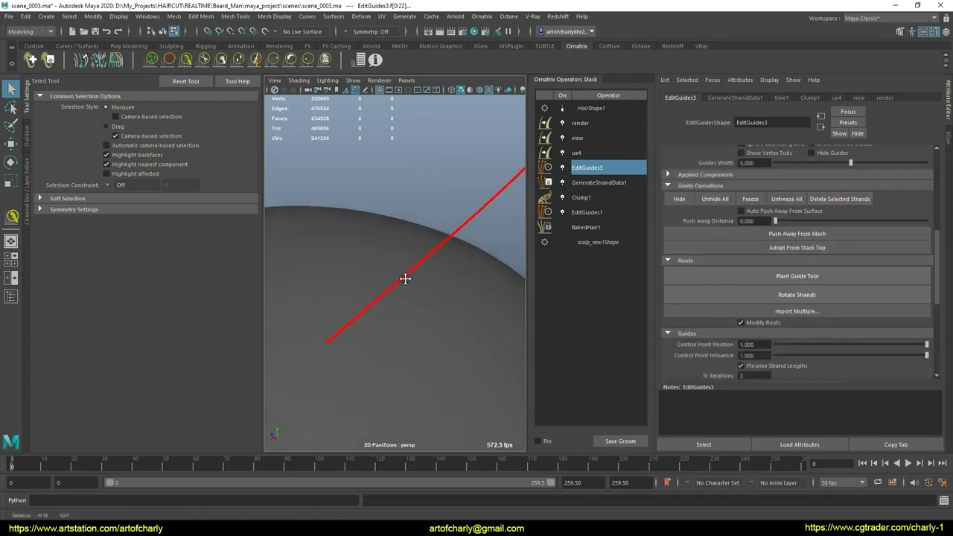
pyautogui.moveTo(405, 278)
pyautogui.keyDown('alt'); pyautogui.mouseDown()
pyautogui.moveTo(353, 273)
pyautogui.moveTo(420, 255)
pyautogui.moveTo(463, 325)
pyautogui.mouseUp(); pyautogui.keyUp('alt')
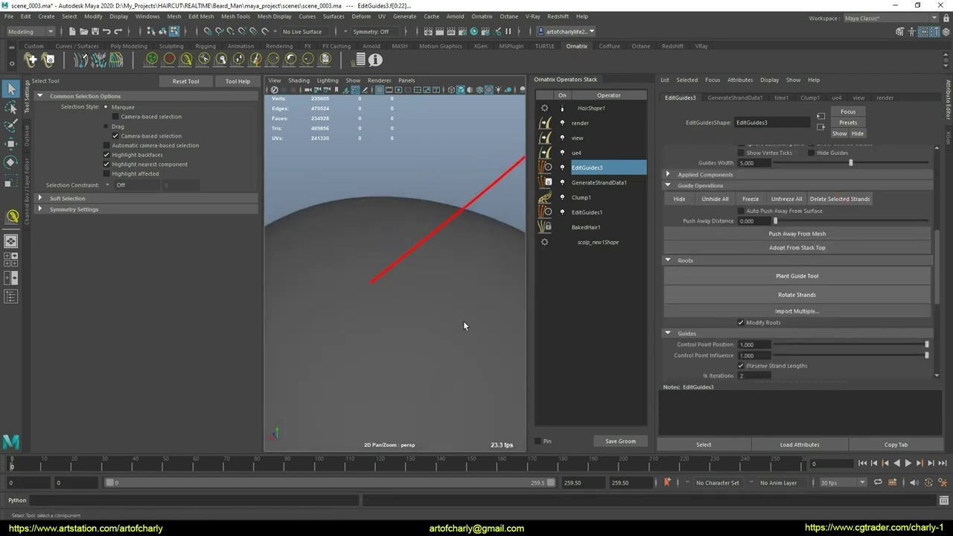
# Unhide all hidden guide strands in EditGuides3
pyautogui.click(186, 60)
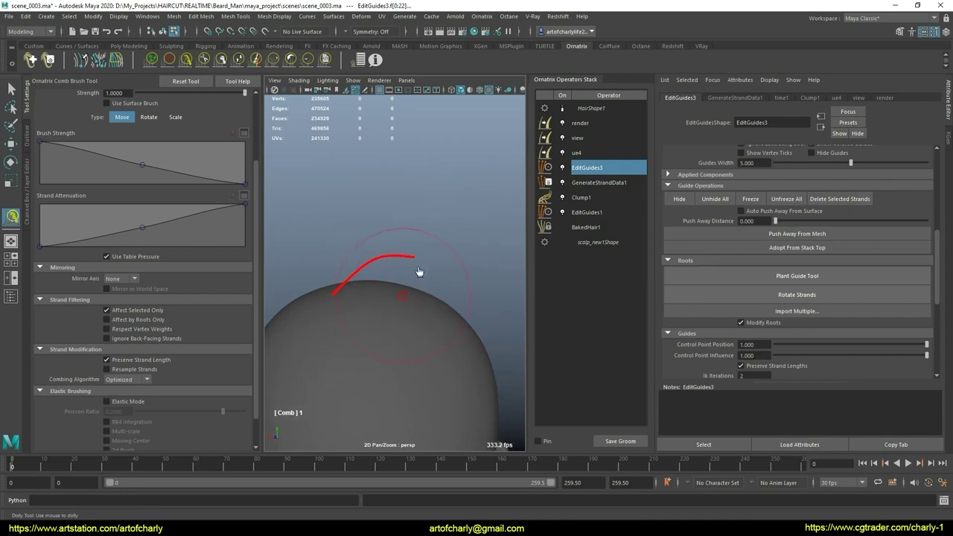
pyautogui.click(713, 199)
pyautogui.moveTo(489, 342)
pyautogui.keyDown('alt'); pyautogui.mouseDown()
pyautogui.moveTo(423, 298)
pyautogui.moveTo(444, 231)
pyautogui.mouseUp(); pyautogui.keyUp('alt')
pyautogui.keyDown('alt'); pyautogui.moveTo(422, 326); pyautogui.dragTo(391, 223); pyautogui.keyUp('alt')
pyautogui.moveTo(345, 333)
pyautogui.keyDown('alt'); pyautogui.mouseDown()
pyautogui.moveTo(357, 362)
pyautogui.moveTo(362, 301)
pyautogui.moveTo(212, 101)
pyautogui.mouseUp(); pyautogui.keyUp('alt')
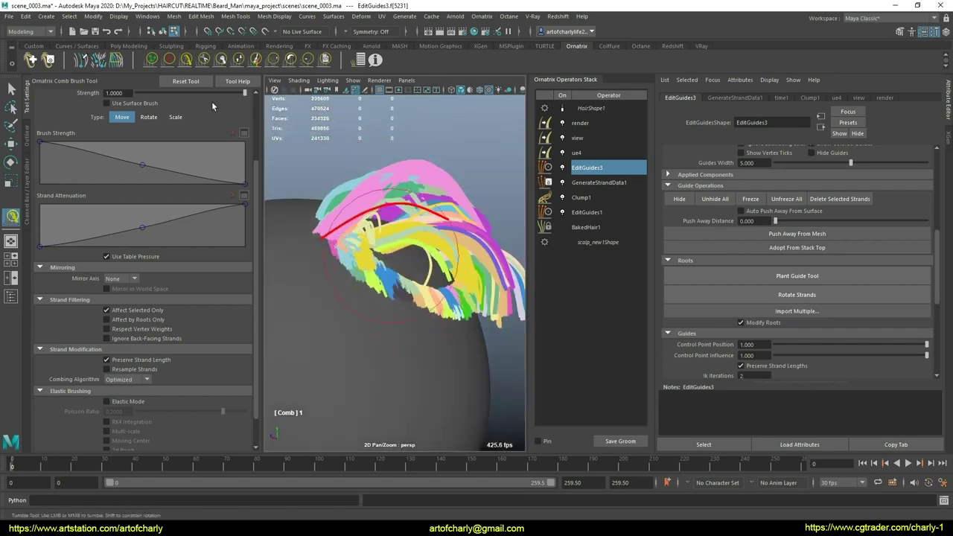
# Try the length and comb brushes on the guides, then return to selection
pyautogui.click(237, 60)
pyautogui.keyDown('alt'); pyautogui.moveTo(426, 319); pyautogui.dragTo(382, 200); pyautogui.keyUp('alt')
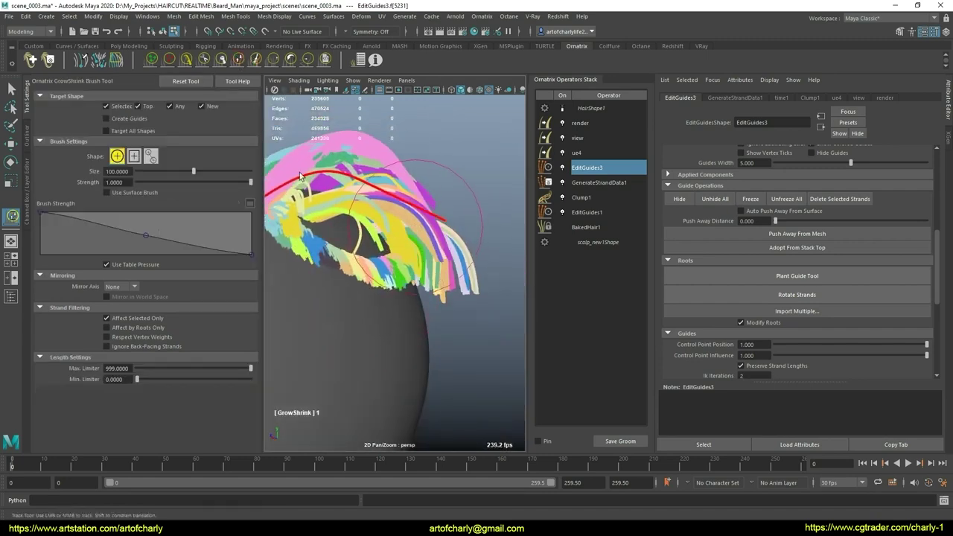
pyautogui.click(186, 60)
pyautogui.moveTo(387, 246)
pyautogui.keyDown('alt'); pyautogui.mouseDown()
pyautogui.moveTo(441, 276)
pyautogui.moveTo(357, 276)
pyautogui.mouseUp(); pyautogui.keyUp('alt')
pyautogui.scroll(5, 353, 236)
pyautogui.press('q')
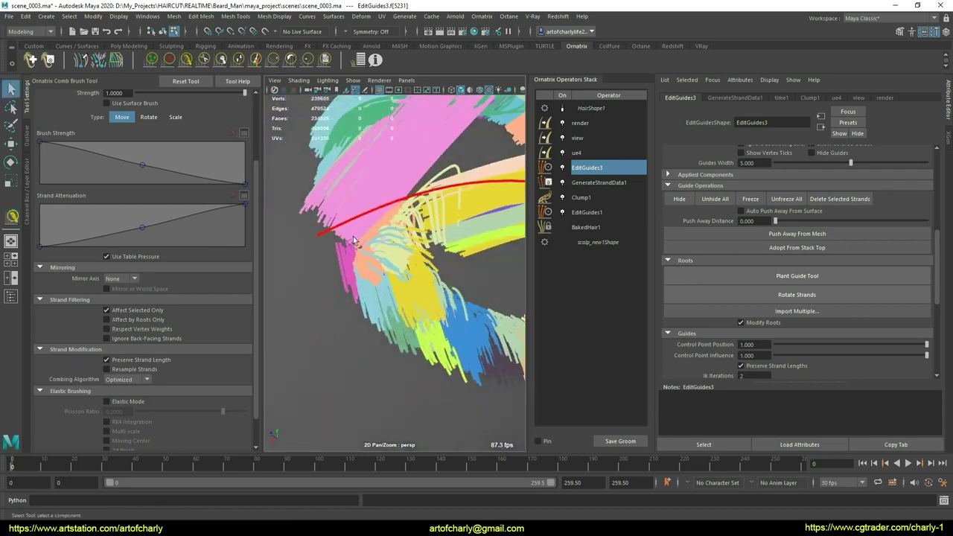
pyautogui.moveTo(353, 236)
pyautogui.keyDown('alt'); pyautogui.mouseDown()
pyautogui.moveTo(432, 326)
pyautogui.moveTo(382, 342)
pyautogui.moveTo(390, 305)
pyautogui.moveTo(388, 361)
pyautogui.moveTo(341, 272)
pyautogui.mouseUp(); pyautogui.keyUp('alt')
# Try the Plant brush, then add EditGuides4 from the Ornatrix operators menu
pyautogui.click(153, 60)
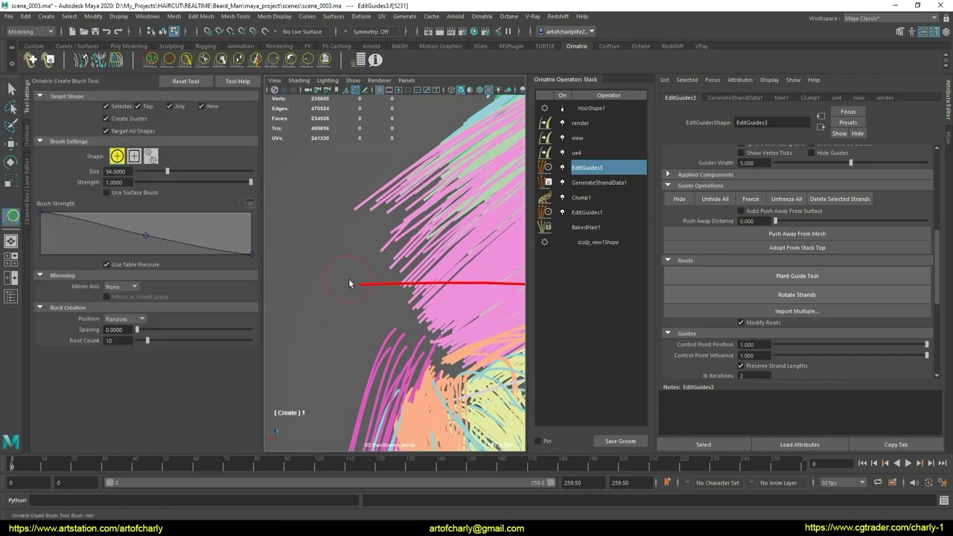
pyautogui.moveTo(359, 289)
pyautogui.keyDown('alt'); pyautogui.mouseDown()
pyautogui.moveTo(369, 328)
pyautogui.moveTo(387, 223)
pyautogui.mouseUp(); pyautogui.keyUp('alt')
pyautogui.press('q')
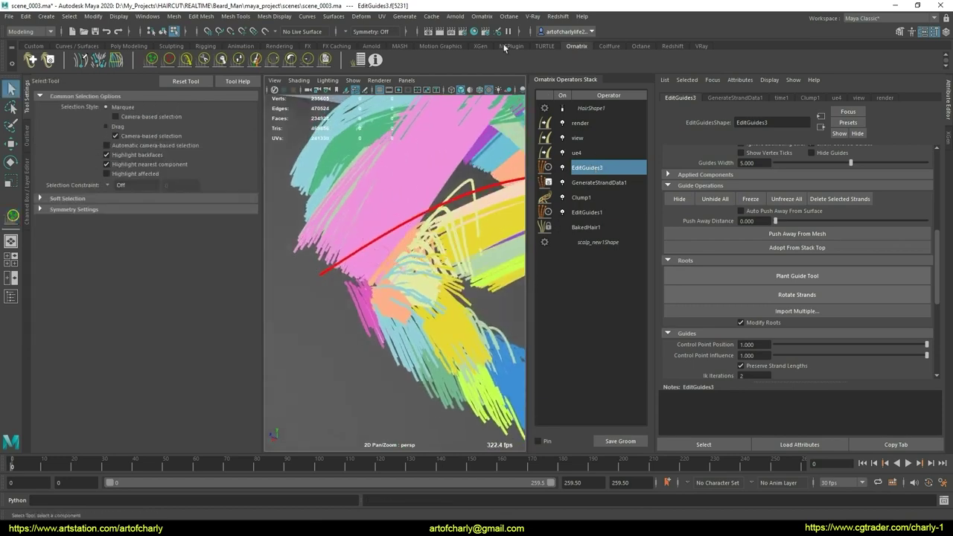
pyautogui.click(483, 16)
# Add a new Edit Guides operator (EditGuides4) and select a single guide strand
pyautogui.click(523, 133)
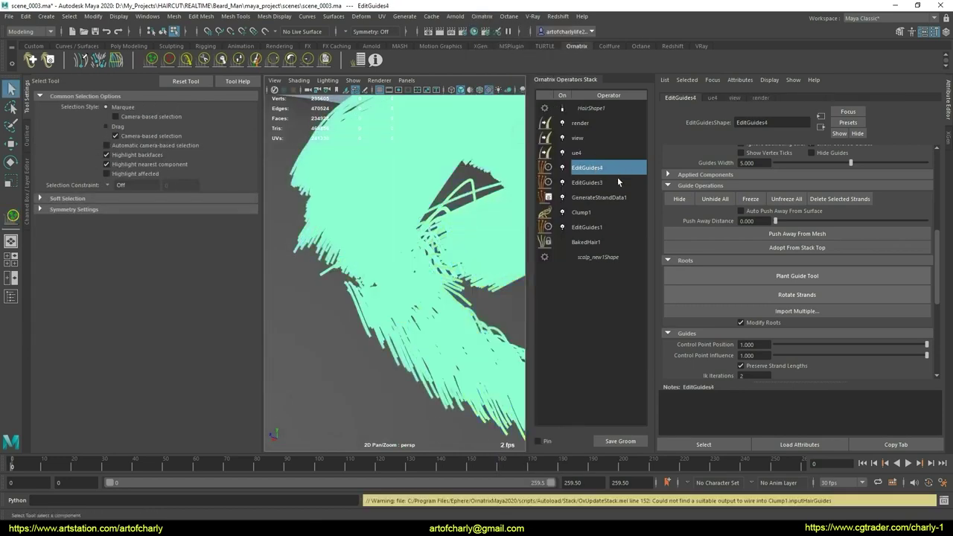
pyautogui.scroll(3, 713, 228)
pyautogui.scroll(2, 745, 235)
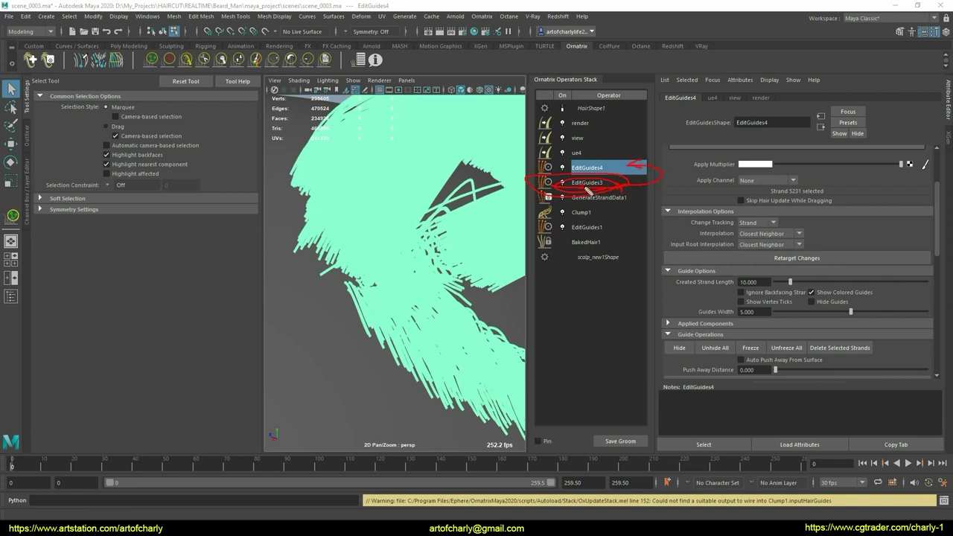
pyautogui.scroll(3, 758, 271)
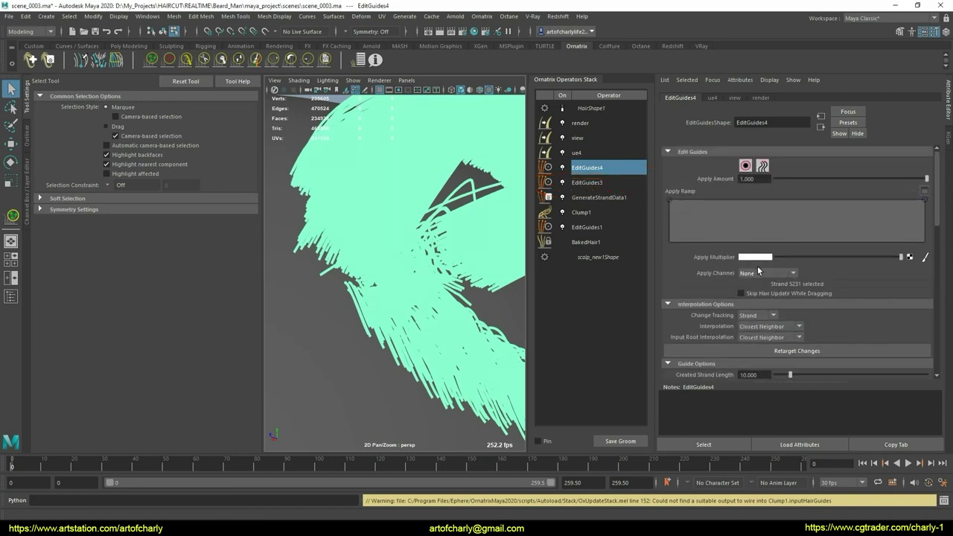
pyautogui.click(745, 166)
pyautogui.click(415, 227)
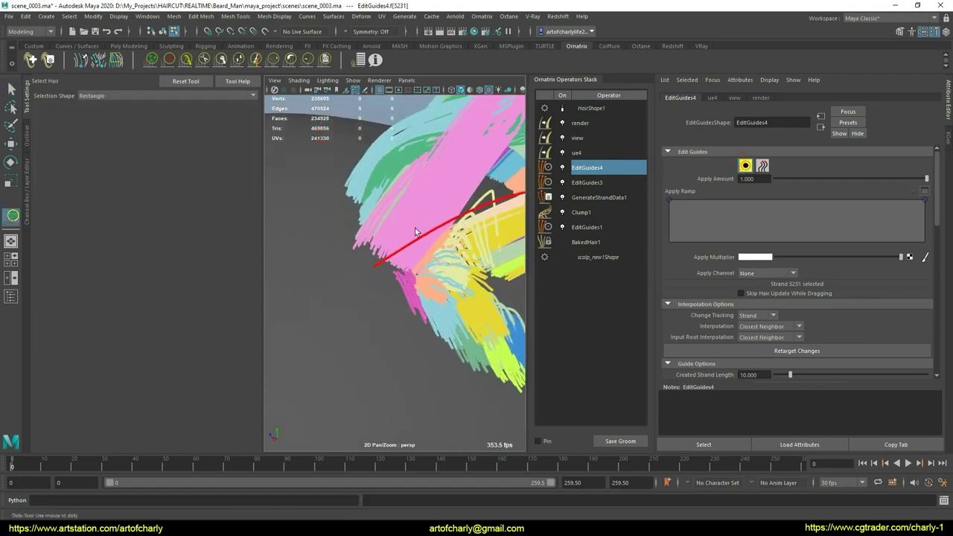
# With the guide-planting brush active, tumble around the red guide and yellow band, then return to the Select Tool
pyautogui.click(152, 61)
pyautogui.keyDown('alt'); pyautogui.moveTo(350, 239); pyautogui.dragTo(431, 246, button='right'); pyautogui.keyUp('alt')
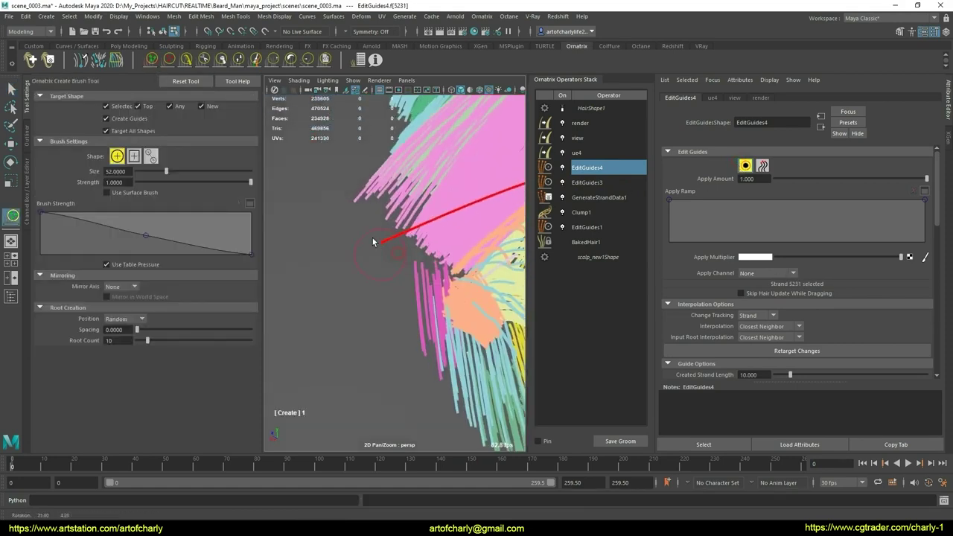
pyautogui.keyDown('alt'); pyautogui.moveTo(431, 246); pyautogui.dragTo(404, 262); pyautogui.keyUp('alt')
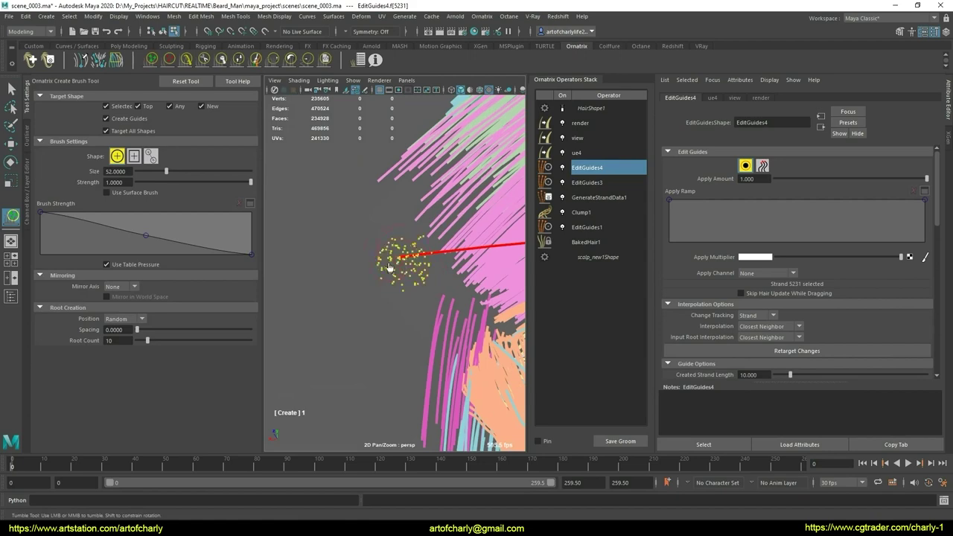
pyautogui.moveTo(397, 296)
pyautogui.keyDown('alt'); pyautogui.mouseDown()
pyautogui.moveTo(415, 260)
pyautogui.moveTo(447, 340)
pyautogui.moveTo(432, 273)
pyautogui.moveTo(426, 304)
pyautogui.mouseUp(); pyautogui.keyUp('alt')
pyautogui.keyDown('alt'); pyautogui.moveTo(428, 303); pyautogui.dragTo(430, 231, button='right'); pyautogui.keyUp('alt')
pyautogui.moveTo(430, 233)
pyautogui.keyDown('alt'); pyautogui.mouseDown()
pyautogui.moveTo(436, 237)
pyautogui.moveTo(393, 292)
pyautogui.mouseUp(); pyautogui.keyUp('alt')
pyautogui.moveTo(394, 293)
pyautogui.keyDown('alt'); pyautogui.mouseDown(button='right')
pyautogui.moveTo(373, 272)
pyautogui.moveTo(366, 288)
pyautogui.moveTo(402, 275)
pyautogui.moveTo(414, 257)
pyautogui.moveTo(402, 344)
pyautogui.moveTo(420, 343)
pyautogui.mouseUp(button='right'); pyautogui.keyUp('alt')
pyautogui.keyDown('alt'); pyautogui.moveTo(404, 260); pyautogui.dragTo(410, 257, button='right'); pyautogui.keyUp('alt')
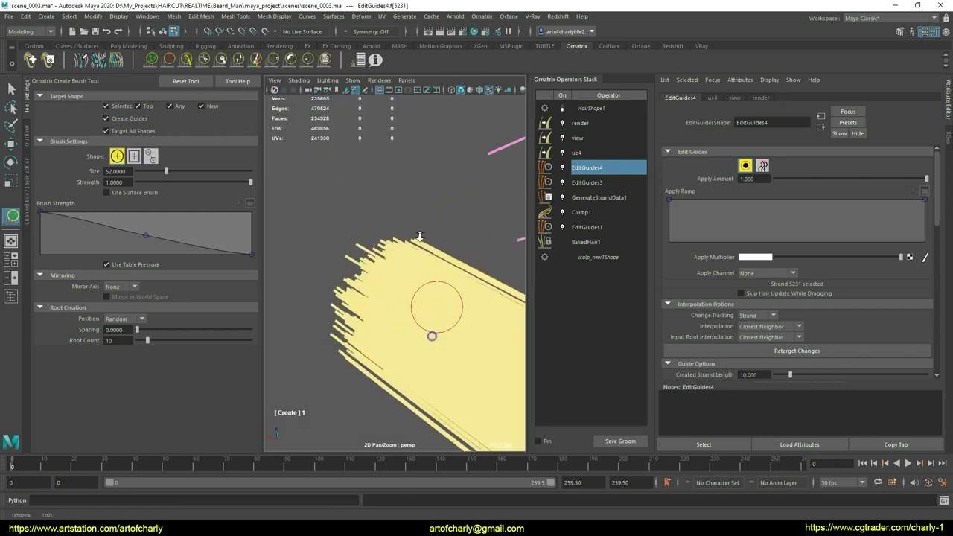
pyautogui.moveTo(410, 257)
pyautogui.keyDown('alt'); pyautogui.mouseDown()
pyautogui.moveTo(457, 202)
pyautogui.moveTo(420, 238)
pyautogui.moveTo(467, 237)
pyautogui.mouseUp(); pyautogui.keyUp('alt')
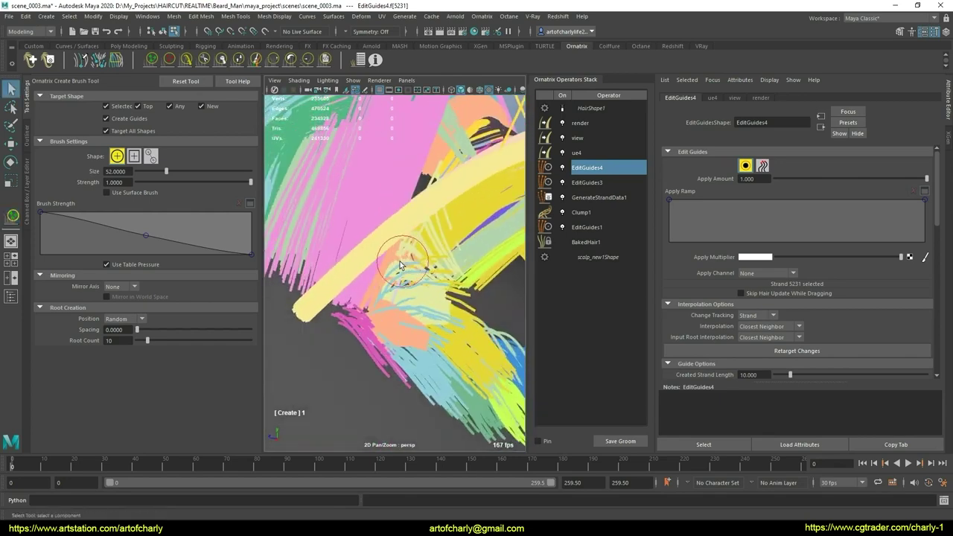
pyautogui.press('q')
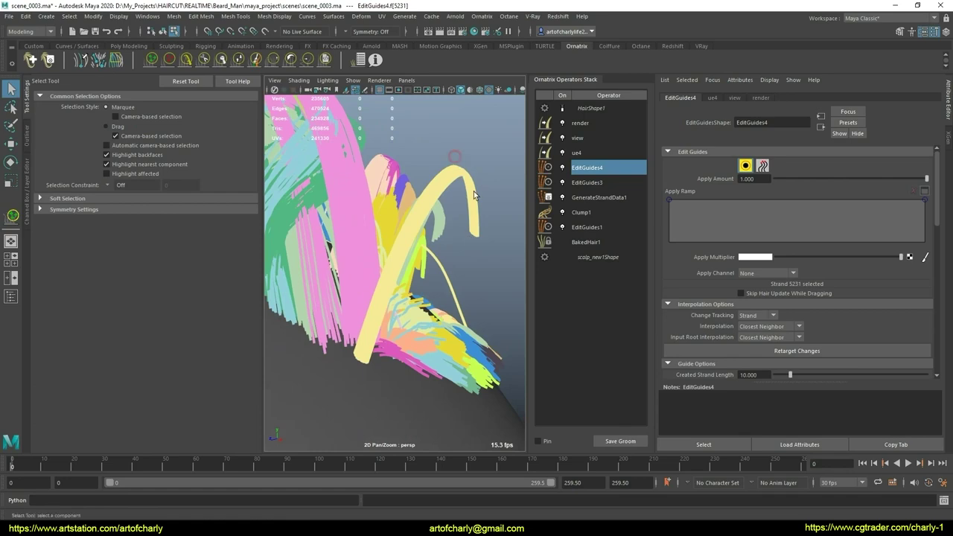
# Marquee-select a block of strands, then pick a single red guide strand
pyautogui.moveTo(474, 196)
pyautogui.keyDown('alt'); pyautogui.mouseDown()
pyautogui.moveTo(414, 215)
pyautogui.moveTo(457, 249)
pyautogui.moveTo(436, 247)
pyautogui.moveTo(422, 263)
pyautogui.mouseUp(); pyautogui.keyUp('alt')
pyautogui.keyDown('alt'); pyautogui.moveTo(423, 263); pyautogui.dragTo(419, 266, button='middle'); pyautogui.keyUp('alt')
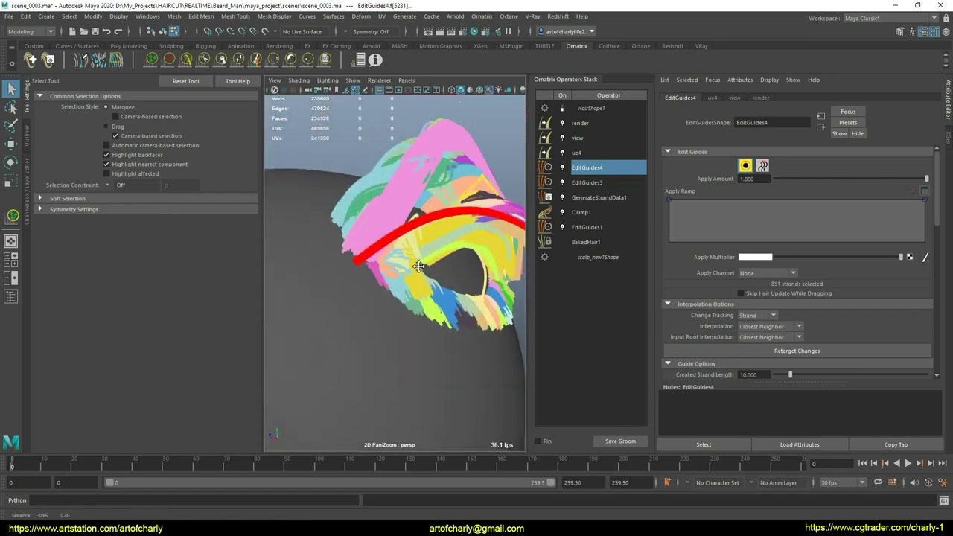
pyautogui.moveTo(419, 266)
pyautogui.keyDown('alt'); pyautogui.mouseDown(button='right')
pyautogui.moveTo(479, 296)
pyautogui.moveTo(392, 255)
pyautogui.moveTo(342, 273)
pyautogui.mouseUp(button='right'); pyautogui.keyUp('alt')
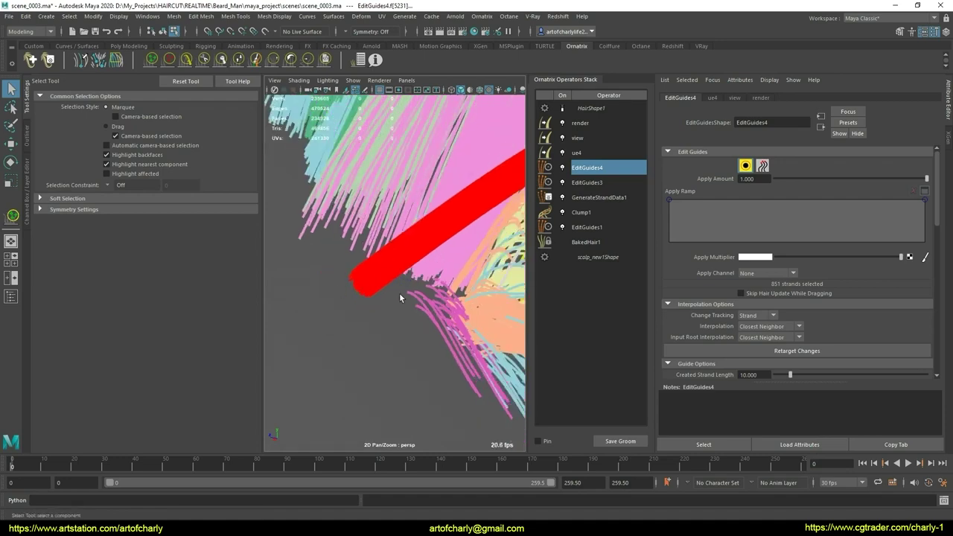
pyautogui.moveTo(400, 297)
pyautogui.keyDown('alt'); pyautogui.mouseDown()
pyautogui.moveTo(336, 285)
pyautogui.moveTo(330, 309)
pyautogui.moveTo(381, 301)
pyautogui.mouseUp(); pyautogui.keyUp('alt')
pyautogui.moveTo(381, 300)
pyautogui.keyDown('alt'); pyautogui.mouseDown(button='right')
pyautogui.moveTo(372, 222)
pyautogui.moveTo(406, 238)
pyautogui.mouseUp(button='right'); pyautogui.keyUp('alt')
pyautogui.click(415, 232)
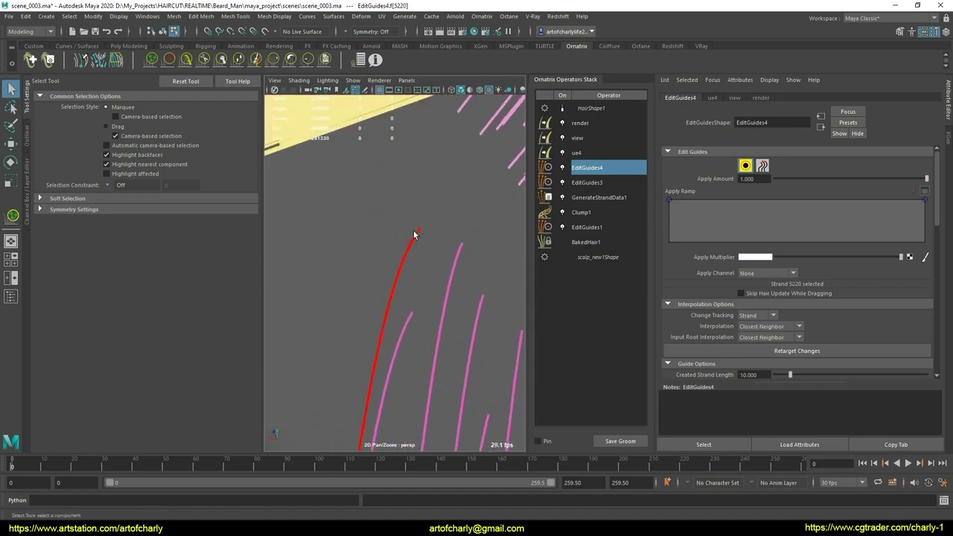
# Toggle between the guide-planting brush and the Select Tool while zooming around the head
pyautogui.click(153, 59)
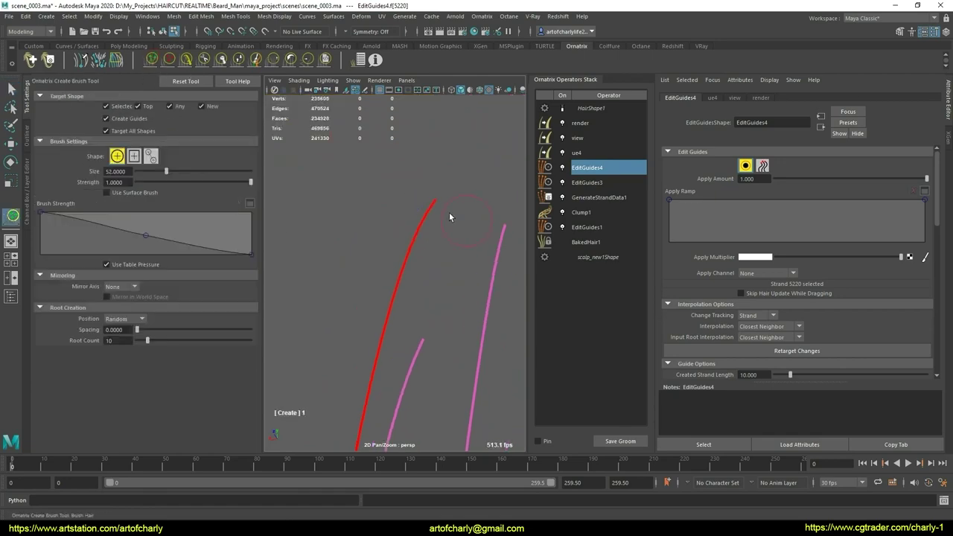
pyautogui.keyDown('alt'); pyautogui.moveTo(432, 213); pyautogui.dragTo(372, 116, button='right'); pyautogui.keyUp('alt')
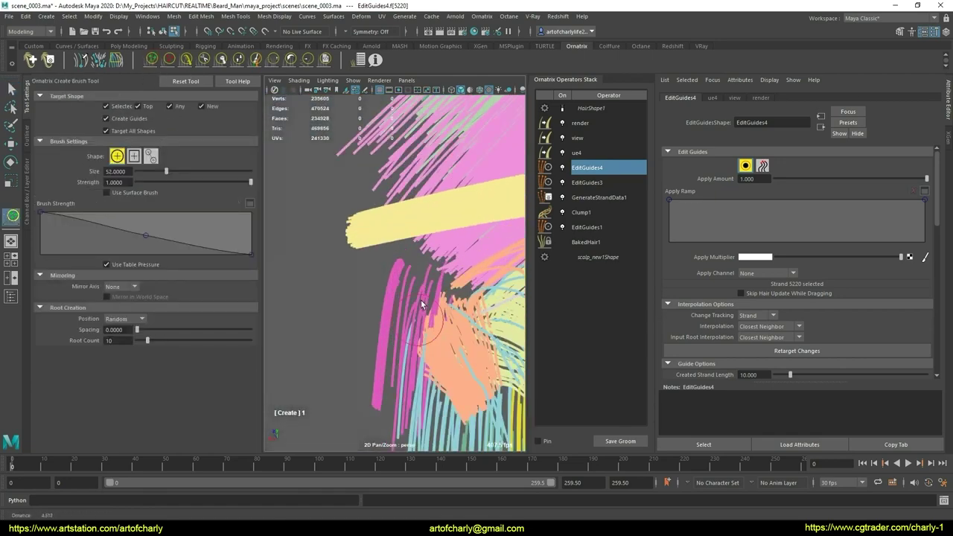
pyautogui.keyDown('alt'); pyautogui.moveTo(372, 116); pyautogui.dragTo(380, 223, button='middle'); pyautogui.keyUp('alt')
pyautogui.moveTo(380, 223)
pyautogui.keyDown('alt'); pyautogui.mouseDown(button='right')
pyautogui.moveTo(393, 294)
pyautogui.moveTo(396, 218)
pyautogui.mouseUp(button='right'); pyautogui.keyUp('alt')
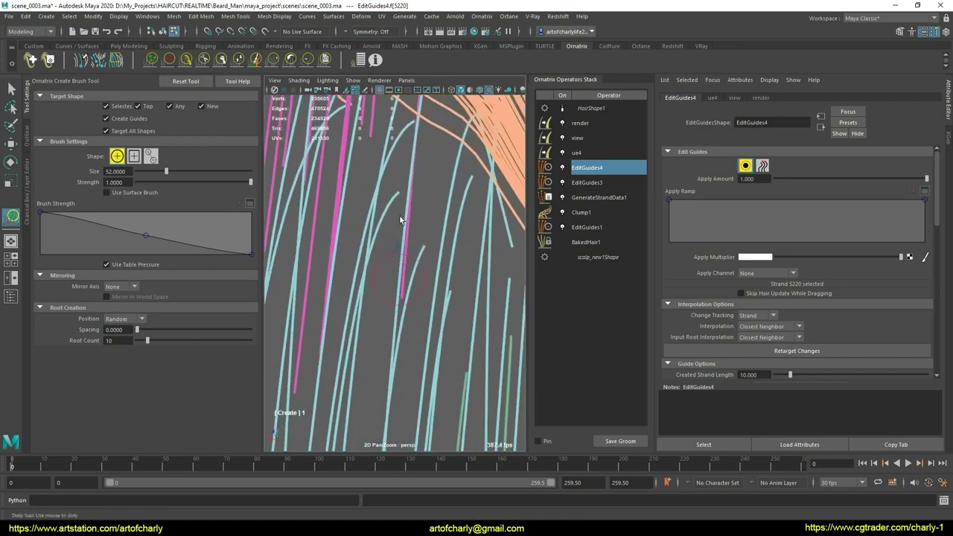
pyautogui.press('q')
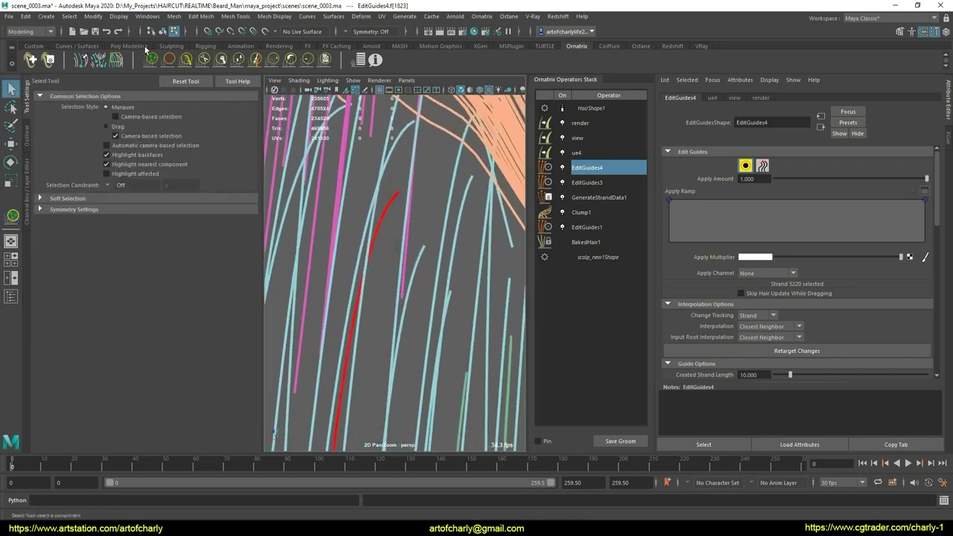
pyautogui.click(151, 60)
pyautogui.moveTo(398, 149)
pyautogui.keyDown('alt'); pyautogui.mouseDown(button='right')
pyautogui.moveTo(404, 223)
pyautogui.moveTo(384, 291)
pyautogui.moveTo(409, 235)
pyautogui.moveTo(195, 90)
pyautogui.mouseUp(button='right'); pyautogui.keyUp('alt')
pyautogui.press('q')
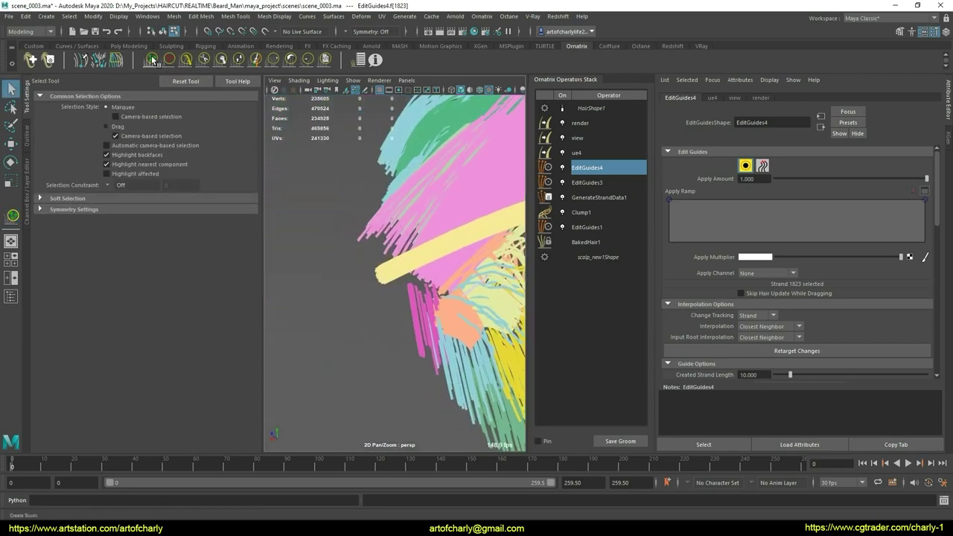
# Plant new guides near the yellow band's end, orbit behind the groom, and return to the Select Tool
pyautogui.click(152, 59)
pyautogui.keyDown('alt'); pyautogui.moveTo(406, 246); pyautogui.dragTo(433, 187, button='right'); pyautogui.keyUp('alt')
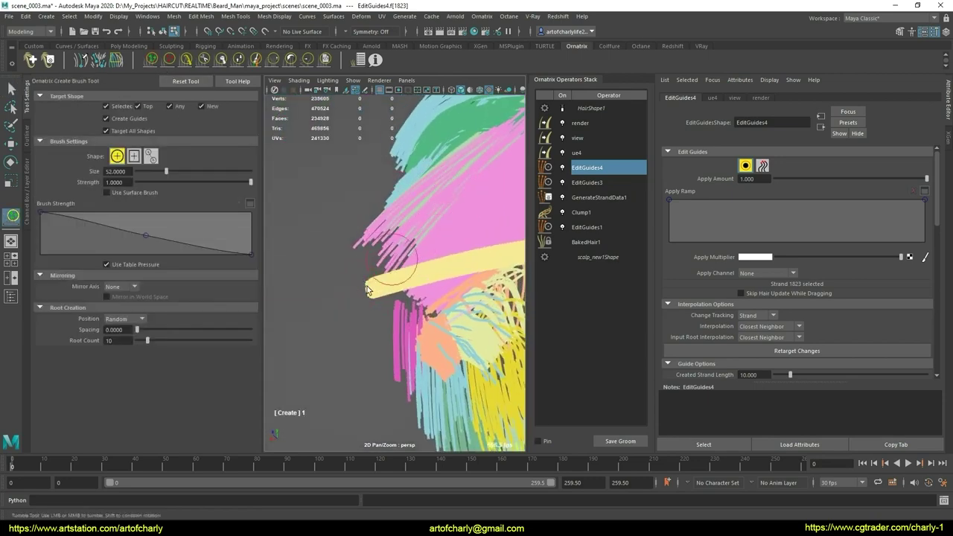
pyautogui.moveTo(383, 298); pyautogui.dragTo(398, 226)
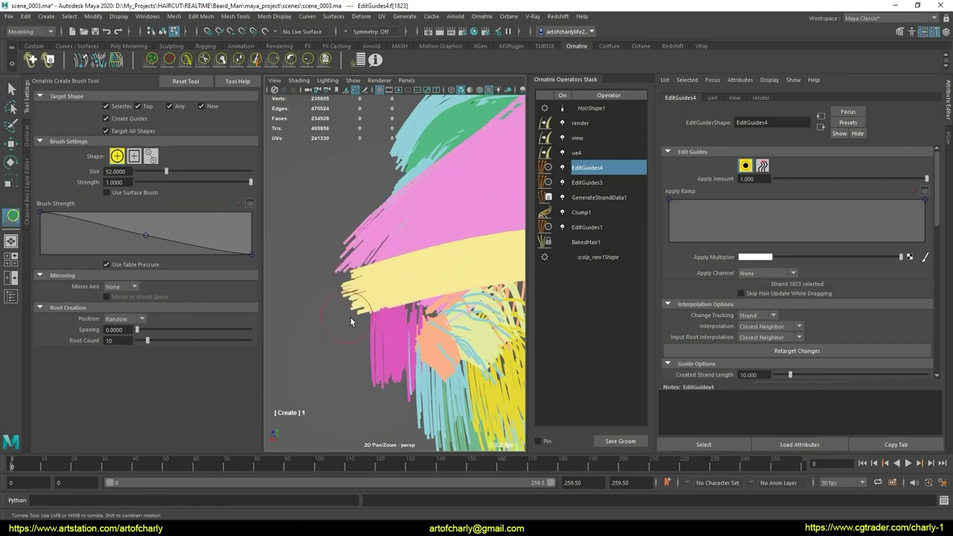
pyautogui.keyDown('alt'); pyautogui.moveTo(350, 322); pyautogui.dragTo(320, 328, button='right'); pyautogui.keyUp('alt')
pyautogui.moveTo(320, 328)
pyautogui.keyDown('alt'); pyautogui.mouseDown()
pyautogui.moveTo(449, 290)
pyautogui.moveTo(415, 301)
pyautogui.mouseUp(); pyautogui.keyUp('alt')
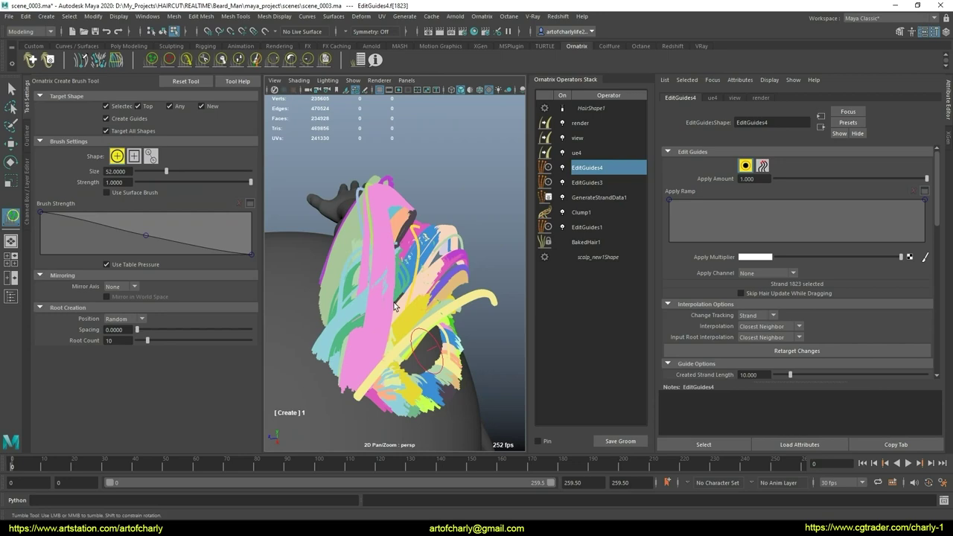
pyautogui.moveTo(394, 302)
pyautogui.keyDown('alt'); pyautogui.mouseDown()
pyautogui.moveTo(389, 288)
pyautogui.moveTo(514, 298)
pyautogui.mouseUp(); pyautogui.keyUp('alt')
pyautogui.keyDown('alt'); pyautogui.moveTo(513, 298); pyautogui.dragTo(407, 287, button='right'); pyautogui.keyUp('alt')
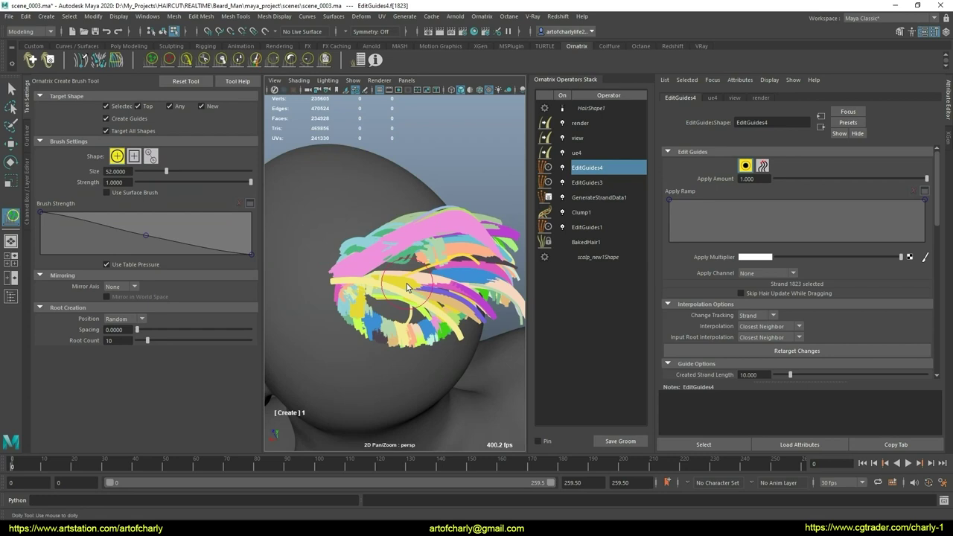
pyautogui.moveTo(407, 288)
pyautogui.keyDown('alt'); pyautogui.mouseDown()
pyautogui.moveTo(415, 322)
pyautogui.moveTo(383, 321)
pyautogui.mouseUp(); pyautogui.keyUp('alt')
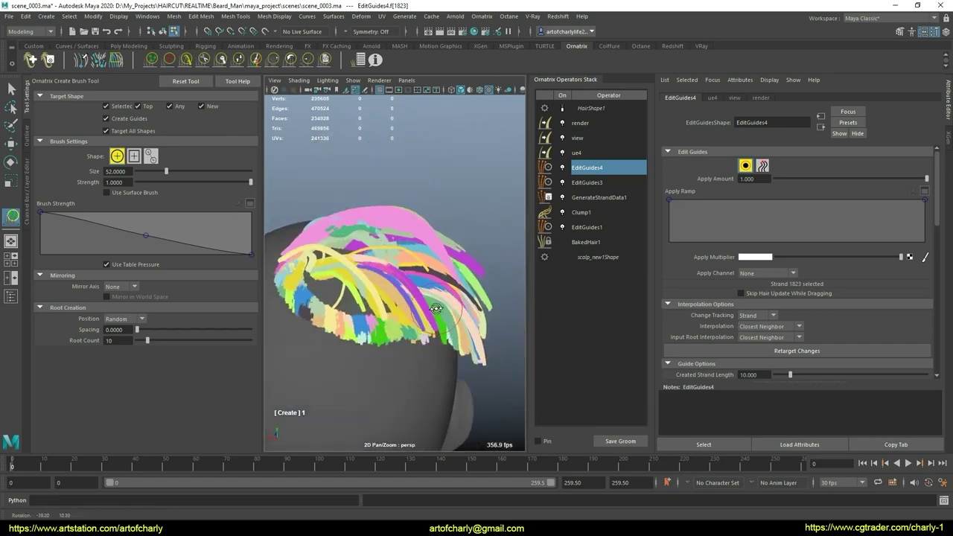
pyautogui.keyDown('alt'); pyautogui.moveTo(384, 321); pyautogui.dragTo(374, 326, button='middle'); pyautogui.keyUp('alt')
pyautogui.moveTo(374, 325)
pyautogui.keyDown('alt'); pyautogui.mouseDown()
pyautogui.moveTo(318, 334)
pyautogui.moveTo(350, 328)
pyautogui.mouseUp(); pyautogui.keyUp('alt')
pyautogui.press('q')
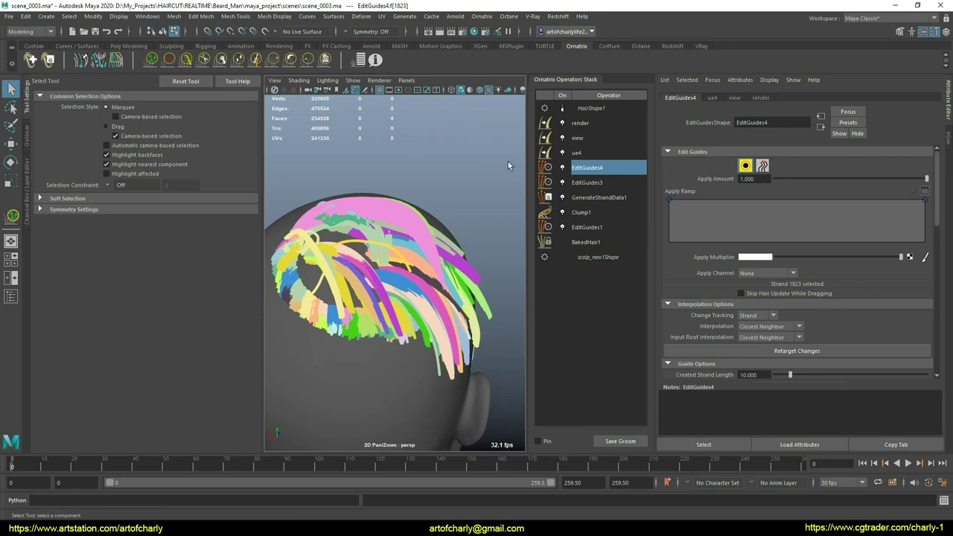
# Turn on Use Strand Groups for EditGuides4 and marquee-select the red strand group
pyautogui.moveTo(454, 336)
pyautogui.keyDown('alt'); pyautogui.mouseDown()
pyautogui.moveTo(391, 327)
pyautogui.moveTo(477, 209)
pyautogui.moveTo(462, 298)
pyautogui.moveTo(417, 313)
pyautogui.mouseUp(); pyautogui.keyUp('alt')
pyautogui.scroll(-5, 774, 259)
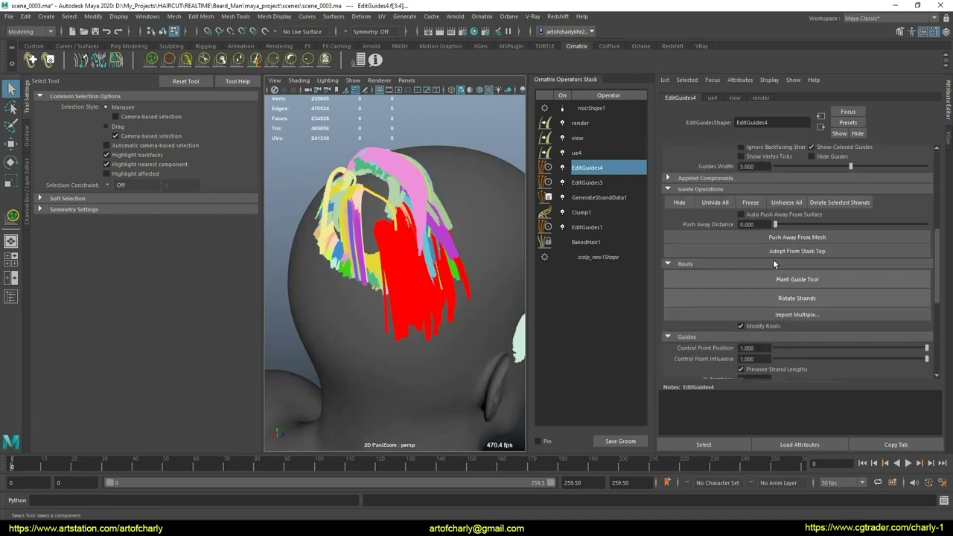
pyautogui.scroll(-5, 775, 262)
pyautogui.click(695, 240)
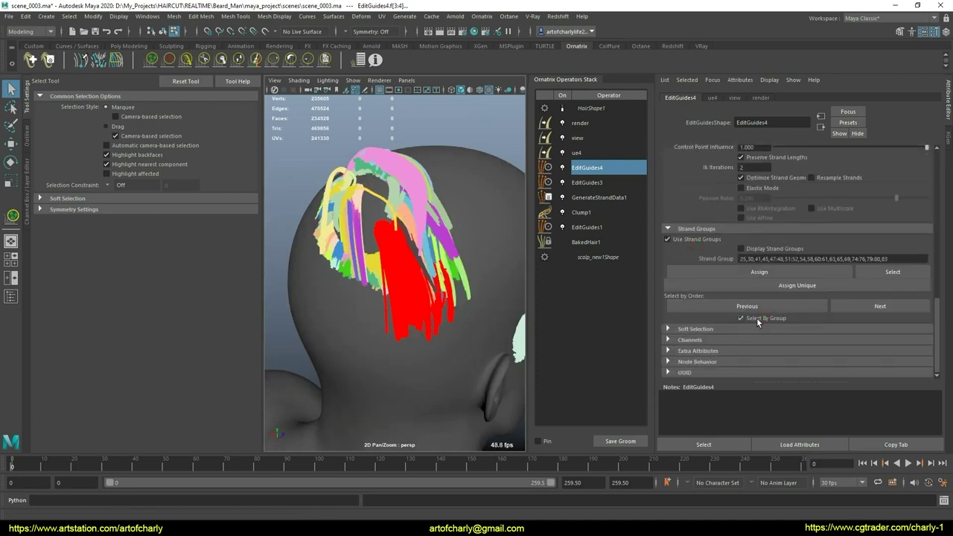
pyautogui.moveTo(471, 329)
pyautogui.keyDown('alt'); pyautogui.mouseDown()
pyautogui.moveTo(442, 356)
pyautogui.moveTo(432, 350)
pyautogui.mouseUp(); pyautogui.keyUp('alt')
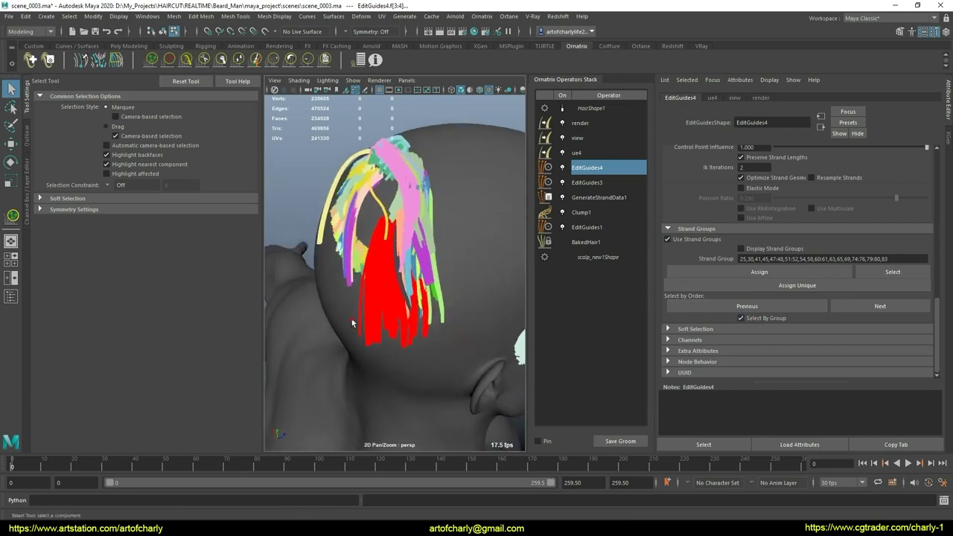
pyautogui.moveTo(348, 319)
pyautogui.mouseDown()
pyautogui.moveTo(457, 358)
pyautogui.moveTo(463, 337)
pyautogui.moveTo(318, 295)
pyautogui.moveTo(356, 313)
pyautogui.moveTo(362, 335)
pyautogui.moveTo(414, 316)
pyautogui.mouseUp()
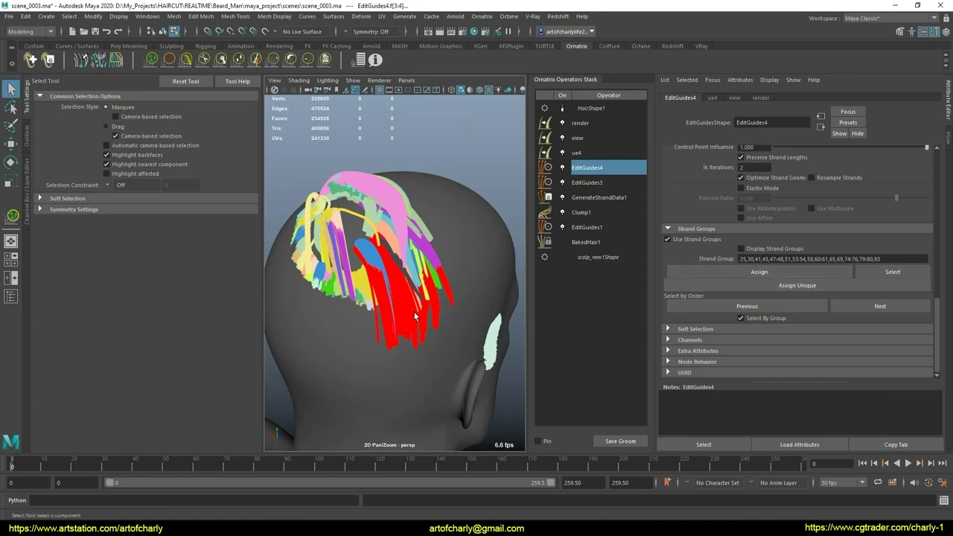
# Select the Strand Group ID list, then orbit and zoom to bring the red strands into view
pyautogui.scroll(3, 352, 233)
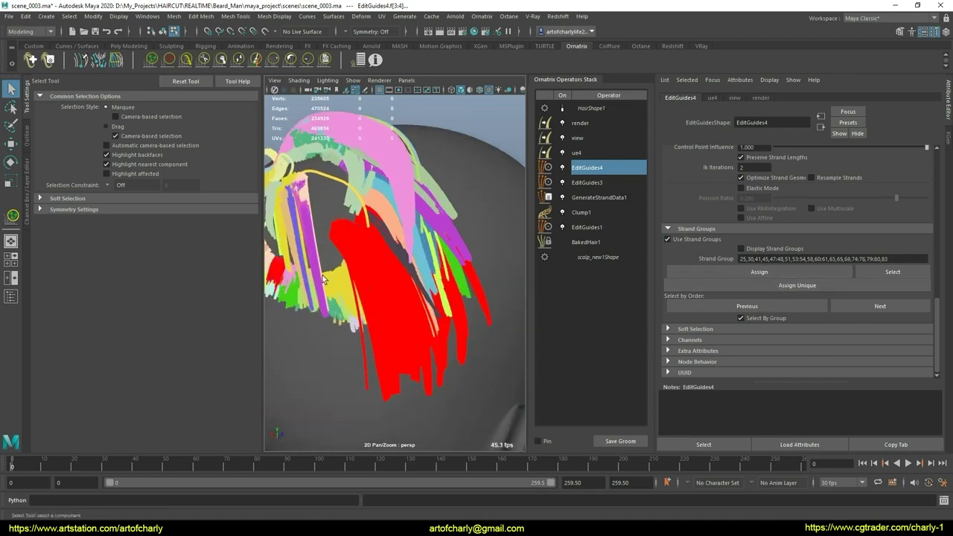
pyautogui.moveTo(323, 279)
pyautogui.keyDown('alt'); pyautogui.mouseDown()
pyautogui.moveTo(360, 260)
pyautogui.moveTo(361, 269)
pyautogui.moveTo(336, 253)
pyautogui.mouseUp(); pyautogui.keyUp('alt')
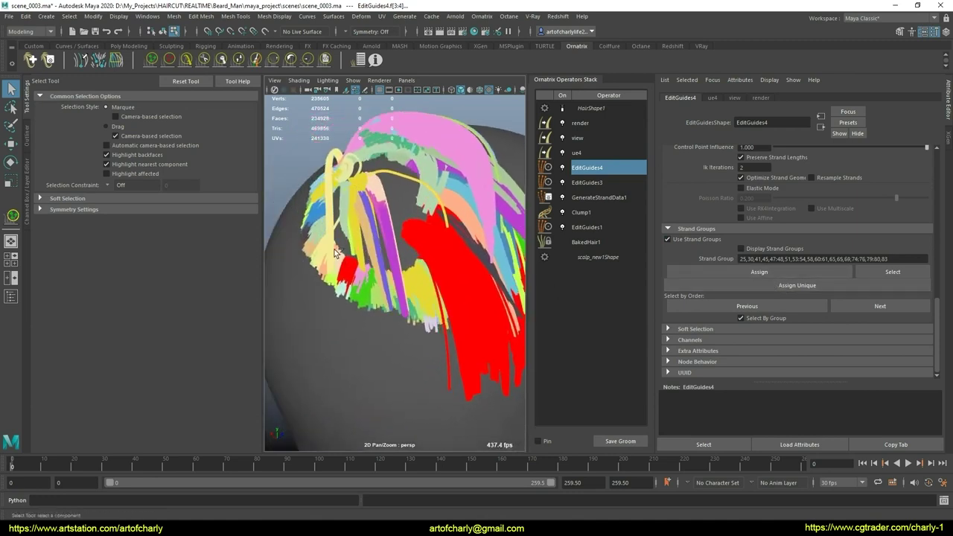
pyautogui.click(901, 259)
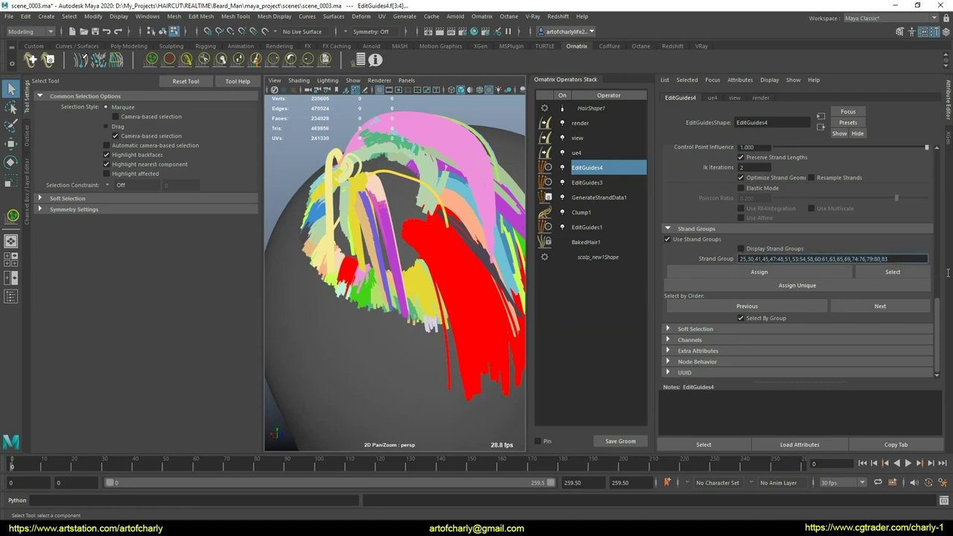
pyautogui.hotkey('ctrl', 'a')
pyautogui.scroll(5, 362, 313)
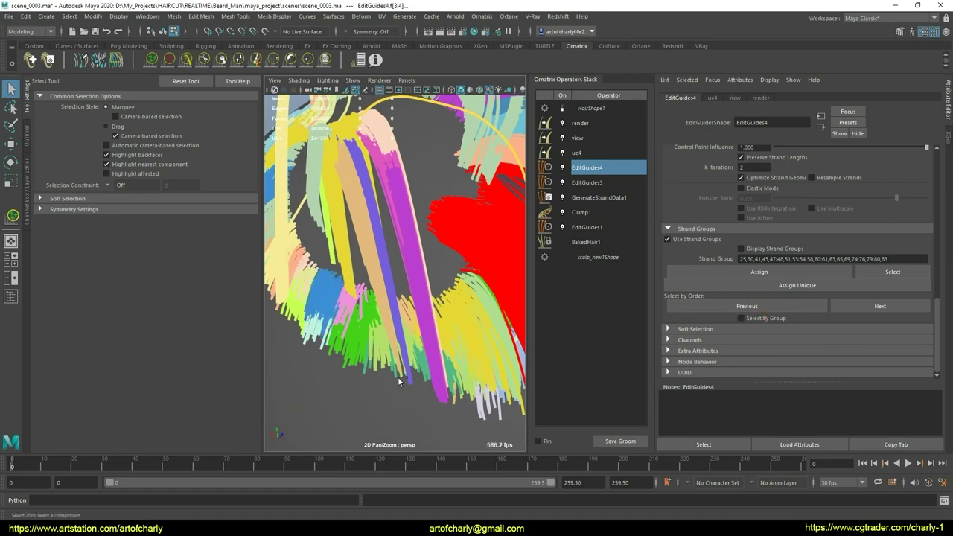
pyautogui.keyDown('alt'); pyautogui.moveTo(465, 303); pyautogui.dragTo(449, 262, button='right'); pyautogui.keyUp('alt')
pyautogui.moveTo(448, 262)
pyautogui.keyDown('alt'); pyautogui.mouseDown()
pyautogui.moveTo(361, 243)
pyautogui.moveTo(340, 324)
pyautogui.mouseUp(); pyautogui.keyUp('alt')
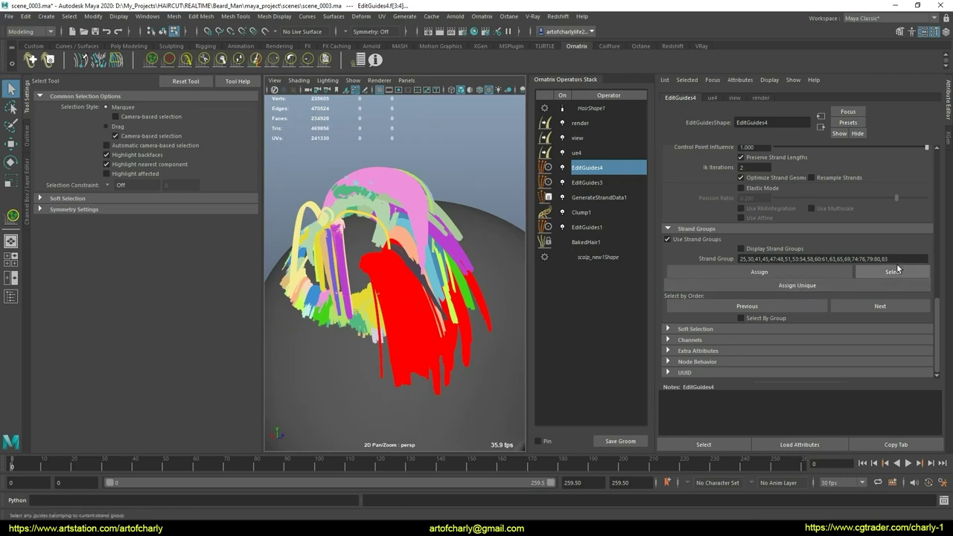
pyautogui.keyDown('alt'); pyautogui.moveTo(368, 336); pyautogui.dragTo(405, 301, button='right'); pyautogui.keyUp('alt')
pyautogui.moveTo(406, 301)
pyautogui.keyDown('alt'); pyautogui.mouseDown()
pyautogui.moveTo(447, 231)
pyautogui.moveTo(771, 313)
pyautogui.mouseUp(); pyautogui.keyUp('alt')
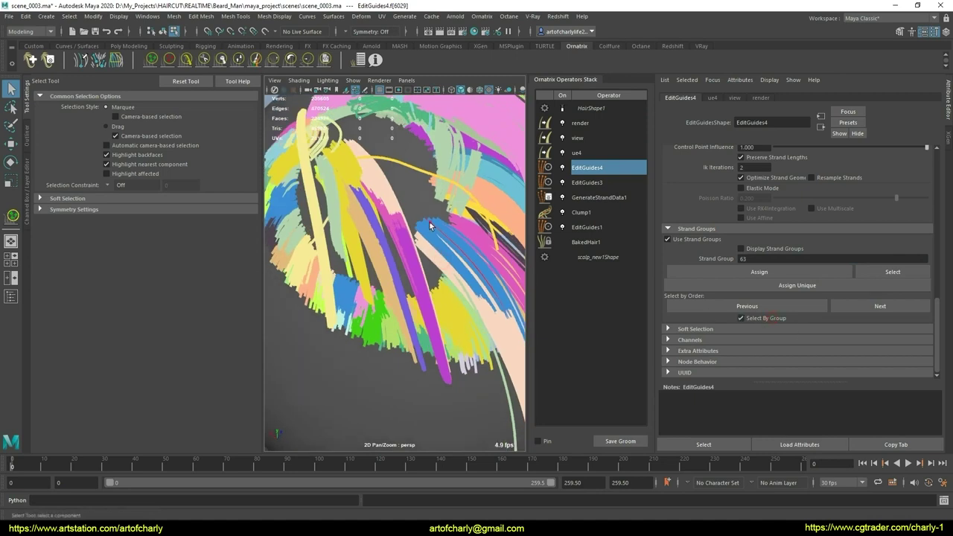
pyautogui.keyDown('alt'); pyautogui.moveTo(430, 225); pyautogui.dragTo(514, 269); pyautogui.keyUp('alt')
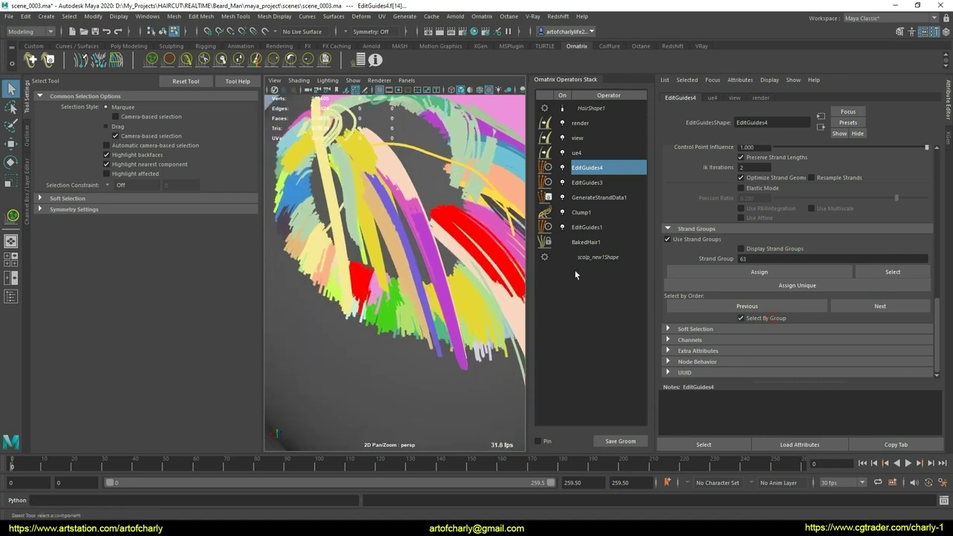
# Assign the selected strands a unique group, toggling Select By Group off and back on
pyautogui.click(753, 323)
pyautogui.click(820, 287)
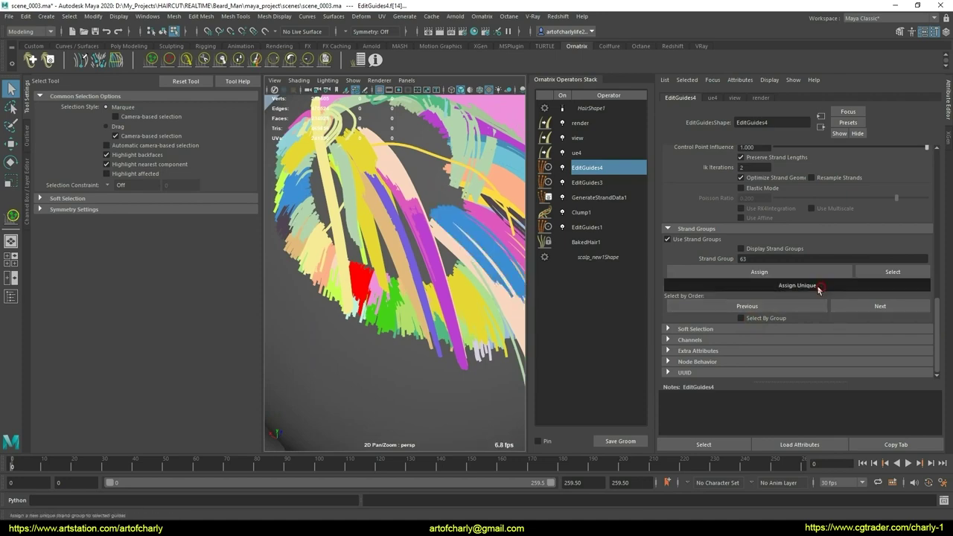
pyautogui.click(782, 319)
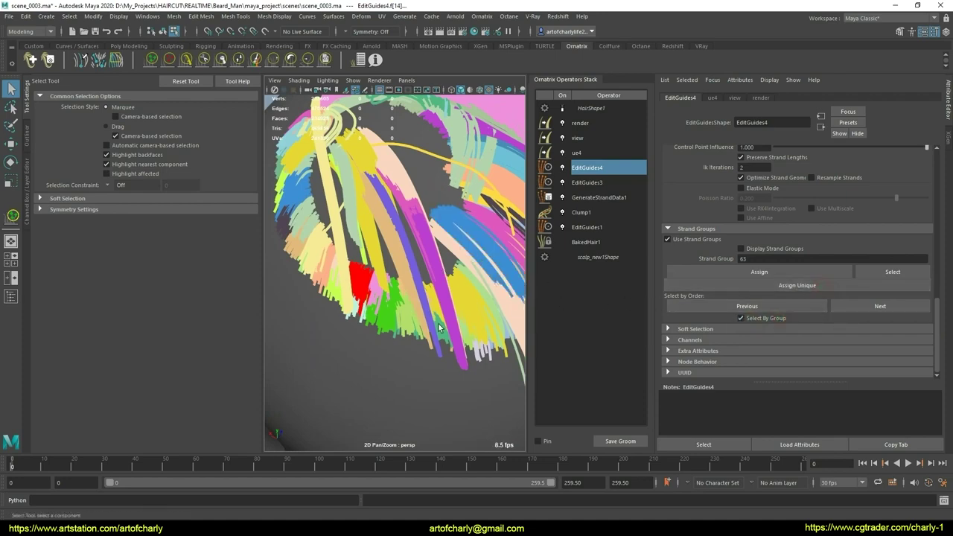
pyautogui.scroll(-3, 439, 328)
pyautogui.scroll(-3, 439, 327)
# Reselect the red strand group and select its full Strand Group ID list for copying
pyautogui.moveTo(381, 309); pyautogui.dragTo(340, 340)
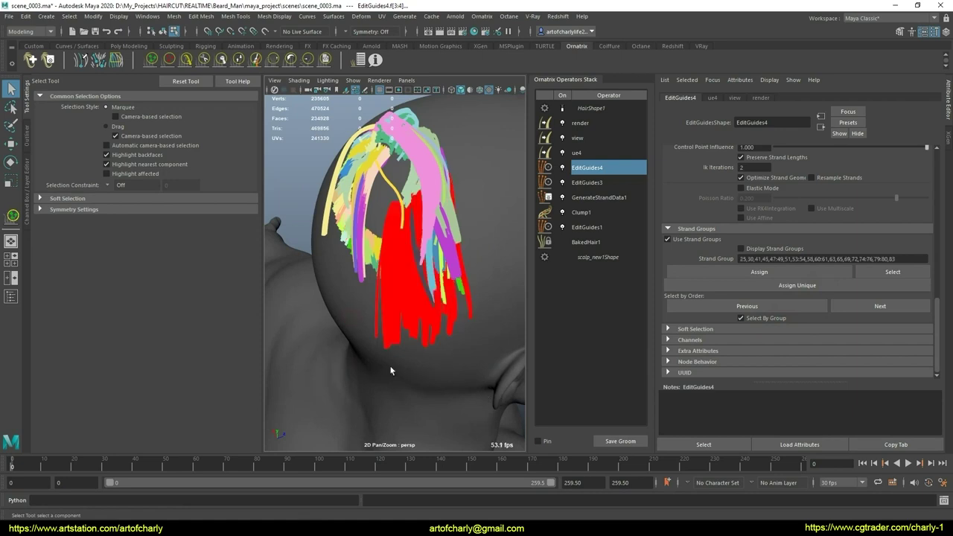
pyautogui.keyDown('alt'); pyautogui.moveTo(391, 370); pyautogui.dragTo(506, 351); pyautogui.keyUp('alt')
pyautogui.doubleClick(891, 259)
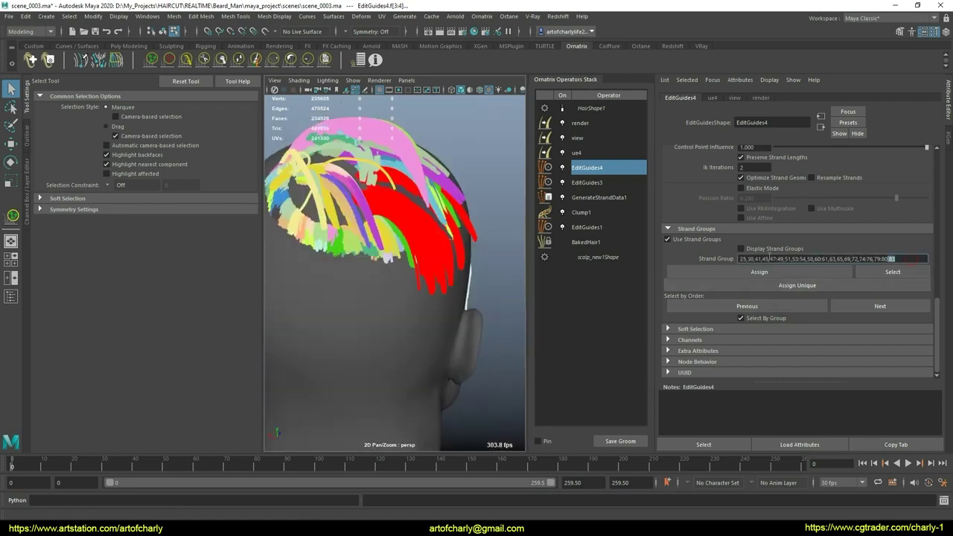
pyautogui.hotkey('ctrl', 'a')
pyautogui.hotkey('ctrl', 'c')
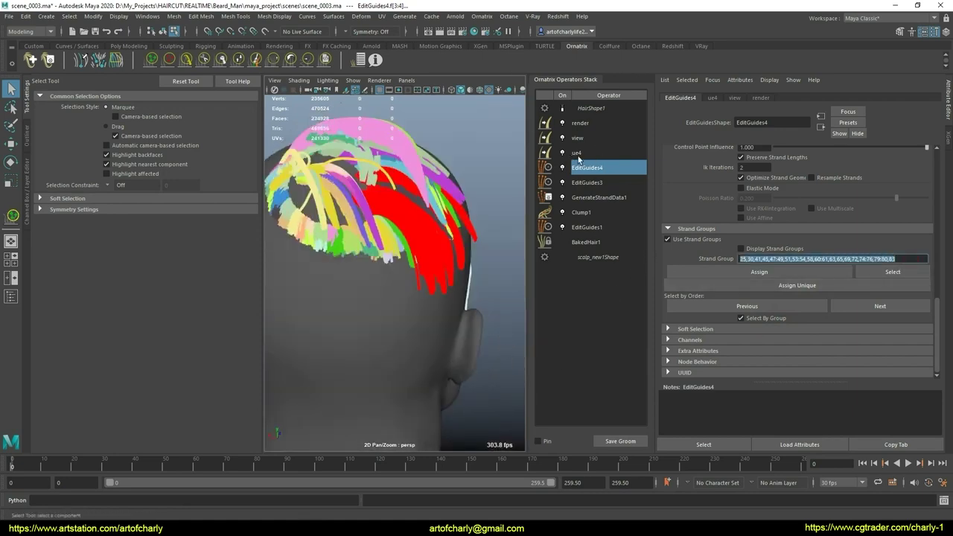
# Add a Frizz1 operator limited to the red group's pasted strand IDs (25,30,41…83)
pyautogui.click(482, 16)
pyautogui.click(536, 155)
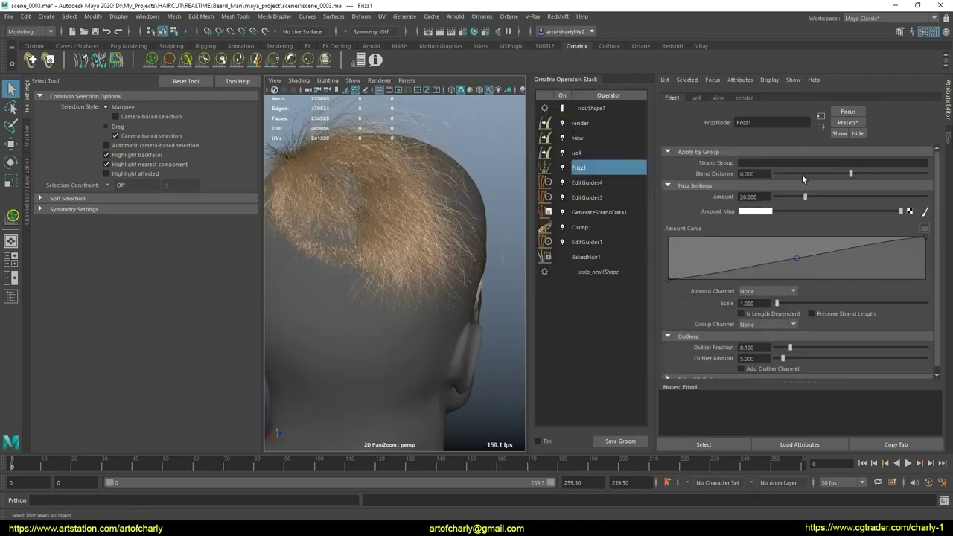
pyautogui.click(772, 163)
pyautogui.hotkey('ctrl', 'v')
pyautogui.press('Return')
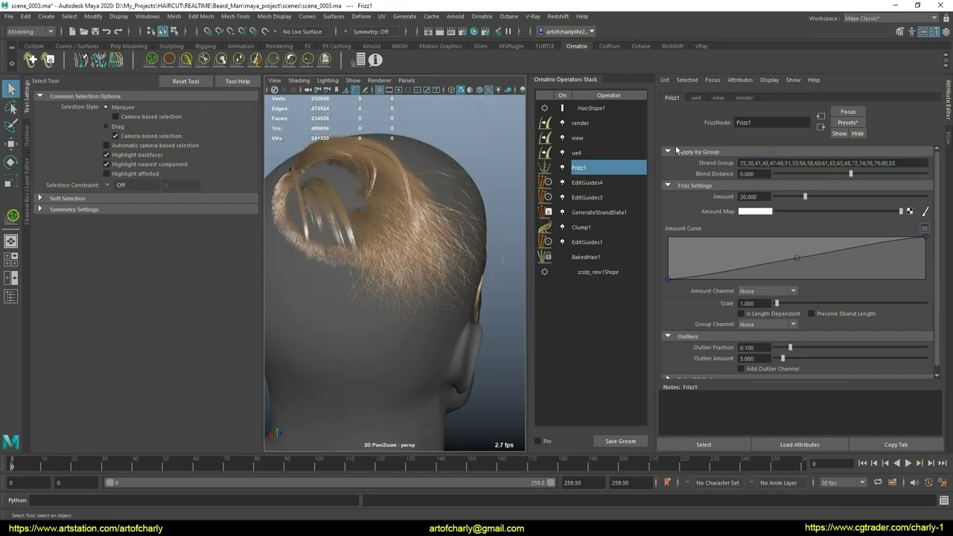
# Lower the frizz Amount to 4.620 and reshape the amount curve and outlier values
pyautogui.keyDown('alt'); pyautogui.moveTo(450, 278); pyautogui.dragTo(417, 291); pyautogui.keyUp('alt')
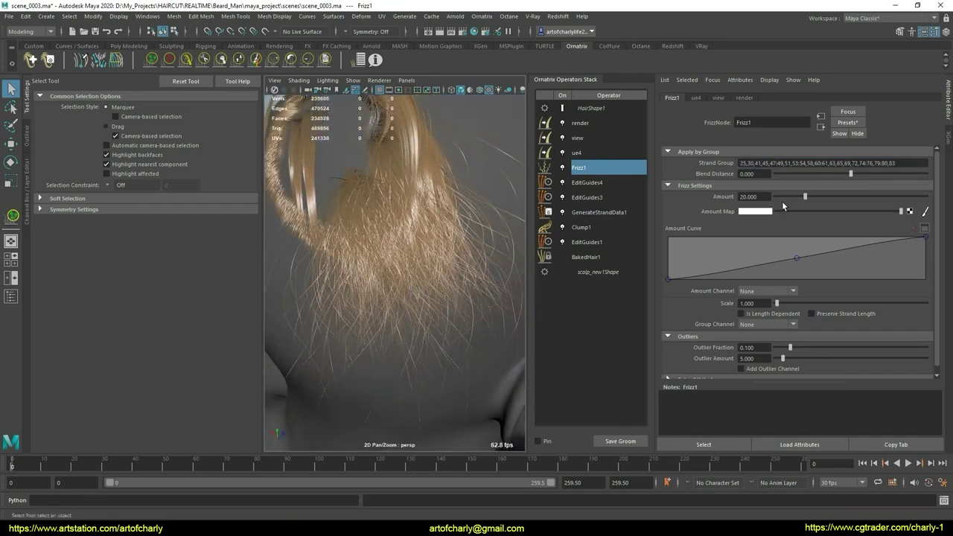
pyautogui.moveTo(805, 199); pyautogui.dragTo(785, 194)
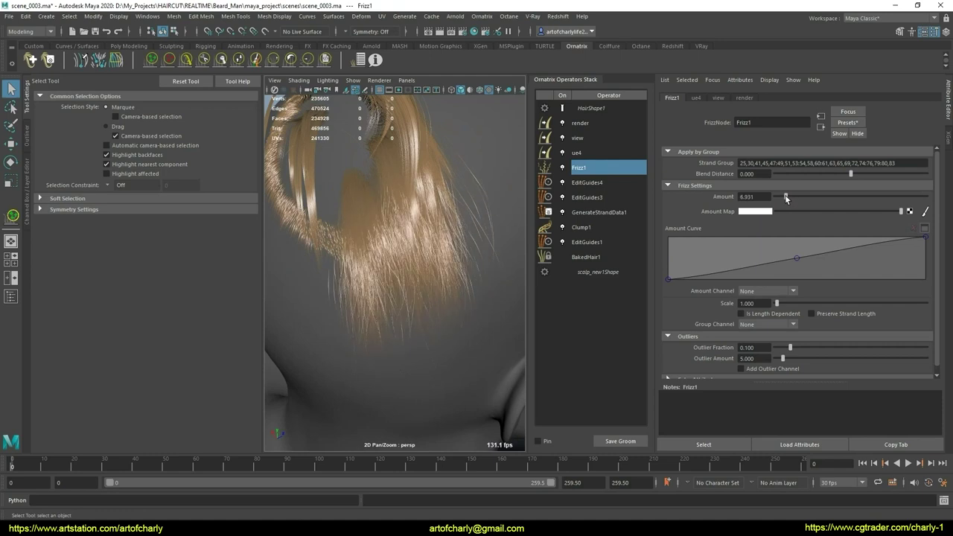
pyautogui.moveTo(796, 258); pyautogui.dragTo(787, 252)
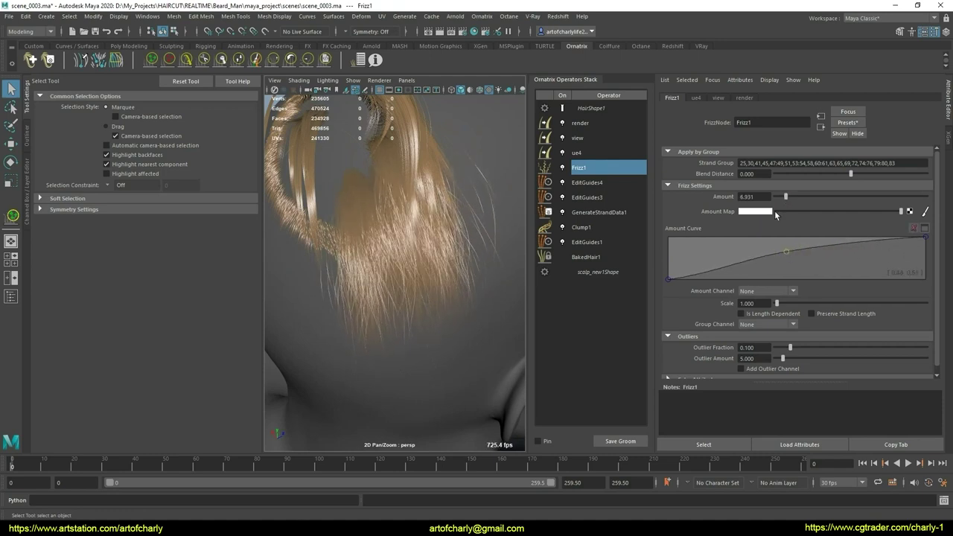
pyautogui.moveTo(786, 196); pyautogui.dragTo(701, 199)
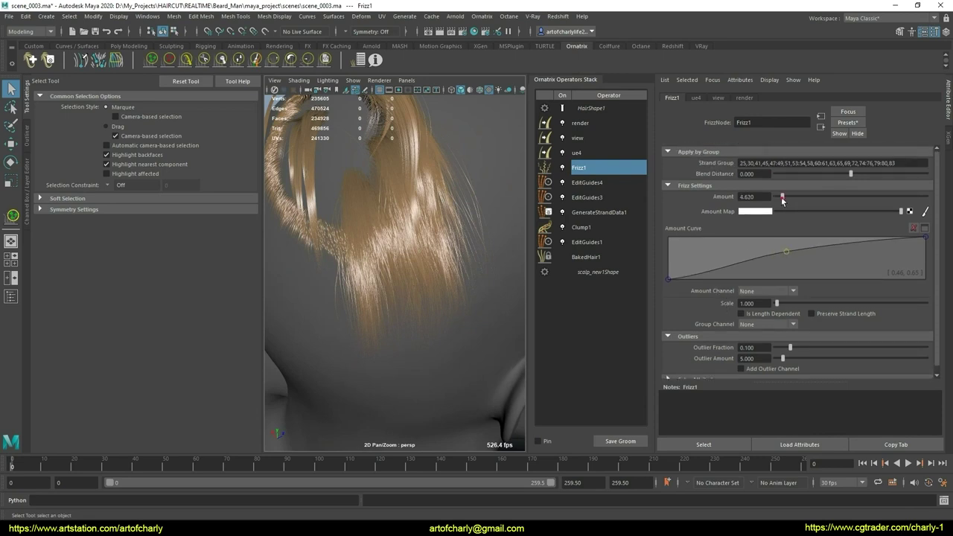
pyautogui.scroll(-1, 741, 348)
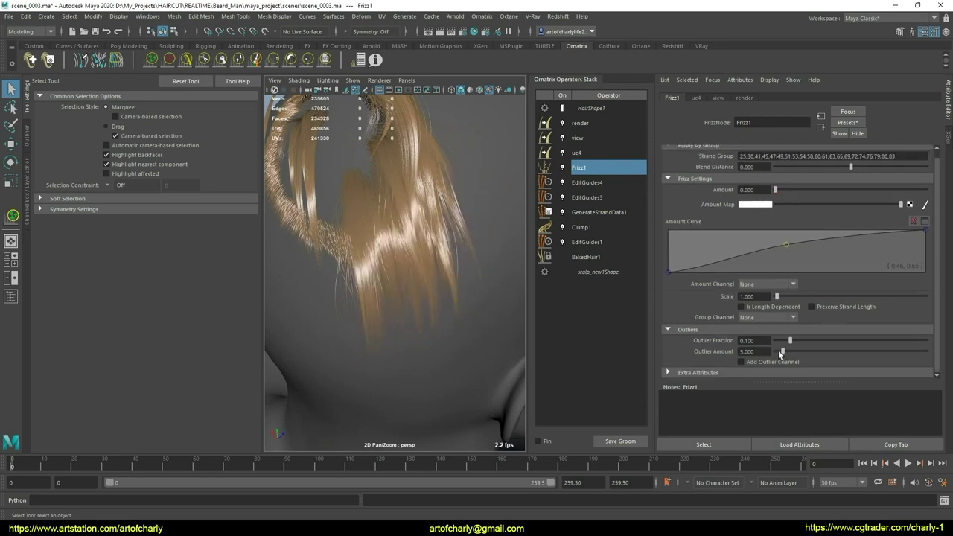
pyautogui.moveTo(791, 353)
pyautogui.mouseDown()
pyautogui.moveTo(784, 340)
pyautogui.moveTo(799, 340)
pyautogui.moveTo(783, 349)
pyautogui.mouseUp()
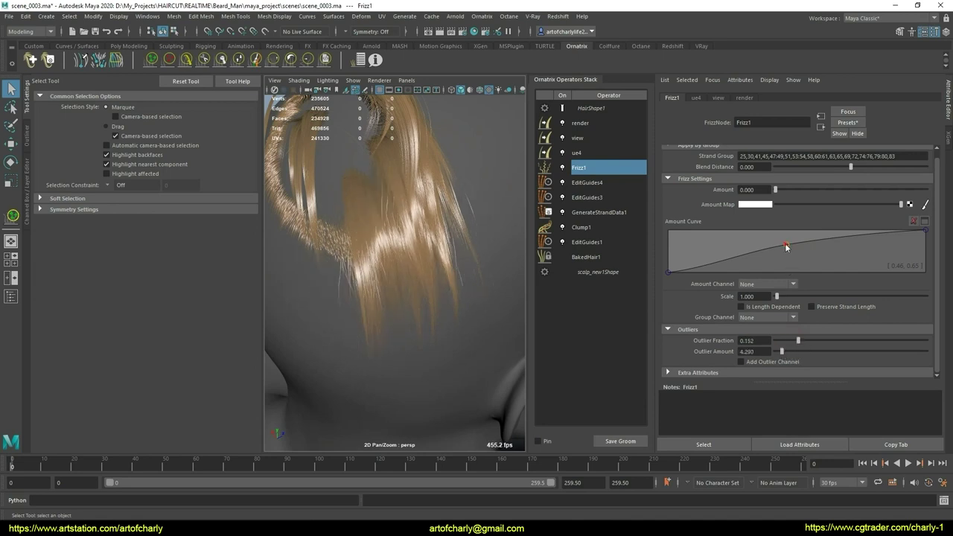
pyautogui.moveTo(786, 245); pyautogui.dragTo(780, 241)
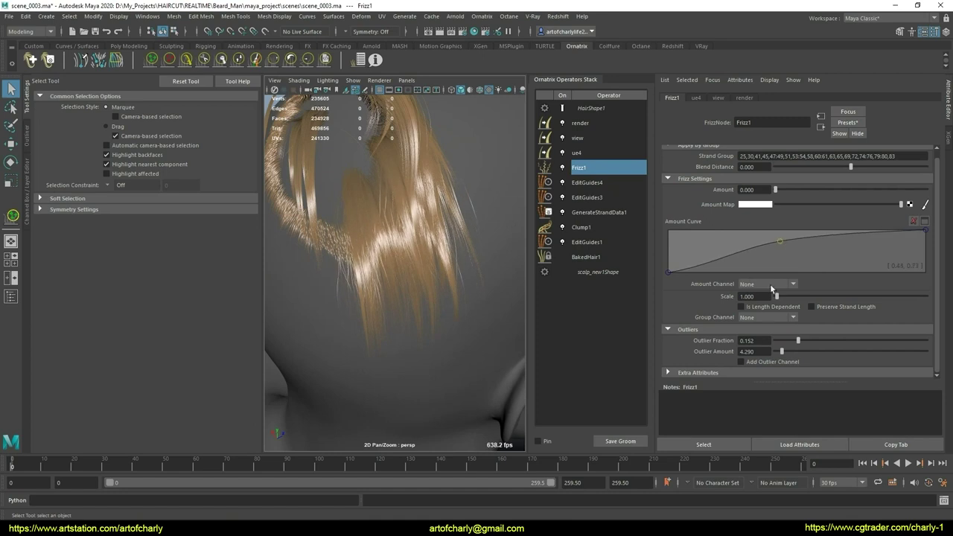
pyautogui.moveTo(783, 349); pyautogui.dragTo(785, 349)
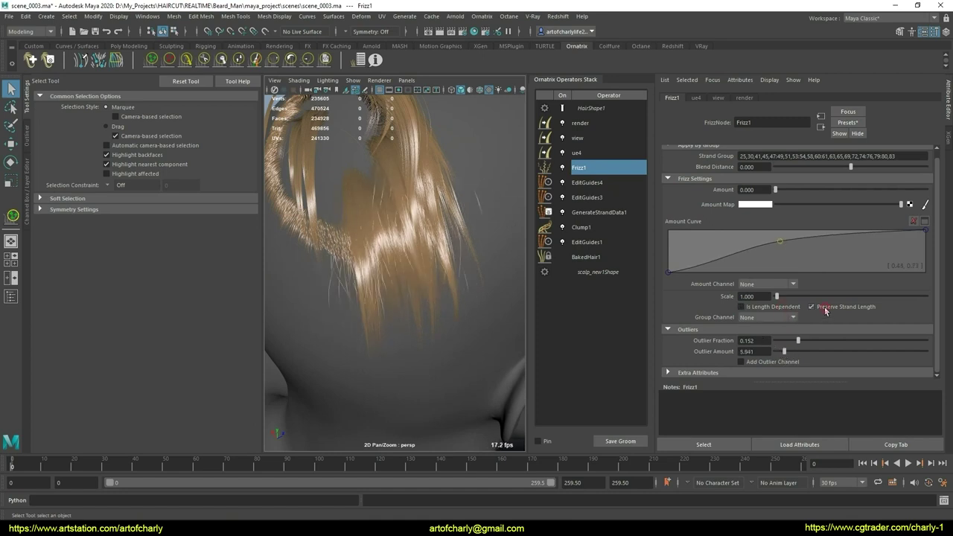
# Make the frizz length-dependent with Outlier Amount 12.541 and Scale 7.261, then orbit to inspect
pyautogui.click(773, 307)
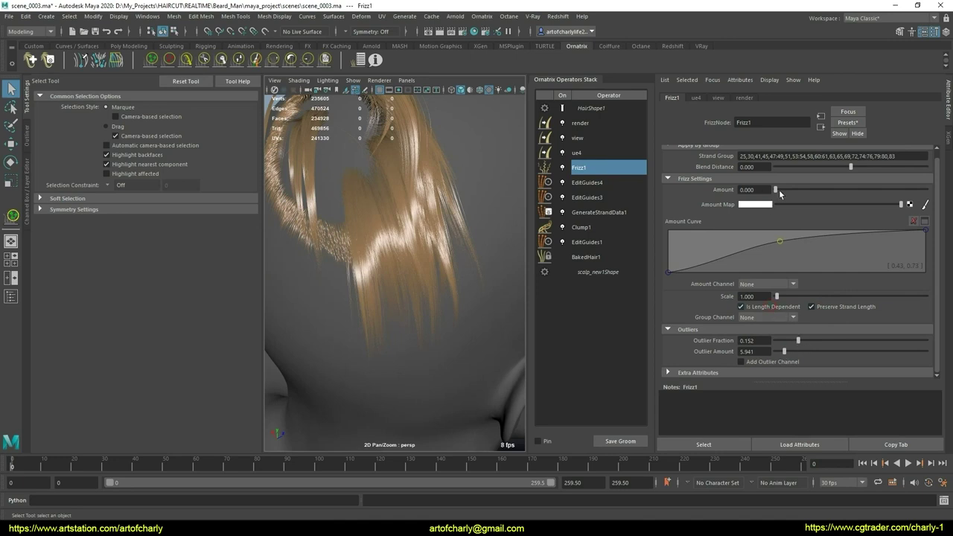
pyautogui.moveTo(788, 352)
pyautogui.mouseDown()
pyautogui.moveTo(808, 349)
pyautogui.moveTo(794, 347)
pyautogui.mouseUp()
pyautogui.moveTo(777, 296); pyautogui.dragTo(787, 296)
pyautogui.scroll(3, 449, 268)
pyautogui.scroll(3, 449, 268)
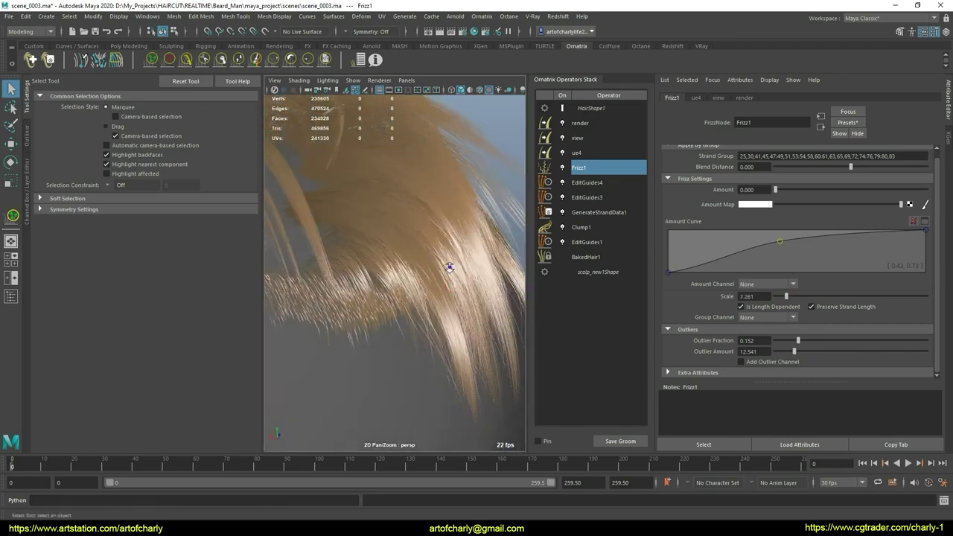
pyautogui.keyDown('alt'); pyautogui.moveTo(449, 268); pyautogui.dragTo(395, 274); pyautogui.keyUp('alt')
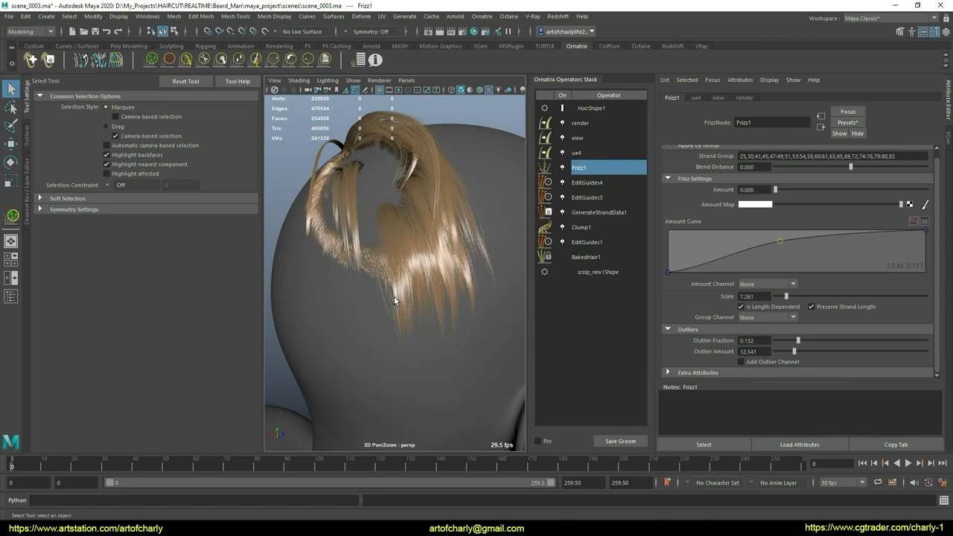
pyautogui.moveTo(457, 302)
pyautogui.keyDown('alt'); pyautogui.mouseDown()
pyautogui.moveTo(447, 298)
pyautogui.moveTo(419, 330)
pyautogui.moveTo(454, 261)
pyautogui.moveTo(456, 325)
pyautogui.moveTo(443, 276)
pyautogui.moveTo(367, 253)
pyautogui.moveTo(348, 271)
pyautogui.moveTo(394, 268)
pyautogui.mouseUp(); pyautogui.keyUp('alt')
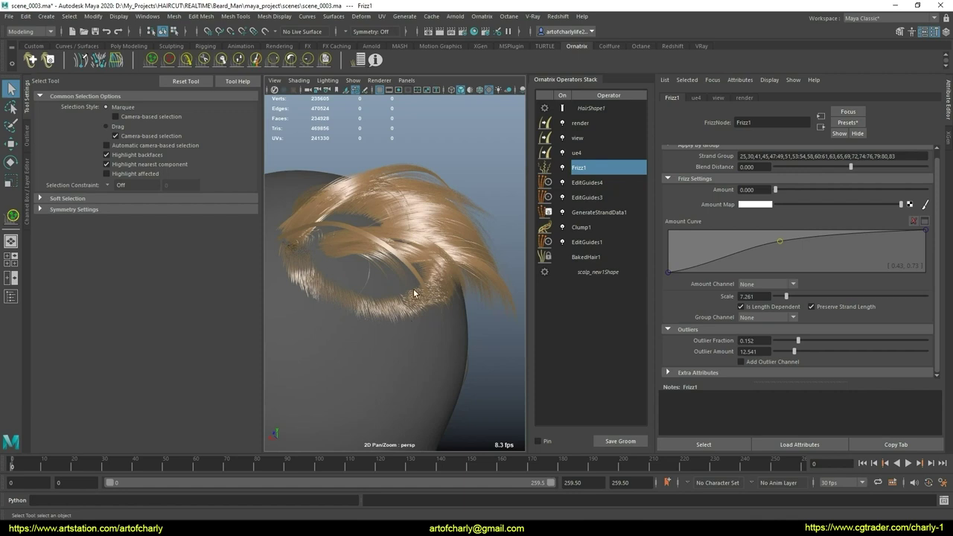
pyautogui.moveTo(398, 288)
pyautogui.keyDown('alt'); pyautogui.mouseDown()
pyautogui.moveTo(398, 269)
pyautogui.moveTo(448, 293)
pyautogui.mouseUp(); pyautogui.keyUp('alt')
pyautogui.keyDown('alt'); pyautogui.moveTo(348, 320); pyautogui.dragTo(452, 170); pyautogui.keyUp('alt')
pyautogui.scroll(3, 387, 268)
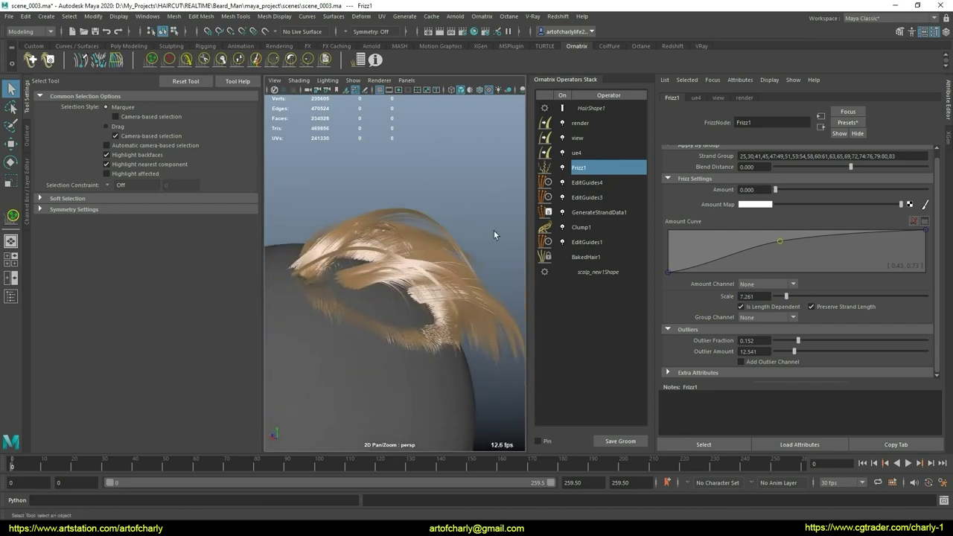
pyautogui.keyDown('alt'); pyautogui.moveTo(438, 344); pyautogui.dragTo(400, 354); pyautogui.keyUp('alt')
pyautogui.scroll(2, 400, 353)
pyautogui.scroll(4, 405, 393)
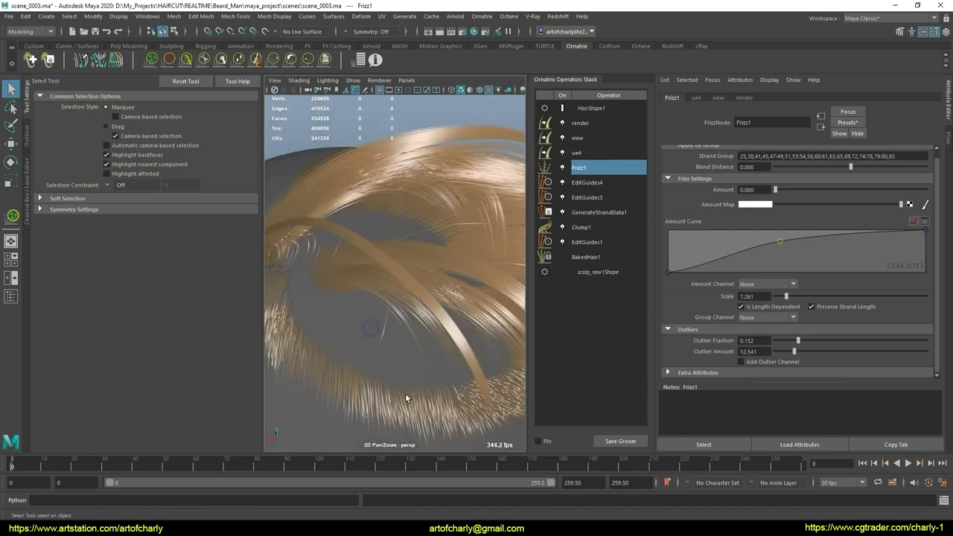
pyautogui.moveTo(322, 311); pyautogui.dragTo(309, 243)
pyautogui.scroll(-5, 389, 223)
pyautogui.moveTo(390, 223)
pyautogui.keyDown('alt'); pyautogui.mouseDown()
pyautogui.moveTo(304, 279)
pyautogui.moveTo(415, 251)
pyautogui.moveTo(420, 228)
pyautogui.moveTo(287, 276)
pyautogui.moveTo(405, 268)
pyautogui.moveTo(351, 297)
pyautogui.moveTo(407, 305)
pyautogui.mouseUp(); pyautogui.keyUp('alt')
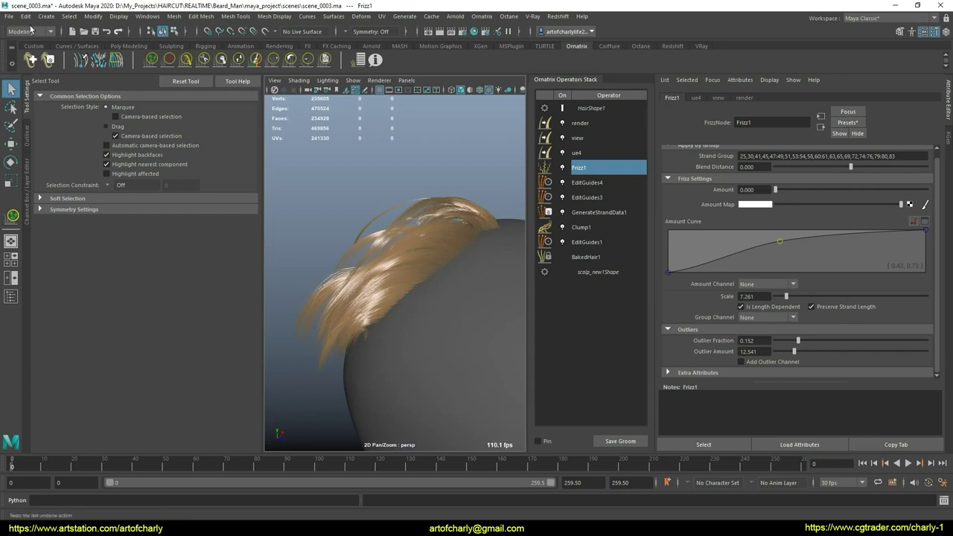
# Open scene_0003.ma, answering the Save Changes prompt so the scene reloads
pyautogui.click(9, 16)
pyautogui.click(37, 46)
pyautogui.click(193, 182)
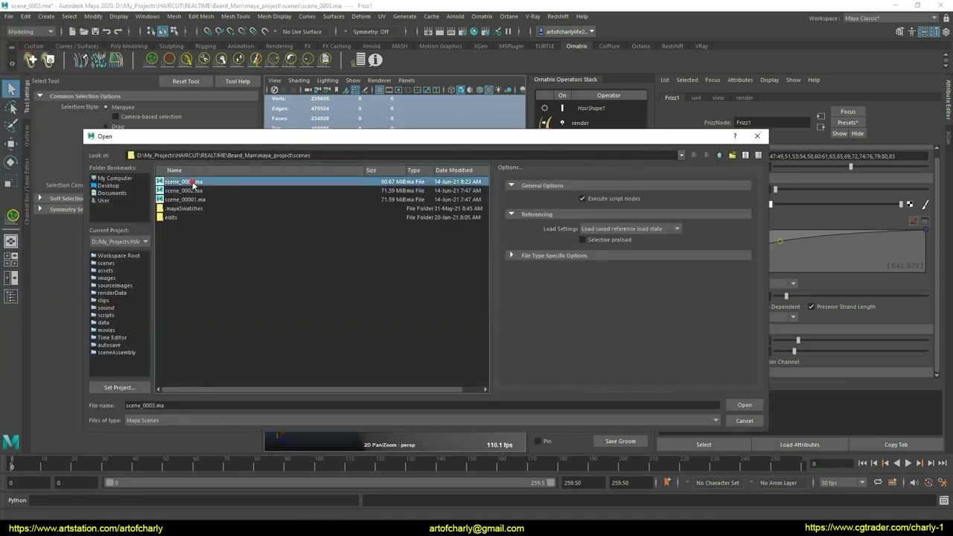
pyautogui.click(743, 406)
pyautogui.click(477, 272)
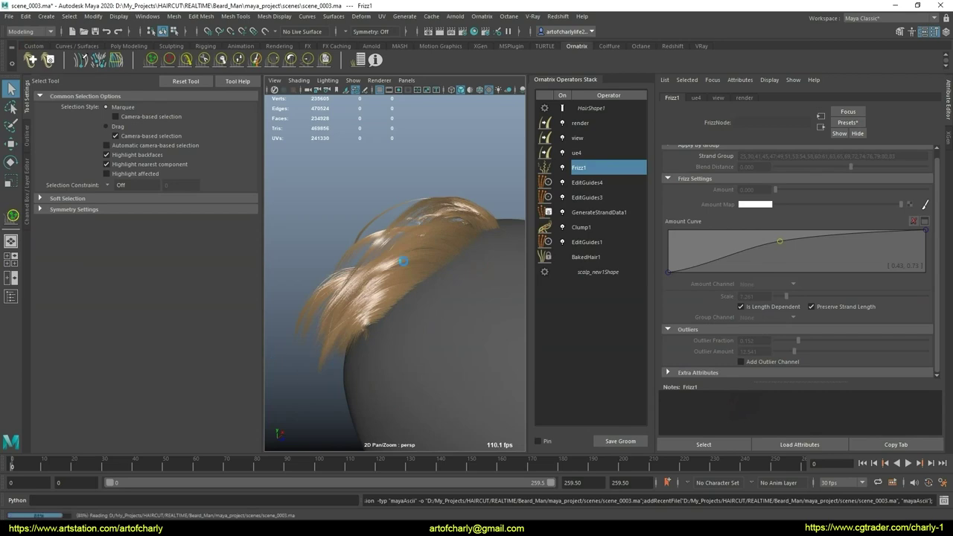
# Orbit the reopened groom to view the hair from the ear side and from above
pyautogui.scroll(-5, 411, 264)
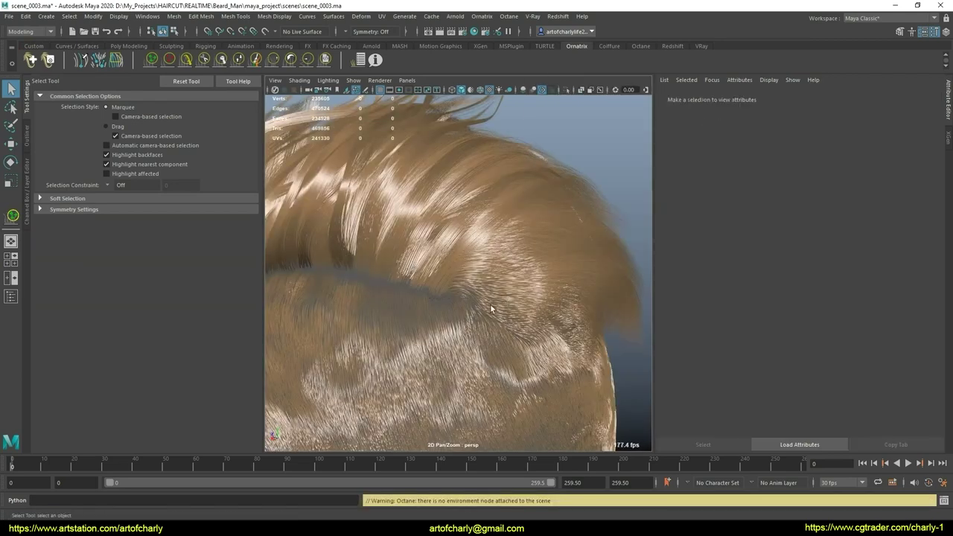
pyautogui.moveTo(487, 213)
pyautogui.keyDown('alt'); pyautogui.mouseDown()
pyautogui.moveTo(505, 214)
pyautogui.moveTo(451, 261)
pyautogui.mouseUp(); pyautogui.keyUp('alt')
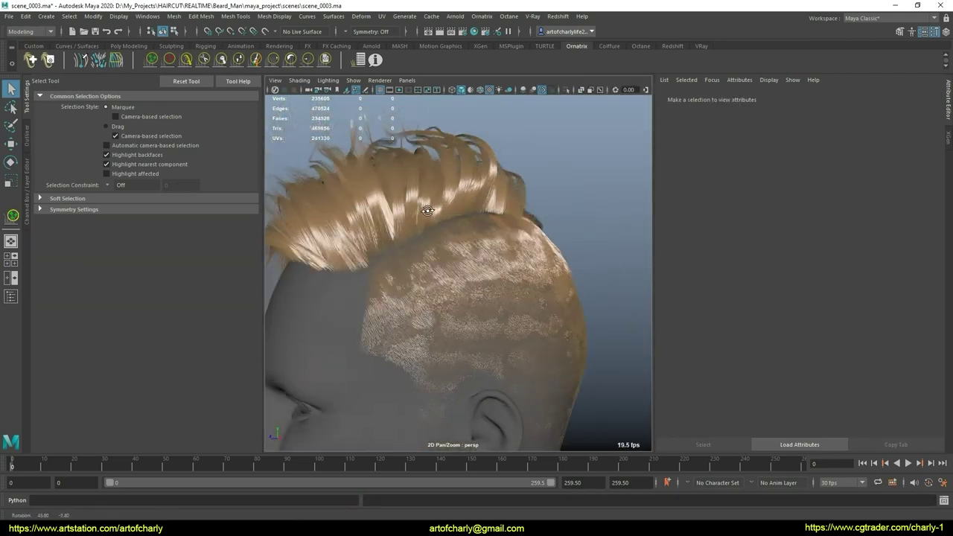
pyautogui.moveTo(586, 409)
pyautogui.keyDown('alt'); pyautogui.mouseDown()
pyautogui.moveTo(480, 360)
pyautogui.moveTo(493, 321)
pyautogui.moveTo(427, 355)
pyautogui.moveTo(412, 290)
pyautogui.moveTo(345, 321)
pyautogui.moveTo(511, 346)
pyautogui.moveTo(473, 315)
pyautogui.moveTo(449, 312)
pyautogui.moveTo(472, 335)
pyautogui.moveTo(463, 254)
pyautogui.mouseUp(); pyautogui.keyUp('alt')
pyautogui.moveTo(341, 298)
pyautogui.mouseDown()
pyautogui.moveTo(464, 293)
pyautogui.moveTo(400, 336)
pyautogui.moveTo(473, 330)
pyautogui.moveTo(484, 341)
pyautogui.moveTo(463, 220)
pyautogui.mouseUp()
pyautogui.scroll(5, 497, 184)
pyautogui.moveTo(497, 183)
pyautogui.mouseDown()
pyautogui.moveTo(447, 224)
pyautogui.moveTo(482, 327)
pyautogui.mouseUp()
pyautogui.scroll(-3, 481, 327)
pyautogui.scroll(-3, 470, 234)
pyautogui.moveTo(470, 237)
pyautogui.keyDown('alt'); pyautogui.mouseDown()
pyautogui.moveTo(470, 215)
pyautogui.moveTo(445, 202)
pyautogui.moveTo(463, 211)
pyautogui.moveTo(506, 200)
pyautogui.moveTo(442, 195)
pyautogui.mouseUp(); pyautogui.keyUp('alt')
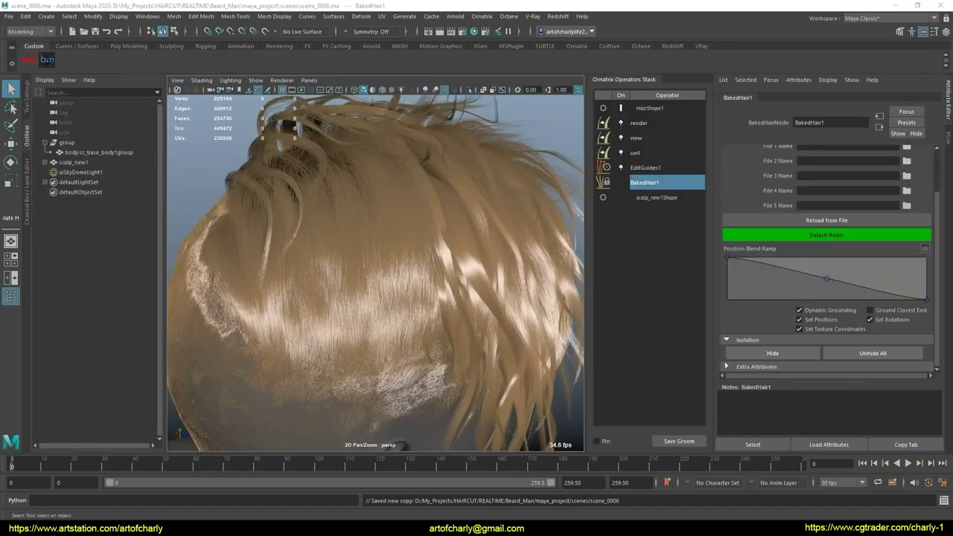
# Lasso the crown strands with the Isolate Hair tool and orbit the head to check the isolation
pyautogui.keyDown('alt'); pyautogui.moveTo(464, 364); pyautogui.dragTo(447, 350, button='middle'); pyautogui.keyUp('alt')
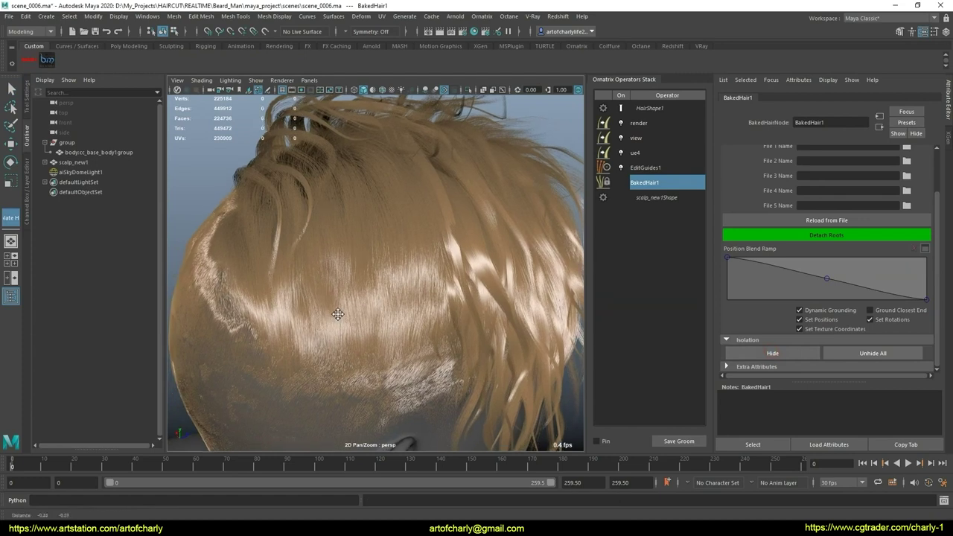
pyautogui.click(27, 107)
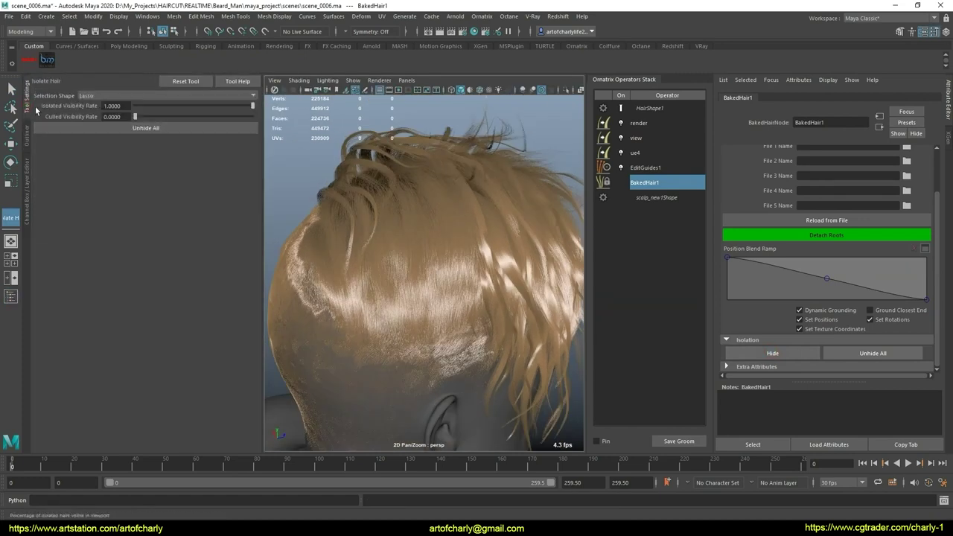
pyautogui.keyDown('alt'); pyautogui.moveTo(391, 249); pyautogui.dragTo(460, 172, button='right'); pyautogui.keyUp('alt')
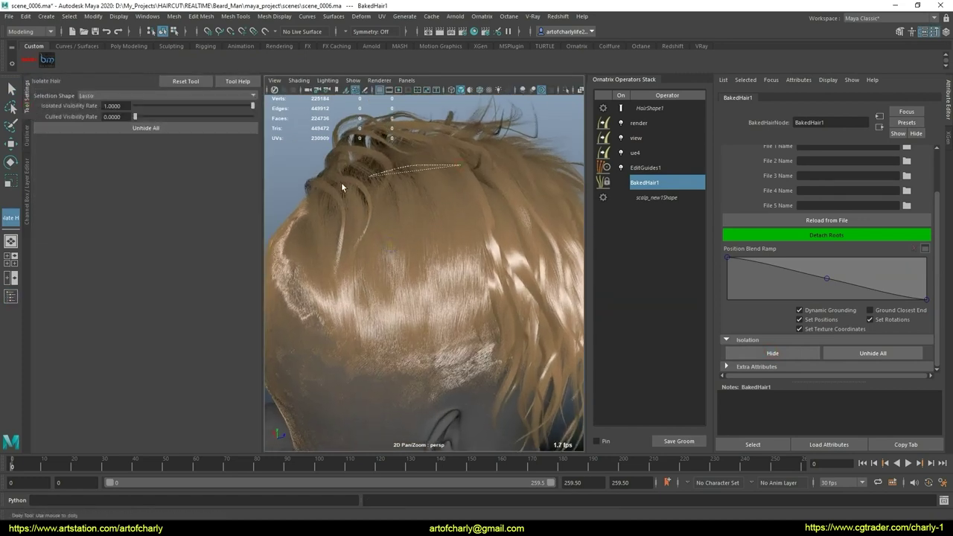
pyautogui.moveTo(342, 185)
pyautogui.mouseDown()
pyautogui.moveTo(330, 329)
pyautogui.moveTo(455, 361)
pyautogui.moveTo(507, 249)
pyautogui.mouseUp()
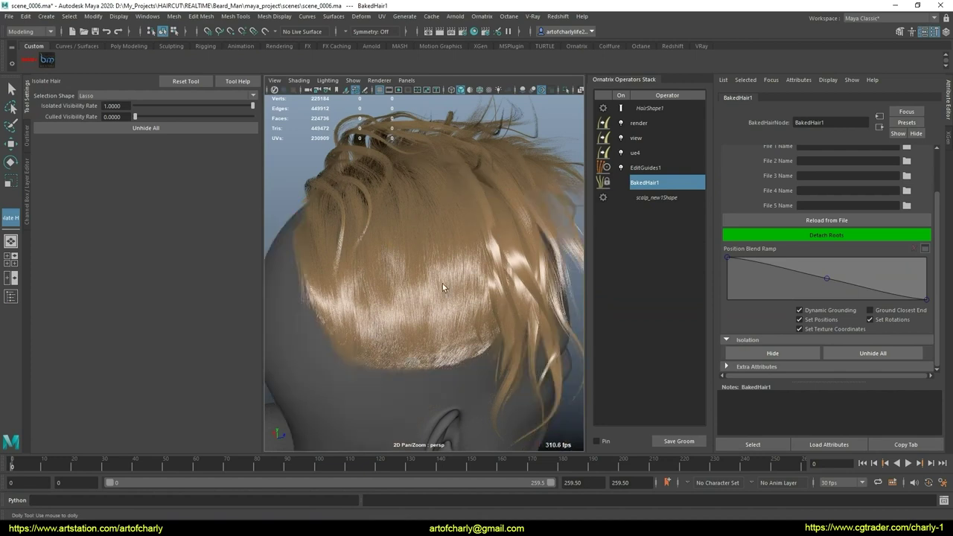
pyautogui.moveTo(442, 284)
pyautogui.keyDown('alt'); pyautogui.mouseDown()
pyautogui.moveTo(483, 246)
pyautogui.moveTo(472, 276)
pyautogui.moveTo(472, 259)
pyautogui.moveTo(502, 281)
pyautogui.moveTo(437, 309)
pyautogui.mouseUp(); pyautogui.keyUp('alt')
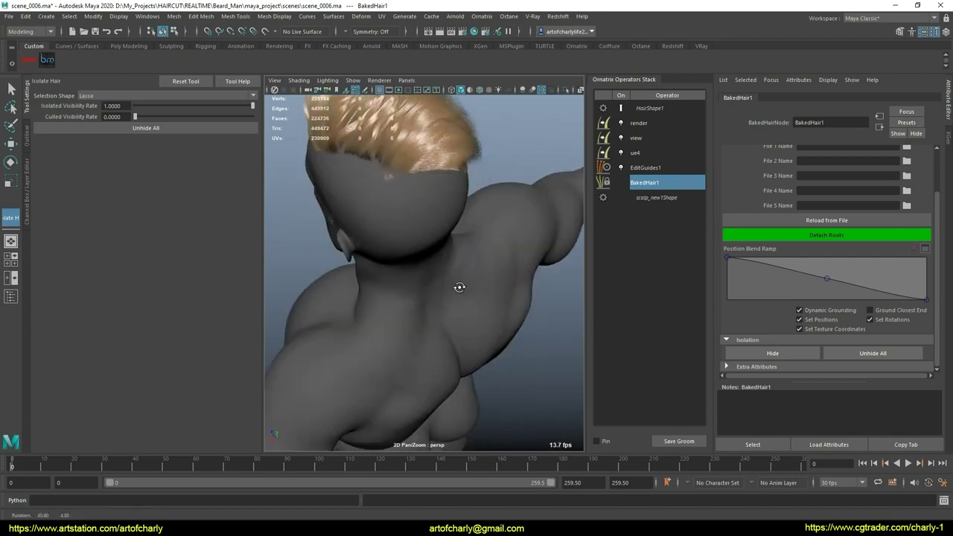
pyautogui.keyDown('alt'); pyautogui.moveTo(437, 308); pyautogui.dragTo(472, 389, button='right'); pyautogui.keyUp('alt')
pyautogui.keyDown('alt'); pyautogui.moveTo(472, 389); pyautogui.dragTo(425, 276, button='middle'); pyautogui.keyUp('alt')
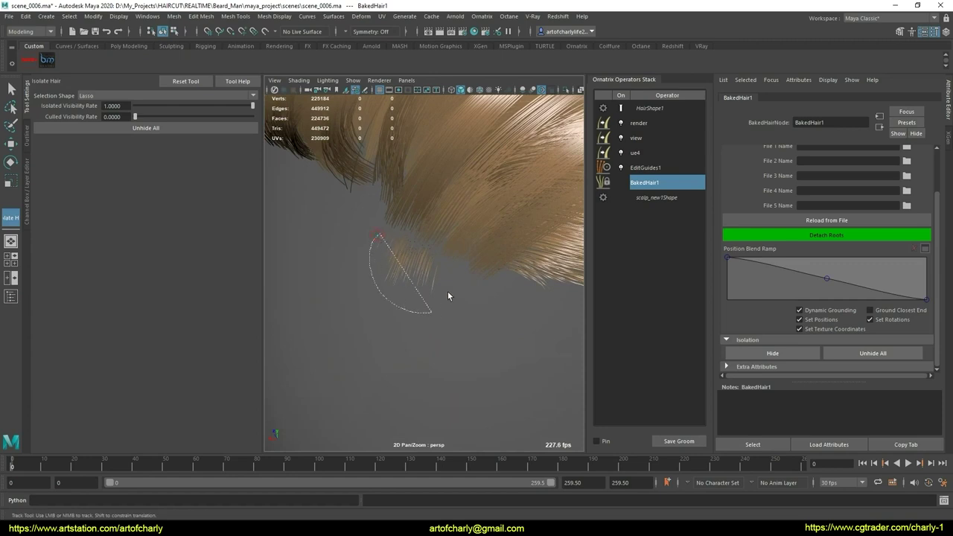
pyautogui.scroll(-5, 405, 344)
pyautogui.keyDown('alt'); pyautogui.moveTo(405, 345); pyautogui.dragTo(379, 286); pyautogui.keyUp('alt')
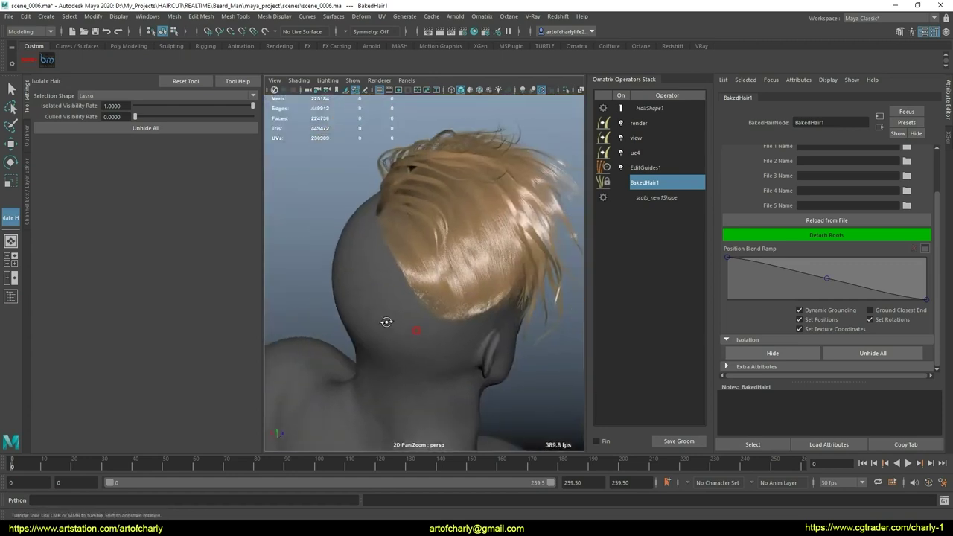
pyautogui.moveTo(378, 286)
pyautogui.keyDown('alt'); pyautogui.mouseDown(button='right')
pyautogui.moveTo(396, 330)
pyautogui.moveTo(698, 170)
pyautogui.mouseUp(button='right'); pyautogui.keyUp('alt')
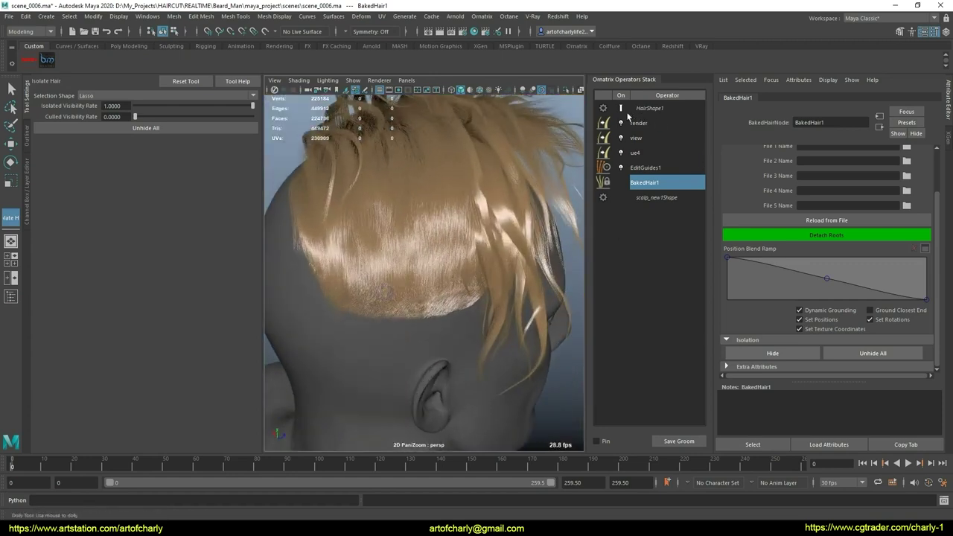
# In EditGuides1 edit mode, display guides as strands and select 20 hairline strands above the ear
pyautogui.click(667, 168)
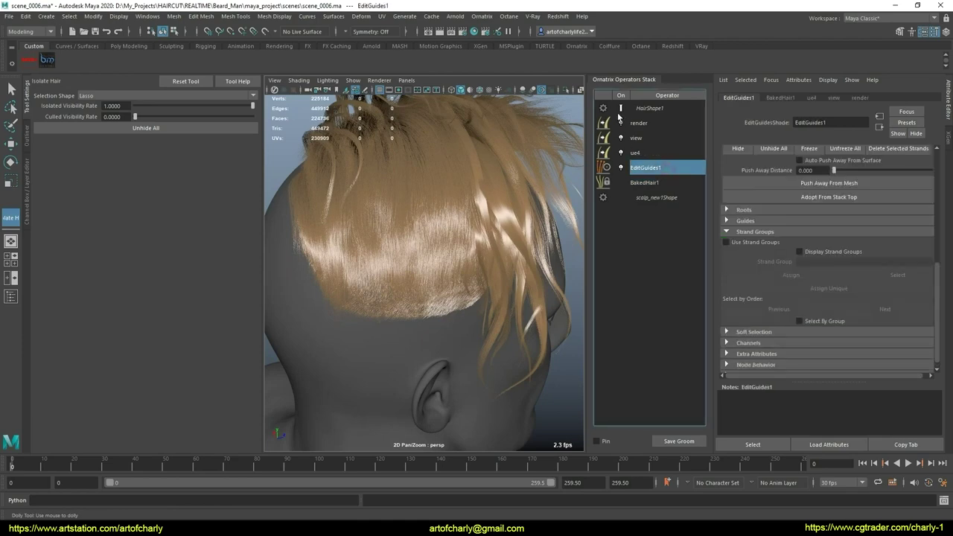
pyautogui.moveTo(437, 186)
pyautogui.keyDown('alt'); pyautogui.mouseDown()
pyautogui.moveTo(452, 300)
pyautogui.moveTo(529, 263)
pyautogui.mouseUp(); pyautogui.keyUp('alt')
pyautogui.click(621, 110)
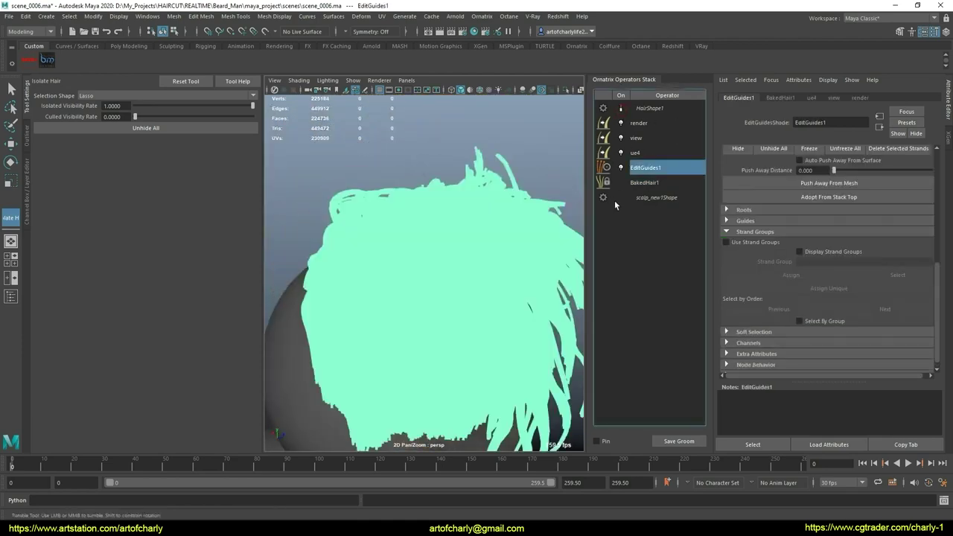
pyautogui.scroll(5, 797, 215)
pyautogui.click(805, 166)
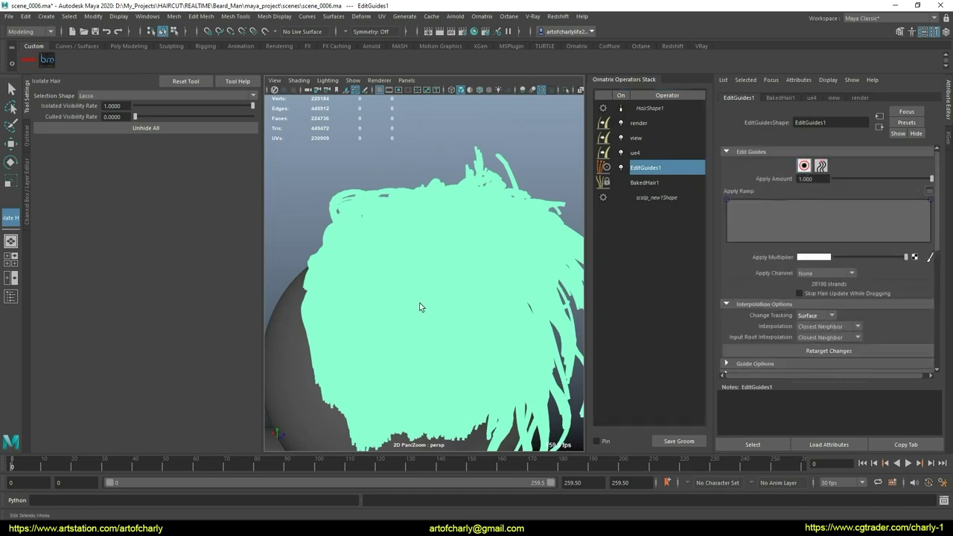
pyautogui.keyDown('alt'); pyautogui.moveTo(419, 303); pyautogui.dragTo(406, 294, button='middle'); pyautogui.keyUp('alt')
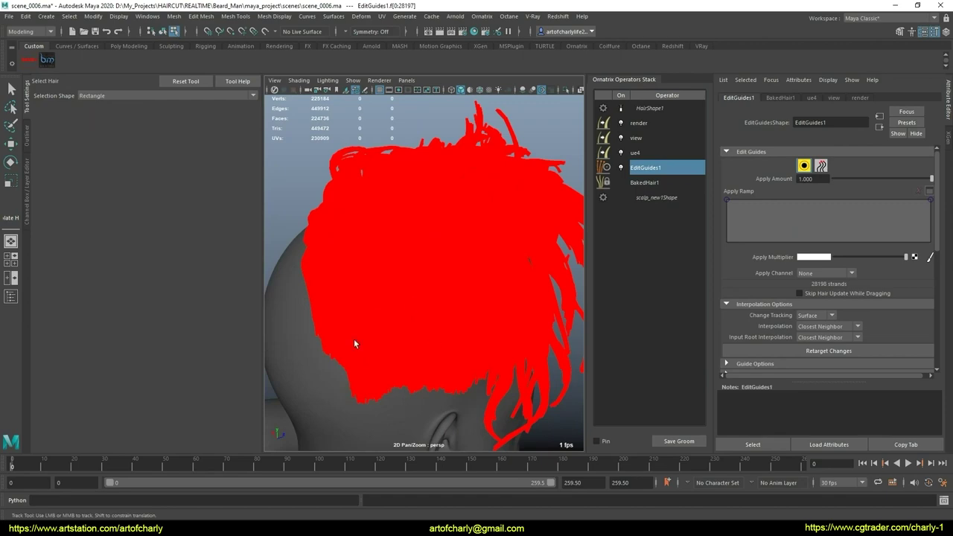
pyautogui.moveTo(354, 339)
pyautogui.keyDown('alt'); pyautogui.mouseDown()
pyautogui.moveTo(432, 304)
pyautogui.moveTo(429, 246)
pyautogui.mouseUp(); pyautogui.keyUp('alt')
pyautogui.moveTo(428, 246)
pyautogui.keyDown('alt'); pyautogui.mouseDown(button='right')
pyautogui.moveTo(475, 323)
pyautogui.moveTo(426, 353)
pyautogui.moveTo(434, 292)
pyautogui.moveTo(415, 288)
pyautogui.mouseUp(button='right'); pyautogui.keyUp('alt')
pyautogui.moveTo(418, 280); pyautogui.dragTo(433, 267)
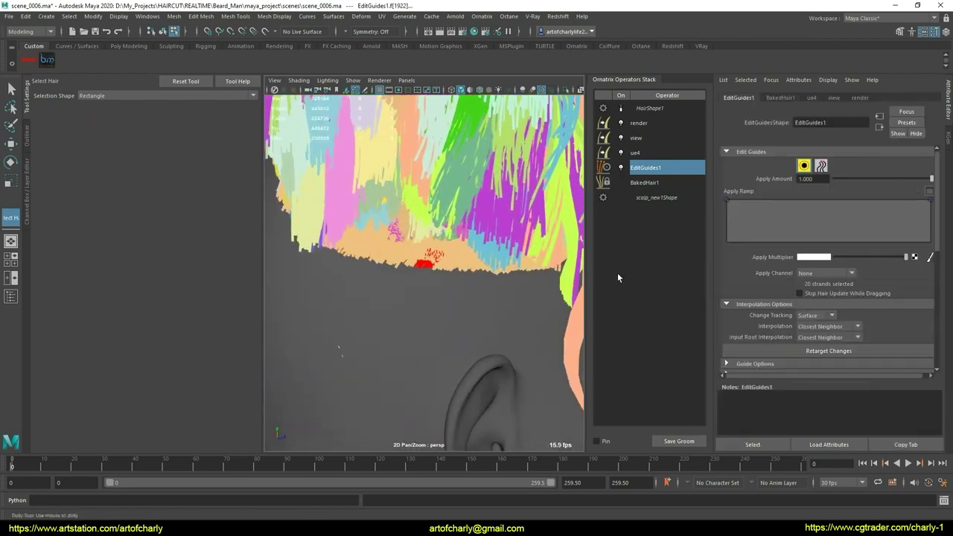
pyautogui.scroll(-5, 819, 270)
pyautogui.scroll(-5, 819, 298)
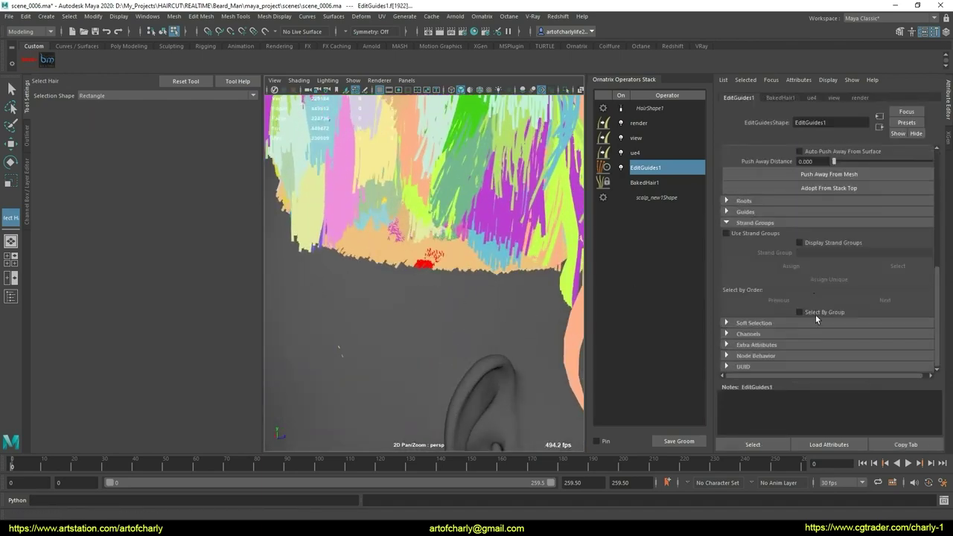
# Enable strand groups on the guides, reselect EditGuides1 and return to the full rendered hair display
pyautogui.click(756, 234)
pyautogui.moveTo(479, 336)
pyautogui.keyDown('alt'); pyautogui.mouseDown()
pyautogui.moveTo(434, 272)
pyautogui.moveTo(294, 253)
pyautogui.moveTo(611, 257)
pyautogui.mouseUp(); pyautogui.keyUp('alt')
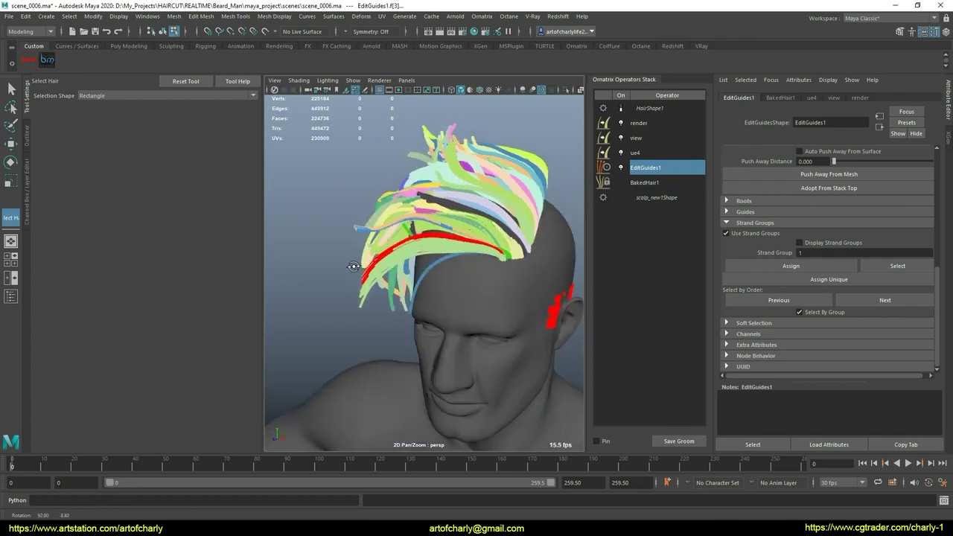
pyautogui.scroll(2, 809, 264)
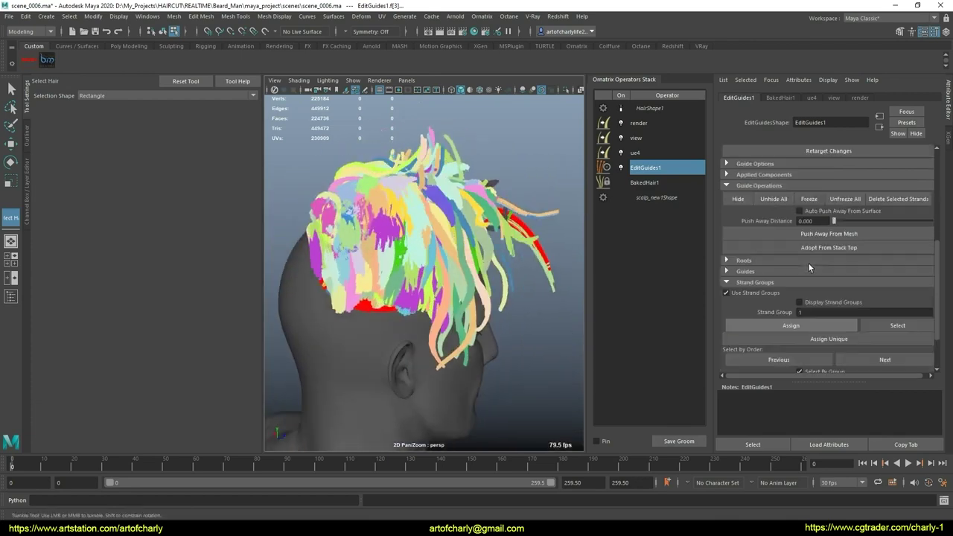
pyautogui.scroll(2, 759, 264)
pyautogui.click(537, 269)
pyautogui.scroll(3, 450, 322)
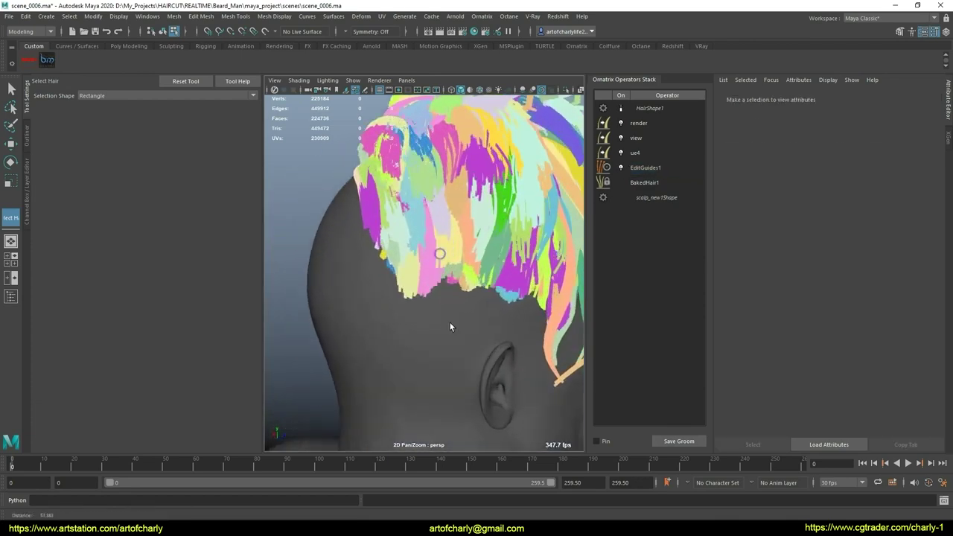
pyautogui.moveTo(450, 322)
pyautogui.keyDown('alt'); pyautogui.mouseDown()
pyautogui.moveTo(396, 294)
pyautogui.moveTo(435, 272)
pyautogui.moveTo(388, 299)
pyautogui.mouseUp(); pyautogui.keyUp('alt')
pyautogui.click(415, 313)
pyautogui.click(617, 124)
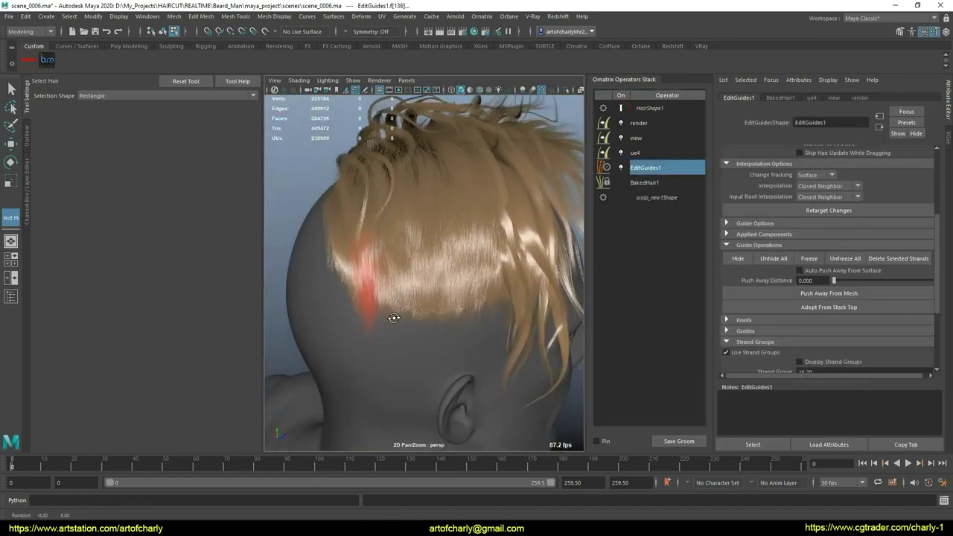
pyautogui.scroll(3, 388, 299)
pyautogui.keyDown('alt'); pyautogui.moveTo(390, 280); pyautogui.dragTo(351, 271, button='middle'); pyautogui.keyUp('alt')
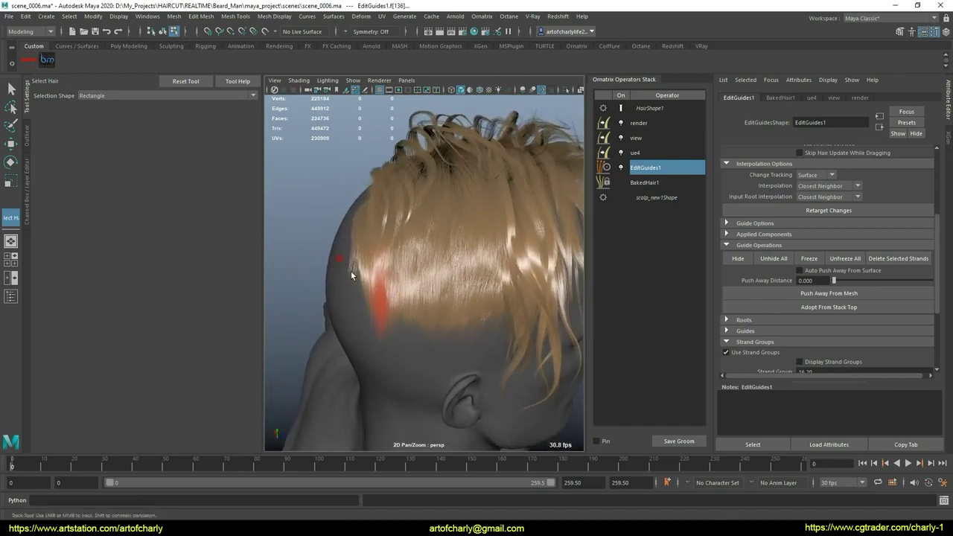
# Select the strands covering the side of the head, growing the selection to 13558 strands
pyautogui.moveTo(493, 329); pyautogui.dragTo(497, 329)
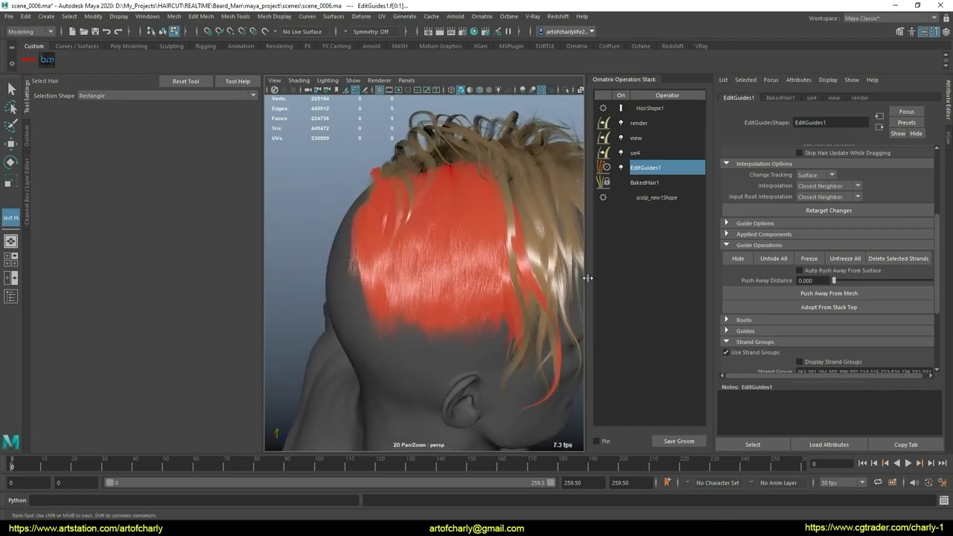
pyautogui.scroll(-3, 844, 331)
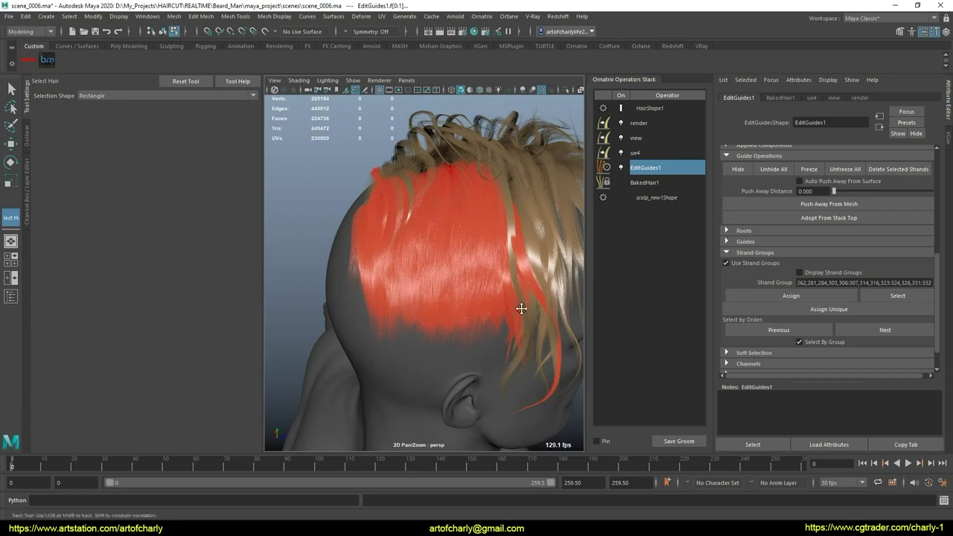
pyautogui.moveTo(522, 309)
pyautogui.keyDown('alt'); pyautogui.mouseDown()
pyautogui.moveTo(501, 338)
pyautogui.moveTo(502, 291)
pyautogui.moveTo(501, 329)
pyautogui.mouseUp(); pyautogui.keyUp('alt')
pyautogui.scroll(3, 494, 367)
pyautogui.press('[')
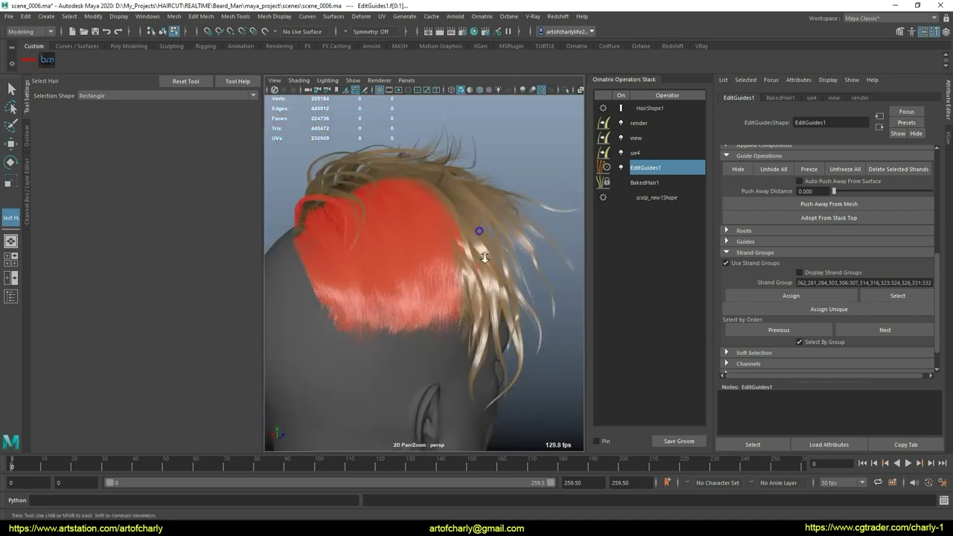
pyautogui.moveTo(485, 258)
pyautogui.keyDown('alt'); pyautogui.mouseDown()
pyautogui.moveTo(516, 246)
pyautogui.moveTo(423, 212)
pyautogui.mouseUp(); pyautogui.keyUp('alt')
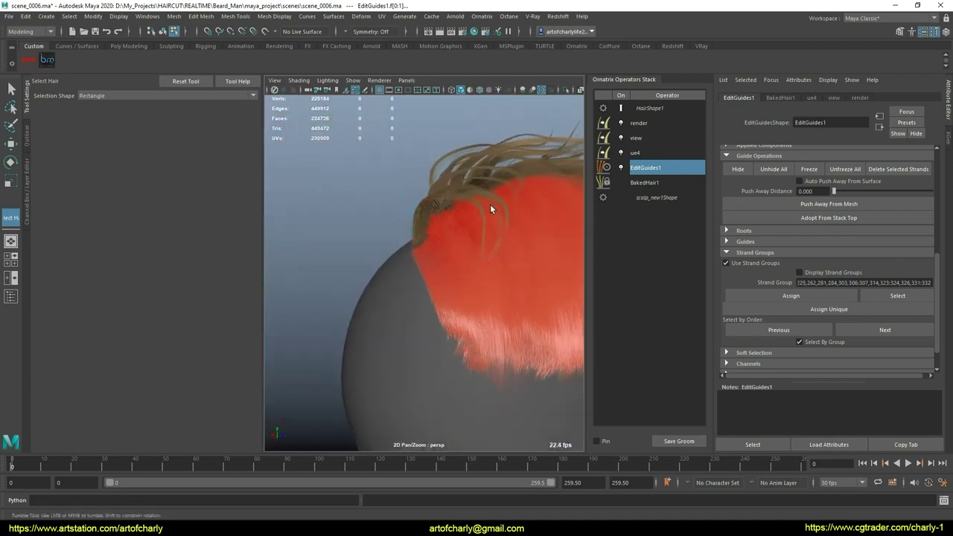
pyautogui.keyDown('alt'); pyautogui.moveTo(404, 204); pyautogui.dragTo(527, 198, button='middle'); pyautogui.keyUp('alt')
# Show the hair colour-coded by strand group and inspect it near the ear
pyautogui.click(621, 108)
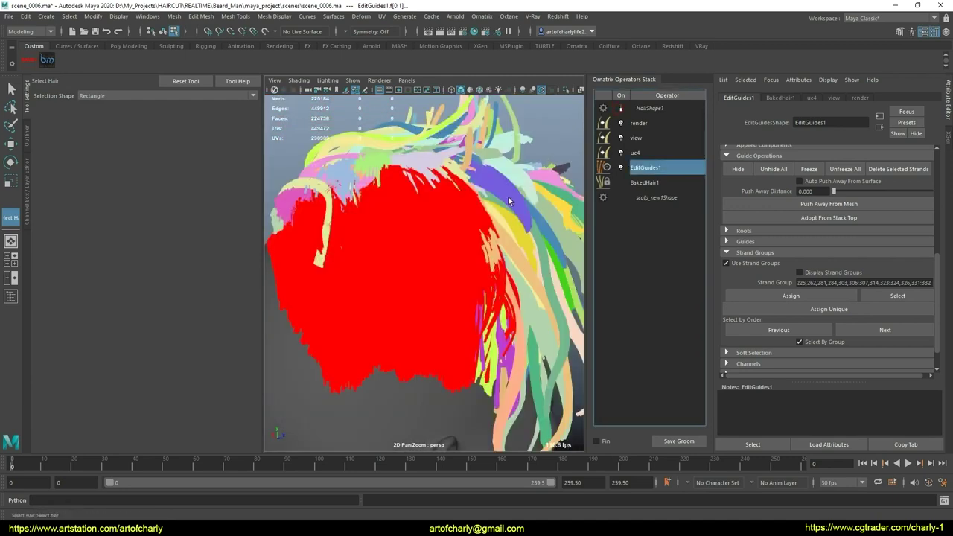
pyautogui.keyDown('alt'); pyautogui.moveTo(508, 196); pyautogui.dragTo(552, 194); pyautogui.keyUp('alt')
pyautogui.scroll(3, 788, 279)
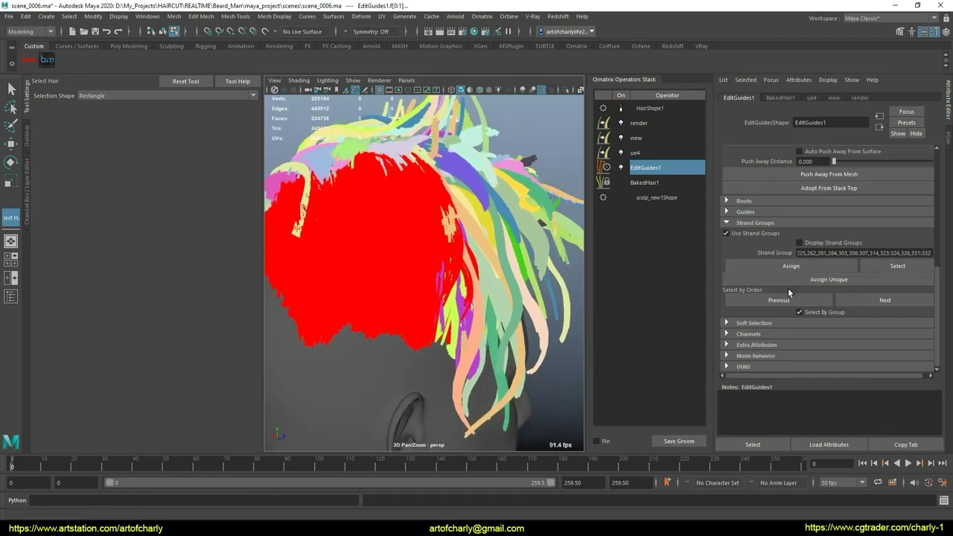
pyautogui.scroll(3, 815, 271)
pyautogui.scroll(3, 833, 265)
pyautogui.scroll(3, 826, 277)
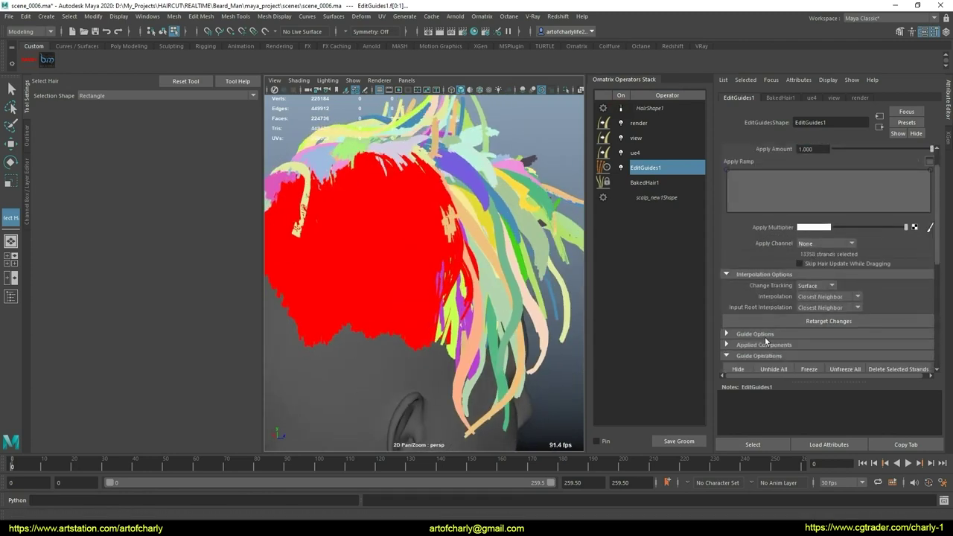
pyautogui.scroll(-1, 769, 320)
# Lower the Guides Width to about 1.617 so the guides display much thinner
pyautogui.click(762, 334)
pyautogui.scroll(-3, 766, 300)
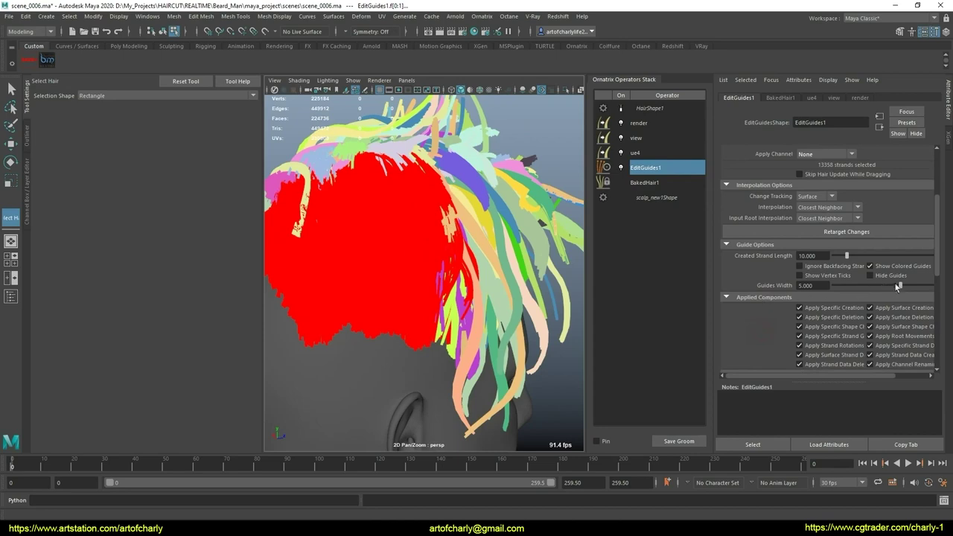
pyautogui.click(847, 284)
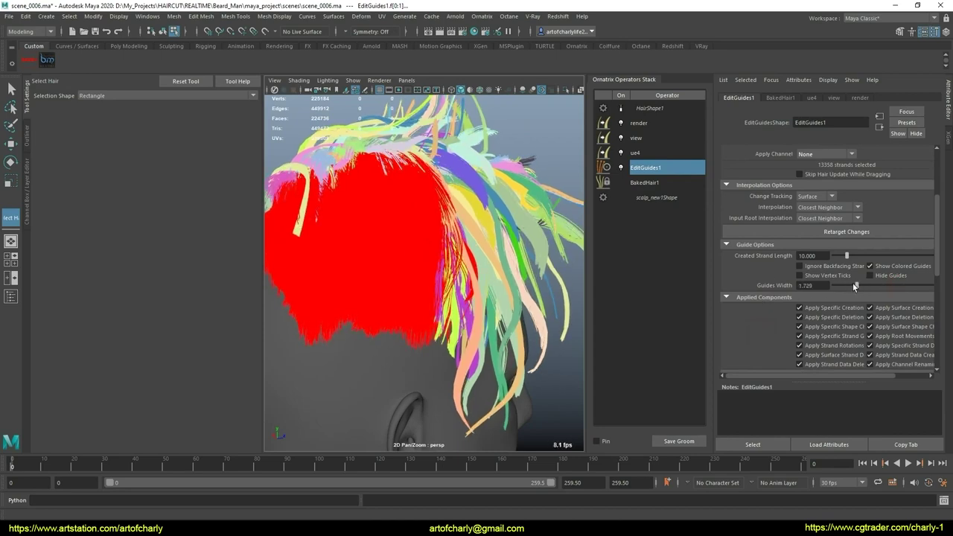
pyautogui.moveTo(855, 286); pyautogui.dragTo(853, 287)
pyautogui.keyDown('alt'); pyautogui.moveTo(458, 251); pyautogui.dragTo(464, 256); pyautogui.keyUp('alt')
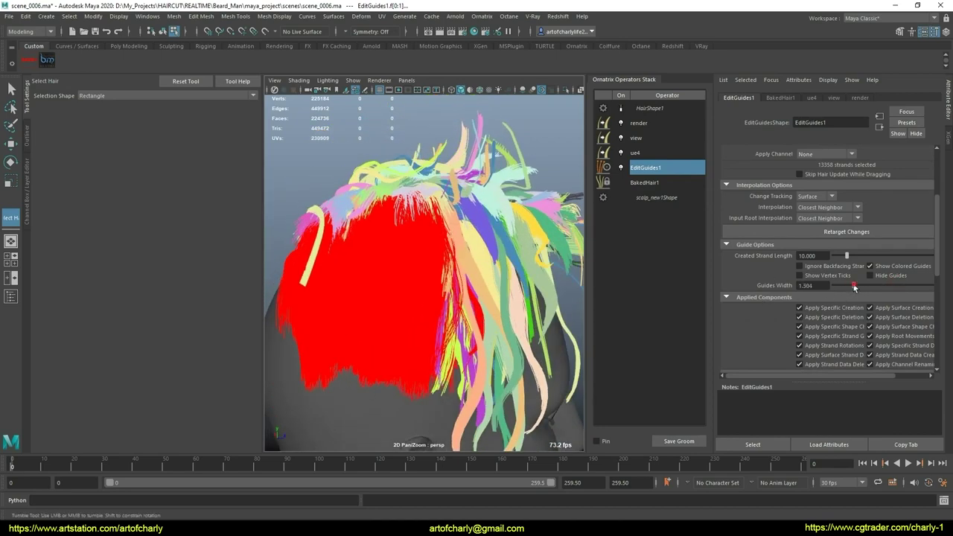
pyautogui.moveTo(444, 307)
pyautogui.keyDown('alt'); pyautogui.mouseDown()
pyautogui.moveTo(516, 280)
pyautogui.moveTo(529, 287)
pyautogui.moveTo(477, 298)
pyautogui.mouseUp(); pyautogui.keyUp('alt')
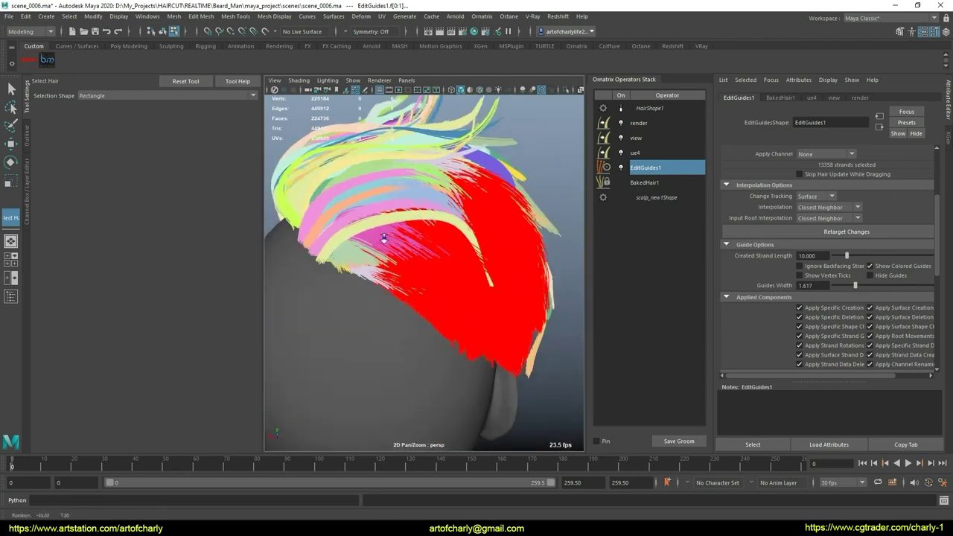
pyautogui.moveTo(476, 298)
pyautogui.keyDown('alt'); pyautogui.mouseDown(button='right')
pyautogui.moveTo(406, 328)
pyautogui.moveTo(283, 283)
pyautogui.mouseUp(button='right'); pyautogui.keyUp('alt')
# Reselect a smaller set of 300 strands forming a red group across the side of the head
pyautogui.moveTo(283, 283)
pyautogui.keyDown('alt'); pyautogui.mouseDown()
pyautogui.moveTo(468, 228)
pyautogui.moveTo(375, 241)
pyautogui.moveTo(393, 222)
pyautogui.mouseUp(); pyautogui.keyUp('alt')
pyautogui.keyDown('alt'); pyautogui.moveTo(392, 222); pyautogui.dragTo(421, 249, button='middle'); pyautogui.keyUp('alt')
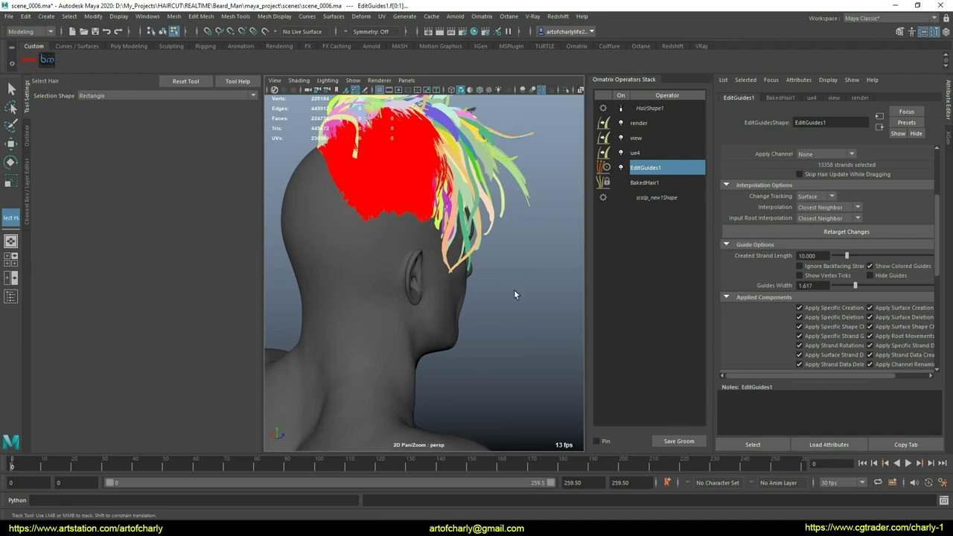
pyautogui.moveTo(514, 295)
pyautogui.keyDown('alt'); pyautogui.mouseDown()
pyautogui.moveTo(470, 274)
pyautogui.moveTo(449, 216)
pyautogui.moveTo(523, 253)
pyautogui.mouseUp(); pyautogui.keyUp('alt')
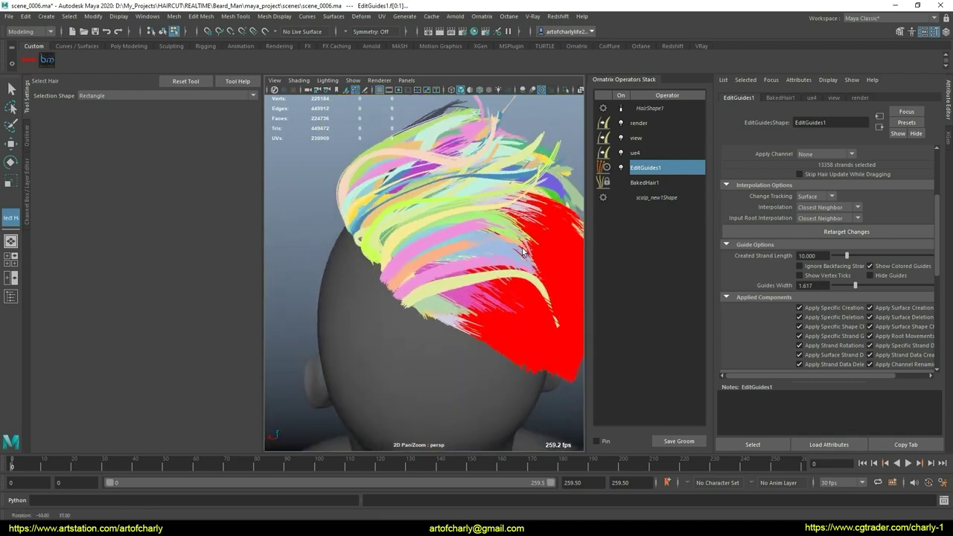
pyautogui.keyDown('alt'); pyautogui.moveTo(524, 254); pyautogui.dragTo(406, 344, button='right'); pyautogui.keyUp('alt')
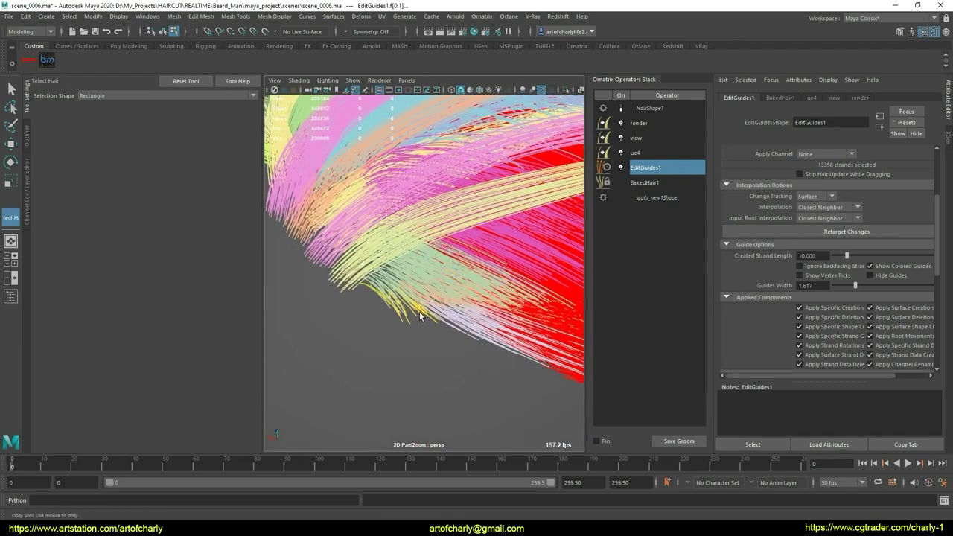
pyautogui.moveTo(444, 301)
pyautogui.keyDown('alt'); pyautogui.mouseDown()
pyautogui.moveTo(366, 297)
pyautogui.moveTo(472, 283)
pyautogui.mouseUp(); pyautogui.keyUp('alt')
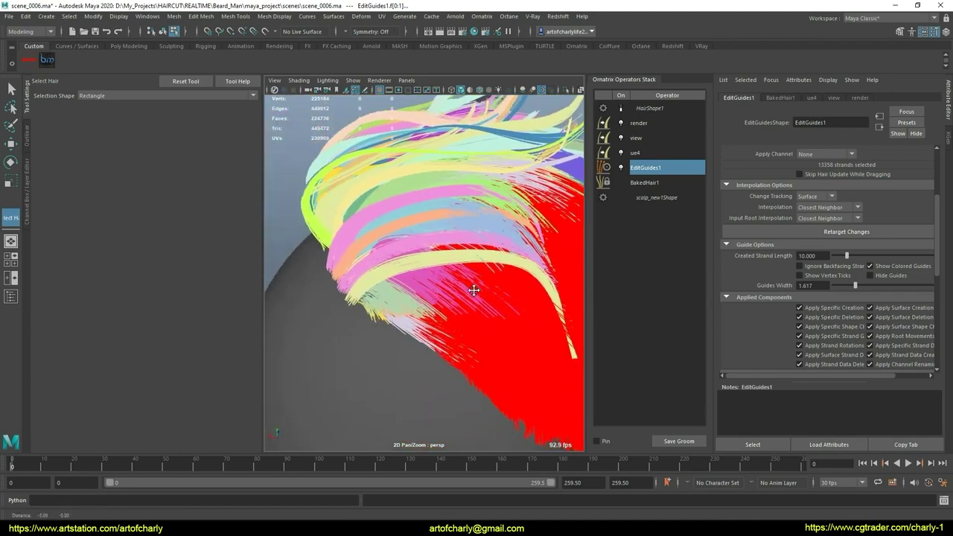
pyautogui.moveTo(472, 283)
pyautogui.keyDown('alt'); pyautogui.mouseDown(button='middle')
pyautogui.moveTo(396, 300)
pyautogui.moveTo(414, 321)
pyautogui.mouseUp(button='middle'); pyautogui.keyUp('alt')
pyautogui.keyDown('alt'); pyautogui.moveTo(408, 322); pyautogui.dragTo(423, 326, button='right'); pyautogui.keyUp('alt')
pyautogui.moveTo(405, 312)
pyautogui.keyDown('shift'); pyautogui.mouseDown()
pyautogui.moveTo(396, 288)
pyautogui.moveTo(425, 306)
pyautogui.moveTo(388, 298)
pyautogui.moveTo(449, 300)
pyautogui.moveTo(424, 300)
pyautogui.moveTo(445, 308)
pyautogui.mouseUp(); pyautogui.keyUp('shift')
pyautogui.keyDown('alt'); pyautogui.moveTo(446, 313); pyautogui.dragTo(397, 283, button='middle'); pyautogui.keyUp('alt')
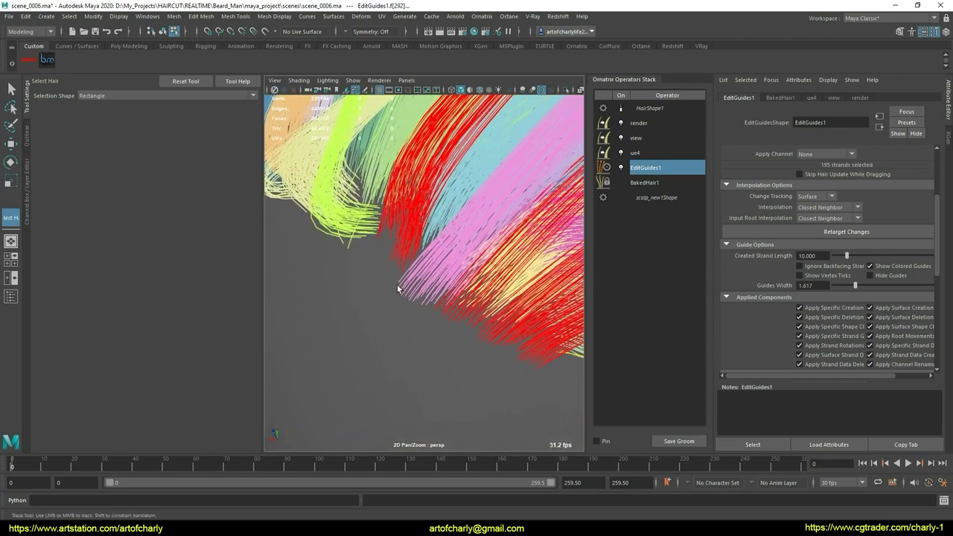
pyautogui.scroll(-5, 447, 294)
pyautogui.keyDown('alt'); pyautogui.moveTo(430, 268); pyautogui.dragTo(417, 287); pyautogui.keyUp('alt')
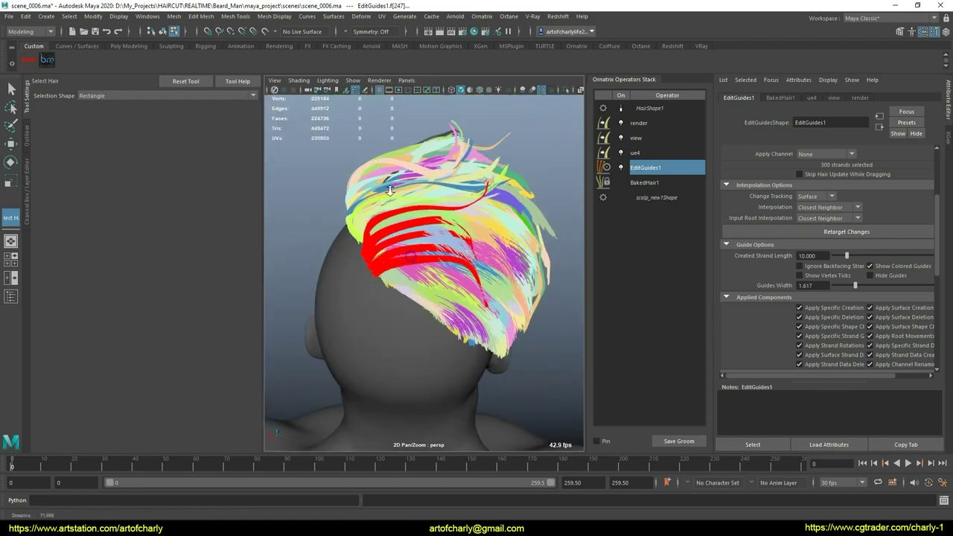
pyautogui.scroll(4, 417, 287)
pyautogui.scroll(3, 794, 249)
pyautogui.scroll(-5, 797, 269)
# Hide the selected strands, then undo to bring the guide editing operator back
pyautogui.scroll(-5, 790, 269)
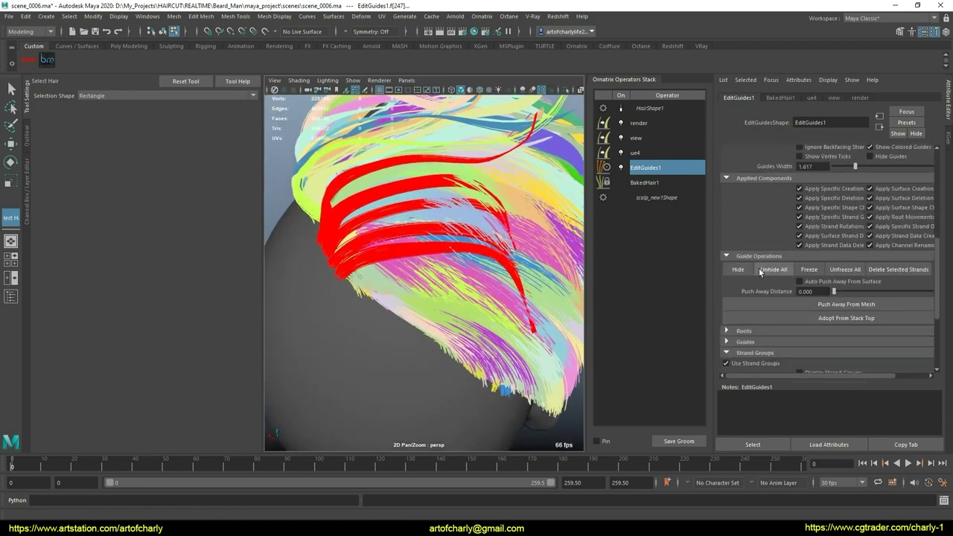
pyautogui.click(738, 269)
pyautogui.moveTo(366, 257)
pyautogui.keyDown('alt'); pyautogui.mouseDown()
pyautogui.moveTo(358, 273)
pyautogui.moveTo(375, 285)
pyautogui.moveTo(437, 276)
pyautogui.moveTo(393, 321)
pyautogui.moveTo(437, 298)
pyautogui.moveTo(406, 293)
pyautogui.moveTo(466, 287)
pyautogui.mouseUp(); pyautogui.keyUp('alt')
pyautogui.scroll(3, 421, 304)
pyautogui.hotkey('ctrl', 'z')
pyautogui.hotkey('ctrl', 'z')
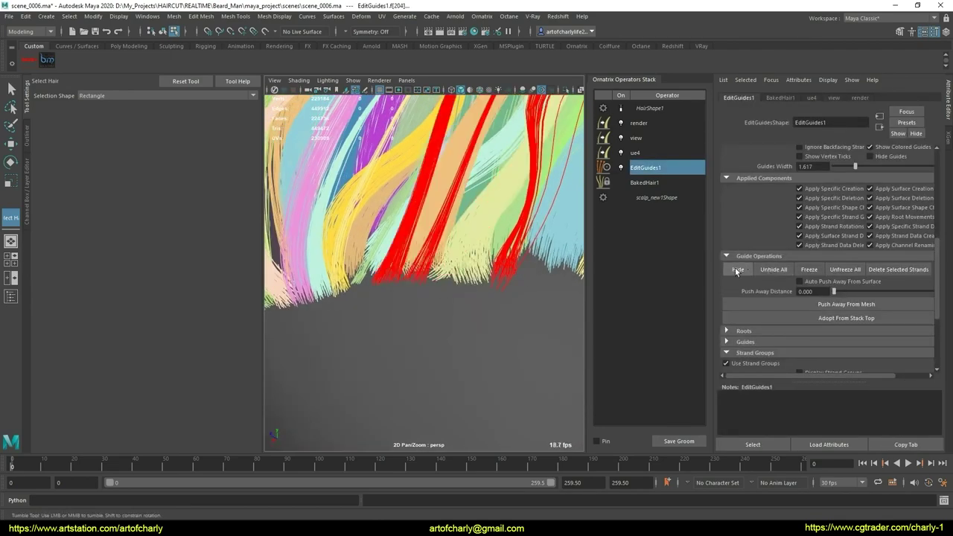
# Replace the selection with a new set of strands near the centre of the head
pyautogui.click(429, 306)
pyautogui.moveTo(522, 250)
pyautogui.mouseDown()
pyautogui.moveTo(409, 279)
pyautogui.moveTo(512, 257)
pyautogui.mouseUp()
pyautogui.keyDown('alt'); pyautogui.moveTo(407, 293); pyautogui.dragTo(433, 293); pyautogui.keyUp('alt')
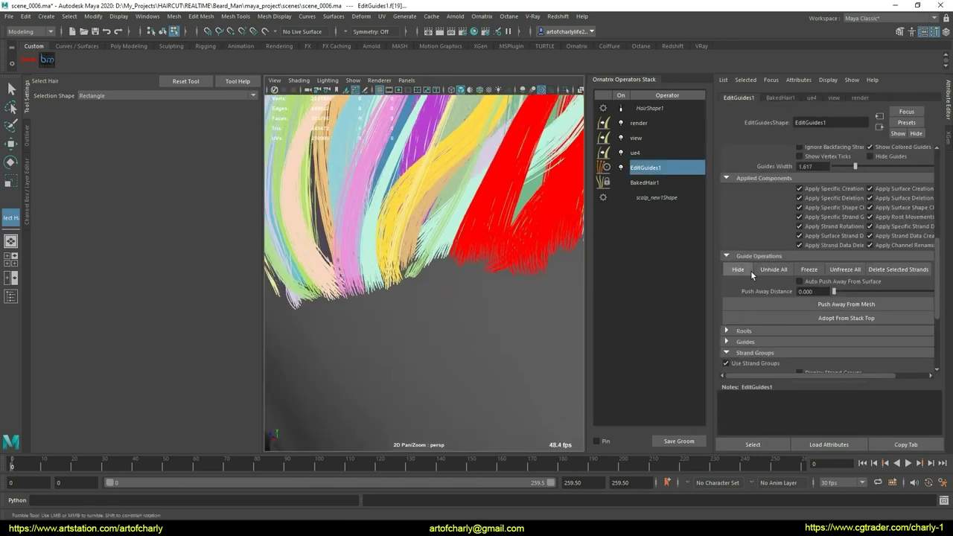
pyautogui.scroll(-5, 419, 274)
pyautogui.moveTo(475, 272)
pyautogui.keyDown('alt'); pyautogui.mouseDown()
pyautogui.moveTo(334, 275)
pyautogui.moveTo(465, 212)
pyautogui.mouseUp(); pyautogui.keyUp('alt')
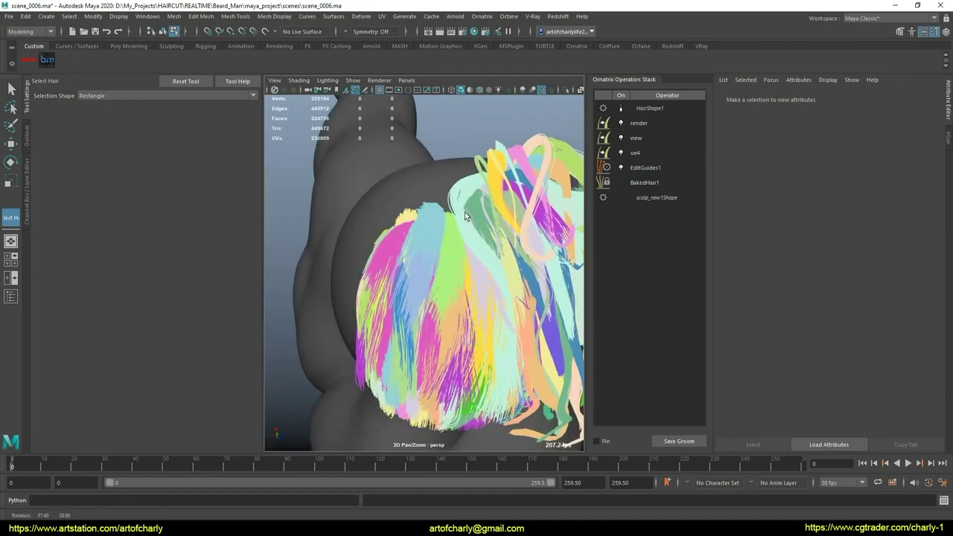
pyautogui.scroll(5, 484, 214)
pyautogui.keyDown('alt'); pyautogui.moveTo(484, 214); pyautogui.dragTo(455, 270, button='middle'); pyautogui.keyUp('alt')
# Select a single strand group, then clear the strand selection
pyautogui.click(444, 190)
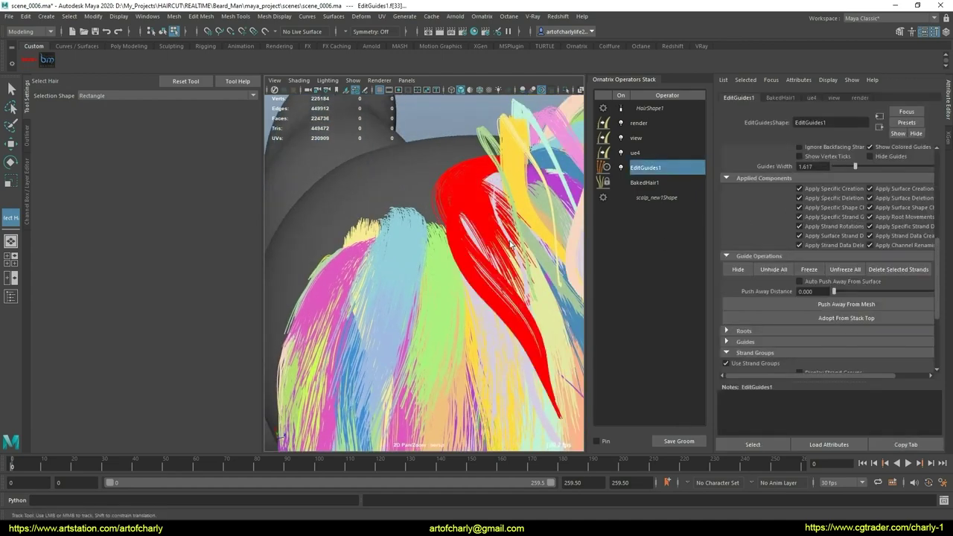
pyautogui.scroll(-2, 757, 260)
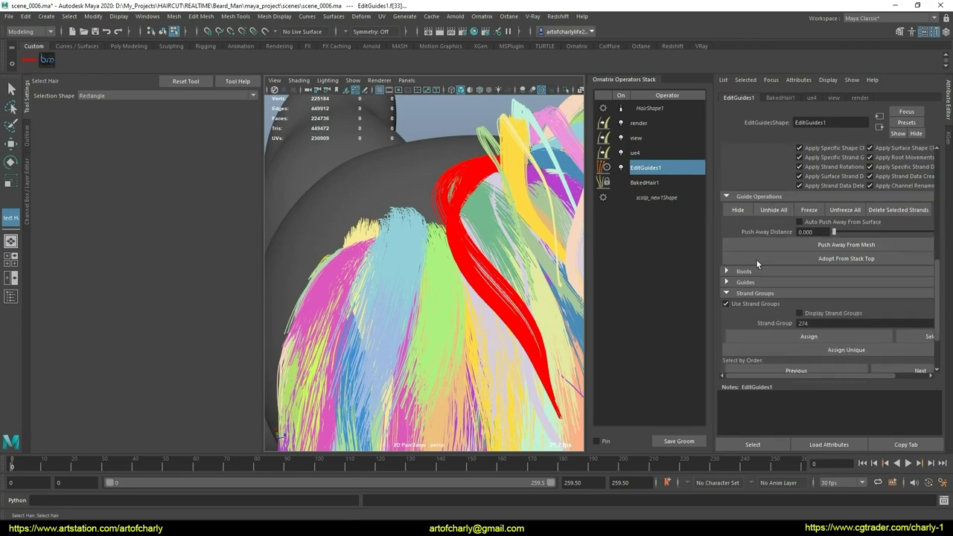
pyautogui.click(468, 272)
pyautogui.moveTo(468, 272)
pyautogui.keyDown('alt'); pyautogui.mouseDown()
pyautogui.moveTo(441, 181)
pyautogui.moveTo(382, 179)
pyautogui.mouseUp(); pyautogui.keyUp('alt')
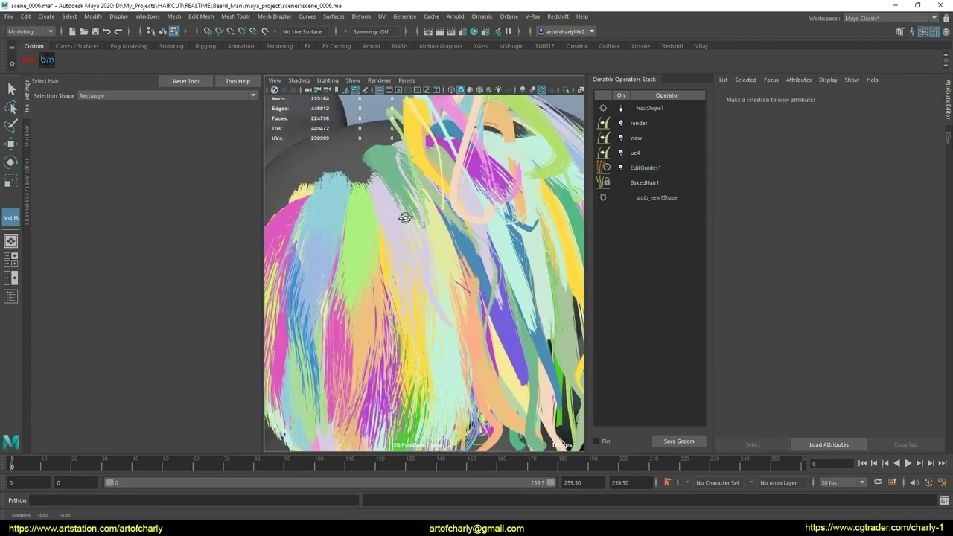
pyautogui.keyDown('alt'); pyautogui.moveTo(404, 213); pyautogui.dragTo(427, 161, button='right'); pyautogui.keyUp('alt')
pyautogui.keyDown('alt'); pyautogui.moveTo(427, 161); pyautogui.dragTo(404, 192); pyautogui.keyUp('alt')
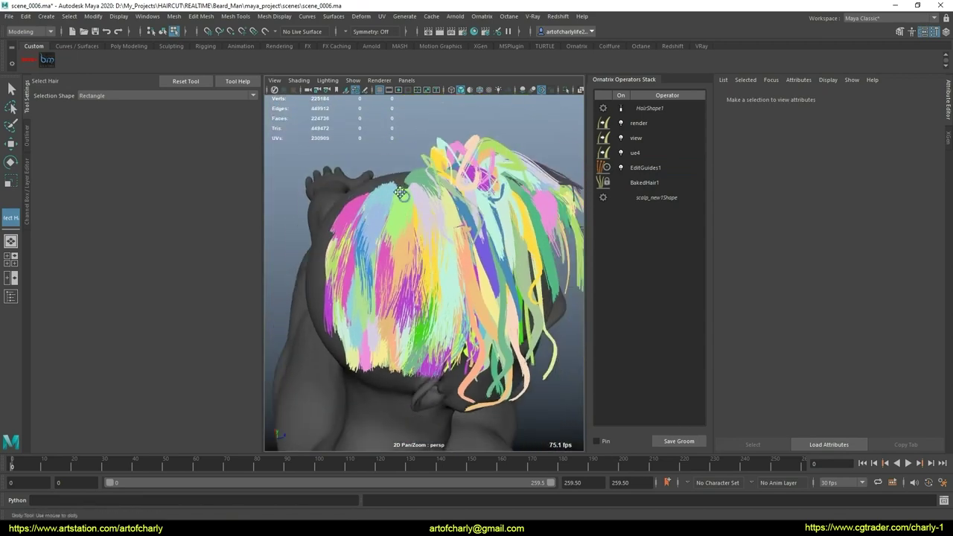
# Preview the shaded blond hair, return to colour-coded groups, and select a block of side strands
pyautogui.click(622, 110)
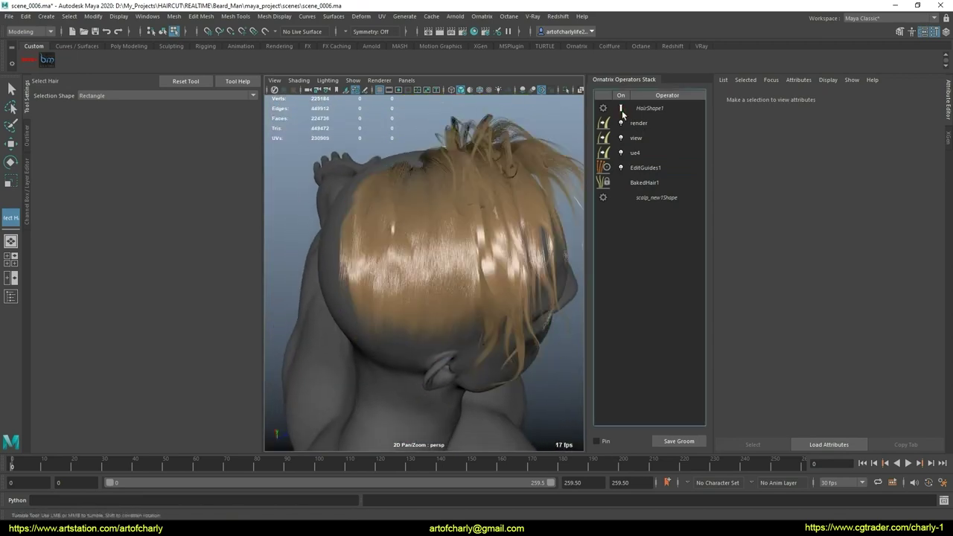
pyautogui.click(622, 110)
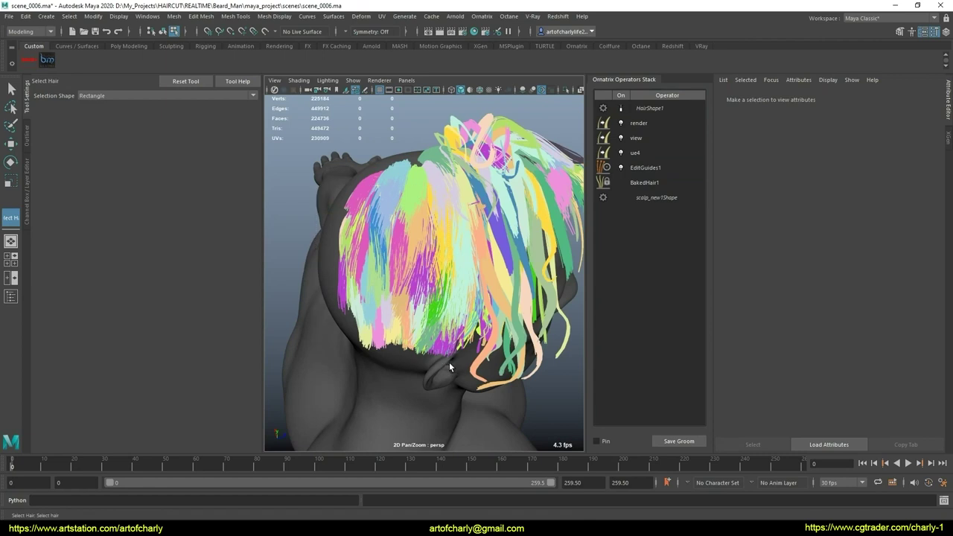
pyautogui.moveTo(449, 363); pyautogui.dragTo(468, 320)
pyautogui.moveTo(463, 280)
pyautogui.keyDown('alt'); pyautogui.mouseDown()
pyautogui.moveTo(465, 248)
pyautogui.moveTo(452, 289)
pyautogui.mouseUp(); pyautogui.keyUp('alt')
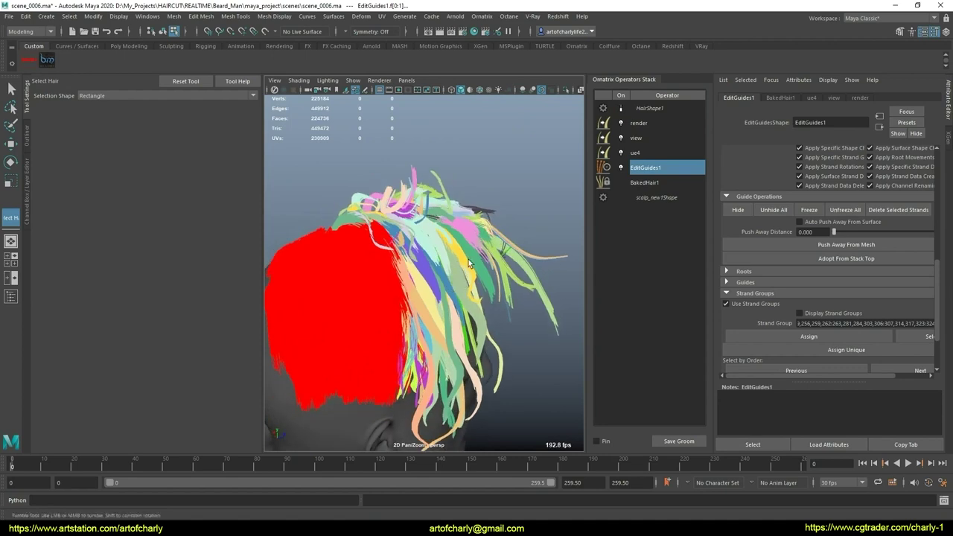
pyautogui.keyDown('alt'); pyautogui.moveTo(467, 258); pyautogui.dragTo(468, 258); pyautogui.keyUp('alt')
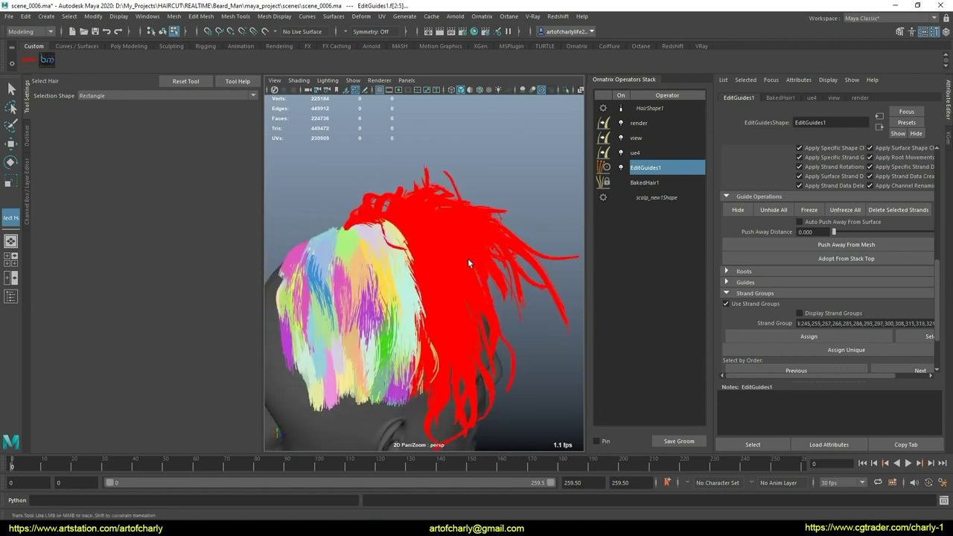
pyautogui.moveTo(468, 259)
pyautogui.keyDown('alt'); pyautogui.mouseDown(button='middle')
pyautogui.moveTo(437, 292)
pyautogui.moveTo(447, 334)
pyautogui.mouseUp(button='middle'); pyautogui.keyUp('alt')
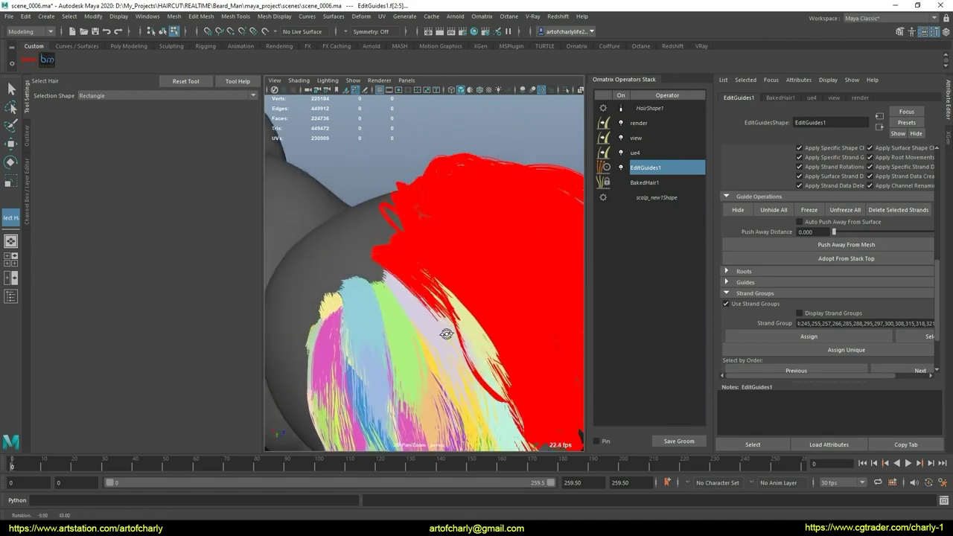
# Orbit and zoom around the head to inspect the red strands sweeping off the side
pyautogui.scroll(5, 425, 323)
pyautogui.scroll(2, 426, 331)
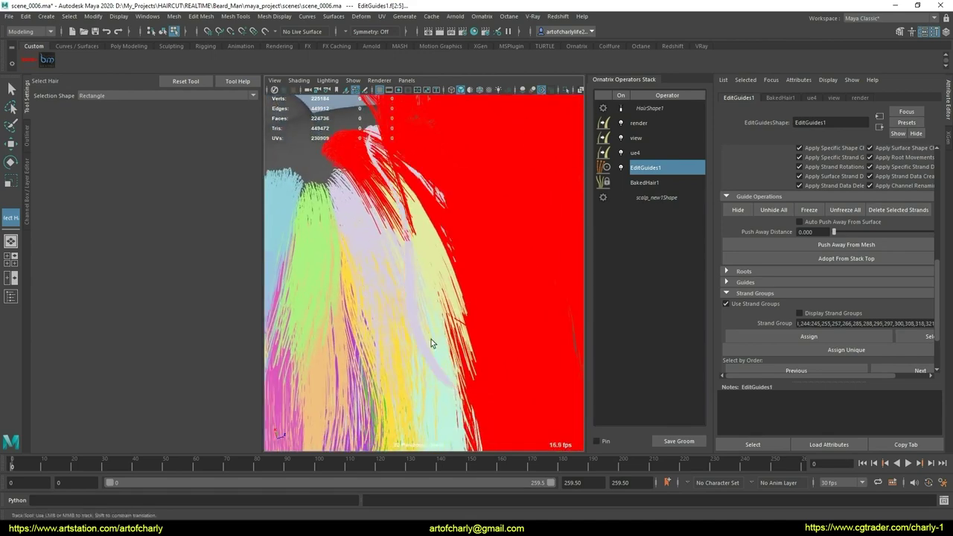
pyautogui.scroll(-5, 432, 339)
pyautogui.moveTo(431, 339)
pyautogui.keyDown('alt'); pyautogui.mouseDown()
pyautogui.moveTo(411, 295)
pyautogui.moveTo(472, 266)
pyautogui.moveTo(416, 264)
pyautogui.moveTo(387, 363)
pyautogui.moveTo(393, 279)
pyautogui.mouseUp(); pyautogui.keyUp('alt')
pyautogui.scroll(5, 387, 363)
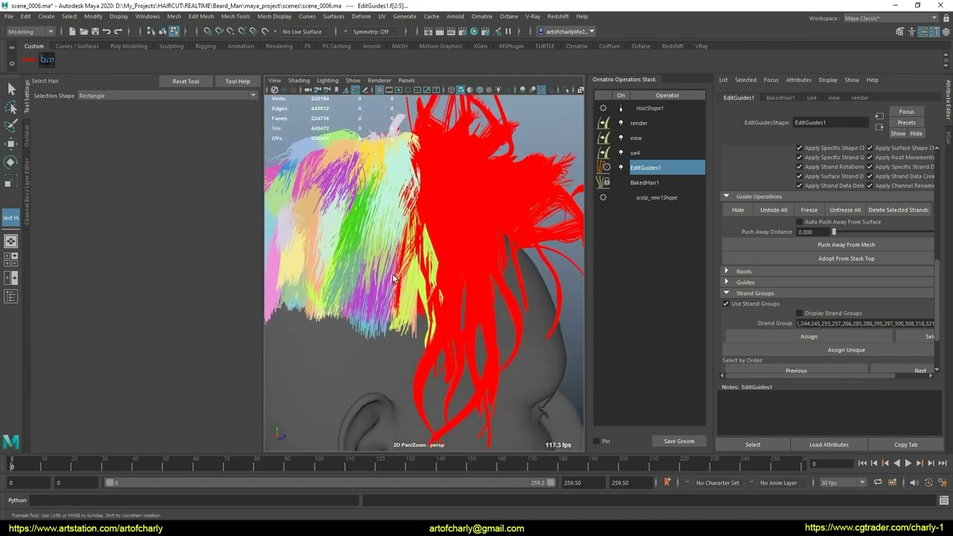
pyautogui.scroll(2, 432, 272)
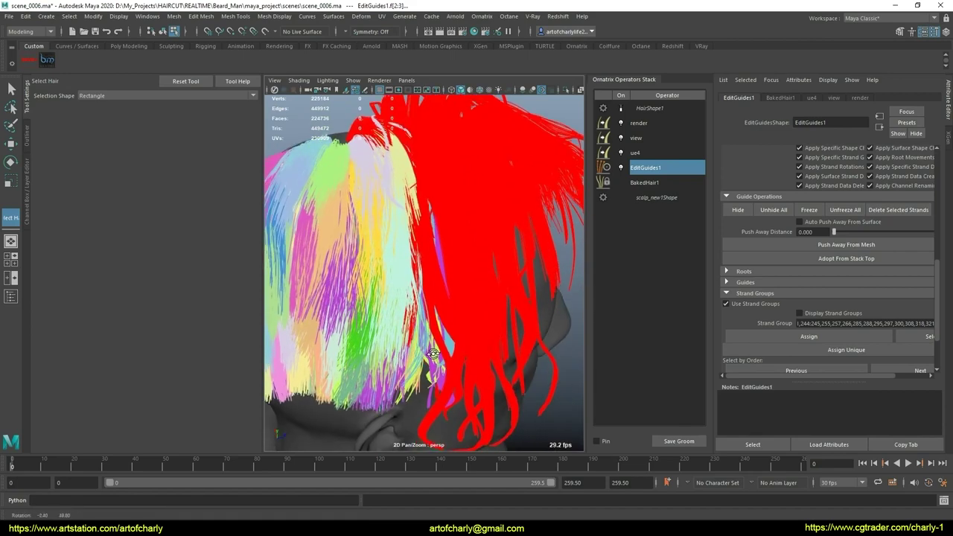
pyautogui.scroll(-2, 428, 273)
pyautogui.scroll(-4, 422, 273)
pyautogui.keyDown('alt'); pyautogui.moveTo(422, 272); pyautogui.dragTo(432, 283); pyautogui.keyUp('alt')
pyautogui.scroll(4, 432, 283)
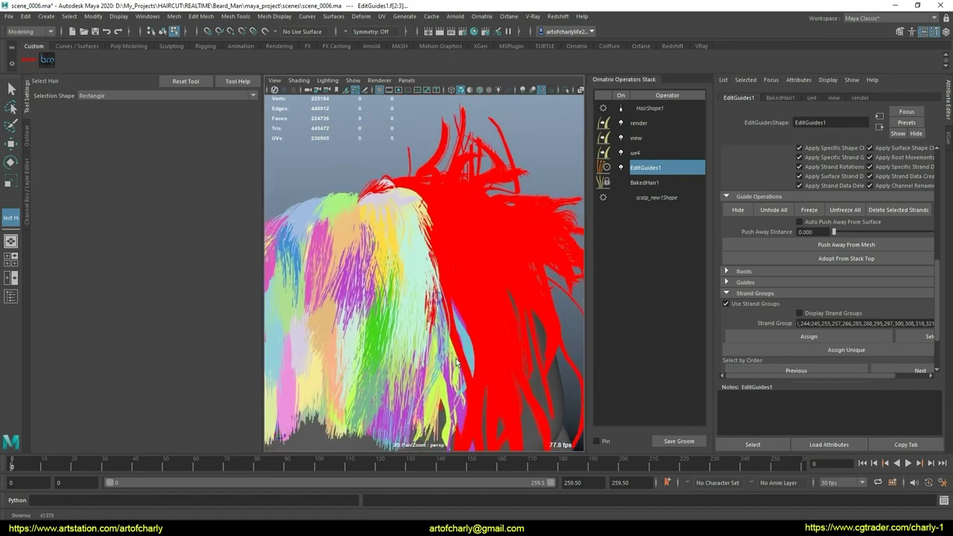
pyautogui.keyDown('alt'); pyautogui.moveTo(433, 283); pyautogui.dragTo(447, 300, button='middle'); pyautogui.keyUp('alt')
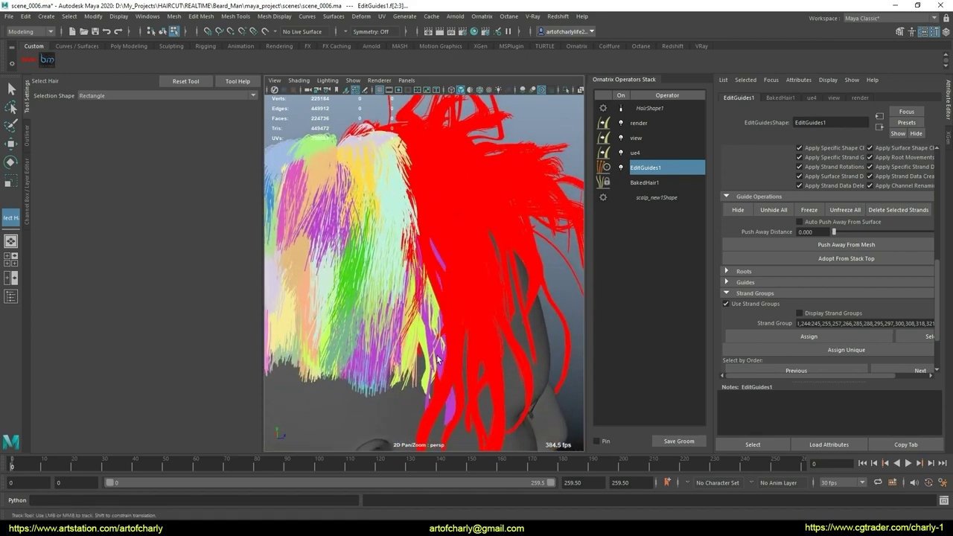
pyautogui.scroll(-3, 438, 360)
pyautogui.scroll(-1, 441, 350)
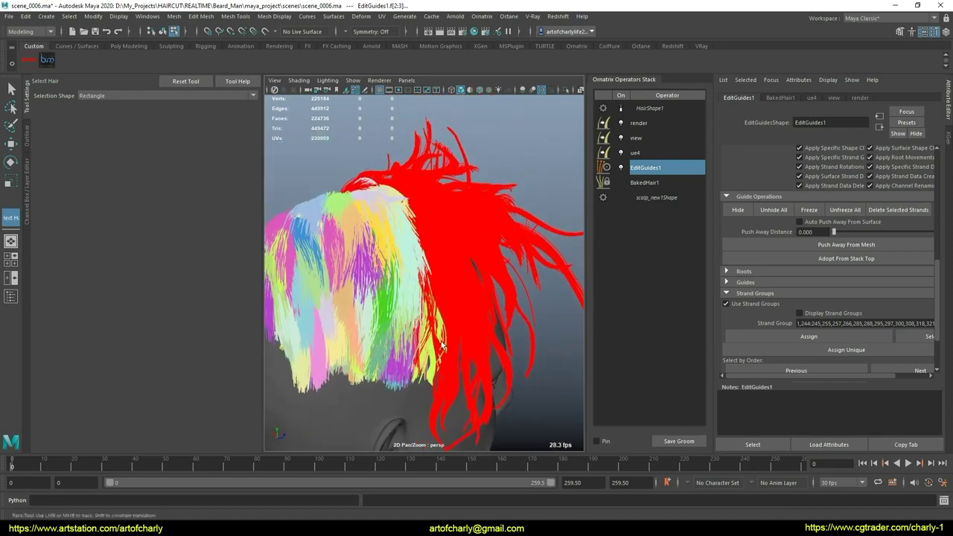
pyautogui.click(365, 244)
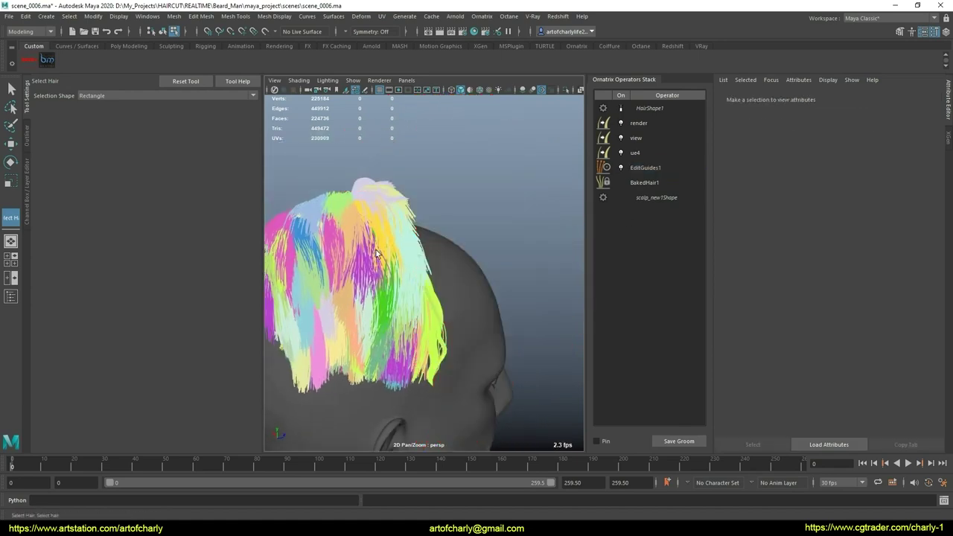
pyautogui.moveTo(365, 245)
pyautogui.keyDown('alt'); pyautogui.mouseDown()
pyautogui.moveTo(449, 279)
pyautogui.moveTo(379, 272)
pyautogui.moveTo(426, 311)
pyautogui.mouseUp(); pyautogui.keyUp('alt')
pyautogui.scroll(3, 427, 312)
pyautogui.keyDown('alt'); pyautogui.moveTo(426, 311); pyautogui.dragTo(415, 317, button='middle'); pyautogui.keyUp('alt')
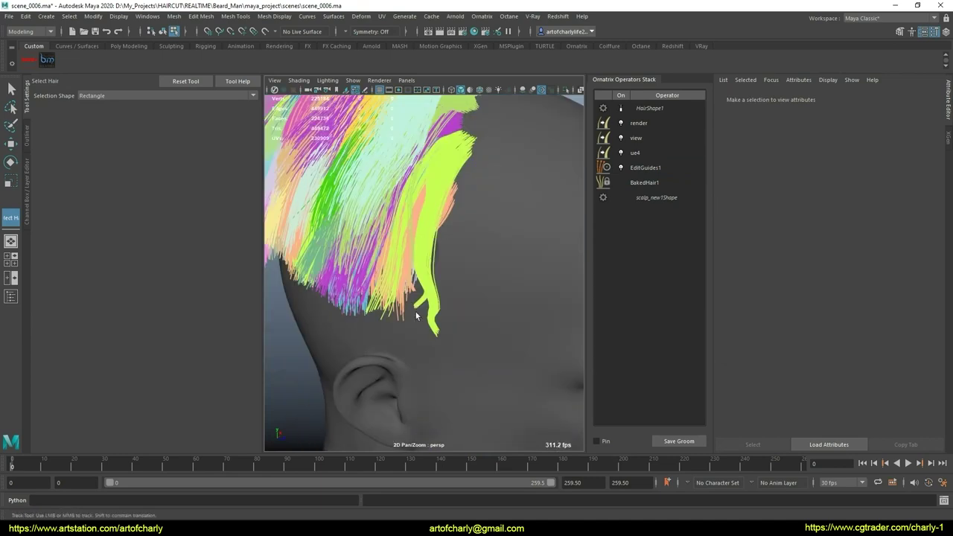
pyautogui.click(463, 328)
pyautogui.scroll(-5, 458, 261)
pyautogui.moveTo(458, 262)
pyautogui.keyDown('alt'); pyautogui.mouseDown()
pyautogui.moveTo(470, 316)
pyautogui.moveTo(480, 310)
pyautogui.moveTo(348, 194)
pyautogui.mouseUp(); pyautogui.keyUp('alt')
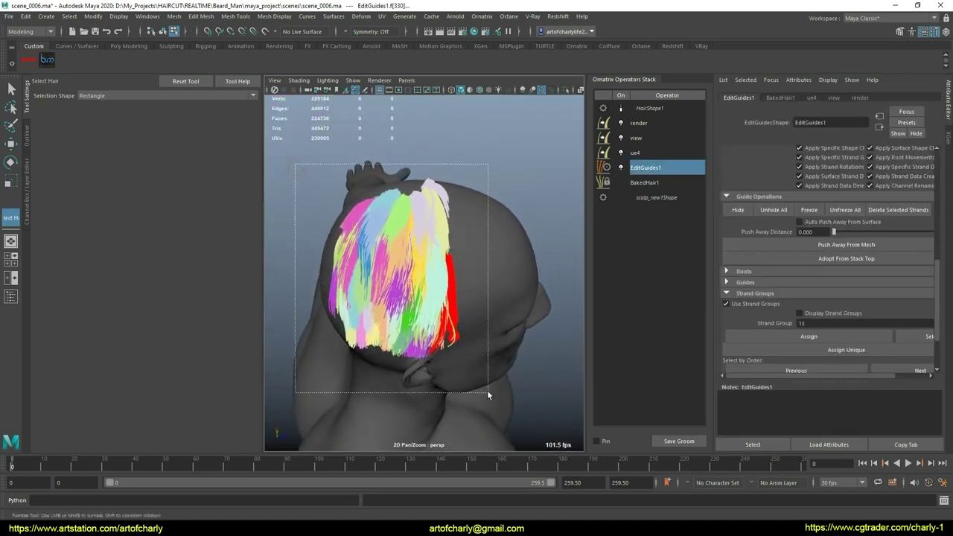
pyautogui.hotkey('ctrl', 'a')
pyautogui.keyDown('alt'); pyautogui.moveTo(462, 317); pyautogui.dragTo(617, 226); pyautogui.keyUp('alt')
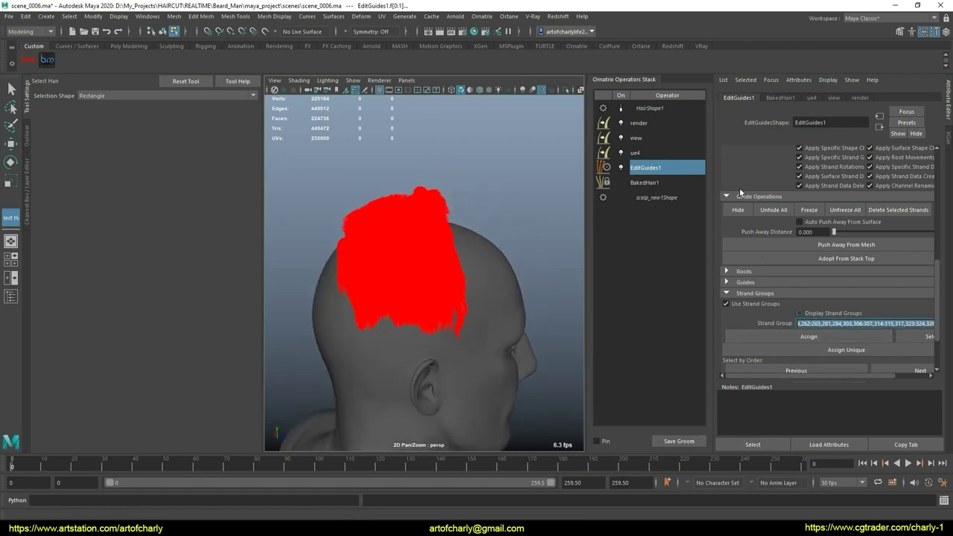
pyautogui.click(622, 108)
pyautogui.moveTo(435, 198)
pyautogui.keyDown('alt'); pyautogui.mouseDown()
pyautogui.moveTo(455, 236)
pyautogui.moveTo(477, 241)
pyautogui.moveTo(453, 213)
pyautogui.mouseUp(); pyautogui.keyUp('alt')
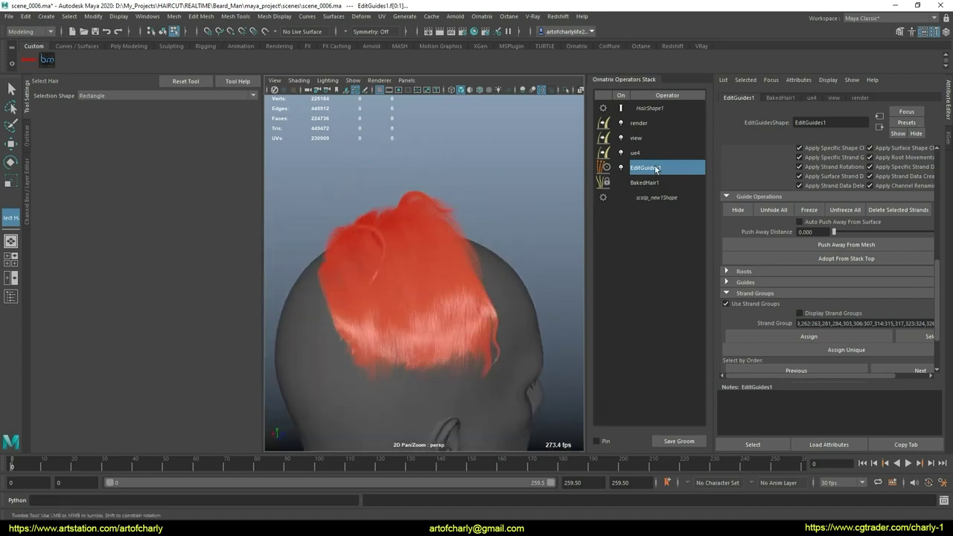
pyautogui.click(627, 111)
pyautogui.moveTo(359, 198)
pyautogui.keyDown('alt'); pyautogui.mouseDown(button='right')
pyautogui.moveTo(368, 234)
pyautogui.moveTo(552, 237)
pyautogui.moveTo(532, 245)
pyautogui.mouseUp(button='right'); pyautogui.keyUp('alt')
pyautogui.moveTo(532, 245)
pyautogui.keyDown('alt'); pyautogui.mouseDown()
pyautogui.moveTo(488, 241)
pyautogui.moveTo(456, 214)
pyautogui.mouseUp(); pyautogui.keyUp('alt')
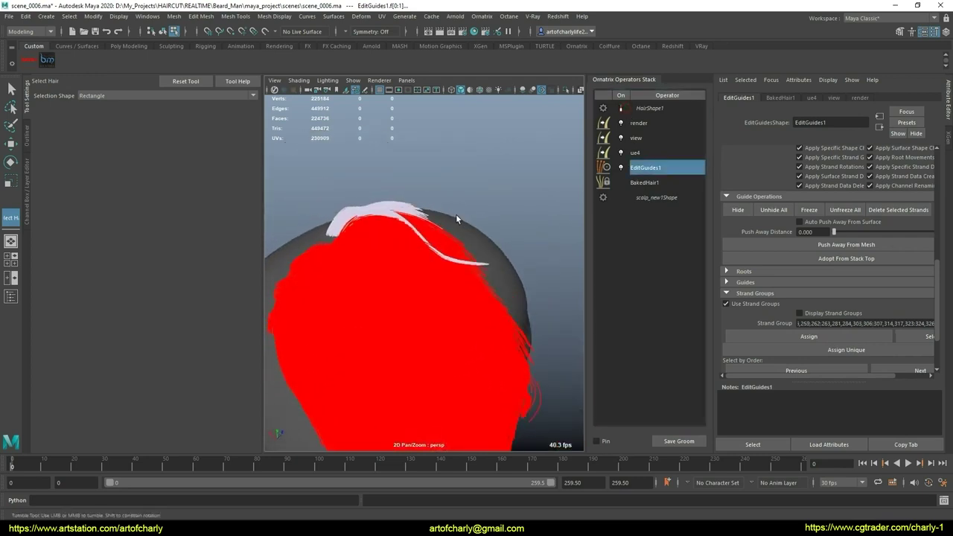
pyautogui.moveTo(427, 273)
pyautogui.keyDown('alt'); pyautogui.mouseDown()
pyautogui.moveTo(410, 268)
pyautogui.moveTo(417, 209)
pyautogui.moveTo(404, 170)
pyautogui.moveTo(442, 263)
pyautogui.mouseUp(); pyautogui.keyUp('alt')
pyautogui.keyDown('alt'); pyautogui.moveTo(442, 263); pyautogui.dragTo(375, 298, button='middle'); pyautogui.keyUp('alt')
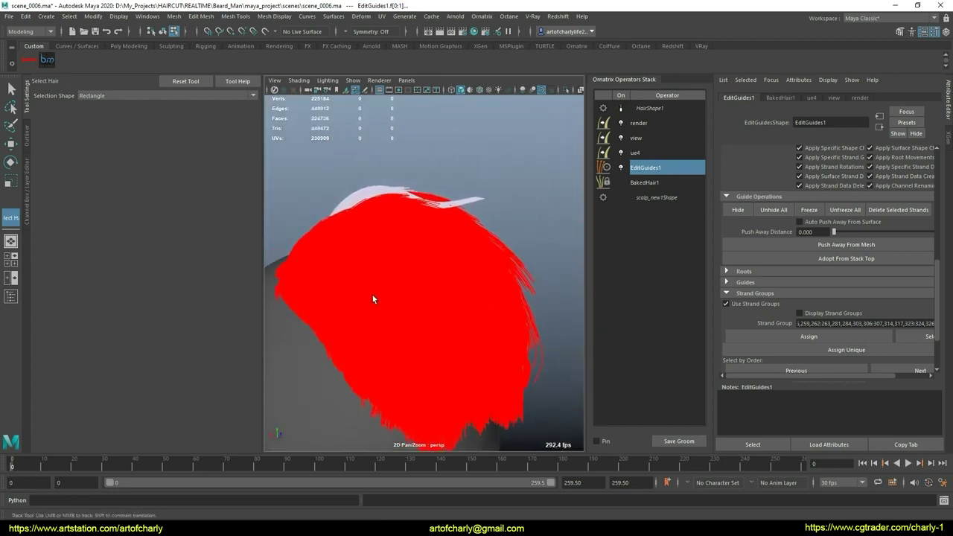
pyautogui.click(739, 212)
pyautogui.moveTo(383, 266)
pyautogui.keyDown('alt'); pyautogui.mouseDown()
pyautogui.moveTo(370, 314)
pyautogui.moveTo(535, 264)
pyautogui.mouseUp(); pyautogui.keyUp('alt')
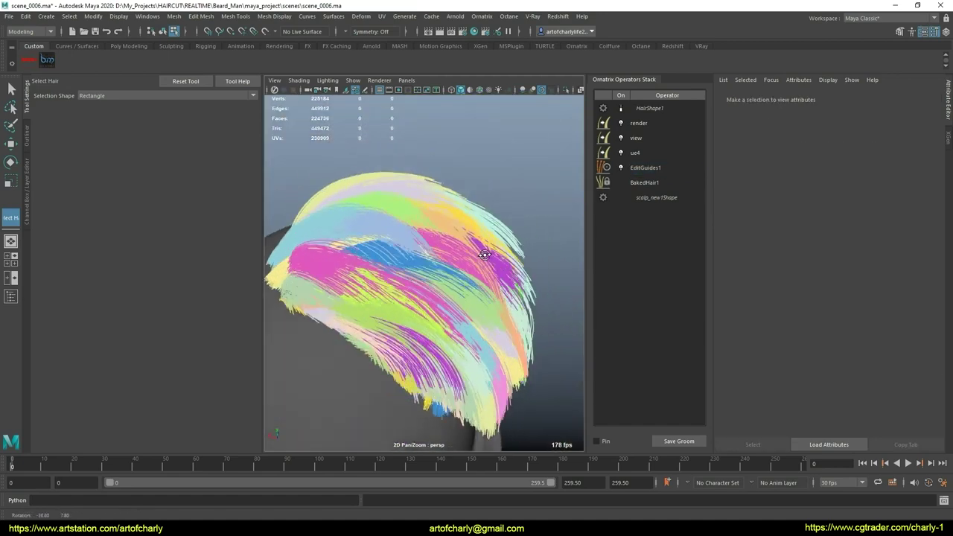
pyautogui.moveTo(516, 297)
pyautogui.keyDown('alt'); pyautogui.mouseDown()
pyautogui.moveTo(484, 203)
pyautogui.moveTo(477, 223)
pyautogui.mouseUp(); pyautogui.keyUp('alt')
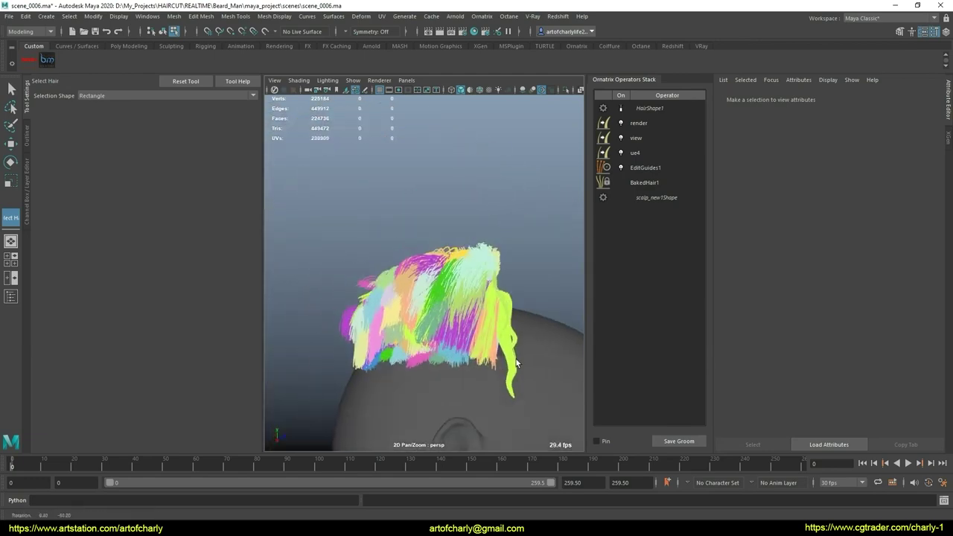
pyautogui.click(645, 167)
pyautogui.keyDown('alt'); pyautogui.moveTo(528, 294); pyautogui.dragTo(520, 314); pyautogui.keyUp('alt')
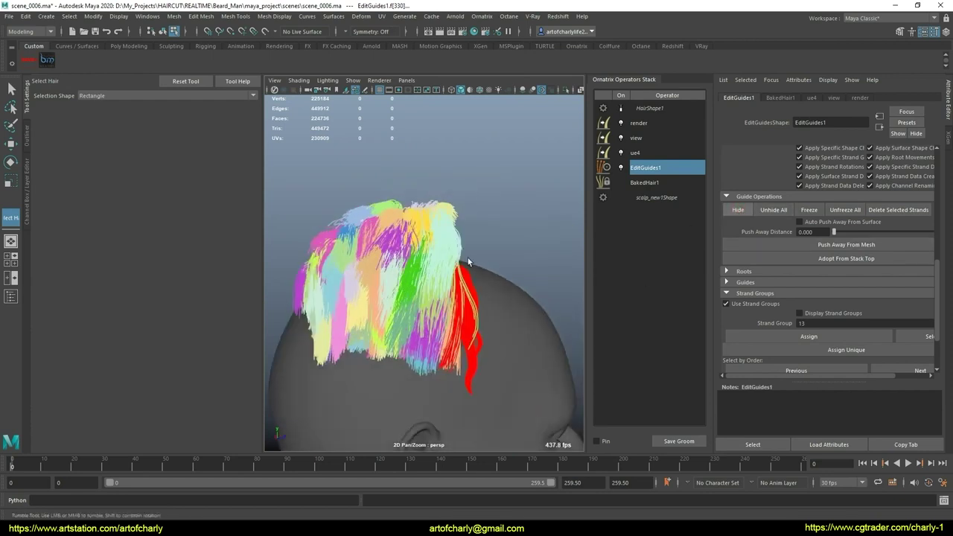
pyautogui.click(468, 263)
pyautogui.moveTo(468, 262)
pyautogui.keyDown('alt'); pyautogui.mouseDown()
pyautogui.moveTo(412, 266)
pyautogui.moveTo(308, 160)
pyautogui.mouseUp(); pyautogui.keyUp('alt')
# Select the hair guides and move in close on the red hair near the ear
pyautogui.click(645, 168)
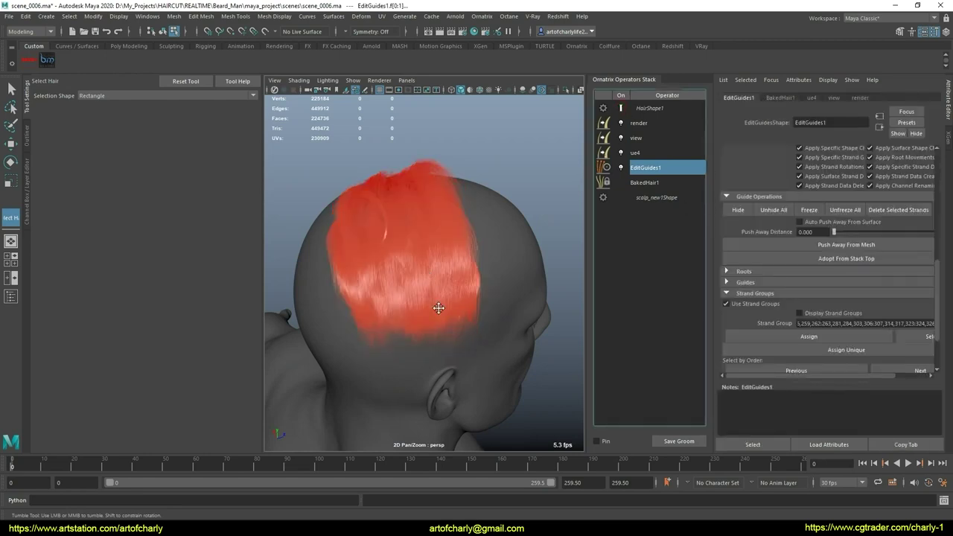
pyautogui.moveTo(439, 307)
pyautogui.keyDown('alt'); pyautogui.mouseDown()
pyautogui.moveTo(457, 330)
pyautogui.moveTo(362, 255)
pyautogui.mouseUp(); pyautogui.keyUp('alt')
pyautogui.scroll(5, 362, 255)
pyautogui.moveTo(494, 294)
pyautogui.keyDown('alt'); pyautogui.mouseDown()
pyautogui.moveTo(447, 260)
pyautogui.moveTo(474, 271)
pyautogui.mouseUp(); pyautogui.keyUp('alt')
pyautogui.scroll(3, 474, 270)
pyautogui.keyDown('alt'); pyautogui.moveTo(464, 234); pyautogui.dragTo(474, 222, button='middle'); pyautogui.keyUp('alt')
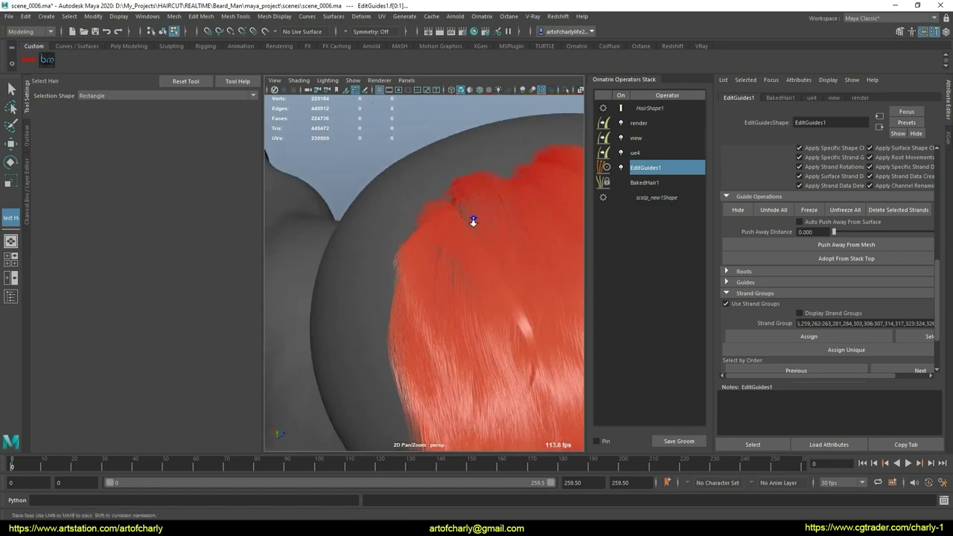
# Narrow the selection to strand group 317 and show the Ornatrix shelf tools
pyautogui.scroll(4, 444, 341)
pyautogui.scroll(3, 430, 261)
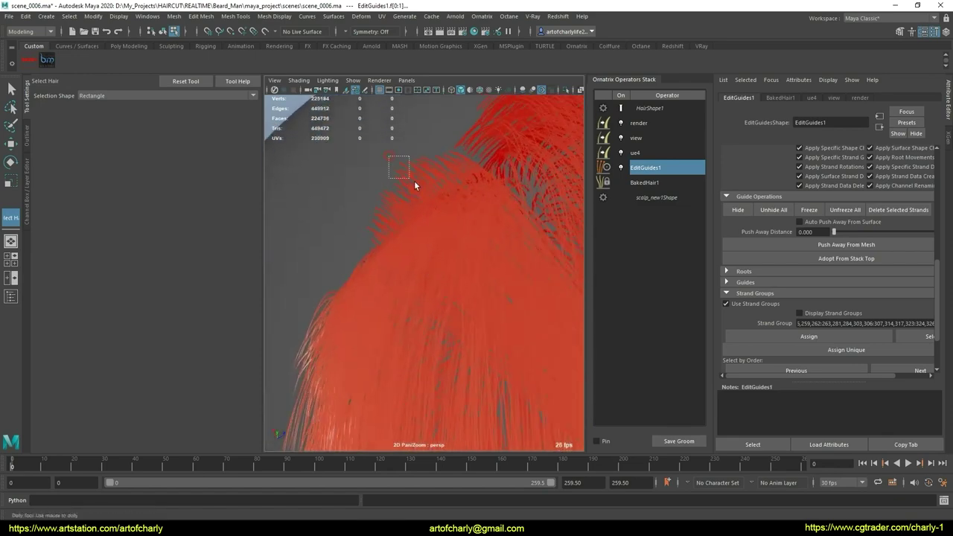
pyautogui.click(414, 185)
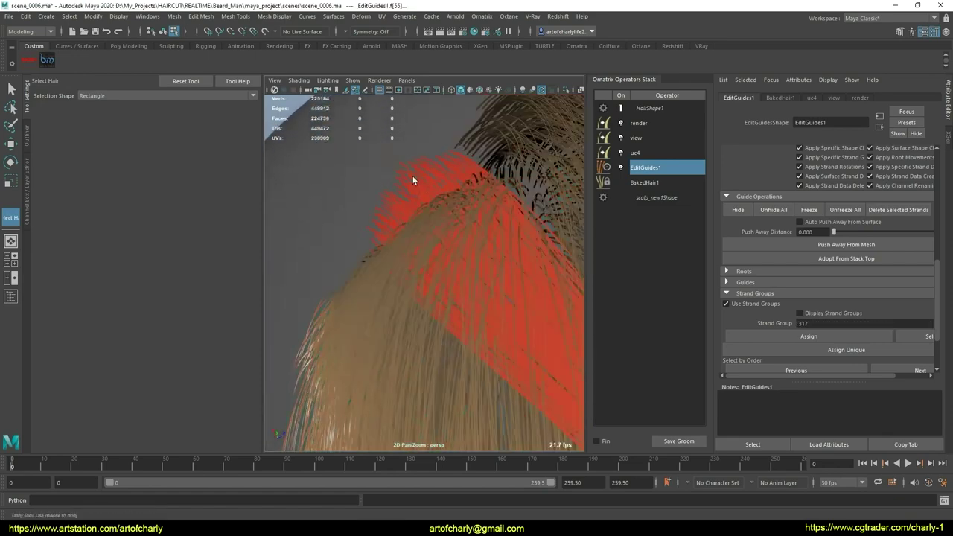
pyautogui.scroll(-4, 415, 179)
pyautogui.moveTo(415, 179)
pyautogui.keyDown('alt'); pyautogui.mouseDown()
pyautogui.moveTo(506, 187)
pyautogui.moveTo(406, 227)
pyautogui.moveTo(496, 213)
pyautogui.moveTo(419, 208)
pyautogui.mouseUp(); pyautogui.keyUp('alt')
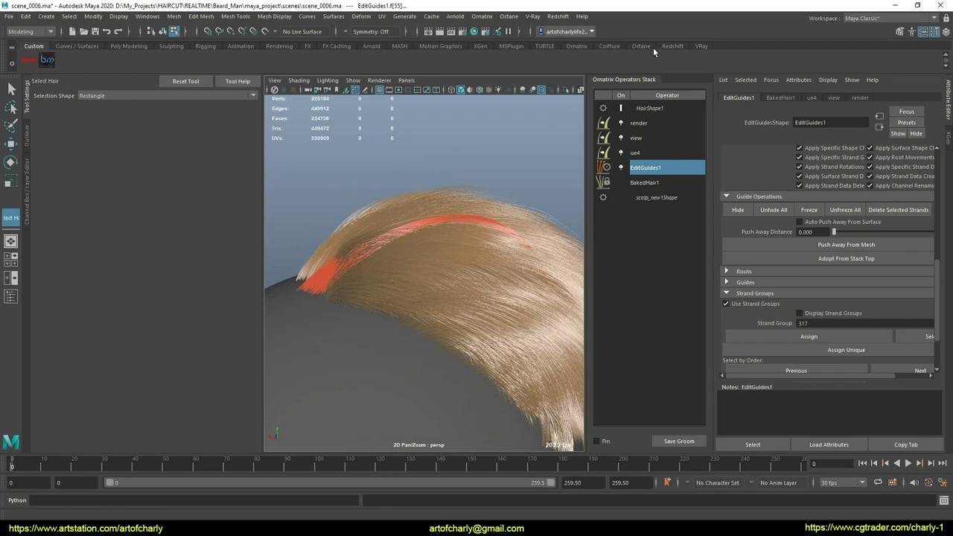
pyautogui.click(569, 48)
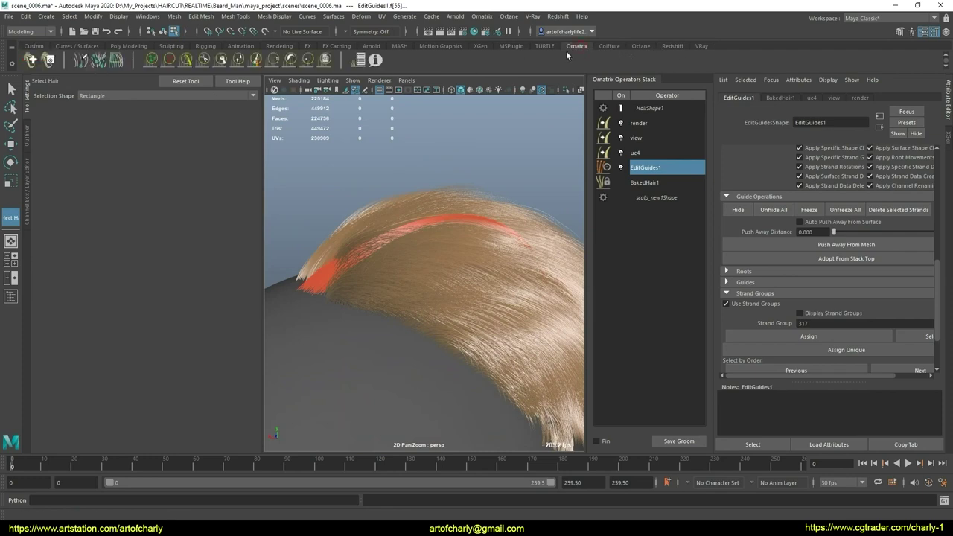
# Activate the Comb Brush with the Local combing algorithm and Elastic Mode on
pyautogui.click(179, 63)
pyautogui.scroll(-3, 108, 343)
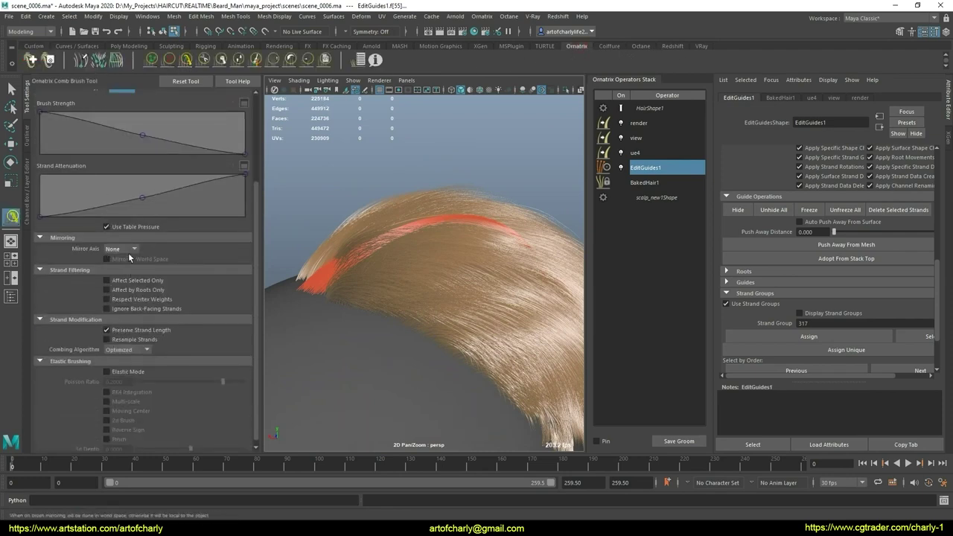
pyautogui.click(127, 370)
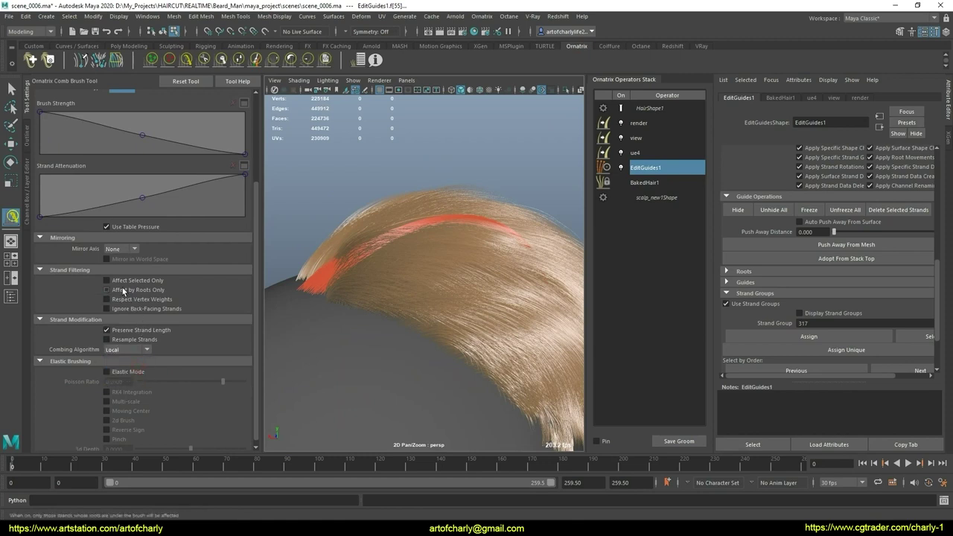
pyautogui.moveTo(434, 285); pyautogui.dragTo(474, 284)
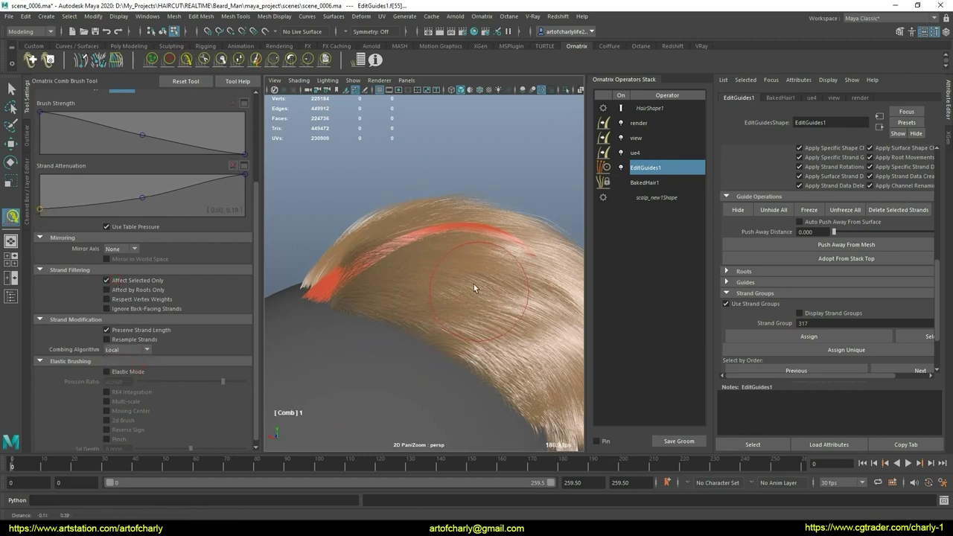
pyautogui.scroll(-1, 161, 369)
pyautogui.click(107, 367)
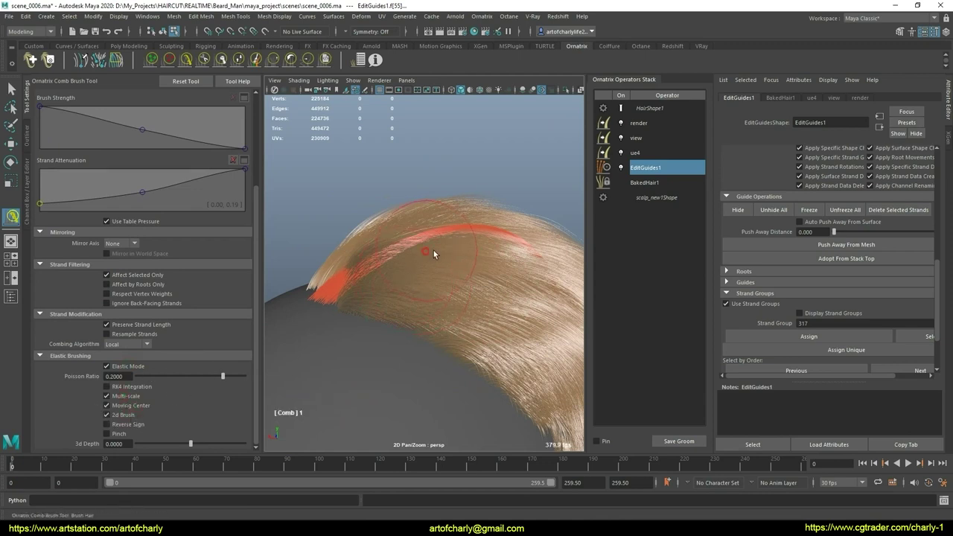
# Comb strand group 317 into an arc over the crown, then turn Elastic Mode off
pyautogui.moveTo(458, 244)
pyautogui.mouseDown()
pyautogui.moveTo(450, 272)
pyautogui.moveTo(442, 266)
pyautogui.moveTo(447, 288)
pyautogui.mouseUp()
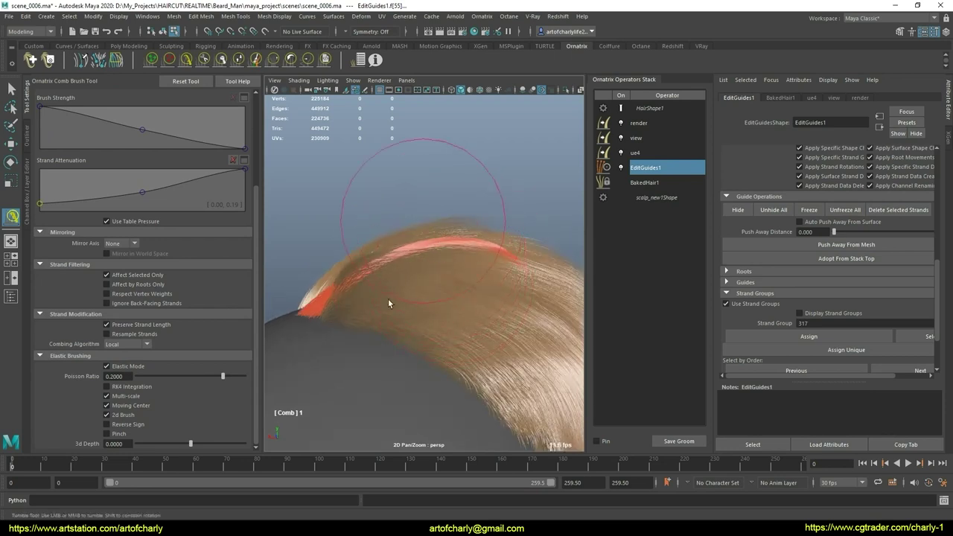
pyautogui.moveTo(382, 266); pyautogui.dragTo(385, 323)
pyautogui.moveTo(378, 289)
pyautogui.mouseDown()
pyautogui.moveTo(455, 314)
pyautogui.moveTo(517, 262)
pyautogui.mouseUp()
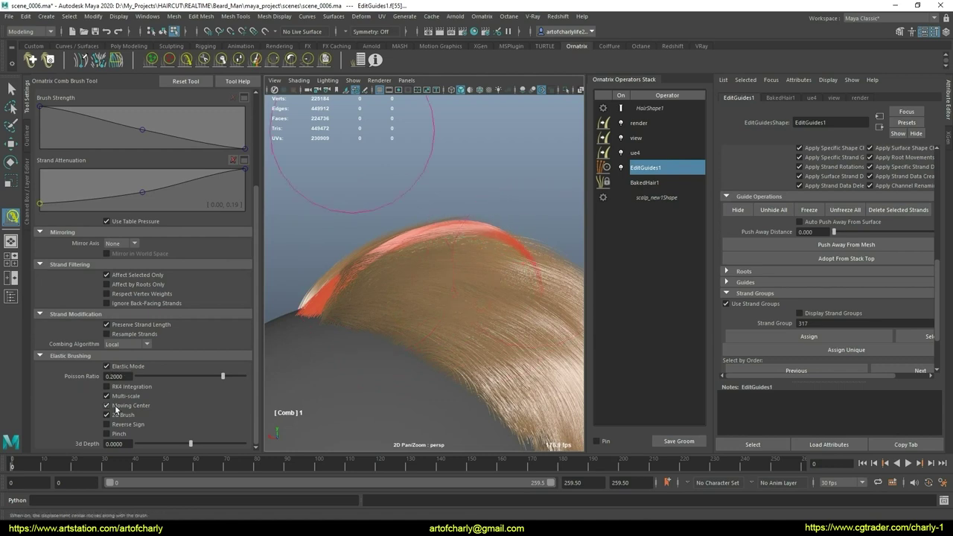
pyautogui.click(106, 366)
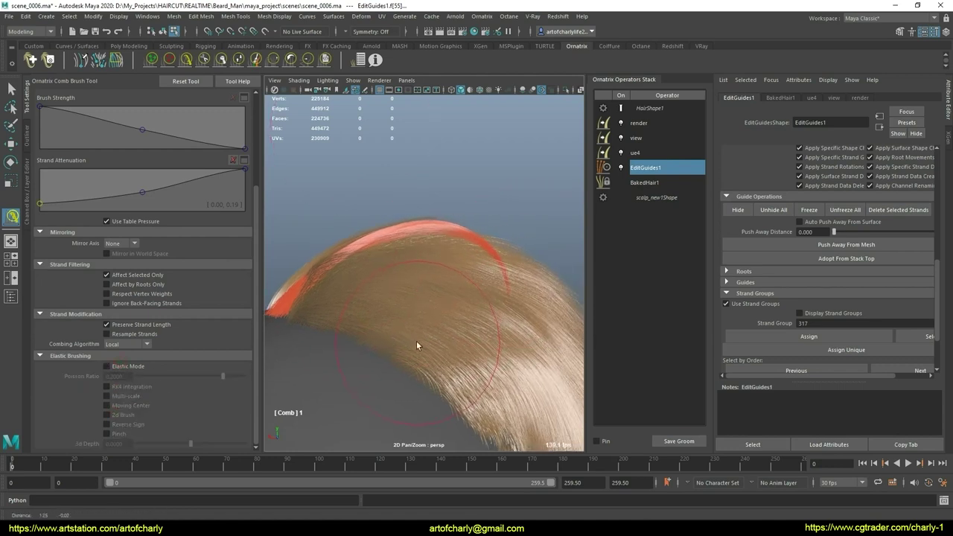
pyautogui.keyDown('alt'); pyautogui.moveTo(416, 340); pyautogui.dragTo(430, 301, button='right'); pyautogui.keyUp('alt')
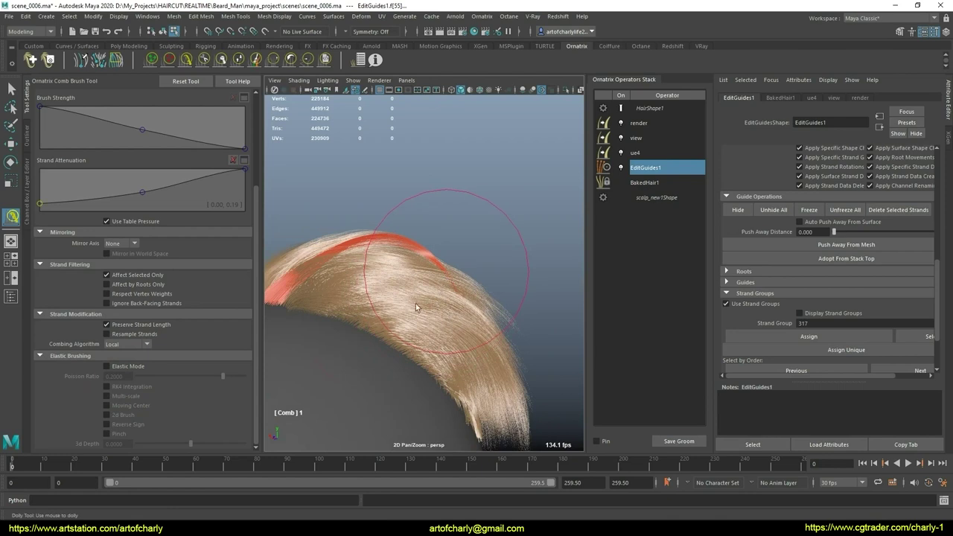
pyautogui.keyDown('alt'); pyautogui.moveTo(416, 304); pyautogui.dragTo(512, 271); pyautogui.keyUp('alt')
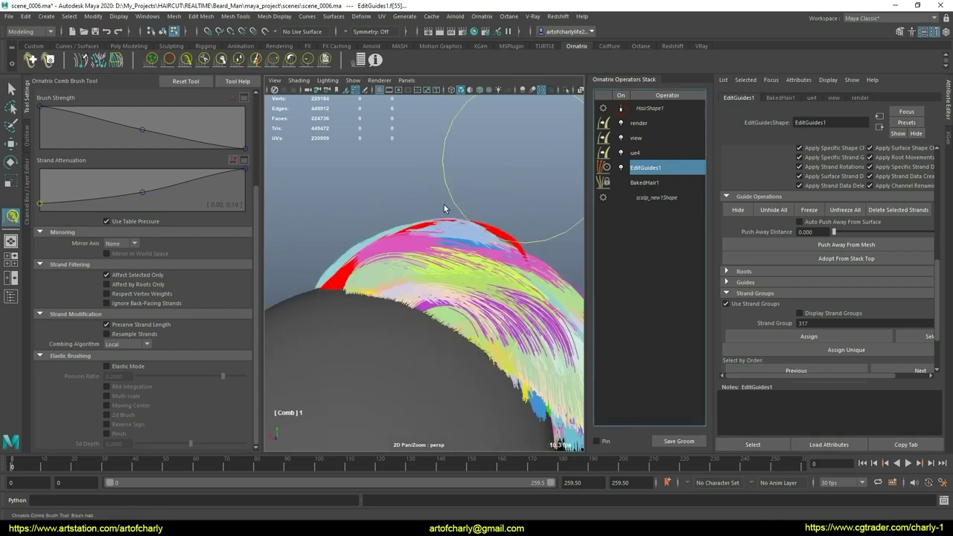
# Look around the combed hair and switch to the Ornatrix Smooth Brush
pyautogui.moveTo(447, 207)
pyautogui.keyDown('alt'); pyautogui.mouseDown()
pyautogui.moveTo(438, 269)
pyautogui.moveTo(403, 280)
pyautogui.moveTo(408, 321)
pyautogui.mouseUp(); pyautogui.keyUp('alt')
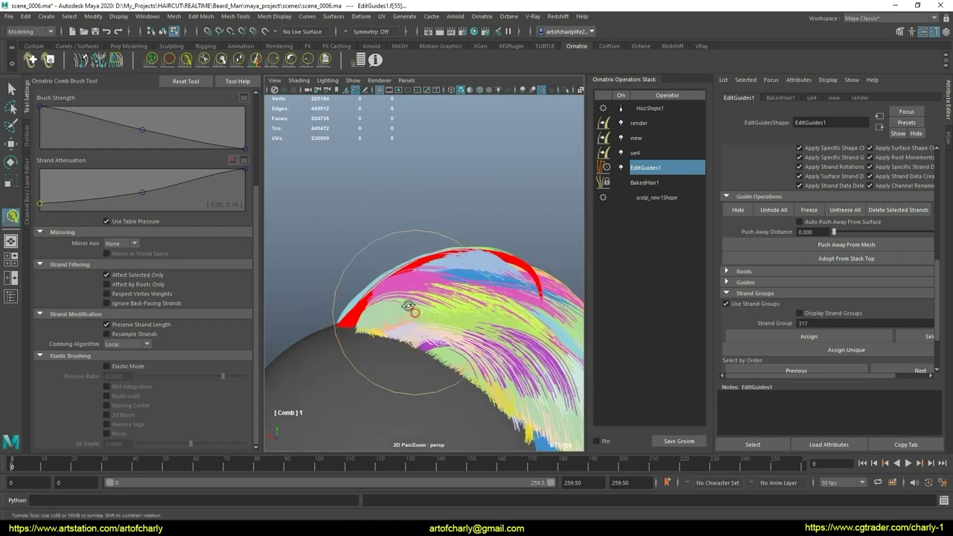
pyautogui.moveTo(408, 321)
pyautogui.keyDown('alt'); pyautogui.mouseDown()
pyautogui.moveTo(459, 269)
pyautogui.moveTo(419, 315)
pyautogui.moveTo(389, 315)
pyautogui.moveTo(478, 298)
pyautogui.moveTo(430, 305)
pyautogui.moveTo(494, 318)
pyautogui.moveTo(495, 292)
pyautogui.moveTo(485, 283)
pyautogui.moveTo(535, 292)
pyautogui.mouseUp(); pyautogui.keyUp('alt')
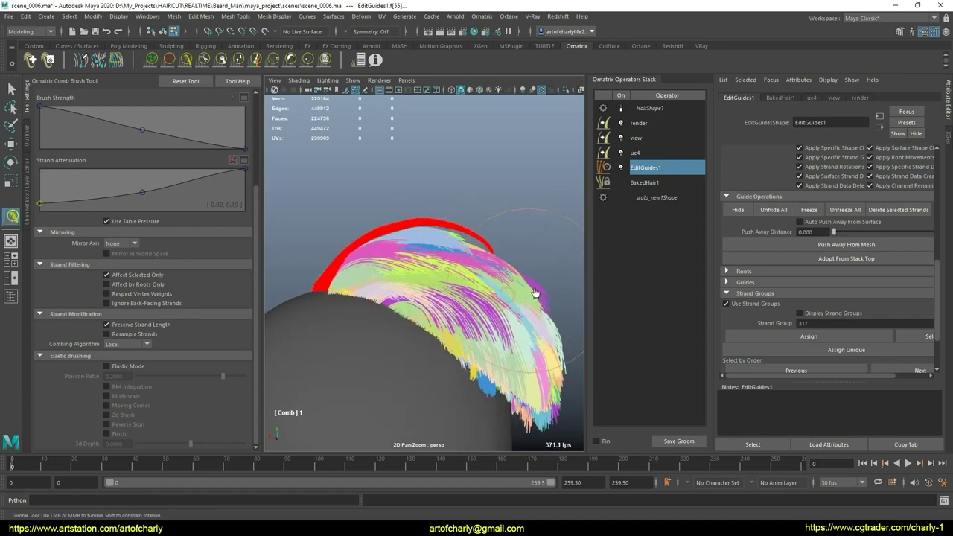
pyautogui.click(308, 59)
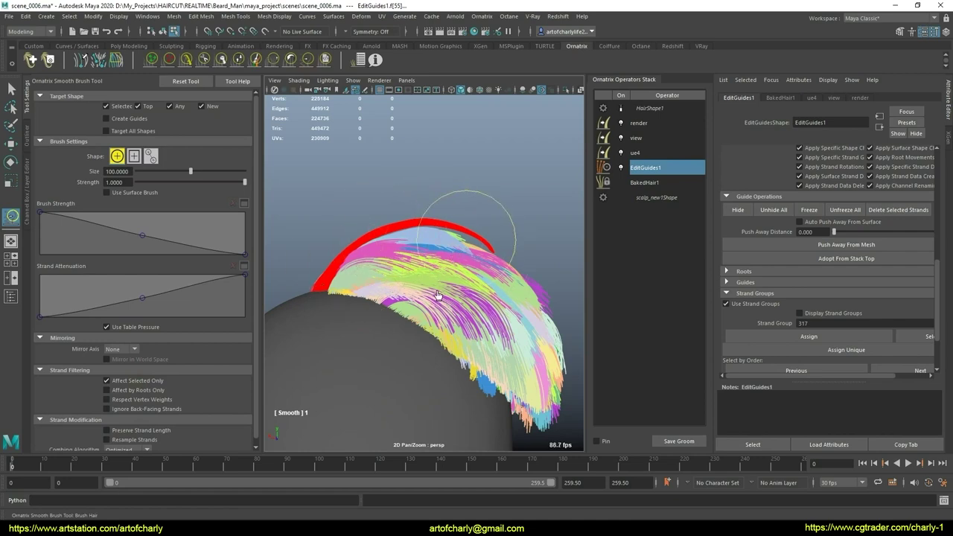
# Return to the Select Tool (Q) so strand group 317's red highlight disappears
pyautogui.press('q')
pyautogui.keyDown('alt'); pyautogui.moveTo(442, 294); pyautogui.dragTo(477, 298); pyautogui.keyUp('alt')
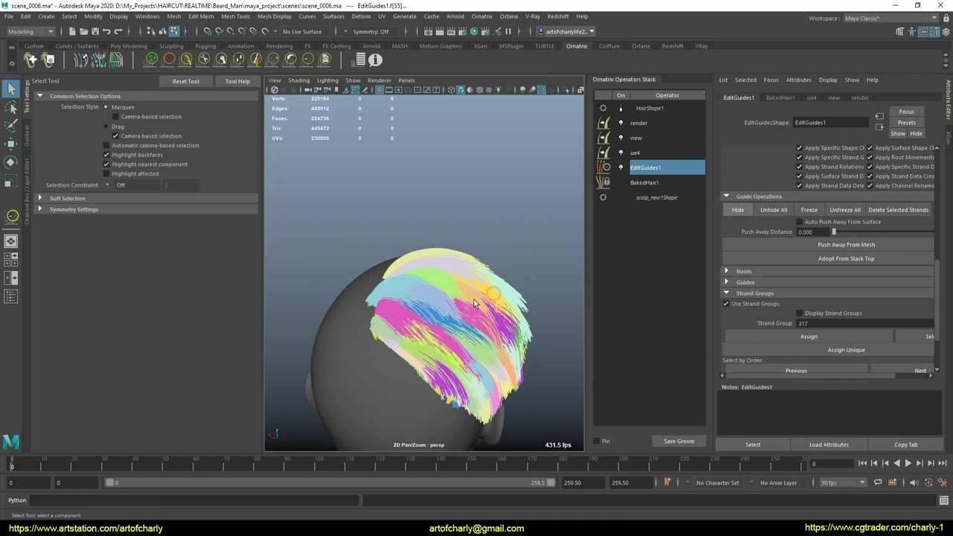
pyautogui.moveTo(472, 226)
pyautogui.keyDown('alt'); pyautogui.mouseDown()
pyautogui.moveTo(423, 274)
pyautogui.moveTo(471, 256)
pyautogui.mouseUp(); pyautogui.keyUp('alt')
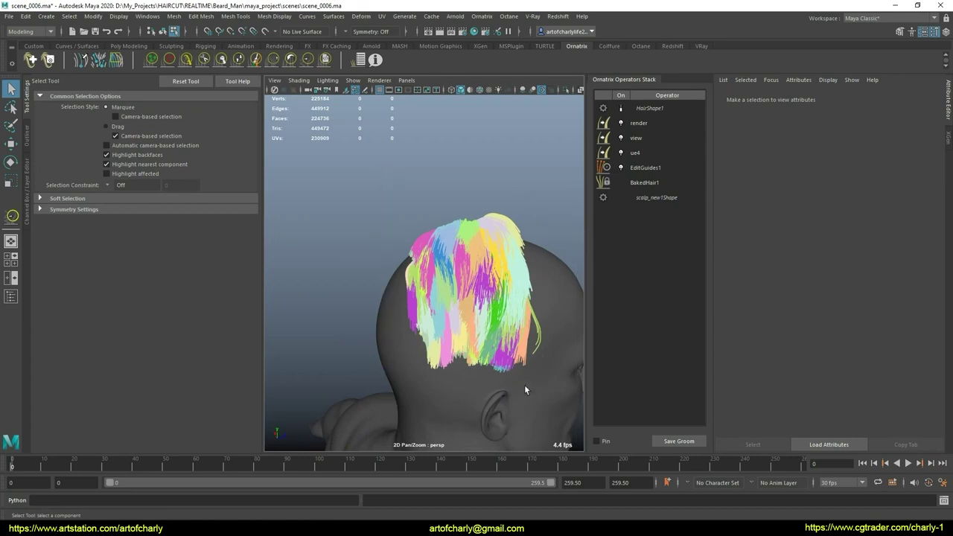
# Reopen EditGuides1 and toggle Edit Strands off and on, selecting all 14427 strands
pyautogui.doubleClick(646, 169)
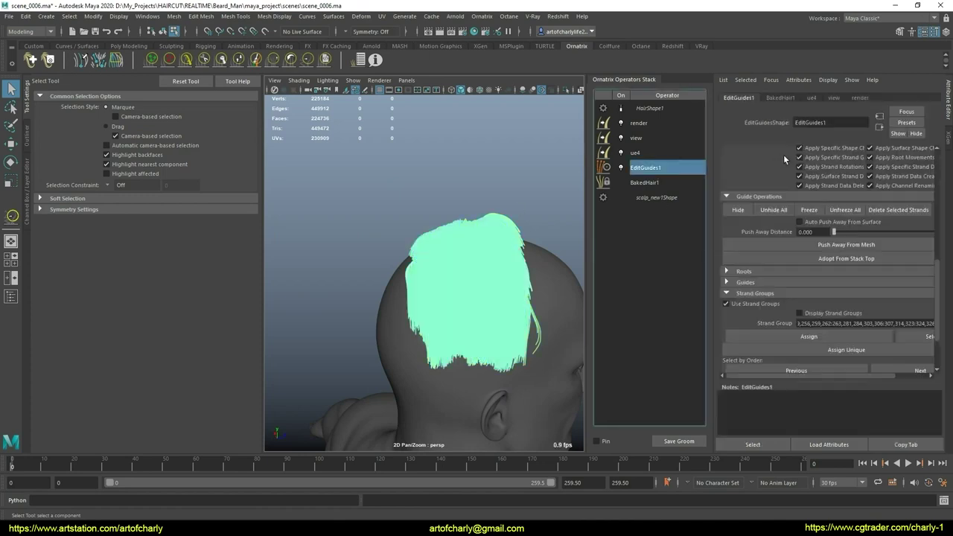
pyautogui.scroll(3, 789, 194)
pyautogui.scroll(3, 817, 232)
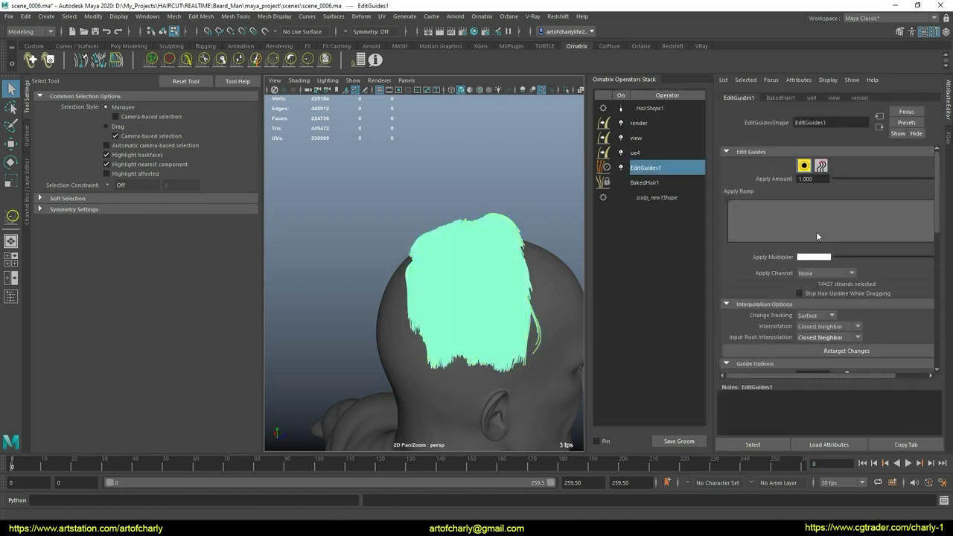
pyautogui.click(804, 167)
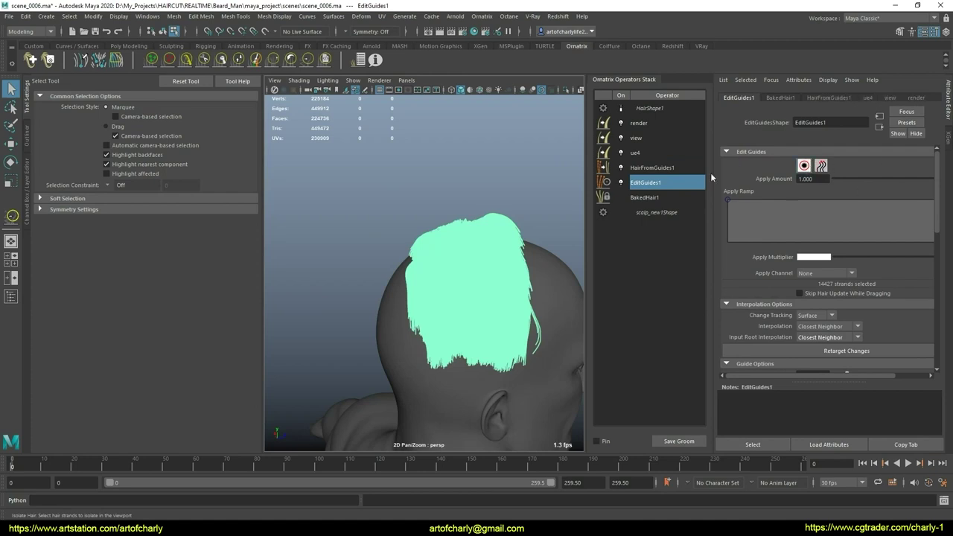
pyautogui.click(804, 167)
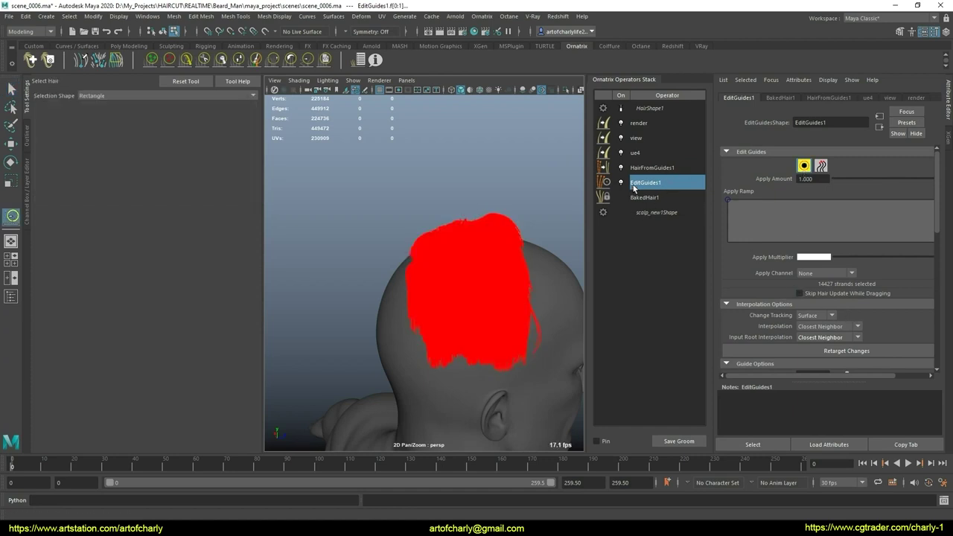
# Delete the stray HairFromGuides1 operator from the Ornatrix stack
pyautogui.rightClick(650, 168)
pyautogui.click(678, 234)
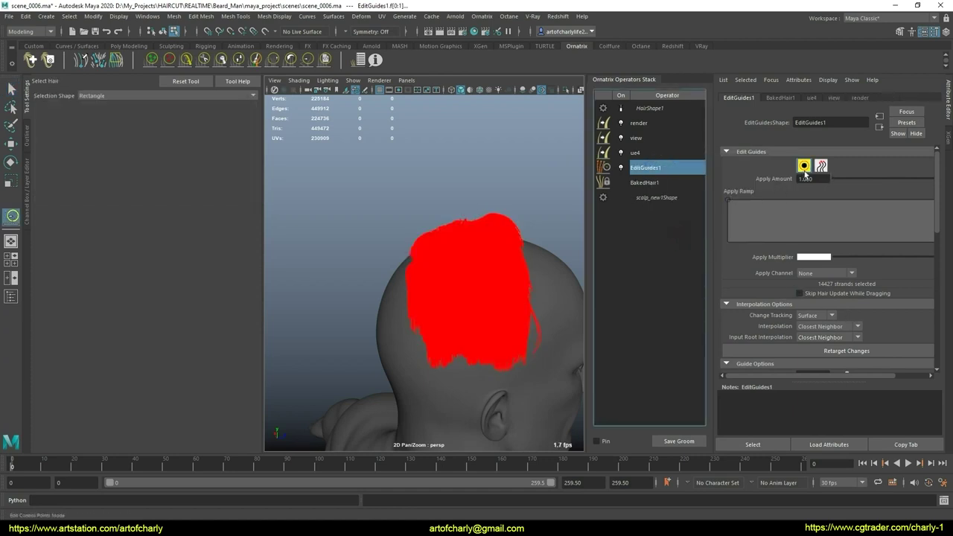
pyautogui.keyDown('alt'); pyautogui.moveTo(525, 288); pyautogui.dragTo(513, 277, button='middle'); pyautogui.keyUp('alt')
pyautogui.scroll(-3, 774, 272)
pyautogui.scroll(-3, 770, 280)
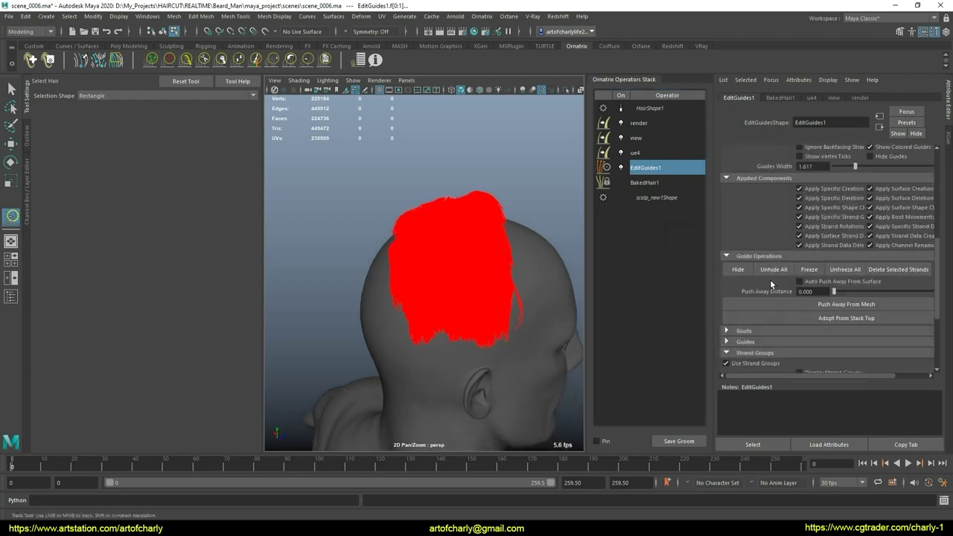
pyautogui.scroll(-3, 770, 279)
pyautogui.scroll(3, 771, 279)
pyautogui.scroll(2, 770, 279)
pyautogui.scroll(-3, 758, 258)
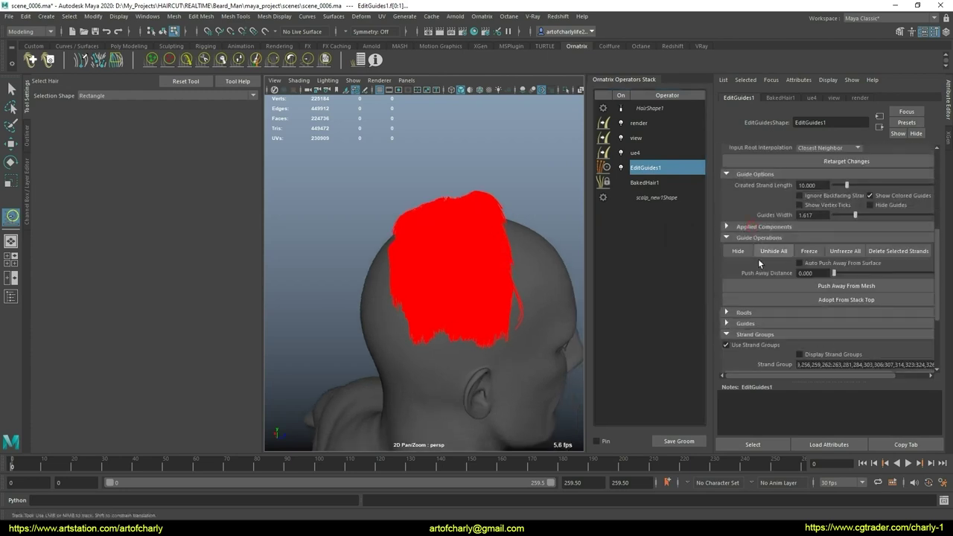
pyautogui.scroll(-2, 779, 269)
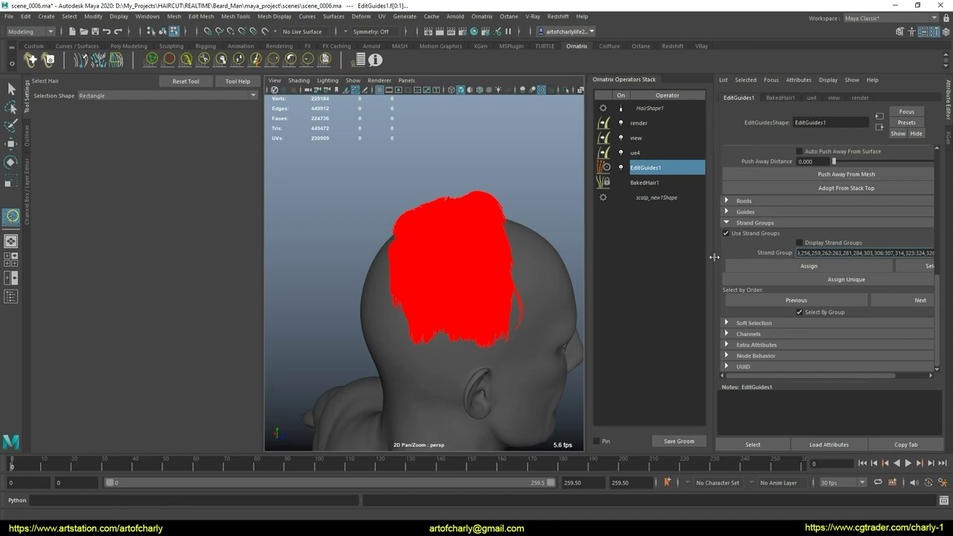
# Copy the Strand Group ID list, reselect EditGuides1, and add a Clump operator above it
pyautogui.moveTo(713, 257); pyautogui.dragTo(624, 247)
pyautogui.click(803, 259)
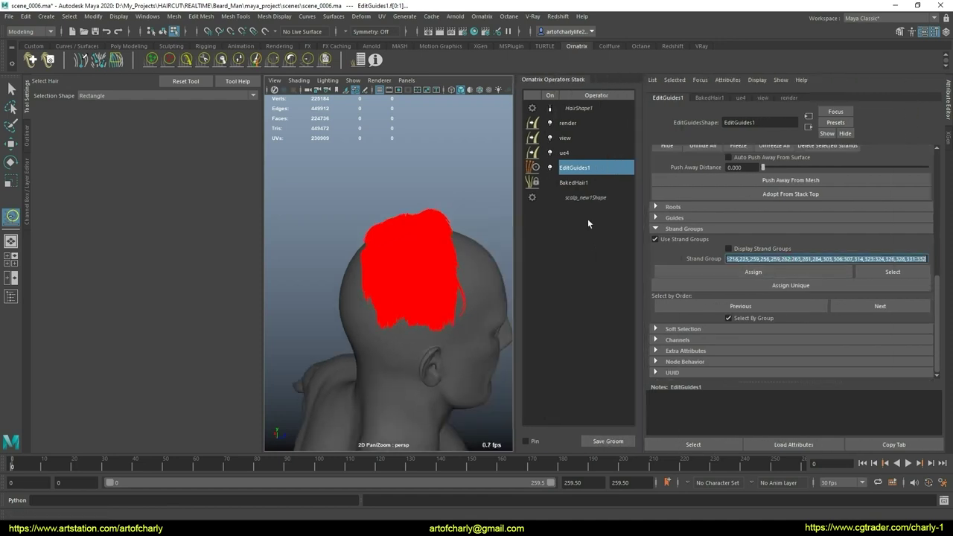
pyautogui.click(571, 153)
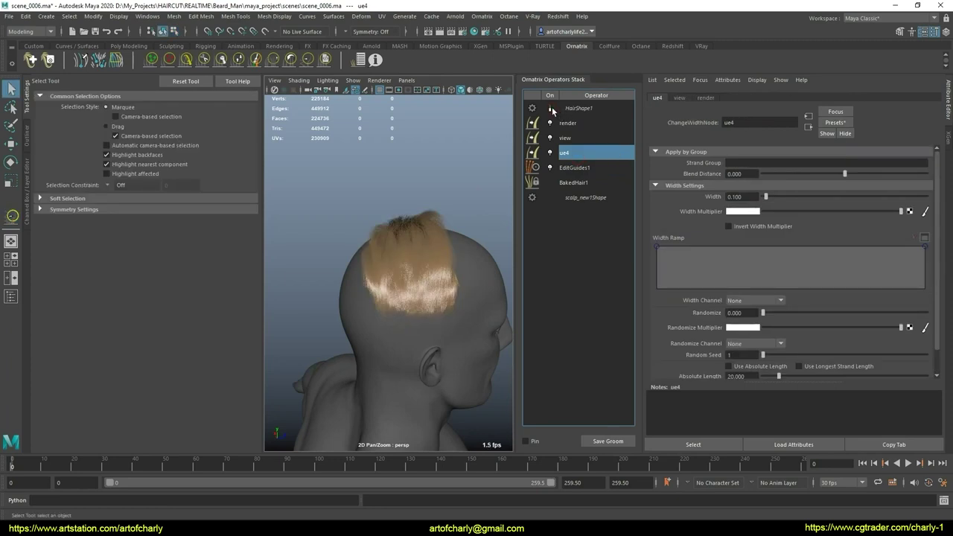
pyautogui.click(609, 169)
pyautogui.scroll(3, 482, 210)
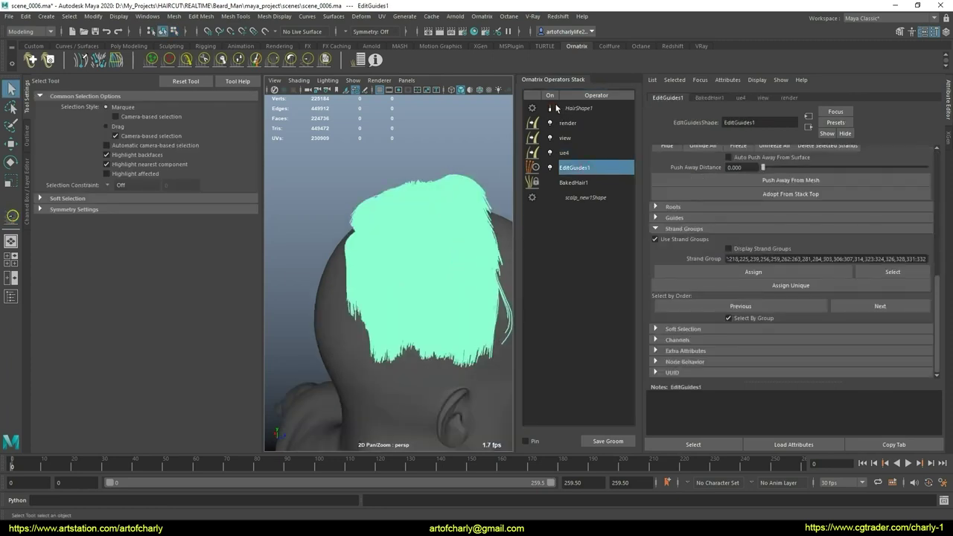
pyautogui.click(482, 16)
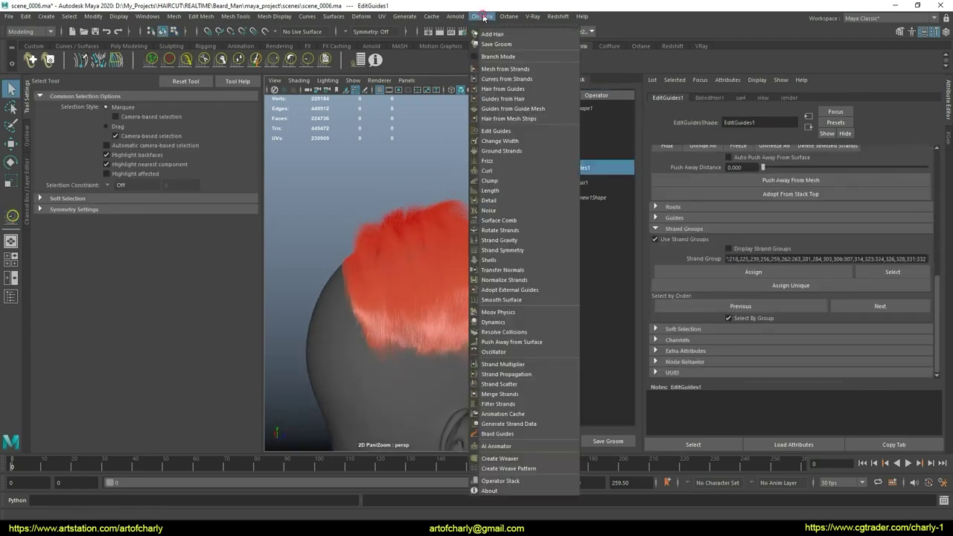
pyautogui.click(492, 181)
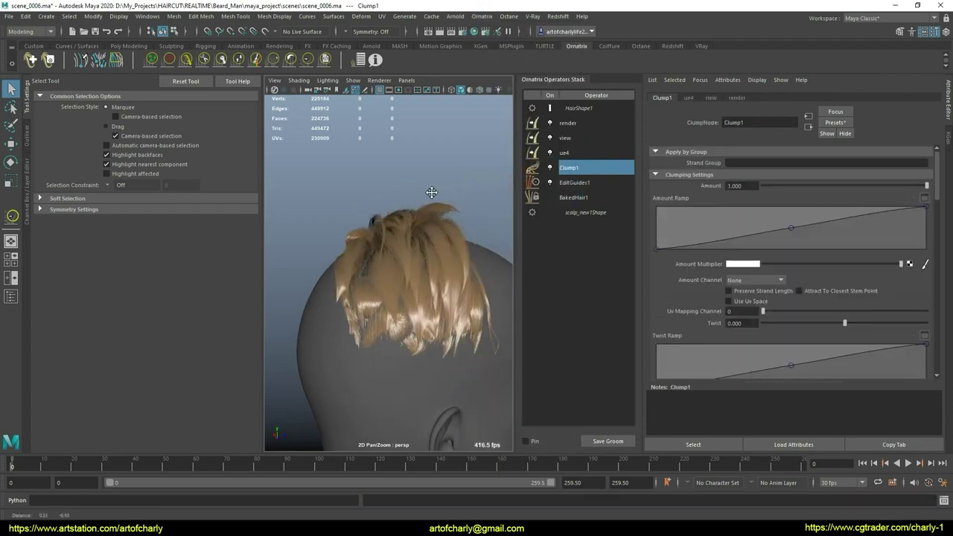
# Paste the guides' strand IDs into Clump1's Strand Group field and inspect the clumps
pyautogui.click(742, 163)
pyautogui.hotkey('ctrl', 'v')
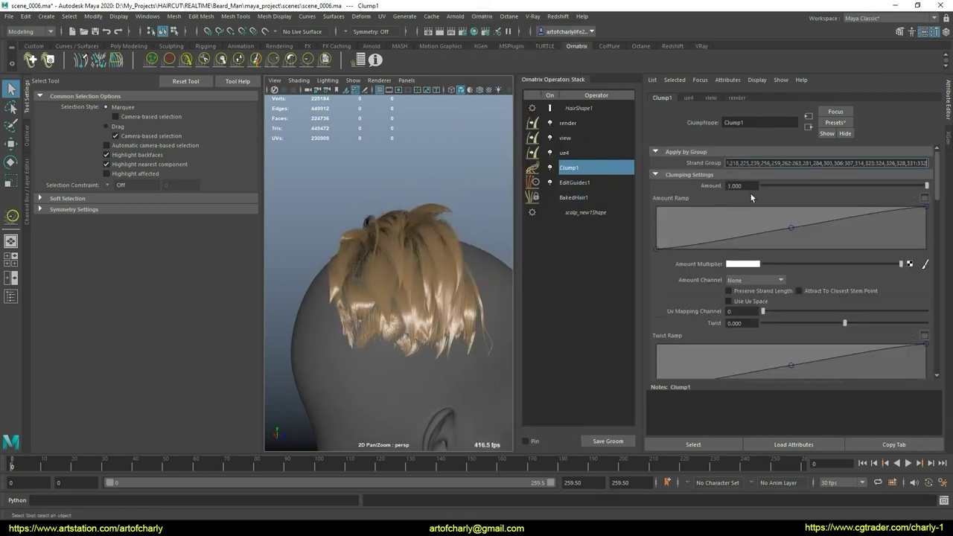
pyautogui.press('Return')
pyautogui.keyDown('alt'); pyautogui.moveTo(422, 235); pyautogui.dragTo(456, 258); pyautogui.keyUp('alt')
pyautogui.scroll(-3, 703, 269)
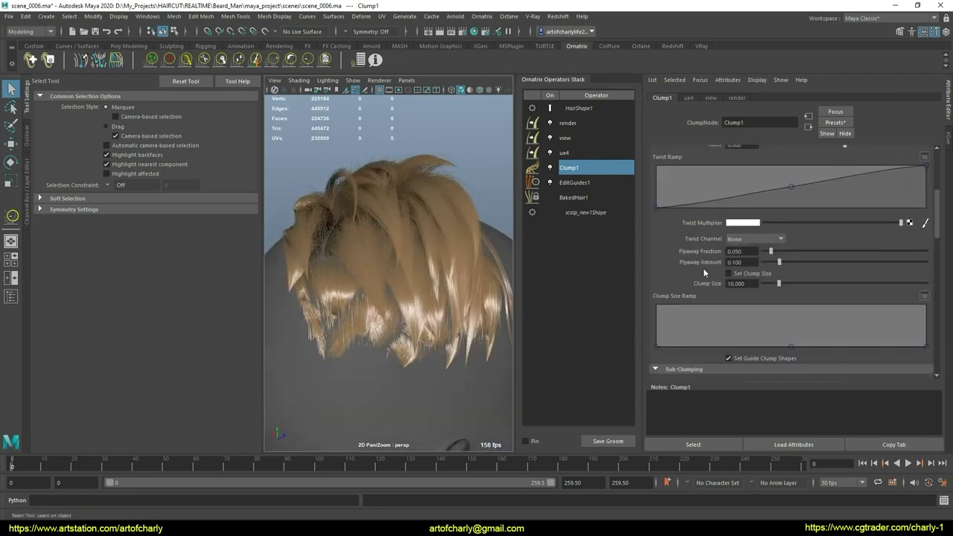
pyautogui.scroll(-3, 704, 268)
pyautogui.scroll(-2, 703, 268)
pyautogui.moveTo(389, 301)
pyautogui.keyDown('alt'); pyautogui.mouseDown()
pyautogui.moveTo(428, 296)
pyautogui.moveTo(372, 276)
pyautogui.moveTo(383, 279)
pyautogui.moveTo(416, 377)
pyautogui.moveTo(440, 357)
pyautogui.mouseUp(); pyautogui.keyUp('alt')
pyautogui.scroll(2, 713, 262)
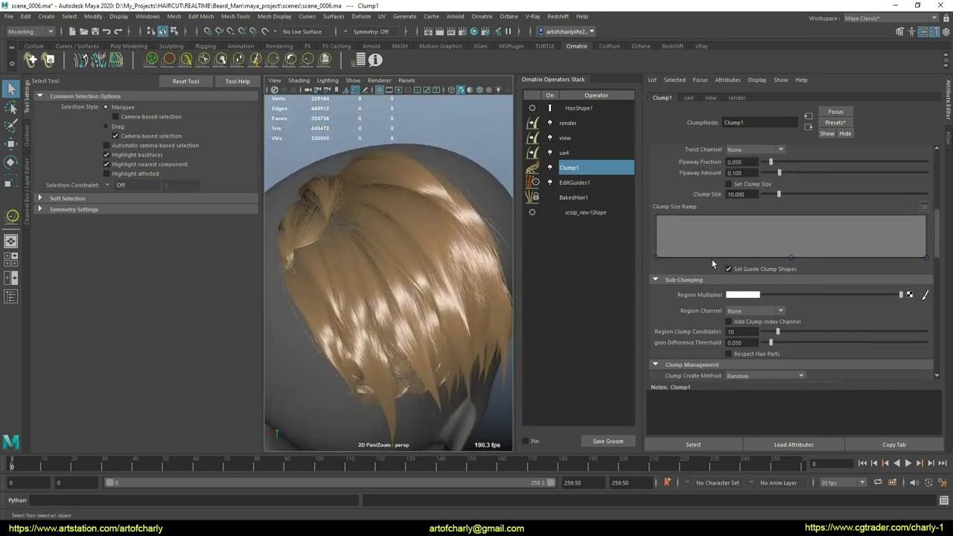
pyautogui.scroll(2, 713, 263)
pyautogui.scroll(2, 717, 276)
# Turn on Preserve Strand Length so clumped strands keep their original length
pyautogui.click(728, 261)
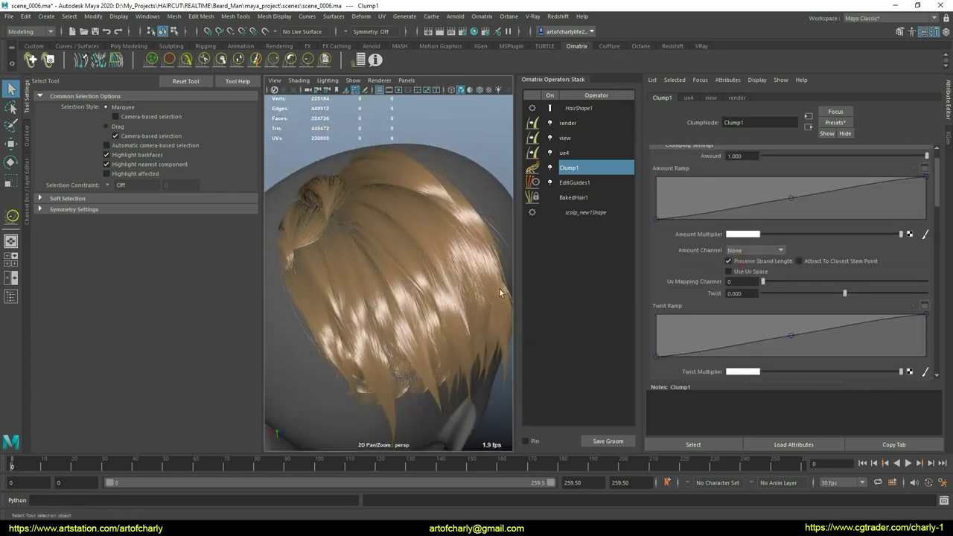
pyautogui.moveTo(447, 283)
pyautogui.keyDown('alt'); pyautogui.mouseDown()
pyautogui.moveTo(421, 221)
pyautogui.moveTo(483, 260)
pyautogui.mouseUp(); pyautogui.keyUp('alt')
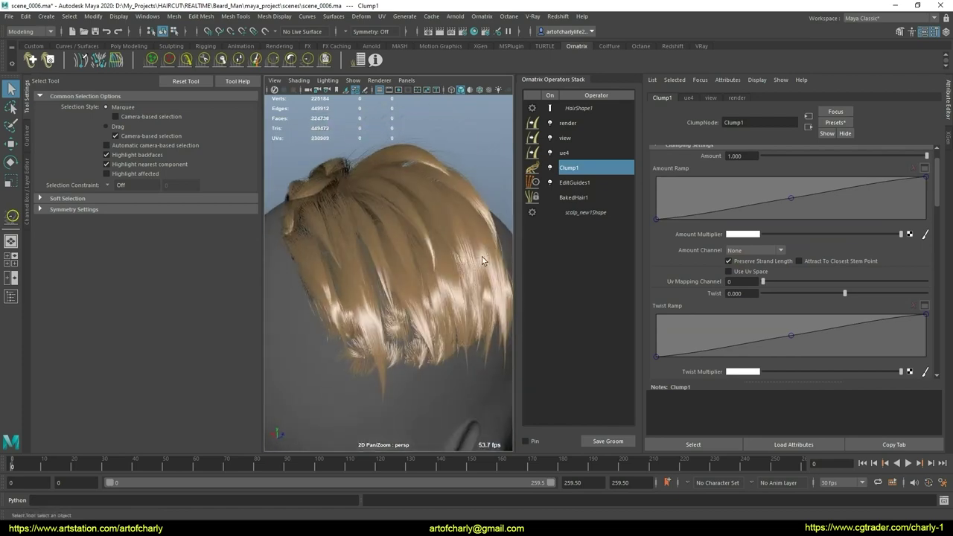
pyautogui.click(741, 262)
pyautogui.moveTo(417, 267)
pyautogui.keyDown('alt'); pyautogui.mouseDown()
pyautogui.moveTo(353, 210)
pyautogui.moveTo(419, 340)
pyautogui.moveTo(415, 261)
pyautogui.moveTo(398, 241)
pyautogui.moveTo(432, 266)
pyautogui.moveTo(447, 315)
pyautogui.moveTo(436, 256)
pyautogui.moveTo(516, 249)
pyautogui.moveTo(379, 258)
pyautogui.moveTo(468, 256)
pyautogui.moveTo(486, 297)
pyautogui.moveTo(420, 294)
pyautogui.moveTo(268, 257)
pyautogui.moveTo(297, 254)
pyautogui.mouseUp(); pyautogui.keyUp('alt')
pyautogui.keyDown('alt'); pyautogui.moveTo(447, 295); pyautogui.dragTo(422, 241); pyautogui.keyUp('alt')
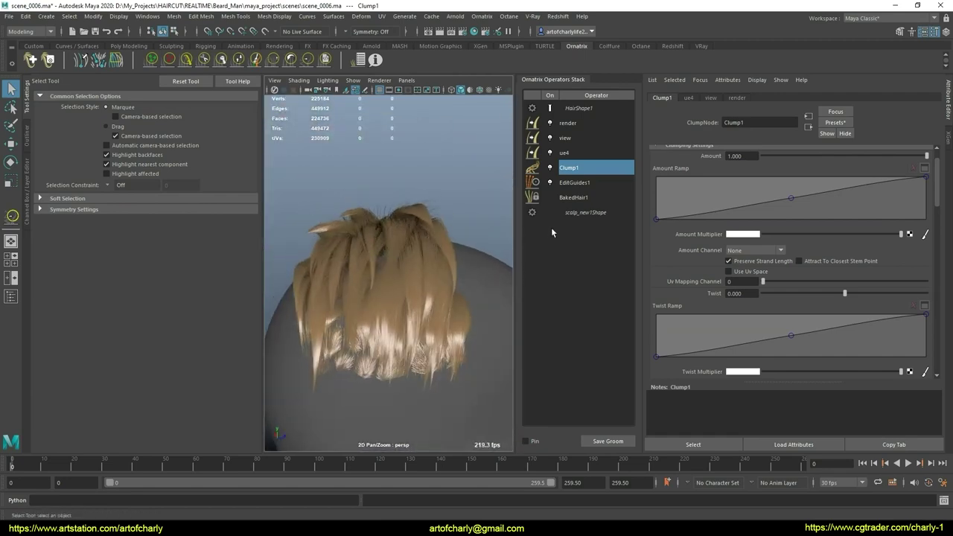
# Try Clump Count values in Clump Management, settling on 100
pyautogui.scroll(2, 736, 260)
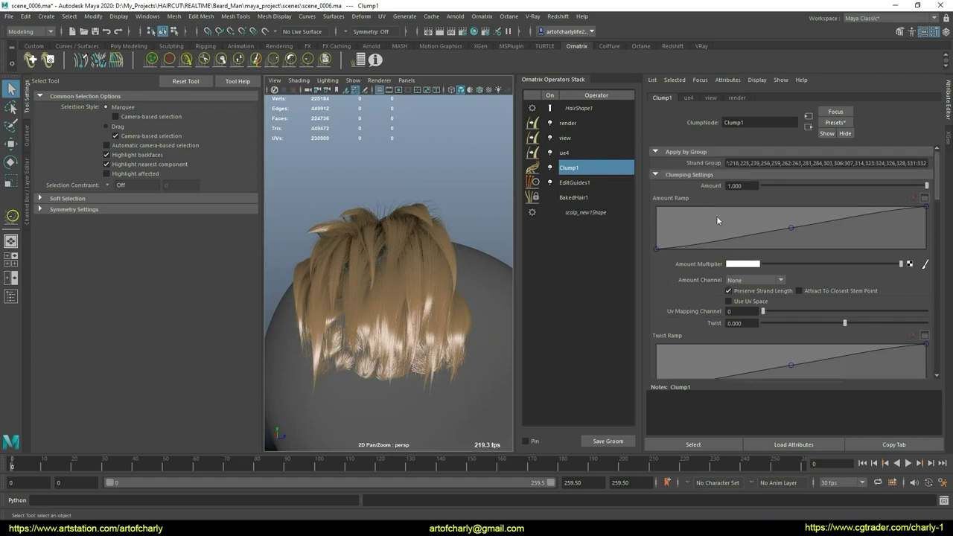
pyautogui.scroll(-2, 716, 220)
pyautogui.scroll(-3, 717, 260)
pyautogui.moveTo(372, 289)
pyautogui.keyDown('alt'); pyautogui.mouseDown()
pyautogui.moveTo(427, 309)
pyautogui.moveTo(419, 273)
pyautogui.moveTo(383, 296)
pyautogui.mouseUp(); pyautogui.keyUp('alt')
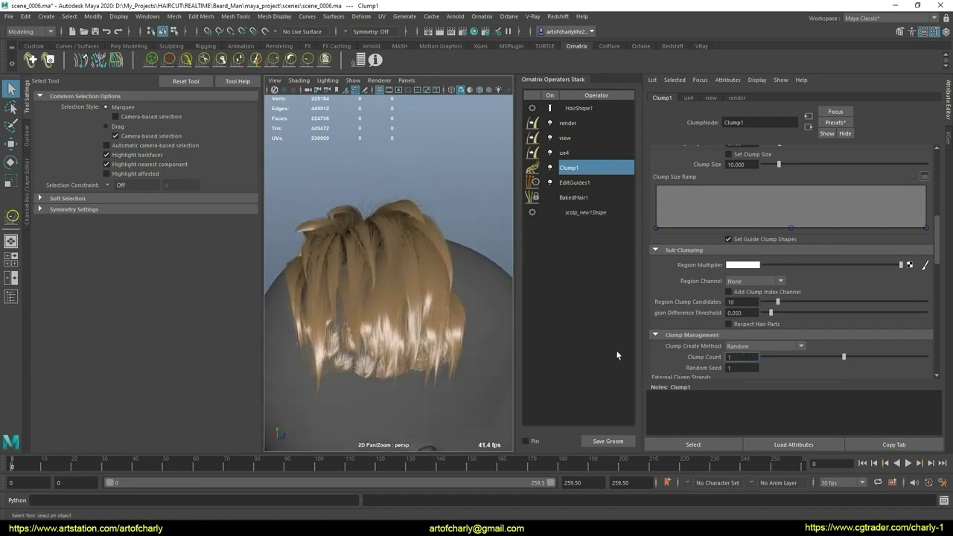
pyautogui.scroll(-1, 671, 336)
pyautogui.scroll(-2, 702, 326)
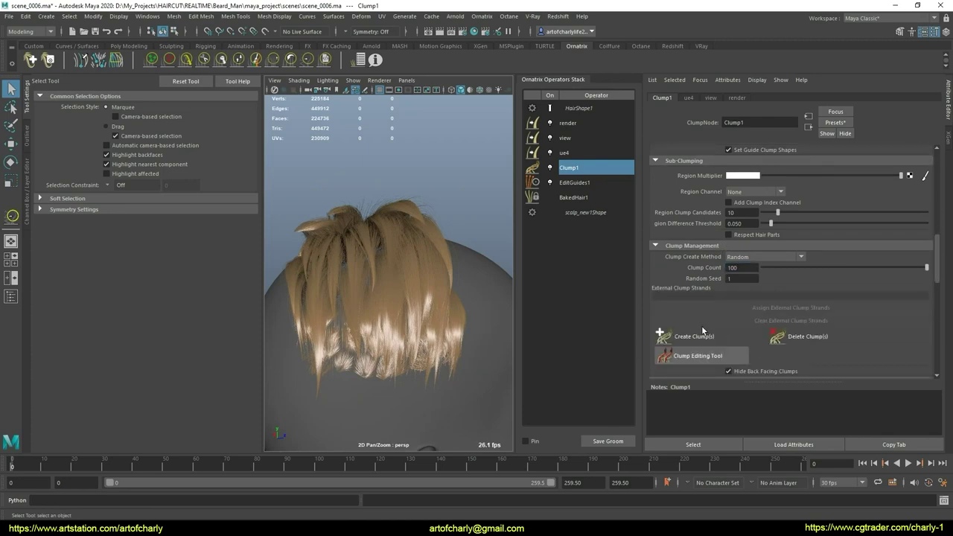
pyautogui.moveTo(469, 306)
pyautogui.keyDown('alt'); pyautogui.mouseDown()
pyautogui.moveTo(511, 315)
pyautogui.moveTo(444, 276)
pyautogui.moveTo(520, 272)
pyautogui.moveTo(503, 283)
pyautogui.moveTo(473, 291)
pyautogui.moveTo(521, 238)
pyautogui.mouseUp(); pyautogui.keyUp('alt')
pyautogui.moveTo(477, 216)
pyautogui.keyDown('alt'); pyautogui.mouseDown()
pyautogui.moveTo(460, 199)
pyautogui.moveTo(484, 179)
pyautogui.moveTo(415, 260)
pyautogui.moveTo(392, 257)
pyautogui.moveTo(477, 264)
pyautogui.moveTo(440, 264)
pyautogui.moveTo(477, 306)
pyautogui.mouseUp(); pyautogui.keyUp('alt')
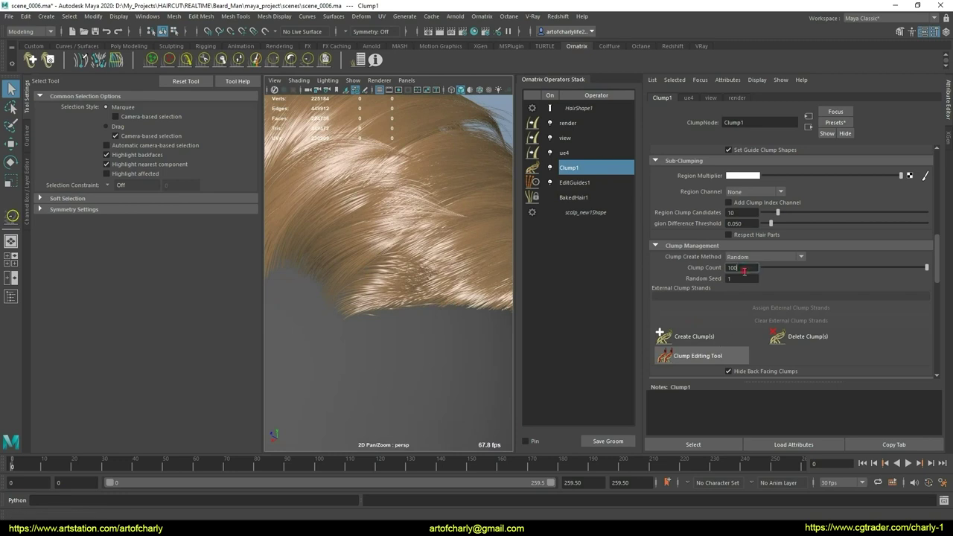
pyautogui.write('200')
pyautogui.press('Return')
pyautogui.keyDown('alt'); pyautogui.moveTo(421, 250); pyautogui.dragTo(409, 247, button='right'); pyautogui.keyUp('alt')
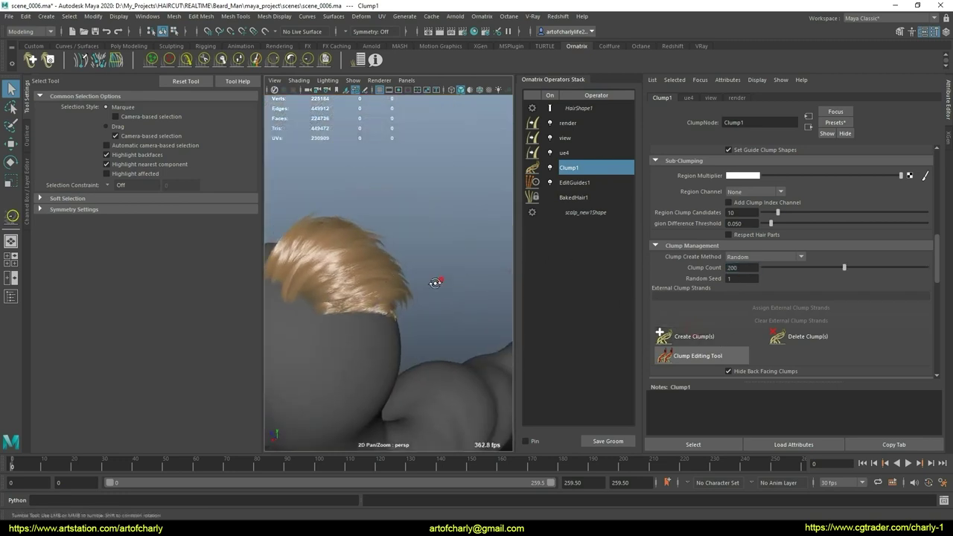
pyautogui.keyDown('alt'); pyautogui.moveTo(408, 248); pyautogui.dragTo(464, 260); pyautogui.keyUp('alt')
pyautogui.write('1')
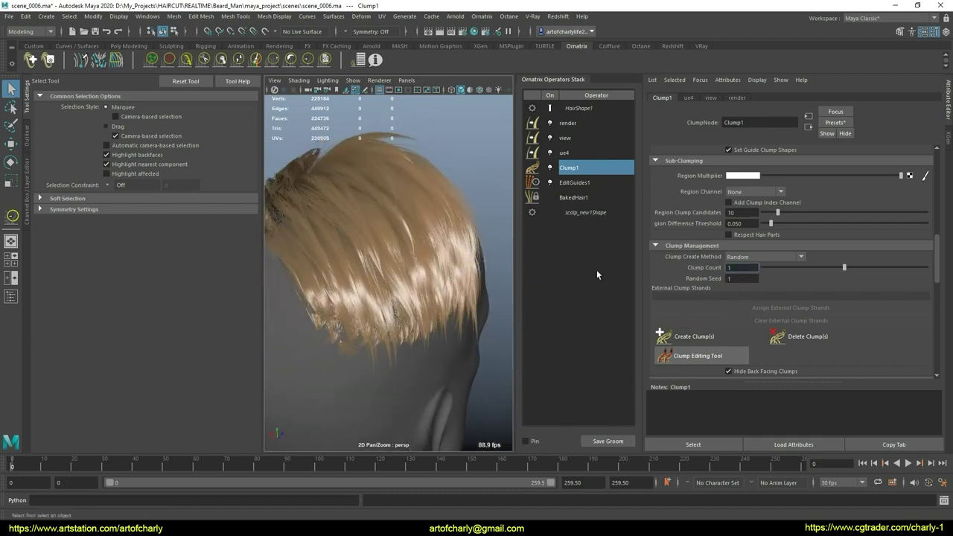
pyautogui.write('00')
pyautogui.press('Return')
# Recreate the clumps and set the Clump Count to 200
pyautogui.keyDown('alt'); pyautogui.moveTo(453, 318); pyautogui.dragTo(454, 299, button='middle'); pyautogui.keyUp('alt')
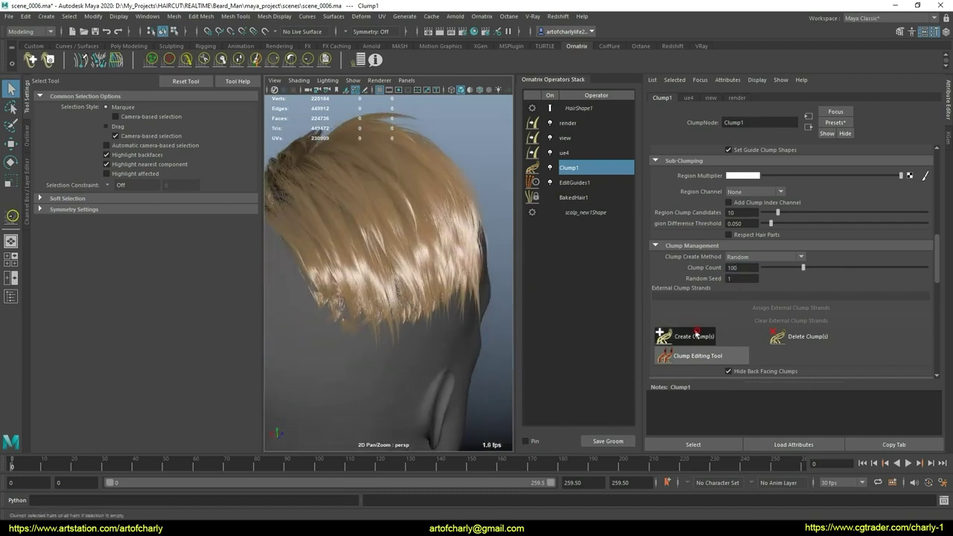
pyautogui.moveTo(455, 298)
pyautogui.keyDown('alt'); pyautogui.mouseDown()
pyautogui.moveTo(413, 327)
pyautogui.moveTo(409, 315)
pyautogui.moveTo(425, 336)
pyautogui.mouseUp(); pyautogui.keyUp('alt')
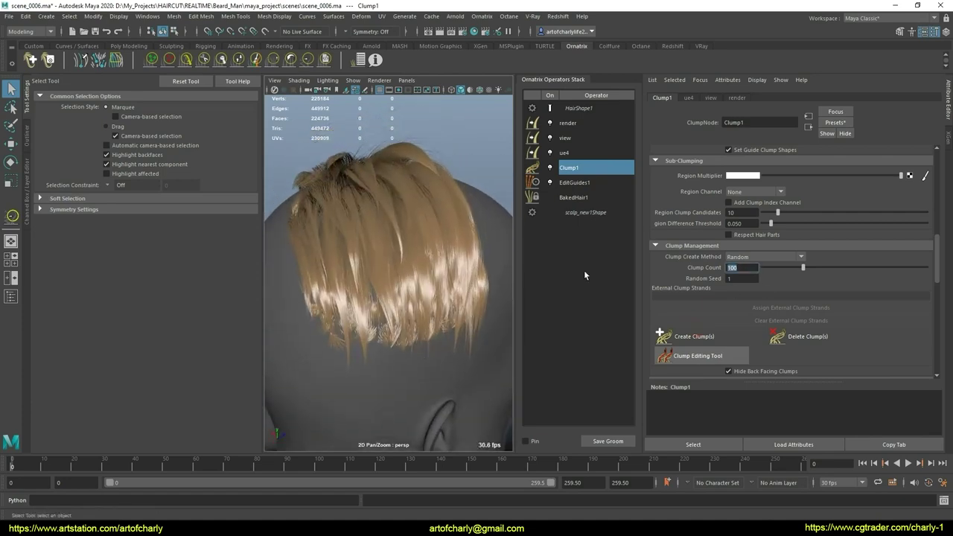
pyautogui.write('200')
pyautogui.press('Return')
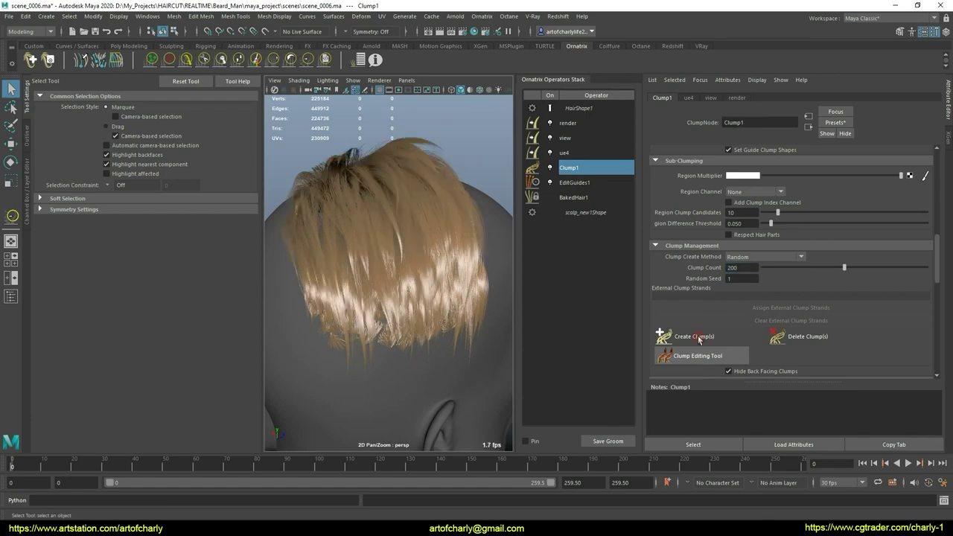
pyautogui.moveTo(387, 312)
pyautogui.keyDown('alt'); pyautogui.mouseDown()
pyautogui.moveTo(395, 276)
pyautogui.moveTo(383, 288)
pyautogui.moveTo(419, 298)
pyautogui.moveTo(496, 293)
pyautogui.moveTo(422, 260)
pyautogui.moveTo(379, 225)
pyautogui.moveTo(417, 238)
pyautogui.mouseUp(); pyautogui.keyUp('alt')
pyautogui.scroll(4, 770, 234)
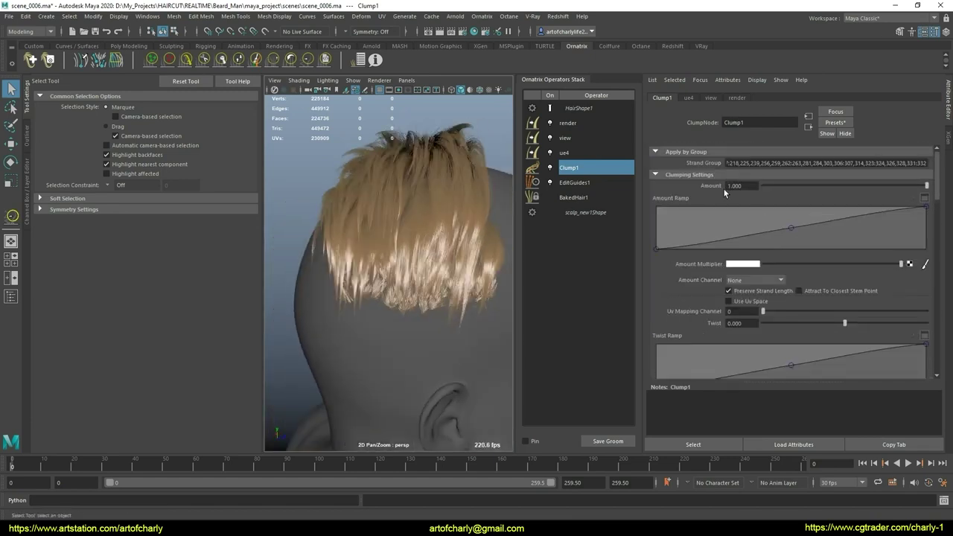
# Drag the Clumping Settings Amount down to 0.826 and check the looser locks
pyautogui.moveTo(918, 186); pyautogui.dragTo(890, 186)
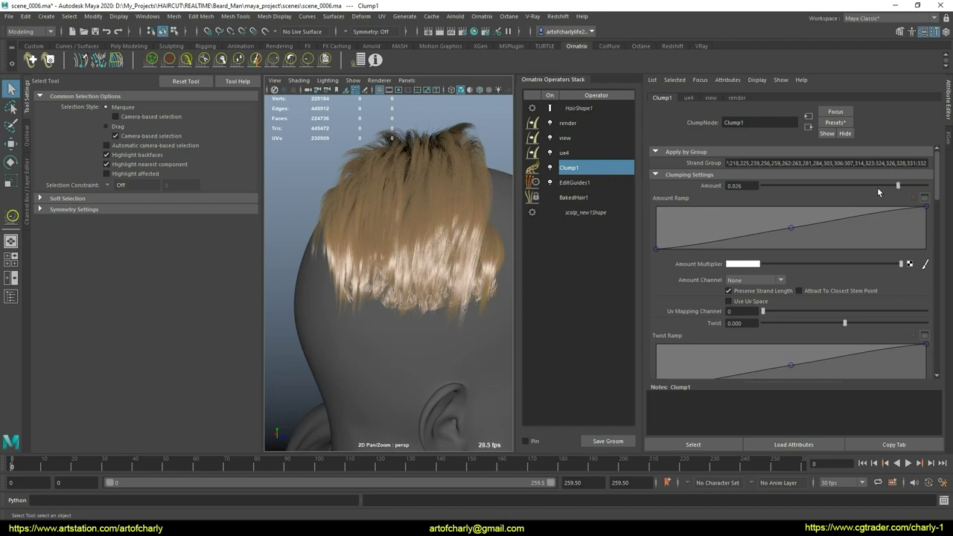
pyautogui.moveTo(403, 276)
pyautogui.keyDown('alt'); pyautogui.mouseDown()
pyautogui.moveTo(425, 276)
pyautogui.moveTo(452, 316)
pyautogui.moveTo(420, 313)
pyautogui.moveTo(447, 279)
pyautogui.mouseUp(); pyautogui.keyUp('alt')
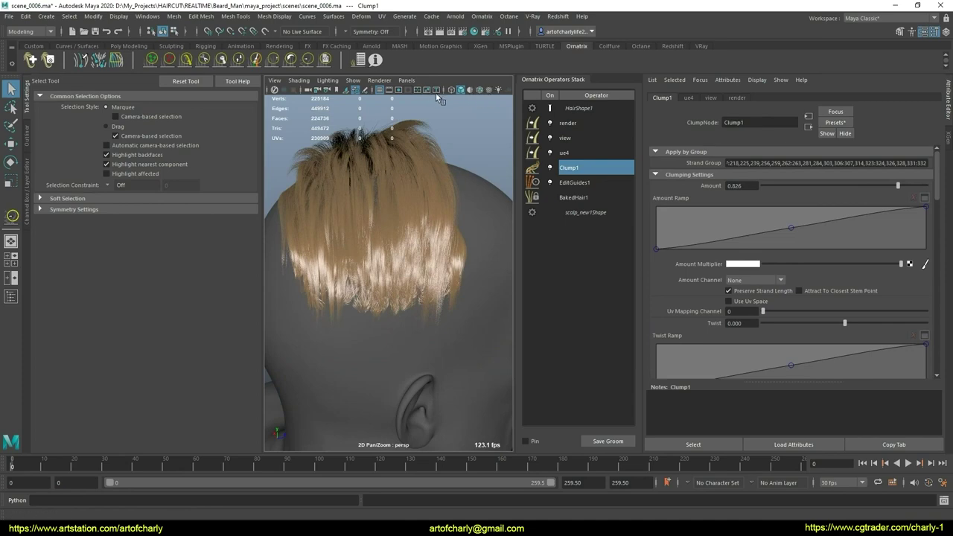
pyautogui.moveTo(516, 163); pyautogui.dragTo(537, 160)
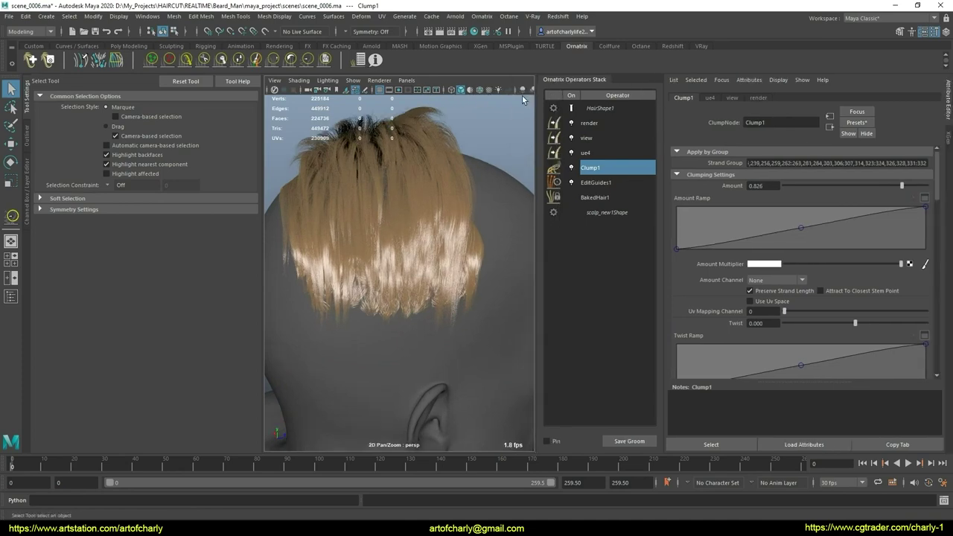
pyautogui.moveTo(432, 211)
pyautogui.keyDown('alt'); pyautogui.mouseDown()
pyautogui.moveTo(398, 204)
pyautogui.moveTo(442, 200)
pyautogui.moveTo(430, 221)
pyautogui.mouseUp(); pyautogui.keyUp('alt')
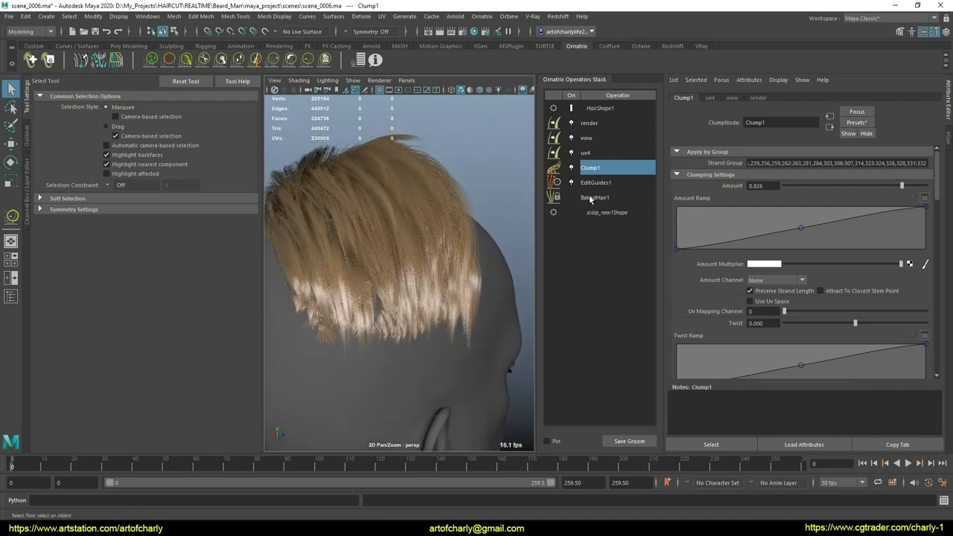
pyautogui.click(482, 16)
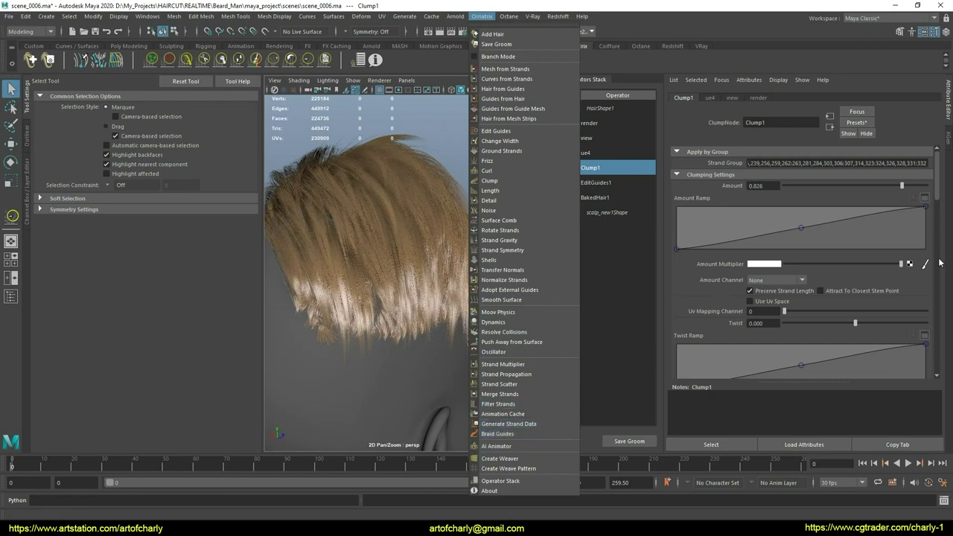
# Add a Generate Strand Data operator above Clump1 from the Ornatrix menu
pyautogui.moveTo(936, 196); pyautogui.dragTo(942, 233)
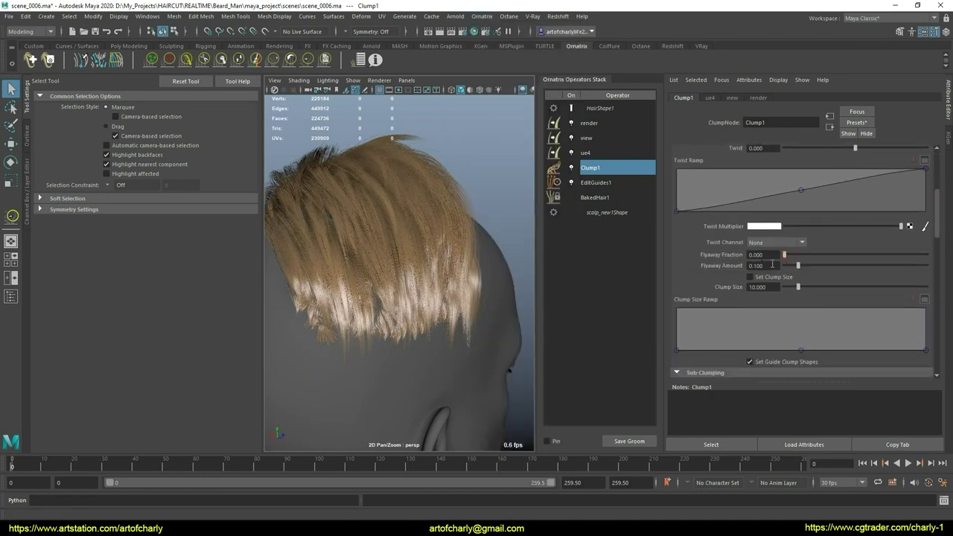
pyautogui.click(515, 17)
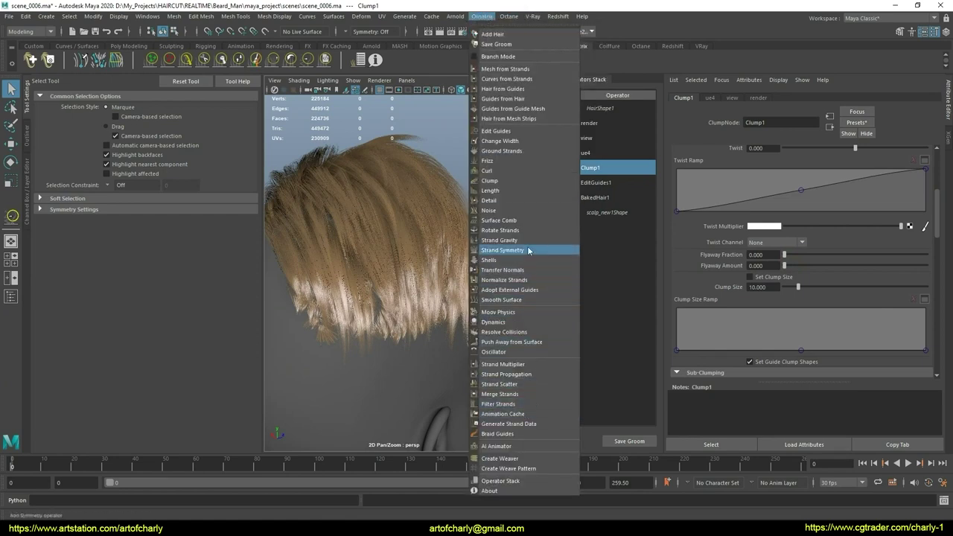
pyautogui.click(525, 424)
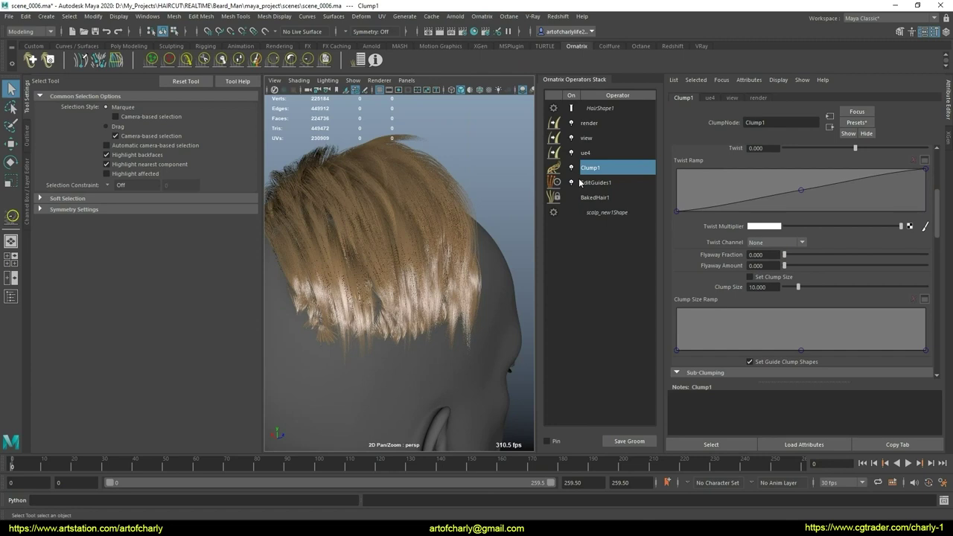
# Set Target Data to Strand Groups and paste the clumped strand IDs into Strand Group
pyautogui.click(488, 16)
pyautogui.click(511, 132)
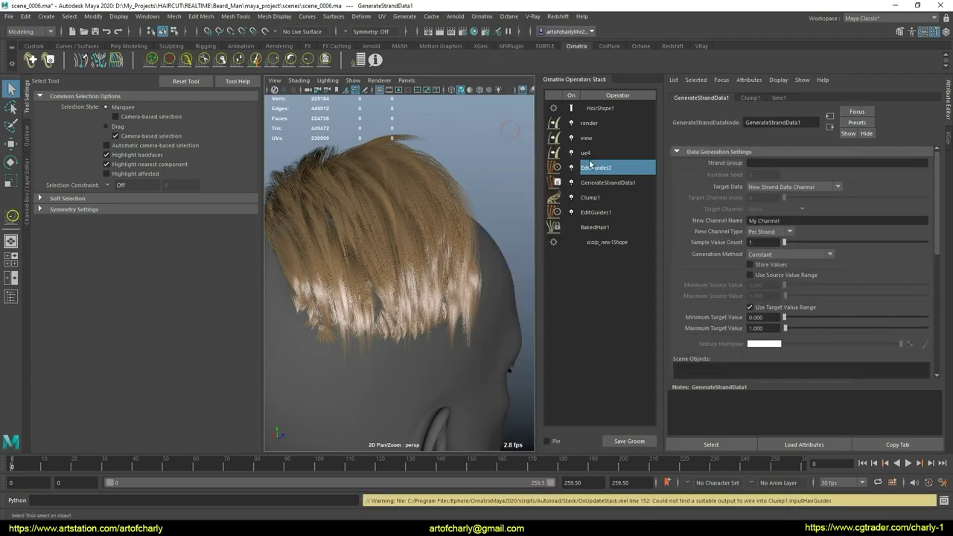
pyautogui.click(574, 109)
pyautogui.keyDown('alt'); pyautogui.moveTo(376, 235); pyautogui.dragTo(461, 236); pyautogui.keyUp('alt')
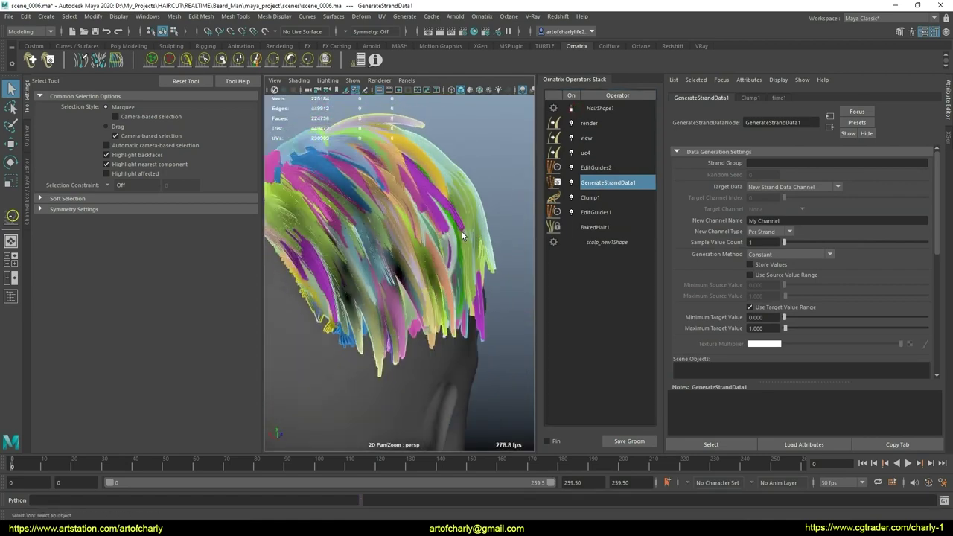
pyautogui.click(782, 188)
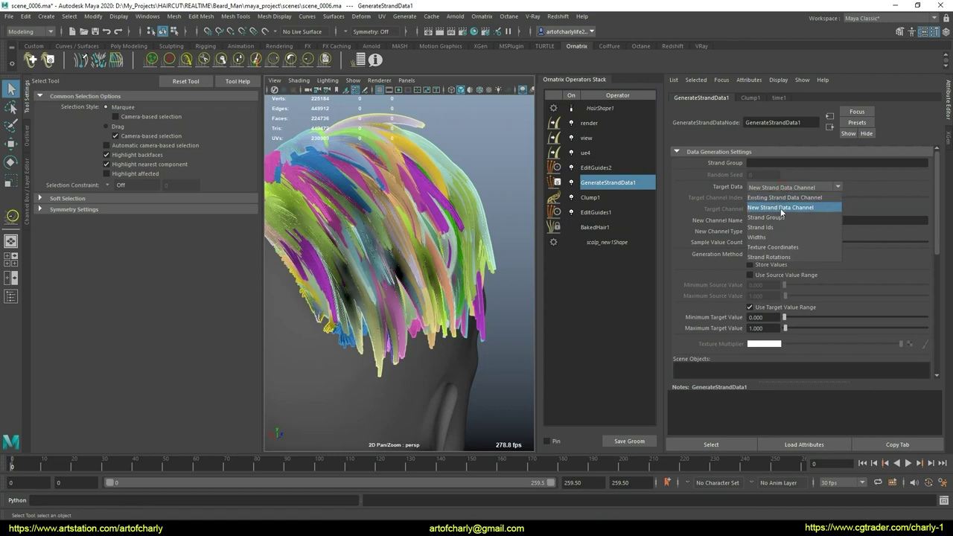
pyautogui.click(781, 216)
pyautogui.click(780, 162)
pyautogui.hotkey('ctrl', 'v')
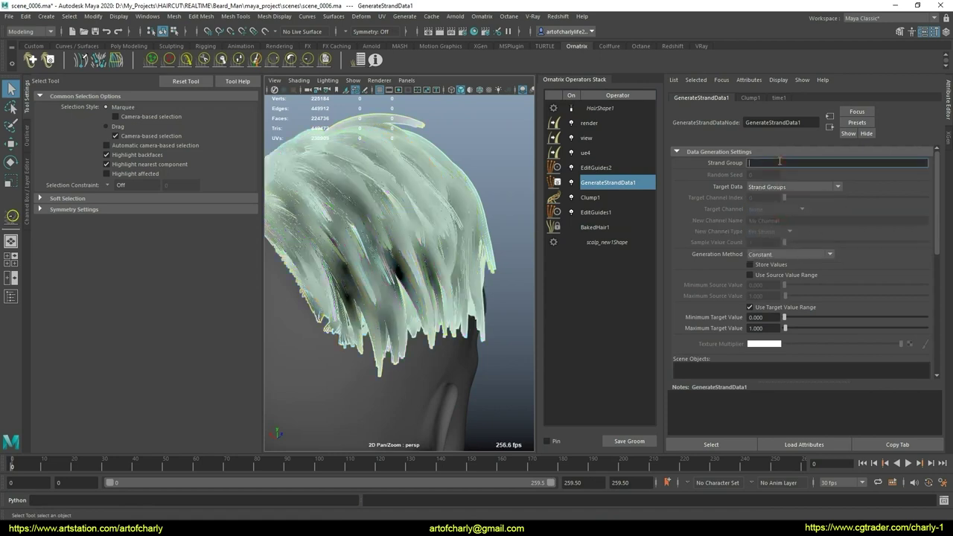
# Change the Generation Method from Constant to Se Expr
pyautogui.click(804, 256)
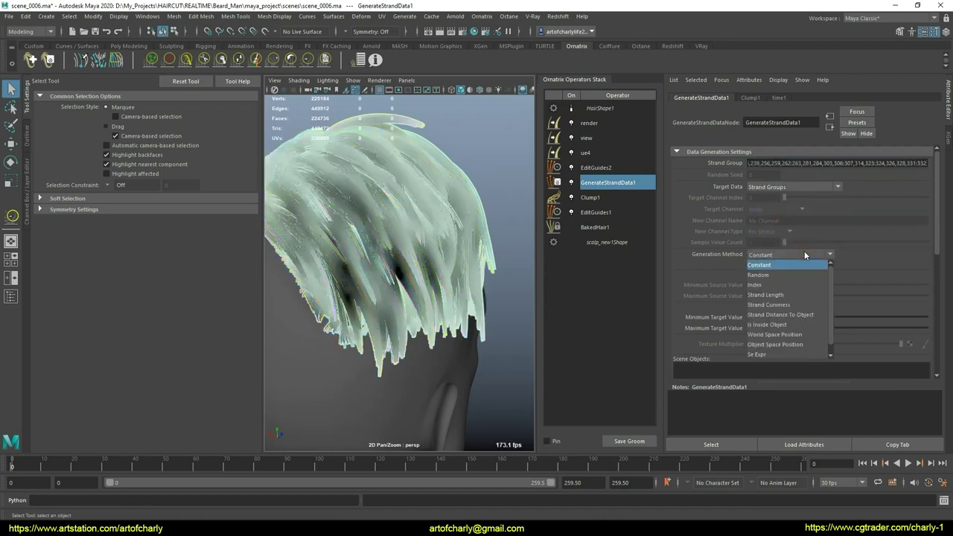
pyautogui.click(803, 253)
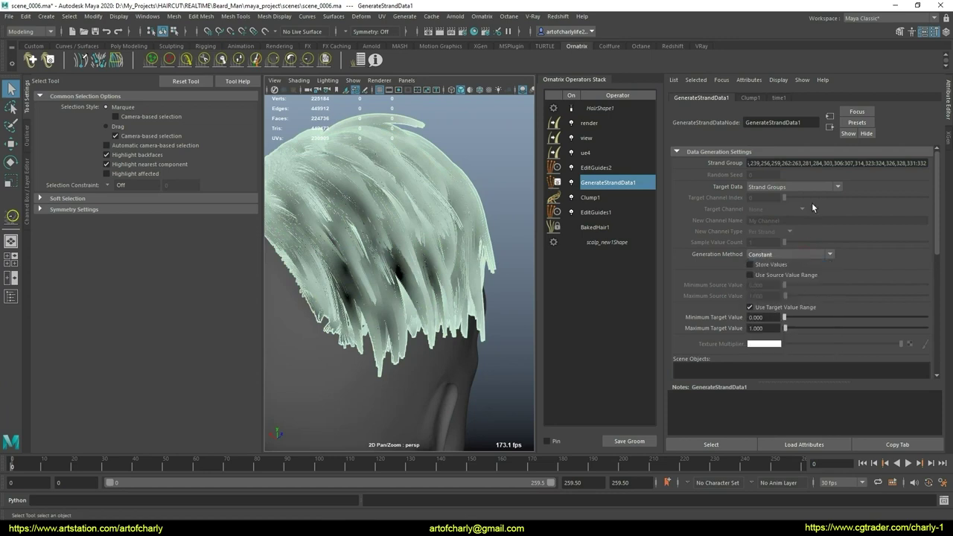
pyautogui.click(797, 252)
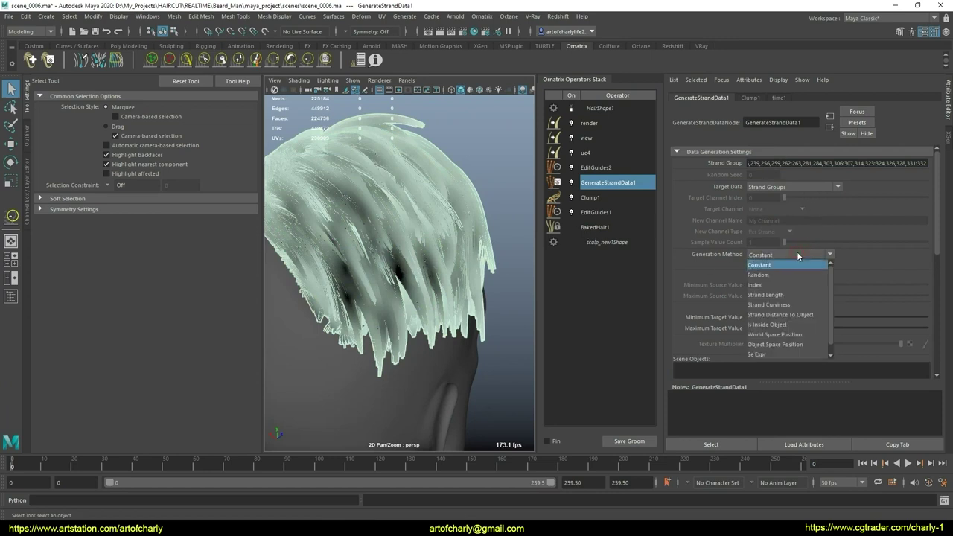
pyautogui.click(797, 251)
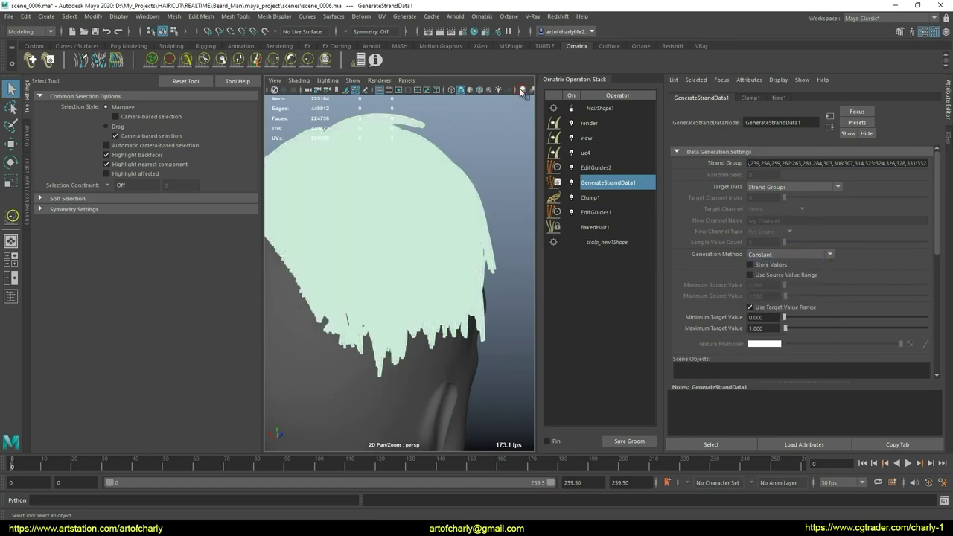
pyautogui.moveTo(471, 216)
pyautogui.keyDown('alt'); pyautogui.mouseDown()
pyautogui.moveTo(458, 221)
pyautogui.moveTo(519, 209)
pyautogui.mouseUp(); pyautogui.keyUp('alt')
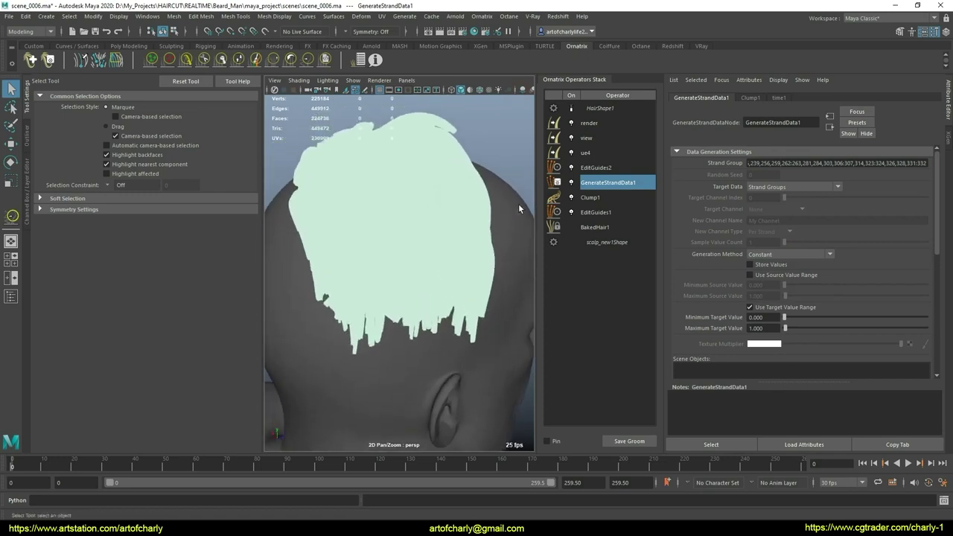
pyautogui.click(798, 256)
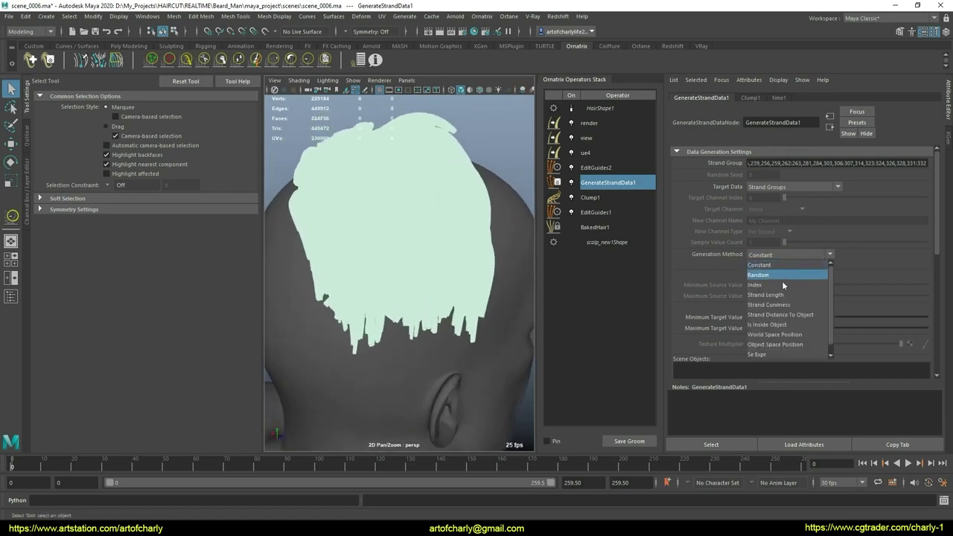
pyautogui.click(778, 351)
# Review the expression variable list, then enter sc_ClumpIds as the strand data expression
pyautogui.scroll(-3, 833, 273)
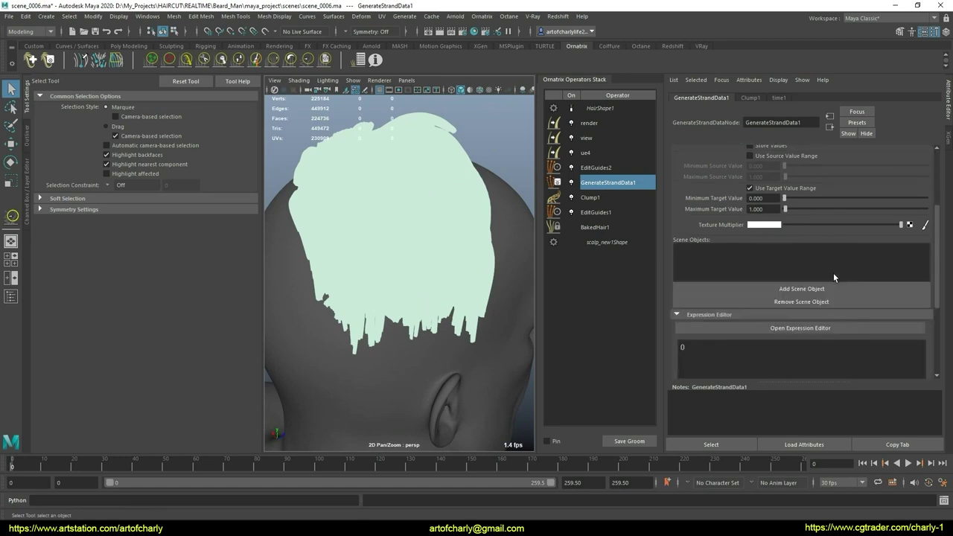
pyautogui.scroll(-2, 833, 273)
pyautogui.scroll(-1, 770, 321)
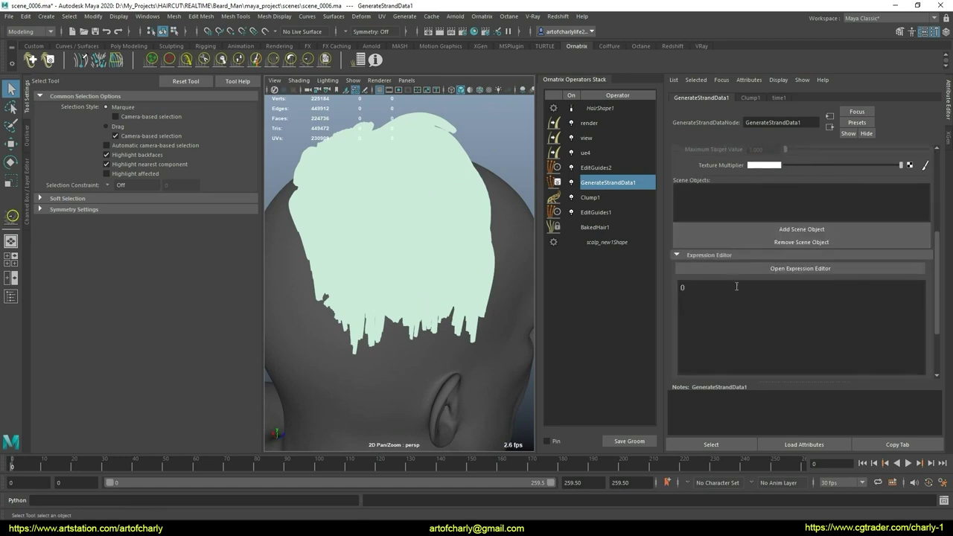
pyautogui.click(804, 269)
pyautogui.click(561, 322)
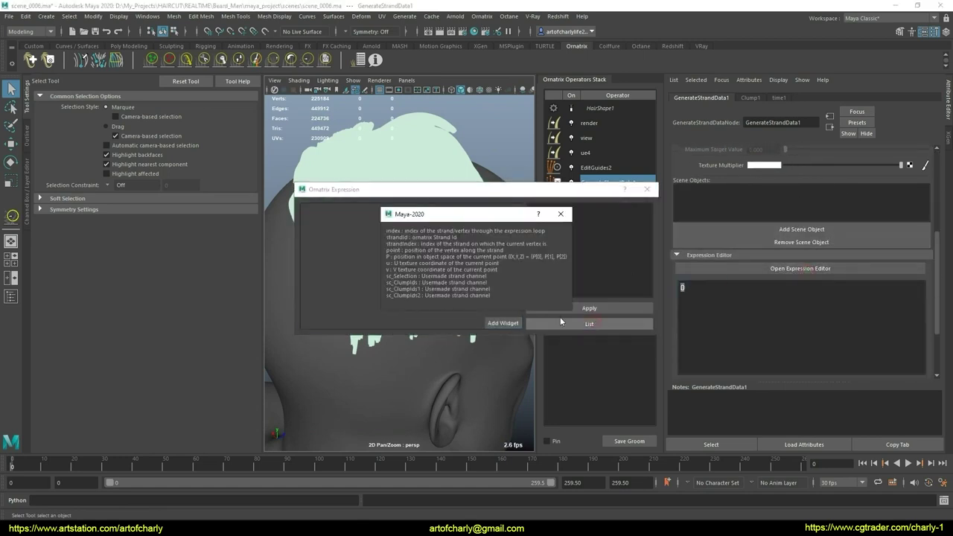
pyautogui.click(561, 214)
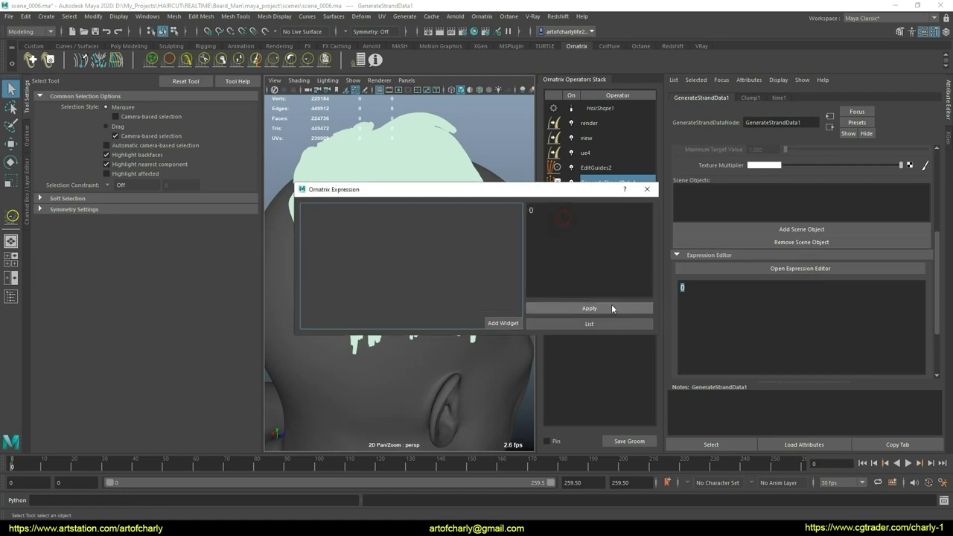
pyautogui.click(709, 295)
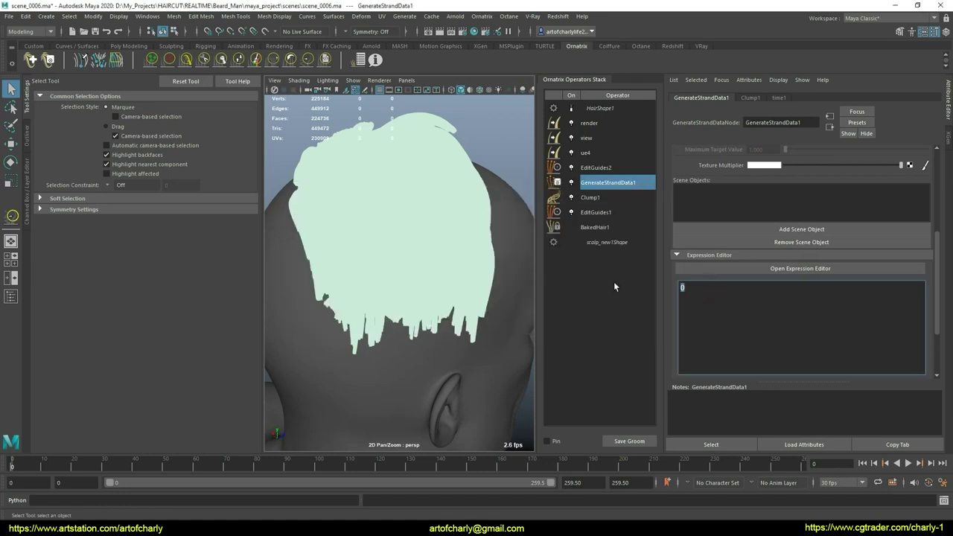
pyautogui.write('sc')
pyautogui.write('Clump1')
pyautogui.write('ds')
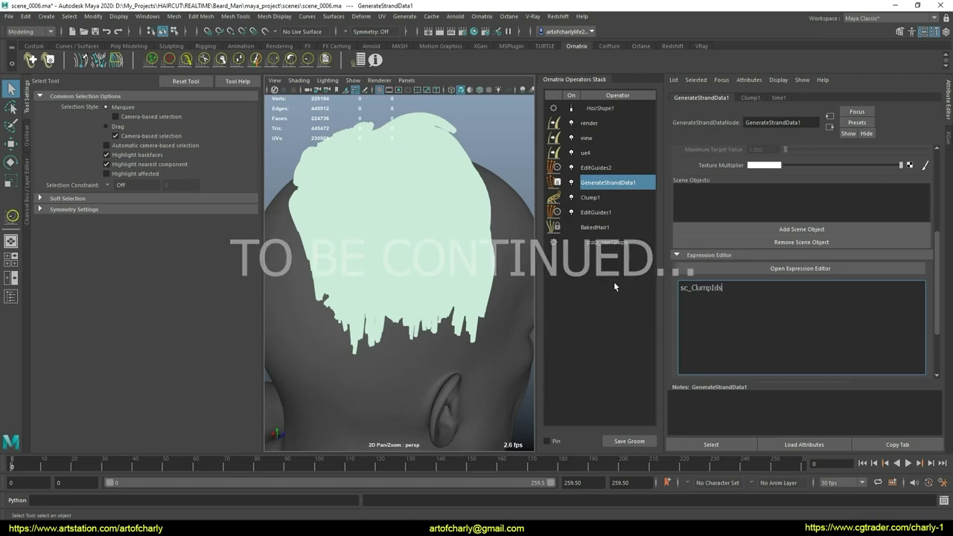